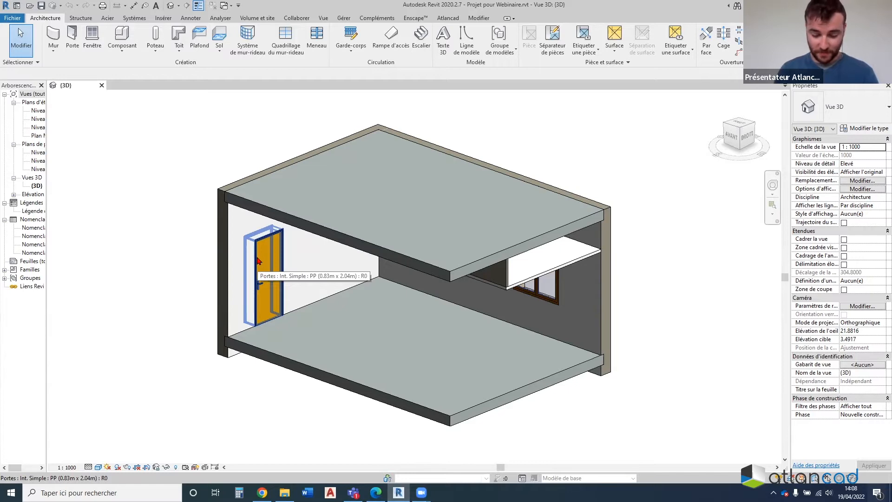
Examine the 3D model of the room, including the underside of the suspended ceiling and its light fixtures
middle_click_drag(372, 207, 525, 239, "shift")
scroll(375, 229, "up", 3)
scroll(378, 224, "down", 3)
scroll(529, 243, "up", 5)
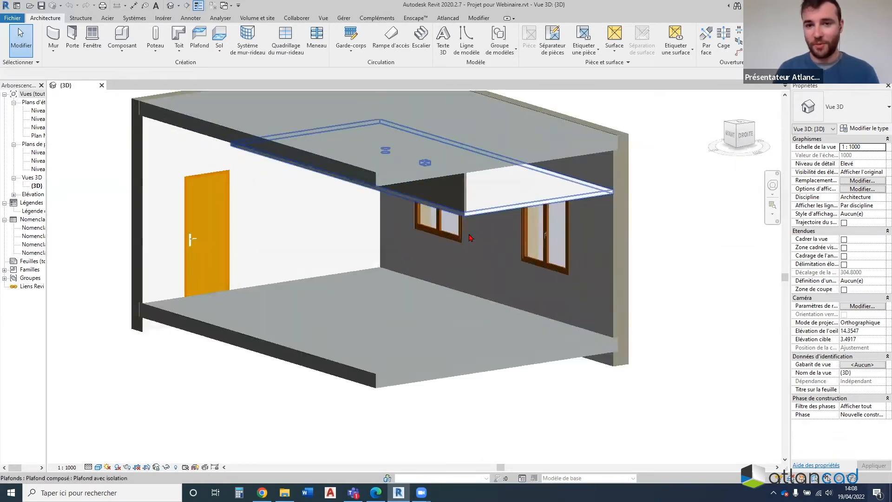
scroll(529, 243, "down", 6)
scroll(414, 311, "up", 4)
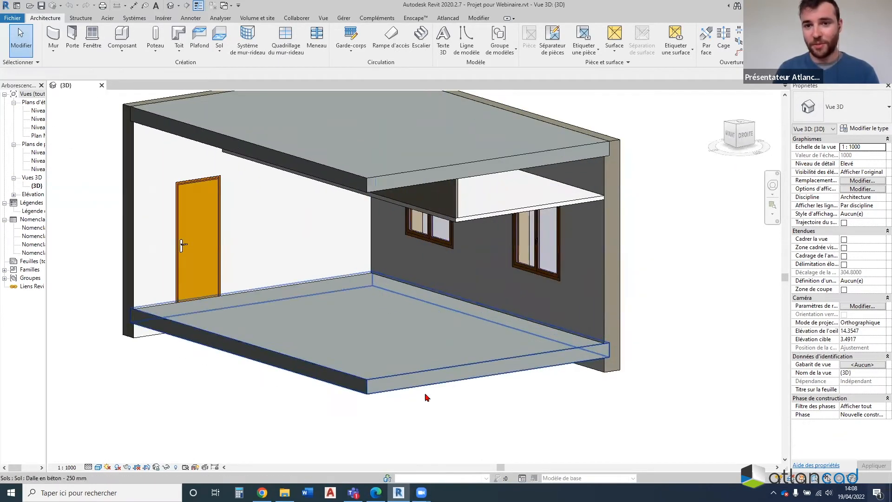
middle_click_drag(413, 311, 267, 248, "shift")
scroll(267, 249, "up", 5)
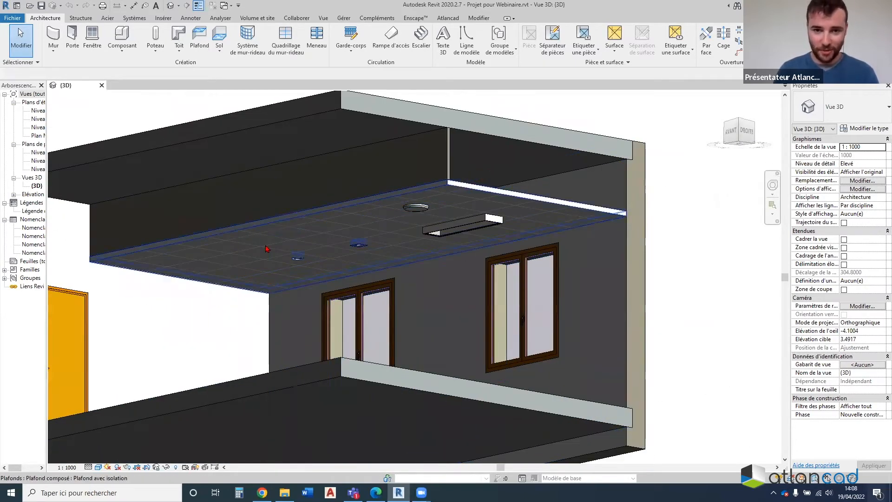
scroll(439, 211, "up", 2)
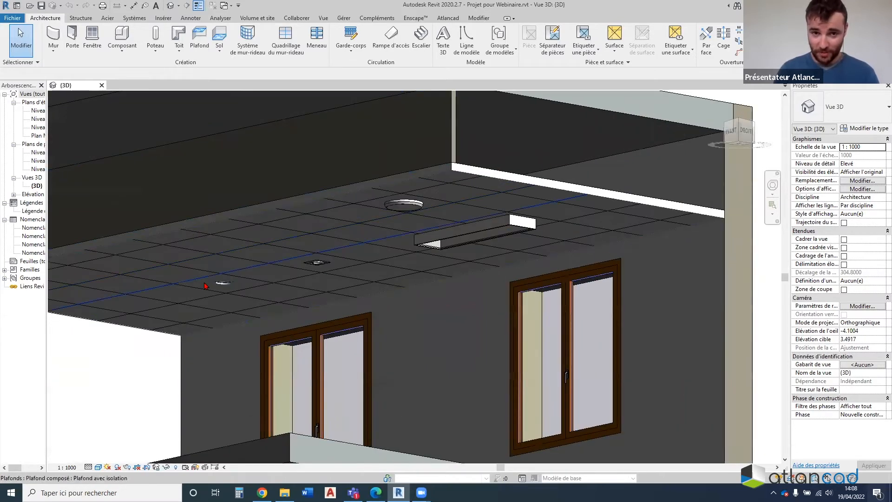
scroll(205, 285, "down", 6)
middle_click_drag(446, 175, 1, 132, "shift")
Open the Niveau 0 floor plan and the Niveau 0 ceiling plan, widening the project browser to show full view names
left_click(40, 112)
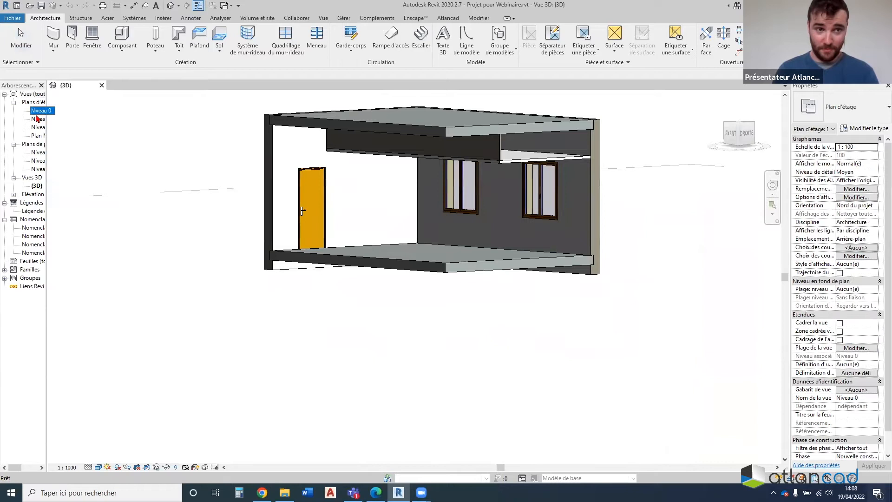
double_click(40, 114)
scroll(351, 273, "up", 5)
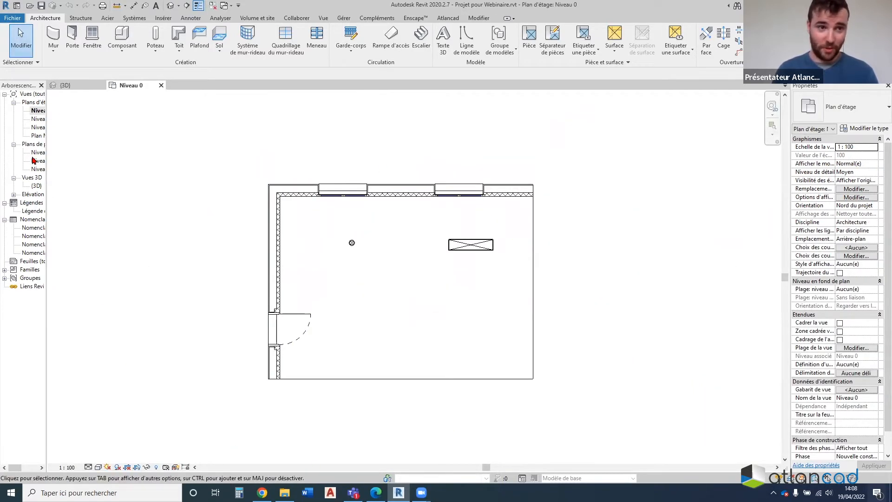
left_click_drag(46, 156, 92, 156)
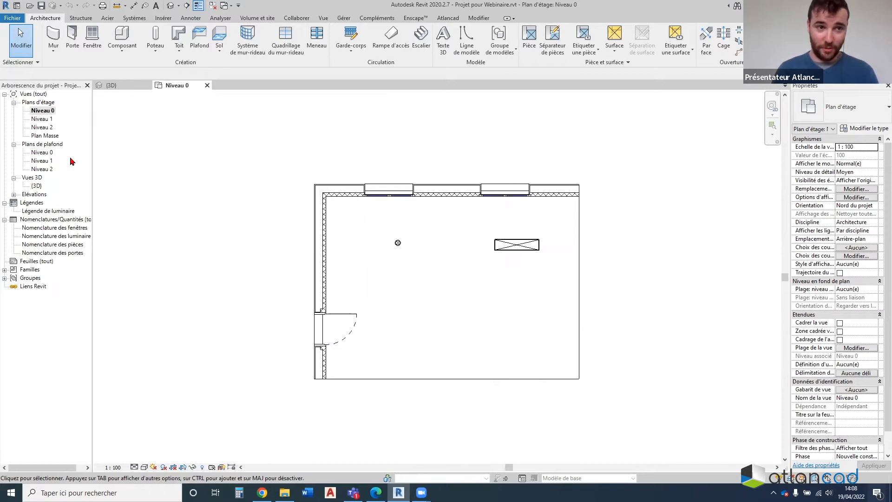
double_click(43, 152)
scroll(390, 258, "up", 5)
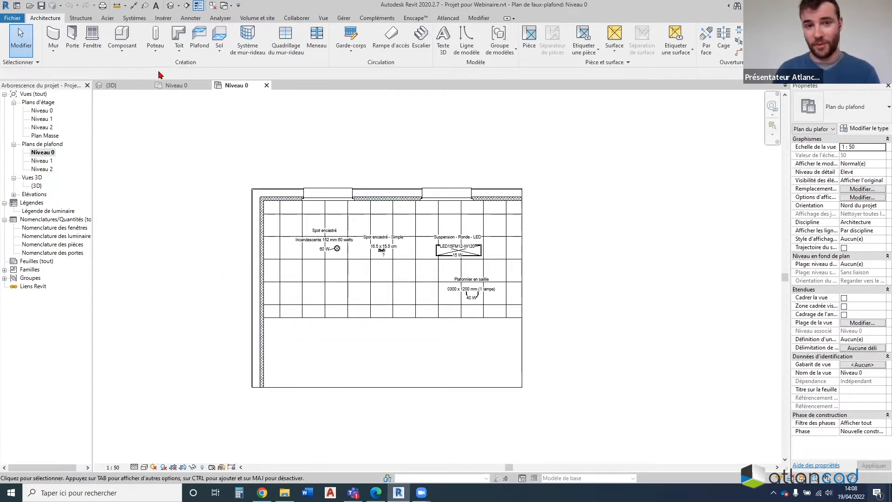
Compare the Niveau 0 floor plan with its ceiling plan and return to the 3D view of the room
left_click(168, 88)
left_click(237, 87)
left_click(179, 86)
left_click(122, 89)
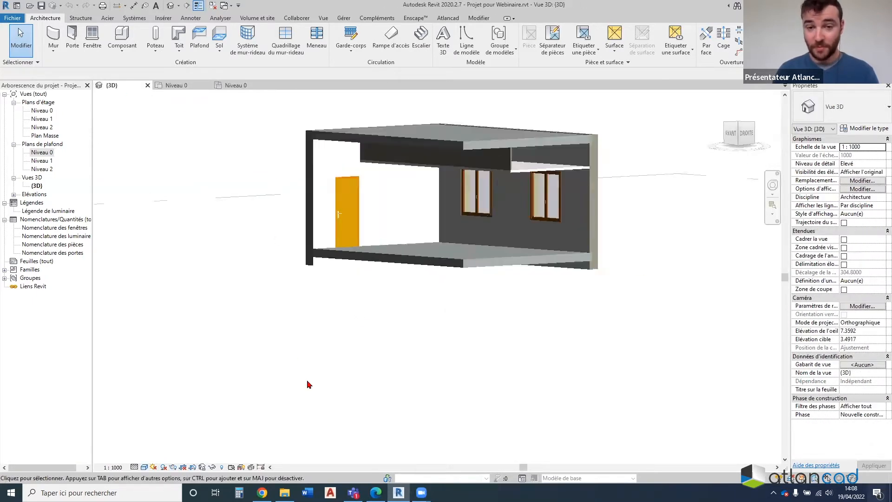
scroll(309, 382, "down", 2)
scroll(340, 312, "up", 2)
scroll(416, 224, "down", 3)
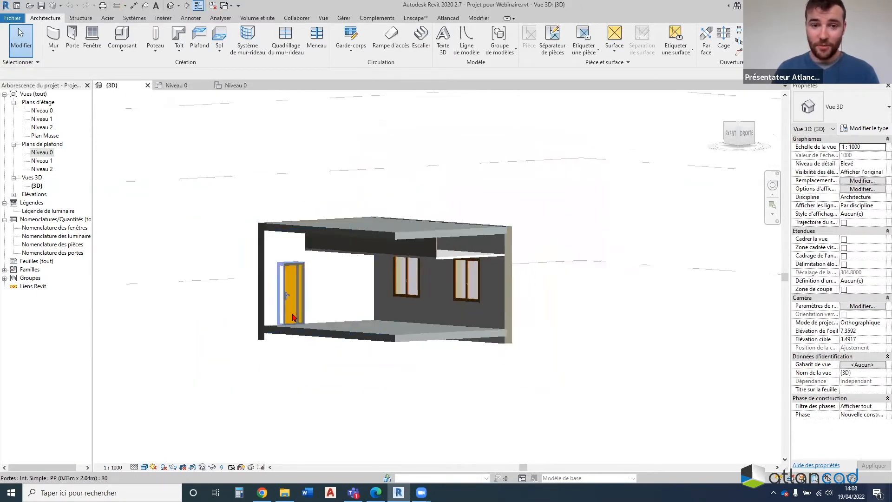
scroll(294, 318, "up", 4)
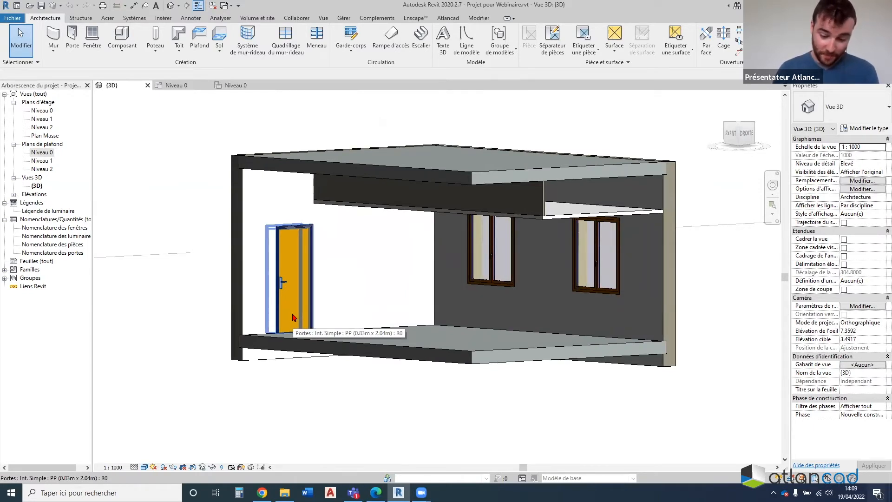
left_click(84, 18)
left_click(106, 21)
left_click(88, 21)
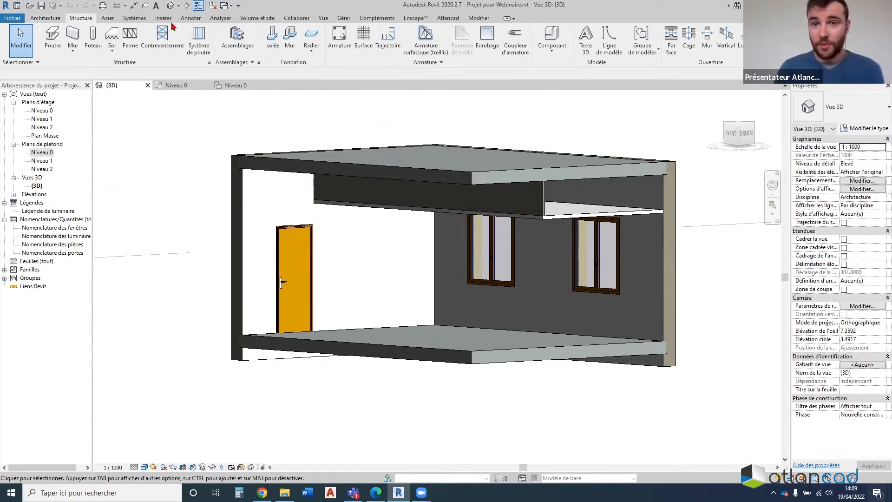
left_click(44, 19)
scroll(554, 59, "down", 3)
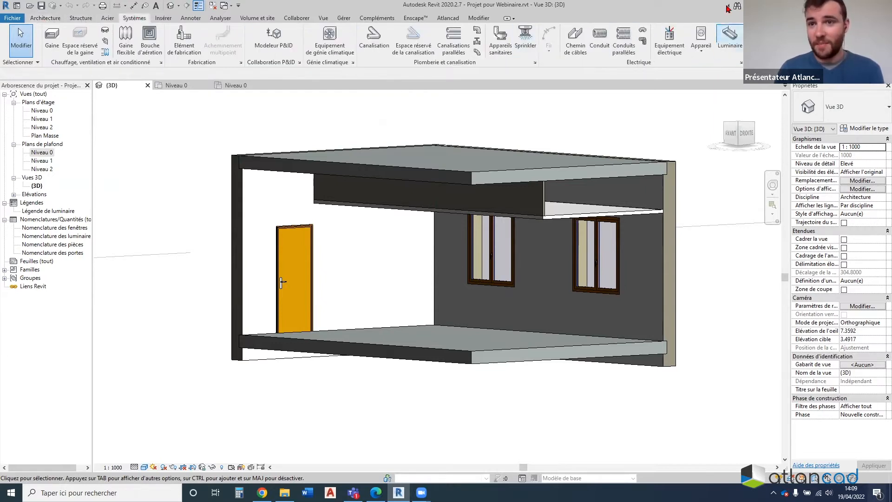
Start placing a light fixture and browse the family library to the Au Plafond folder under Installations électriques, Luminaires
left_click(728, 48)
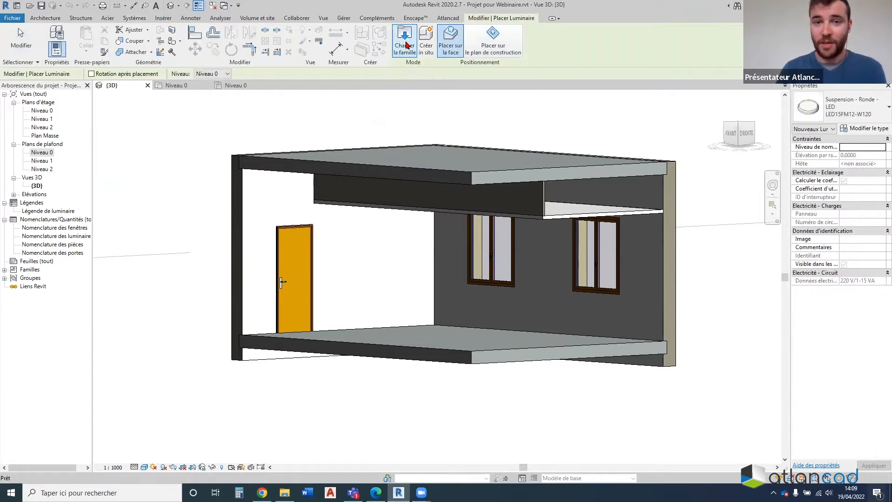
left_click(404, 43)
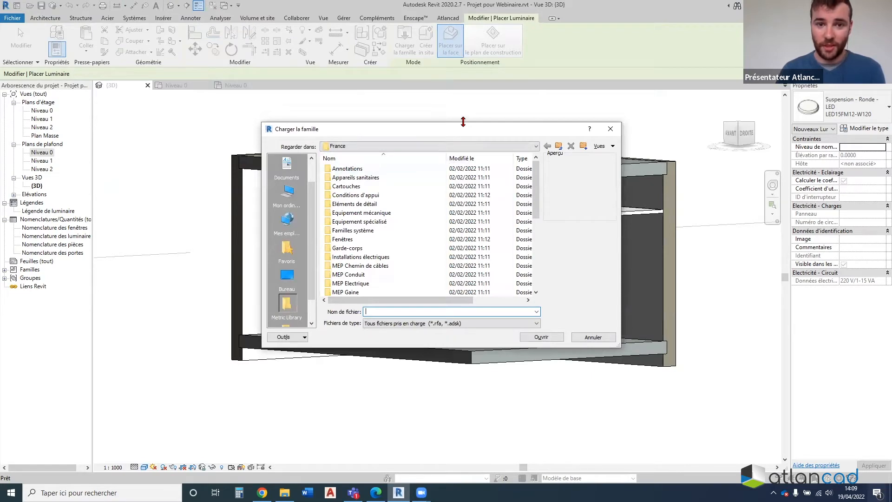
left_click_drag(463, 122, 463, 51)
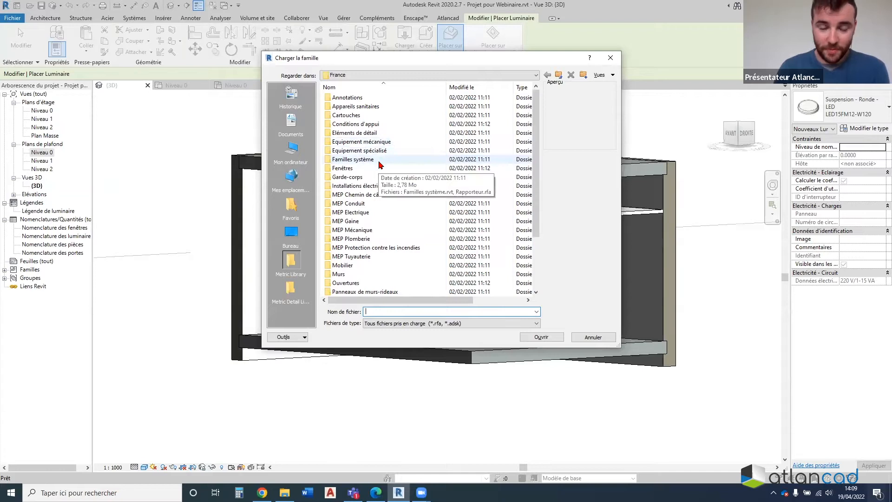
scroll(370, 163, "down", 1)
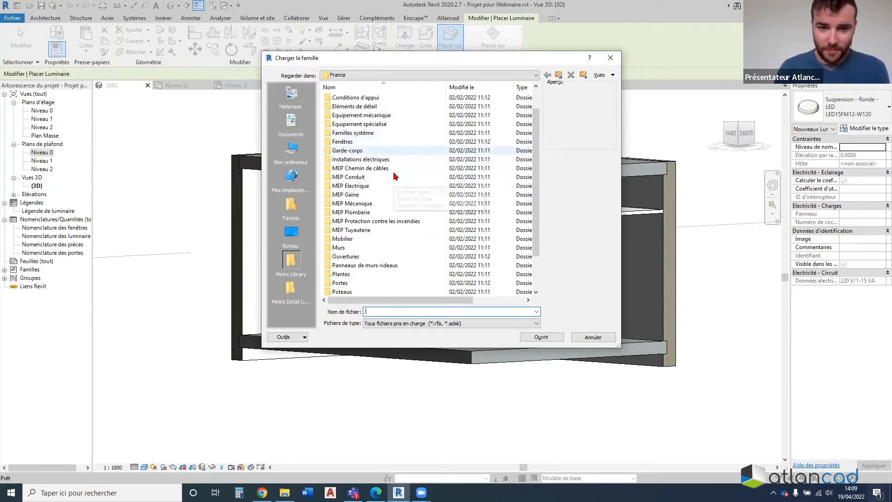
double_click(367, 161)
double_click(346, 106)
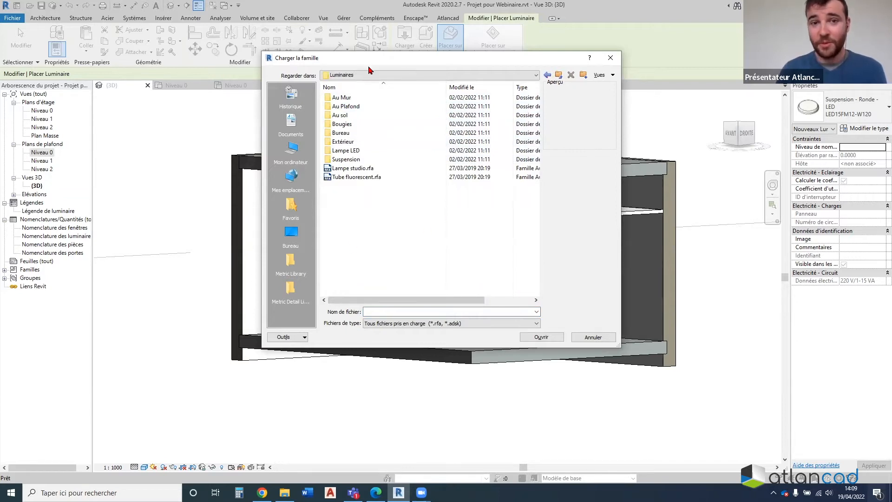
left_click_drag(371, 63, 492, 114)
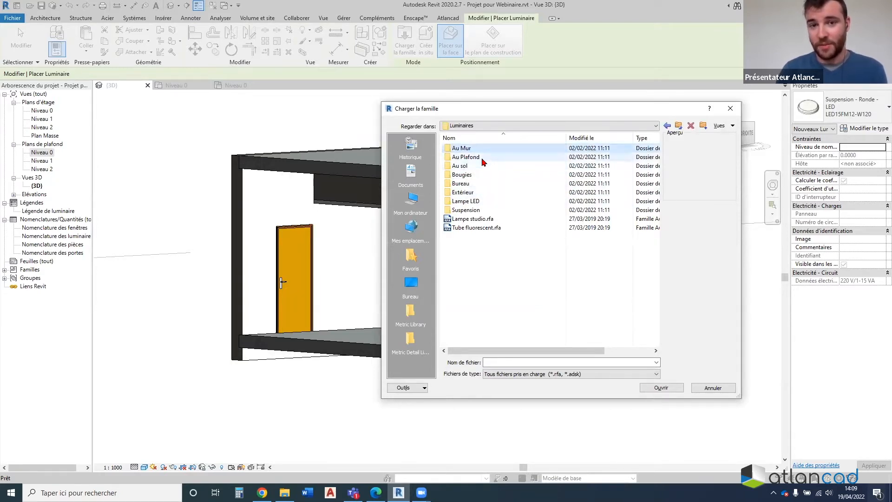
left_click(494, 168)
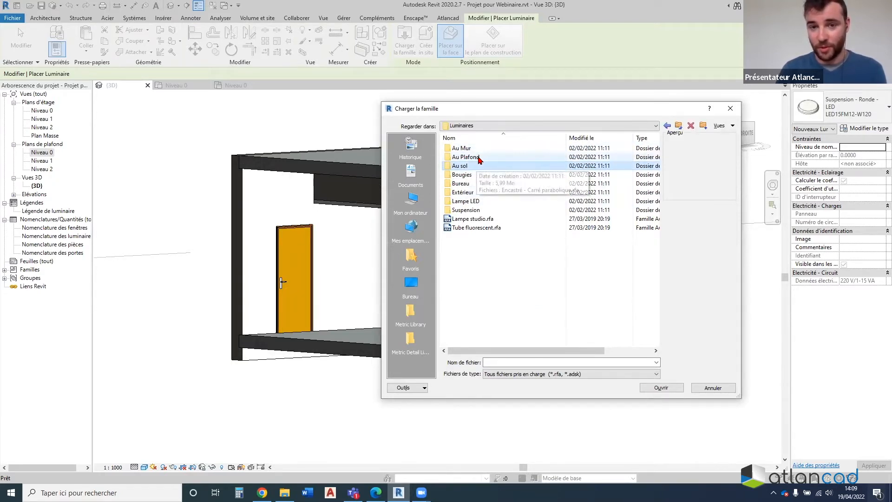
double_click(477, 158)
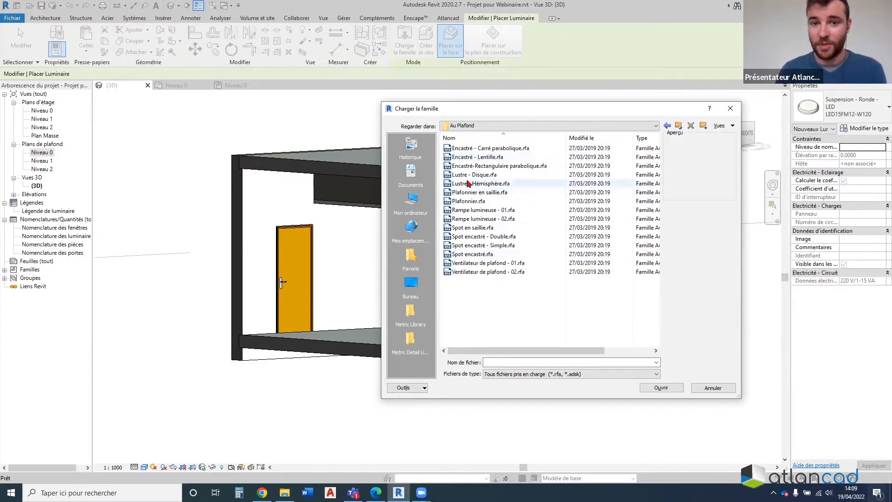
Preview several ceiling light families and load Rampe lumineuse - 02.rfa into the project
left_click(469, 149)
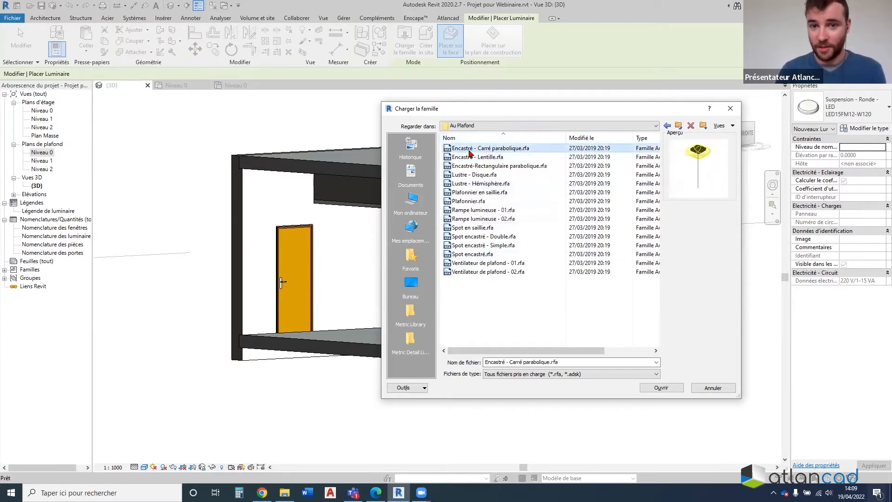
left_click(482, 274)
left_click(479, 237)
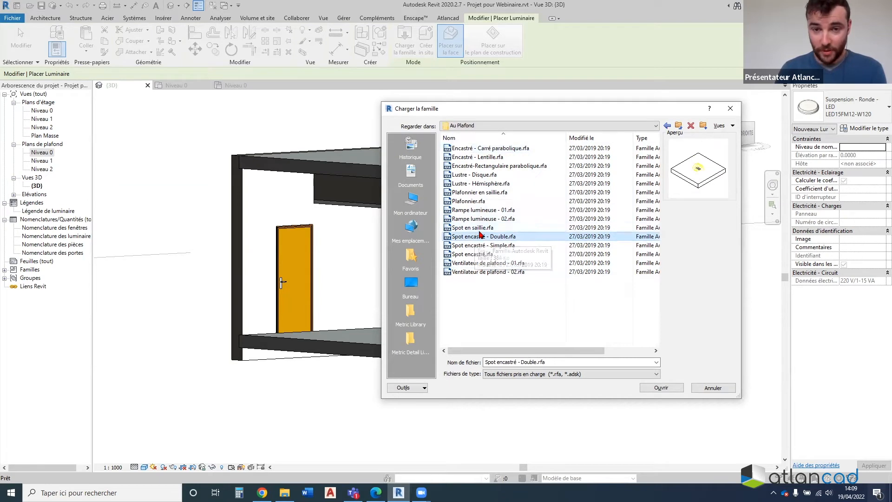
left_click(486, 228)
key("Up")
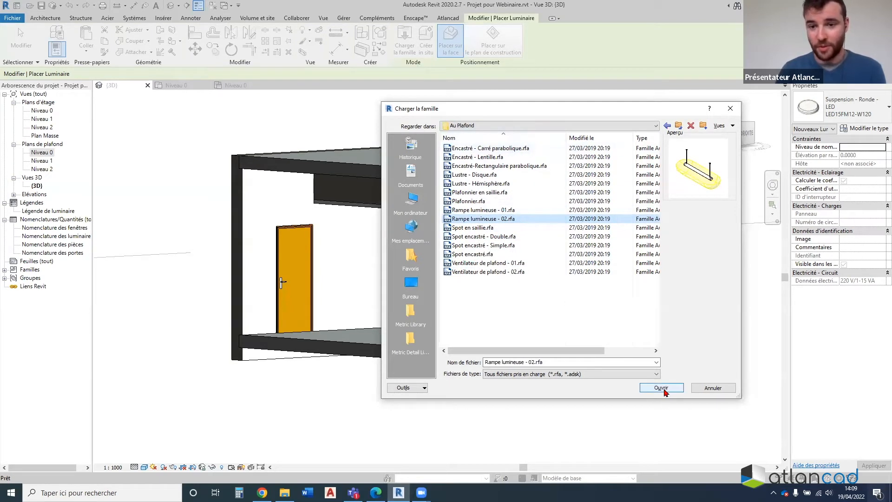
left_click(665, 391)
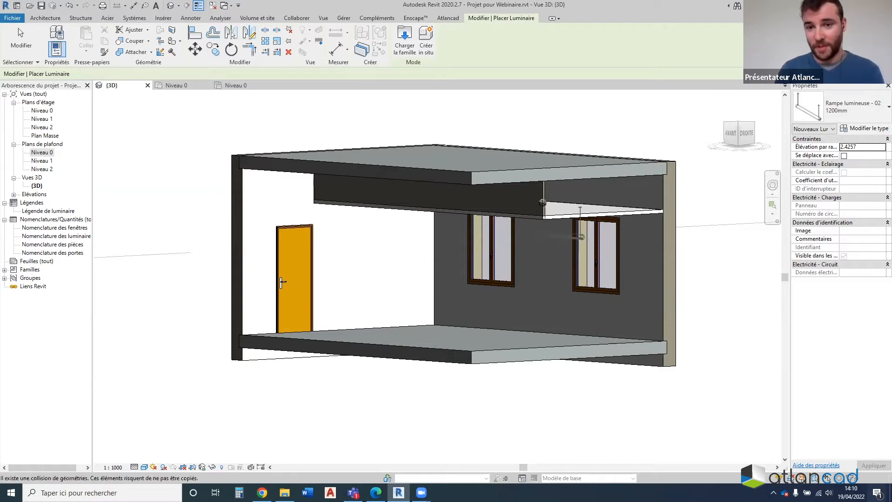
Place one Rampe lumineuse - 02 1200mm fixture on the underside of the suspended ceiling, near its open edge, and end the placement
middle_click_drag(547, 237, 573, 296, "shift")
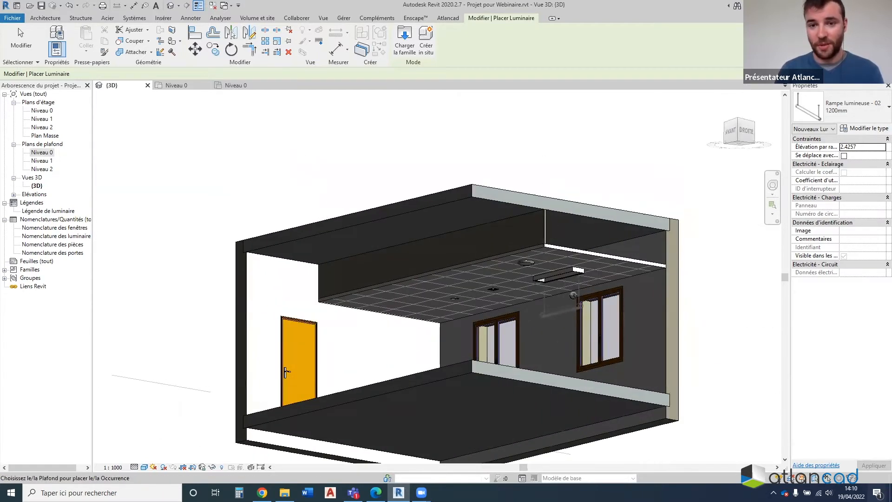
scroll(454, 298, "down", 4)
scroll(436, 281, "up", 10)
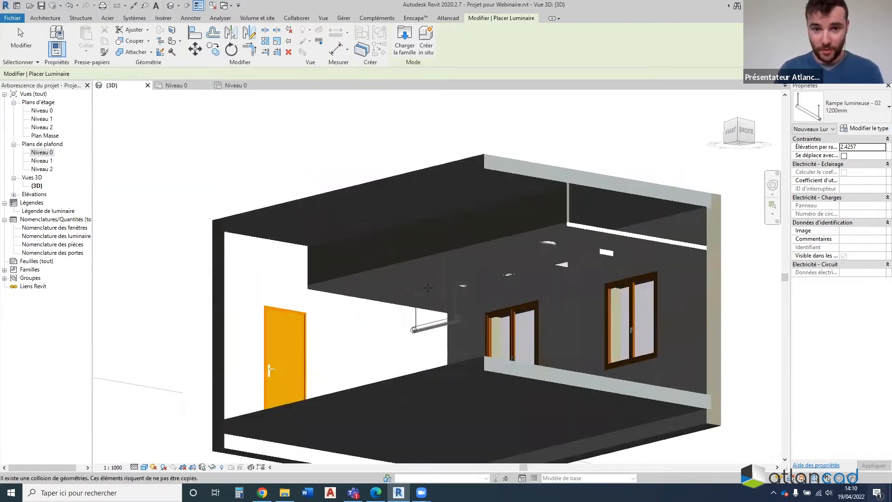
scroll(429, 274, "down", 6)
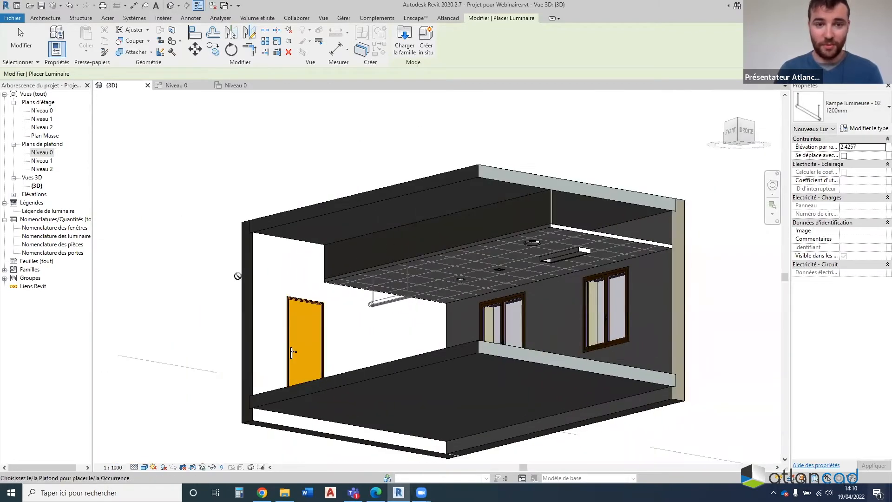
scroll(418, 267, "up", 2)
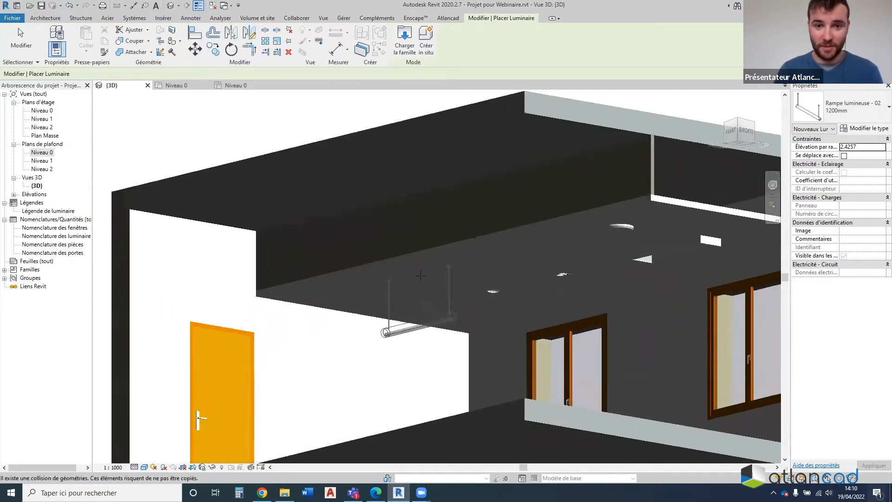
left_click(438, 307)
key("Escape")
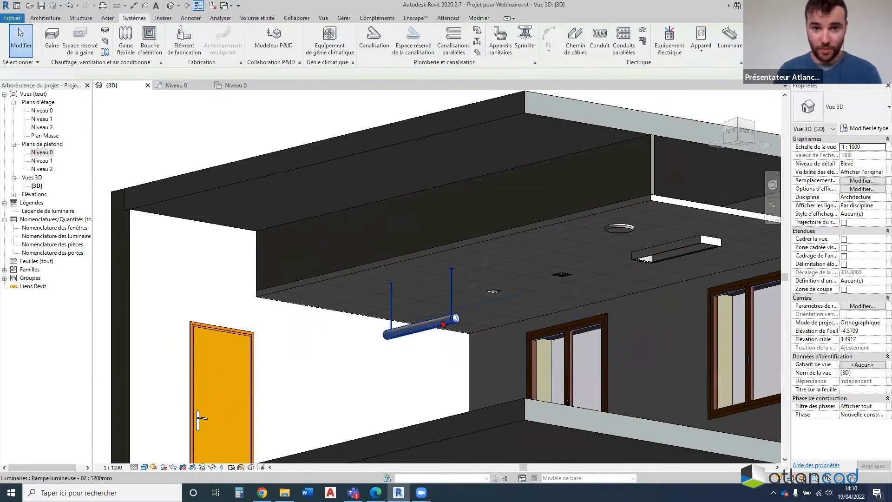
Pick a new host for the placed Rampe lumineuse fixture, positioning it on the suspended ceiling near its open edge
scroll(503, 262, "down", 2)
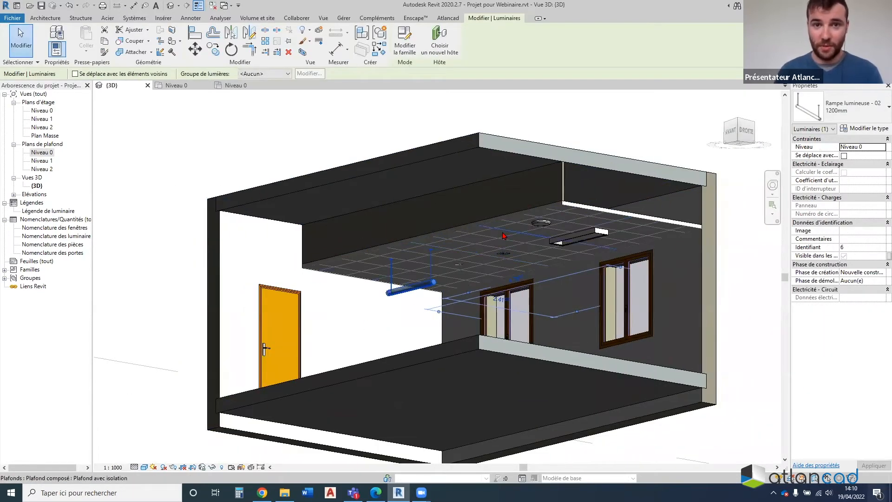
scroll(436, 250, "up", 2)
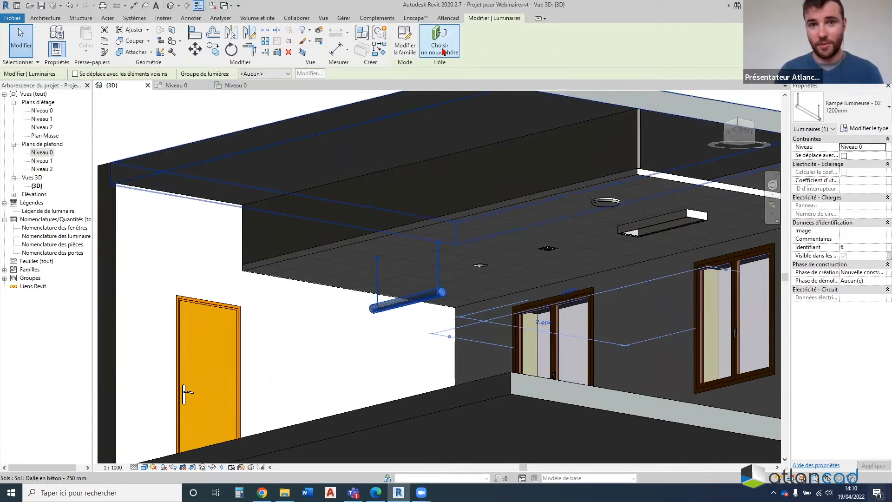
left_click(442, 46)
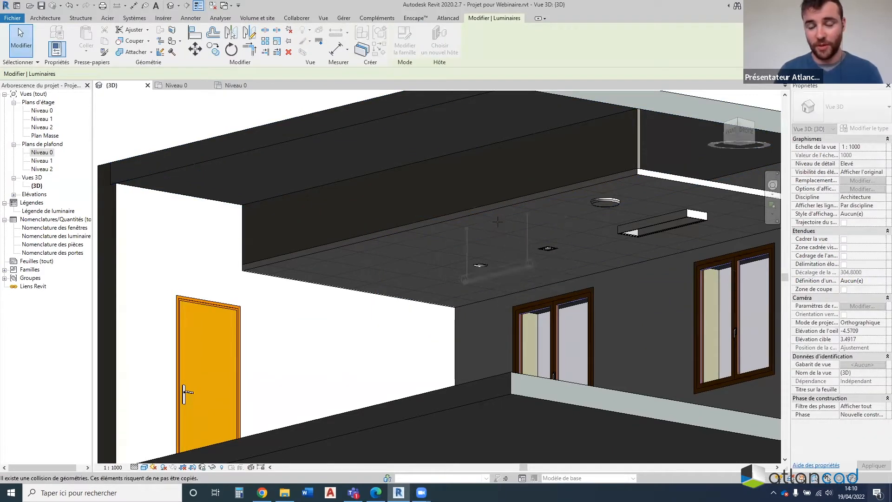
scroll(498, 221, "down", 2)
scroll(444, 244, "up", 2)
scroll(444, 244, "down", 2)
left_click(443, 244)
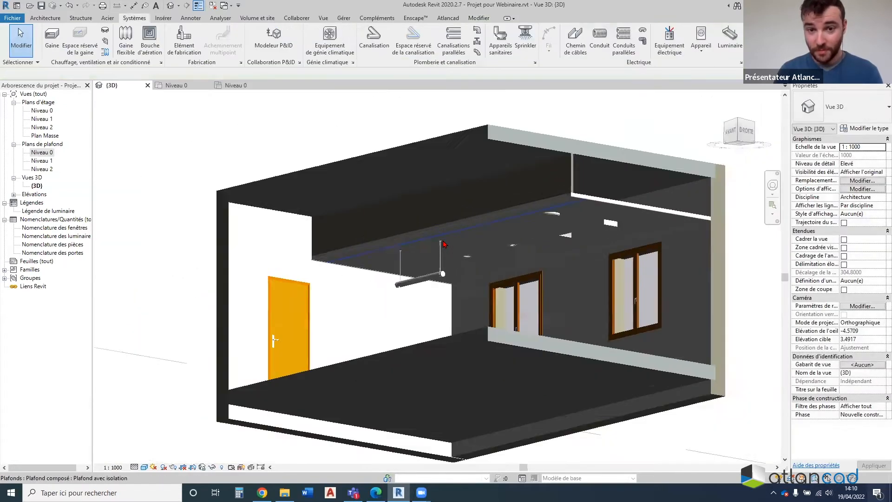
scroll(560, 231, "up", 3)
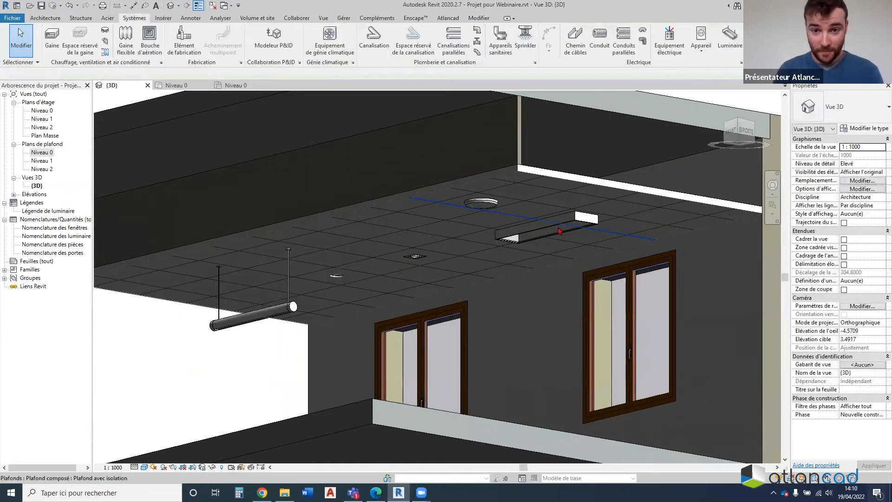
Start placing a light fixture and browse the family library to the Lampe LED folder under Luminaires
left_click(728, 49)
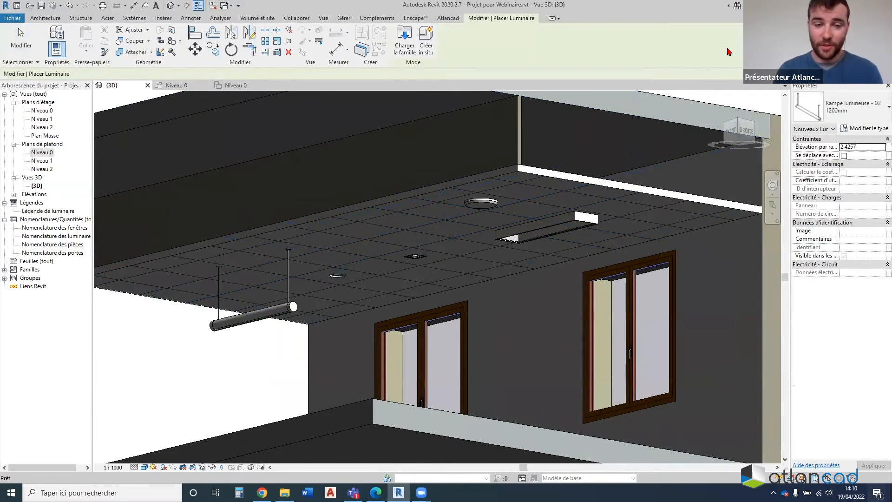
left_click(399, 55)
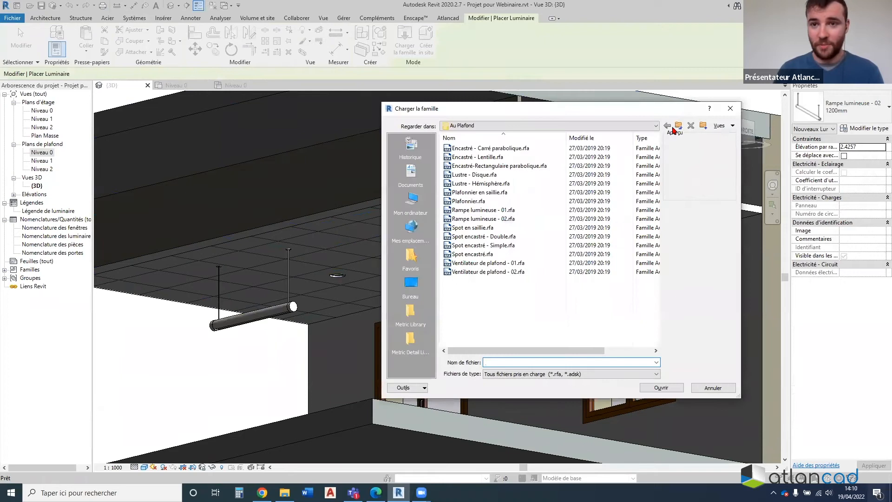
left_click(678, 127)
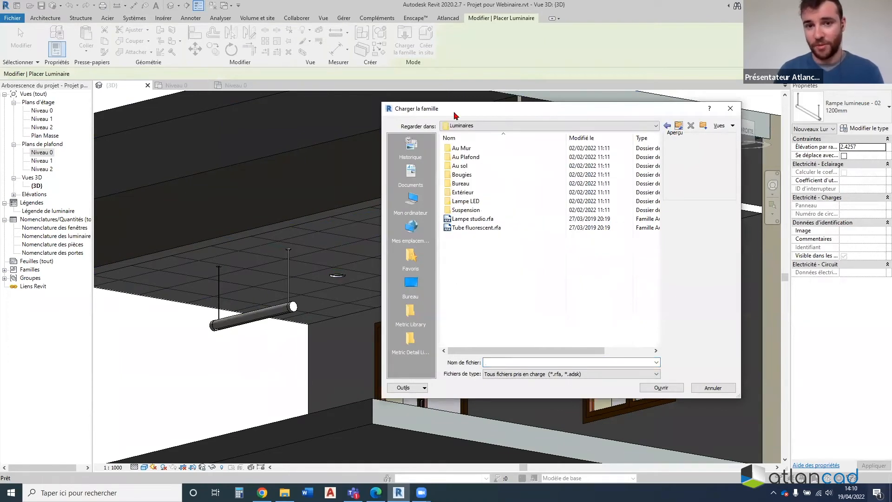
double_click(479, 203)
Load the Lampe encastrée - Ronde - LED.rfa family with its Suspension ajustée 75 mm type
left_click(478, 165)
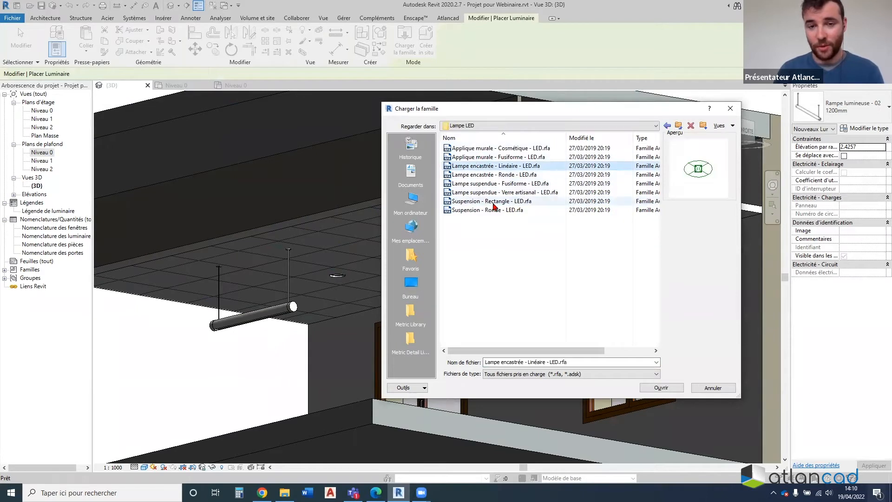
left_click(493, 175)
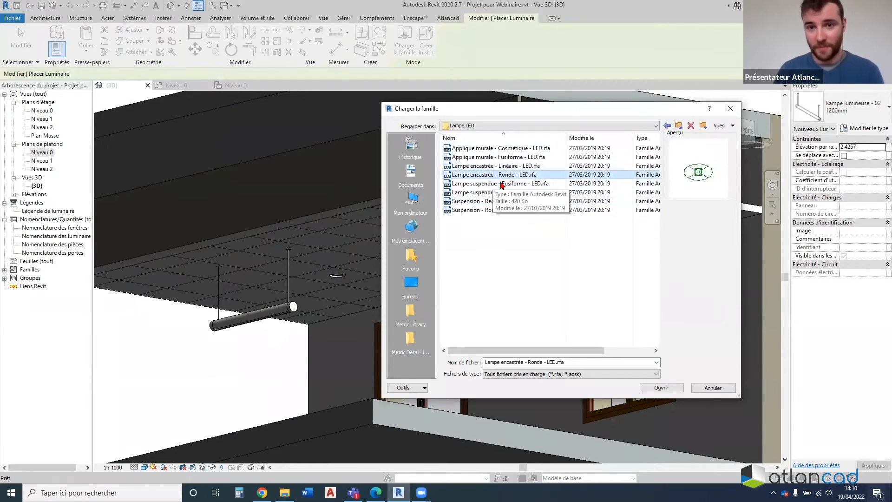
double_click(499, 176)
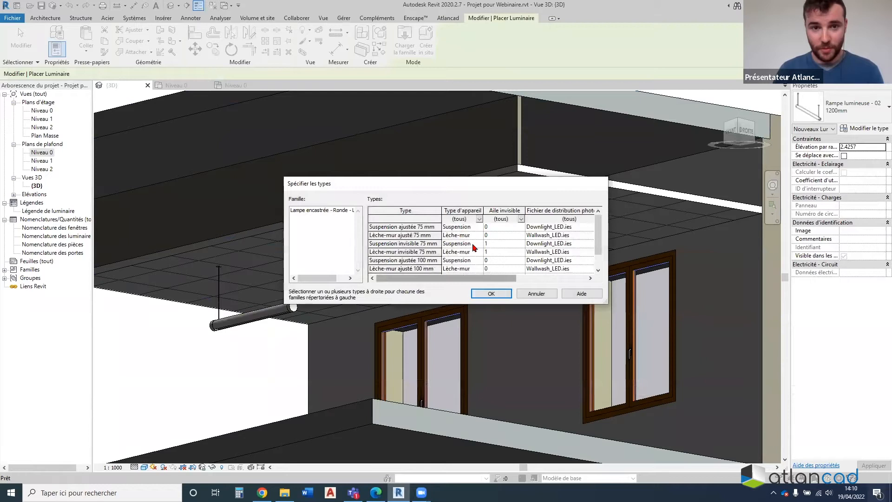
left_click(408, 227)
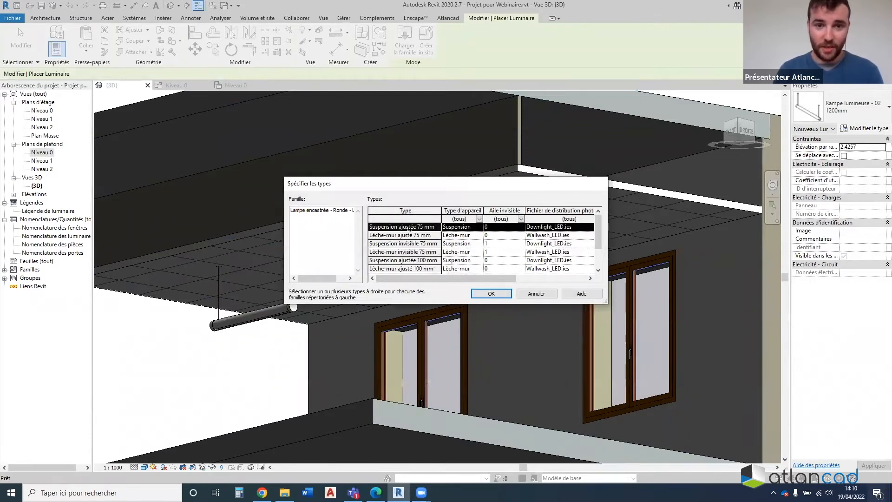
left_click(490, 295)
Place one Lampe encastrée - Ronde - LED fixture on the underside of the upper concrete slab, outside the suspended ceiling, and end the placement
scroll(403, 205, "down", 5)
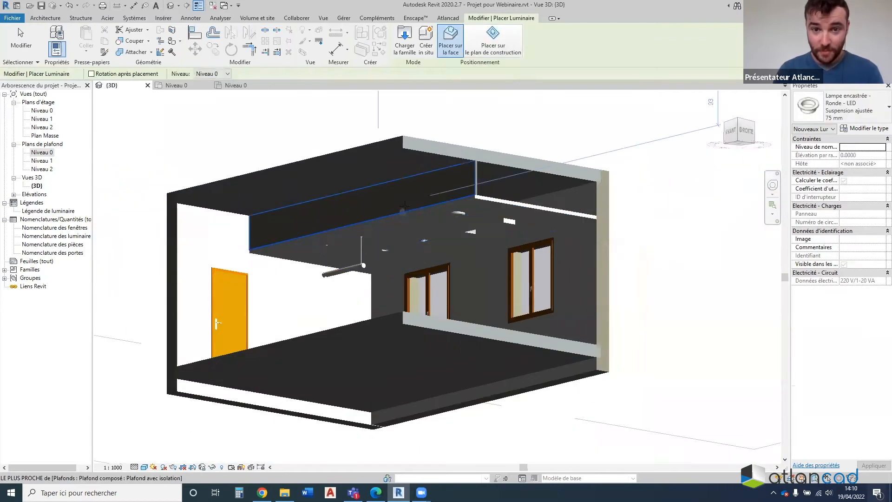
scroll(399, 201, "up", 3)
scroll(453, 181, "down", 2)
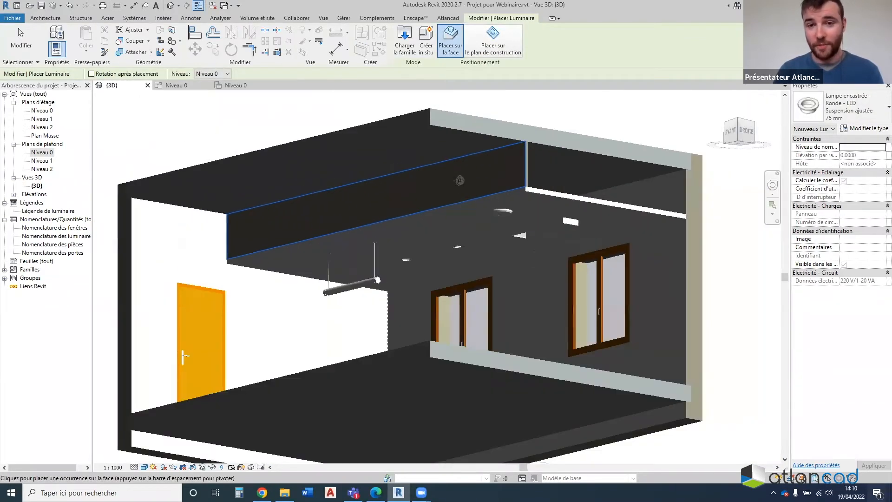
scroll(462, 186, "up", 3)
scroll(469, 213, "down", 3)
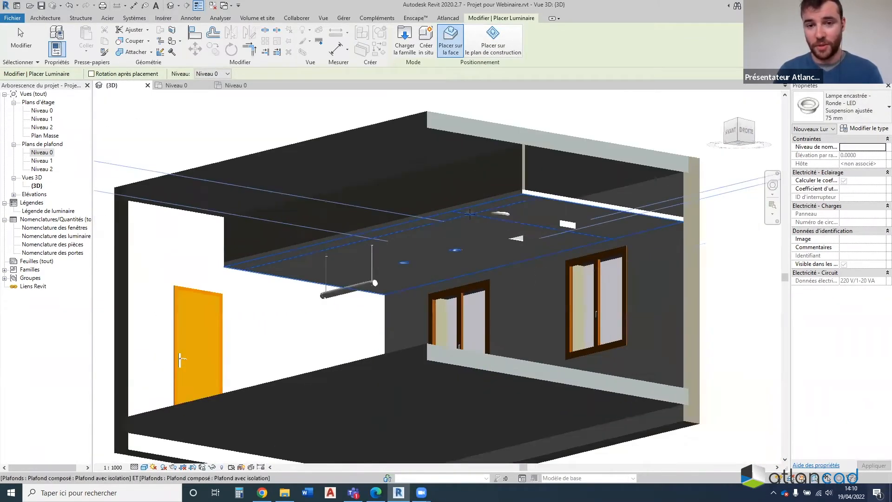
scroll(469, 213, "up", 3)
scroll(472, 209, "down", 3)
scroll(479, 200, "up", 4)
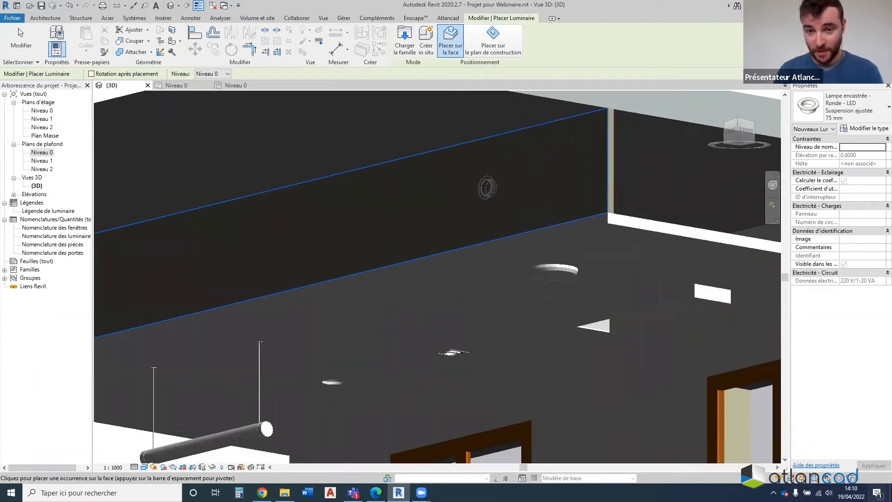
scroll(479, 195, "down", 3)
scroll(447, 176, "up", 4)
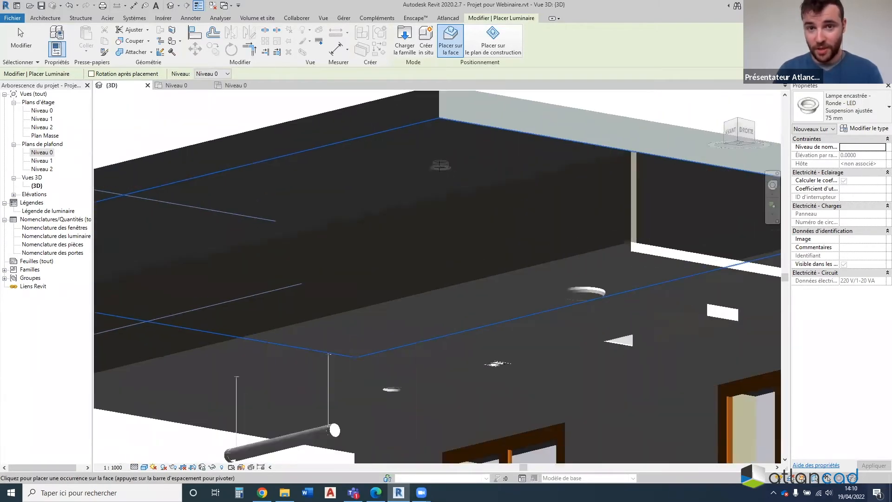
scroll(441, 169, "up", 3)
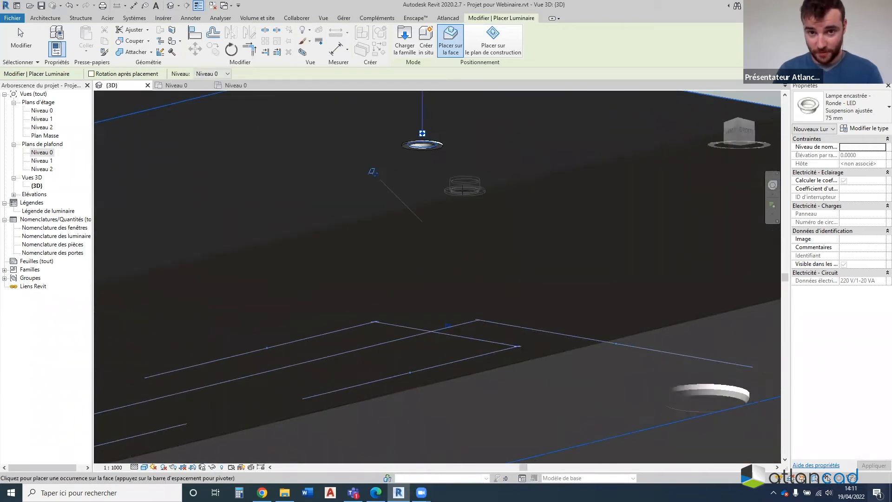
scroll(446, 214, "down", 5)
key("Escape")
Examine the recessed round fixture on the concrete slab and compare it with the fixtures on the suspended ceiling from several angles
scroll(449, 205, "up", 5)
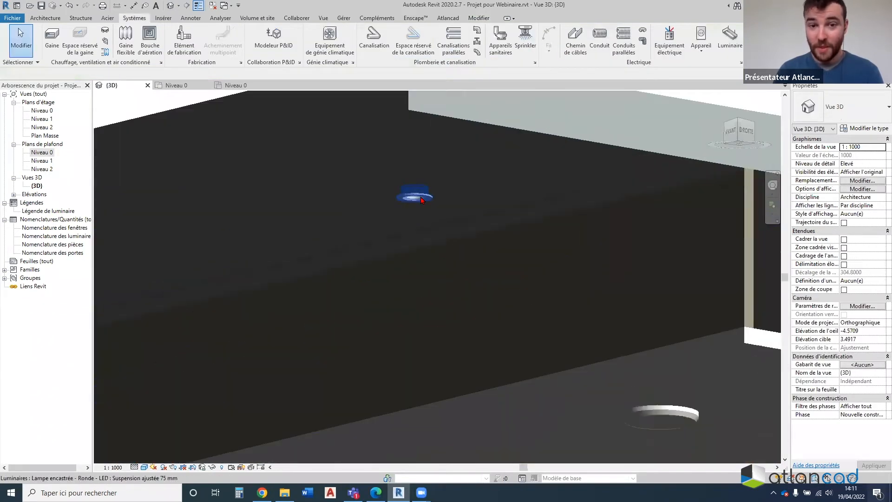
scroll(422, 200, "down", 5)
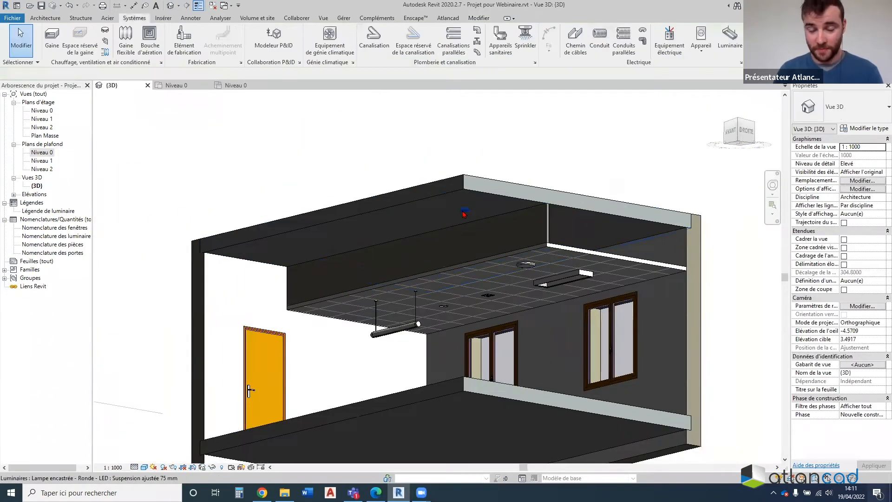
middle_click_drag(465, 214, 538, 240, "shift")
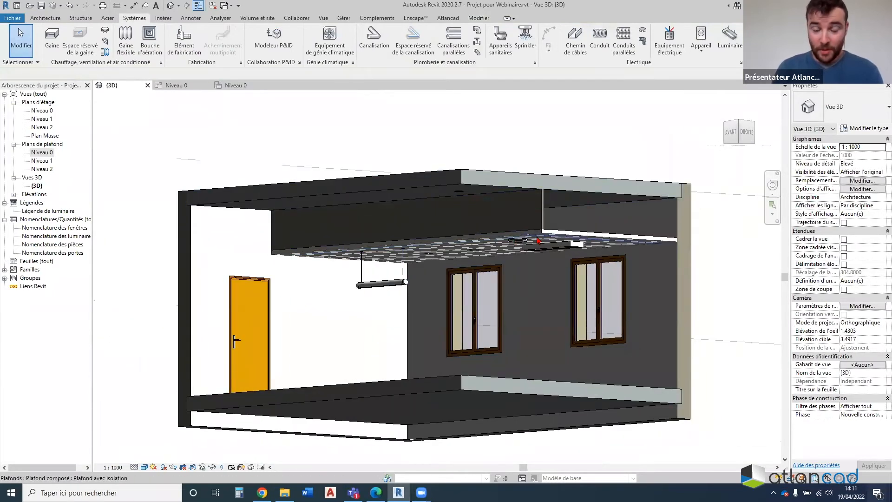
scroll(539, 241, "up", 2)
scroll(443, 263, "up", 2)
scroll(431, 260, "down", 2)
middle_click_drag(435, 257, 431, 243, "shift")
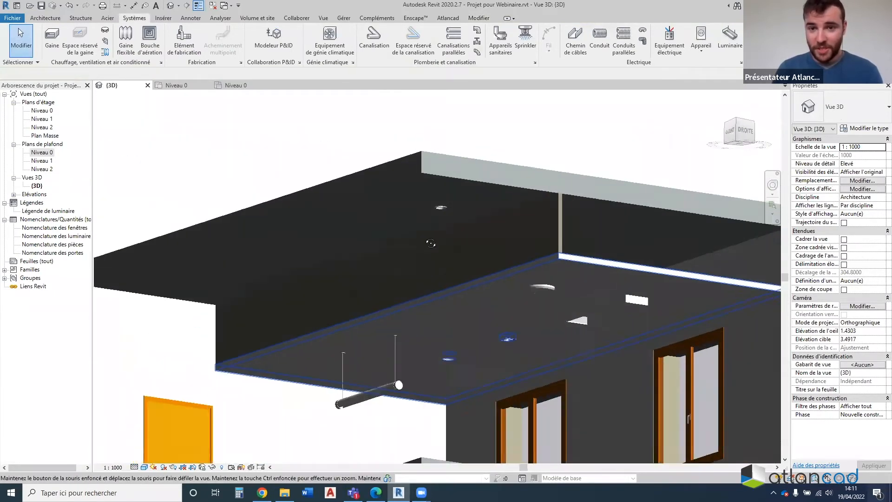
scroll(430, 243, "down", 3)
scroll(534, 241, "up", 3)
Try to pick a new host for the Plafonnier en saillie 0300 x 1200 mm fixture on the suspended ceiling
left_click(560, 244)
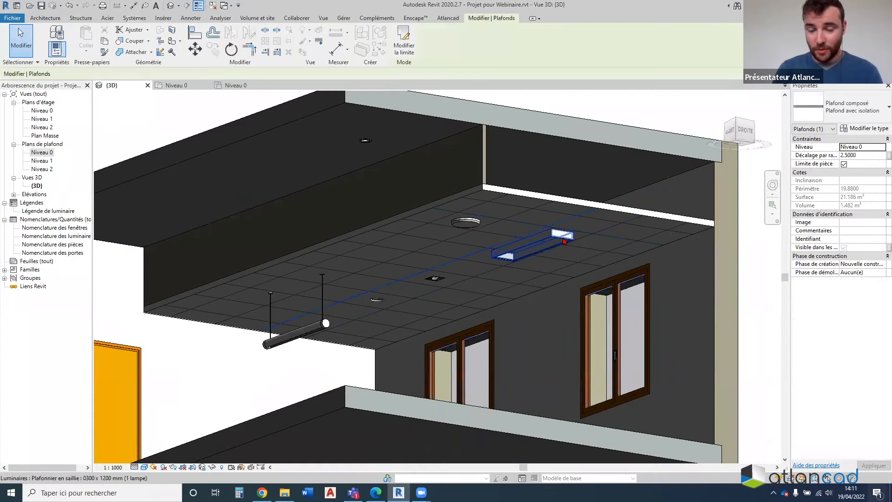
left_click(564, 241)
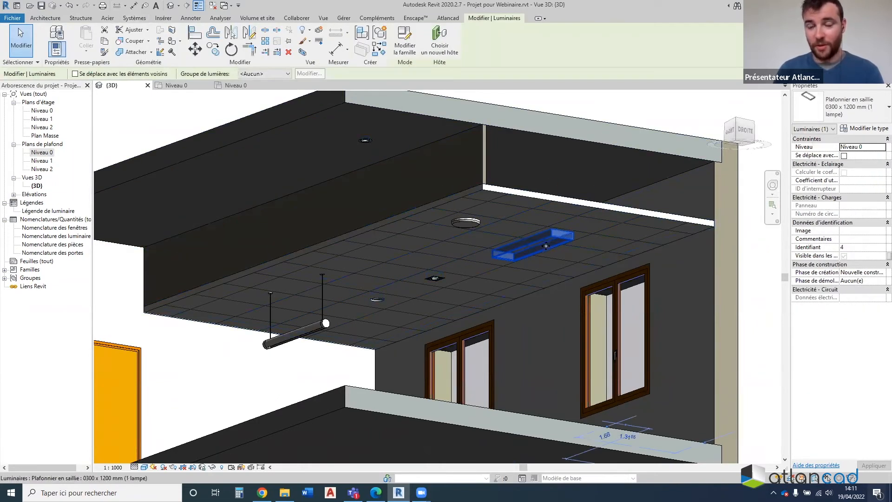
scroll(546, 251, "up", 2)
scroll(546, 251, "down", 1)
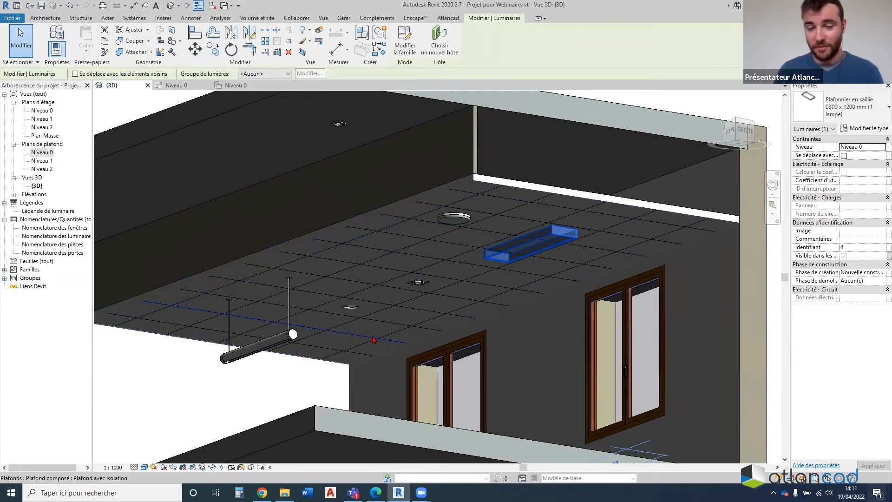
scroll(450, 219, "up", 3)
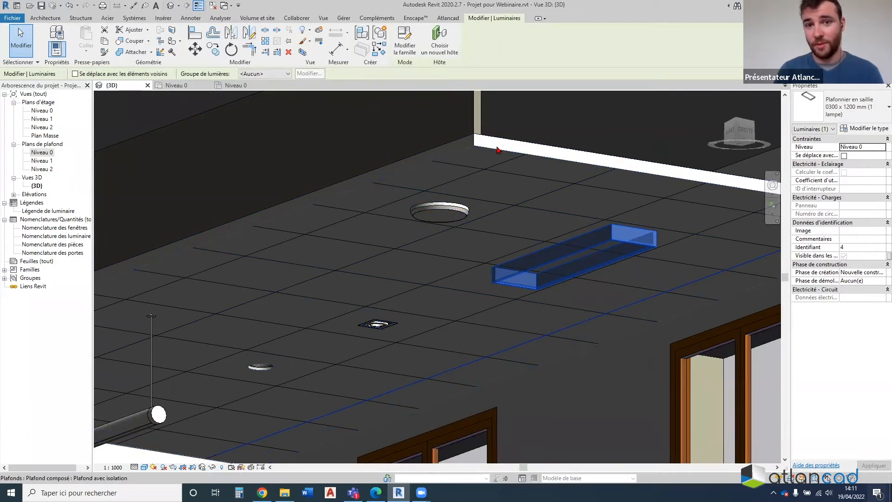
left_click(434, 51)
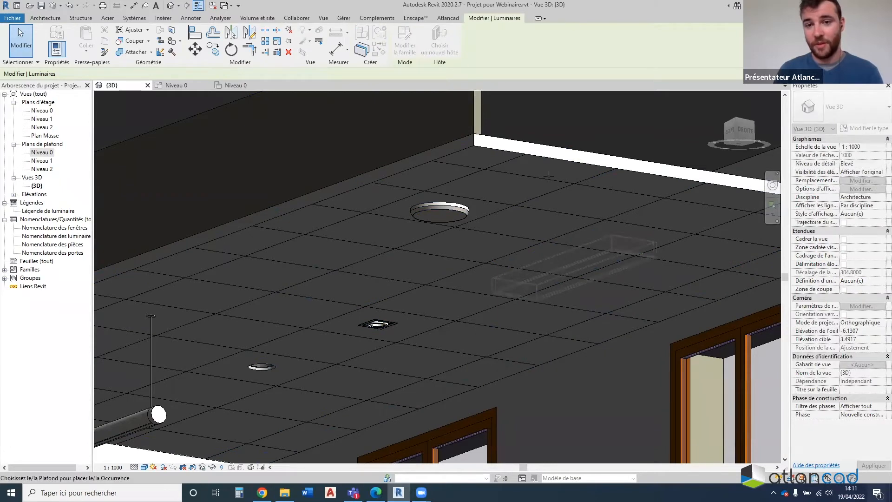
scroll(571, 191, "down", 2)
scroll(604, 230, "up", 1)
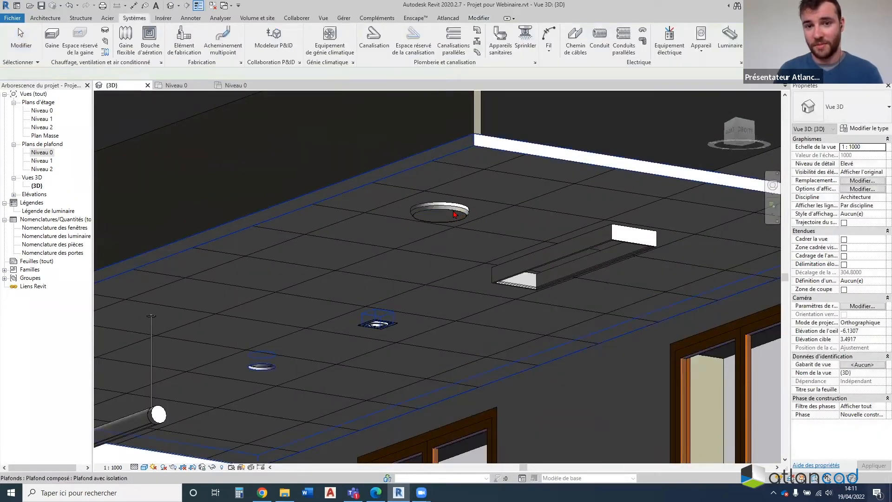
left_click(375, 319)
key("Escape")
Rehost the Suspension - Ronde - LED fixture by face onto the underside of the upper concrete slab, near the recessed round fixture
left_click(435, 216)
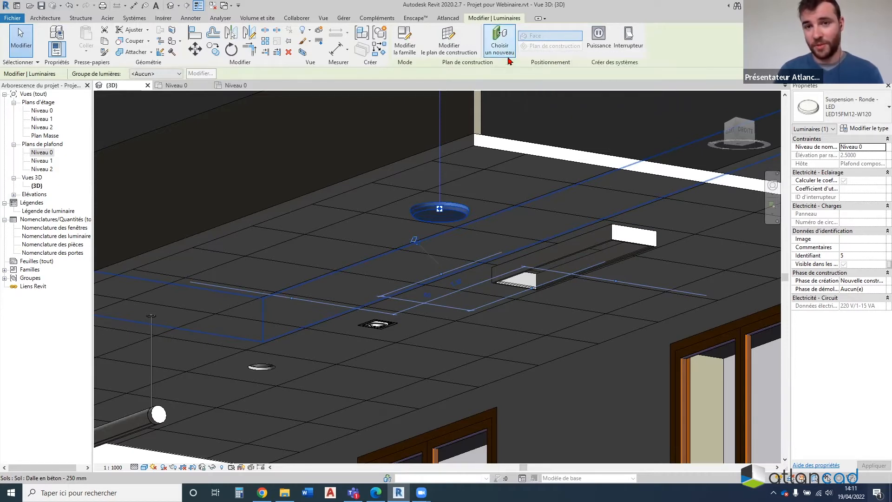
scroll(516, 170, "down", 2)
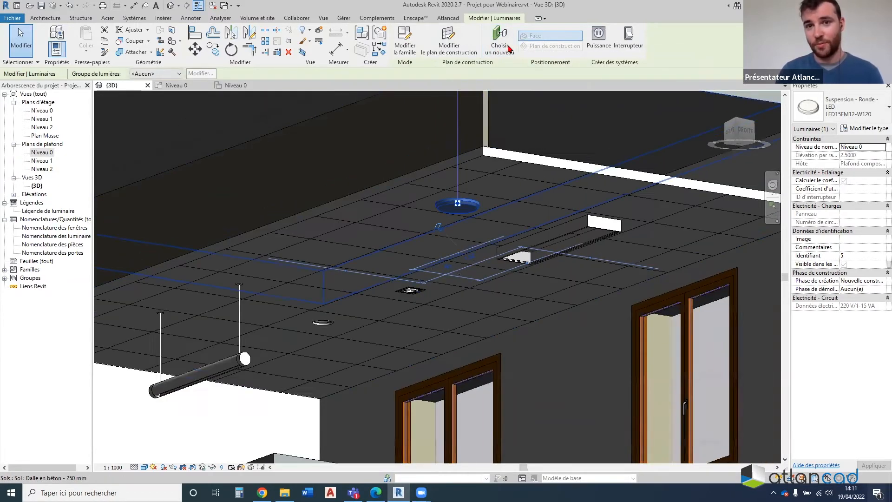
left_click(499, 54)
scroll(514, 167, "down", 3)
scroll(464, 186, "up", 2)
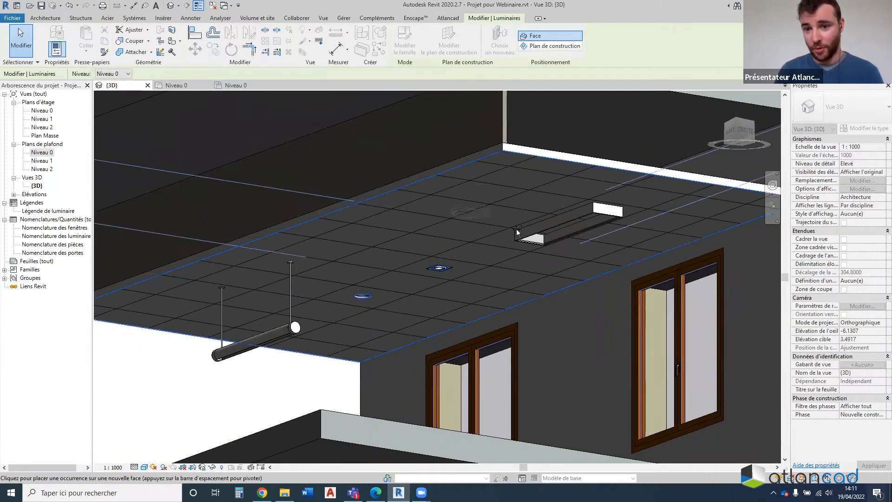
scroll(439, 212, "down", 3)
scroll(439, 213, "up", 6)
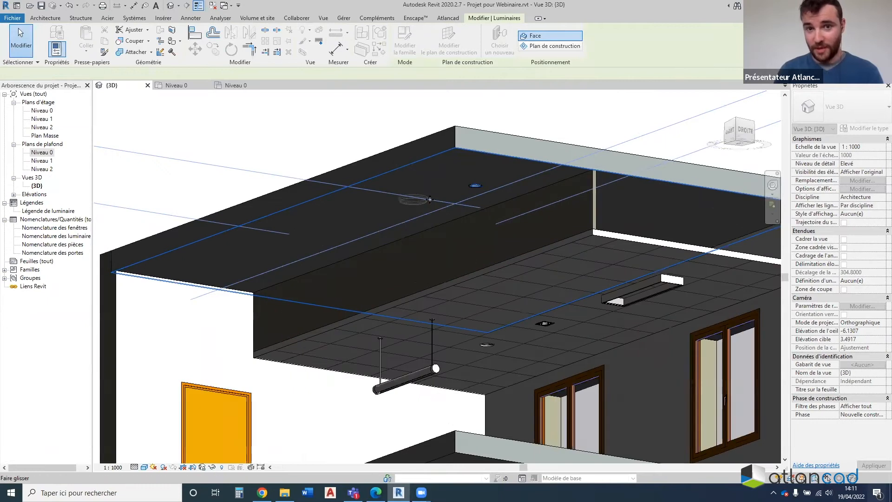
key("Escape")
Examine the rehosted round fixture on the concrete slab and the remaining fixtures on the suspended ceiling
scroll(358, 204, "down", 3)
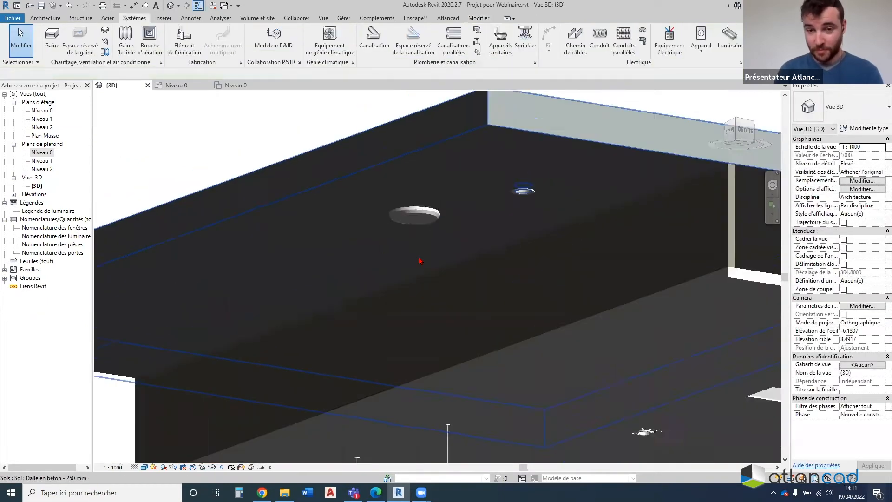
scroll(435, 251, "down", 3)
scroll(432, 244, "up", 4)
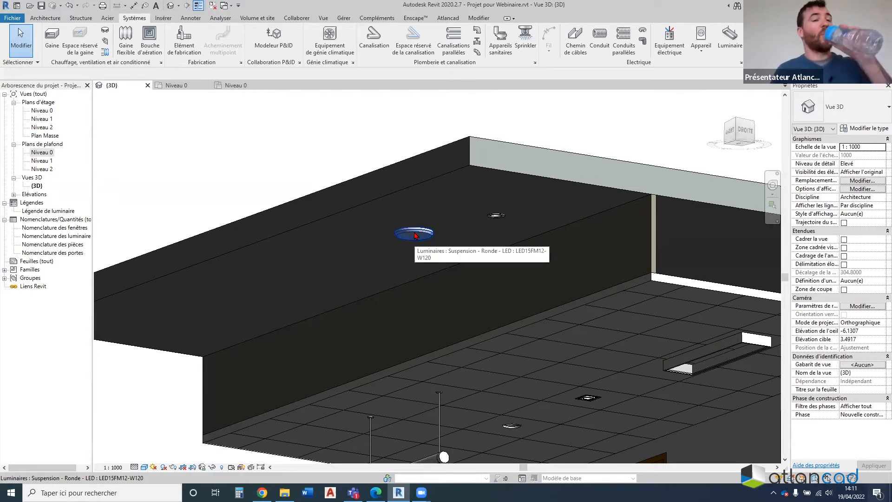
scroll(415, 235, "down", 3)
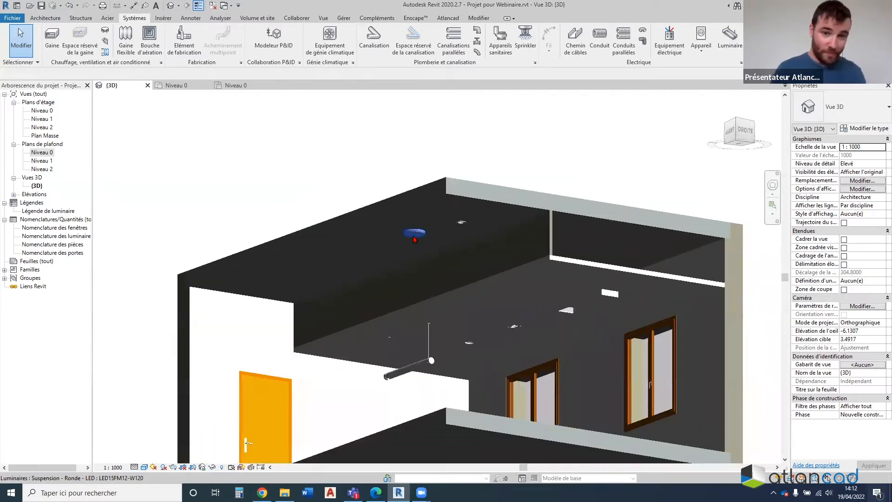
scroll(413, 361, "up", 4)
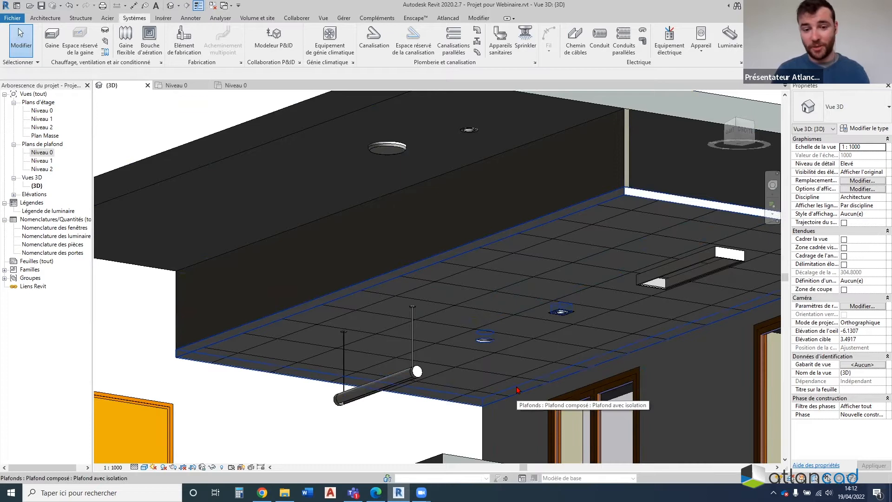
scroll(513, 381, "down", 3)
scroll(487, 282, "up", 6)
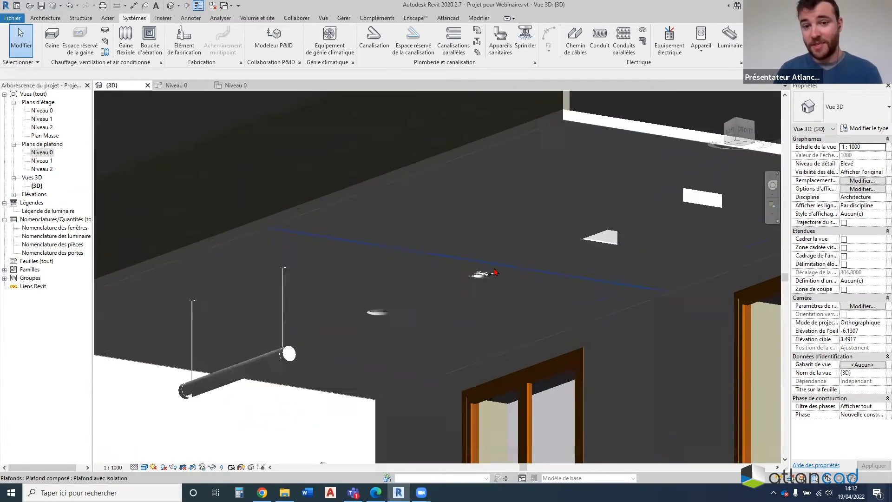
scroll(487, 283, "down", 5)
scroll(562, 268, "up", 2)
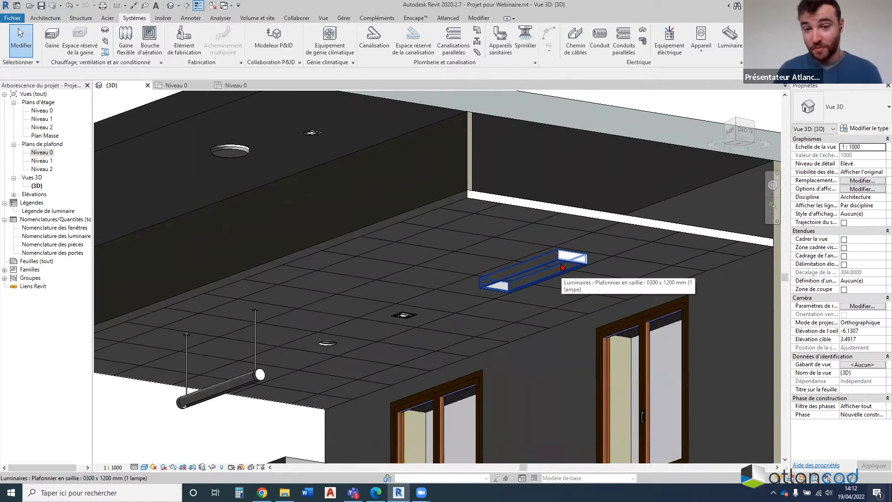
Inspect the round suspended fixture's host slab and view the whole building from below and above
left_click(229, 151)
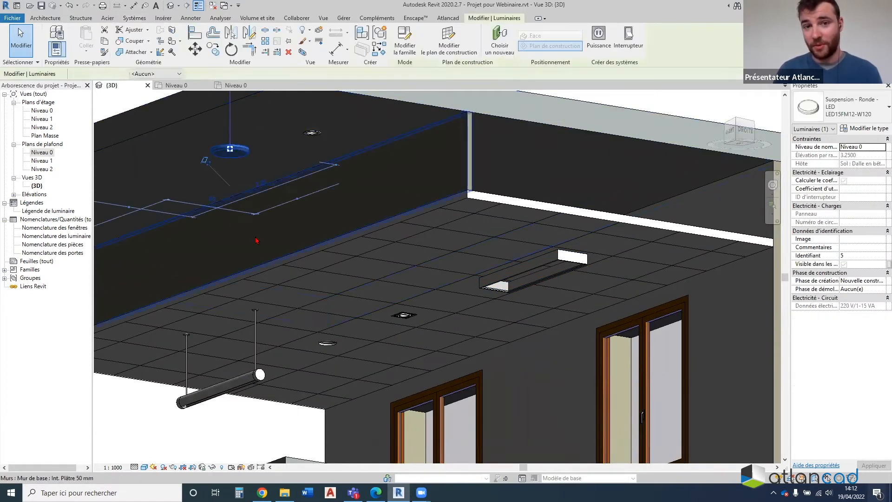
scroll(511, 277, "down", 5)
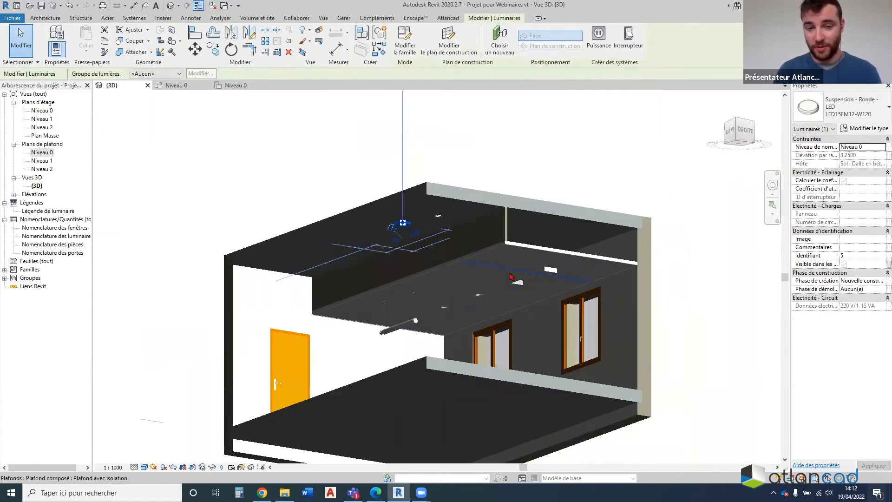
middle_click_drag(510, 276, 279, 167, "shift")
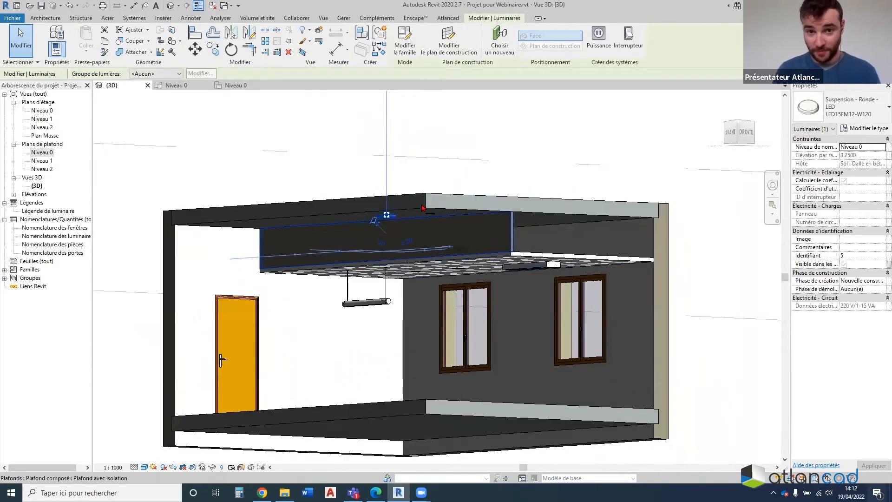
left_click(271, 171)
middle_click_drag(321, 193, 365, 283, "shift")
scroll(365, 258, "down", 2)
scroll(349, 221, "up", 1)
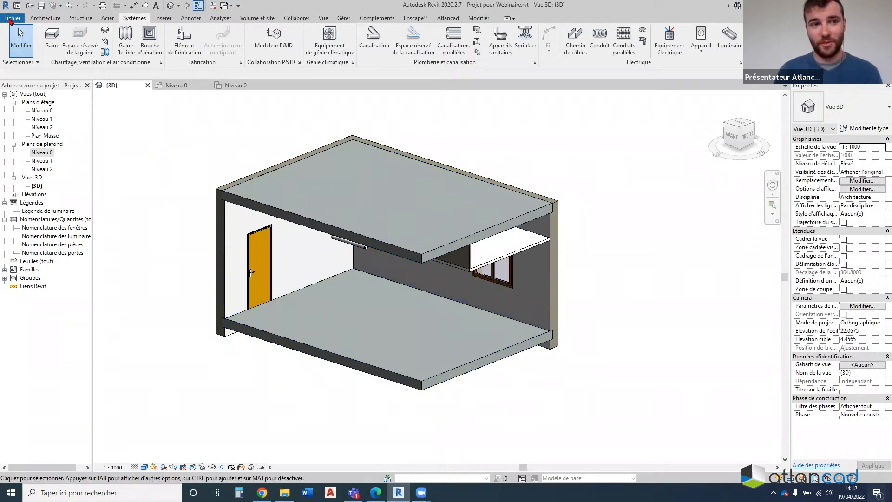
Start a new family and enlarge the template selection window around the list of Luminaires templates
left_click(11, 18)
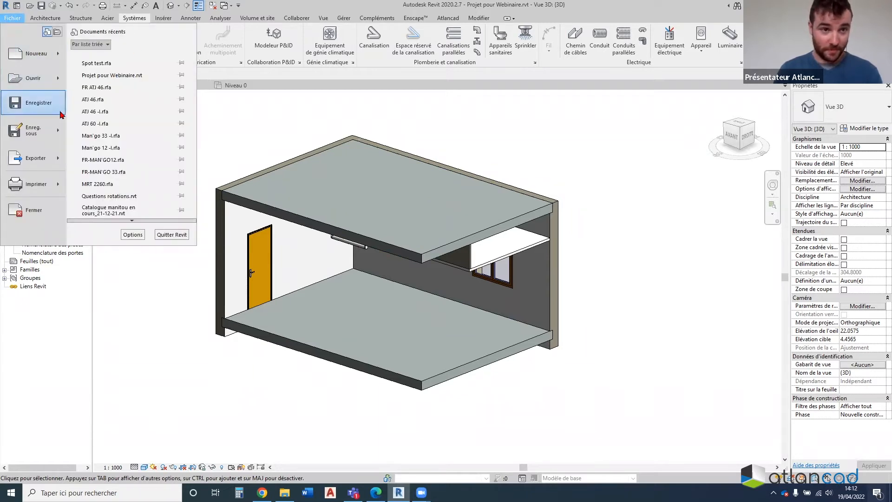
mouse_move(37, 54)
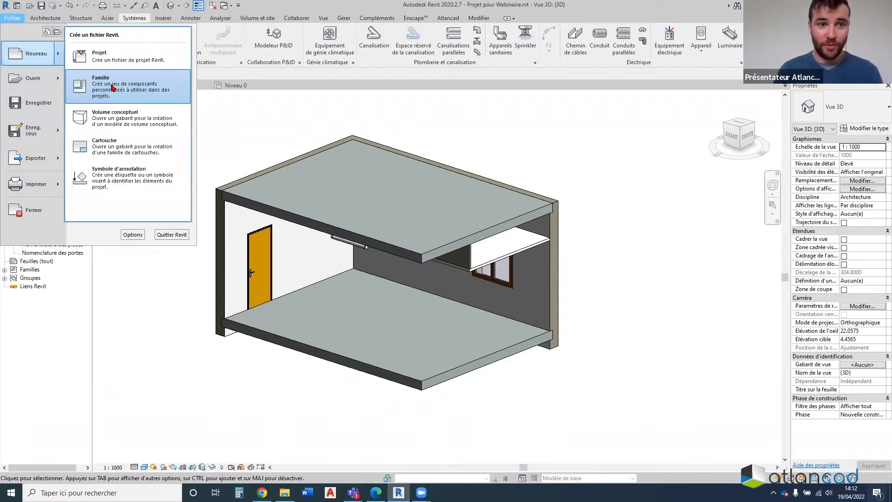
left_click(111, 87)
scroll(371, 251, "down", 10)
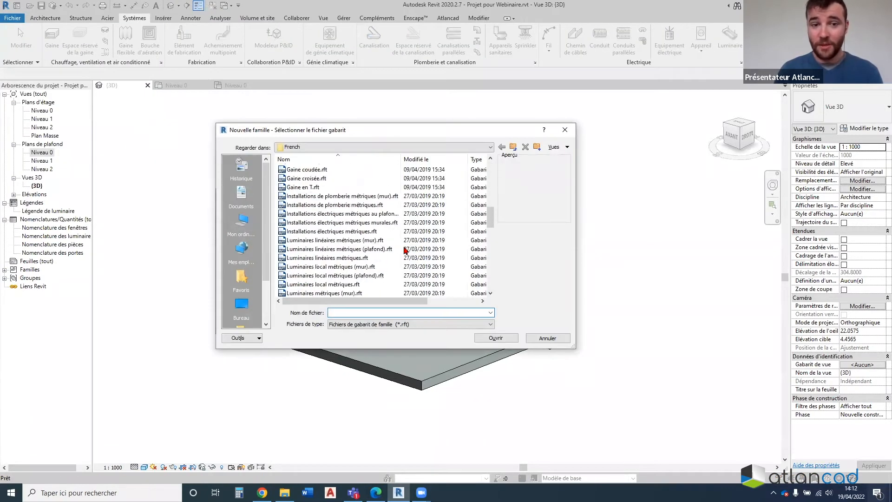
scroll(370, 250, "up", 2)
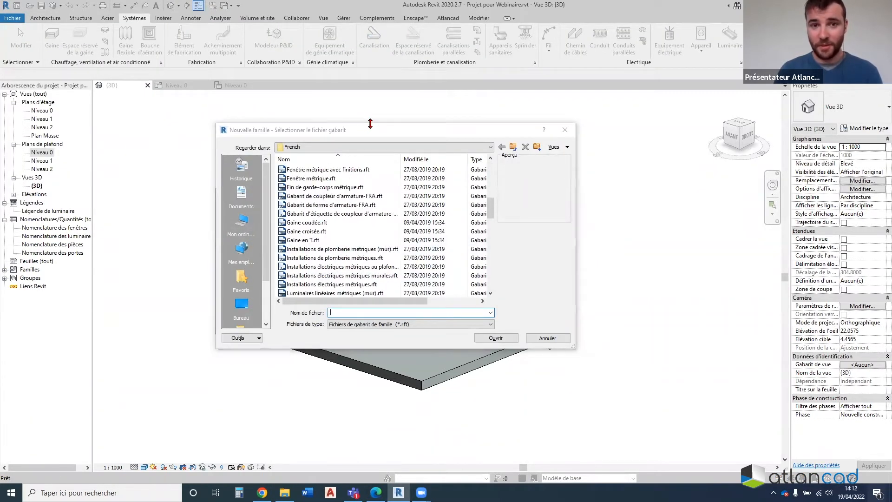
left_click_drag(368, 124, 368, 62)
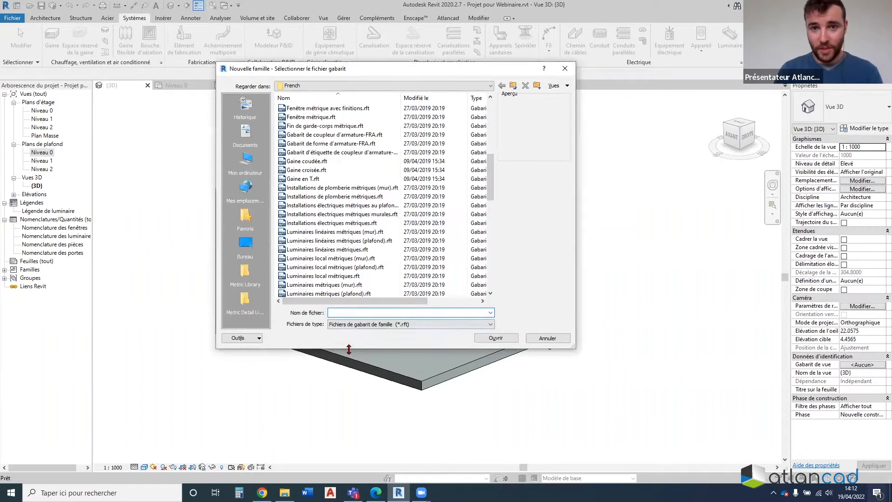
left_click_drag(349, 349, 349, 443)
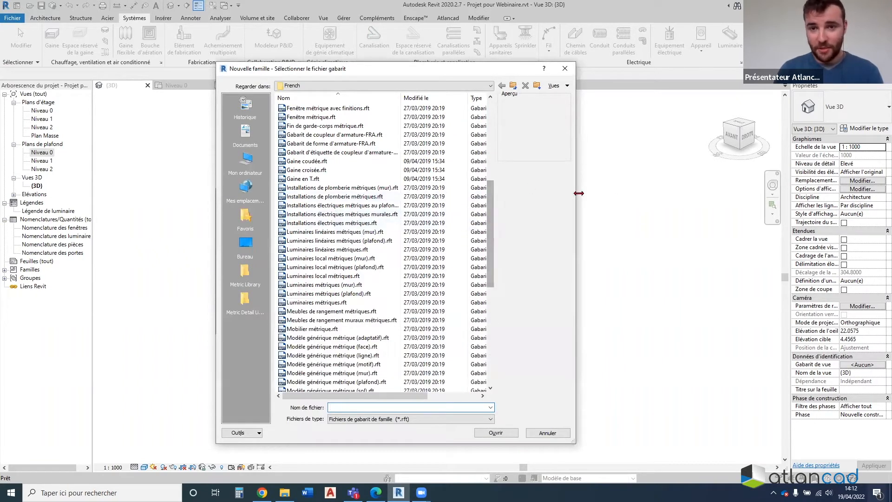
left_click_drag(578, 193, 683, 193)
Compare the previews of the linear, local and standard Luminaires templates for wall, ceiling and unhosted fixtures
left_click(322, 233)
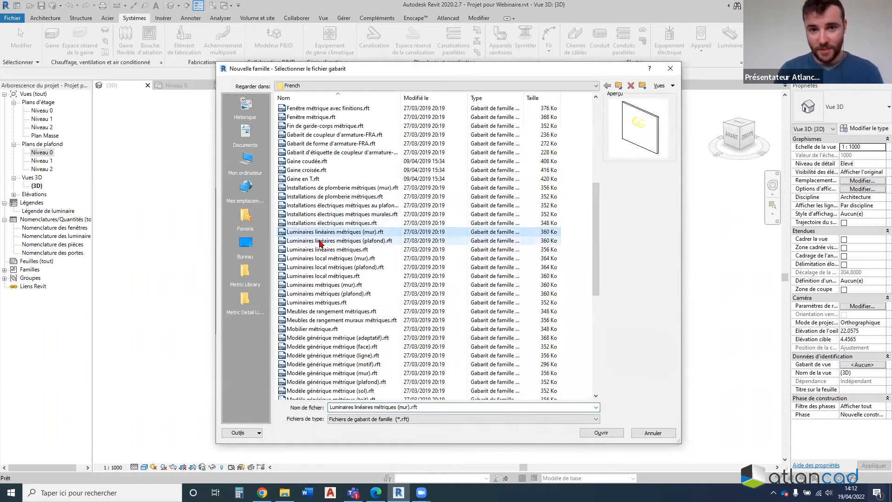
left_click(372, 241)
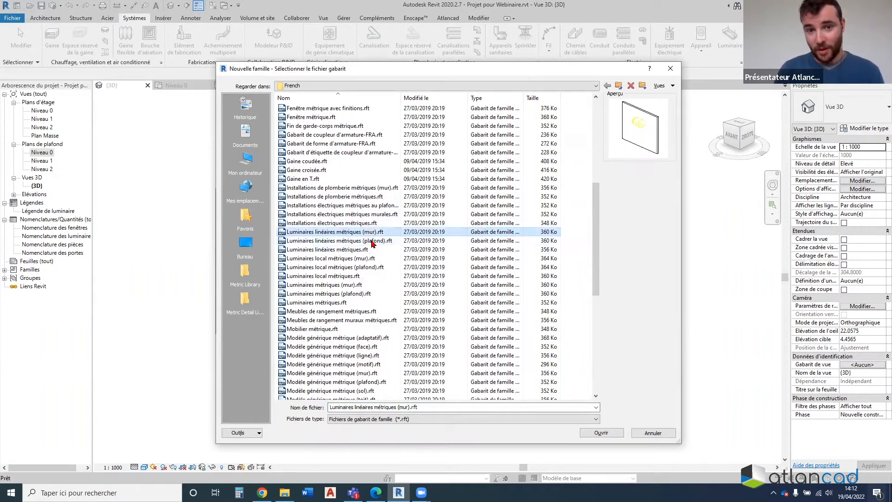
left_click(372, 251)
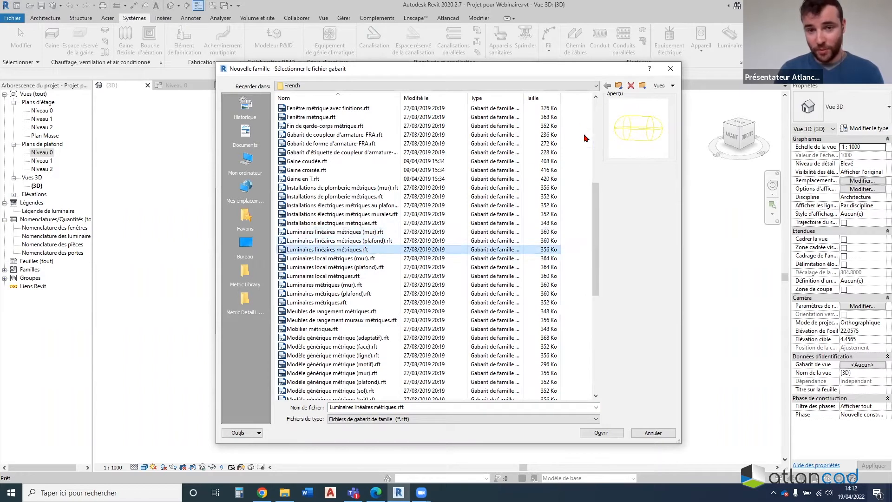
left_click(361, 259)
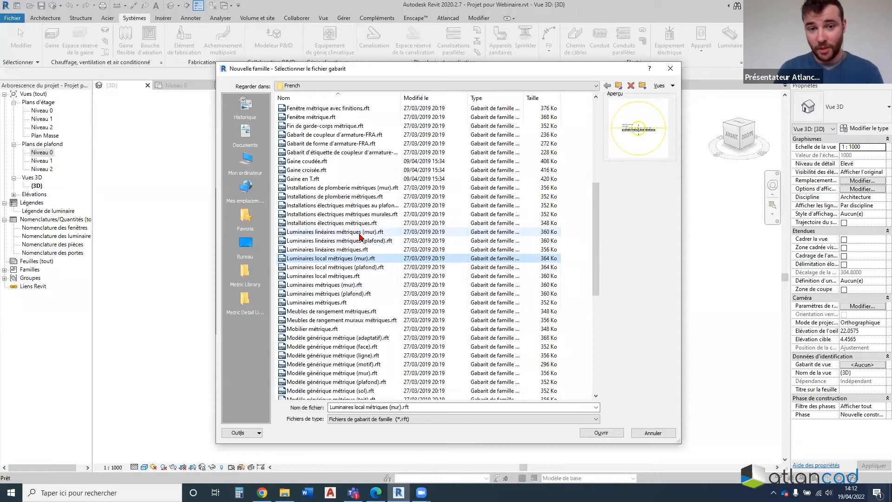
left_click(328, 232)
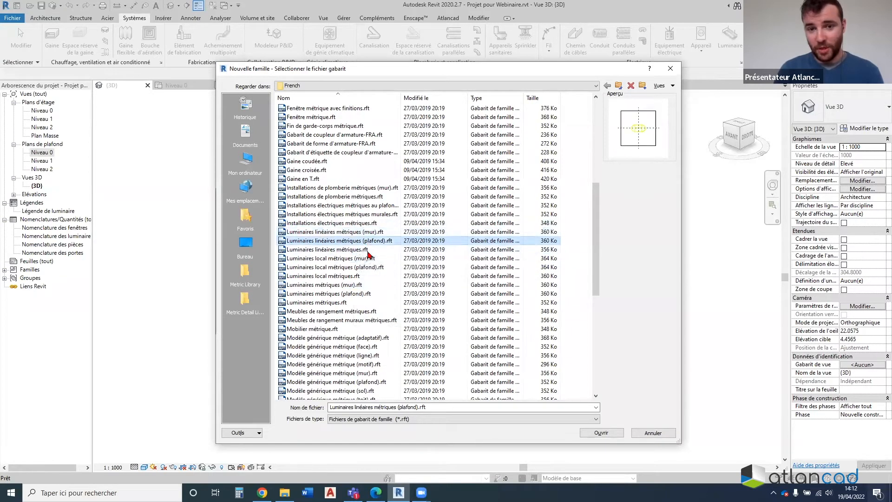
left_click(334, 259)
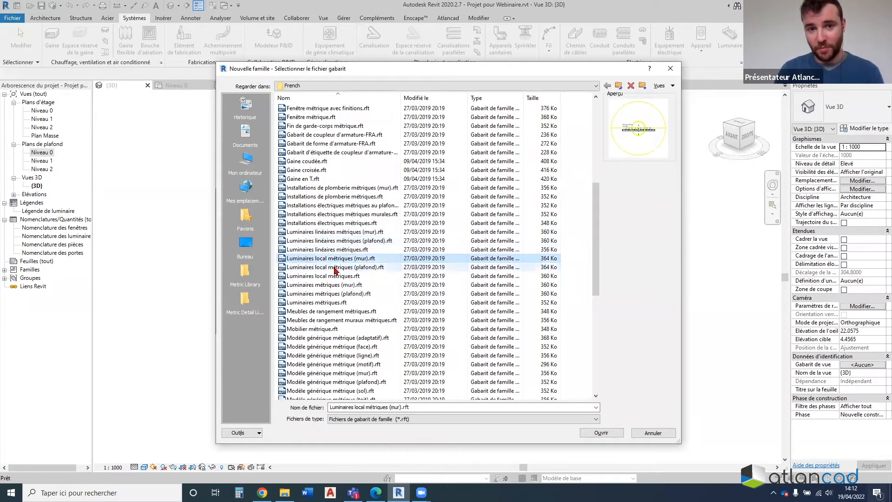
left_click(334, 268)
left_click(335, 277)
left_click(331, 286)
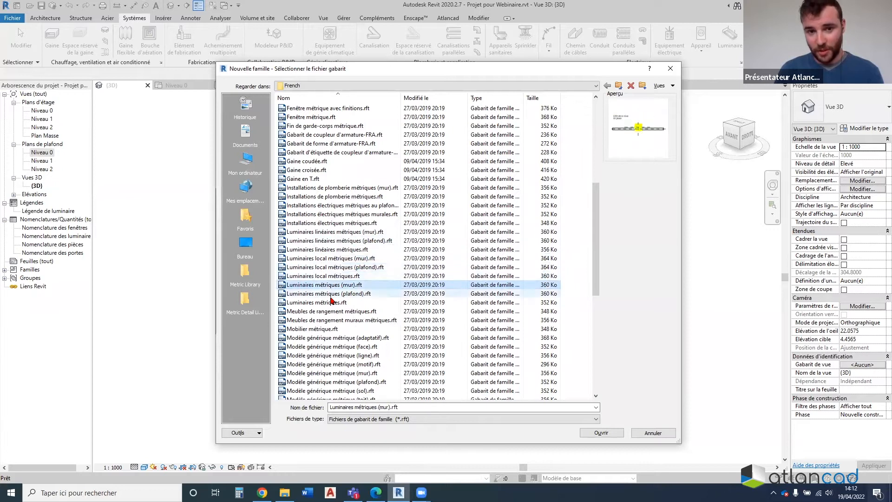
left_click(365, 293)
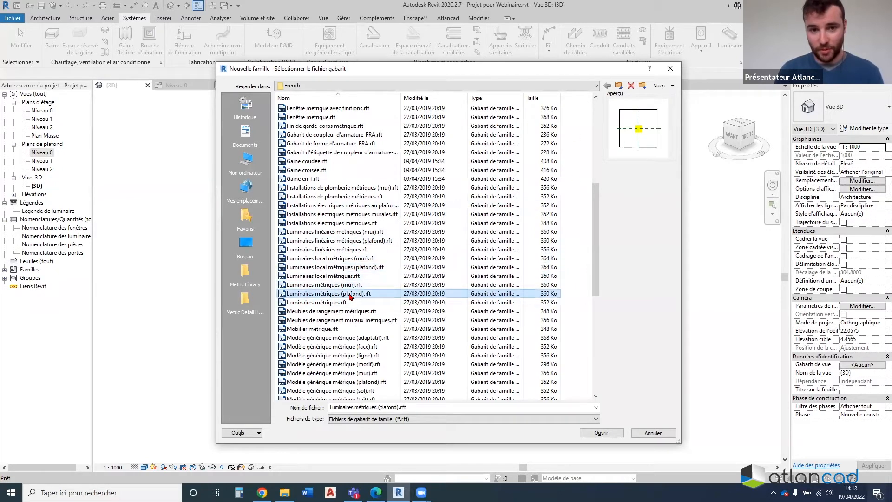
Review the three Luminaires local métriques templates: wall-hosted, ceiling-hosted and unhosted
left_click(355, 259)
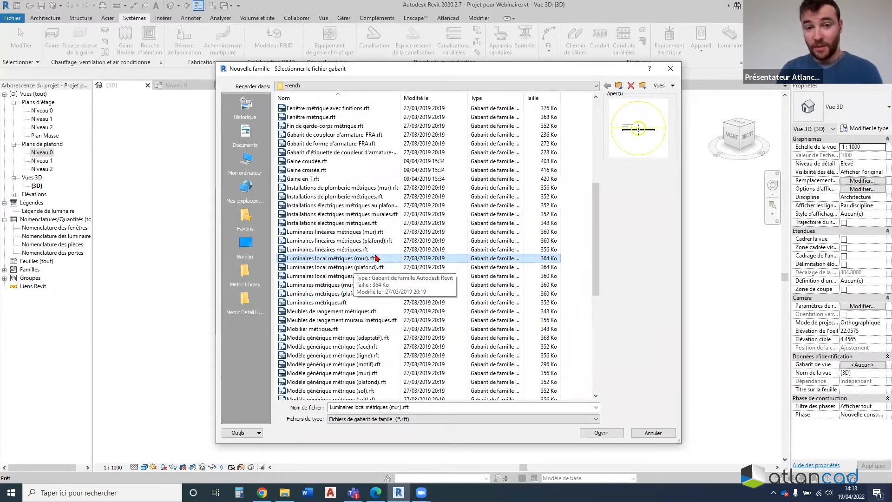
left_click(360, 268)
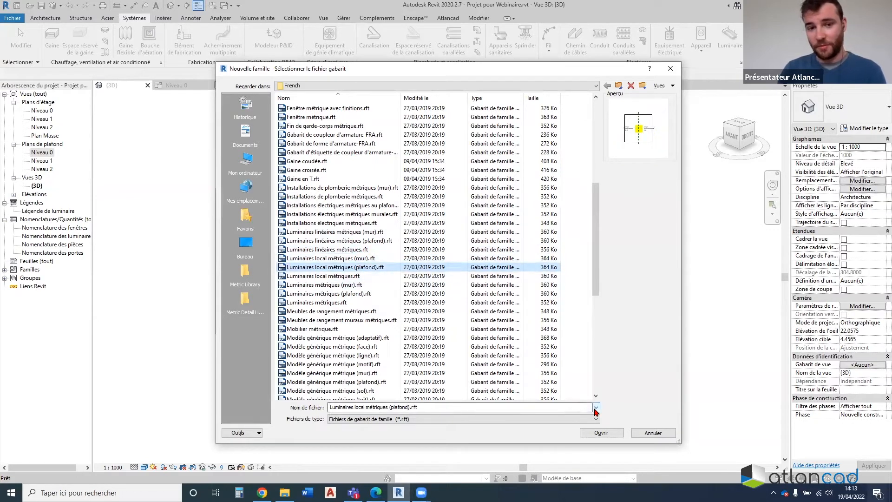
left_click(341, 277)
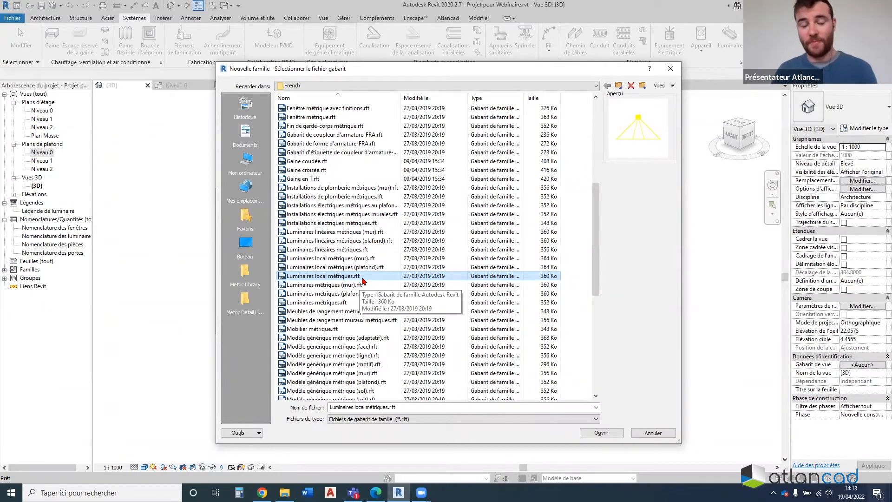
left_click(343, 269)
left_click(344, 276)
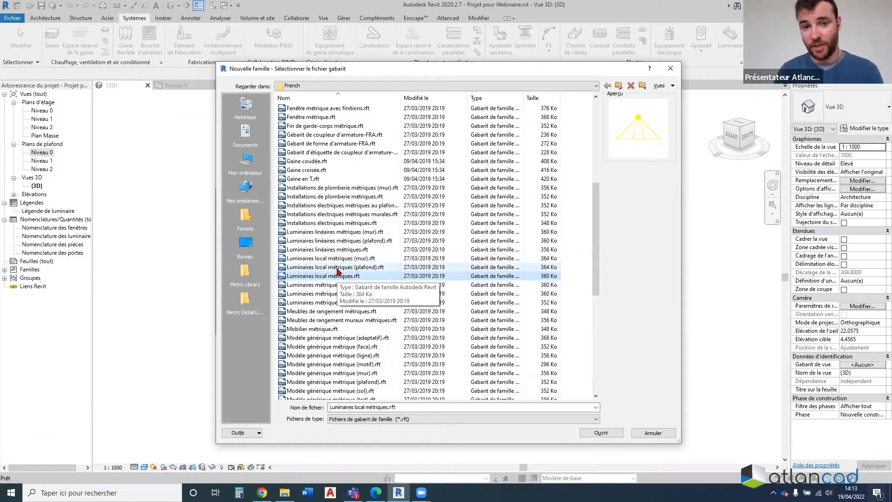
Create the new family from the Luminaires linéaires métriques (mur).rft template
left_click(339, 232)
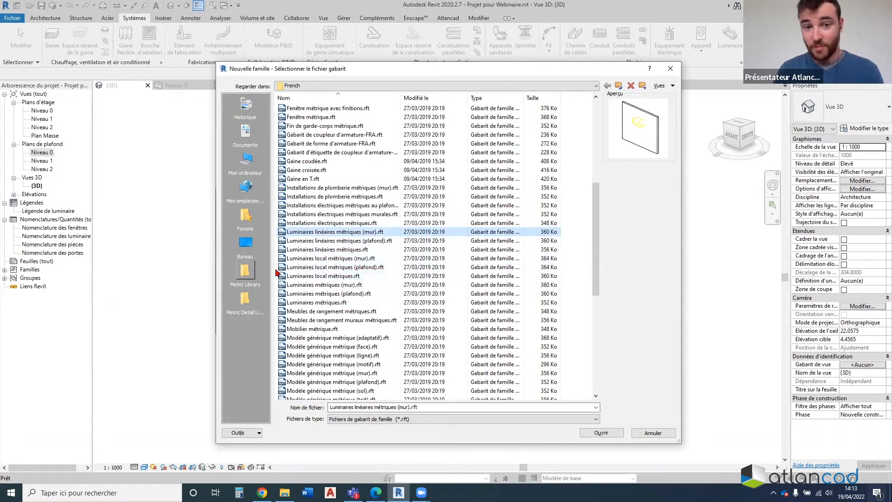
left_click(330, 242)
left_click(347, 233)
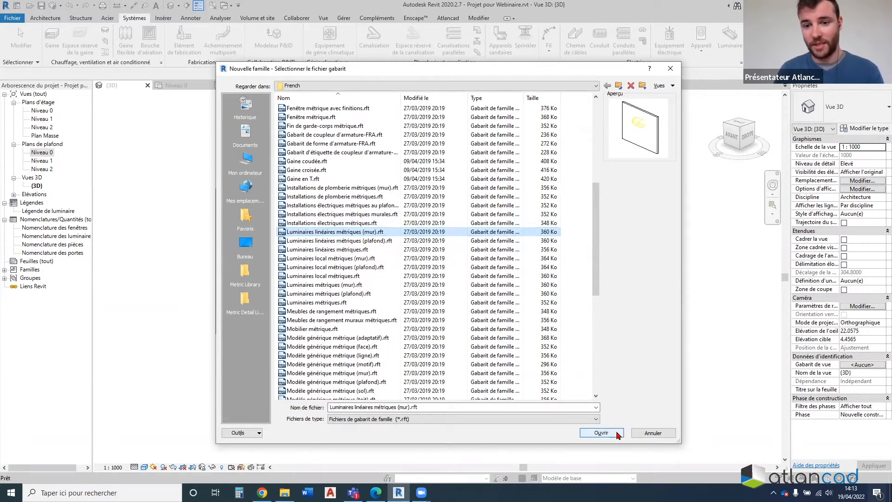
left_click(601, 433)
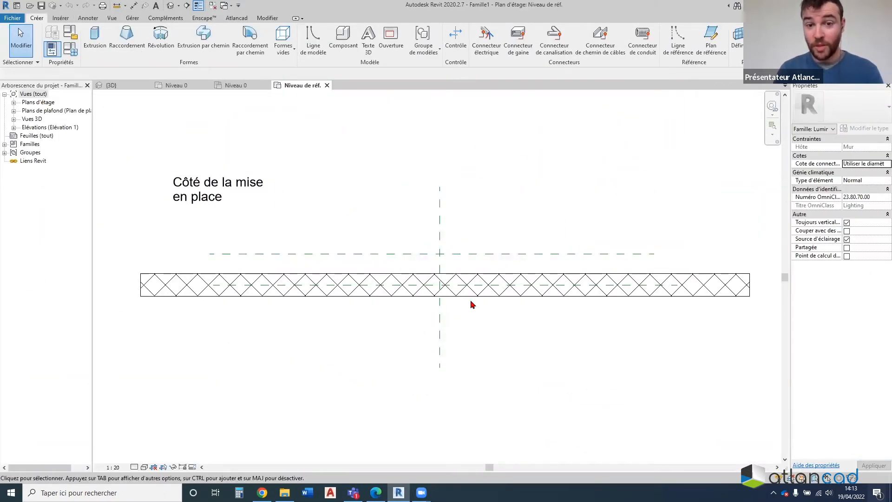
Examine the host wall and the light source reference plane in the family's reference level plan
scroll(471, 304, "up", 2)
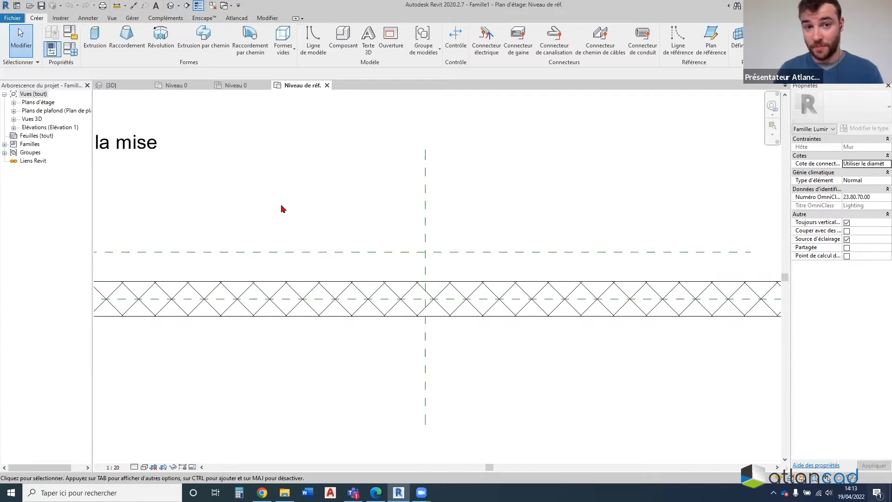
left_click(499, 252)
left_click(352, 212)
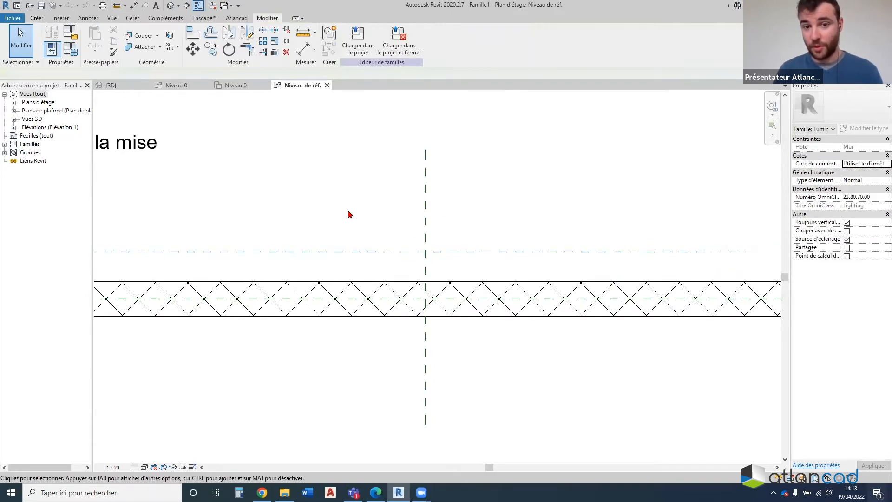
left_click(388, 287)
scroll(425, 276, "down", 2)
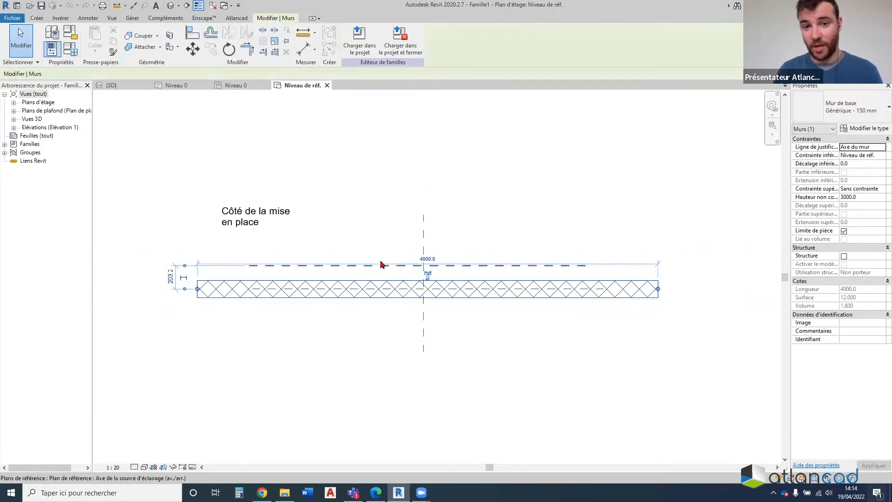
left_click(297, 102)
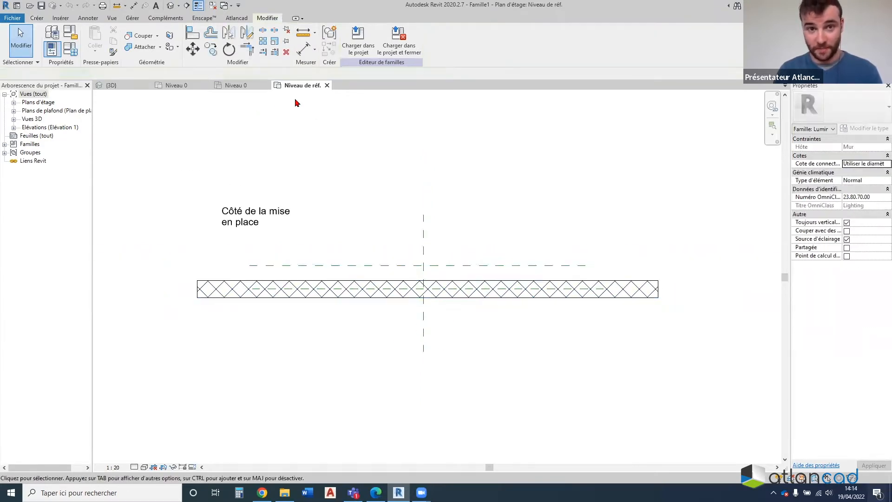
Open the family's 3D view Vue 1 and select the light source on the host wall
left_click(14, 119)
double_click(38, 127)
middle_click_drag(520, 294, 375, 283, "shift")
left_click(430, 255)
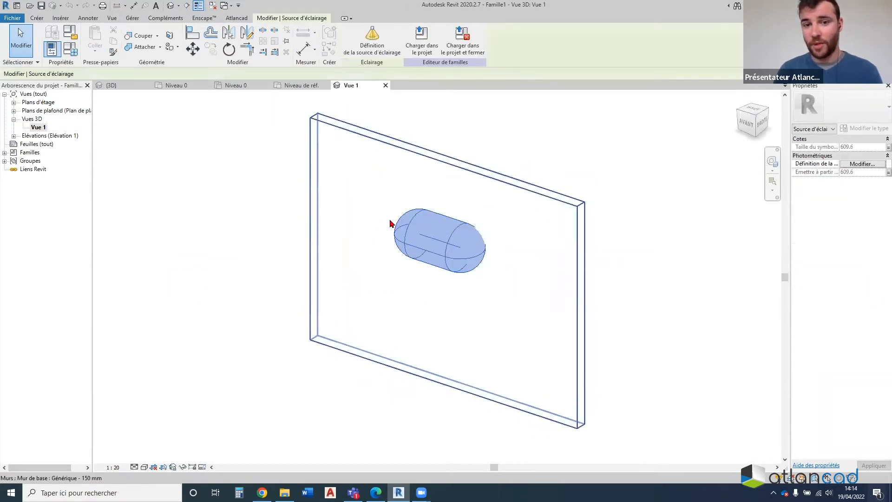
Create a solid rectangular extrusion of about 1500 by 800 mm, 250 mm deep, and check its position relative to the host wall
left_click(36, 18)
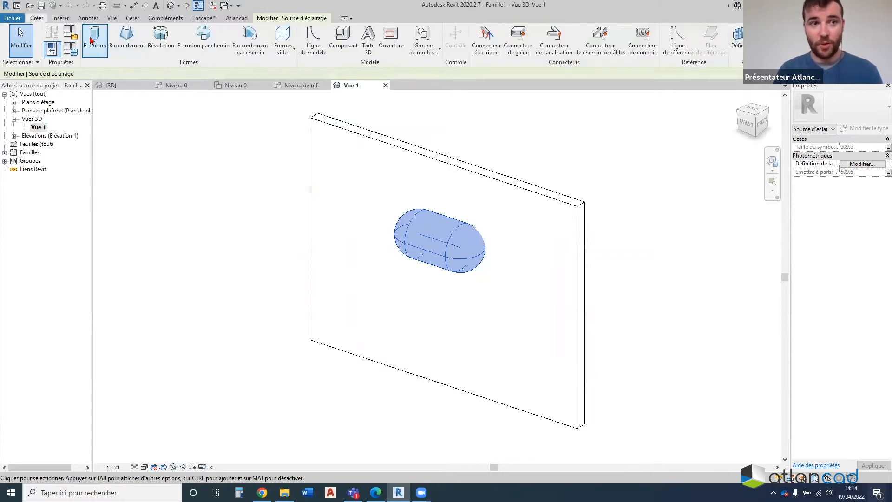
left_click(95, 40)
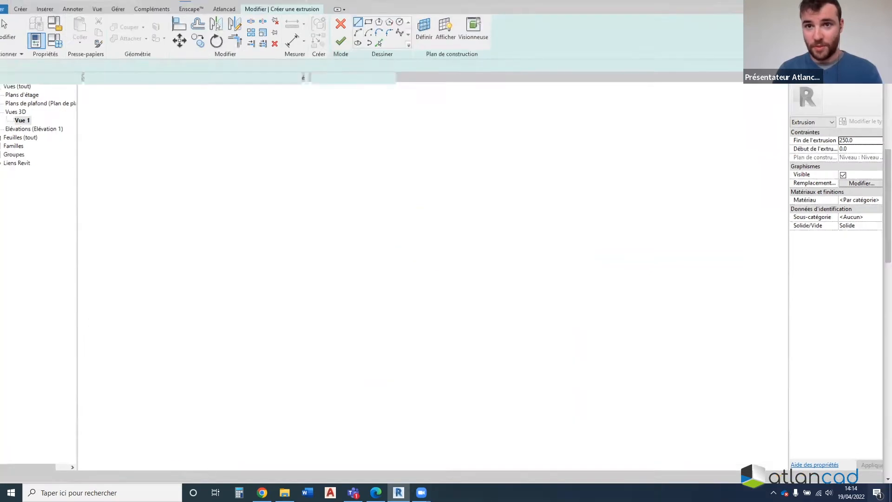
left_click(381, 43)
left_click(399, 242)
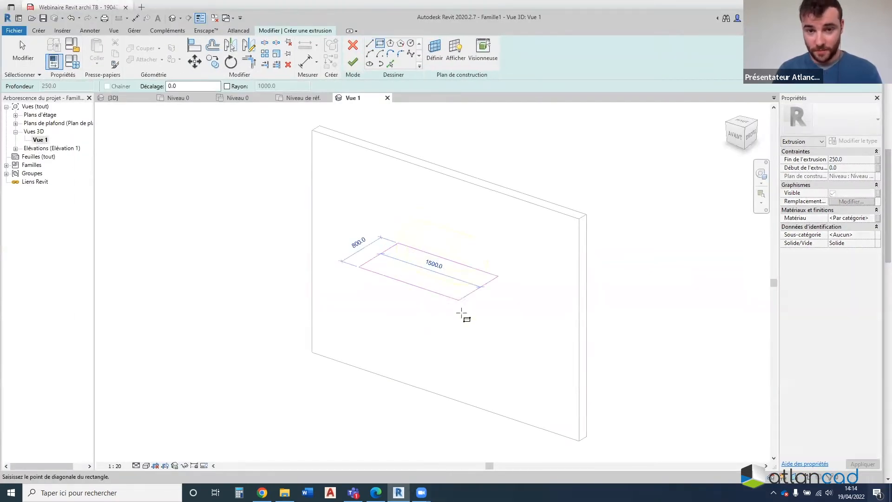
left_click(454, 303)
left_click(355, 61)
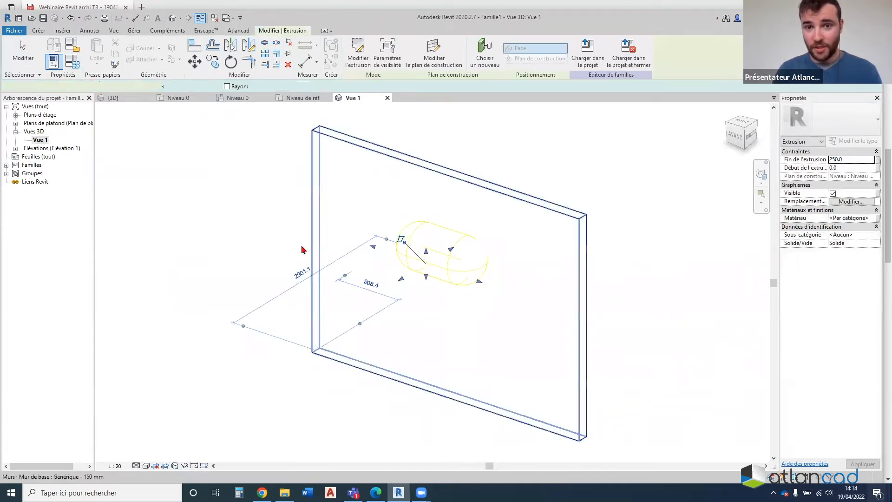
left_click(233, 238)
mouse_move(479, 265)
middle_mouse_down("shift")
mouse_move(406, 261)
mouse_move(639, 355)
middle_mouse_up("shift")
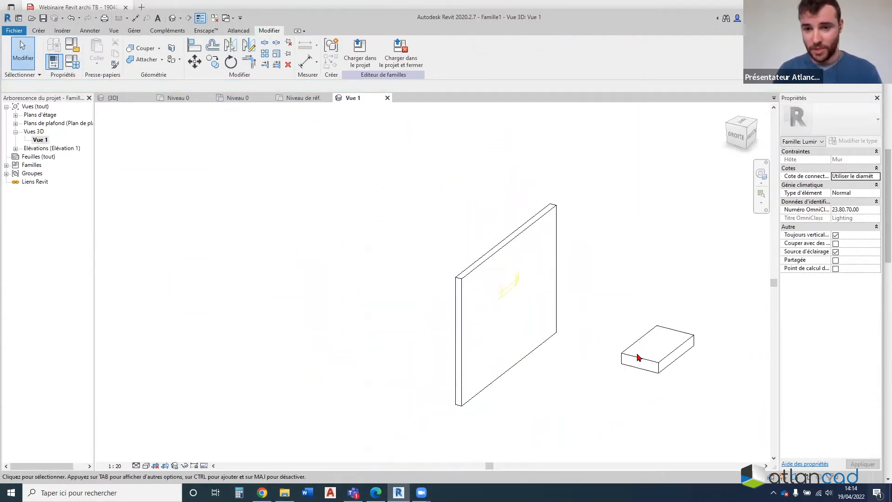
Move the solid extrusion up against the host wall and stretch it into a taller box
left_click(646, 357)
left_click_drag(648, 358, 515, 334)
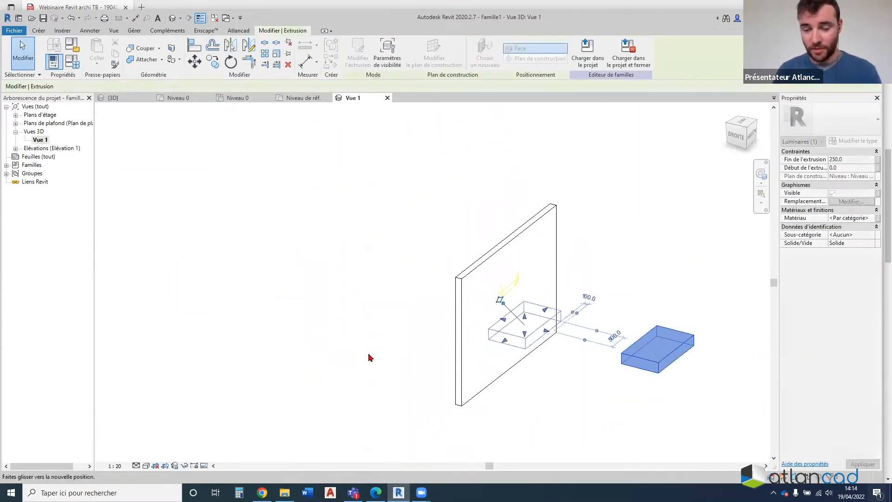
middle_click_drag(339, 313, 567, 383, "shift")
scroll(508, 335, "up", 3)
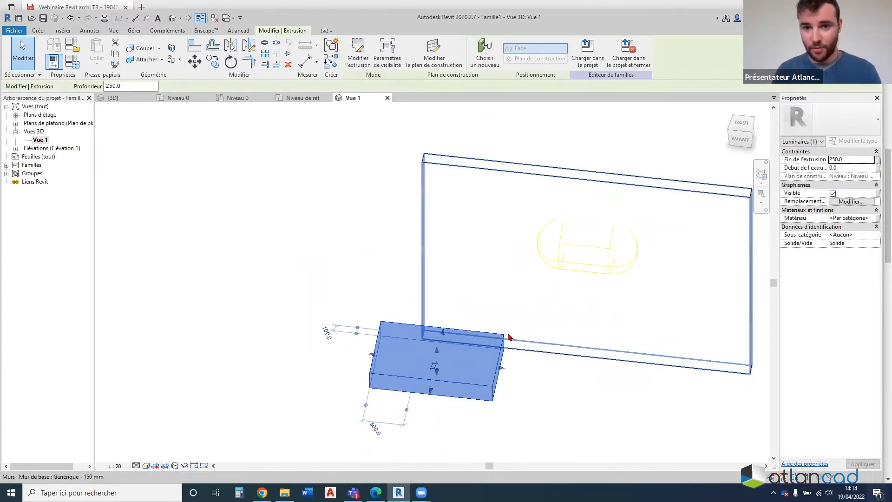
left_click_drag(502, 364, 496, 292)
left_click_drag(373, 322, 447, 330)
left_click(342, 312)
middle_click_drag(342, 311, 289, 212, "shift")
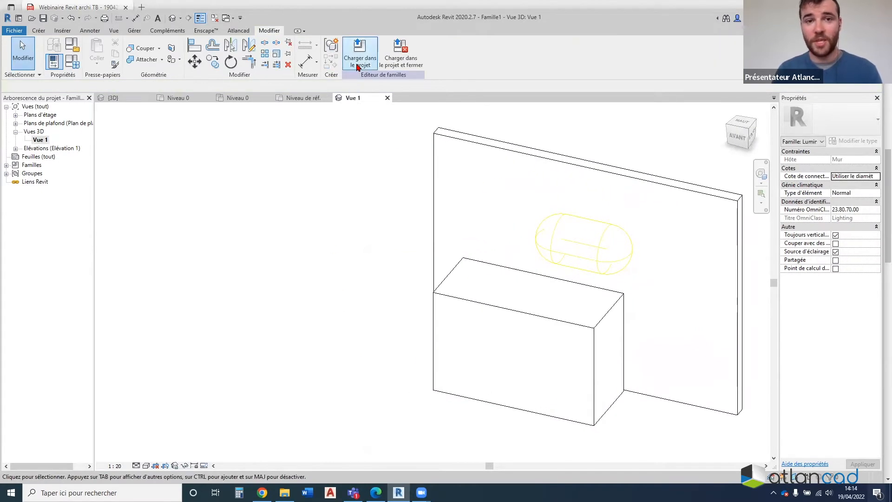
Try to load the unsaved wall-hosted family into Projet pour Webinaire.rvt
left_click(360, 64)
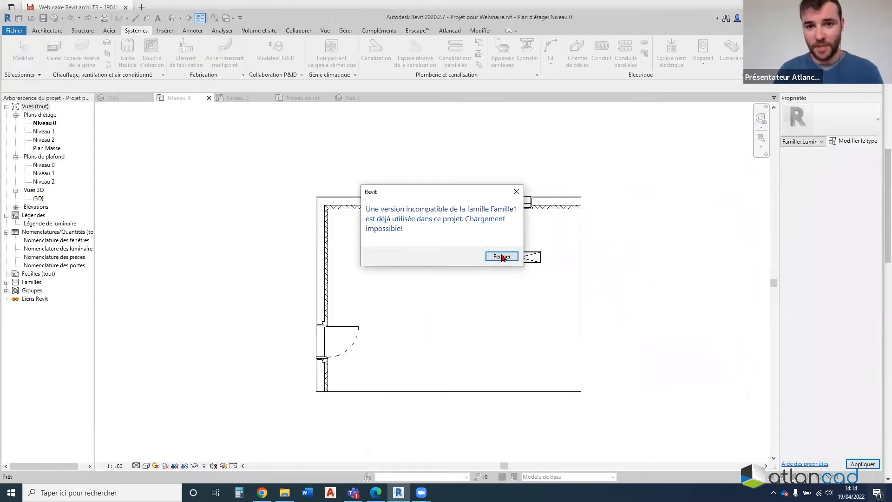
left_click(517, 191)
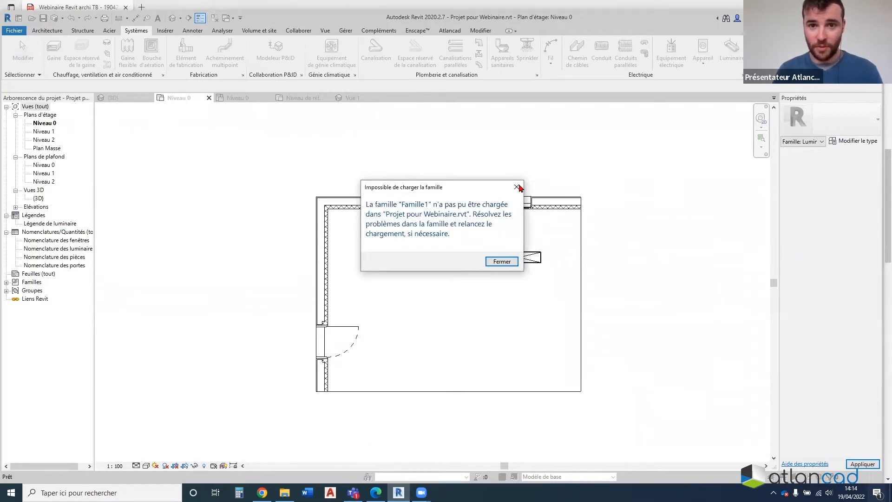
left_click(518, 188)
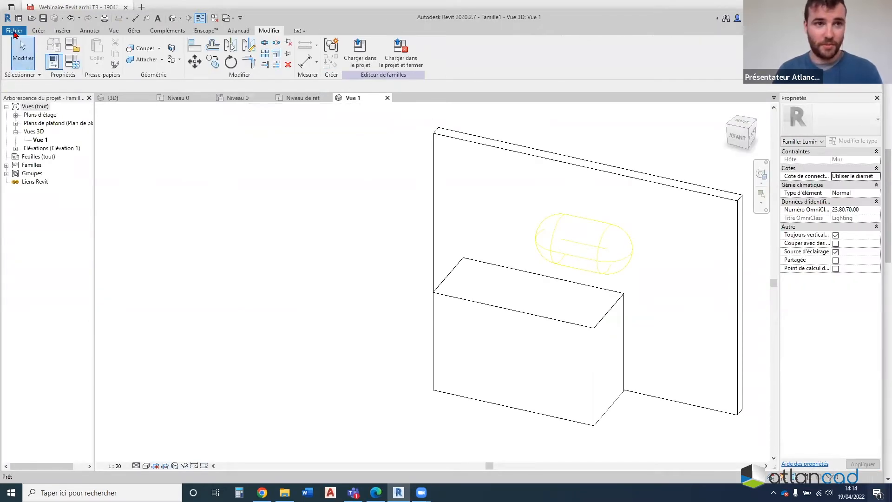
Save the wall-hosted family to the desktop (Bureau) as test2
left_click(14, 32)
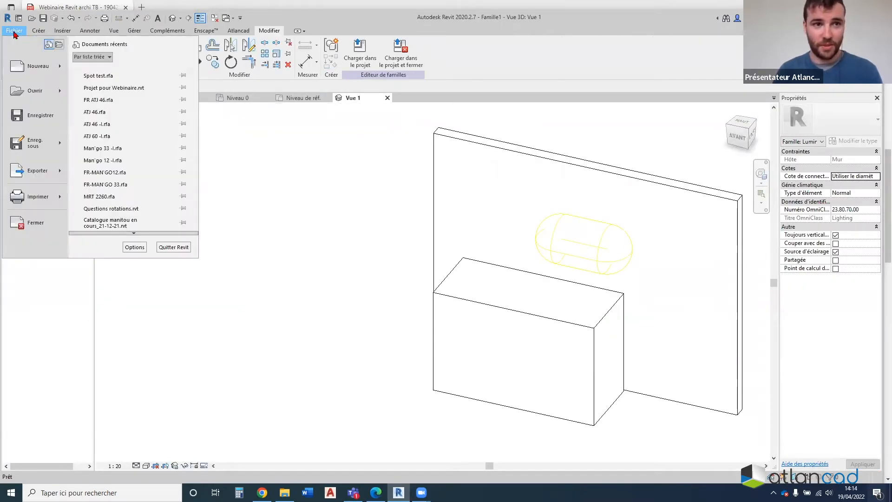
mouse_move(42, 142)
left_click(112, 144)
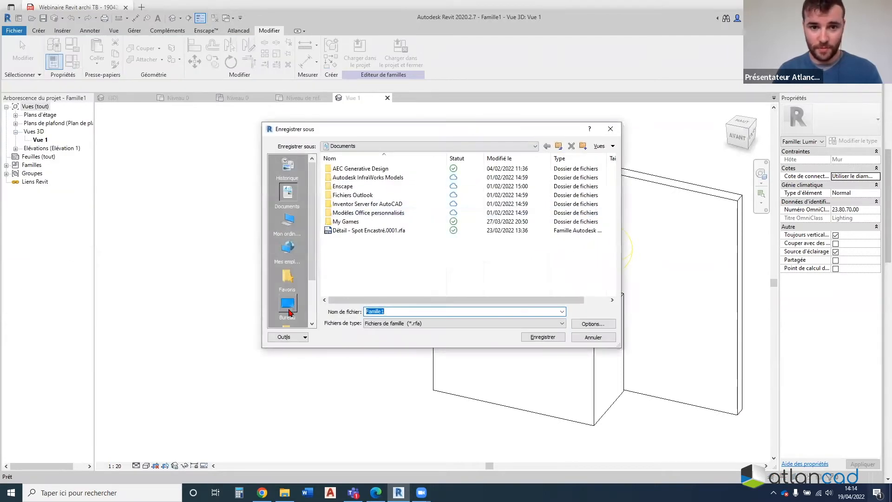
left_click(288, 307)
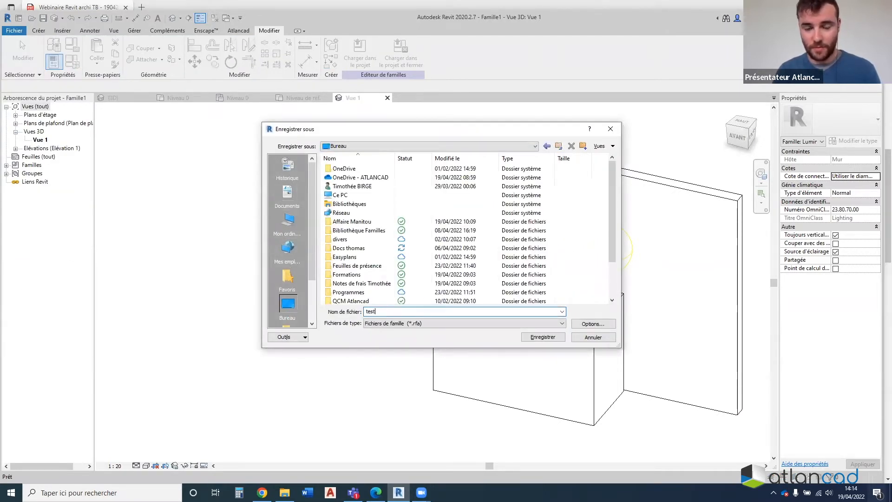
type("test2")
left_click(543, 337)
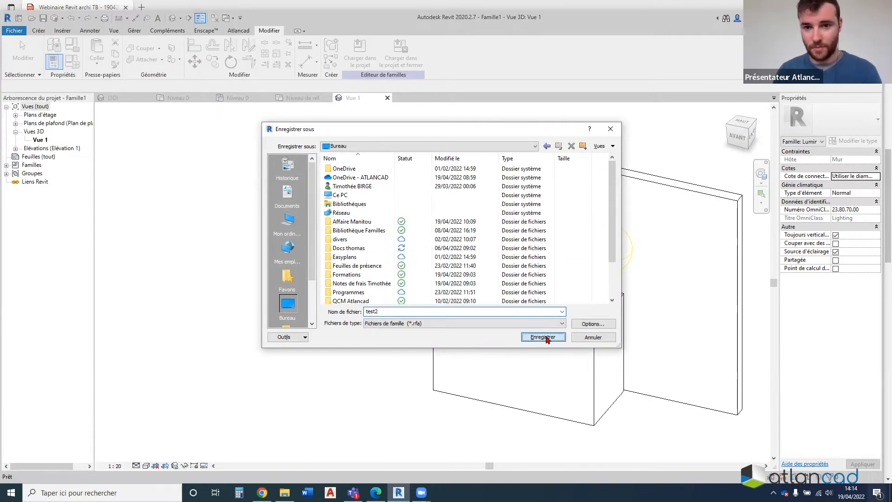
Load test2 into the project and place it on the wall above the door in the Niveau 0 floor plan
left_click(362, 62)
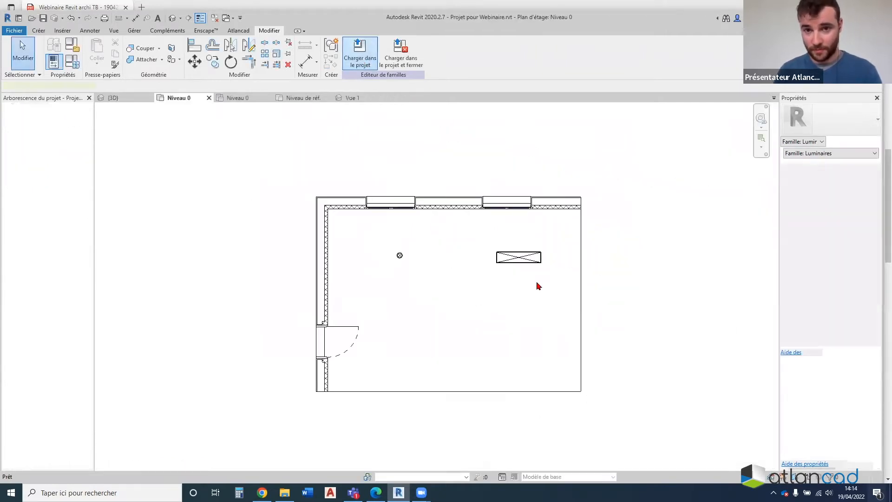
scroll(449, 209, "up", 5)
scroll(460, 193, "down", 5)
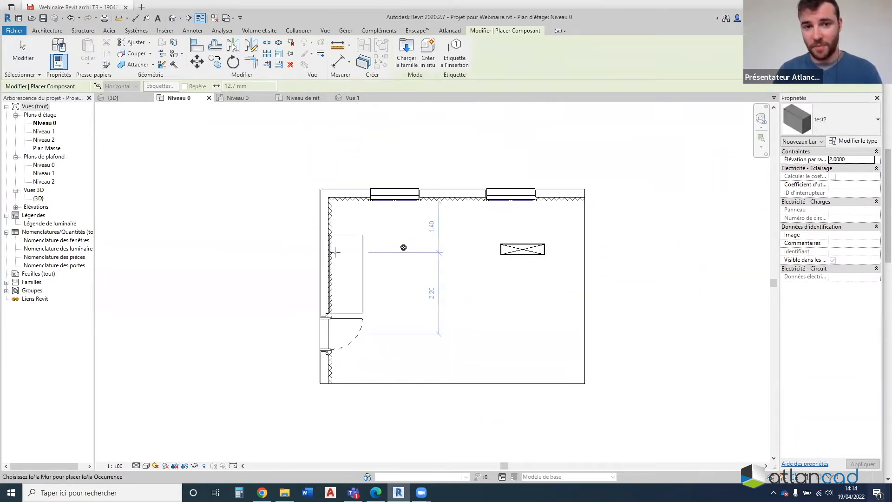
left_click(331, 273)
Open the project's 3D view and inspect the building around the wall that hosts test2
left_click(112, 98)
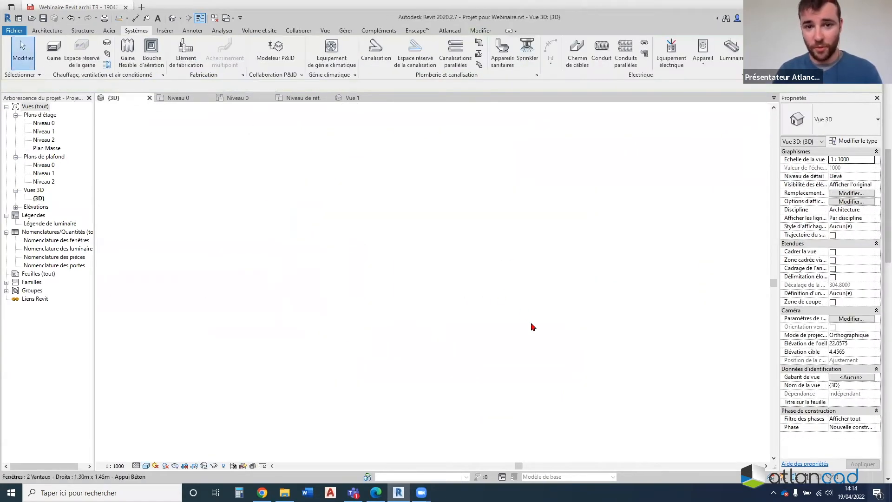
left_click_drag(309, 360, 450, 316)
scroll(450, 318, "down", 3)
middle_click_drag(449, 317, 421, 388, "shift")
middle_click_drag(459, 304, 441, 284, "shift")
scroll(419, 346, "up", 3)
key("Escape")
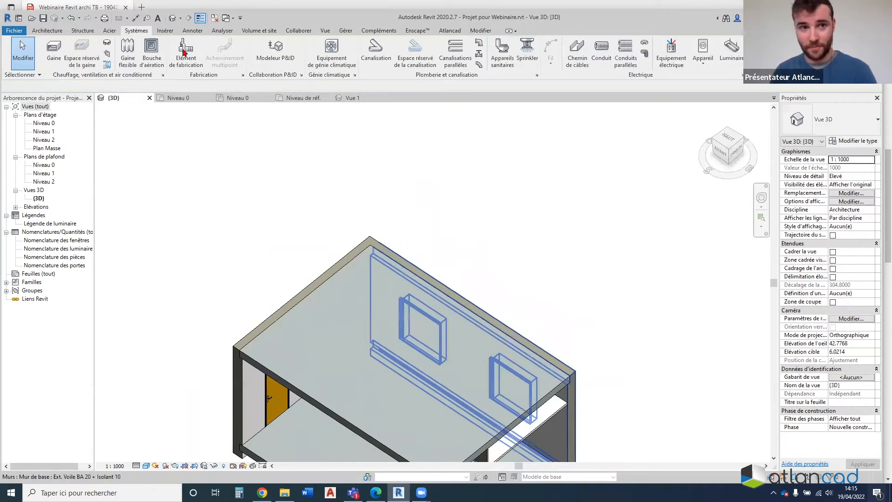
Create a new family from the Modèle générique métrique (face).rft template
left_click(14, 30)
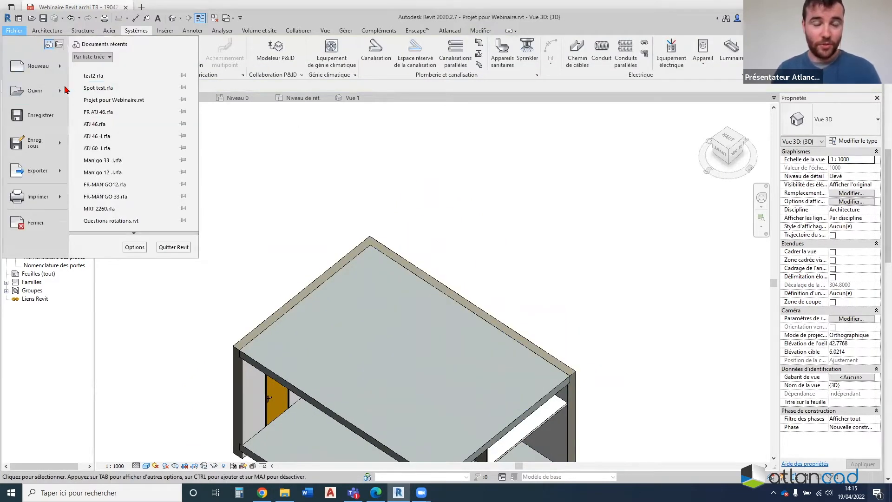
mouse_move(42, 66)
left_click(107, 94)
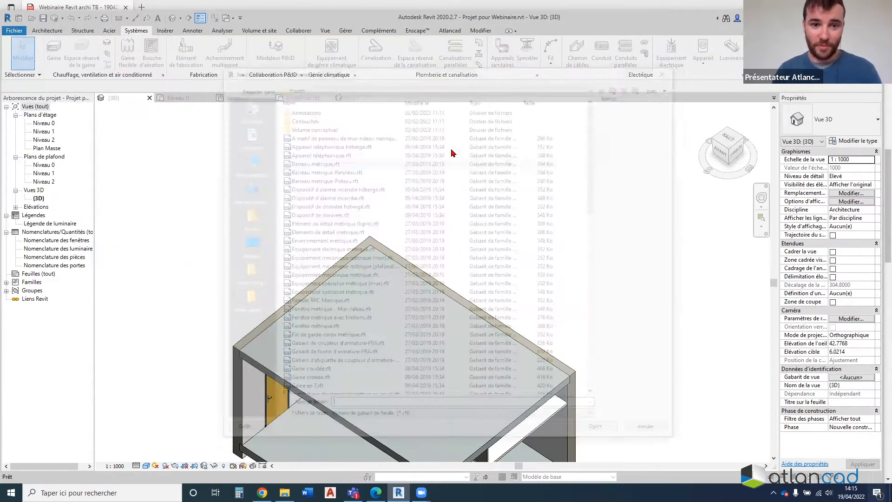
scroll(328, 231, "down", 6)
scroll(327, 231, "down", 4)
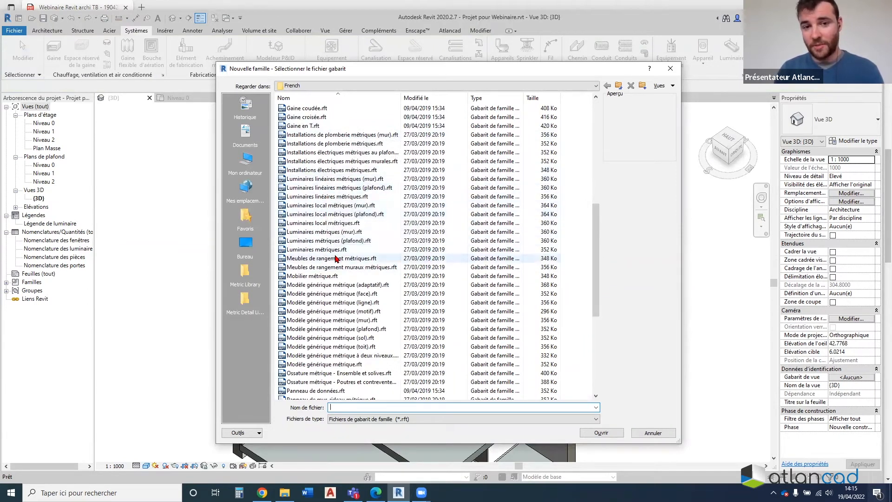
left_click(371, 200)
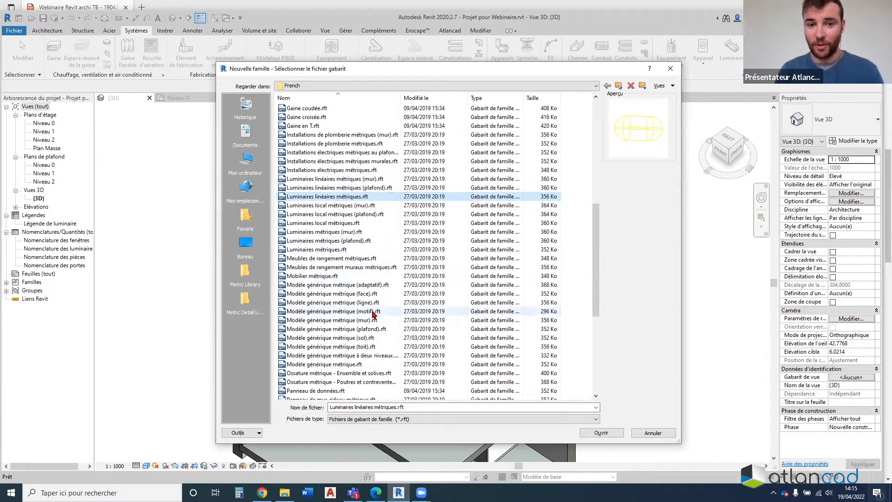
left_click(334, 295)
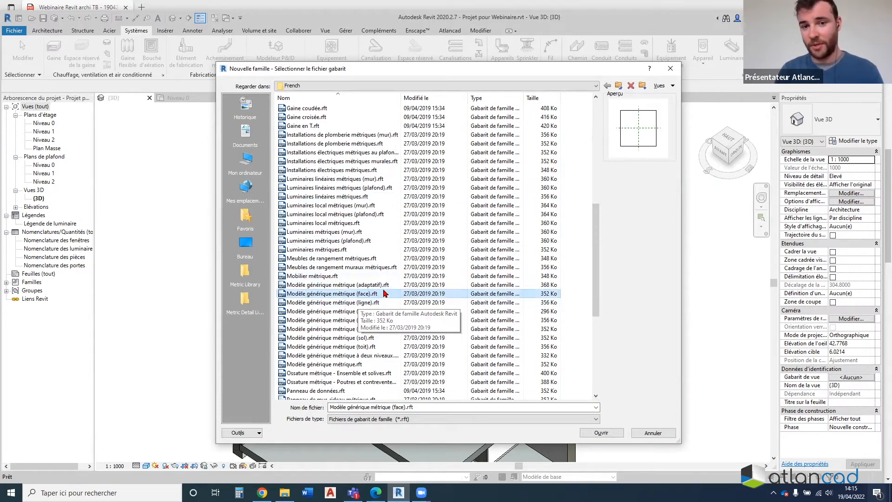
left_click(599, 433)
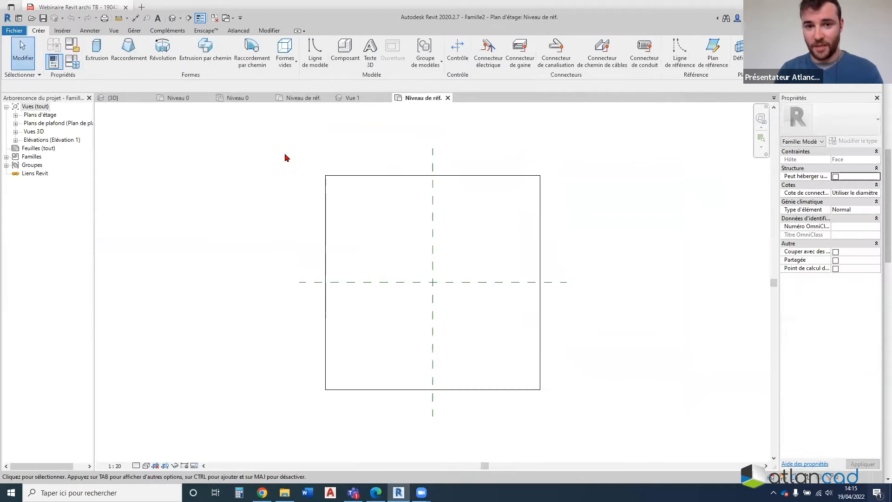
Open the new family's 3D view Vue 1 and select the host extrusion to examine its properties
left_click(15, 132)
double_click(40, 140)
scroll(348, 332, "down", 2)
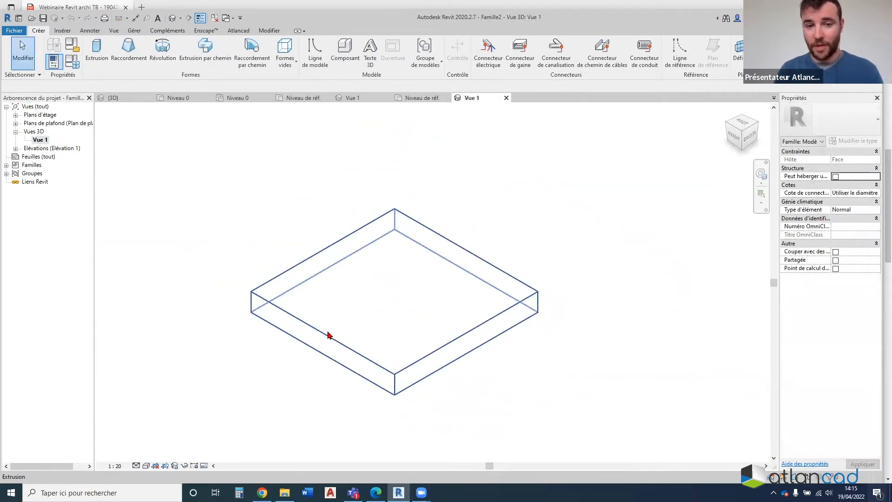
left_click(507, 289)
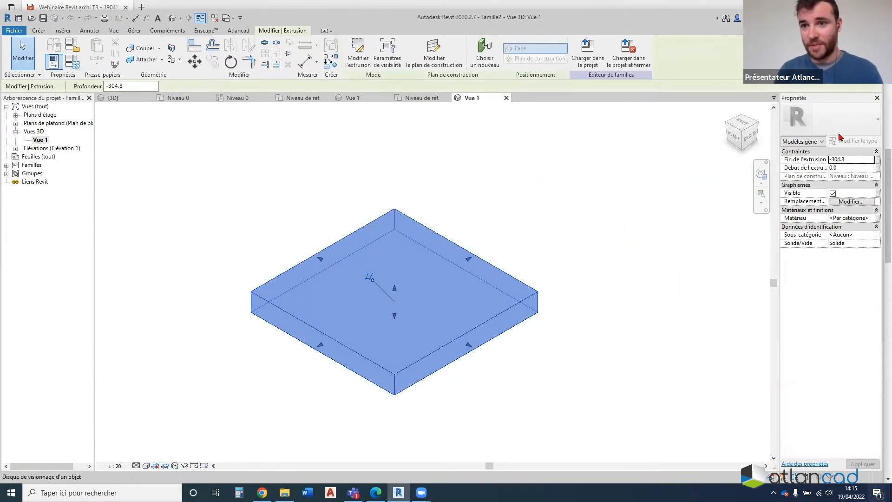
left_click(464, 195)
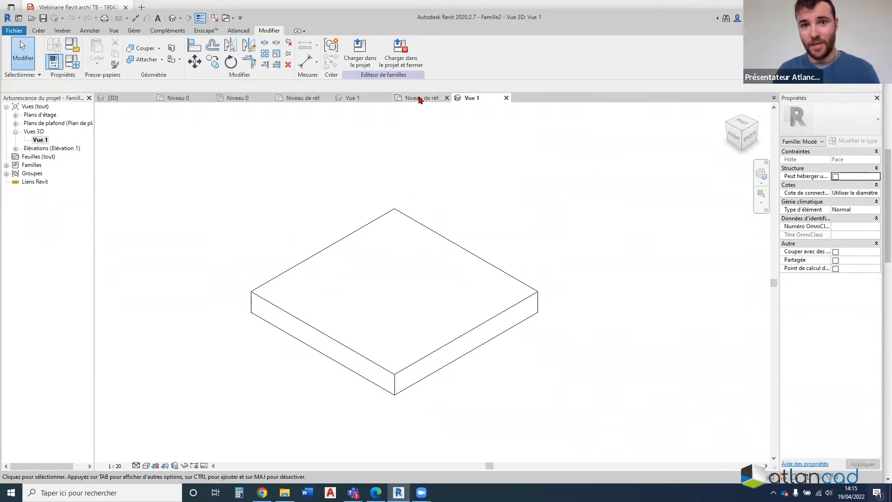
Return to the face-based family's reference level plan and close the 3D view Vue 1 of test2
left_click(420, 97)
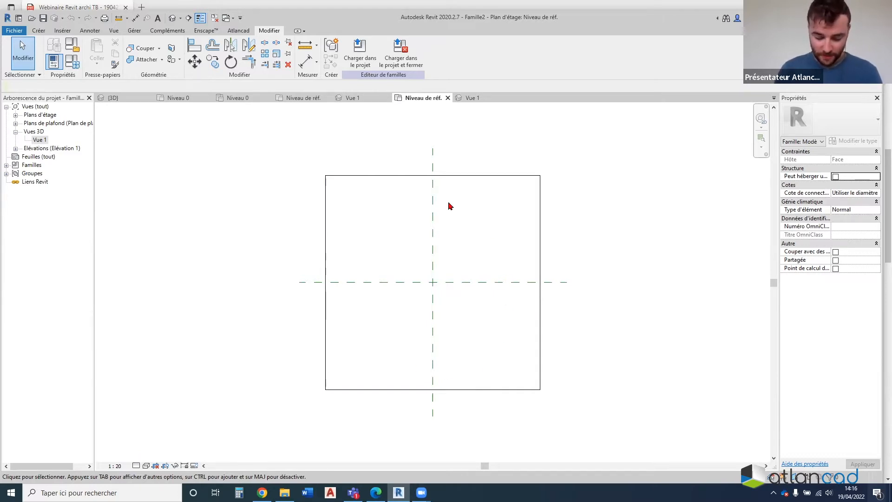
left_click(364, 97)
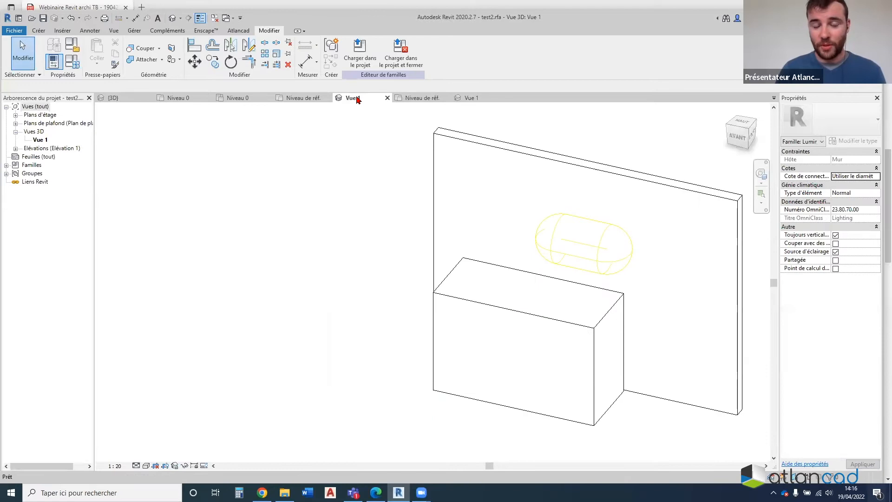
left_click(387, 98)
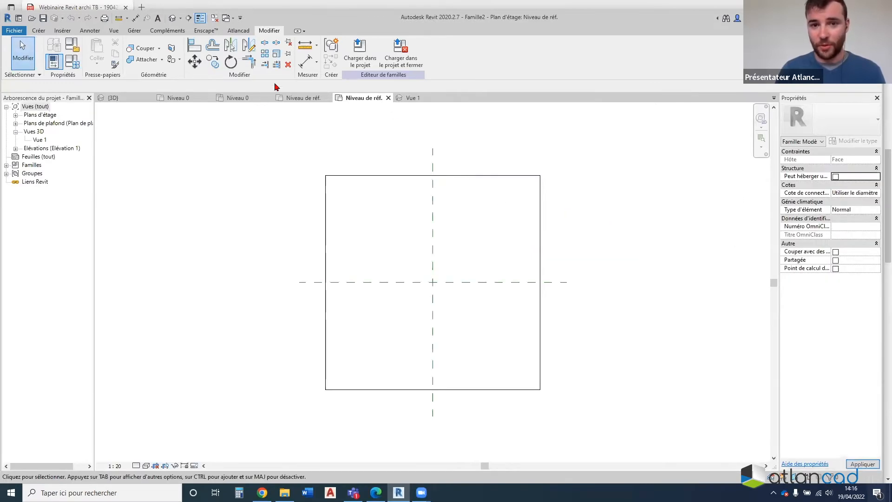
Examine the light fixtures on the suspended ceiling and slab from below in the project's 3D view
left_click(125, 99)
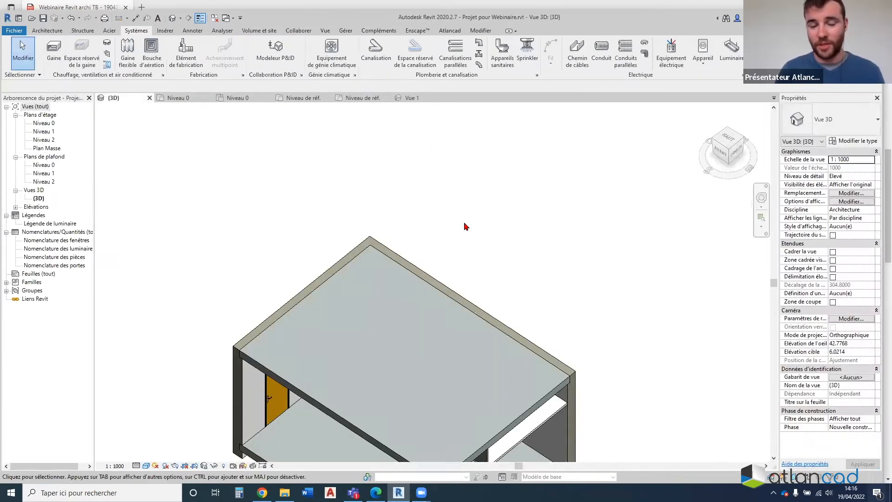
scroll(468, 225, "down", 2)
scroll(408, 364, "up", 3)
middle_click_drag(408, 366, 409, 185, "shift")
scroll(474, 361, "down", 3)
middle_click_drag(474, 361, 496, 186, "shift")
scroll(493, 172, "up", 3)
scroll(390, 196, "up", 3)
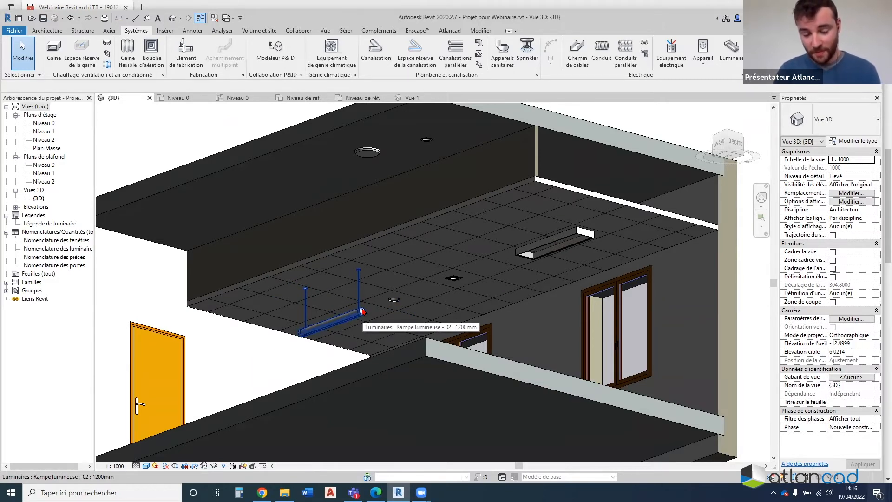
scroll(451, 279, "up", 2)
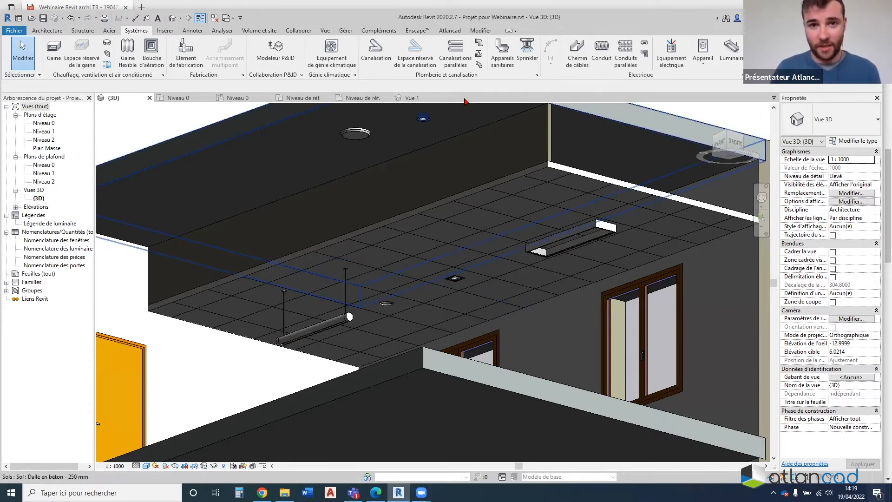
Create a new family from the Modèle générique métrique (face).rft template and show its 3D view Vue 1
left_click(11, 30)
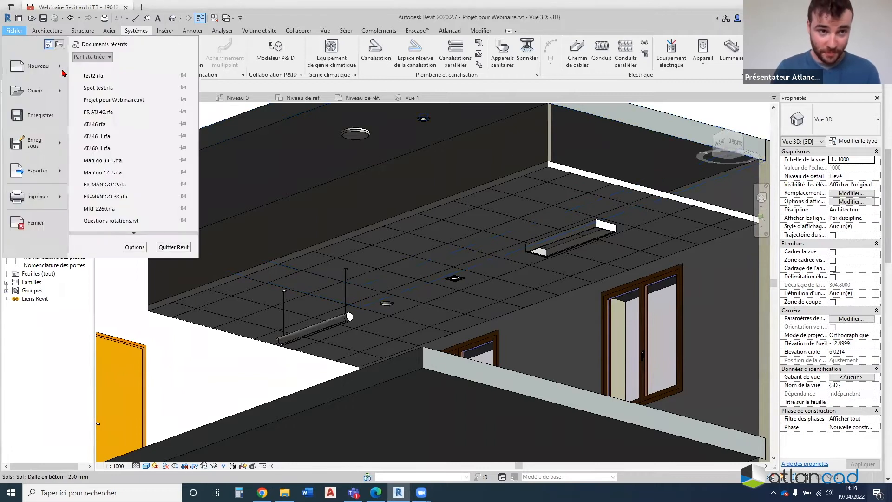
mouse_move(61, 70)
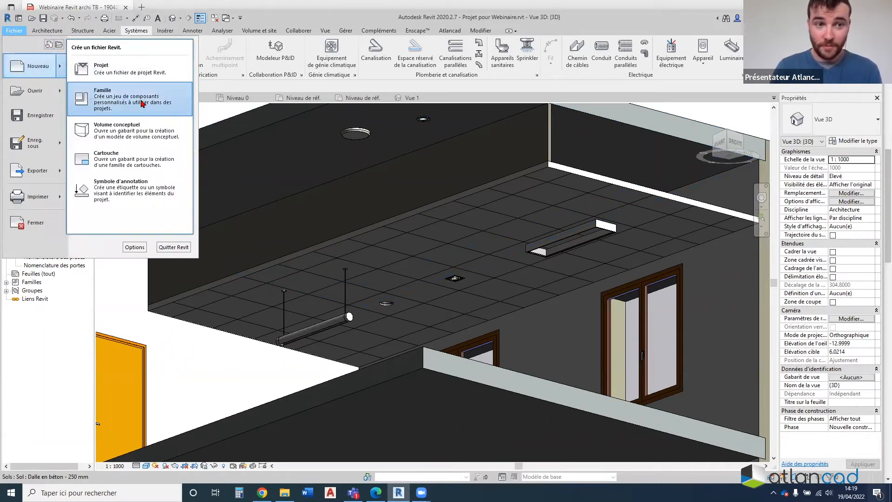
left_click(142, 104)
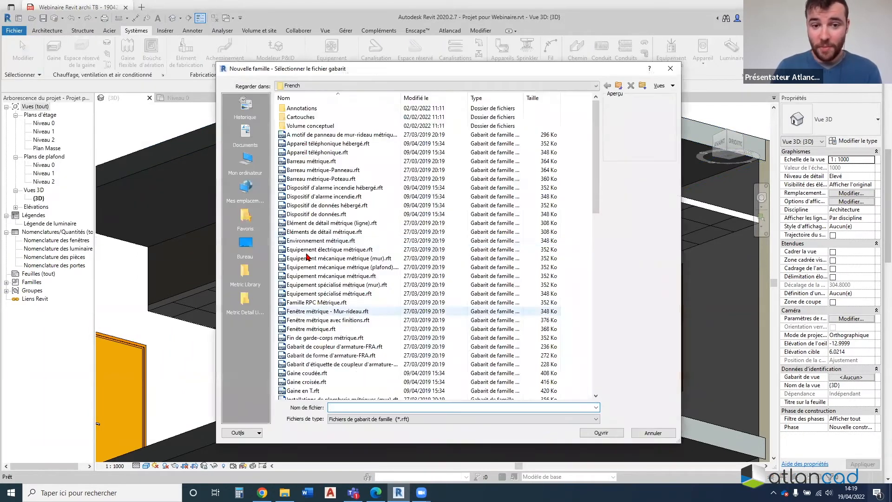
scroll(342, 312, "down", 4)
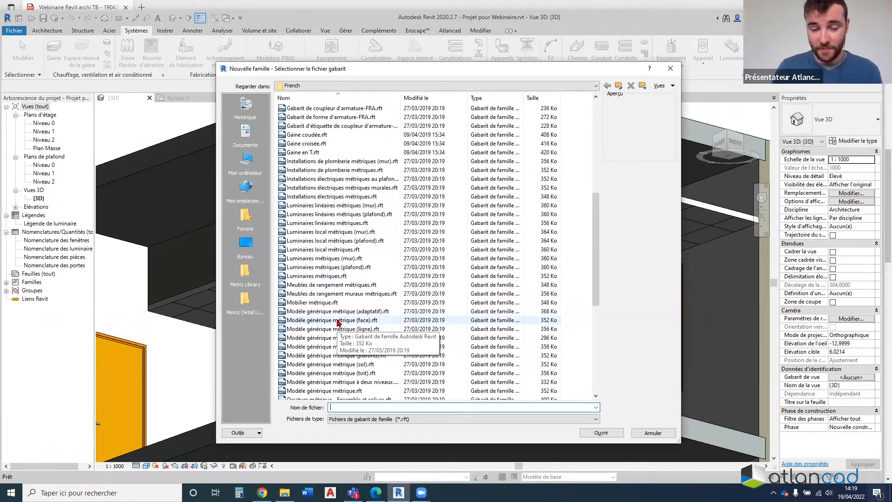
right_click(390, 319)
left_click(652, 216)
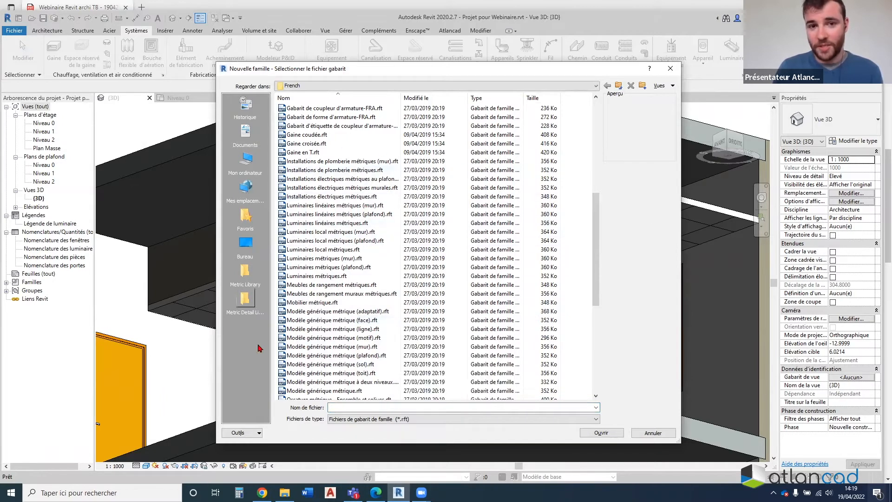
scroll(403, 333, "down", 4)
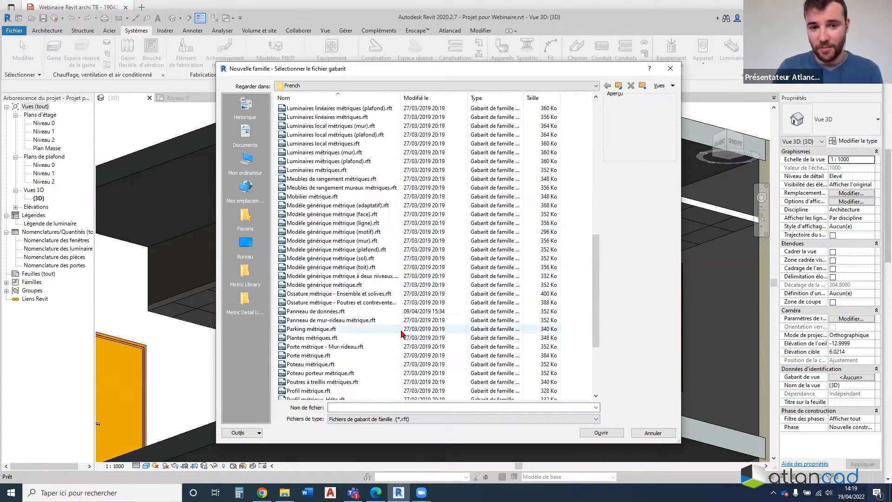
scroll(403, 333, "down", 4)
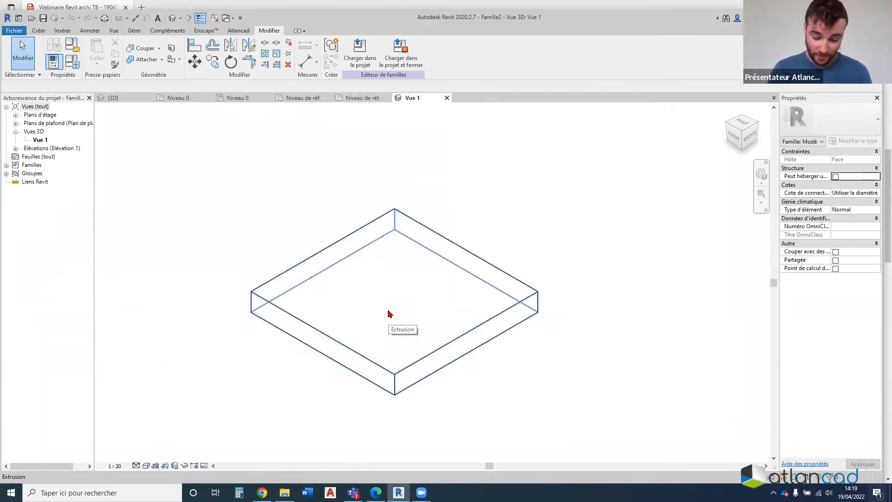
Inspect the host extrusion and open the family's category and parameter settings
scroll(460, 306, "up", 2)
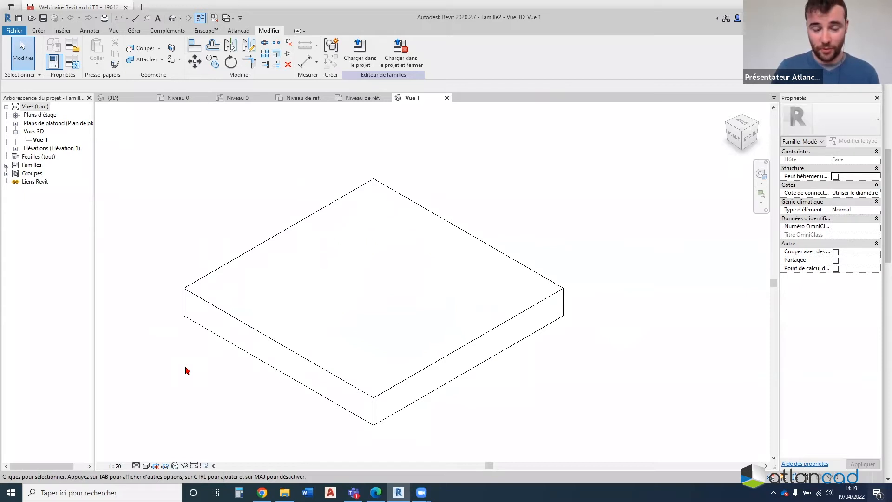
scroll(615, 285, "down", 1)
scroll(444, 314, "up", 2)
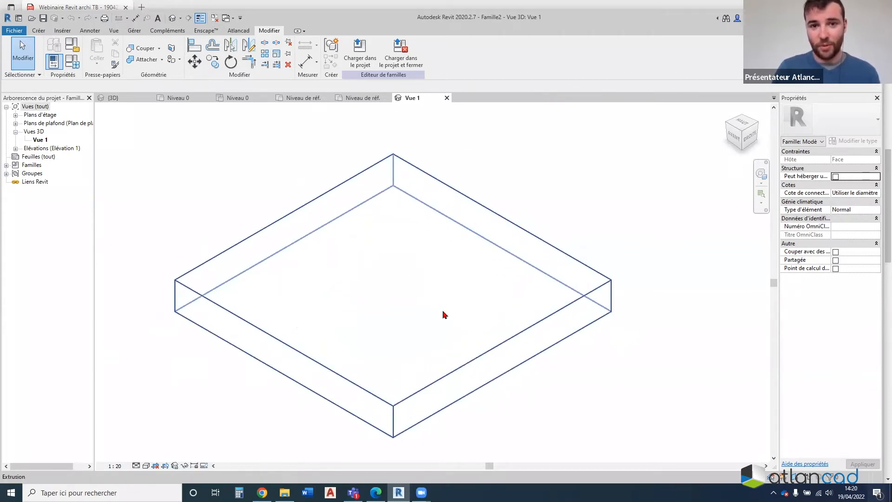
scroll(444, 314, "down", 1)
scroll(383, 313, "up", 1)
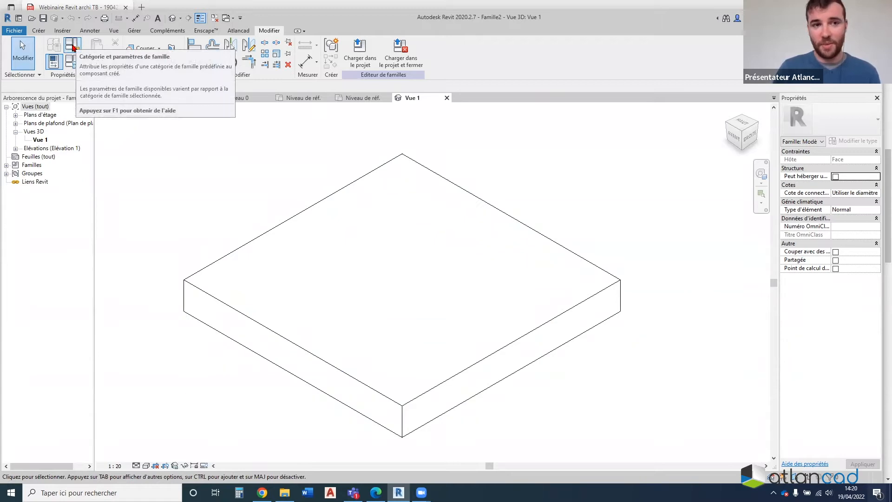
left_click(73, 46)
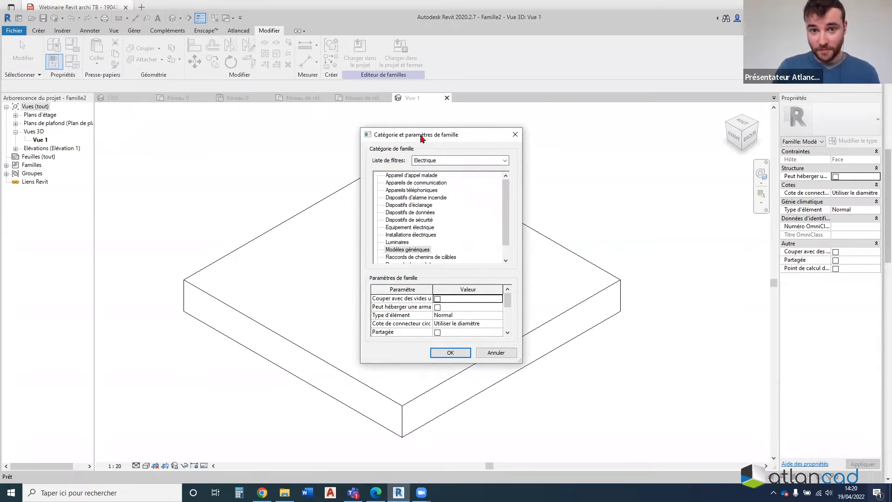
left_click_drag(422, 129, 422, 58)
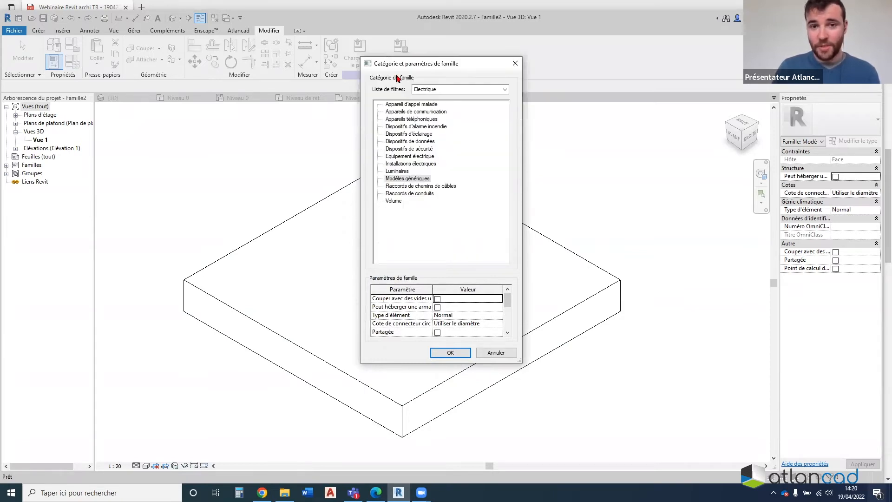
Extend the family category filter to all disciplines: Architecture, Structure, Génie climatique, Electrique and Canalisation
left_click(449, 88)
left_click(415, 98)
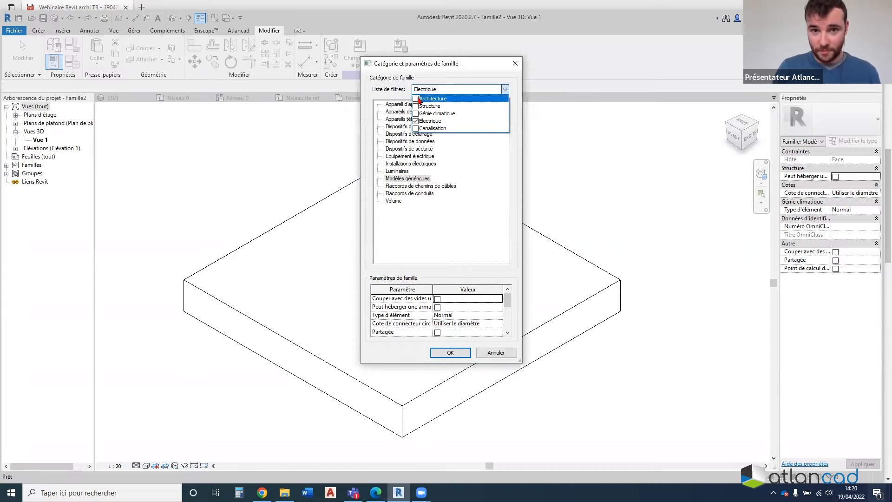
left_click(416, 106)
left_click(416, 113)
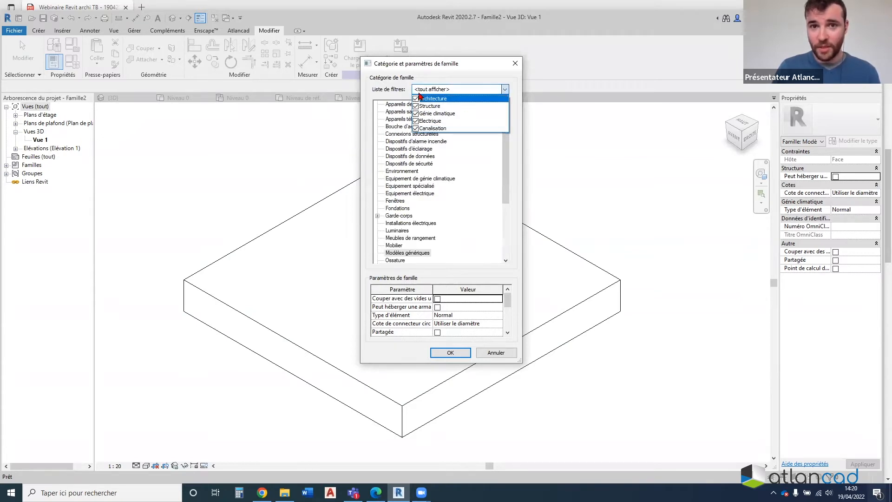
scroll(417, 111, "up", 1)
left_click(416, 98)
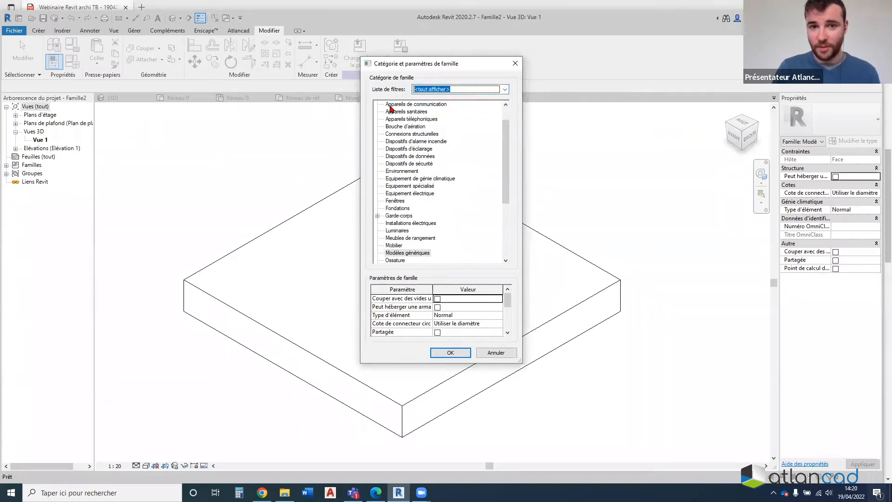
Review the full category list and restrict the category filter to Electrique only
left_click_drag(506, 153, 495, 114)
left_click(467, 89)
left_click(415, 106)
left_click(416, 99)
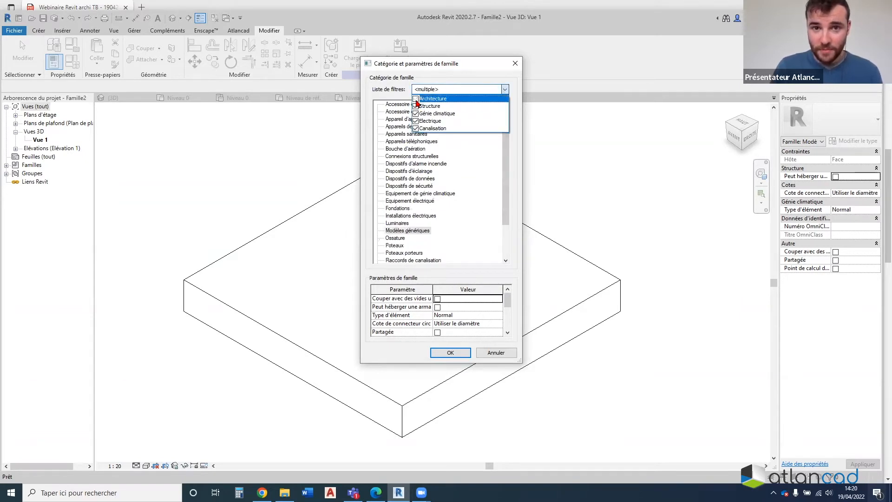
left_click(416, 114)
left_click(416, 128)
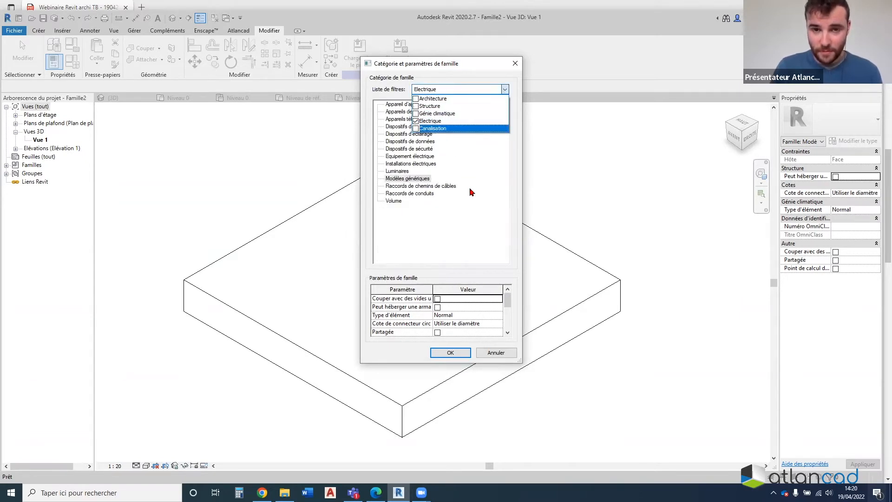
Set the family category to Luminaires and widen the dialog to read the full parameter names
left_click(400, 171)
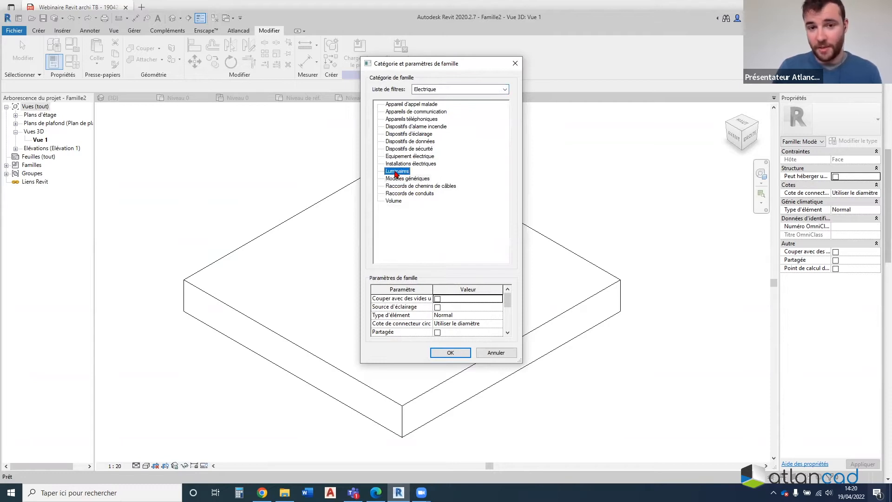
left_click(434, 56)
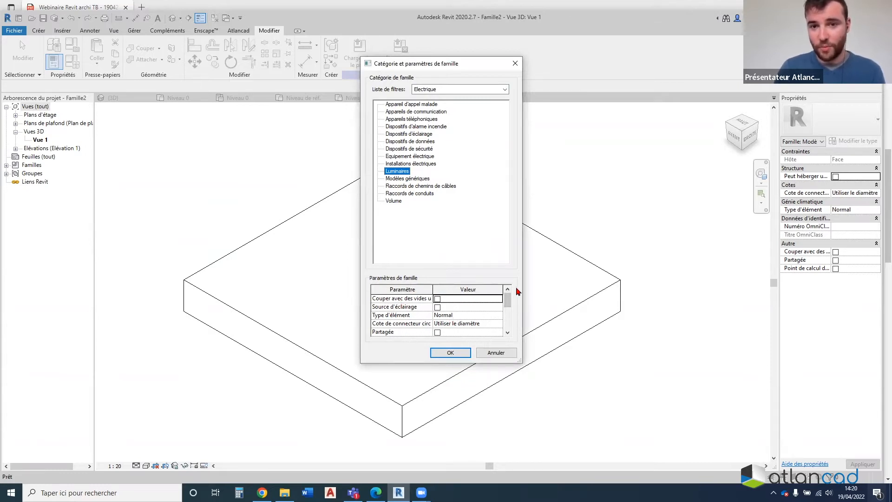
left_click_drag(523, 288, 635, 288)
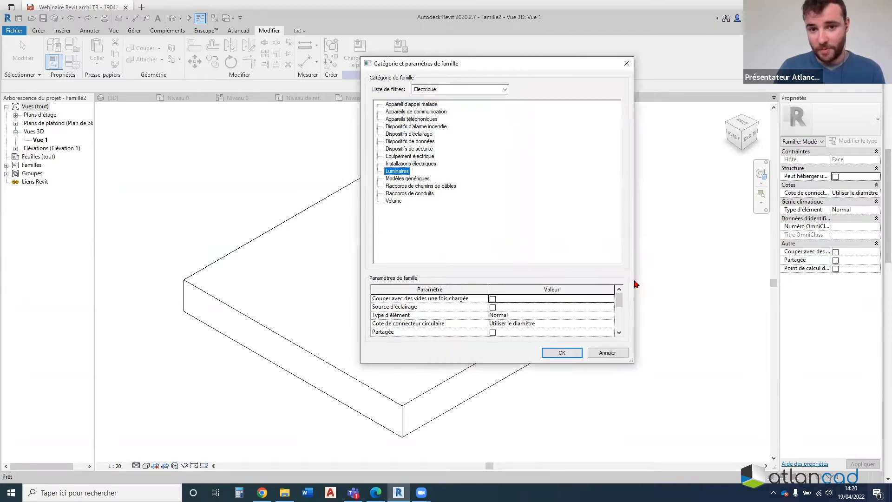
scroll(453, 307, "down", 1)
scroll(453, 306, "up", 1)
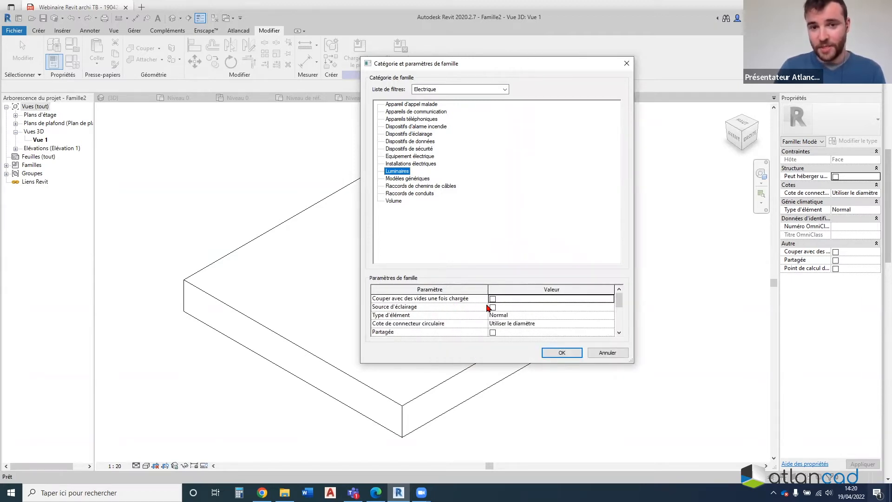
Enable the Source d'éclairage parameter and apply the family category settings
left_click(492, 308)
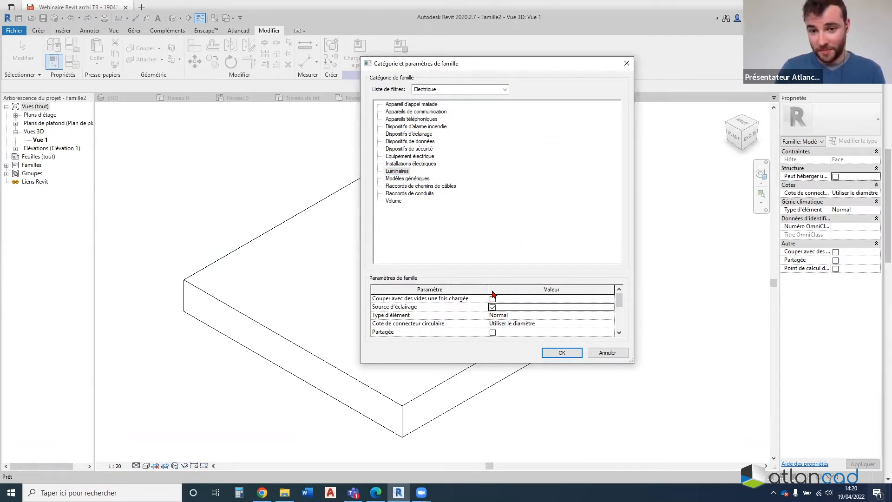
scroll(495, 311, "down", 1)
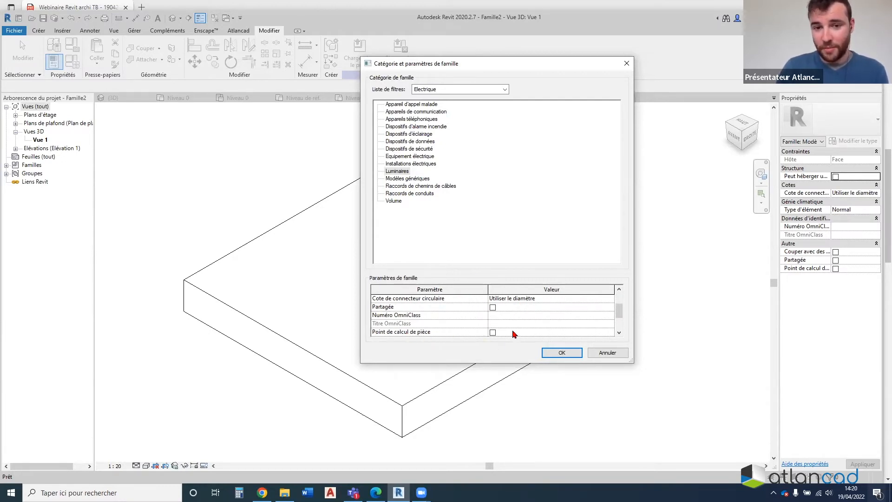
left_click(516, 316)
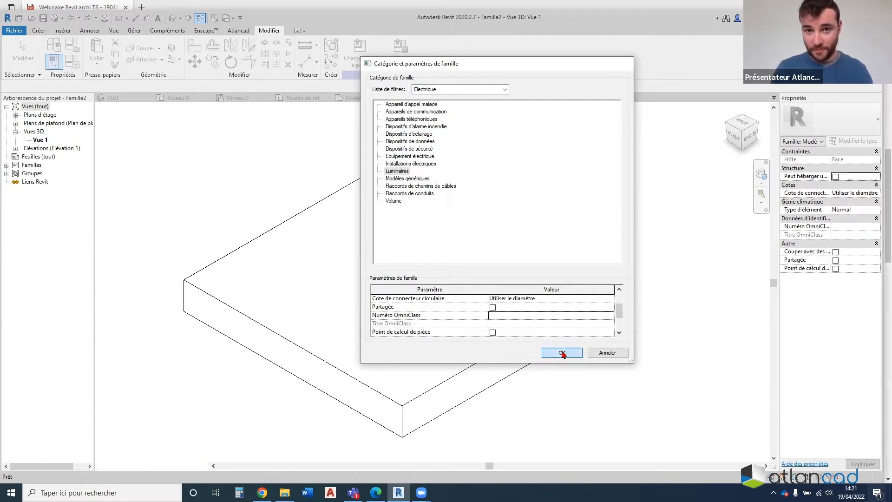
left_click(562, 353)
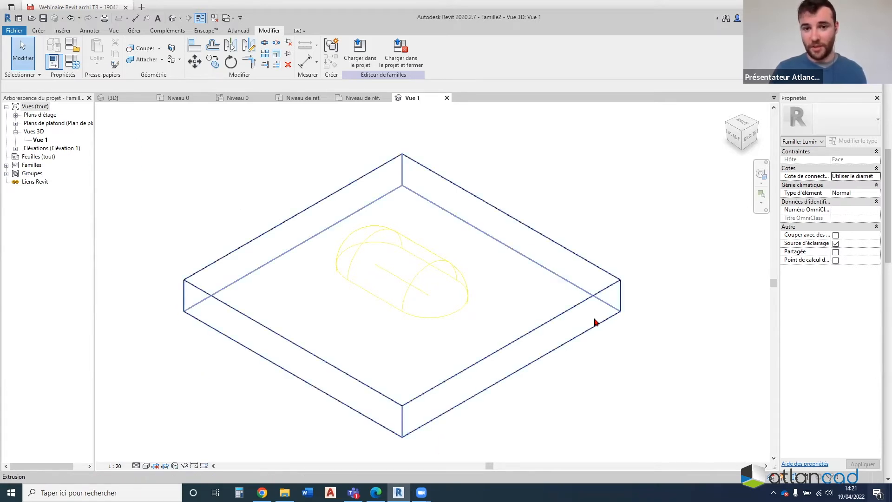
Inspect the light source's properties in Vue 1 and open the floor plan Niveau de réf
left_click(426, 286)
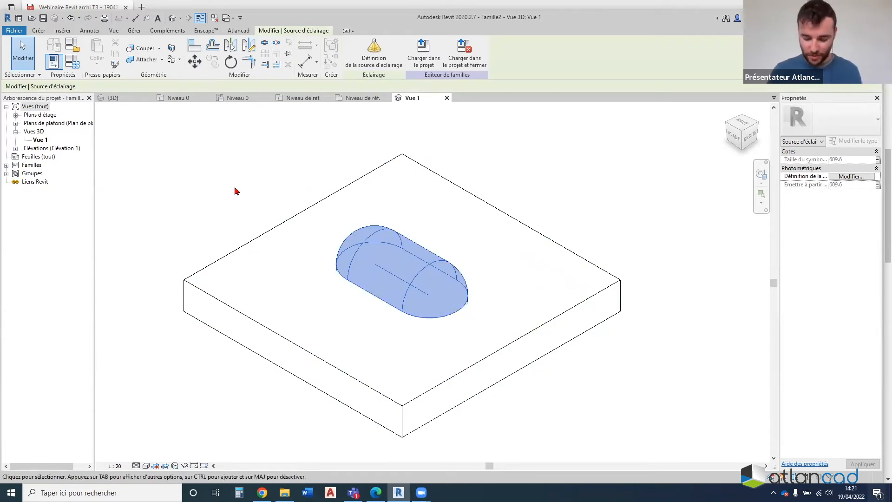
key("Escape")
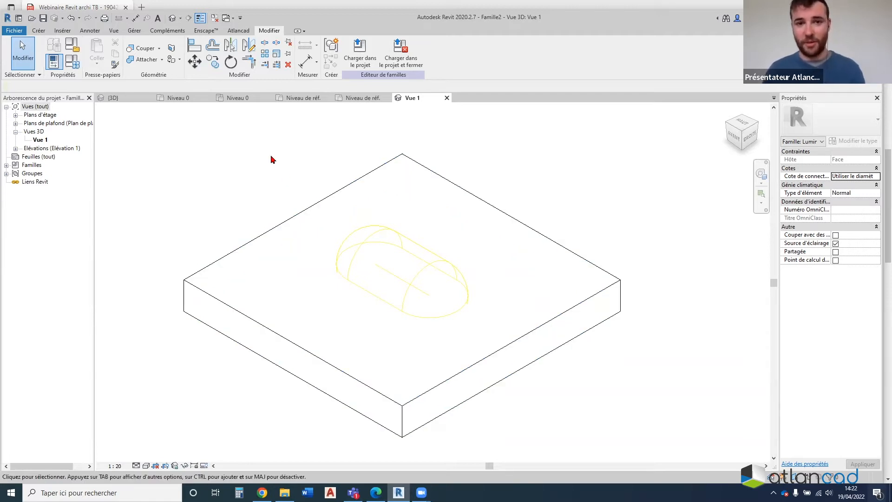
left_click(15, 115)
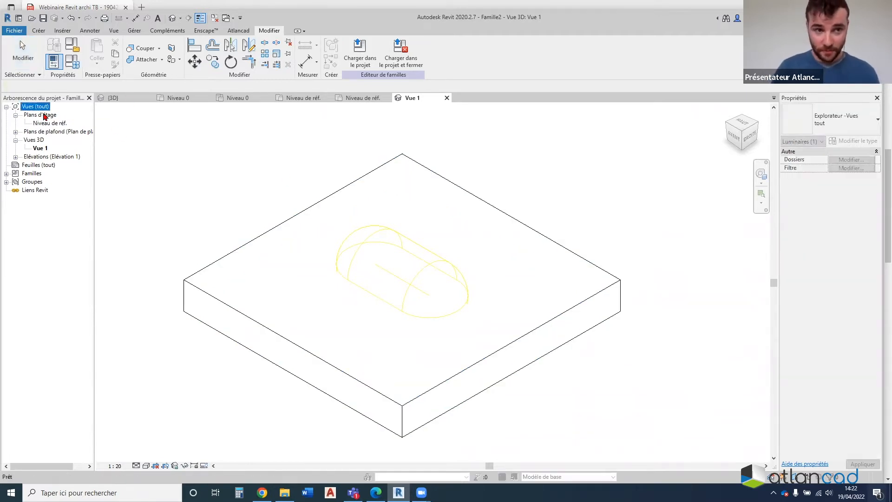
double_click(49, 124)
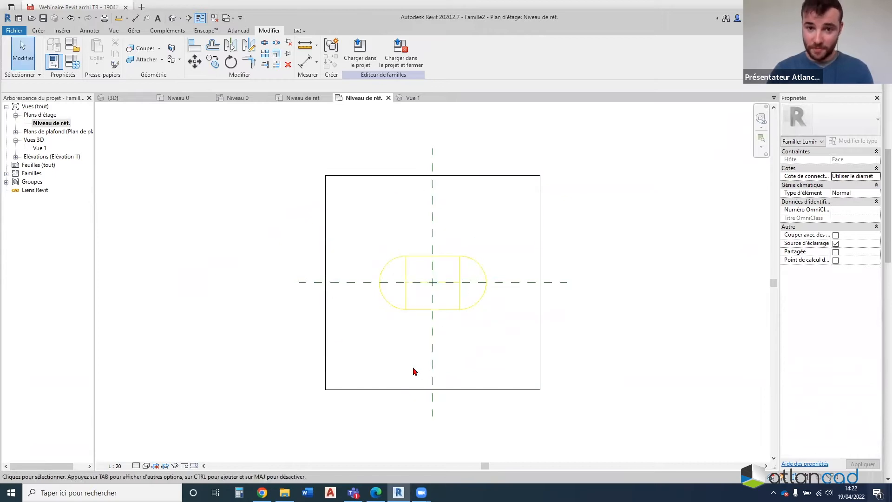
scroll(472, 283, "up", 2)
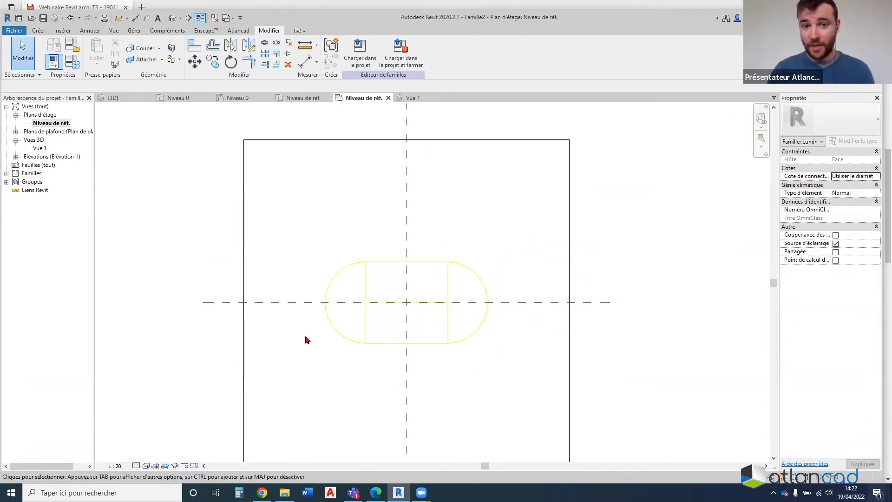
scroll(479, 330, "up", 2)
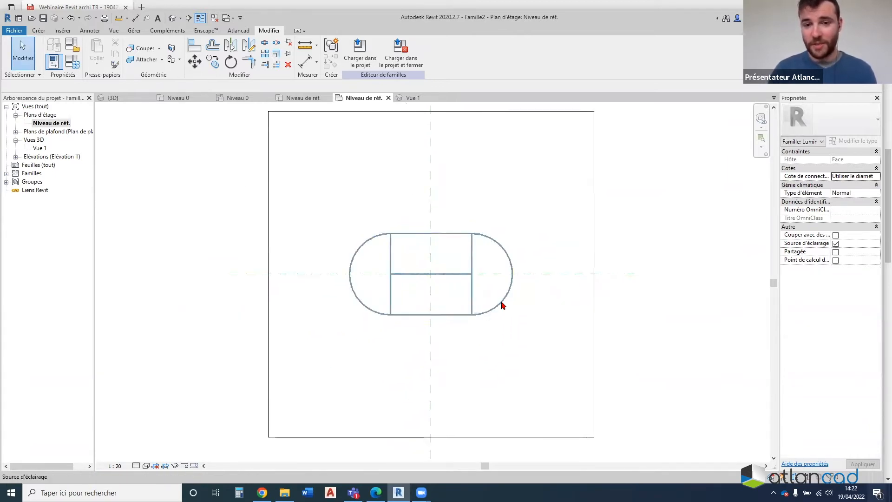
Select the light source in the reference level plan to examine its properties, and clear the selection
left_click(596, 306)
left_click(604, 223)
left_click(511, 252)
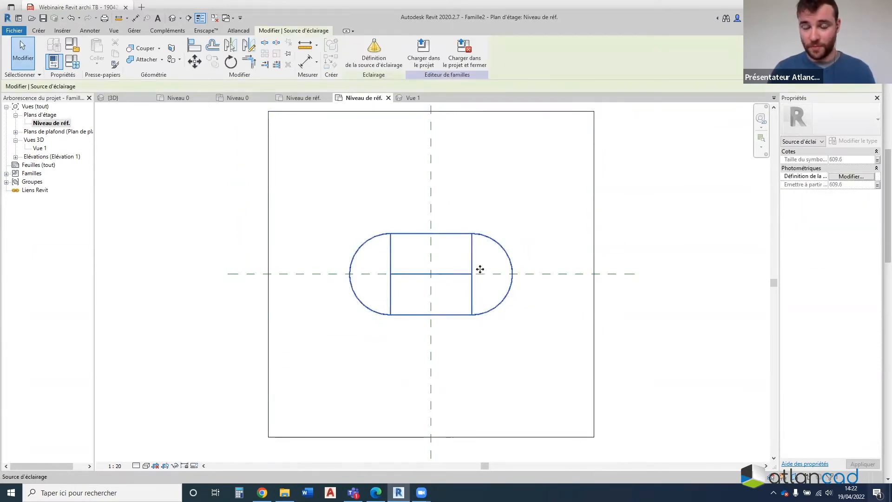
left_click(194, 203)
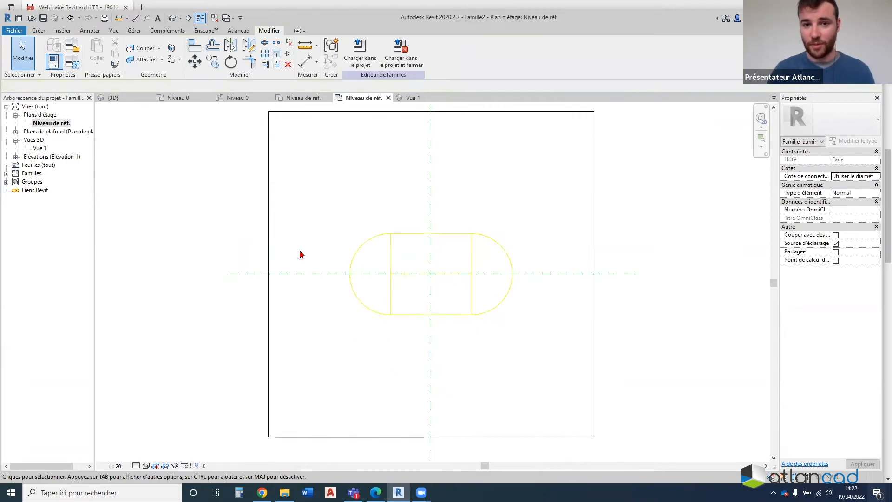
Draw two vertical reference planes flanking the centre plane, about 311 mm and 300 mm from it
left_click(39, 30)
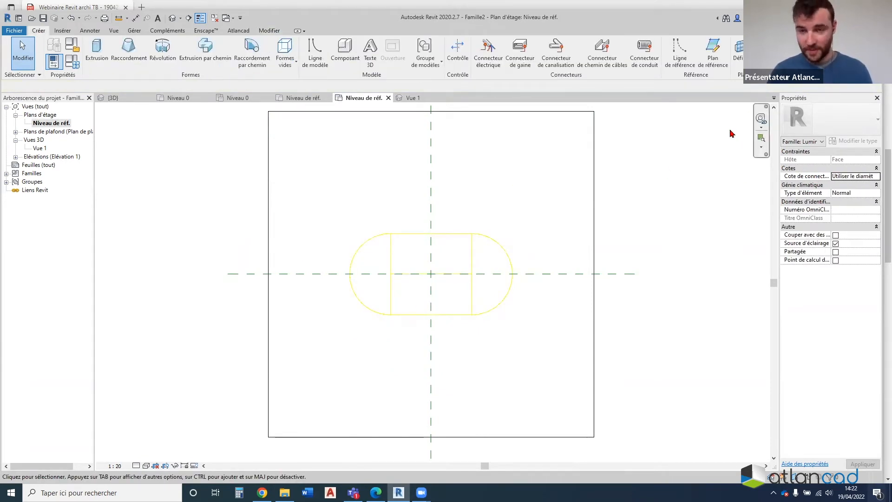
left_click(713, 48)
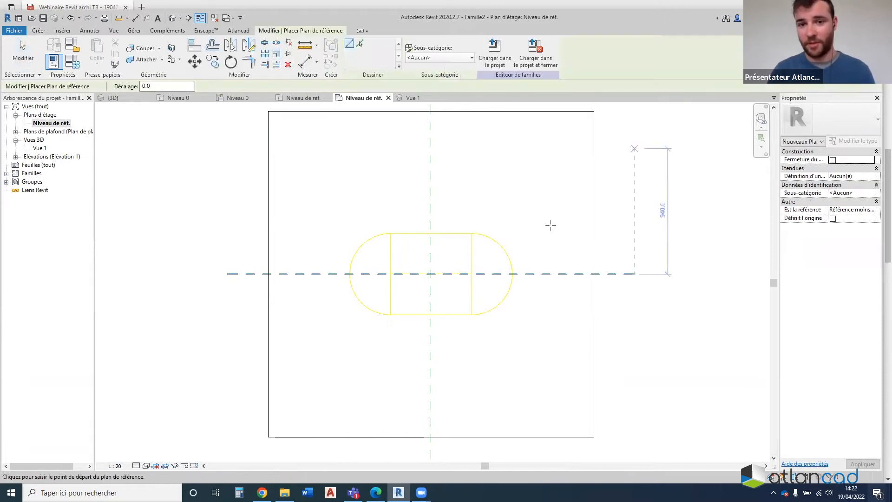
scroll(460, 254, "down", 2)
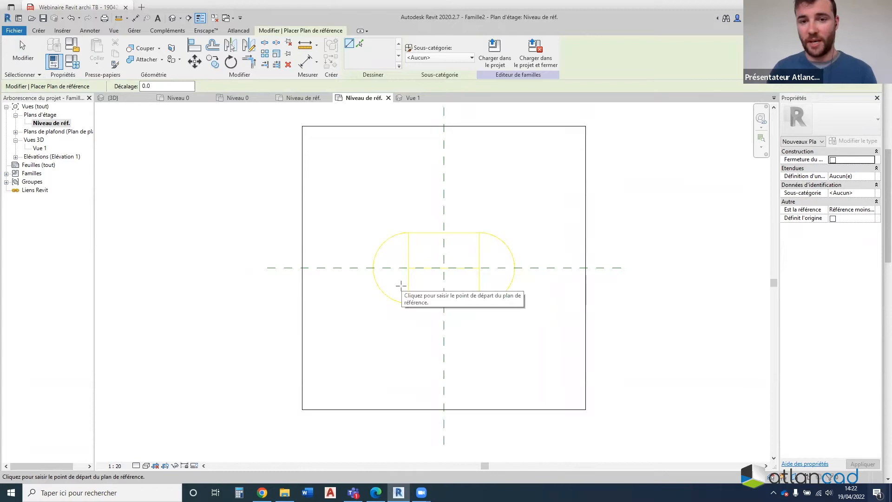
scroll(448, 316, "down", 1)
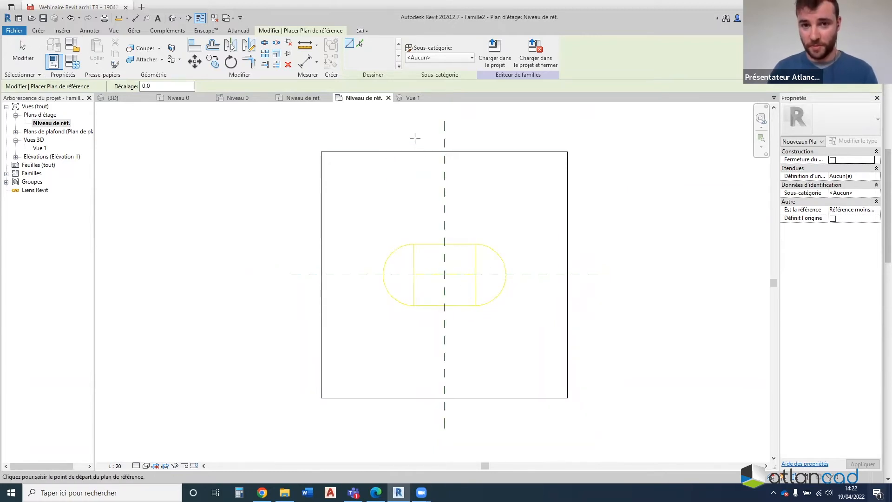
left_click(417, 132)
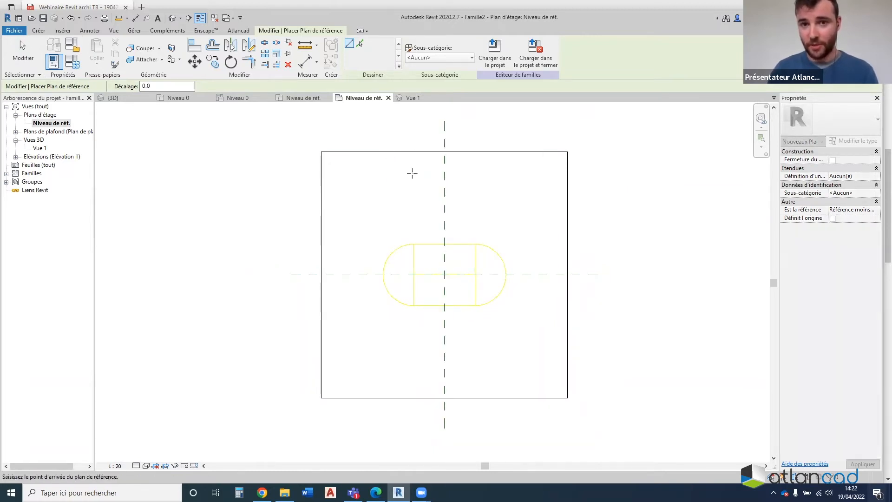
key("Escape")
left_click(413, 134)
left_click(417, 415)
left_click(474, 135)
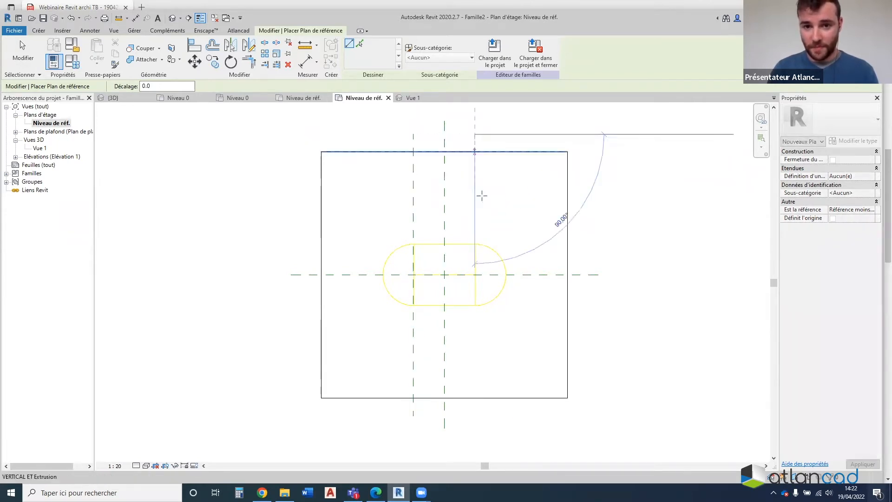
left_click(474, 415)
Draw two horizontal reference planes, about 499 mm below and 512 mm above the centre plane
left_click(277, 325)
left_click(620, 325)
left_click(260, 222)
left_click(613, 221)
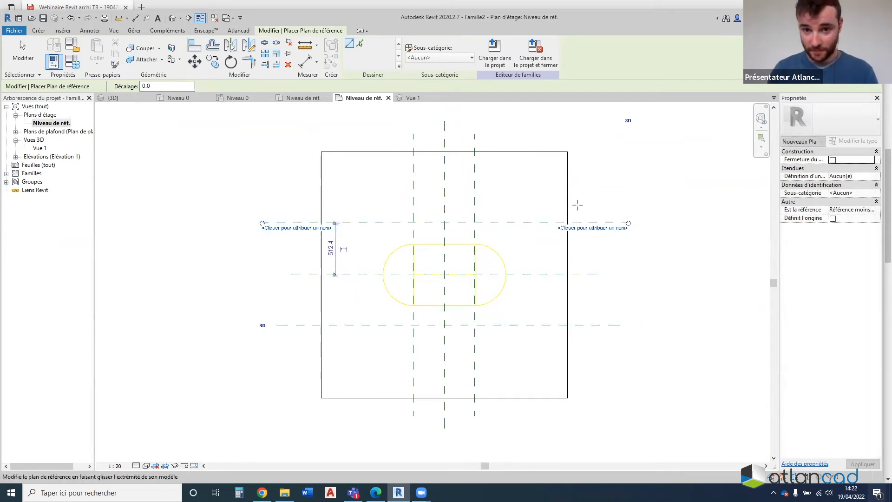
Place a continuous aligned dimension across the three horizontal reference planes, beside the host square
scroll(477, 236, "up", 1)
key("d")
key("i")
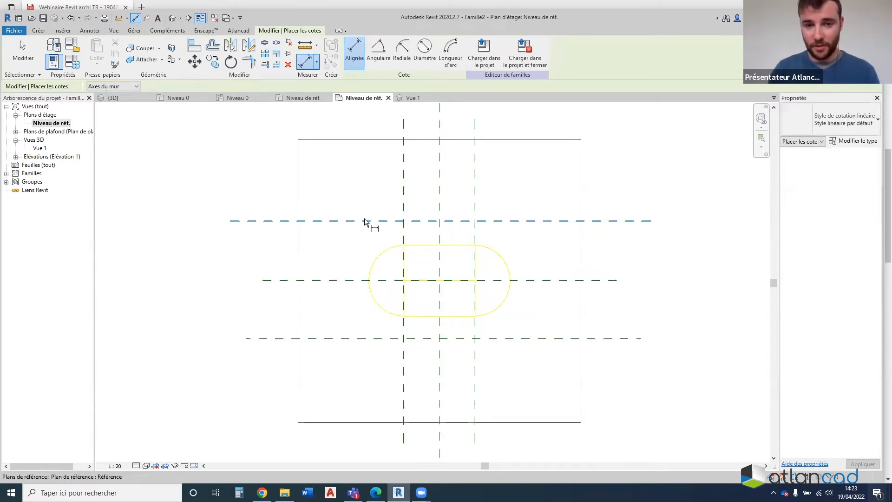
left_click(369, 221)
left_click(329, 281)
left_click(329, 338)
left_click(273, 309)
Place a continuous aligned dimension across the three vertical reference planes, above the host square
left_click(404, 199)
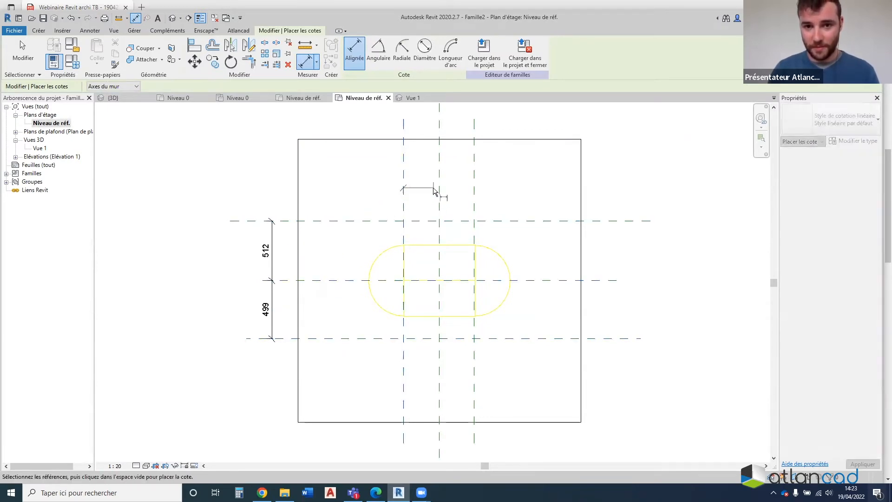
left_click(439, 191)
left_click(474, 187)
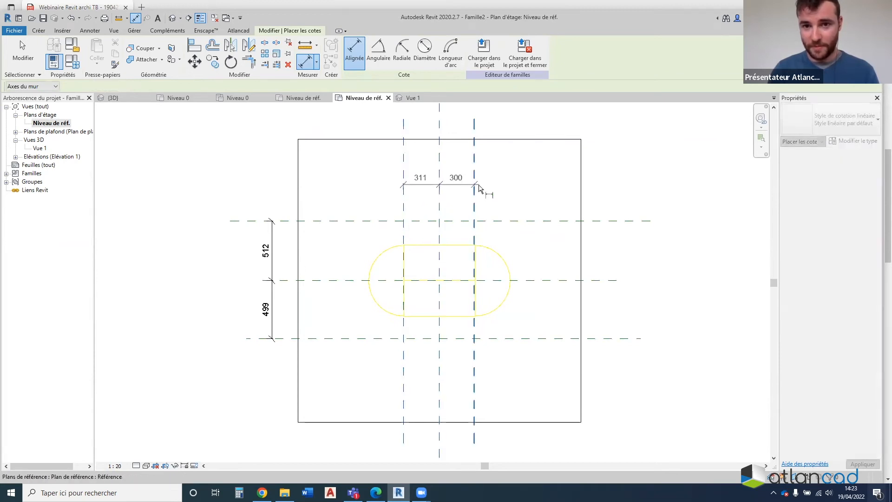
scroll(478, 189, "down", 2)
left_click(505, 142)
scroll(473, 141, "up", 2)
key("Escape")
key("Escape")
Apply the EQ equality constraint to both dimension strings so the outer reference planes stay centred
left_click(455, 139)
scroll(505, 200, "down", 3)
left_click(465, 143)
scroll(423, 249, "up", 3)
left_click(318, 264)
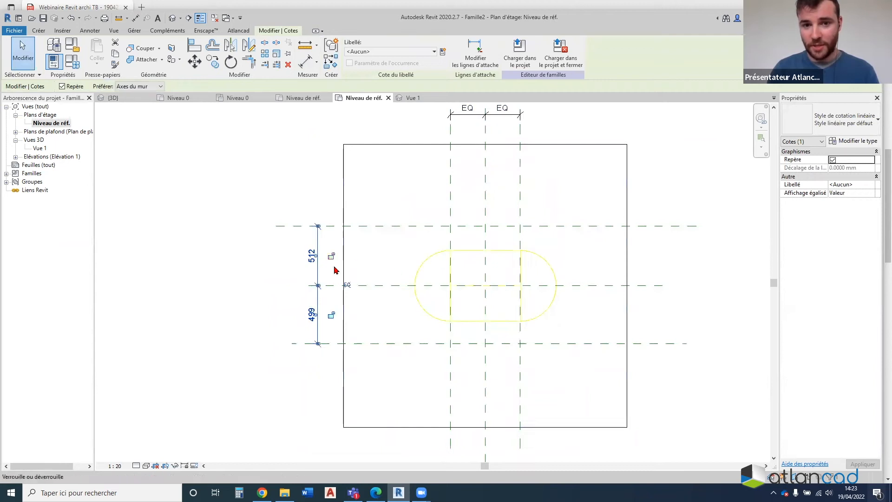
left_click(347, 286)
scroll(509, 337, "up", 1)
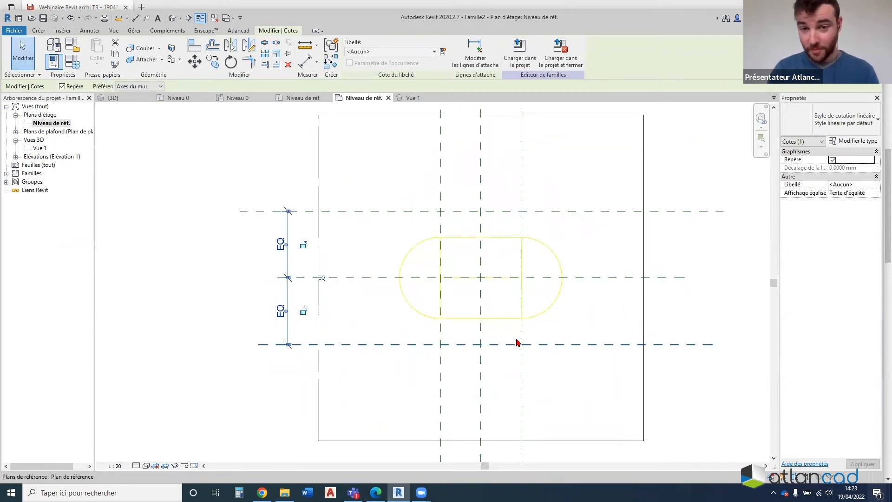
Add an overall aligned dimension between the two outer horizontal reference planes, outside the EQ dimension
scroll(482, 268, "down", 2)
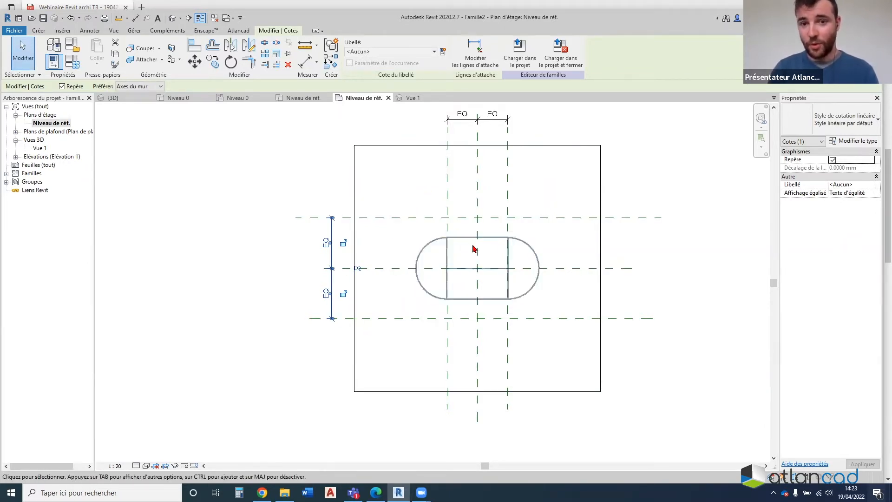
key("d")
key("i")
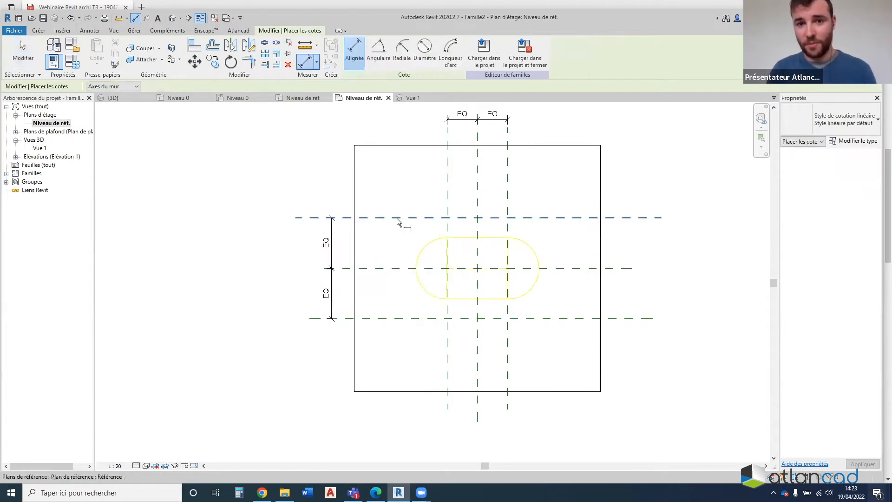
left_click(398, 218)
left_click(362, 318)
left_click(300, 268)
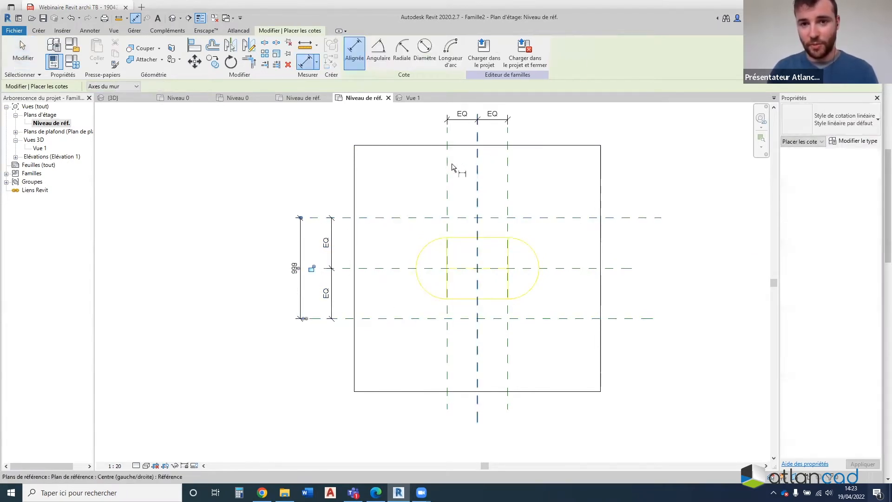
Add an overall aligned dimension between the two outer vertical reference planes, above the EQ dimension
left_click(447, 169)
left_click(507, 172)
middle_click_drag(507, 186, 504, 232)
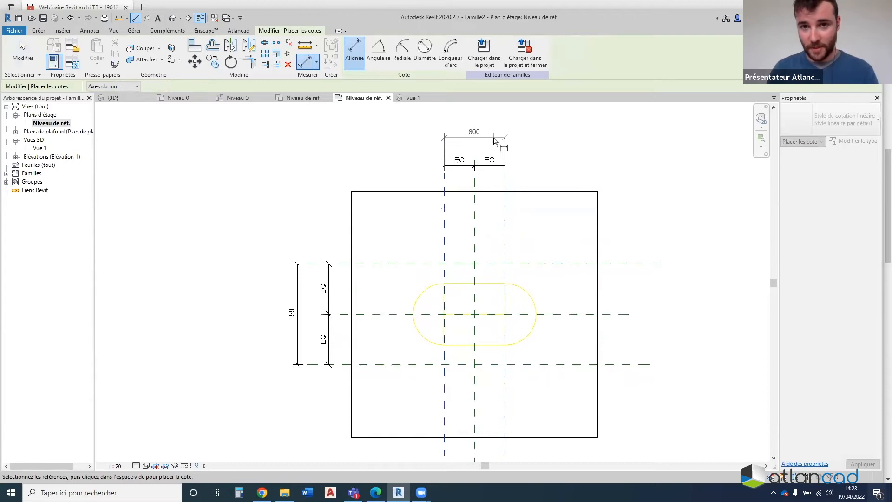
left_click(494, 139)
key("Escape")
key("Escape")
Label the overall dimension between the vertical planes with a new family type parameter named Largeur
left_click(460, 139)
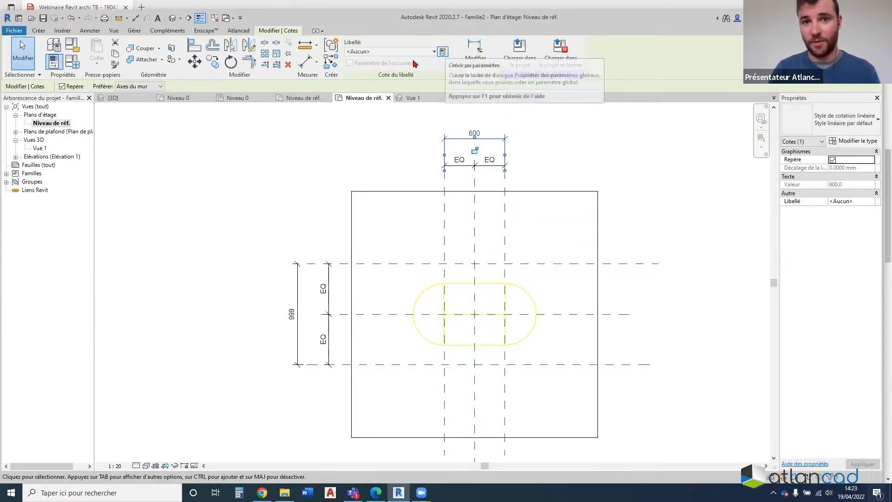
left_click(443, 51)
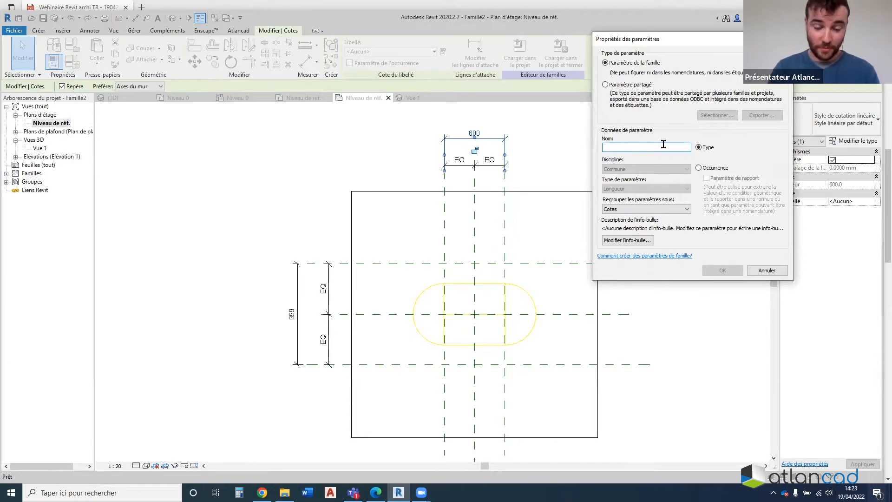
type("Largeur")
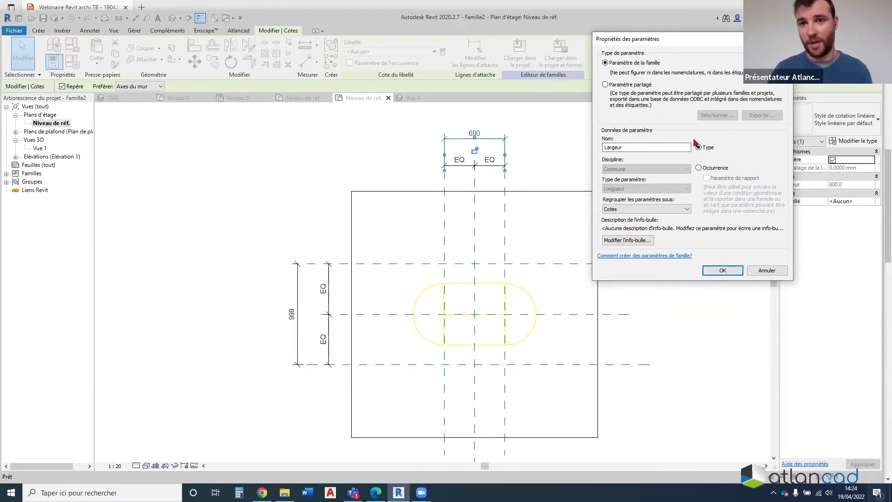
left_click(719, 268)
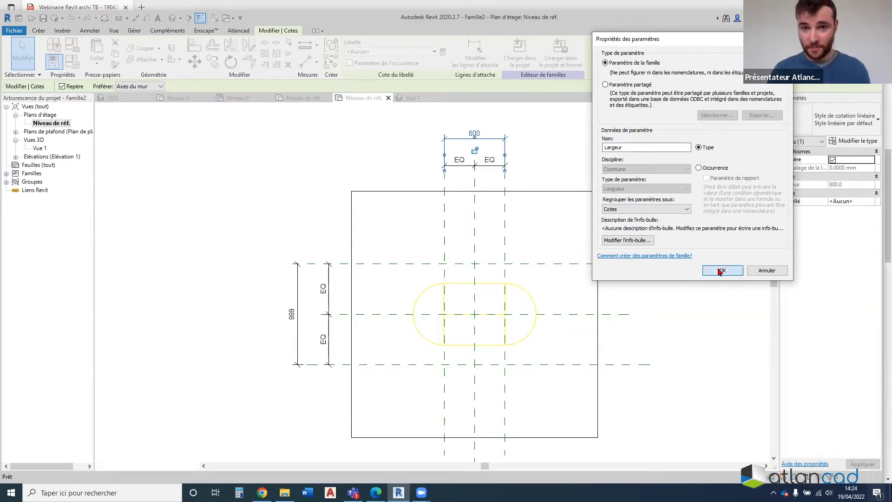
left_click(378, 122)
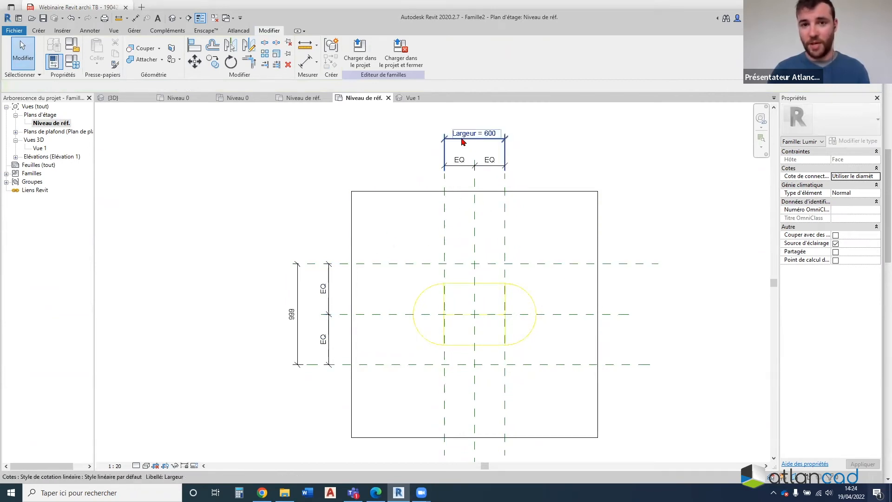
Assign the existing Largeur parameter as the label of the overall dimension between the horizontal planes
left_click(297, 286)
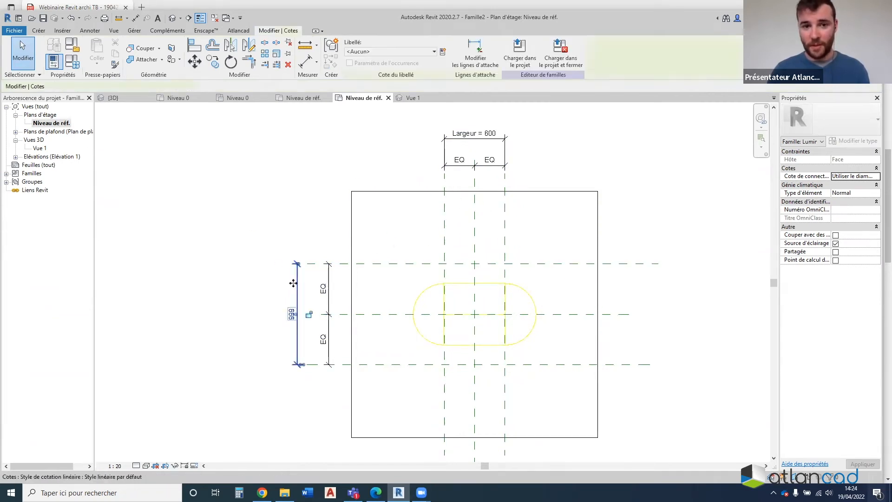
left_click(421, 52)
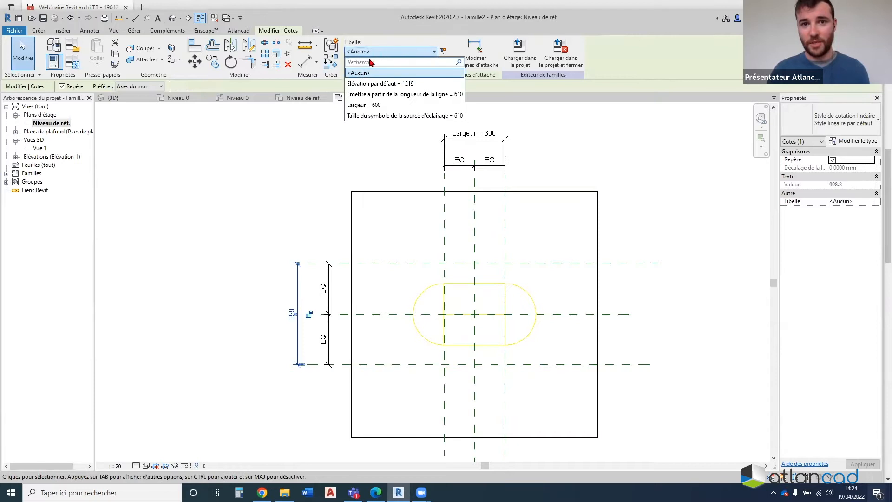
left_click(383, 105)
left_click(279, 175)
scroll(365, 343, "up", 1)
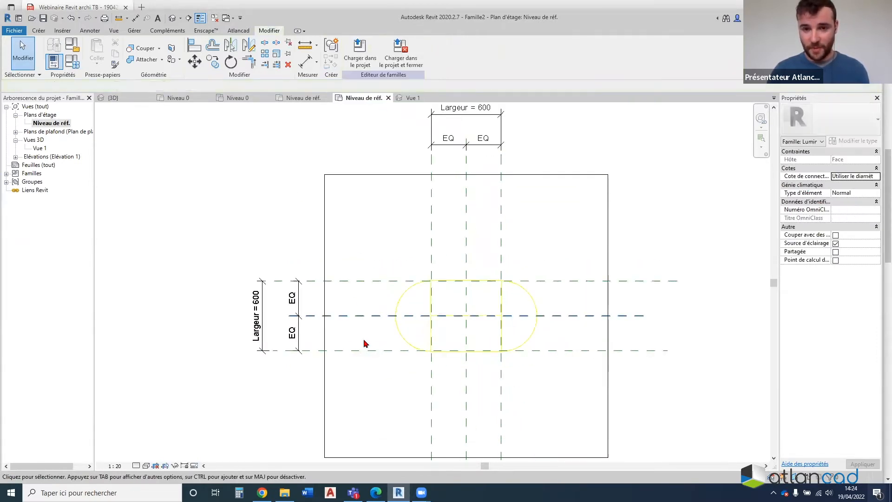
scroll(366, 344, "up", 1)
scroll(466, 318, "down", 1)
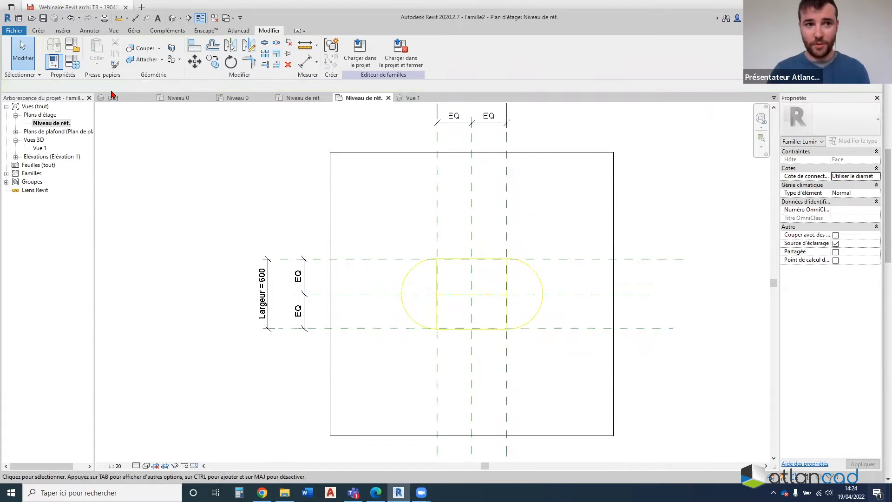
Set the Largeur parameter to 900 in the family types and apply it to the reference planes
left_click(73, 69)
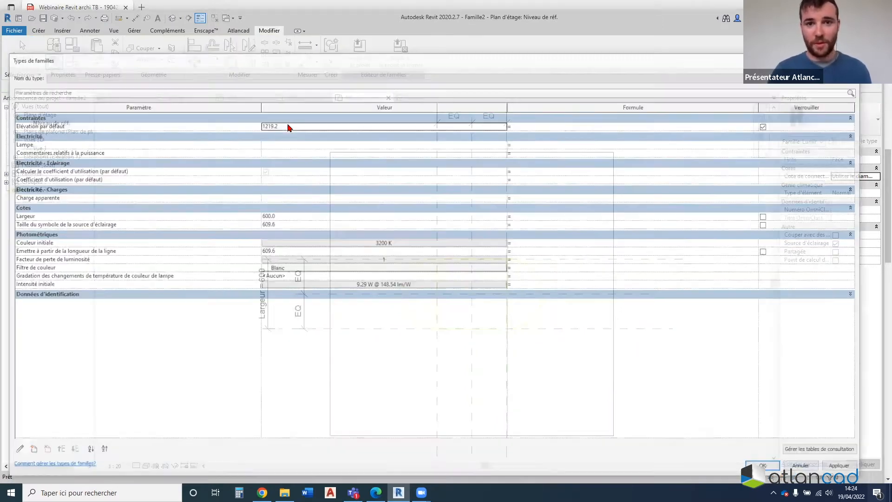
left_click(124, 216)
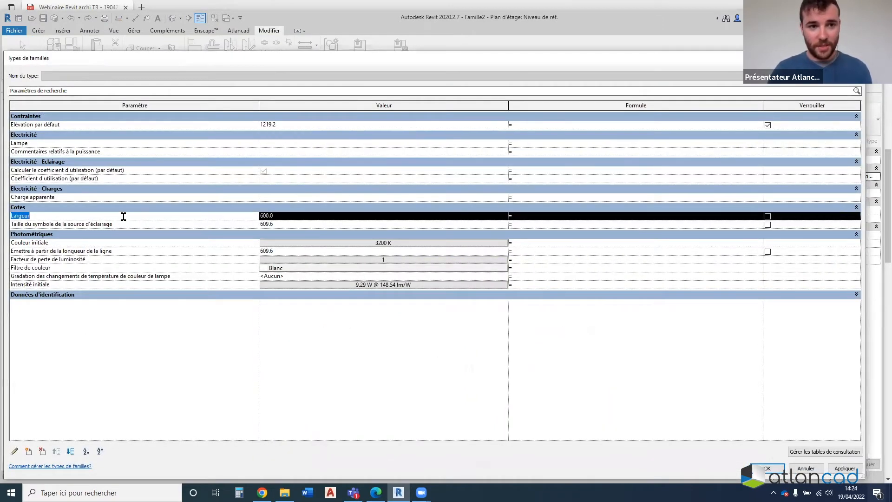
left_click(313, 219)
type("900")
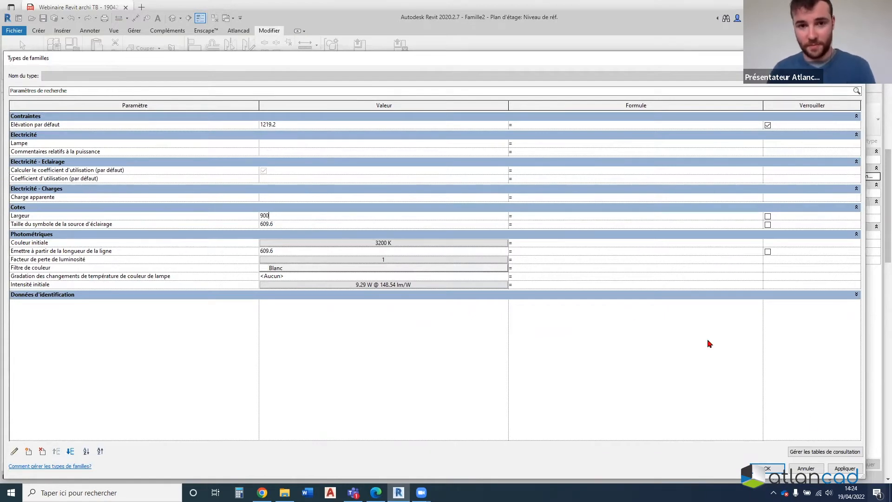
left_click(850, 467)
left_click(771, 469)
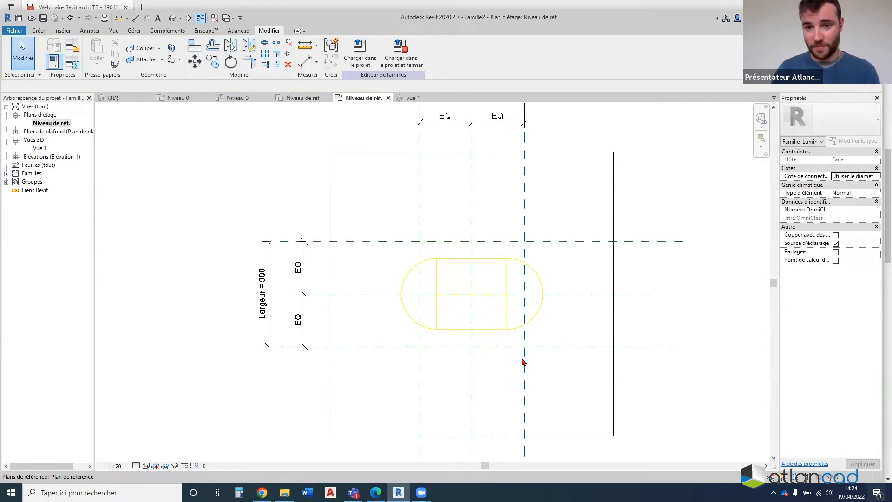
scroll(390, 287, "down", 1)
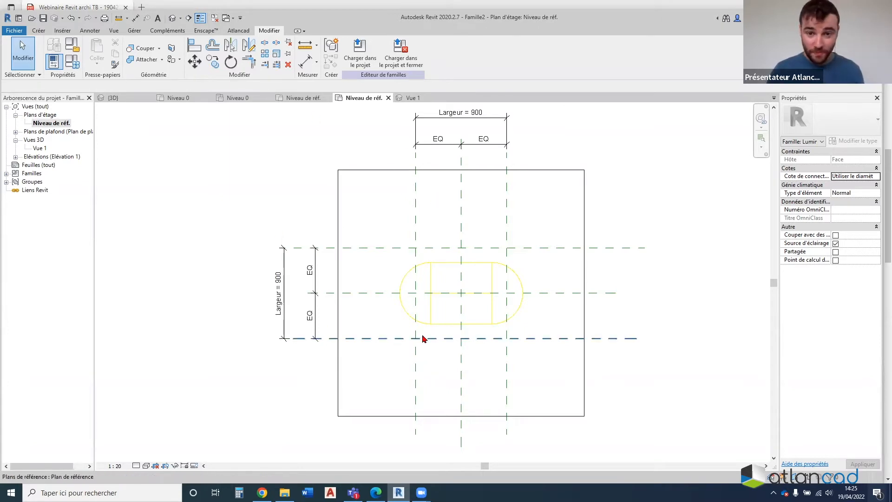
Start an extrusion and create locked sketch lines from the four outer reference planes by picking them
scroll(437, 343, "up", 2)
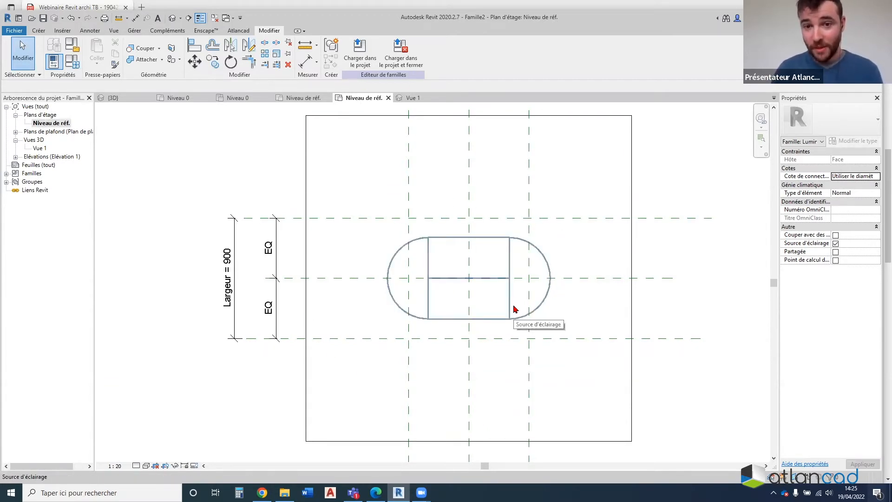
left_click(40, 33)
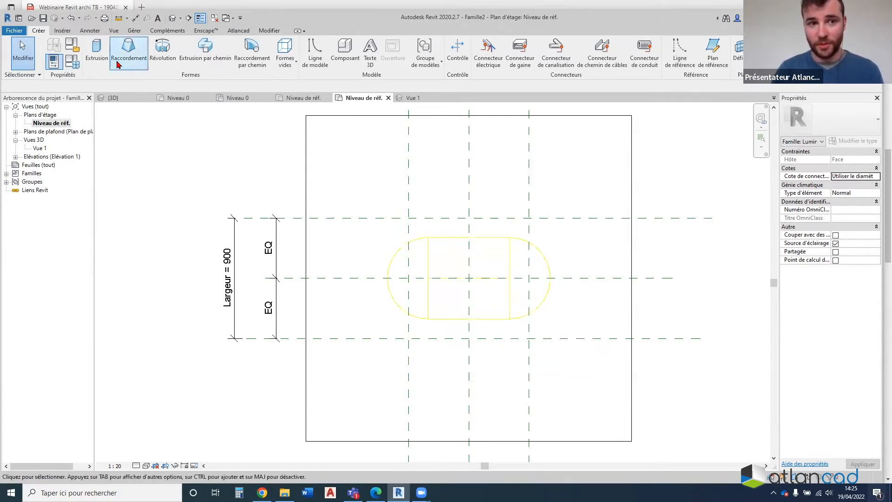
left_click(92, 49)
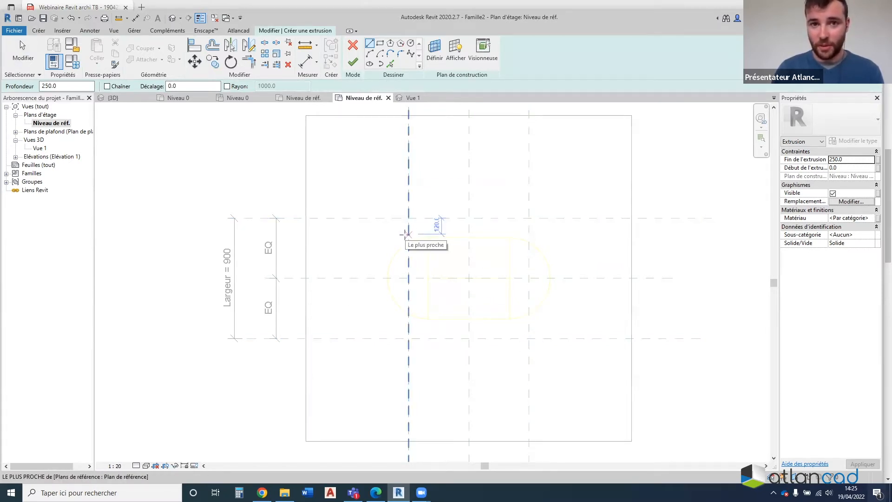
left_click(391, 64)
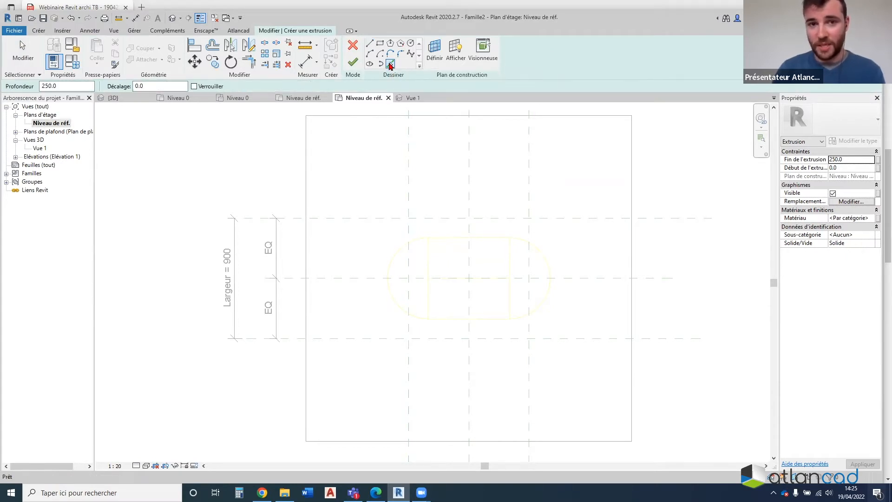
left_click(194, 87)
left_click(409, 200)
left_click(530, 196)
left_click(561, 218)
left_click(571, 339)
Try to trim the picked sketch lines into a closed square at the corners of the outer reference planes
key("t")
key("r")
left_click(525, 218)
left_click(529, 251)
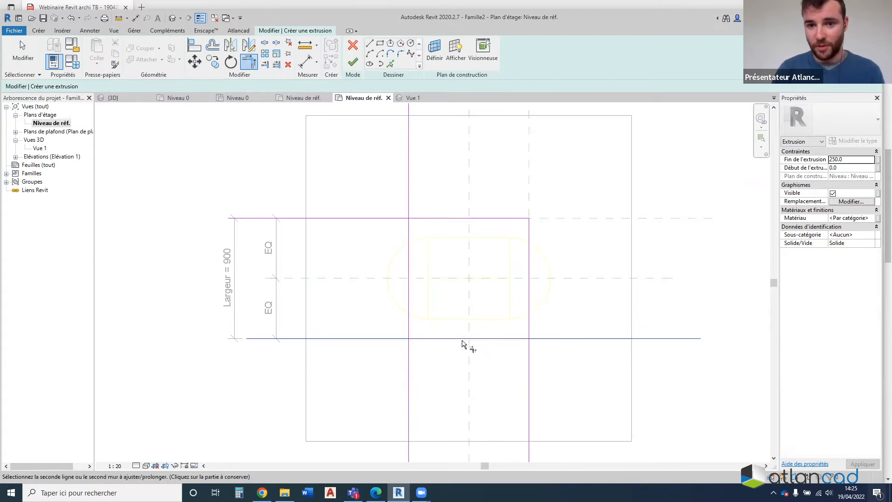
left_click(530, 327)
left_click(515, 340)
left_click(436, 339)
left_click(408, 325)
key("Escape")
Delete the picked sketch lines and draw a rectangle between opposite intersections of the four outer reference planes
left_click_drag(564, 375, 389, 191)
key("Delete")
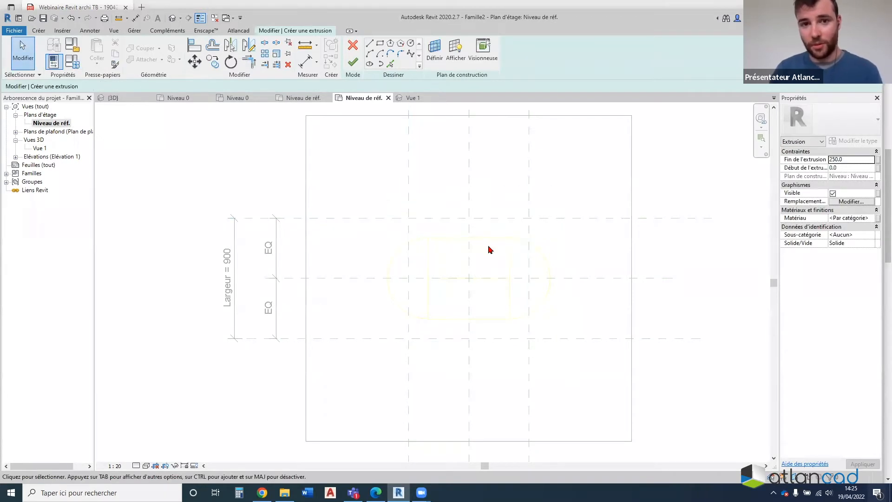
left_click(381, 43)
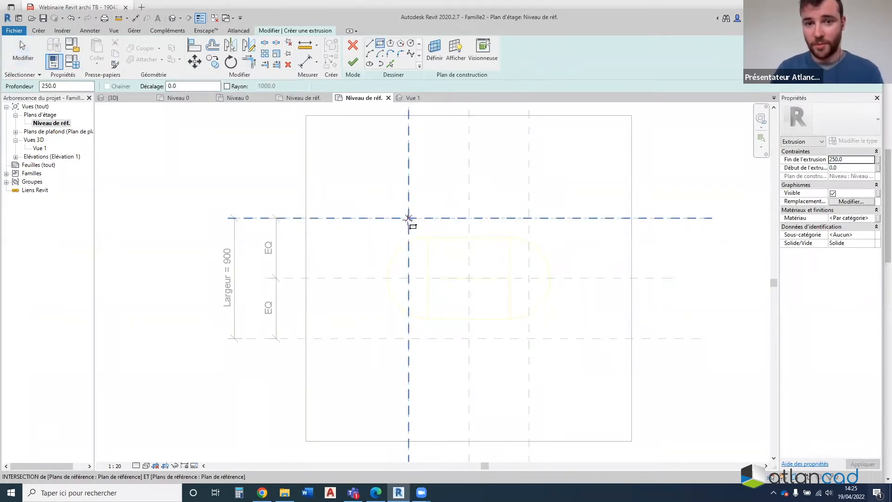
left_click(408, 218)
left_click(529, 338)
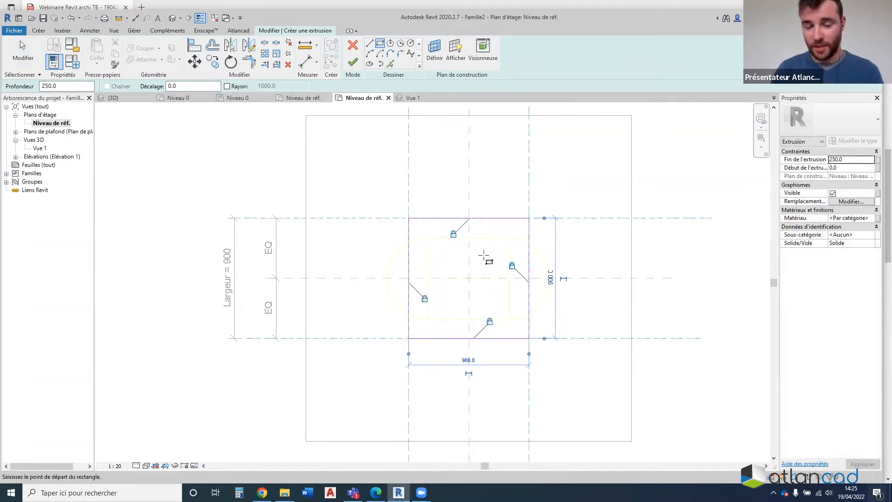
key("Escape")
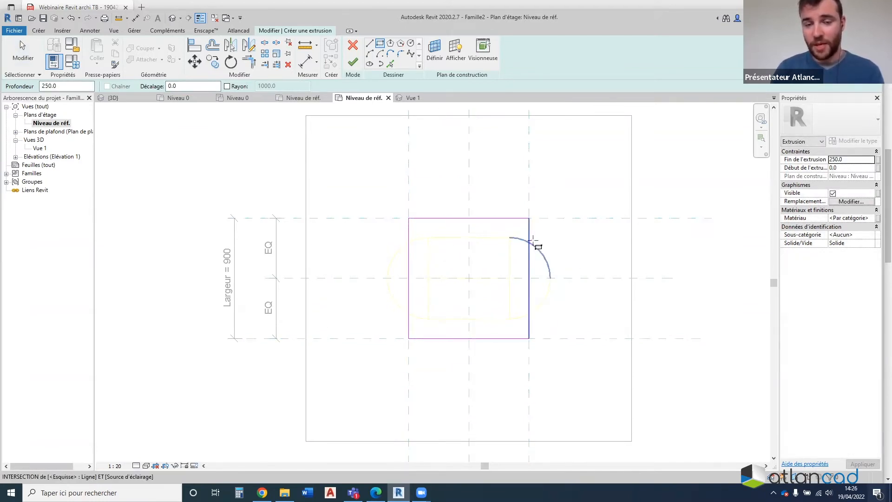
key("Escape")
Draw a circle with a radius of 360 inside the square, centred on the intersection of the central reference planes
scroll(488, 349, "up", 1)
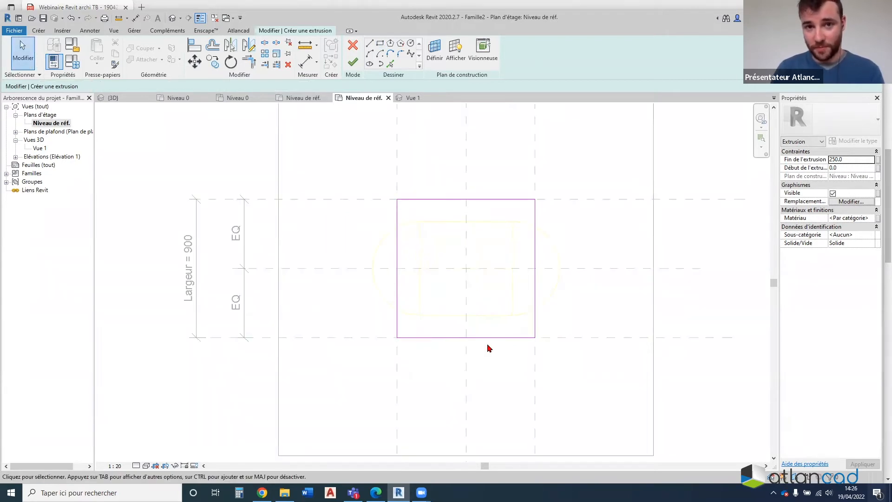
scroll(542, 301, "up", 2)
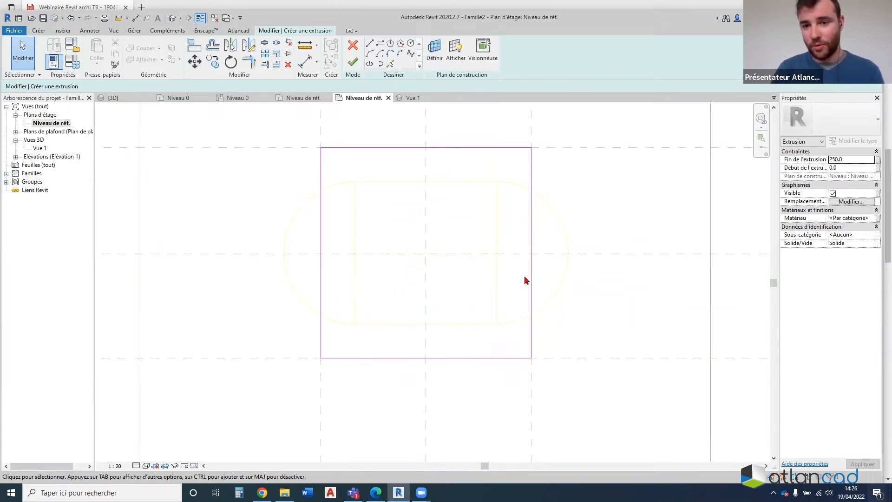
left_click(411, 44)
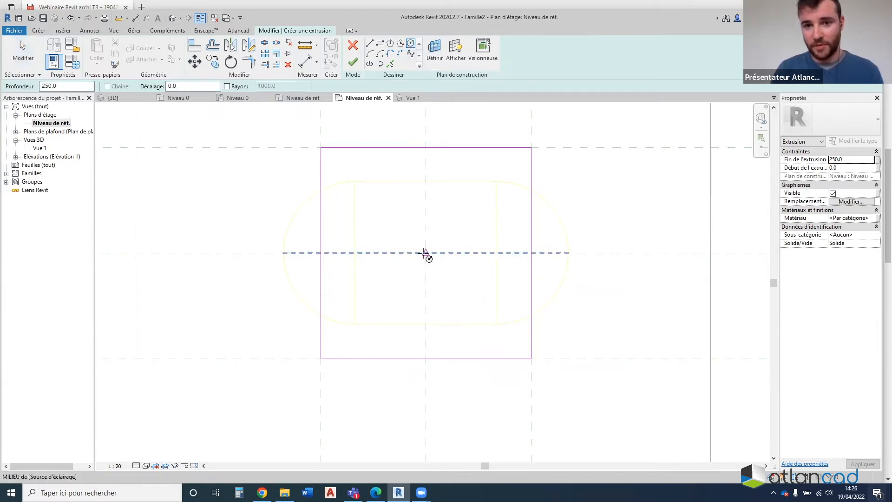
left_click(426, 253)
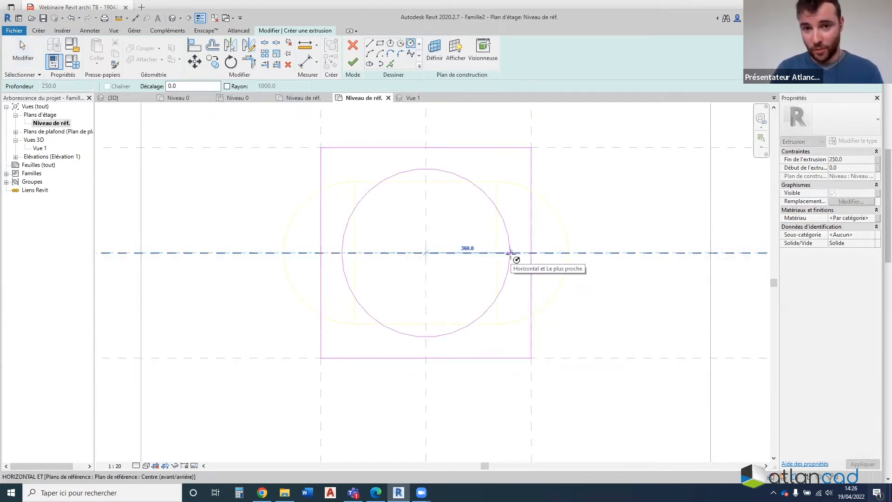
left_click(510, 253)
key("Escape")
key("Escape")
scroll(417, 353, "down", 3)
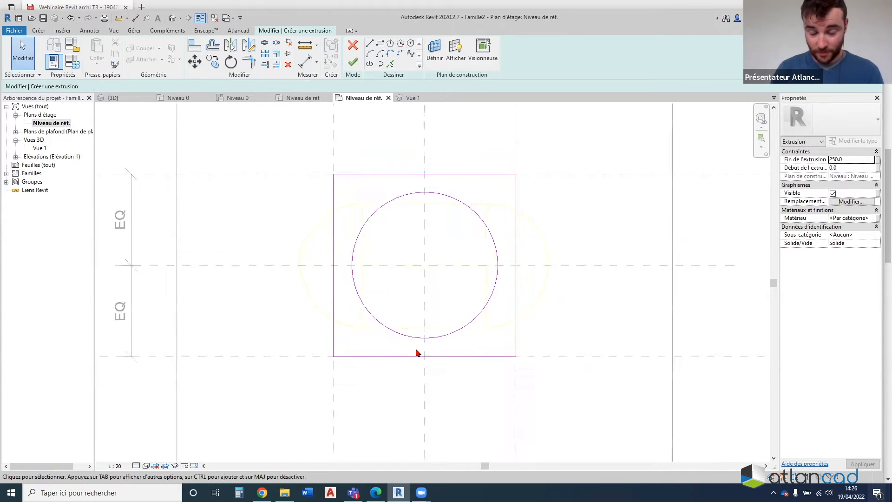
Enlarge the sketched circle freehand to a radius of about 380
scroll(374, 295, "up", 3)
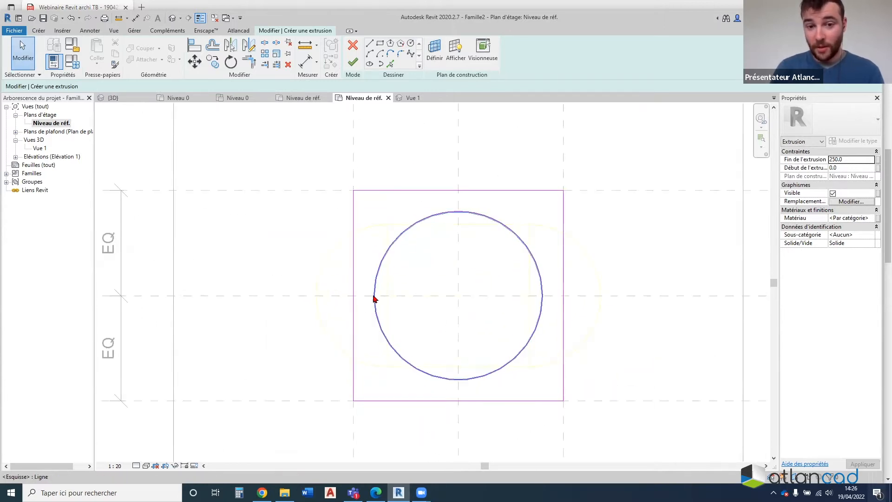
left_click(374, 298)
scroll(376, 297, "up", 2)
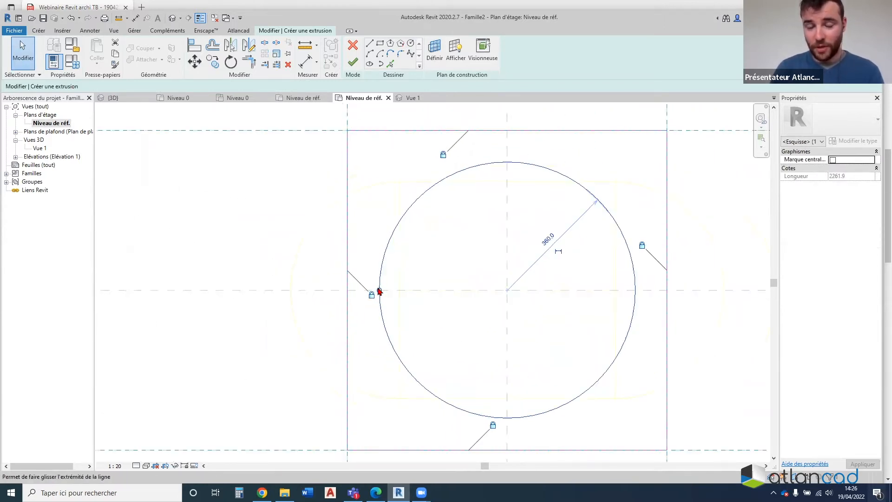
scroll(379, 291, "down", 2)
scroll(379, 292, "up", 2)
left_click_drag(379, 291, 372, 291)
left_click(384, 283)
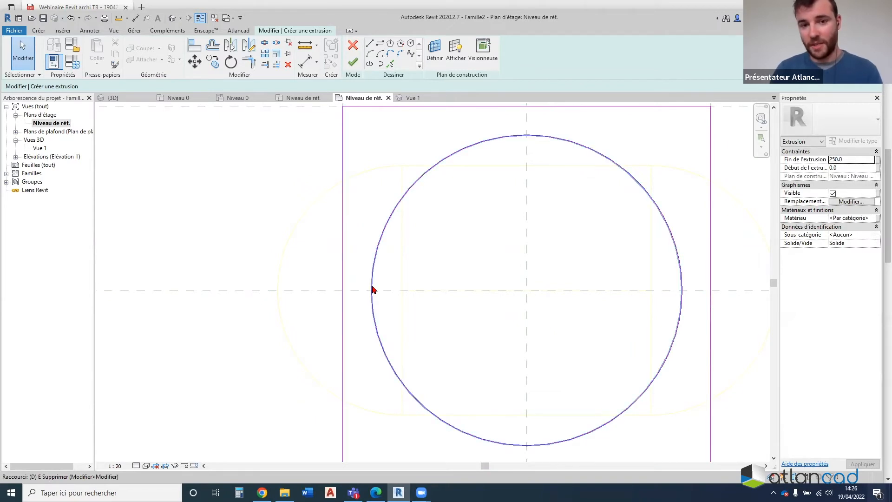
Add an aligned dimension between the left outer reference plane and the circle, placed above the square
scroll(344, 265, "down", 5)
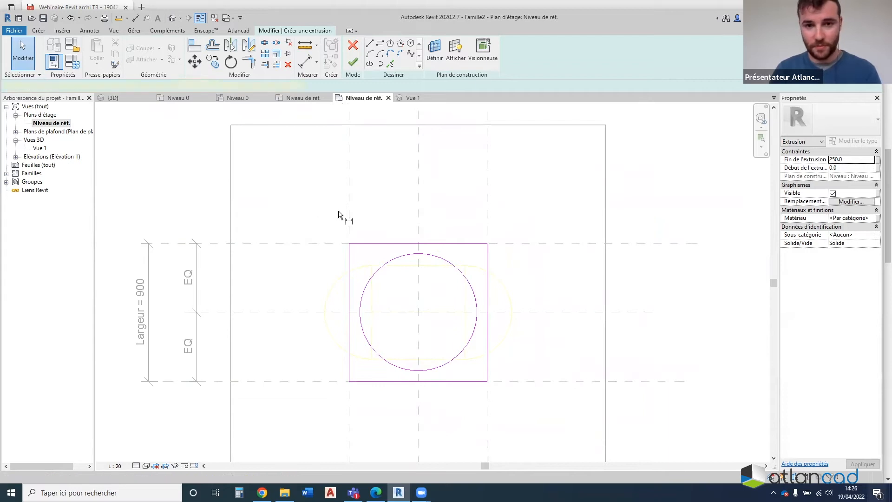
key("d")
key("i")
scroll(356, 304, "up", 3)
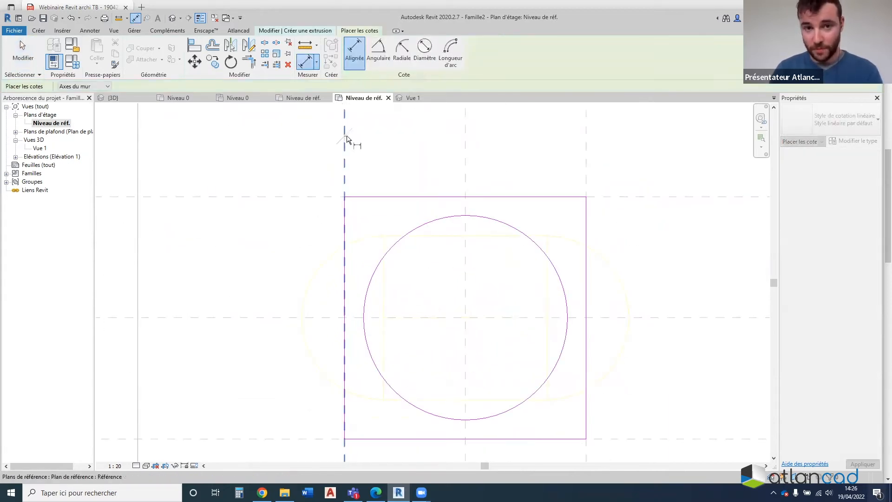
left_click(364, 322)
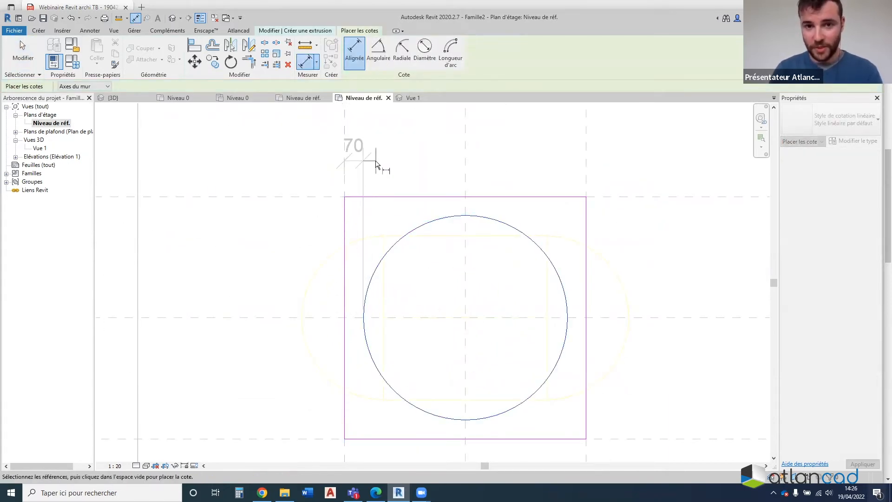
left_click(379, 160)
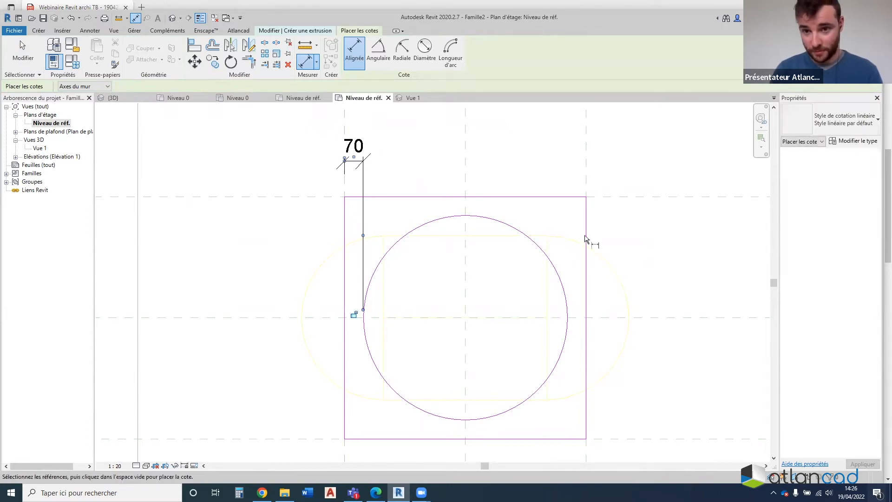
Add an aligned dimension between the right outer reference plane and the circle, placed above the square
left_click(584, 147)
left_click(566, 301)
left_click(586, 149)
scroll(535, 233, "down", 2)
scroll(567, 191, "up", 2)
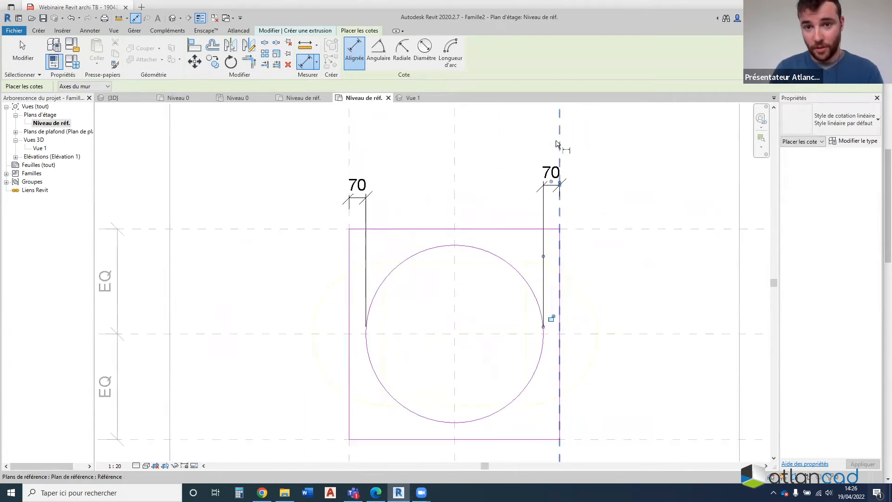
left_click(559, 139)
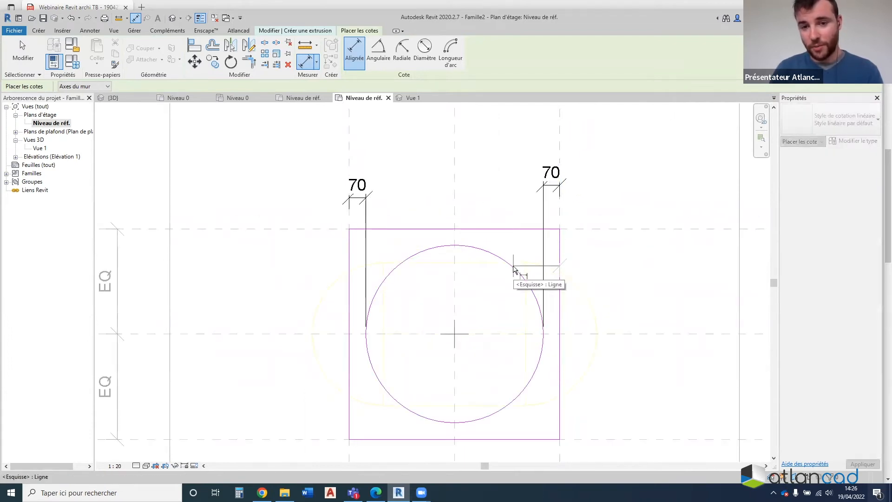
key("Escape")
key("Escape")
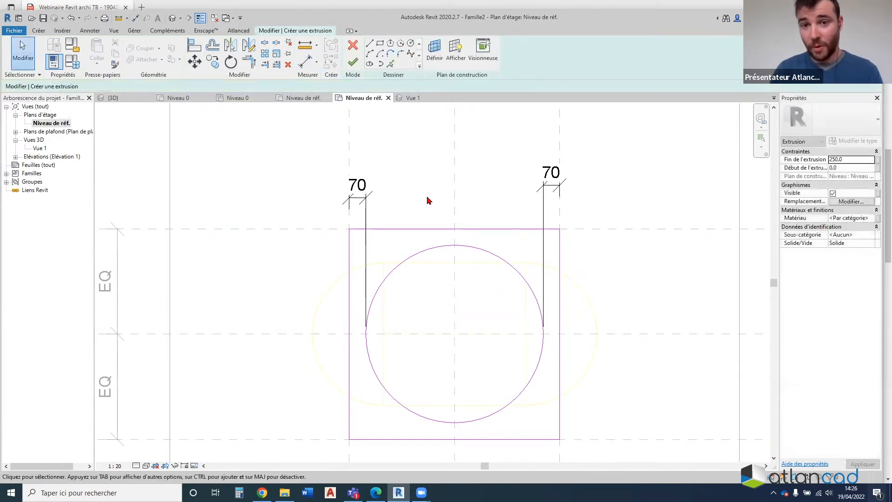
Set the gap between the circle and the right outer reference plane to 50
left_click(394, 271)
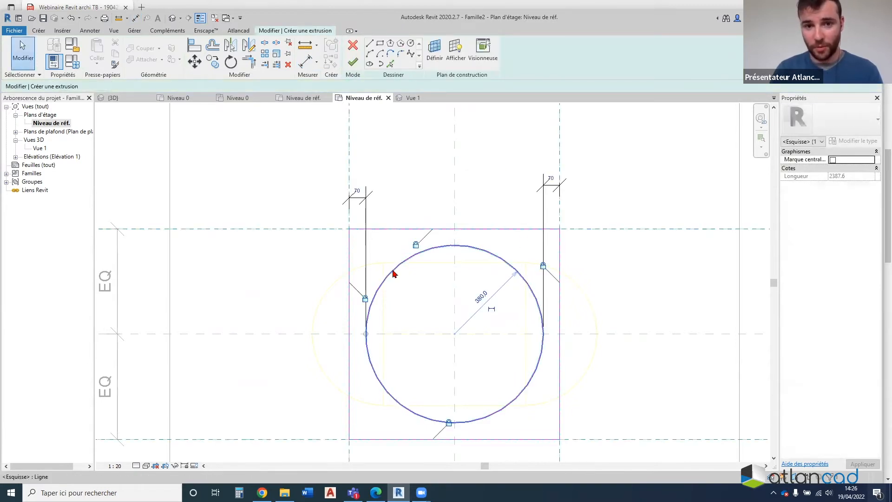
left_click(556, 175)
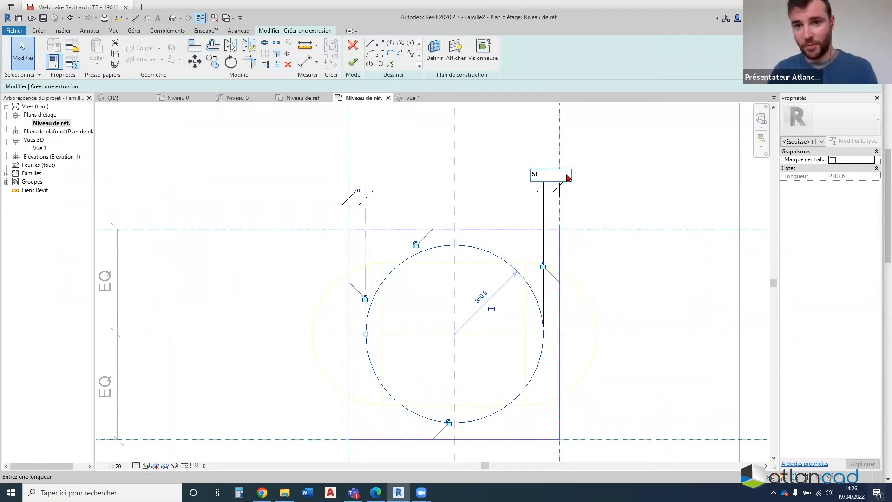
type("50")
key("Return")
left_click(366, 195)
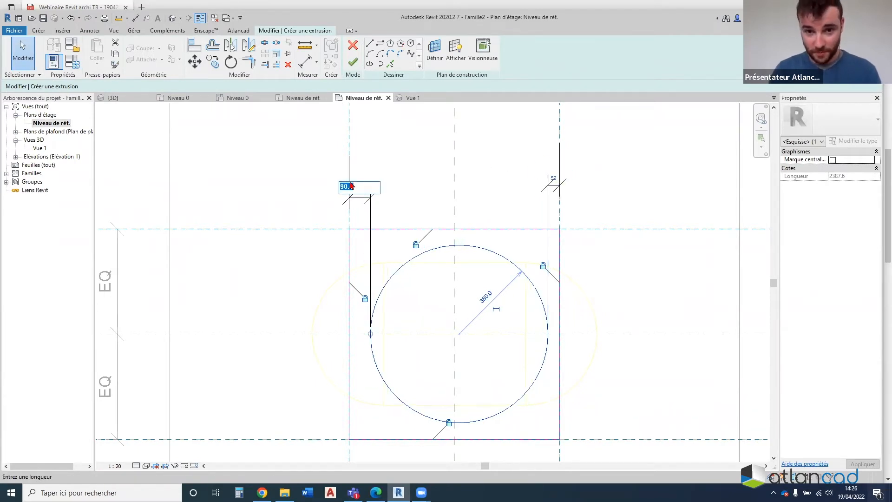
Set the circle's radius to 400 and its gap to the right outer reference plane to 50
left_click(488, 296)
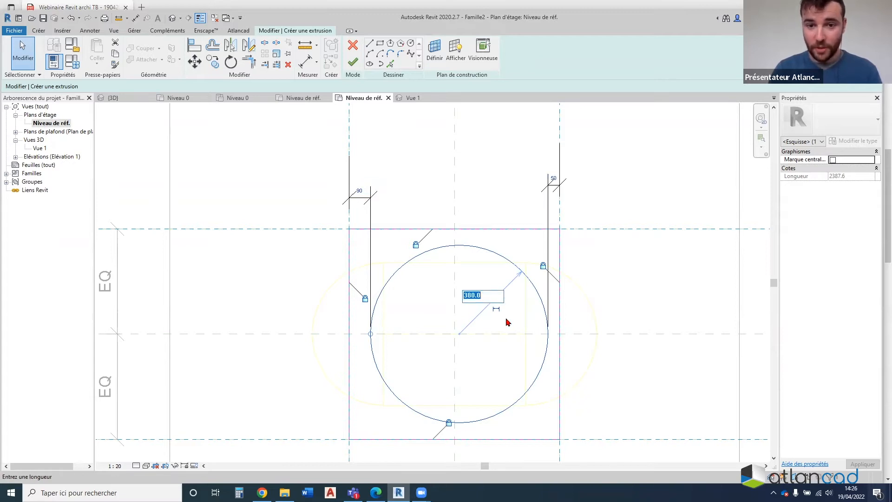
scroll(493, 290, "down", 2)
scroll(456, 312, "up", 2)
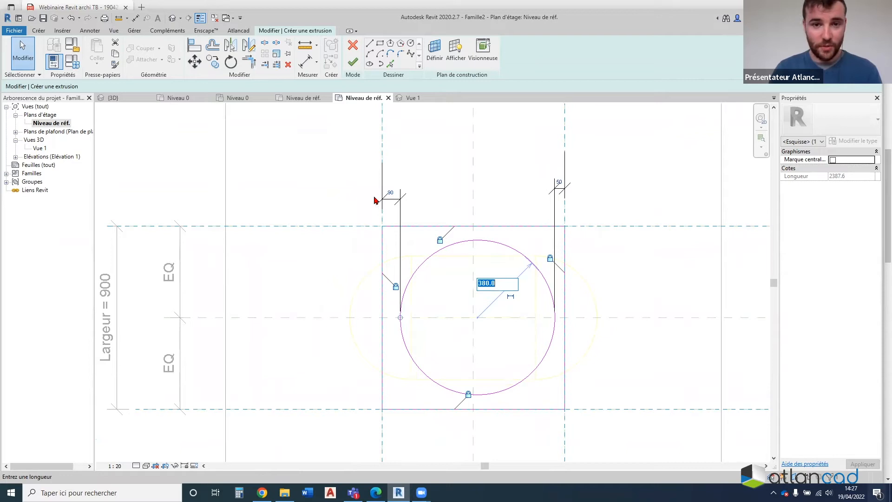
type("400")
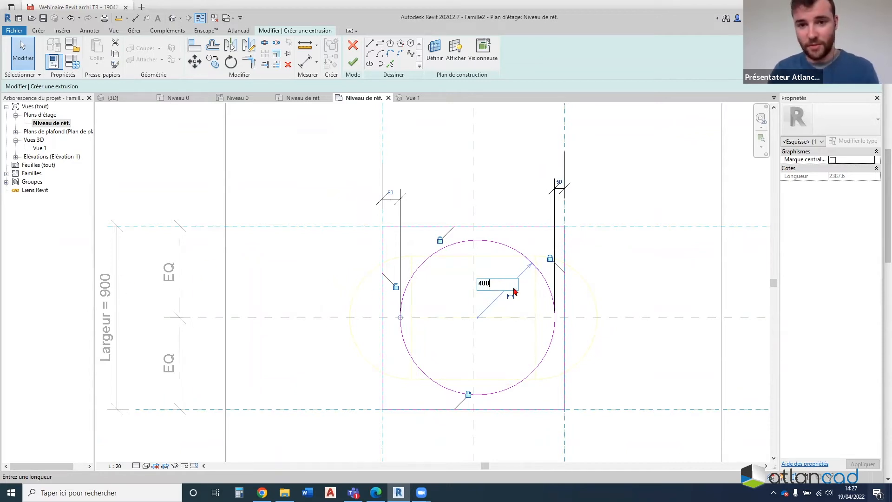
key("Return")
left_click(562, 180)
type("50")
key("Return")
left_click(559, 190)
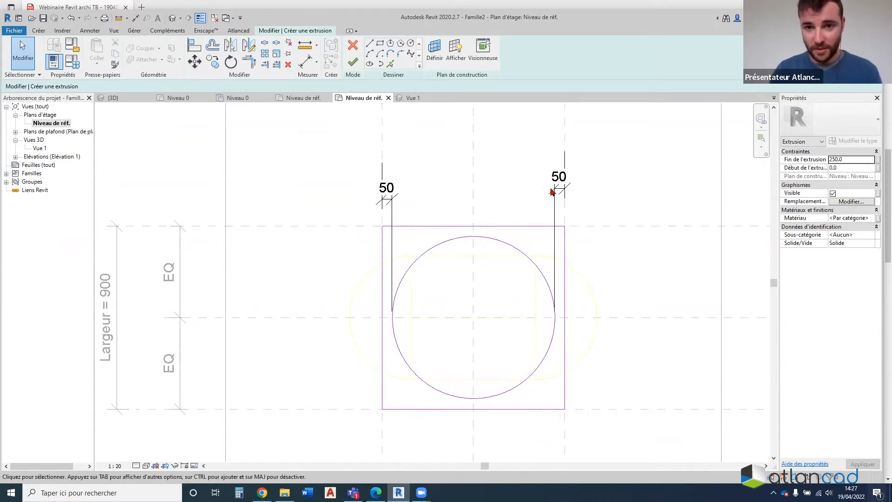
left_click(399, 203)
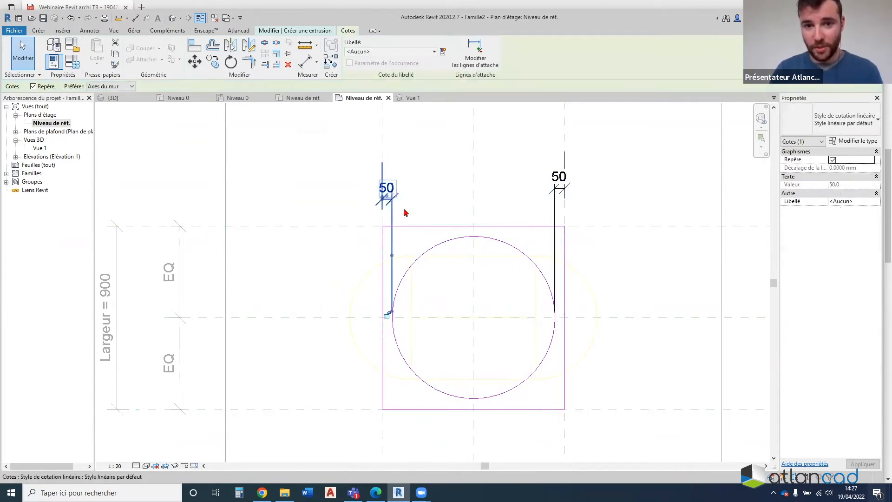
key("Escape")
Finish the extrusion sketch of the square with its circular opening
scroll(468, 270, "down", 3)
scroll(352, 285, "up", 2)
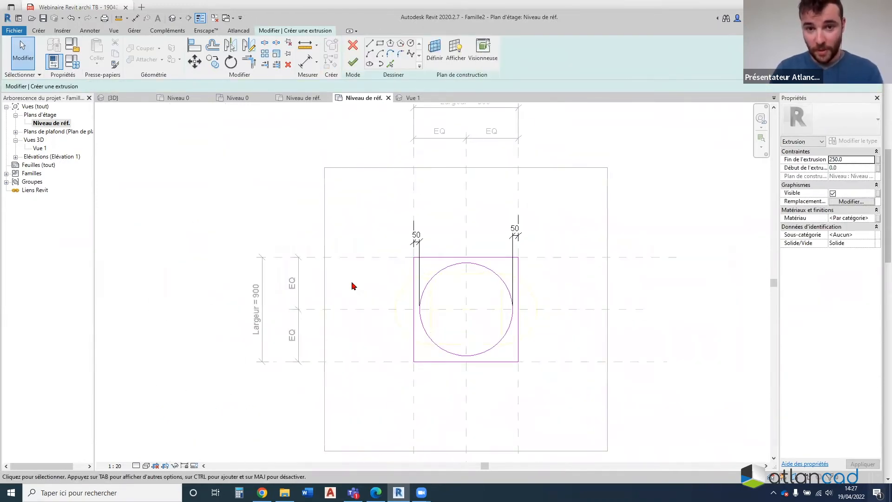
scroll(416, 352, "up", 1)
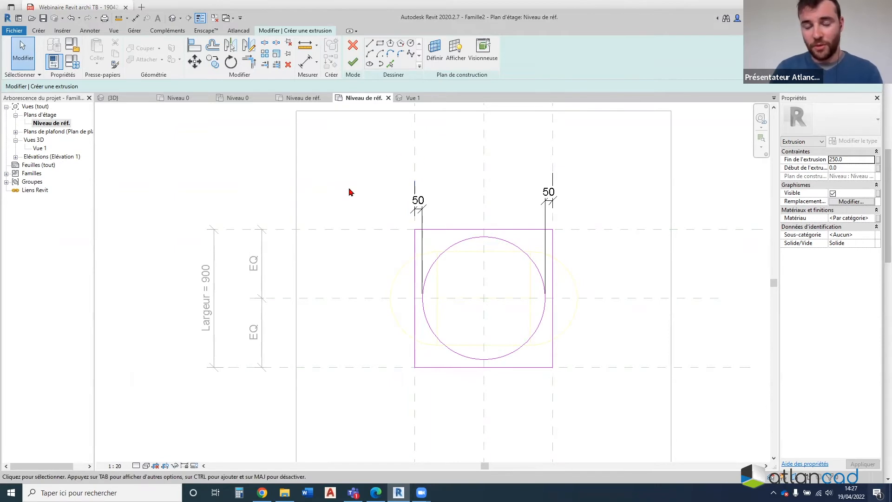
scroll(413, 245, "up", 1)
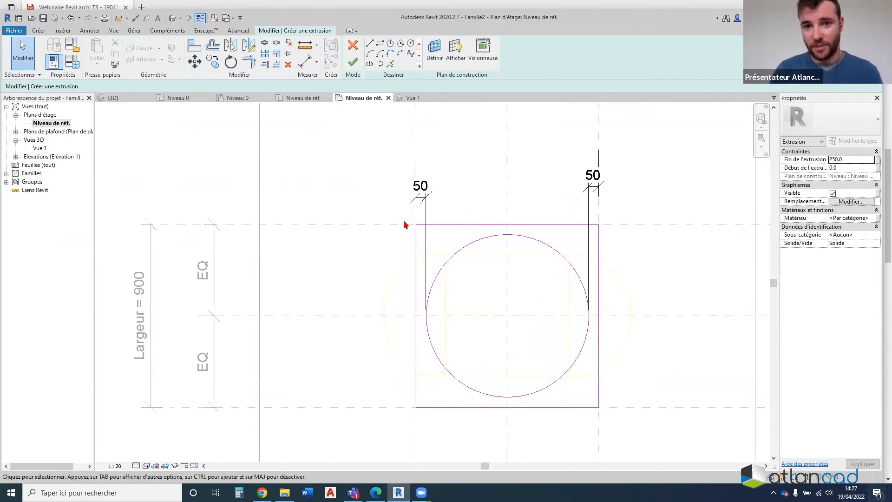
middle_click_drag(454, 265, 431, 251)
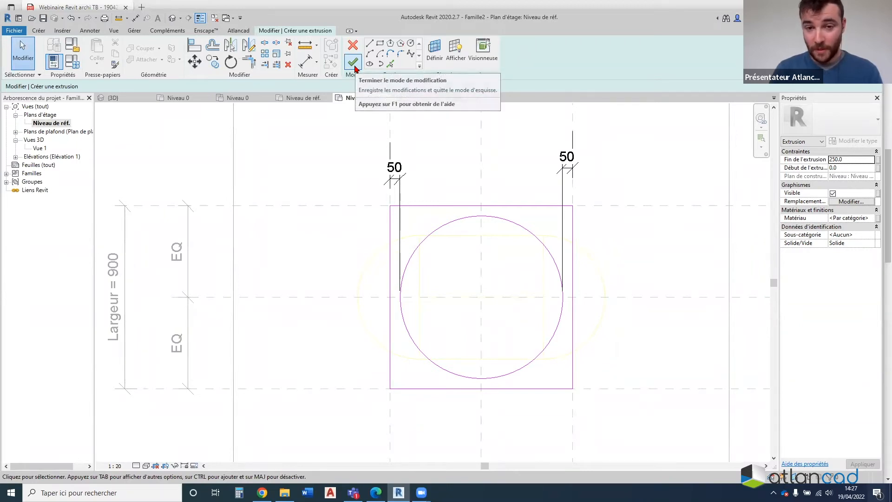
left_click(353, 62)
key("Escape")
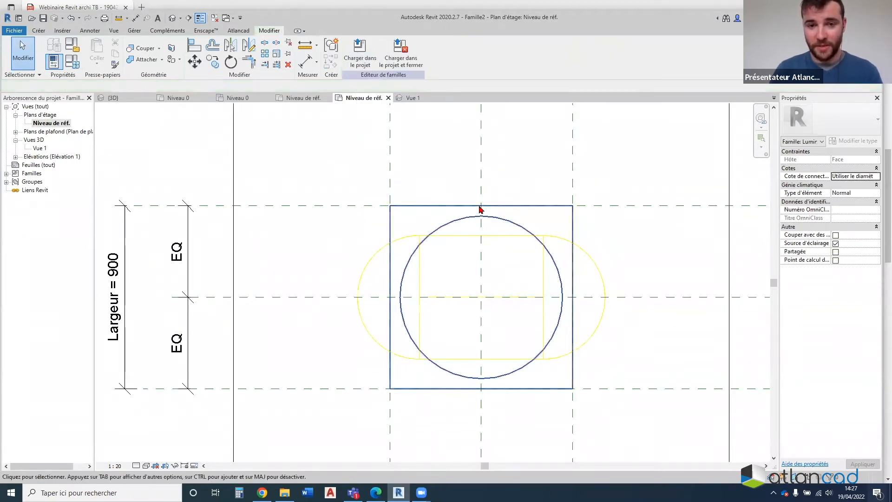
Open the 3D view Vue 1 and select the extruded body with the circular opening
left_click(411, 97)
scroll(451, 299, "down", 2)
scroll(379, 292, "up", 4)
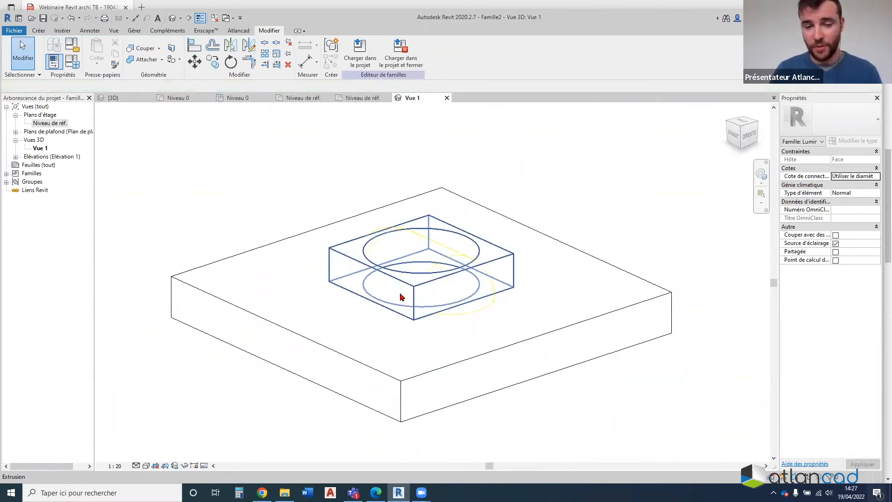
left_click(417, 288)
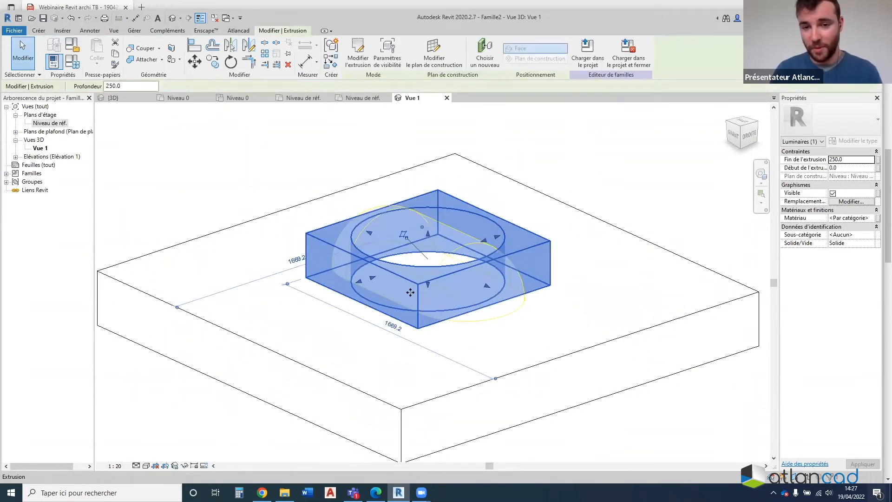
Expand the elevations list and tile the Vue 1 3D view beside the reference-level plan, fitting the model in both
scroll(410, 292, "down", 2)
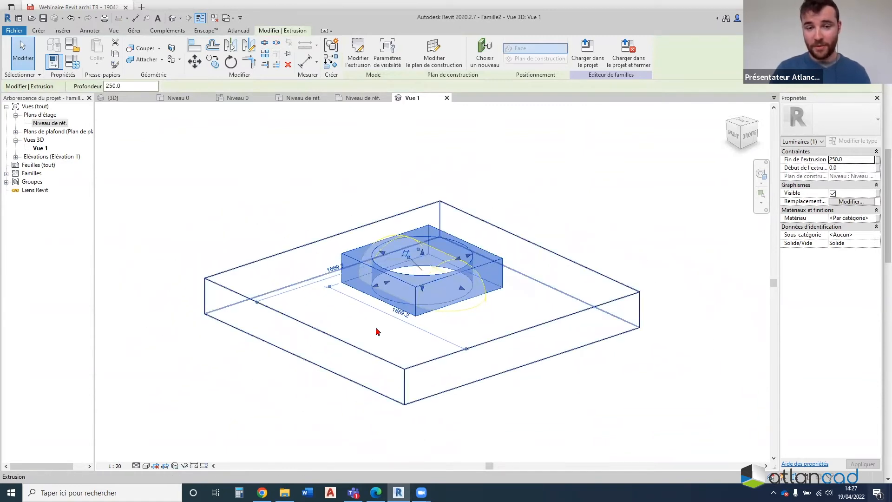
left_click(15, 157)
left_click_drag(422, 96, 729, 185)
scroll(521, 236, "down", 2)
scroll(627, 250, "up", 1)
scroll(277, 279, "down", 3)
scroll(250, 274, "down", 1)
middle_click_drag(407, 260, 337, 265)
scroll(337, 265, "up", 1)
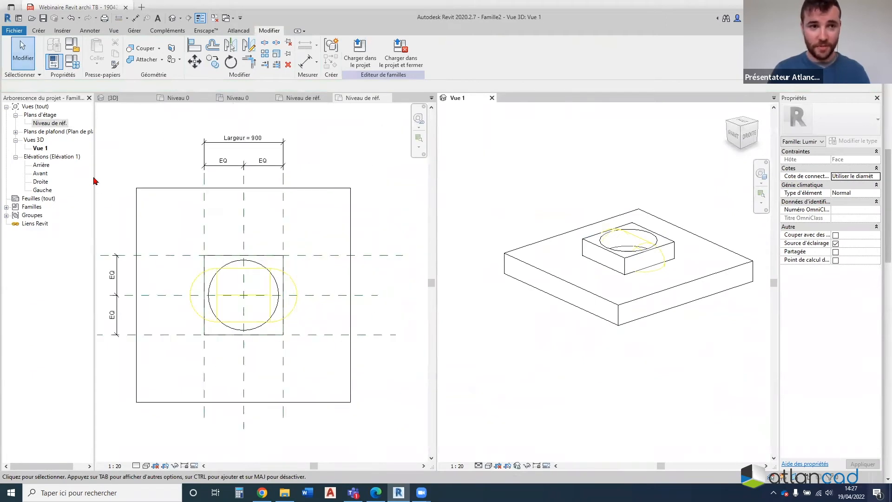
Open the Avant elevation and dock it beside the Vue 1 3D view, in place of the plan
double_click(42, 175)
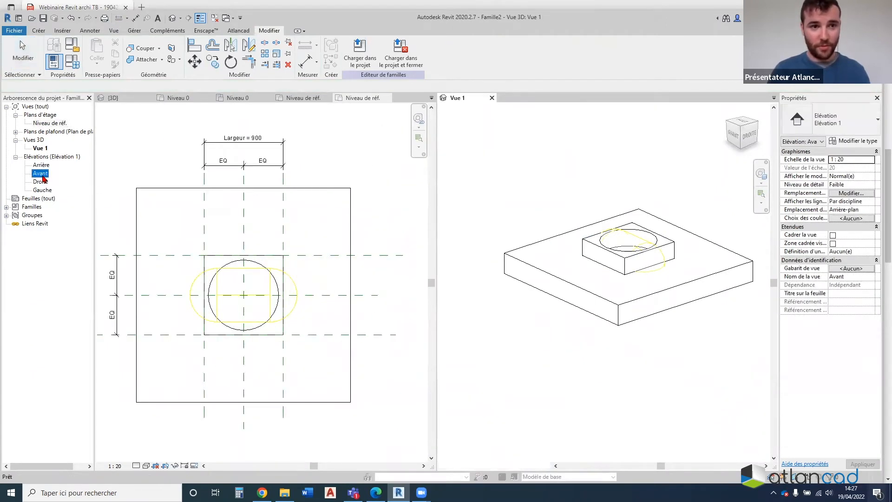
left_click_drag(522, 100, 405, 135)
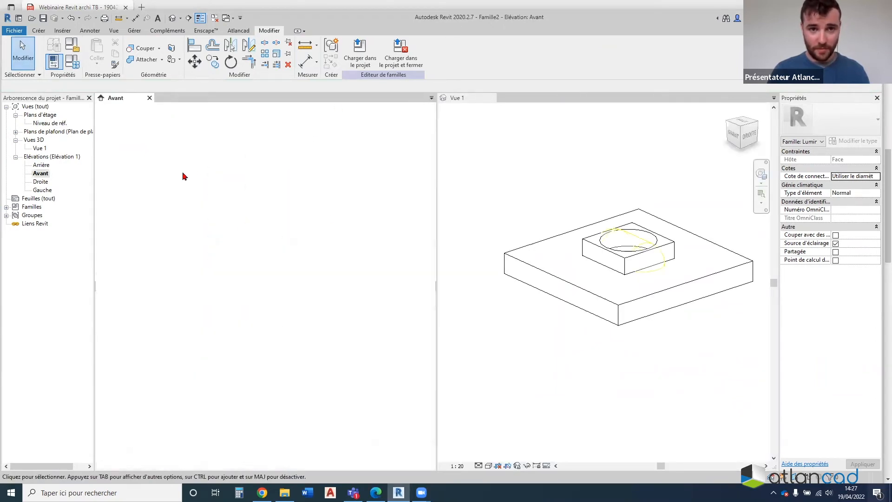
scroll(225, 373, "up", 5)
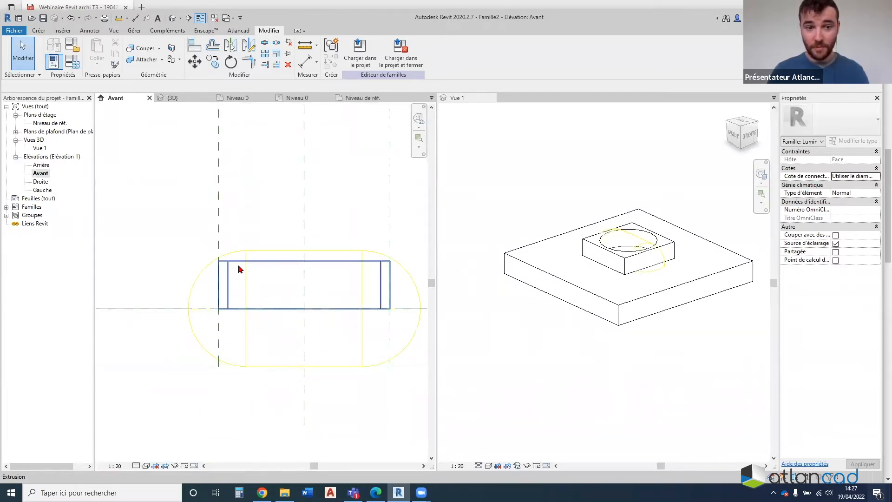
Set the extrusion end of the square body with the circular opening to 10
left_click(244, 267)
scroll(241, 277, "up", 1)
middle_click_drag(225, 251, 146, 241)
scroll(339, 299, "down", 4)
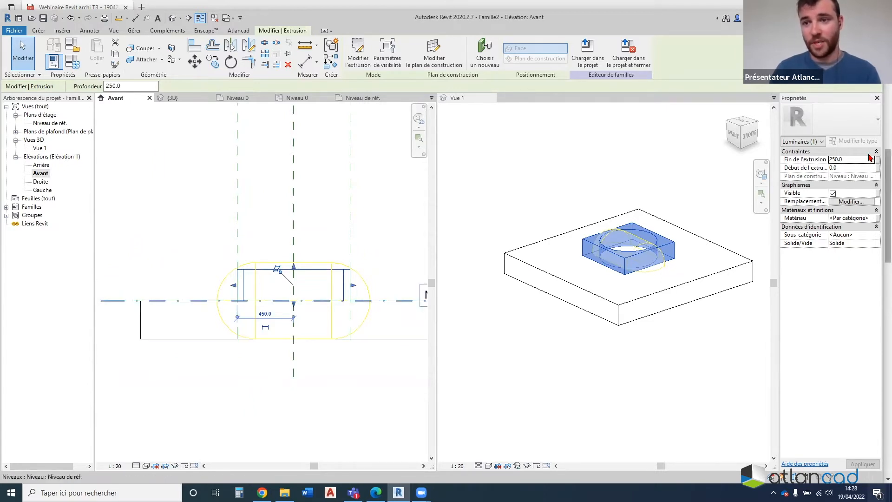
left_click(847, 159)
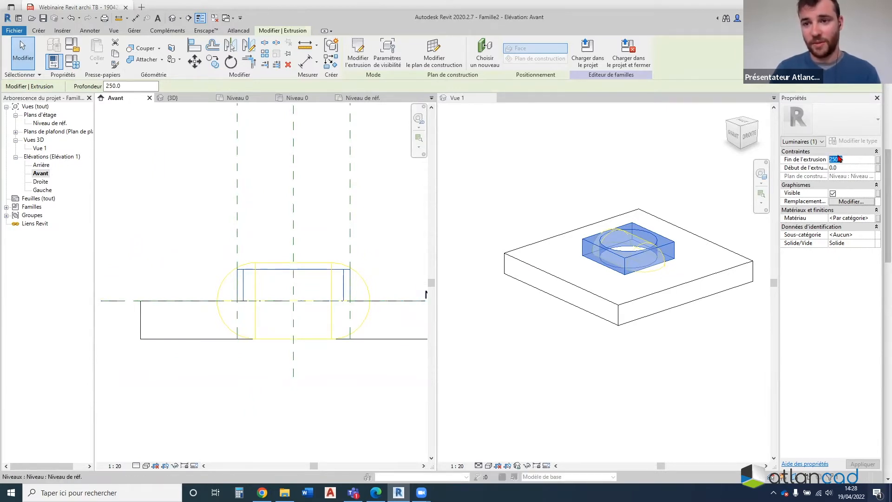
type("10.0")
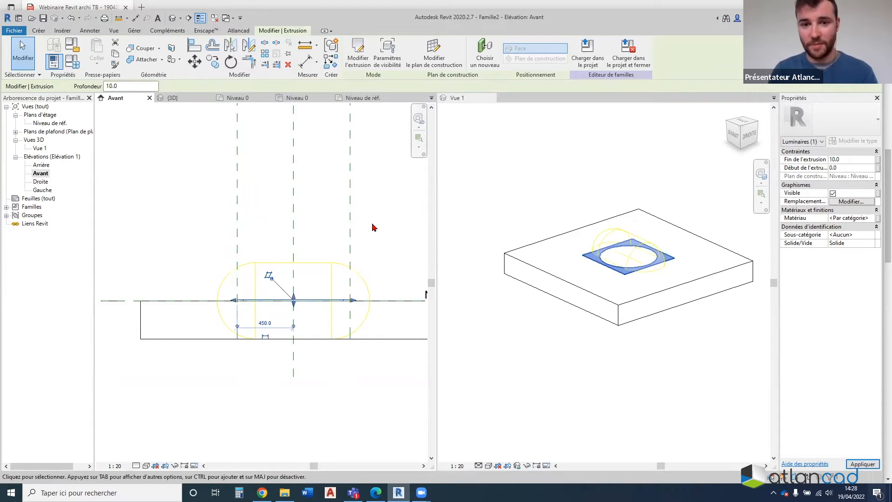
left_click(391, 228)
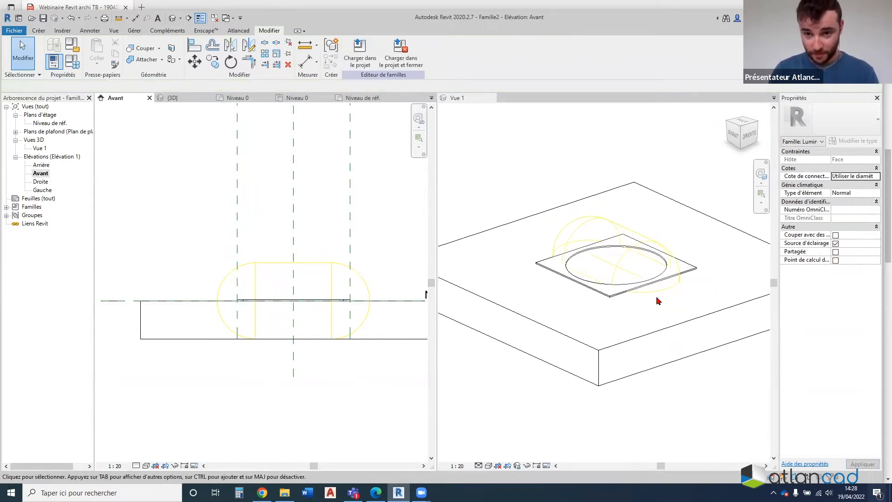
Examine the thin square plate and its extrusion limits relative to the host face in the Avant elevation
scroll(335, 302, "up", 3)
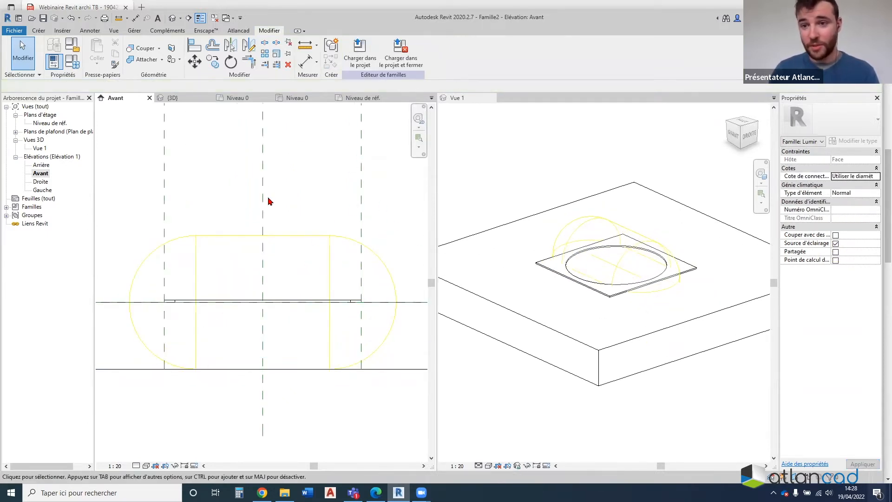
scroll(230, 288, "up", 2)
left_click(225, 314)
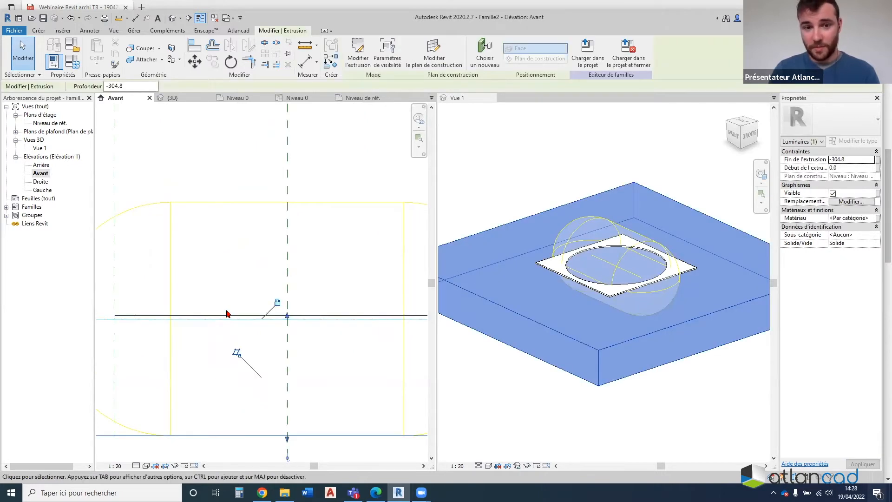
left_click(225, 311)
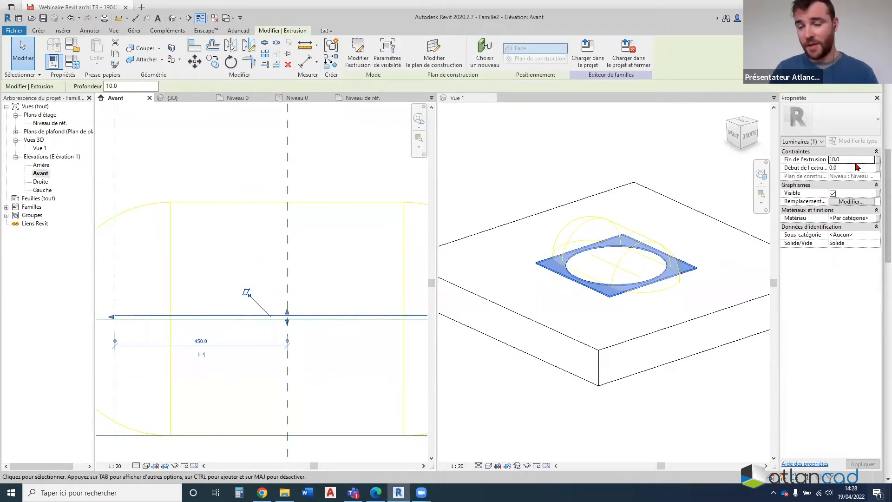
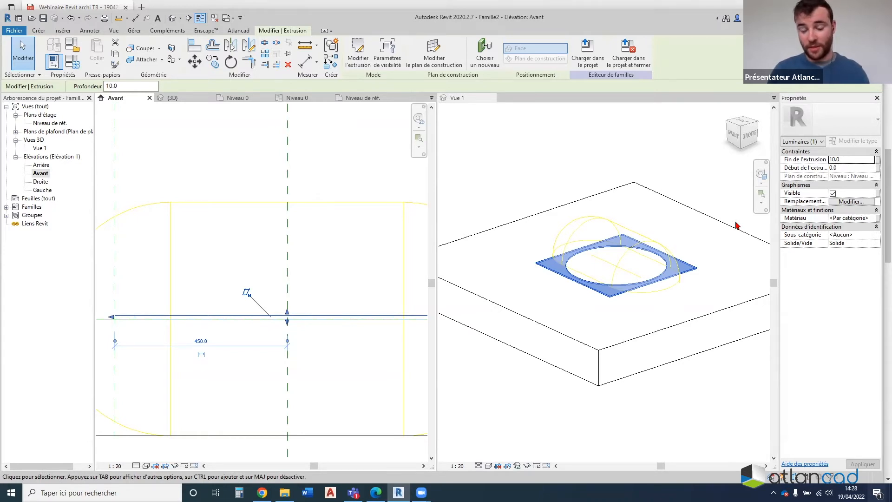
scroll(243, 264, "down", 6)
scroll(129, 238, "up", 4)
left_click(171, 245)
scroll(227, 340, "up", 3)
scroll(249, 329, "up", 2)
scroll(264, 313, "down", 5)
scroll(263, 321, "up", 5)
scroll(265, 323, "down", 8)
scroll(333, 327, "up", 1)
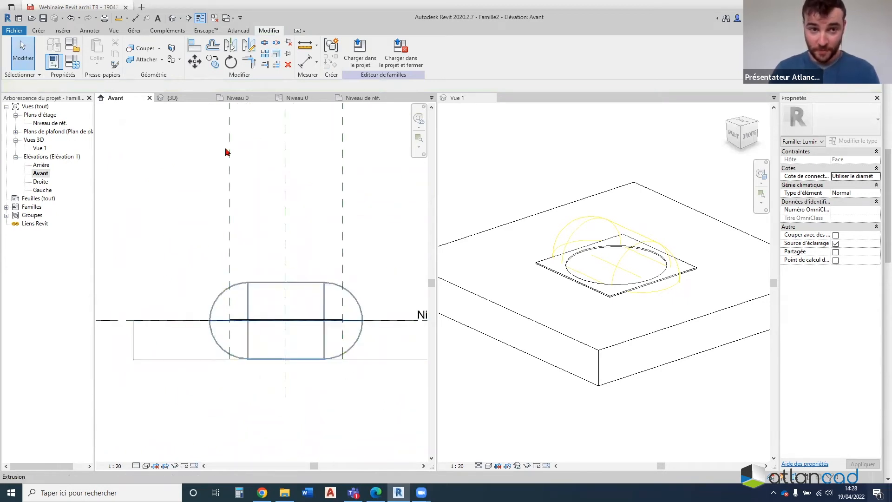
Close the test2.rfa reference-level plan and display the Niveau de réf. plan of Famille2 around the plate and light source
left_click(363, 98)
scroll(315, 301, "down", 3)
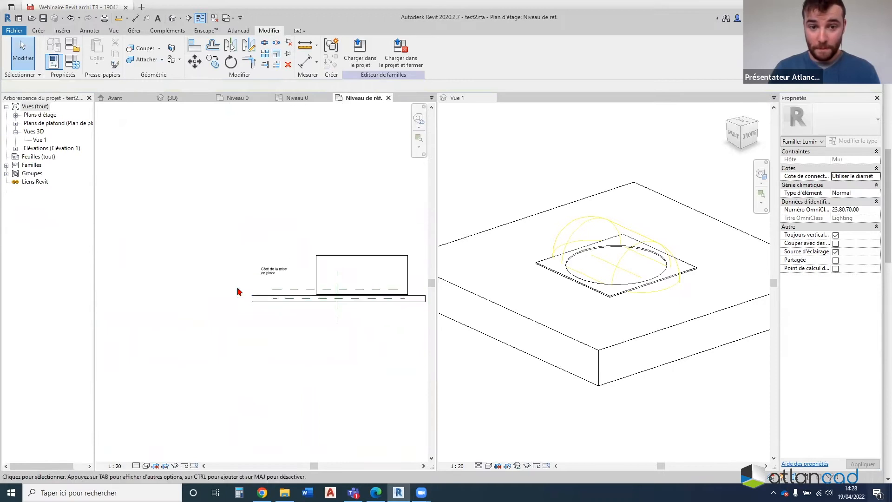
left_click(387, 98)
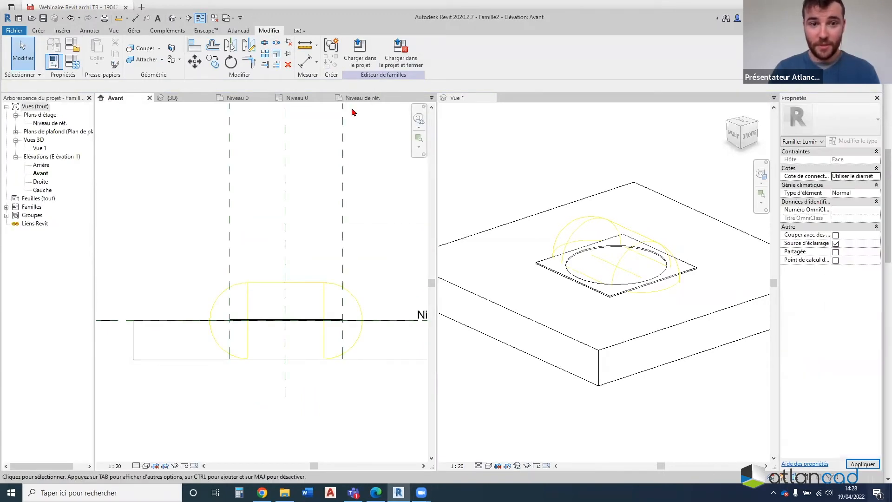
left_click(366, 99)
scroll(191, 334, "up", 2)
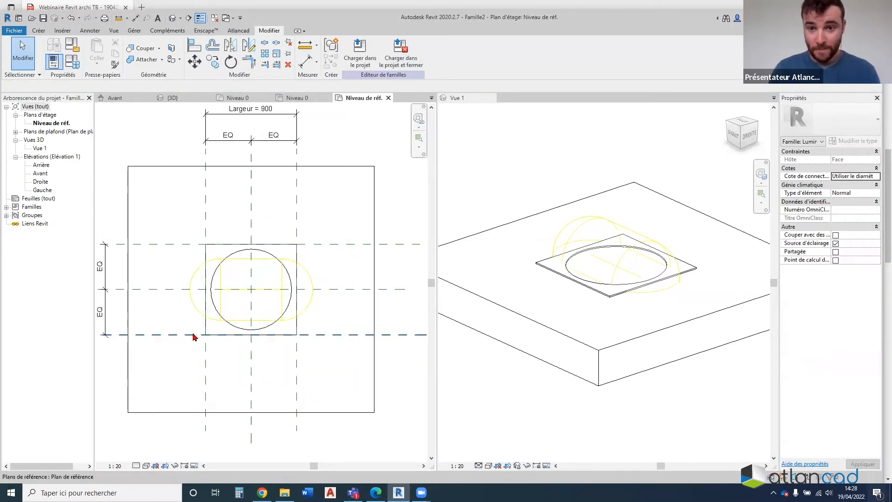
scroll(232, 255, "up", 2)
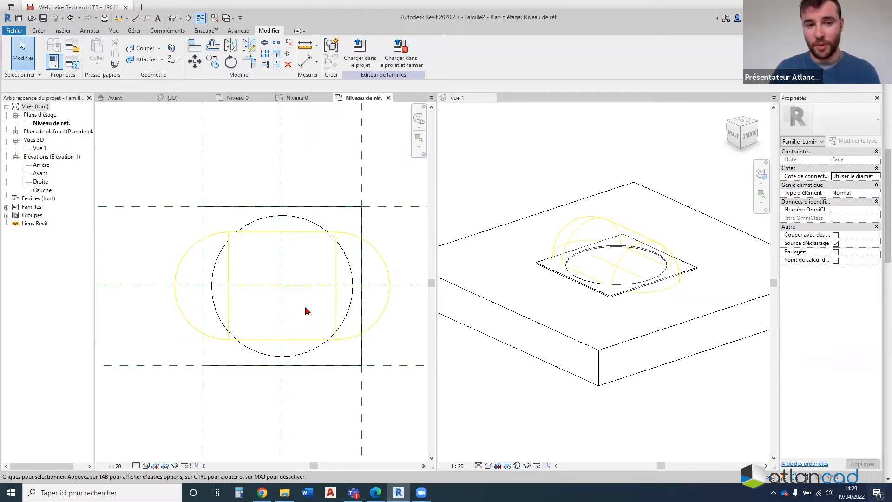
scroll(276, 285, "down", 3)
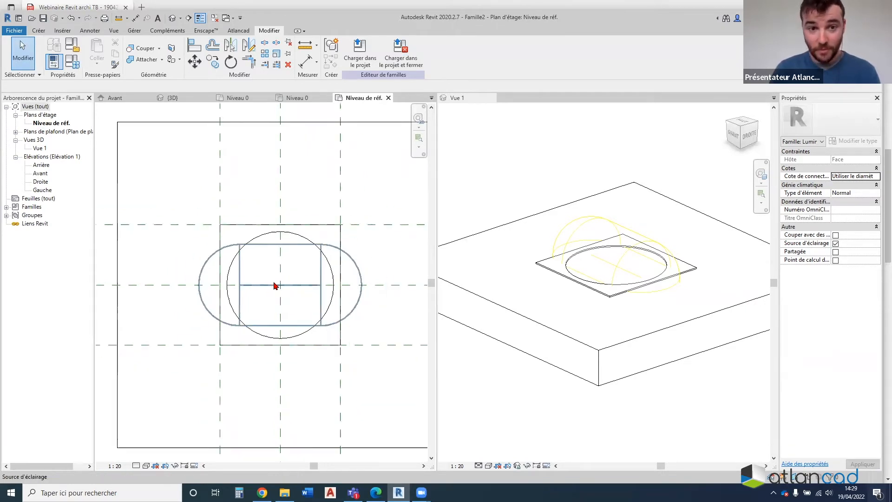
scroll(270, 297, "up", 2)
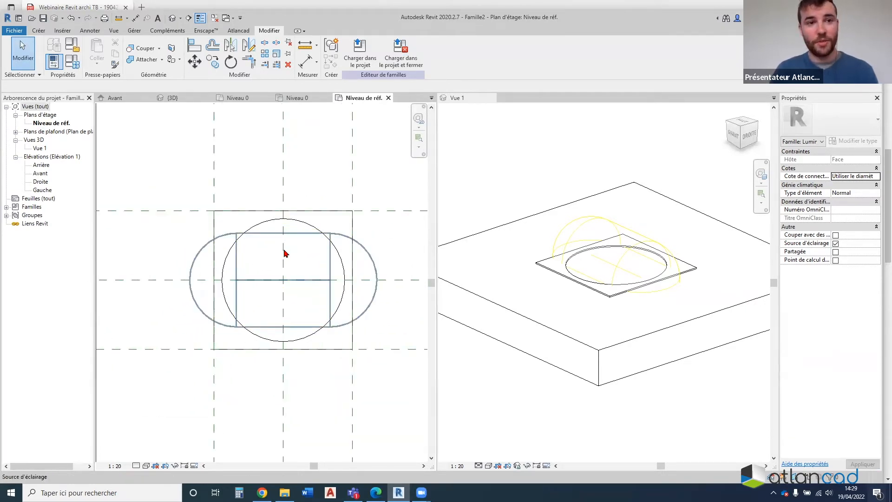
Bring the Avant elevation back beside the Vue 1 3D view, framed on the plate and light source
left_click(44, 32)
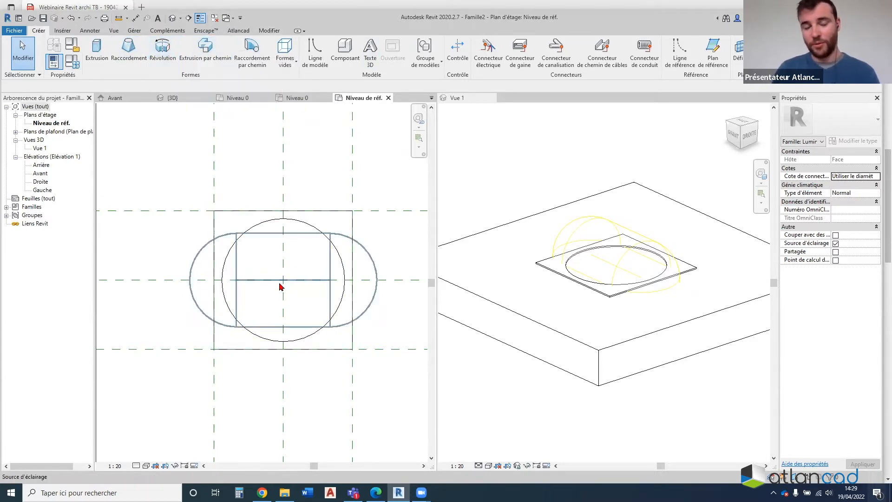
left_click(111, 97)
left_click(128, 97)
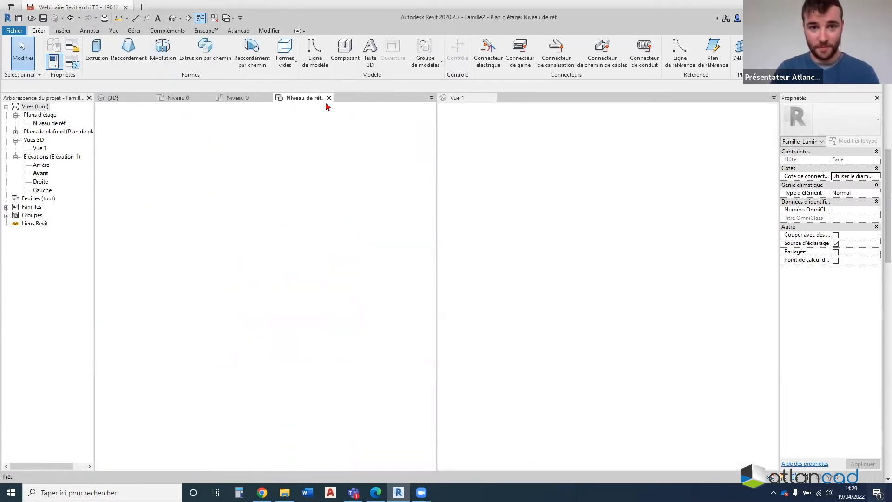
left_click_drag(326, 104, 104, 97)
scroll(207, 316, "down", 2)
scroll(232, 339, "up", 4)
scroll(274, 320, "up", 1)
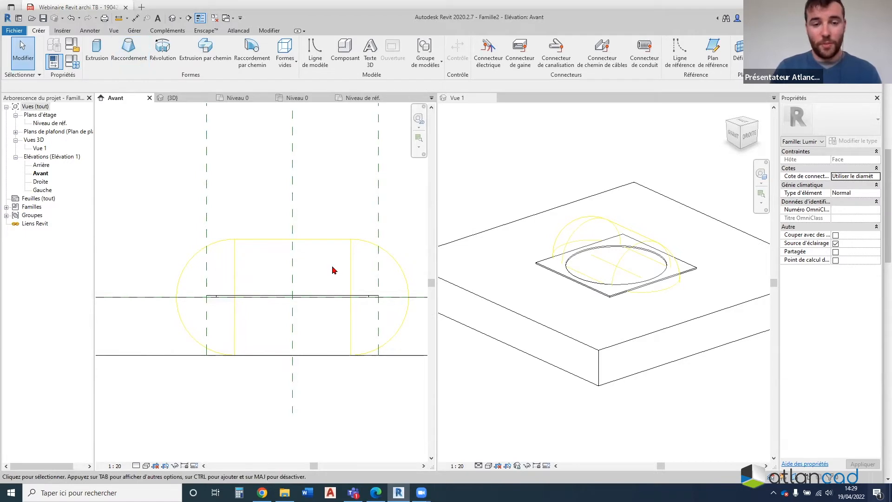
Set the visual style of the Avant elevation to Image filaire
left_click(136, 466)
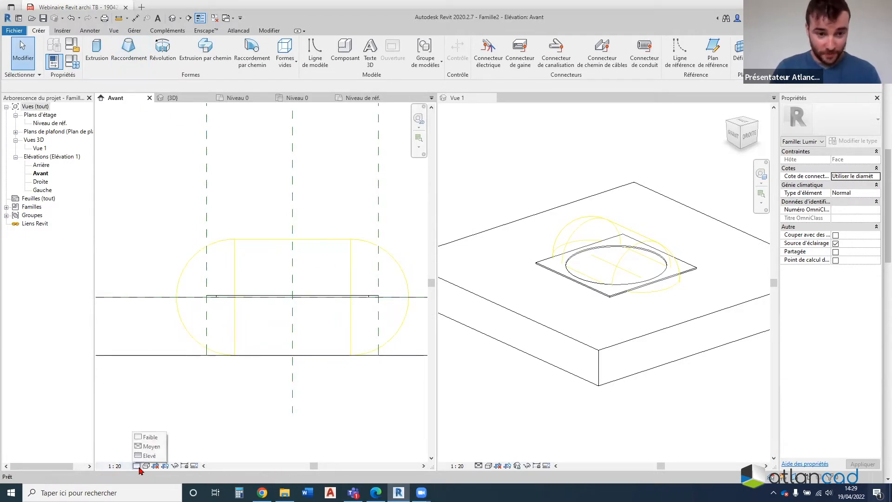
left_click(145, 466)
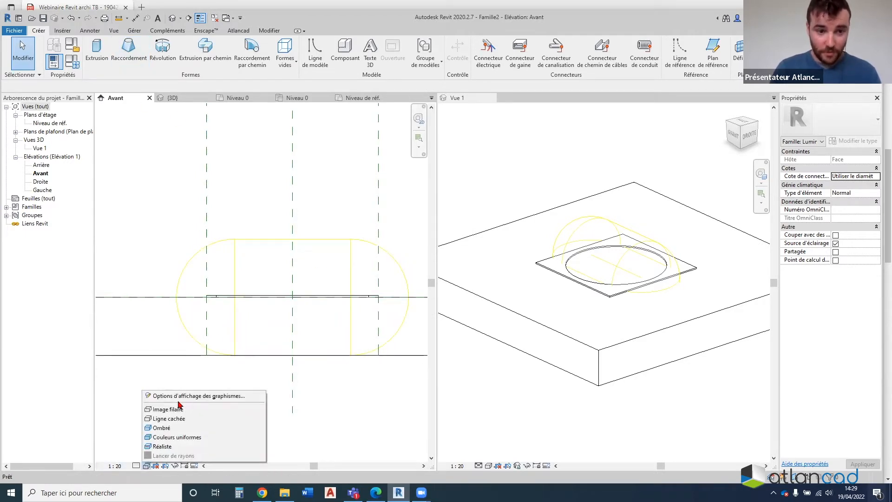
left_click(158, 415)
scroll(338, 298, "up", 3)
scroll(309, 367, "down", 1)
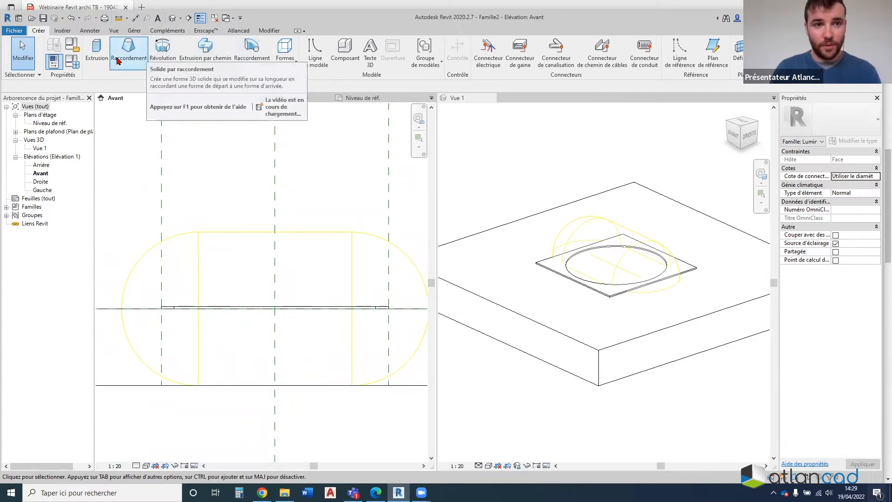
Start a revolution, pick the vertical centre reference plane as its rotation axis, and check the axis in 3D
left_click(162, 59)
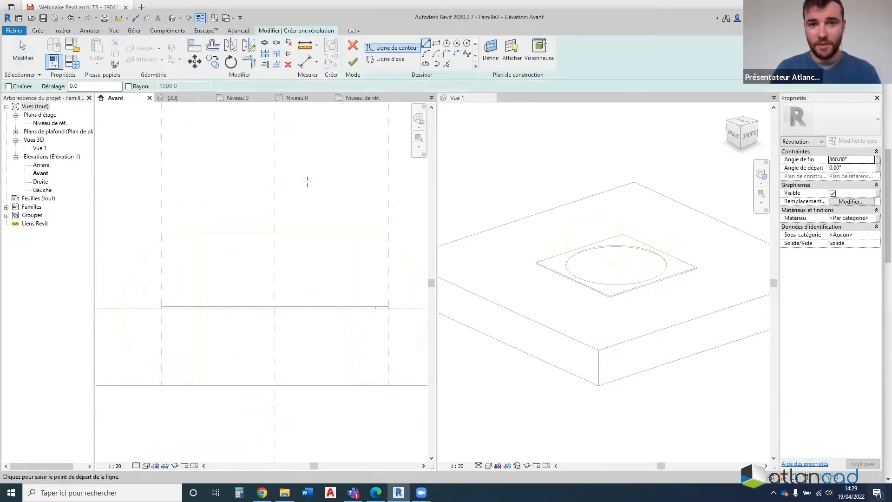
left_click(389, 59)
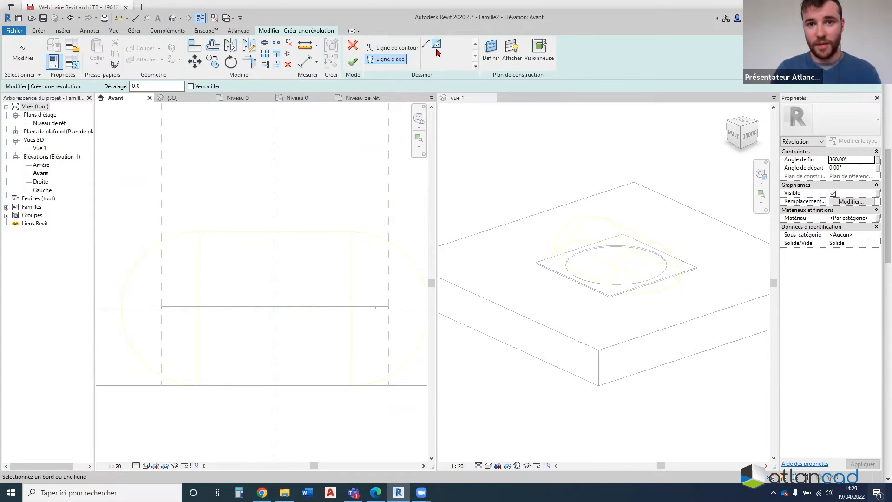
left_click(274, 162)
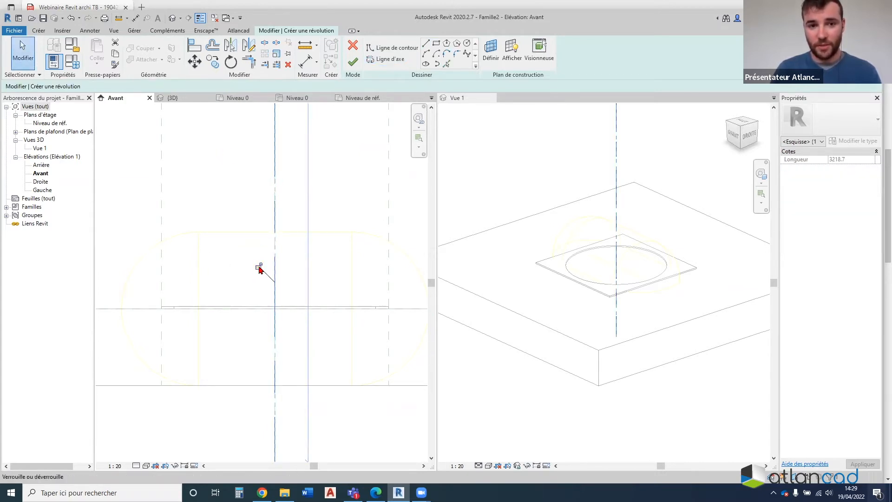
left_click(588, 293)
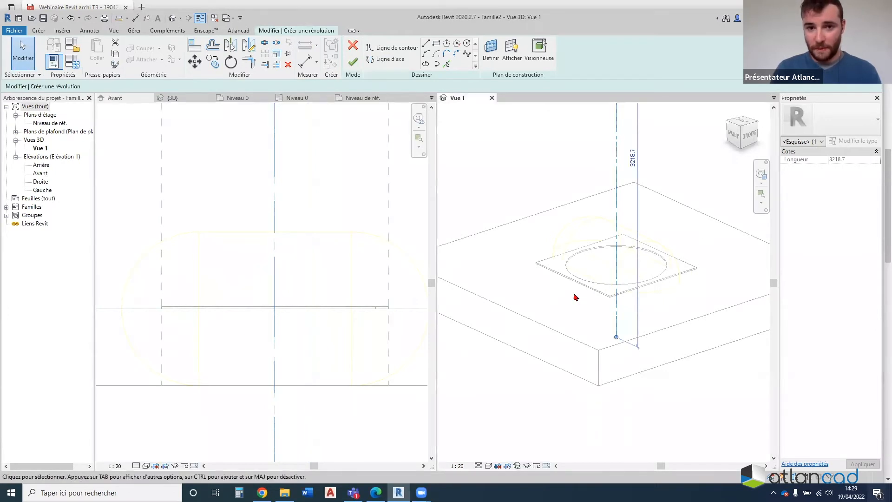
middle_click_drag(642, 330, 575, 335, "shift")
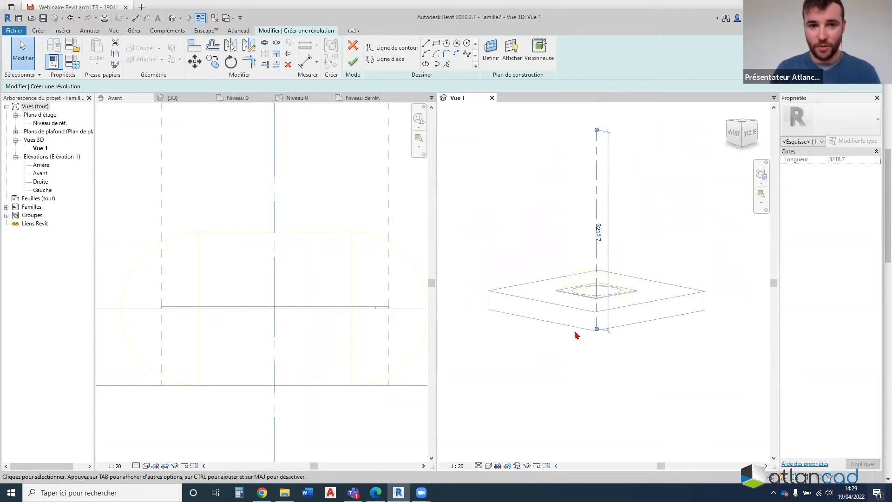
Delete the picked rotation axis from the revolution sketch in the Avant elevation
left_click(201, 243)
key("Escape")
left_click(247, 195)
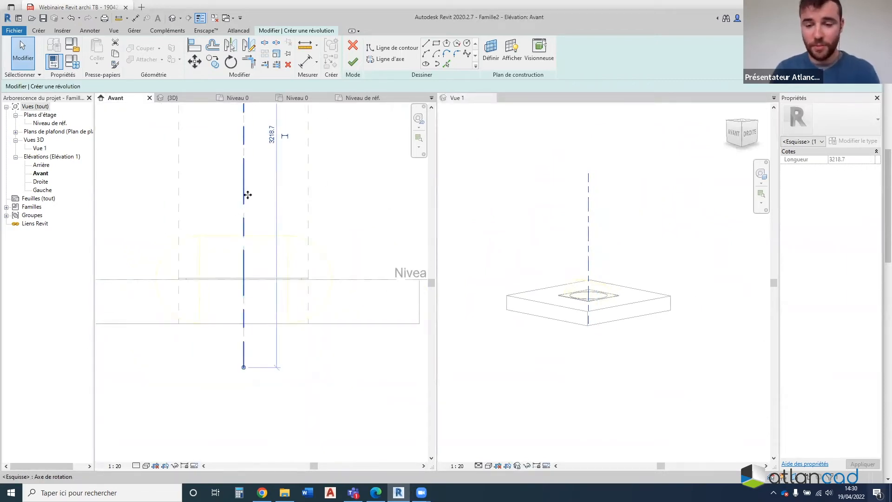
key("Escape")
Pick the vertical centre reference plane as a contour line of the revolution sketch, with Verrouiller enabled
left_click(447, 64)
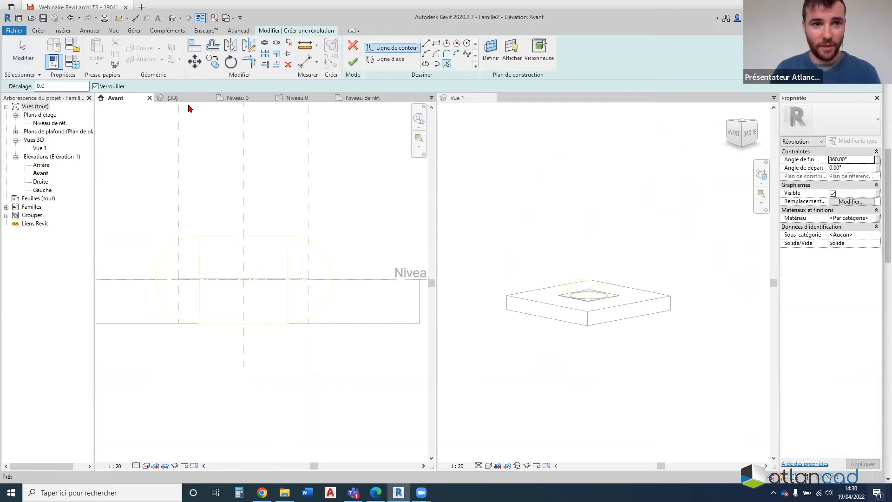
left_click(244, 204)
middle_click_drag(208, 213, 246, 236)
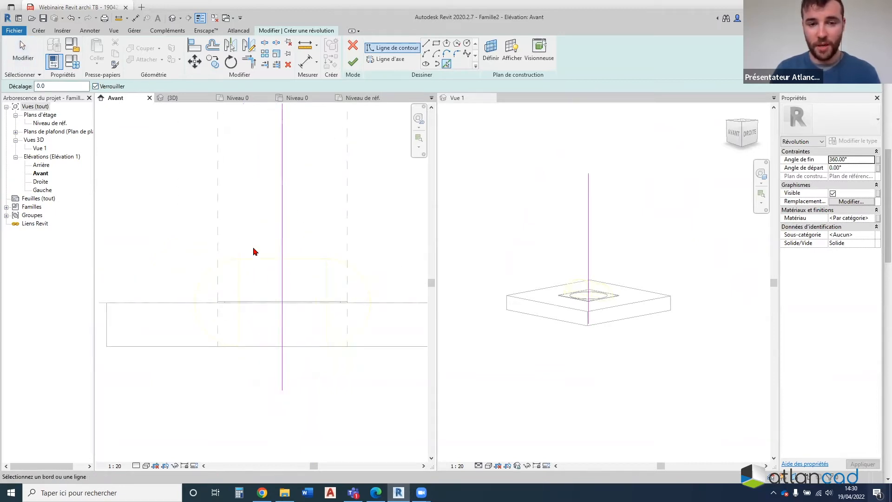
left_click(286, 223)
key("Escape")
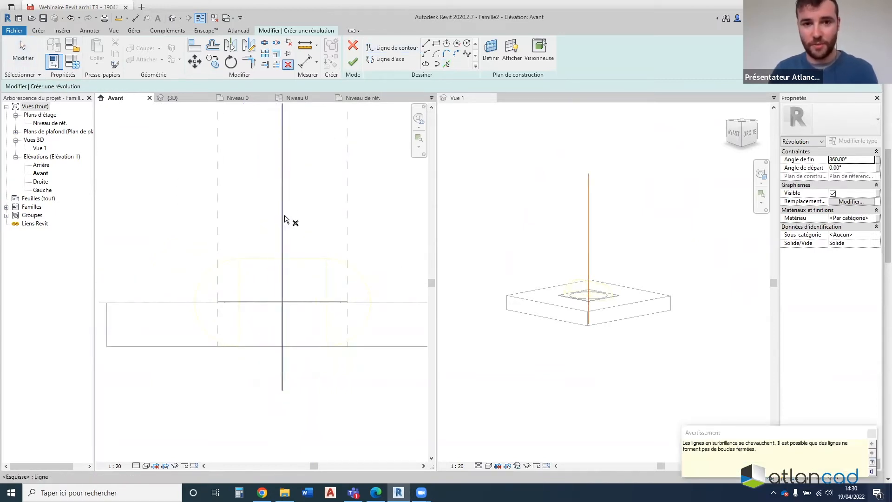
Remove the contour line on the vertical centre reference plane and pick that plane as the revolution's rotation axis
left_click(388, 60)
key("Escape")
left_click(282, 163)
key("Delete")
left_click(390, 59)
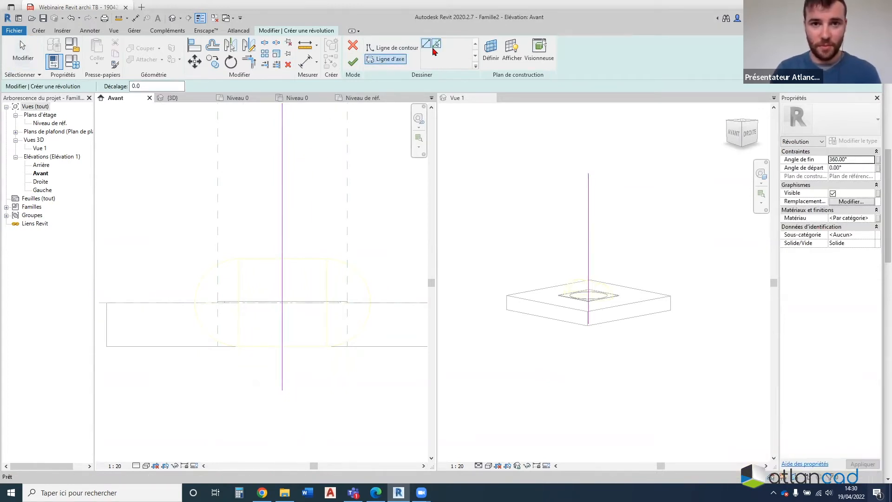
left_click(283, 150)
key("Escape")
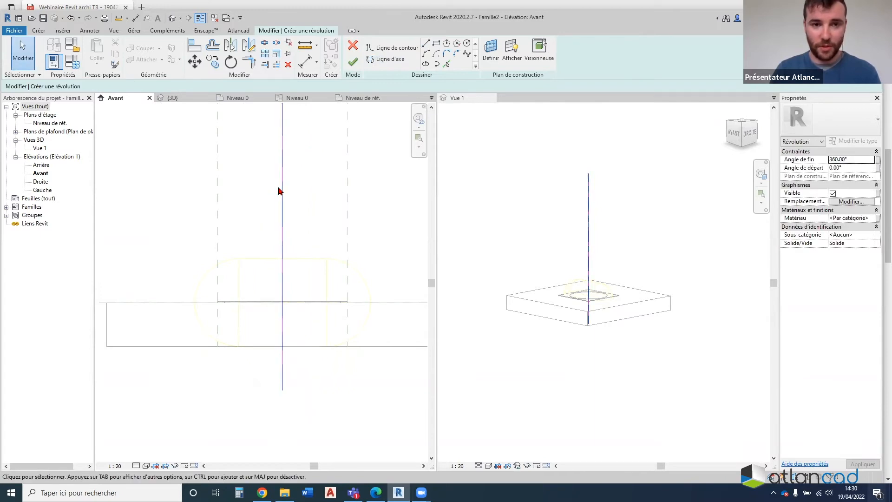
left_click(282, 149)
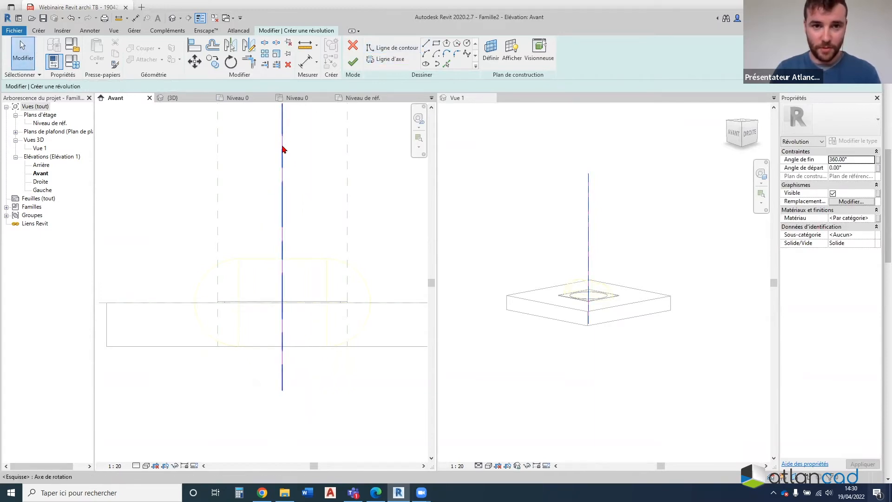
left_click(283, 158)
key("Escape")
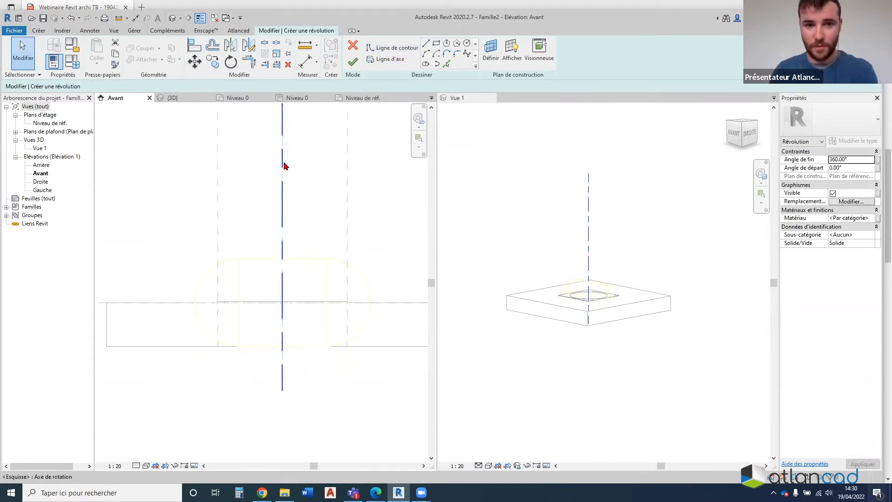
Sketch a quarter-circle contour arc of radius 380, centred on the axis at the plate's upper face and ending on the axis below
scroll(259, 340, "up", 3)
middle_click_drag(293, 302, 254, 302)
scroll(360, 288, "up", 3)
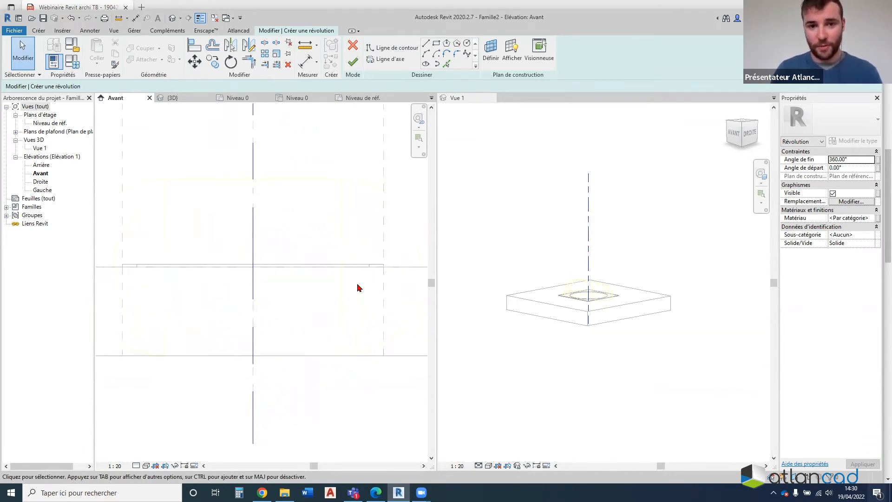
left_click(436, 53)
left_click(219, 258)
left_click(349, 258)
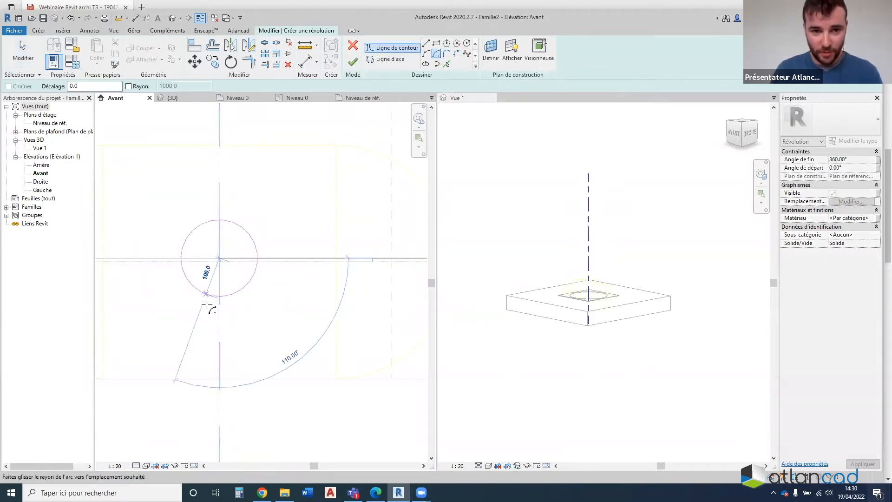
scroll(367, 259, "up", 3)
scroll(366, 259, "down", 1)
scroll(227, 367, "down", 2)
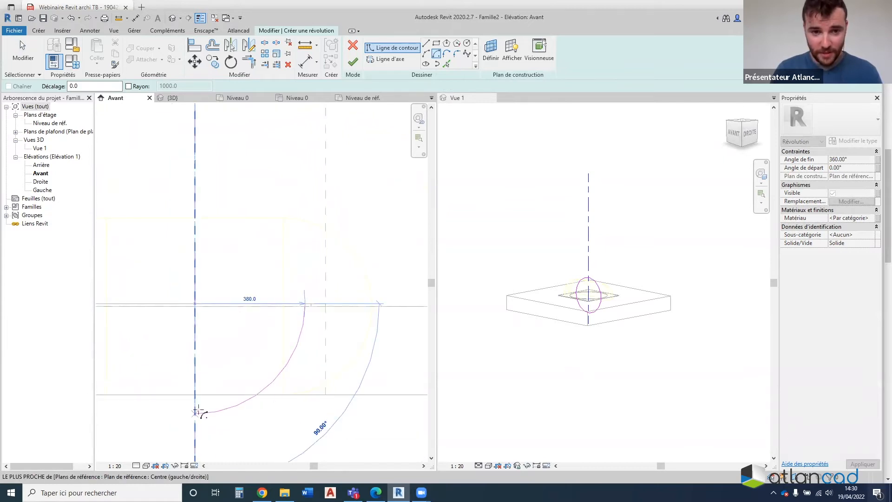
left_click(195, 413)
scroll(198, 412, "up", 1)
key("Escape")
key("Escape")
Draw a vertical contour line 500 long on the rotation axis, from above the plate to below the arc, and lock it
scroll(354, 275, "up", 3)
scroll(334, 272, "up", 2)
scroll(335, 278, "down", 5)
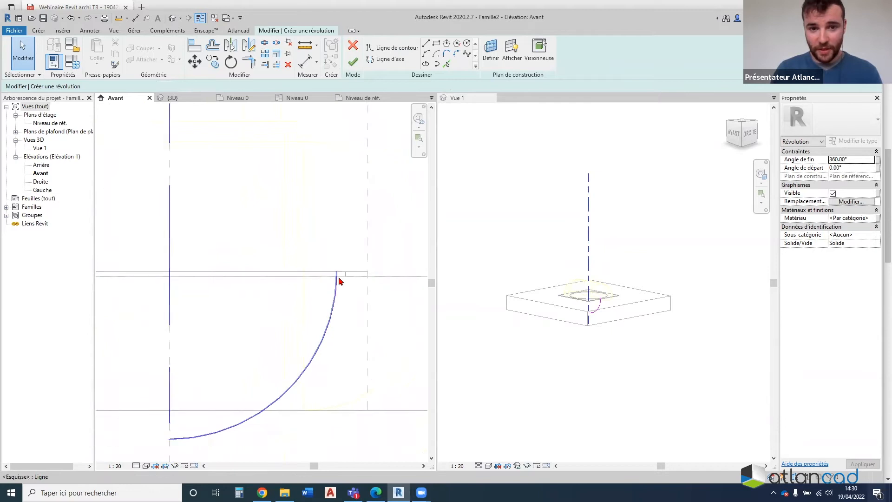
scroll(347, 281, "up", 3)
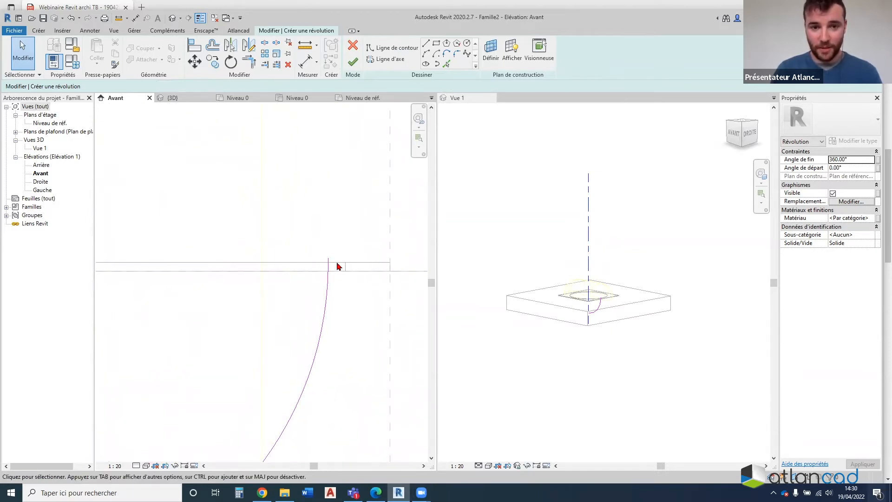
scroll(365, 271, "down", 4)
scroll(349, 285, "up", 3)
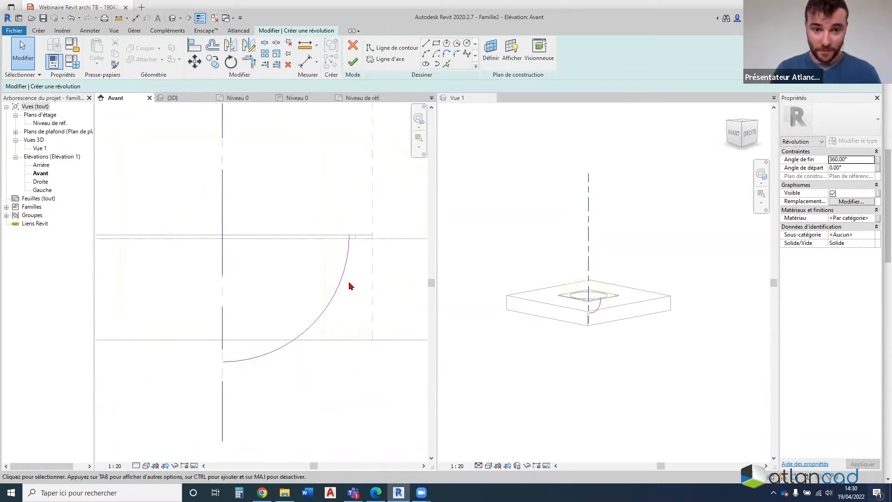
left_click(426, 44)
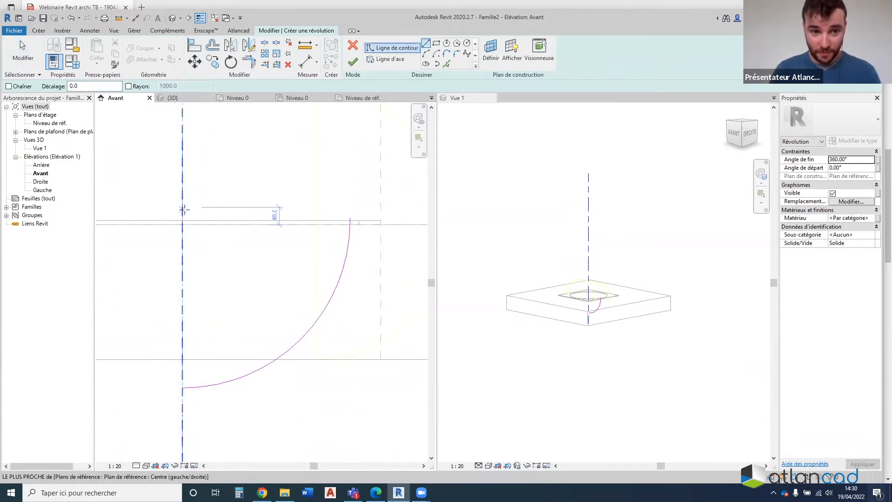
left_click(183, 207)
left_click(183, 426)
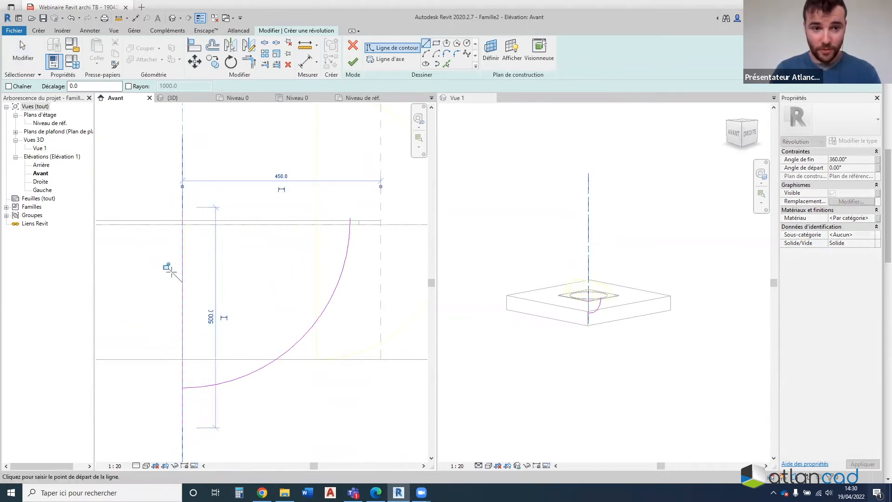
key("Escape")
key("Escape")
Sketch a second concentric quarter arc about 20 inside the first one, from the axis to the plate's upper face
left_click(239, 379)
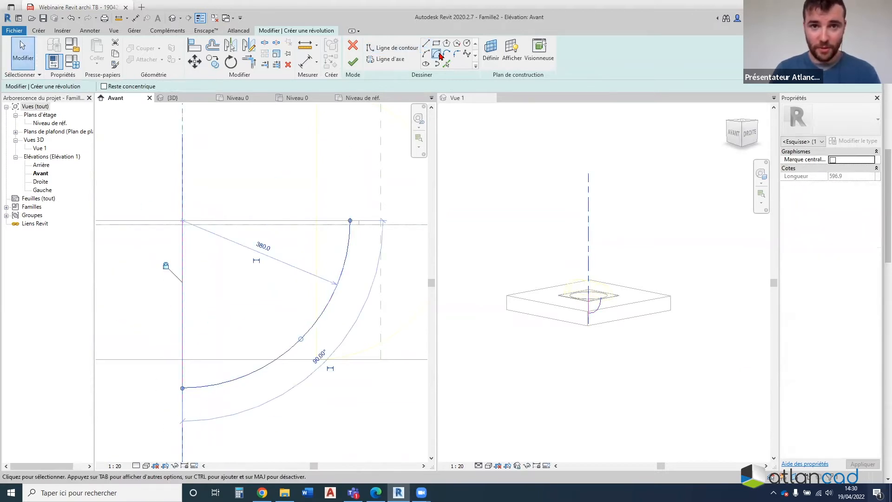
left_click(439, 55)
left_click(182, 221)
left_click(183, 380)
left_click(341, 221)
key("Escape")
key("Escape")
Close both ends of the two arcs with short straight contour lines, one at the plate's upper face and one on the axis
scroll(370, 208, "up", 2)
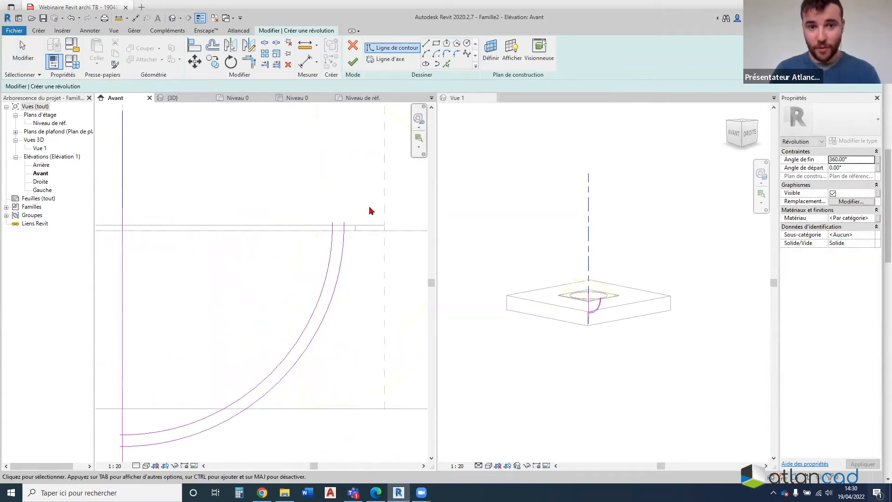
scroll(342, 233, "up", 2)
left_click(426, 43)
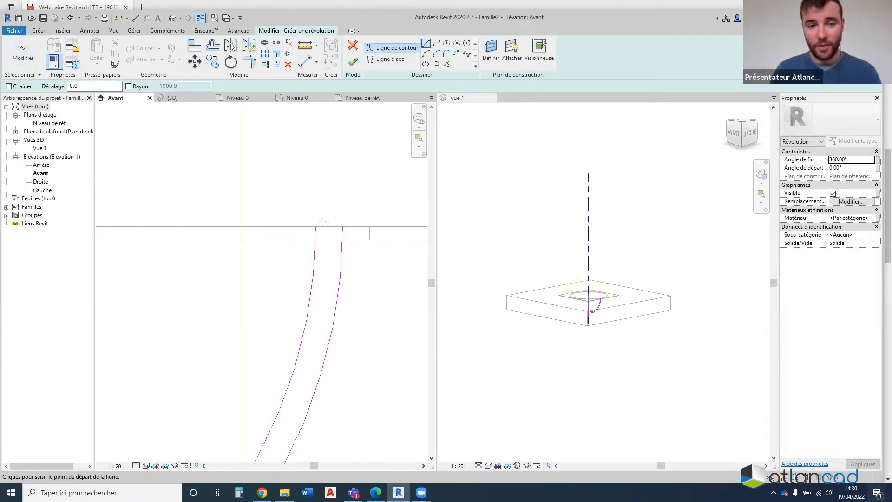
left_click(342, 226)
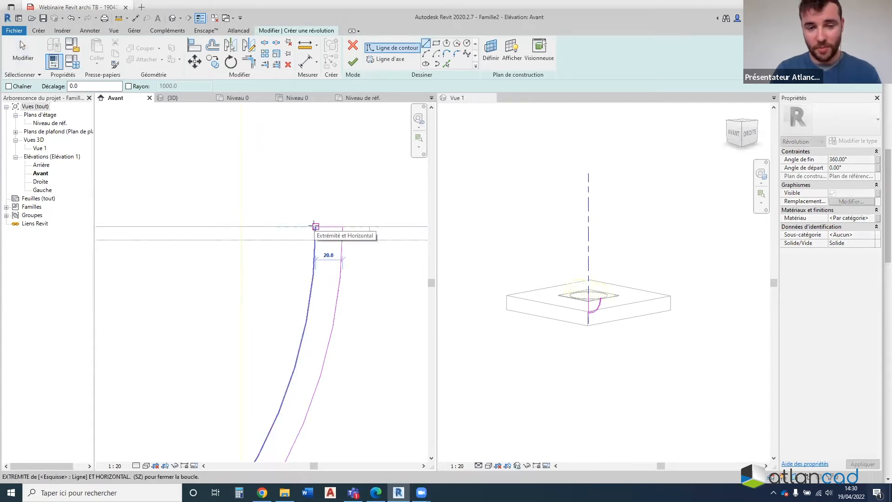
left_click(316, 226)
scroll(333, 194, "down", 4)
scroll(249, 292, "up", 3)
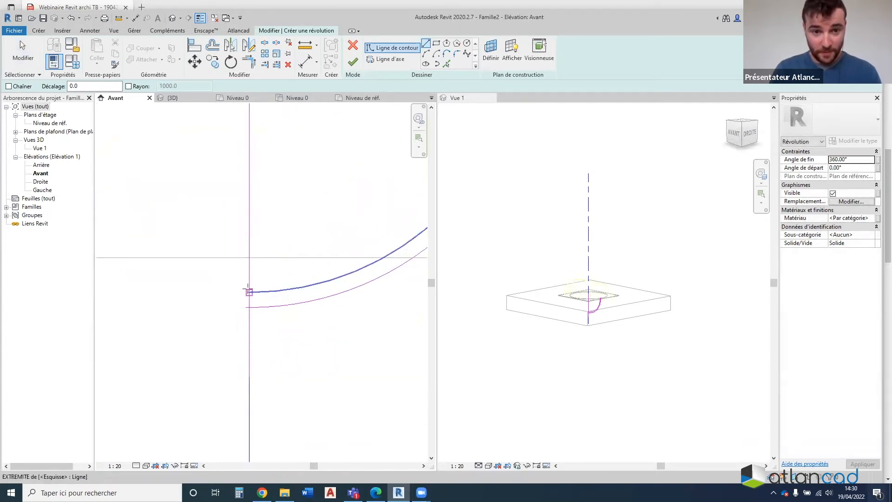
left_click(249, 292)
scroll(248, 300, "up", 3)
left_click(250, 320)
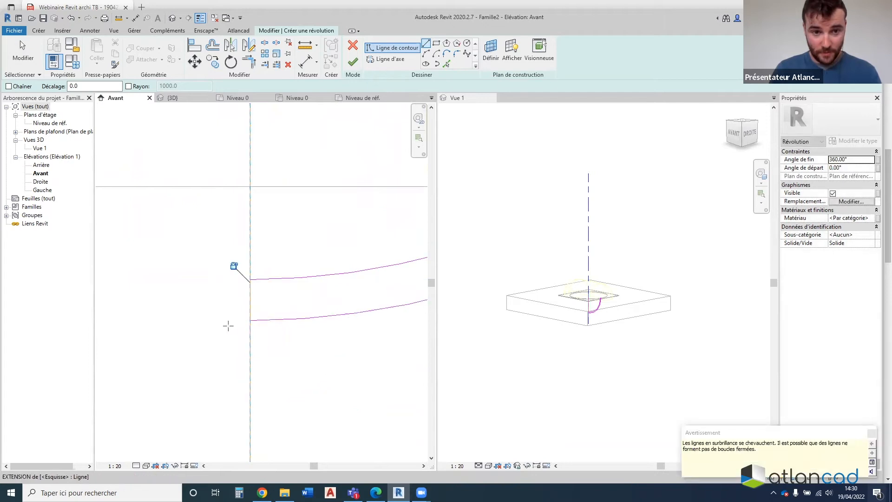
Delete the long vertical contour line on the rotation axis, keeping the short closing line between the arcs
key("Escape")
scroll(228, 326, "down", 3)
left_click(236, 288)
key("Delete")
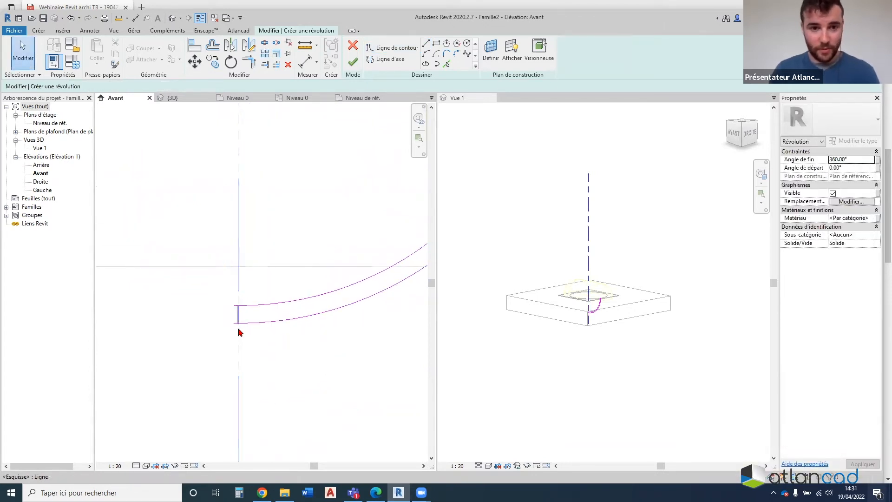
scroll(224, 321, "down", 2)
scroll(237, 313, "up", 1)
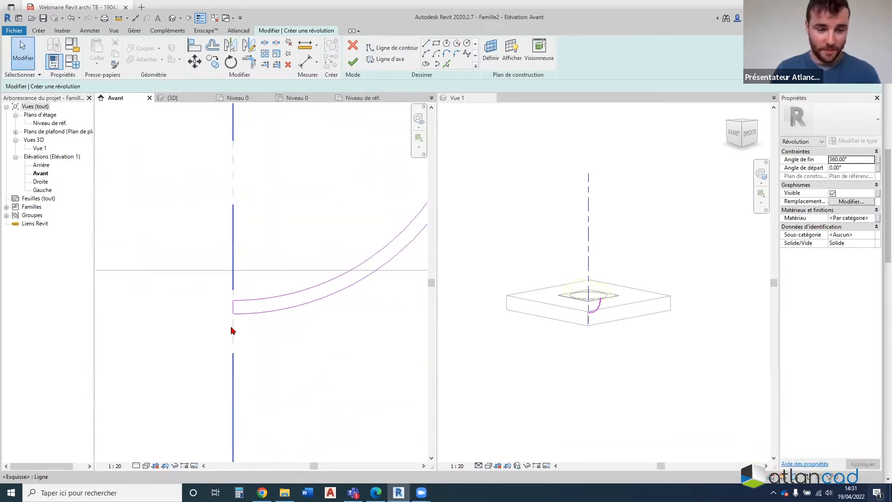
Align the short closing line at the arcs' lower end with the vertical centre reference plane and lock the alignment
scroll(229, 332, "up", 2)
left_click(237, 316)
left_click(237, 285)
left_click(220, 267)
scroll(155, 365, "down", 2)
scroll(231, 295, "up", 2)
scroll(283, 265, "up", 2)
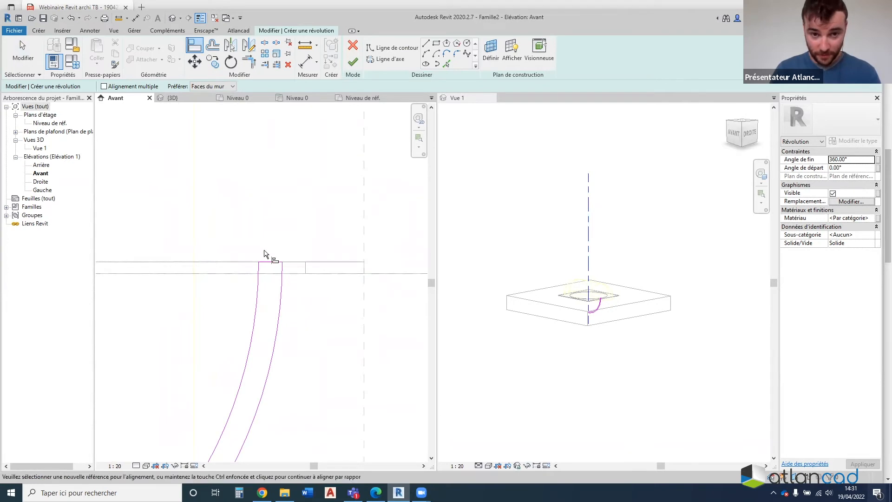
scroll(281, 274, "up", 2)
key("Escape")
key("Escape")
scroll(271, 266, "down", 2)
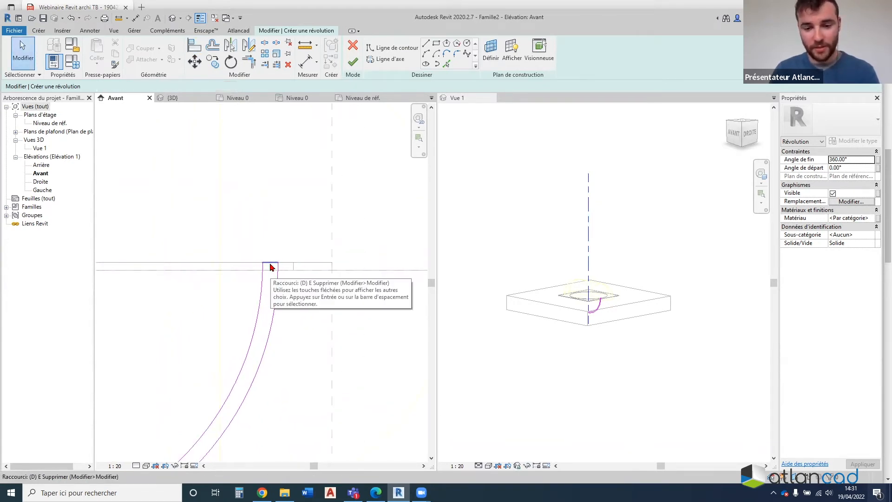
Dimension the profile's upper closing line from the horizontal reference plane with an aligned dimension and lock it
key("d")
key("i")
scroll(270, 266, "down", 4)
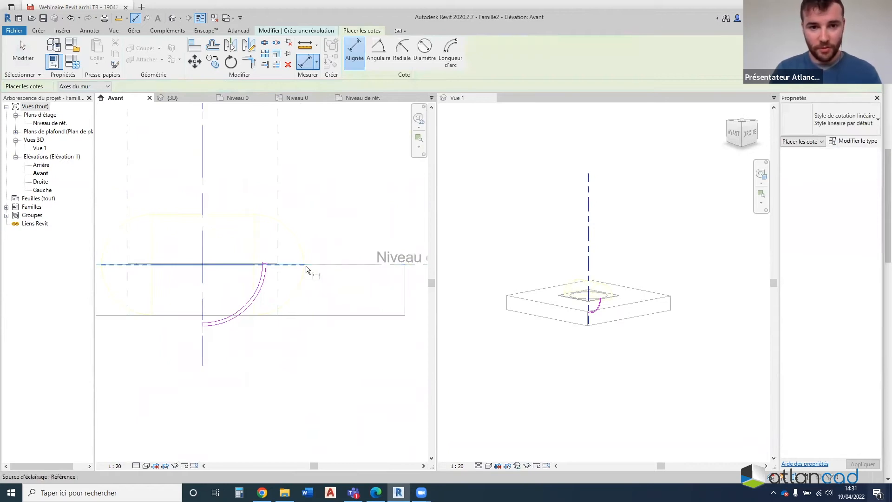
key("Tab")
left_click(419, 267)
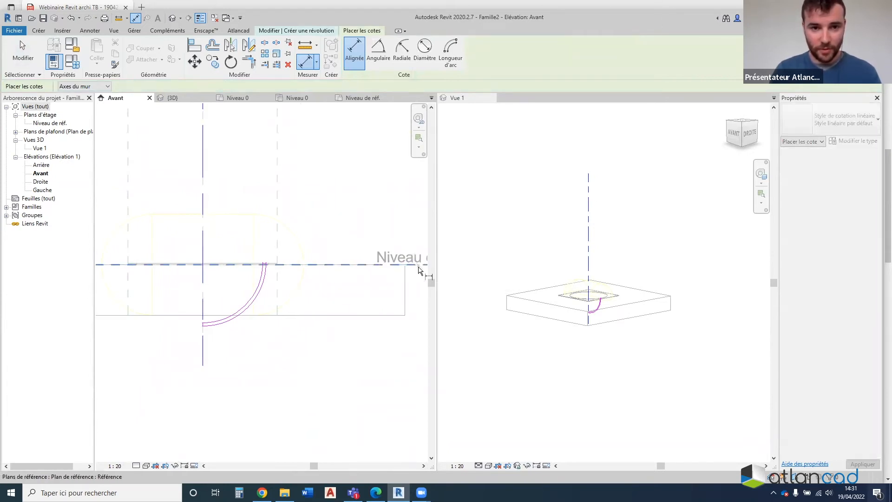
scroll(265, 259, "up", 8)
scroll(144, 287, "down", 6)
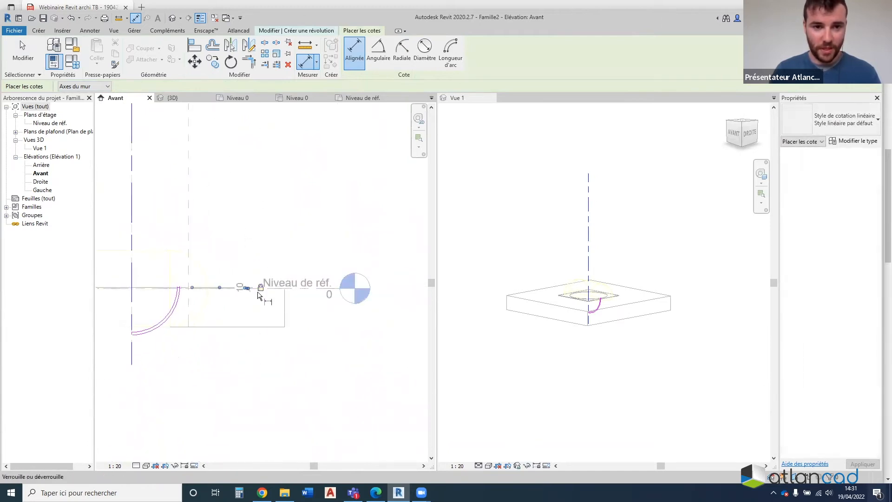
scroll(149, 302, "up", 5)
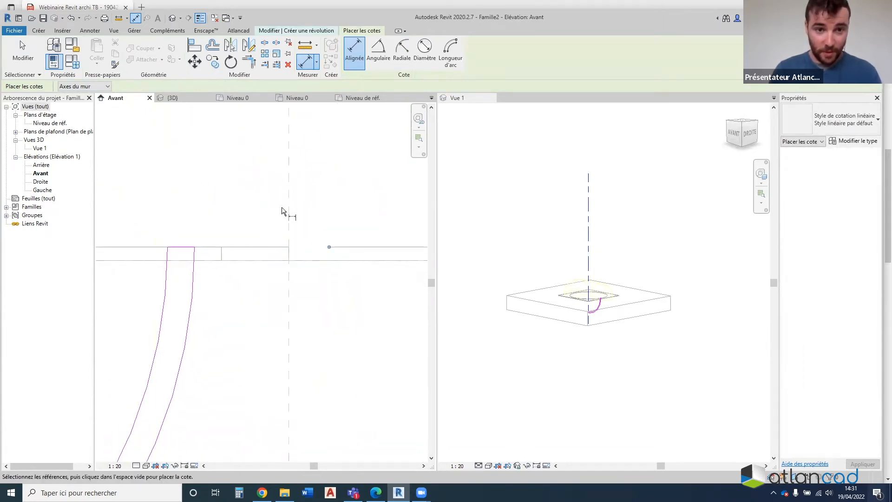
Dimension the upper ends of the outer and inner arcs from the right vertical reference plane and lock both dimensions
left_click(289, 209)
left_click(195, 246)
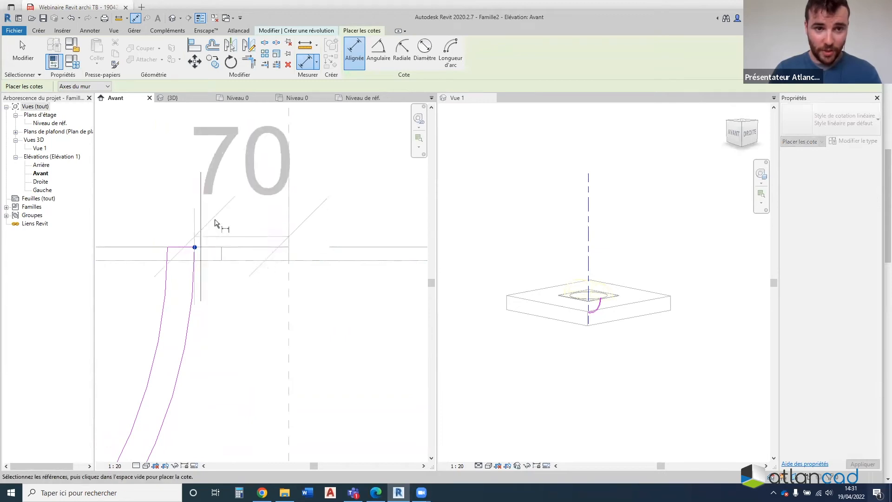
left_click(220, 177)
scroll(265, 311, "down", 5)
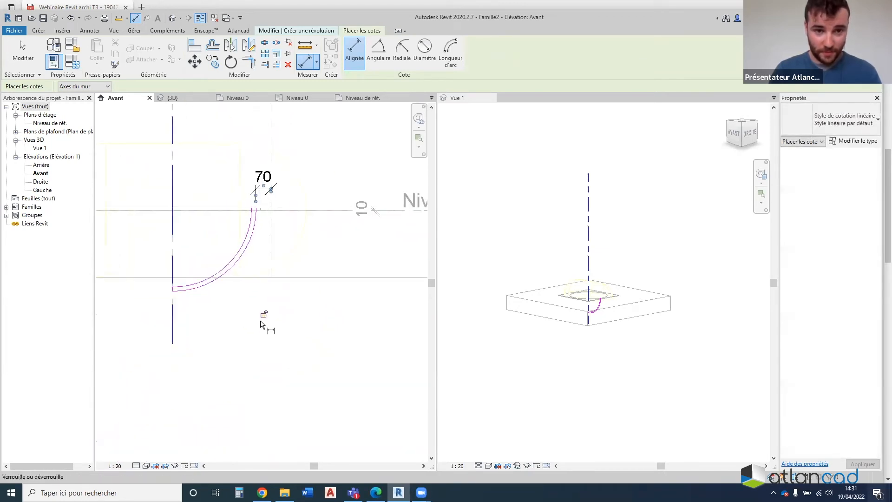
scroll(269, 204, "up", 5)
left_click(219, 222)
left_click(209, 169)
scroll(379, 228, "down", 4)
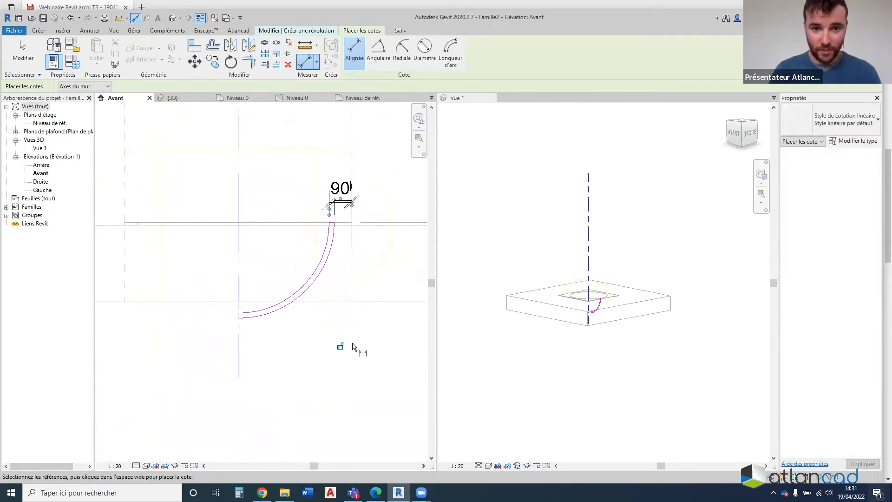
scroll(340, 210, "up", 2)
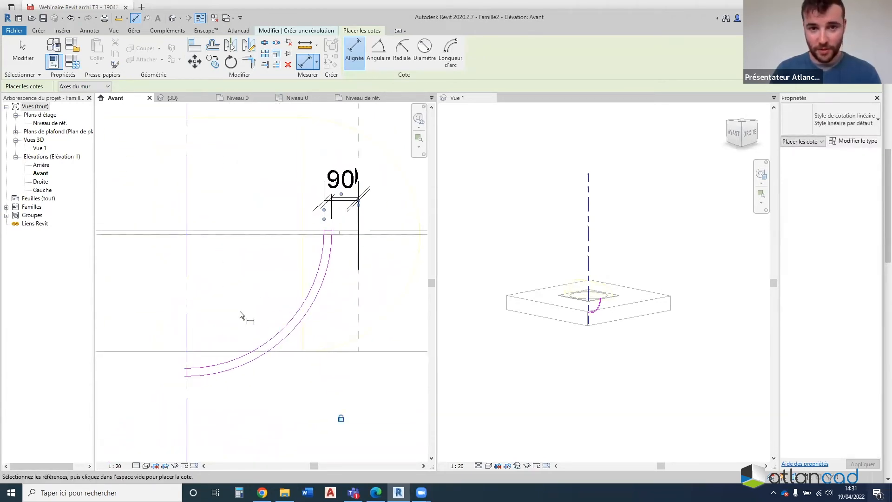
scroll(241, 316, "down", 1)
key("Escape")
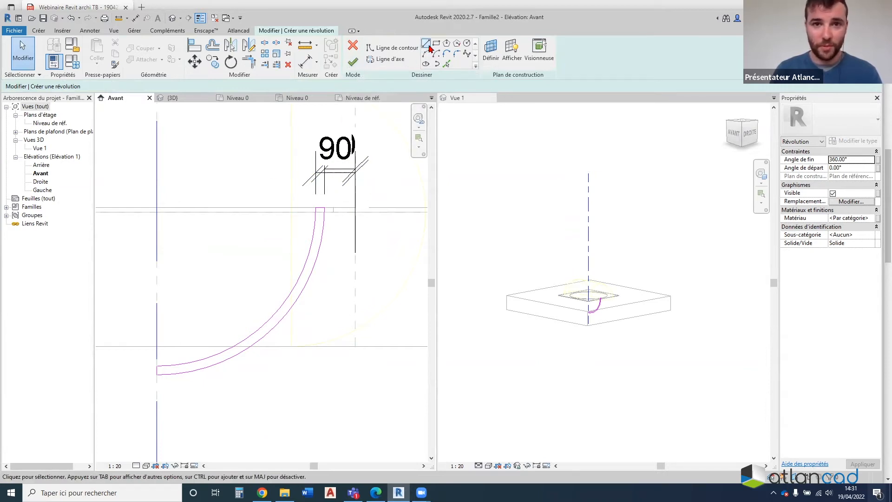
left_click(436, 46)
scroll(171, 361, "up", 2)
left_click(163, 364)
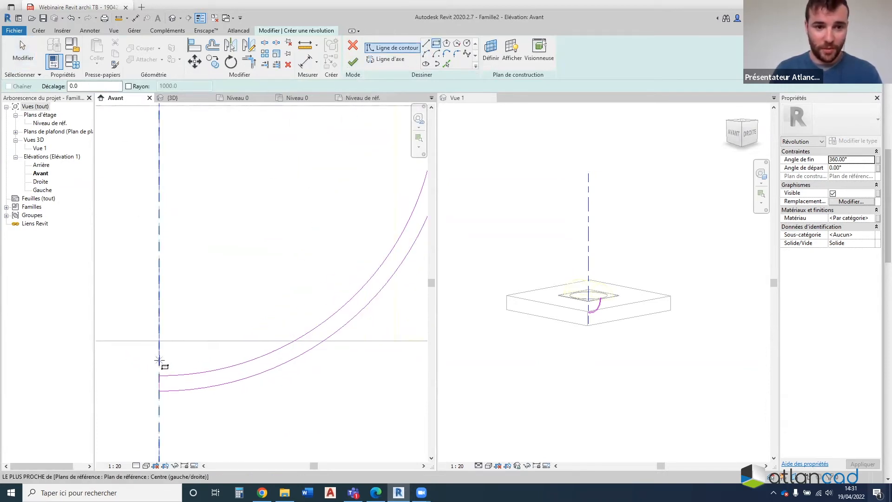
scroll(170, 339, "down", 1)
scroll(172, 331, "down", 1)
key("Escape")
Draw a contour circle of radius about 100 centred on the rotation axis, inside the curved shell profile
scroll(168, 348, "up", 2)
left_click(467, 43)
scroll(168, 297, "down", 2)
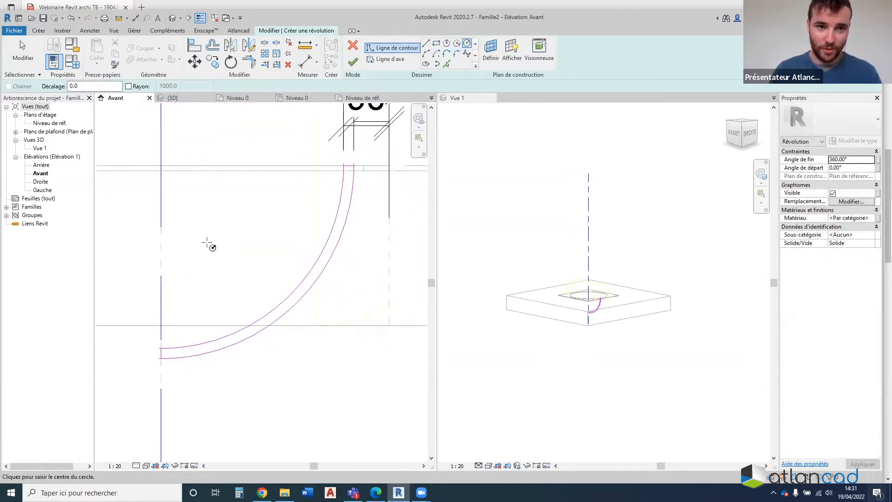
left_click(161, 274)
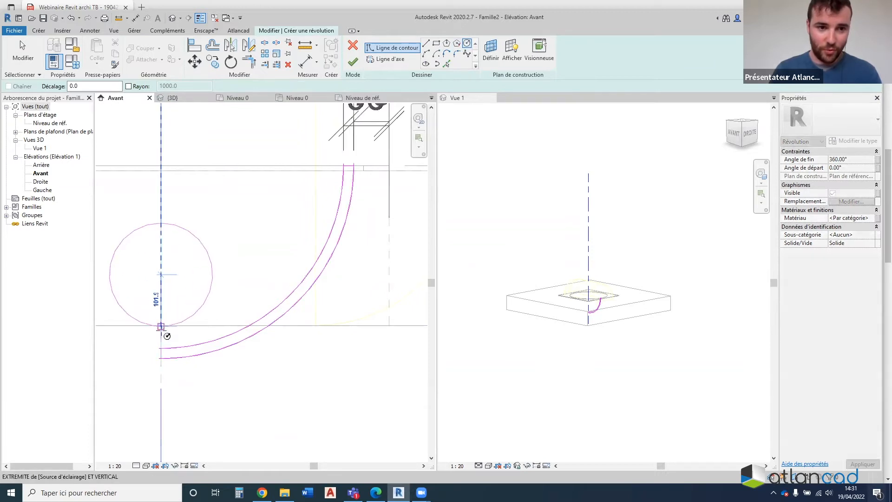
left_click(213, 301)
key("Escape")
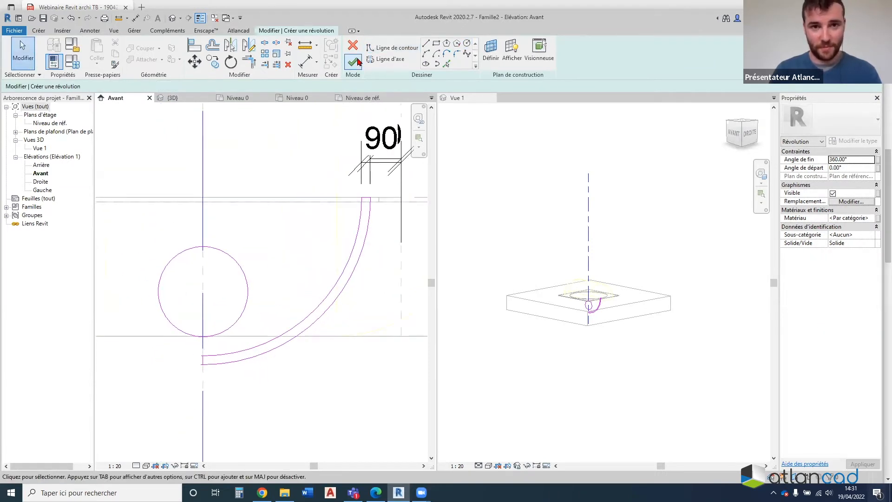
Draw a vertical contour line along the rotation axis, from above the circle through it to the inner arc's lower end
left_click(426, 43)
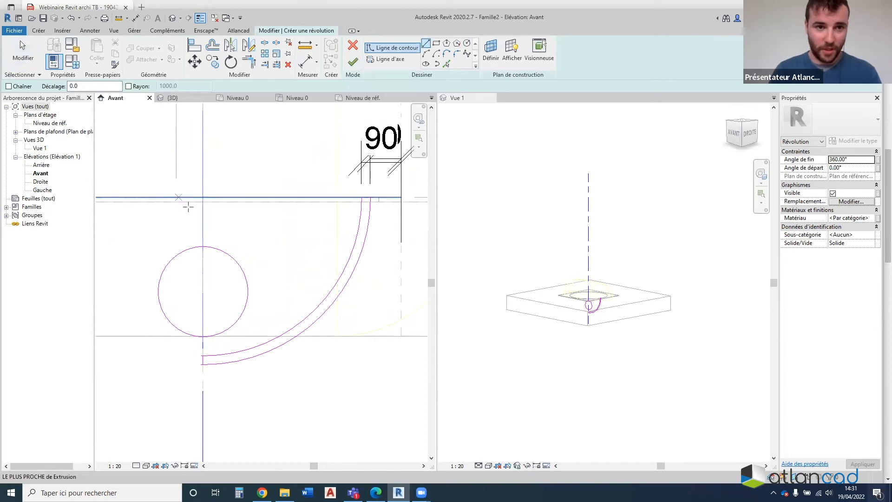
left_click(202, 215)
left_click(203, 355)
key("Escape")
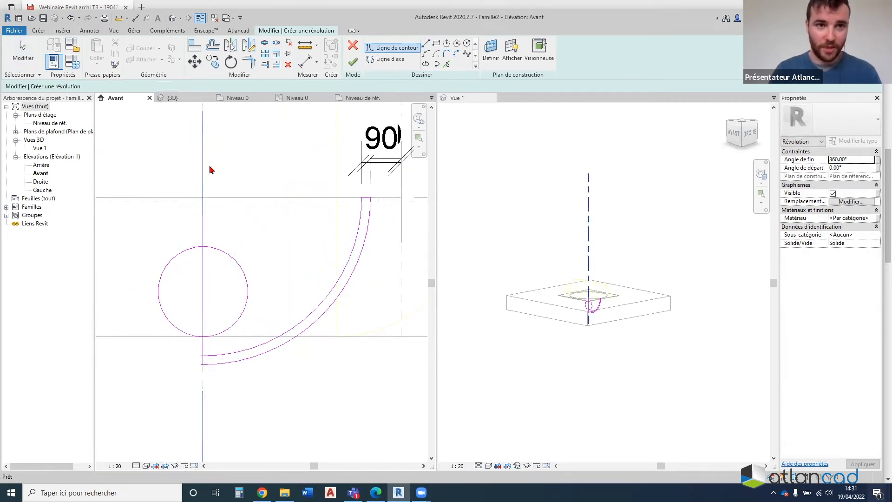
Split the small circle and trim it against the vertical axis into a closed half circle, and finish the revolve sketch
key("s")
key("l")
left_click(169, 263)
key("t")
key("r")
left_click(207, 246)
left_click(220, 333)
key("Escape")
left_click(353, 62)
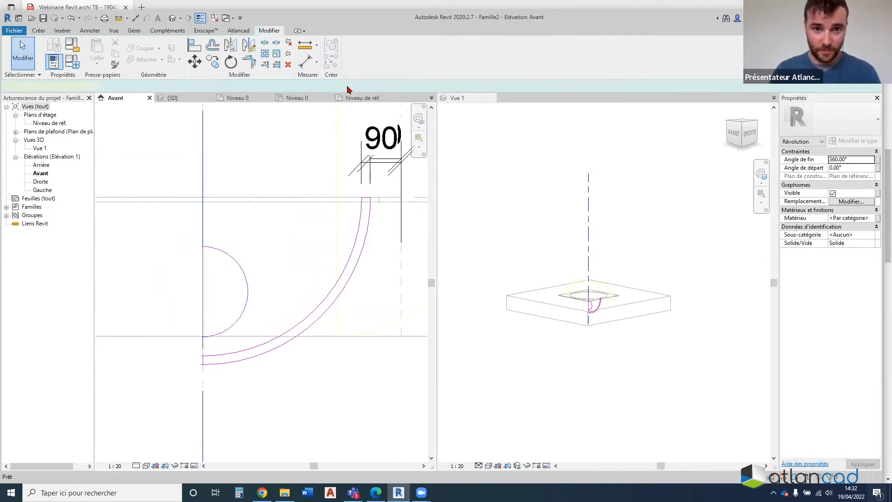
Inspect the revolved dome and sphere in the 3D view from another angle, using the wireframe display
scroll(376, 303, "down", 3)
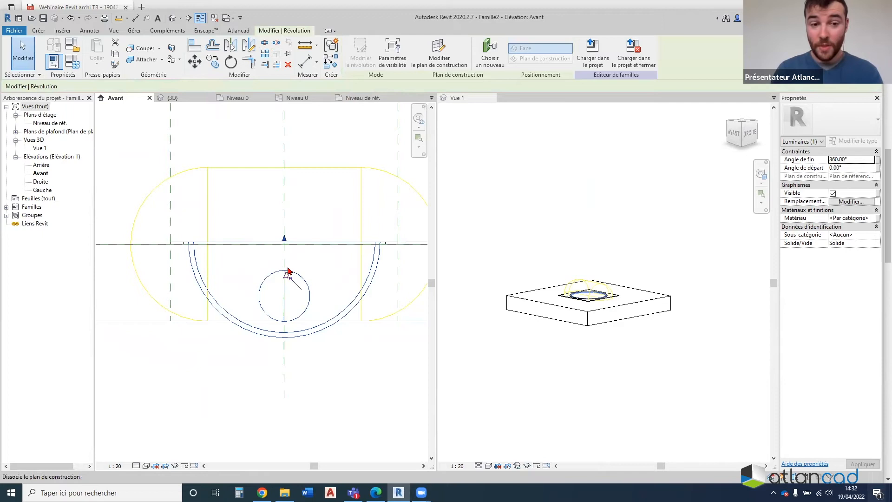
left_click(580, 327)
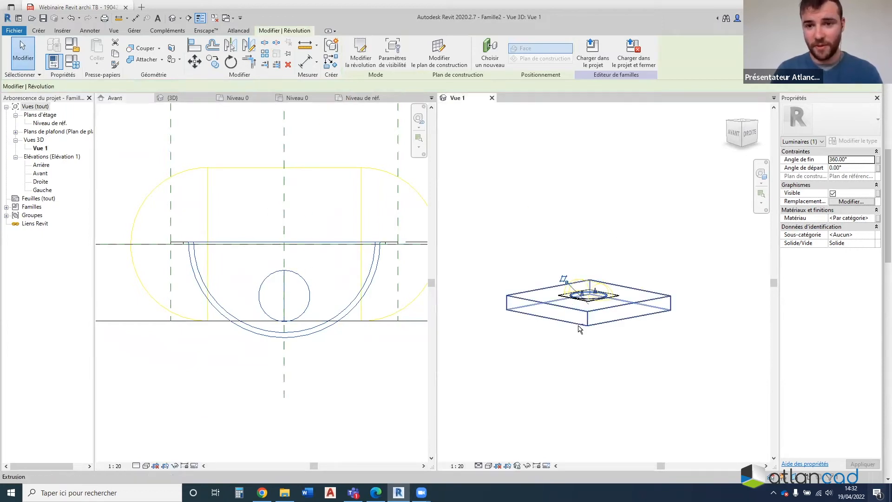
scroll(550, 352, "up", 2)
left_click(550, 352)
middle_click_drag(589, 276, 603, 345, "shift")
scroll(611, 231, "up", 3)
middle_click_drag(591, 251, 581, 325, "shift")
left_click(39, 31)
scroll(613, 381, "up", 1)
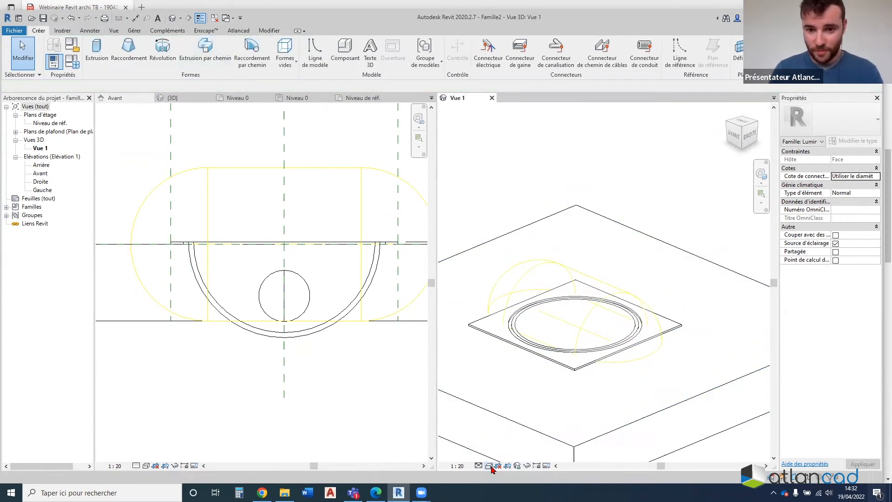
left_click(489, 466)
left_click(511, 410)
middle_click_drag(599, 302, 408, 308, "shift")
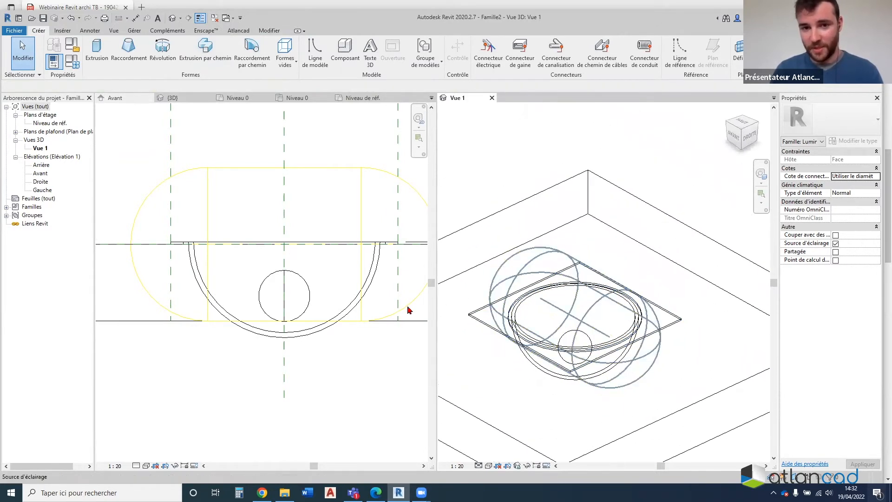
Try the family's Largeur parameter at 600, deleting the elements that cannot be built, and undo the test
scroll(285, 283, "down", 3)
scroll(285, 284, "up", 2)
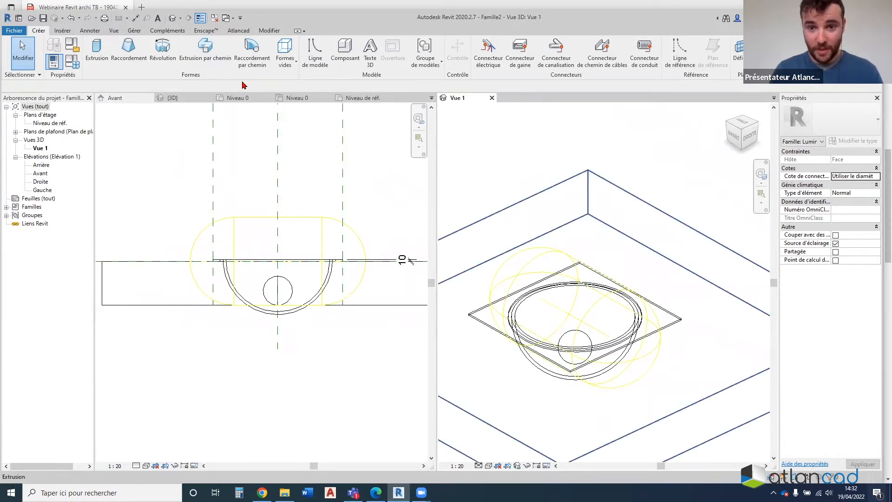
left_click(72, 60)
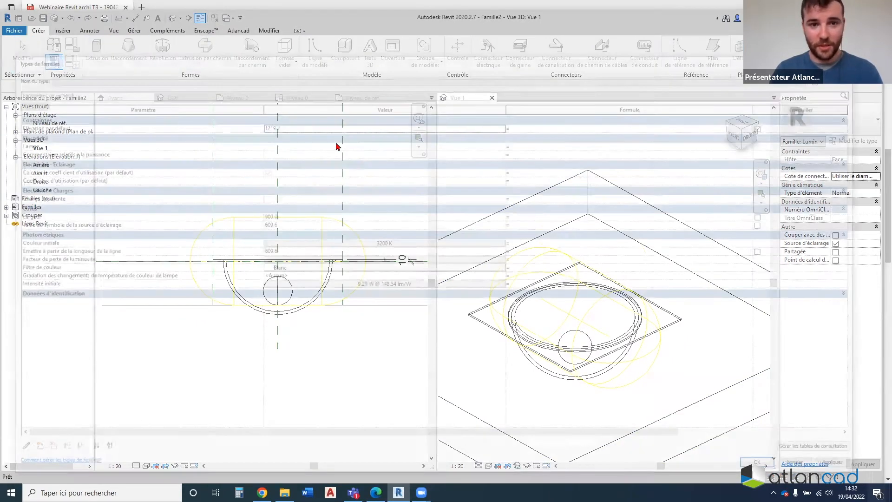
left_click(269, 215)
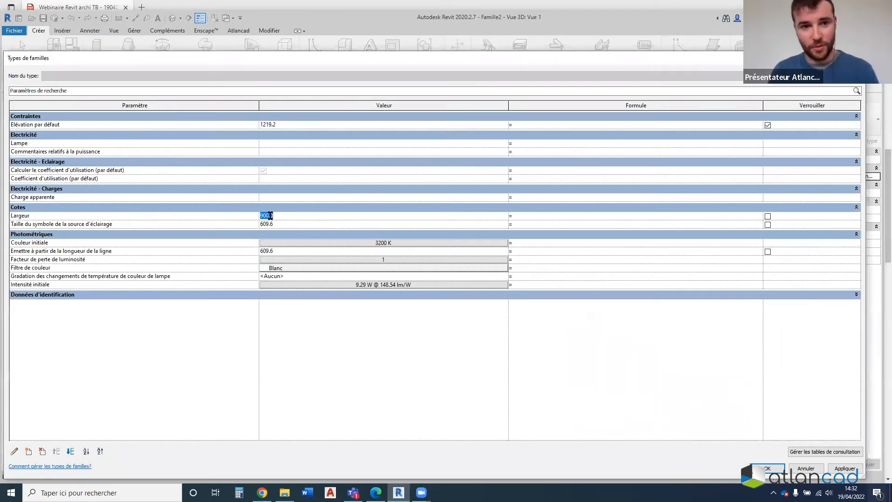
left_click(842, 470)
left_click(378, 303)
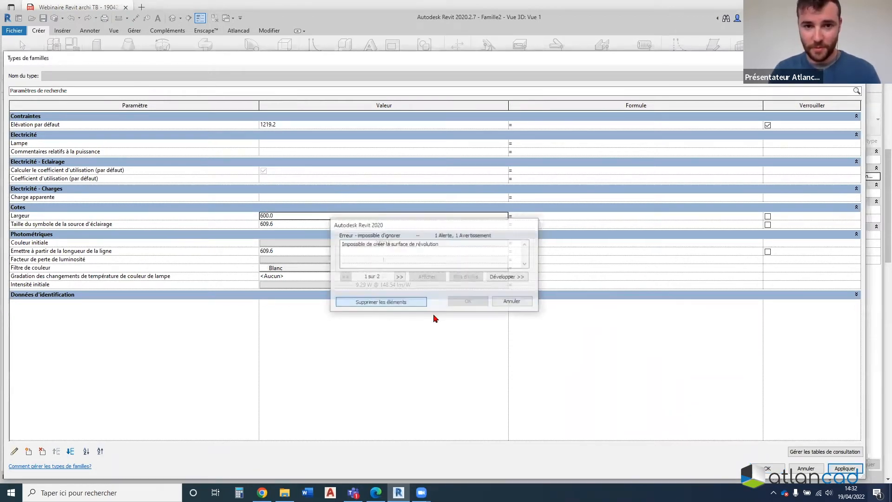
key("Return")
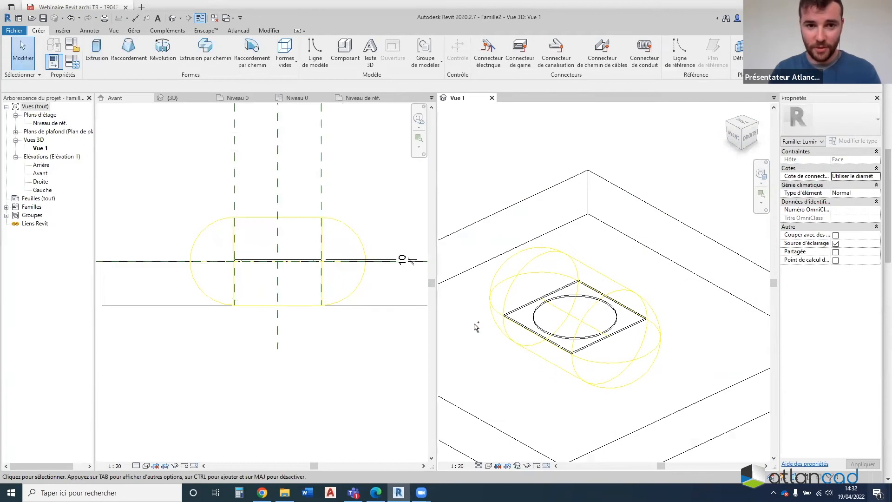
key("ctrl+z")
Edit the dome's revolve sketch and reattach the inner arc's dimension from the outer reference plane to the central axis
scroll(334, 284, "up", 3)
double_click(321, 269)
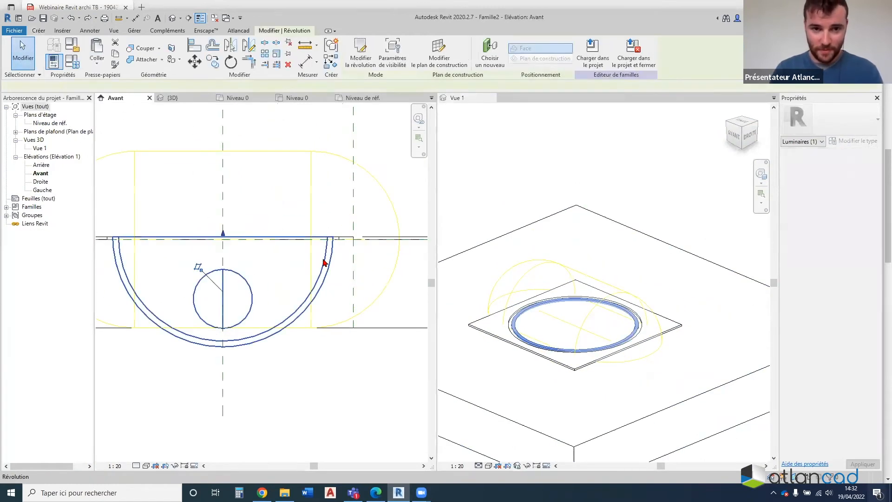
scroll(346, 216, "up", 2)
left_click(348, 217)
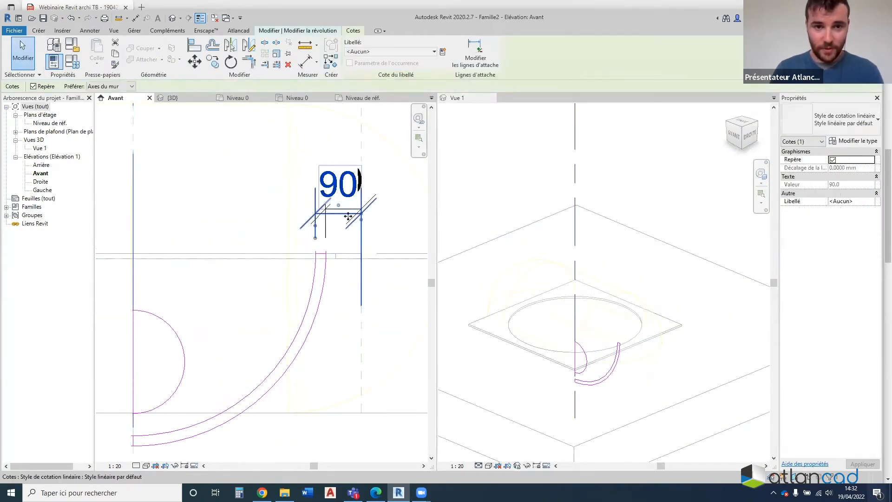
scroll(349, 218, "down", 2)
left_click_drag(328, 230, 209, 233)
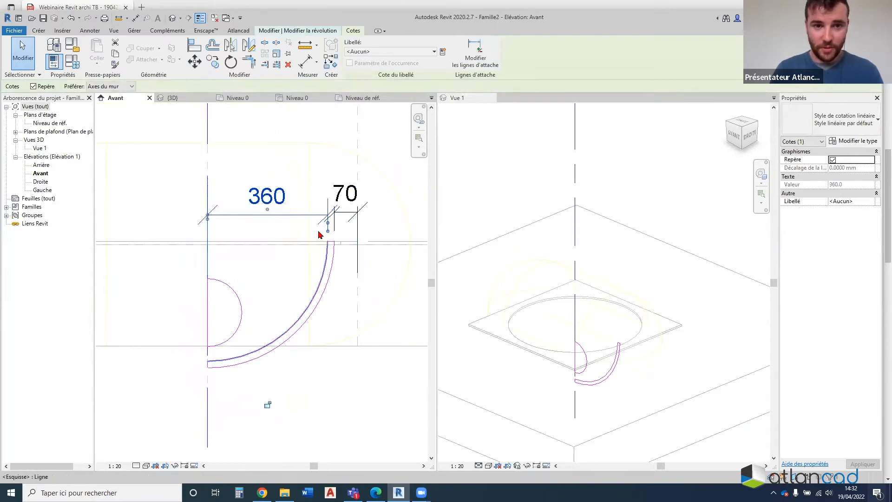
Reattach the outer arc's dimension from the outer reference plane to the inner arc, and finish the revolve sketch
left_click(345, 214)
left_click_drag(358, 217, 334, 225)
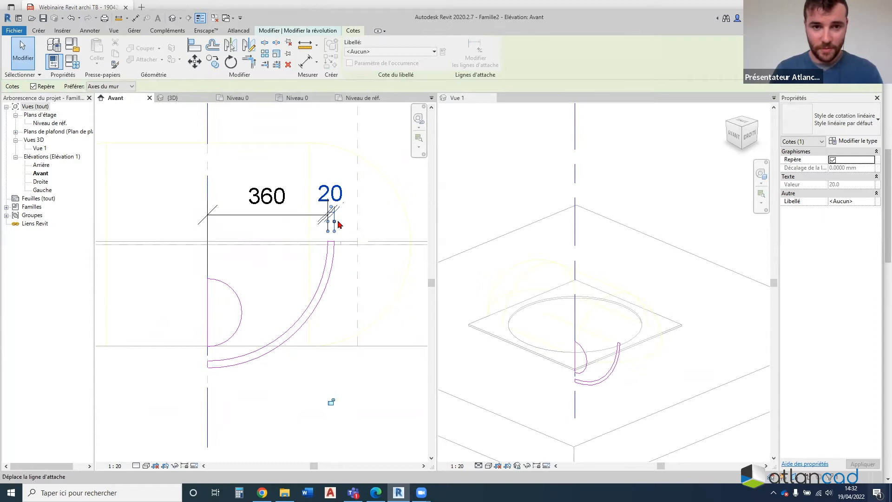
left_click(278, 216)
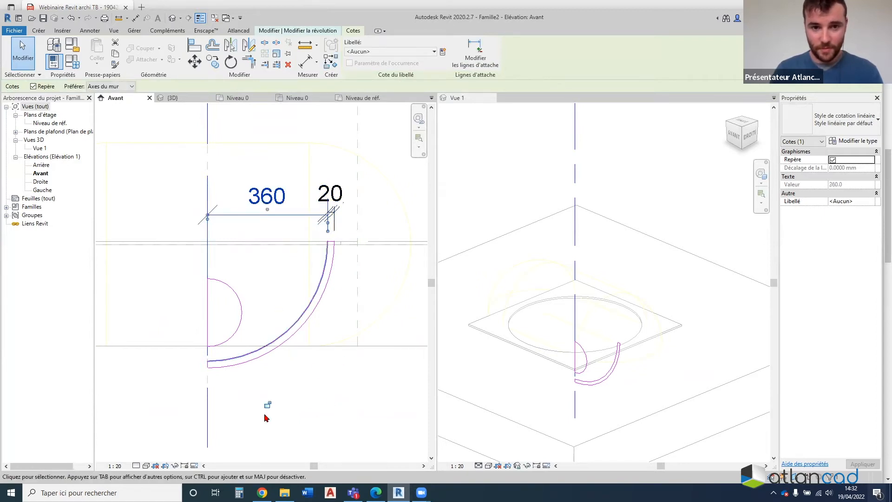
left_click(307, 99)
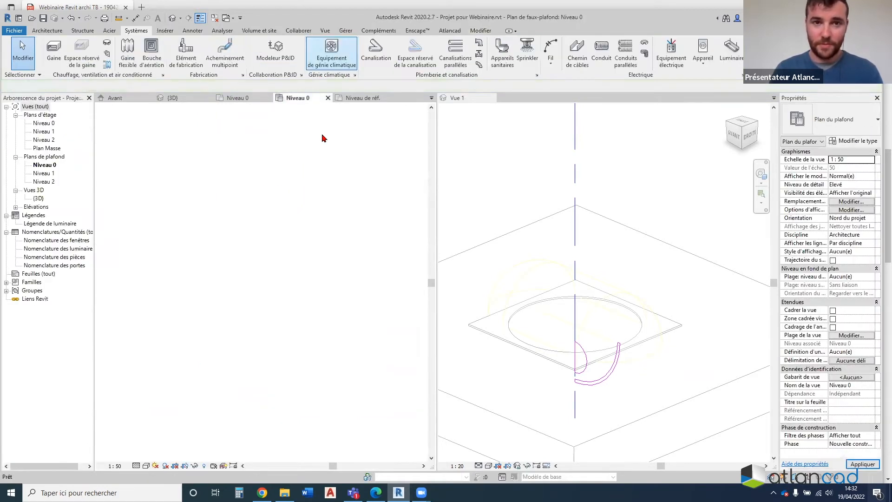
left_click(135, 99)
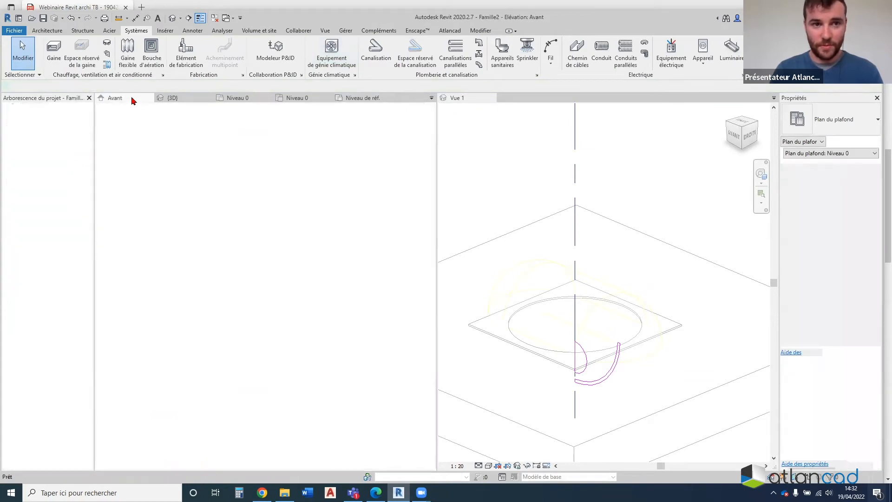
left_click(353, 63)
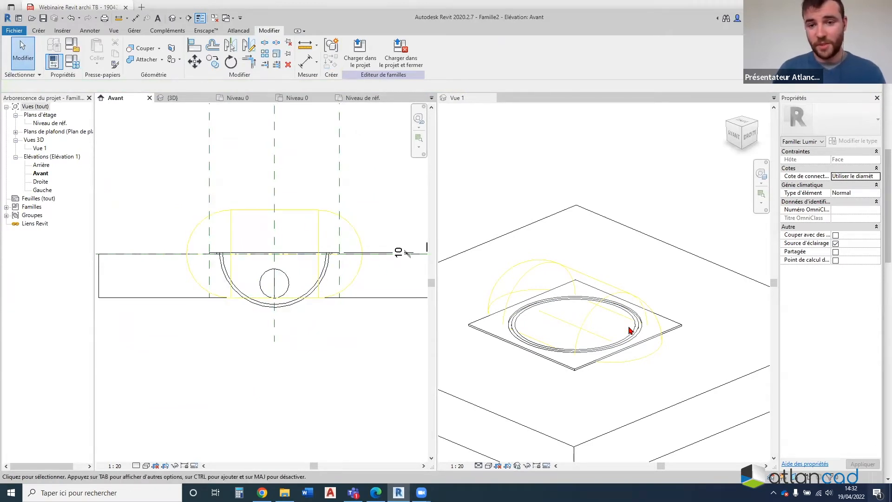
Open the Niveau de réf. floor plan and look through the available void form types
scroll(618, 325, "up", 1)
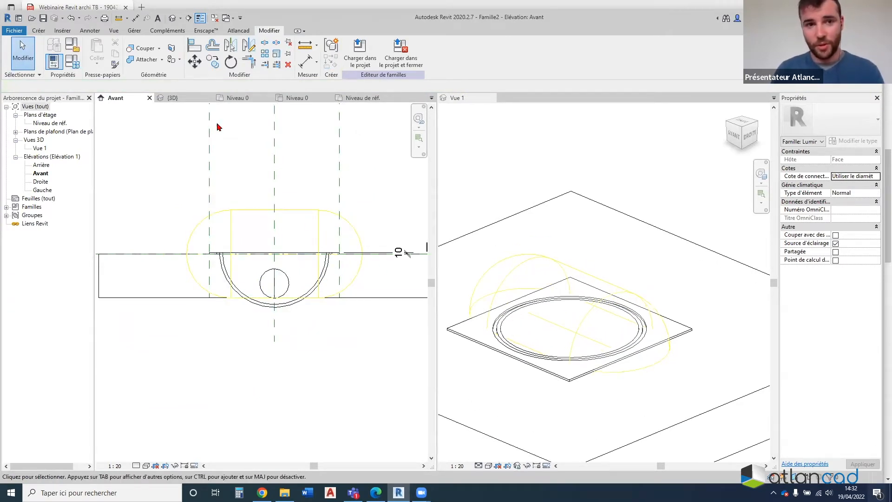
left_click(374, 99)
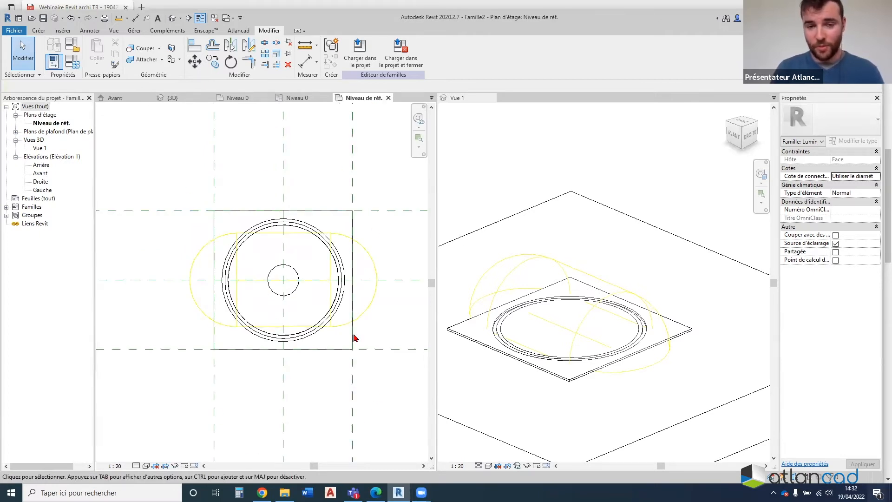
scroll(579, 316, "down", 3)
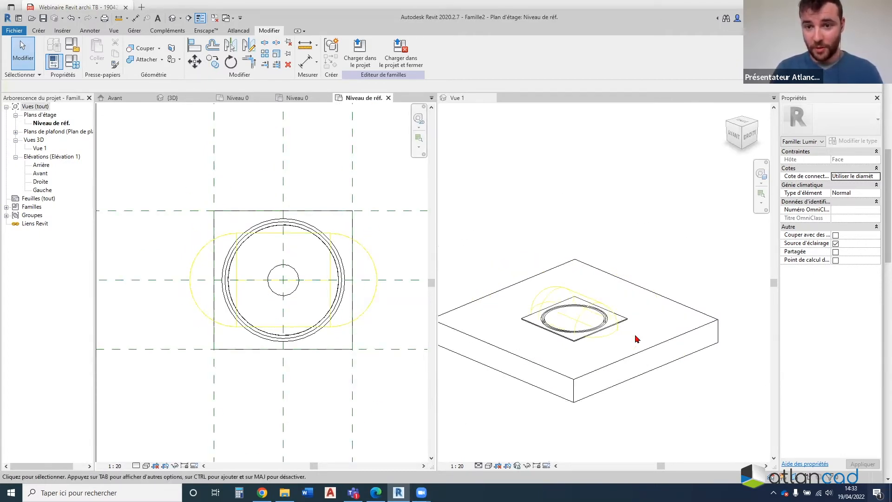
left_click(39, 31)
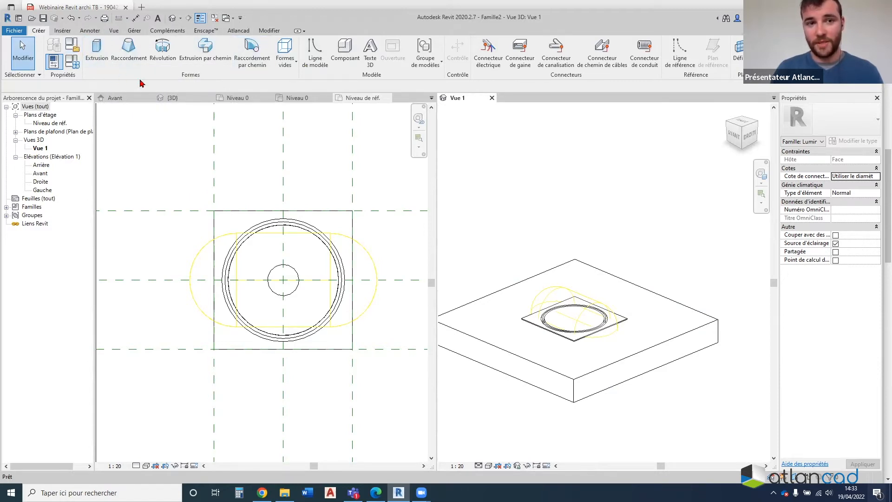
left_click(292, 65)
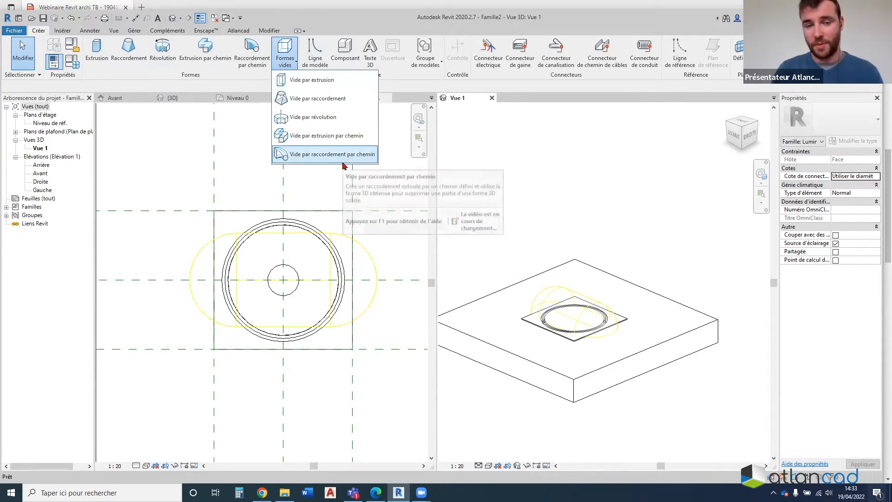
left_click(267, 78)
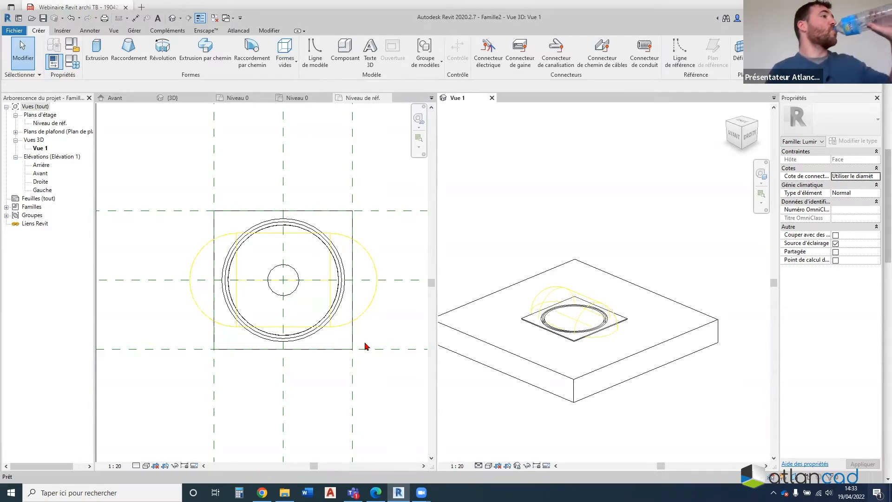
Start a solid extrusion and pick the outer reference planes around the dome as locked sketch lines
left_click(97, 49)
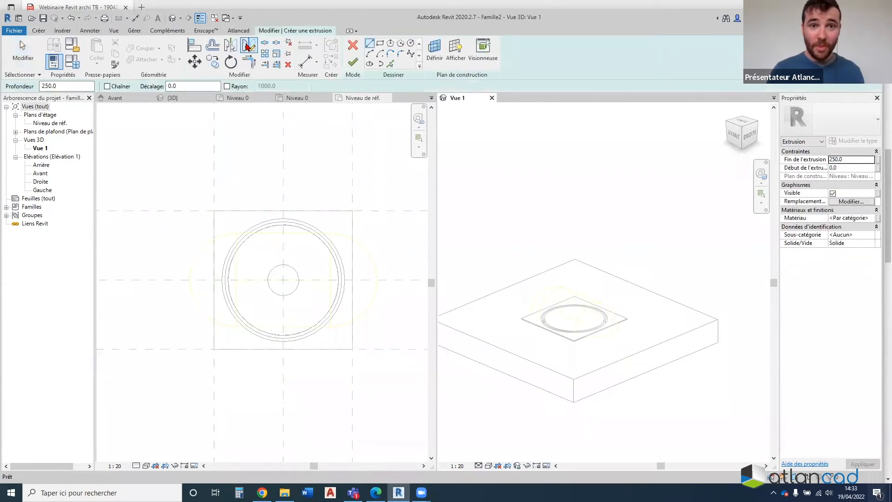
left_click(380, 46)
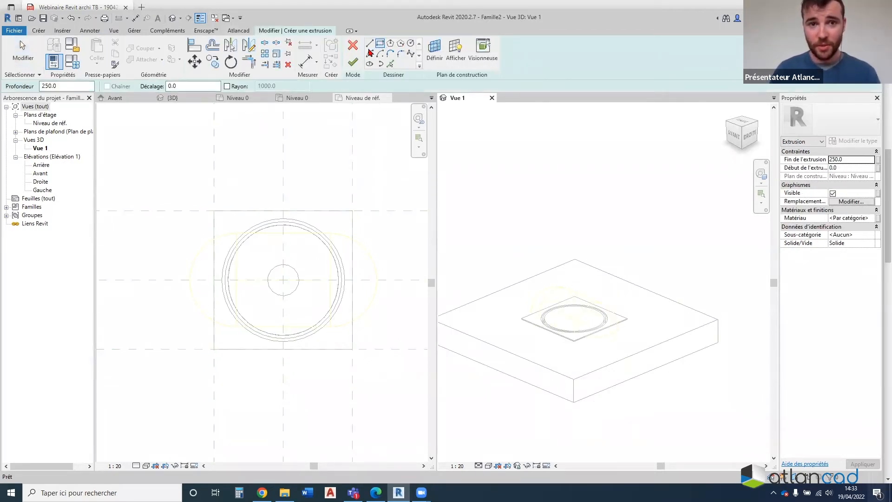
left_click(379, 55)
left_click(384, 209)
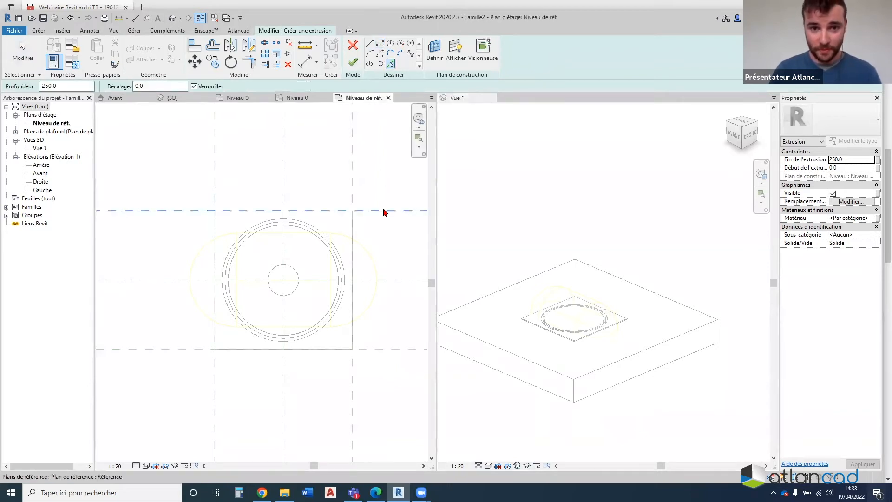
left_click(384, 209)
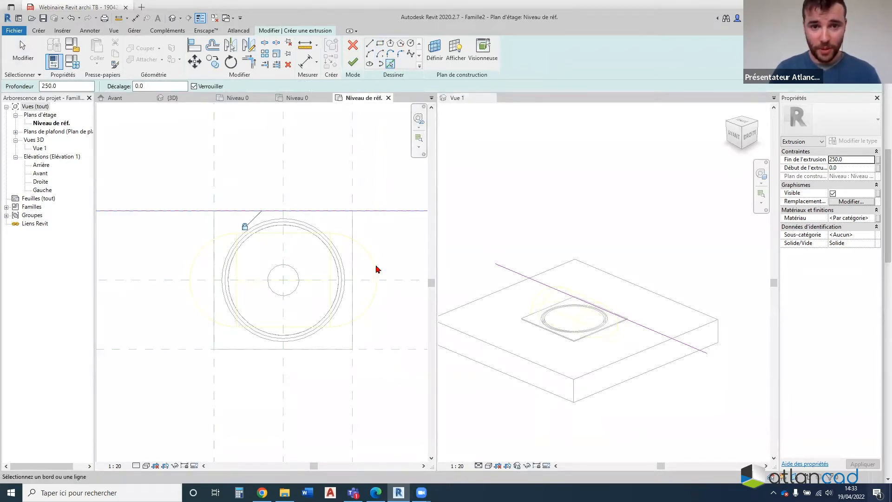
left_click(352, 146)
left_click(214, 179)
Trim the picked lines at their corners into a closed square and finish the extrusion
key("t")
key("r")
left_click(229, 211)
left_click(229, 348)
left_click(345, 349)
left_click(352, 335)
left_click(352, 334)
left_click(339, 212)
left_click(338, 212)
left_click(354, 228)
left_click(353, 63)
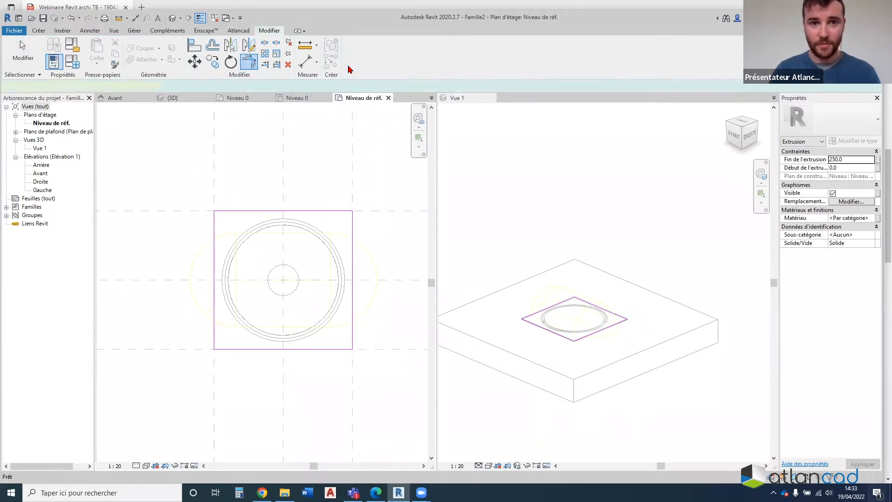
left_click(398, 289)
In the front elevation, stretch the square extrusion downward past the dome to a depth of about -448.4
scroll(558, 324, "up", 3)
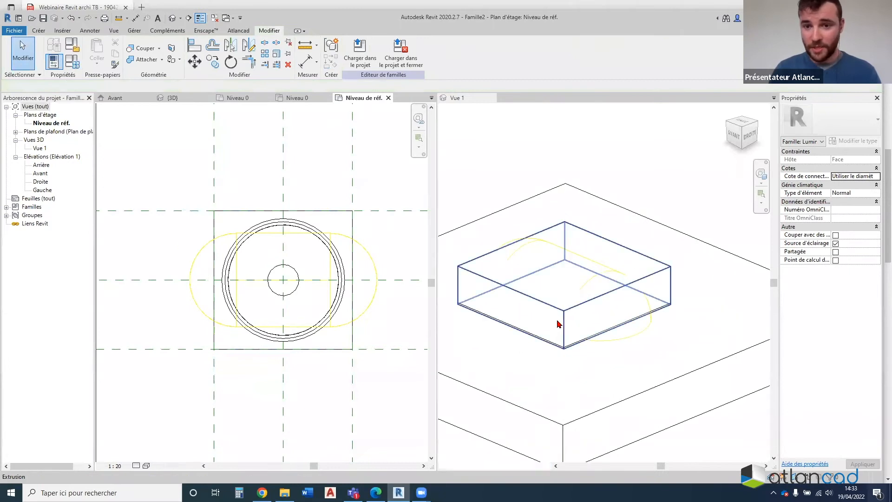
left_click(558, 324)
left_click(122, 98)
scroll(259, 156, "up", 3)
left_click_drag(263, 146, 266, 280)
scroll(269, 285, "down", 3)
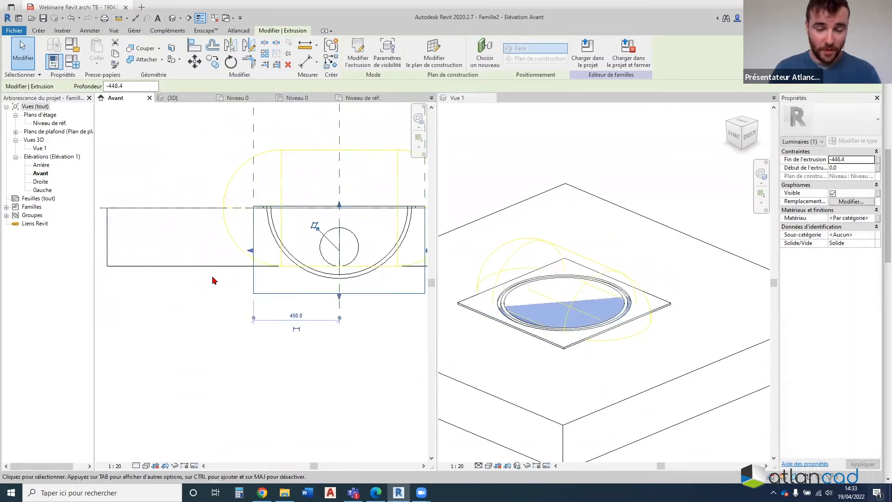
Draw a horizontal reference plane just below the dome, about 400 mm below the reference level
key("r")
key("p")
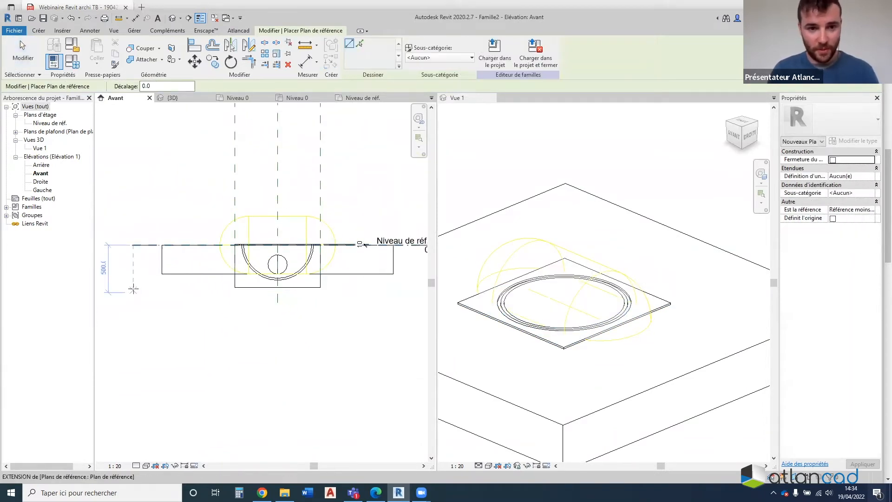
left_click(411, 284)
left_click(132, 283)
key("Escape")
key("Escape")
scroll(139, 287, "up", 2)
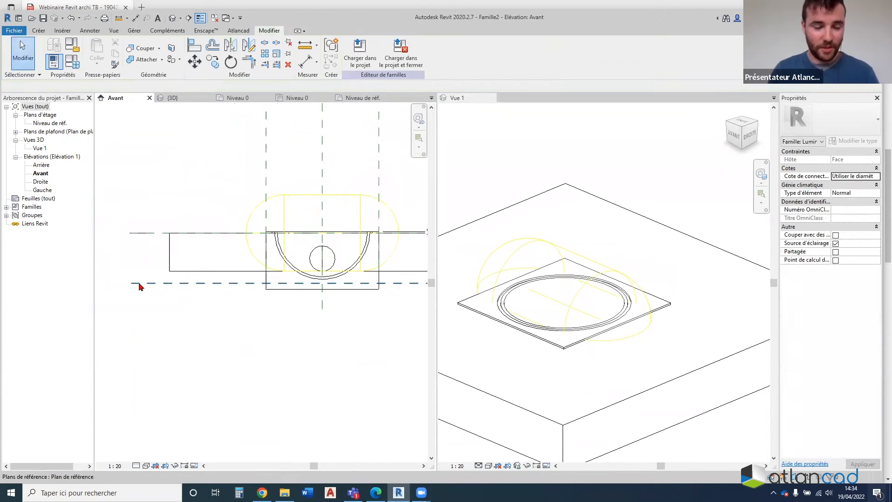
Place an aligned dimension between the reference level and the horizontal reference plane below the dome
key("i")
left_click(145, 233)
left_click(149, 283)
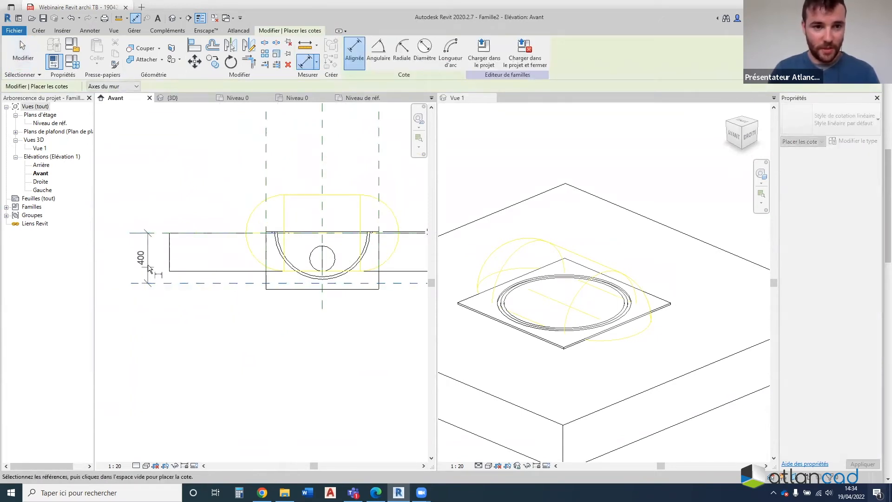
left_click(151, 270)
key("Escape")
key("Escape")
Stretch the square extrusion's bottom edge onto the lower horizontal reference plane at a depth of -400 and lock it there
scroll(278, 290, "up", 2)
left_click(345, 289)
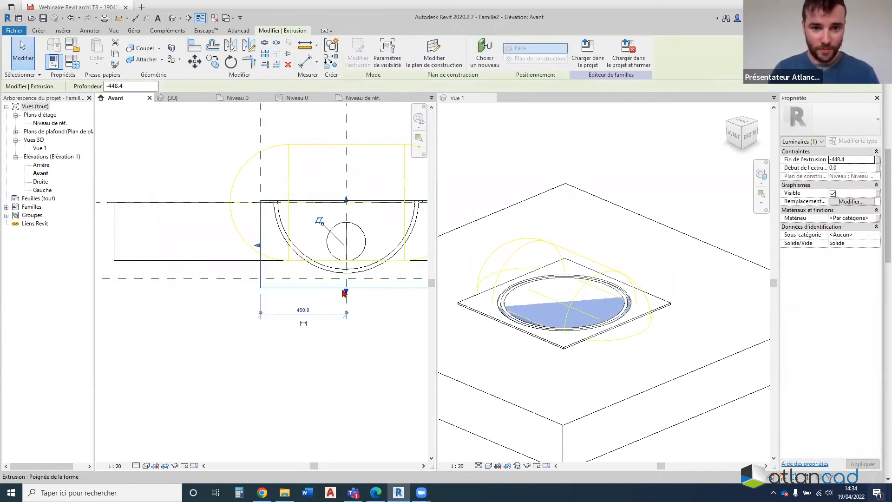
left_click_drag(347, 280, 347, 279)
scroll(294, 327, "down", 3)
left_click(265, 309)
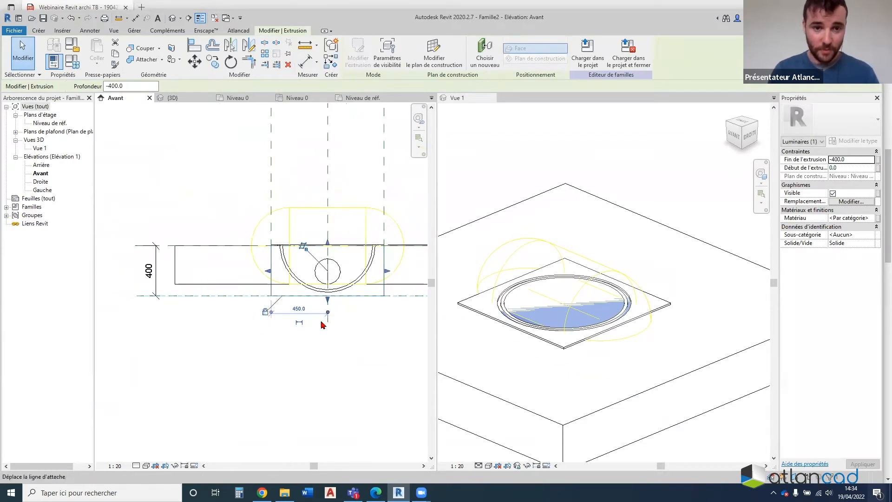
scroll(371, 285, "up", 3)
left_click(419, 271)
left_click(389, 295)
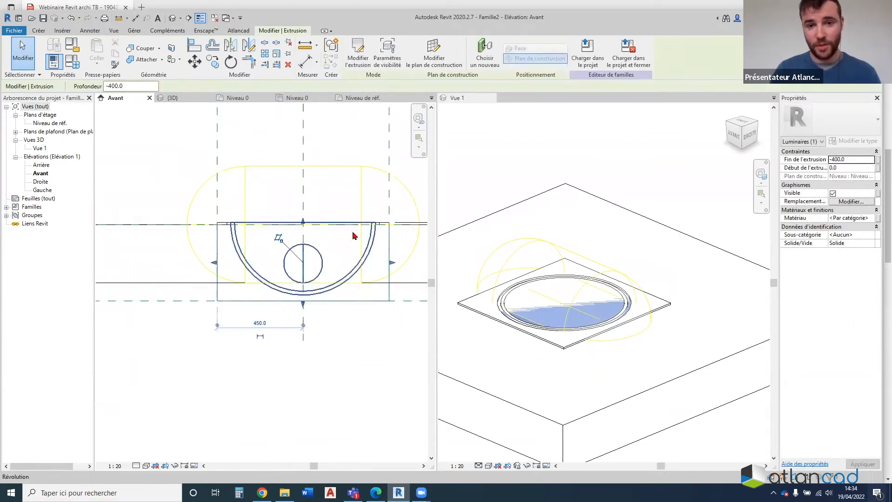
Change the square extrusion from a solid to a void form
scroll(403, 247, "down", 2)
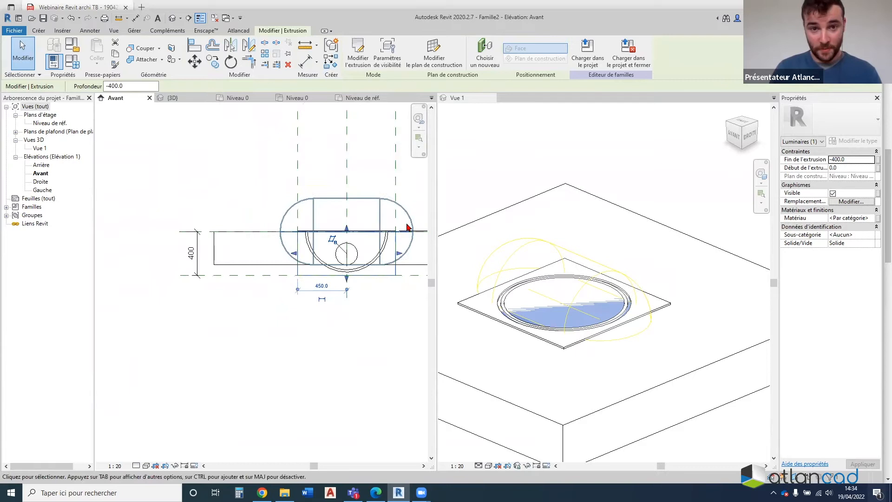
scroll(407, 226, "up", 1)
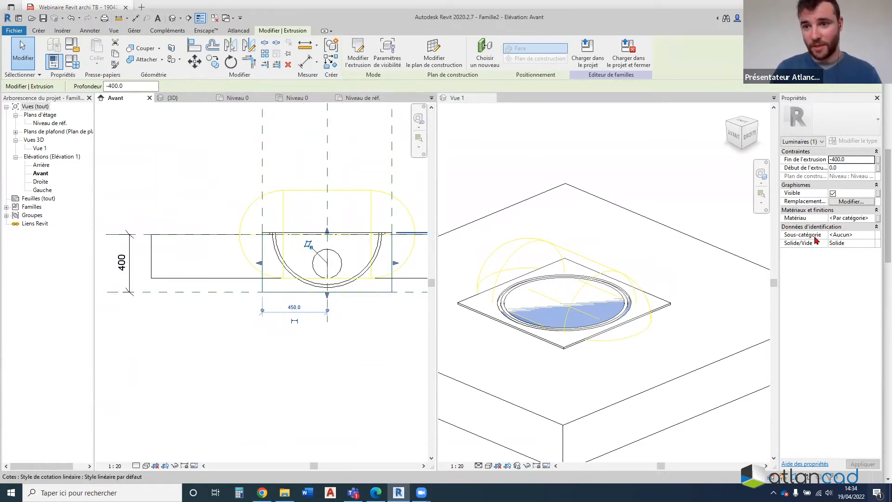
left_click(851, 243)
left_click(870, 243)
left_click(837, 258)
left_click(291, 358)
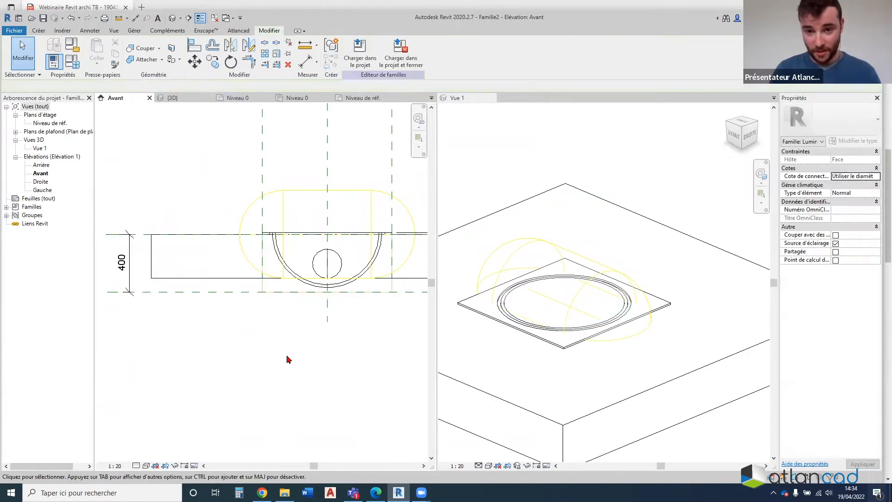
Cut the square void extrusion out of the large host extrusion with Cut Geometry
scroll(576, 305, "down", 3)
middle_click_drag(552, 239, 564, 353, "shift")
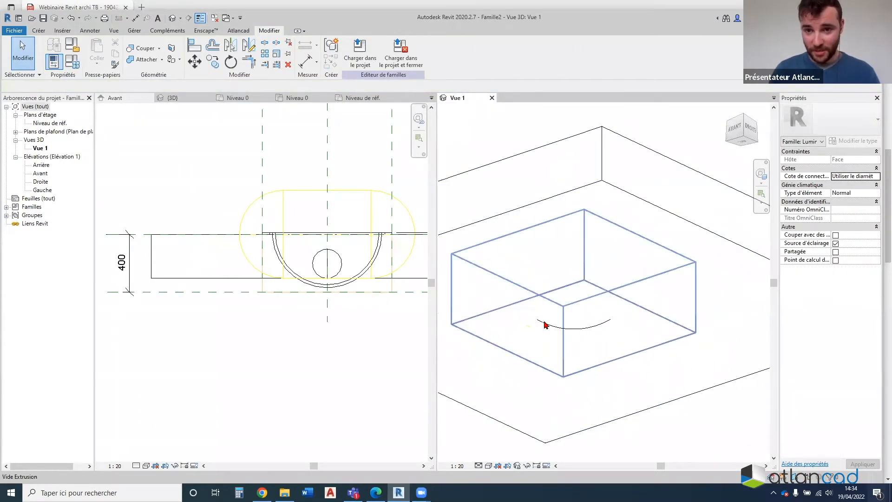
scroll(629, 313, "down", 2)
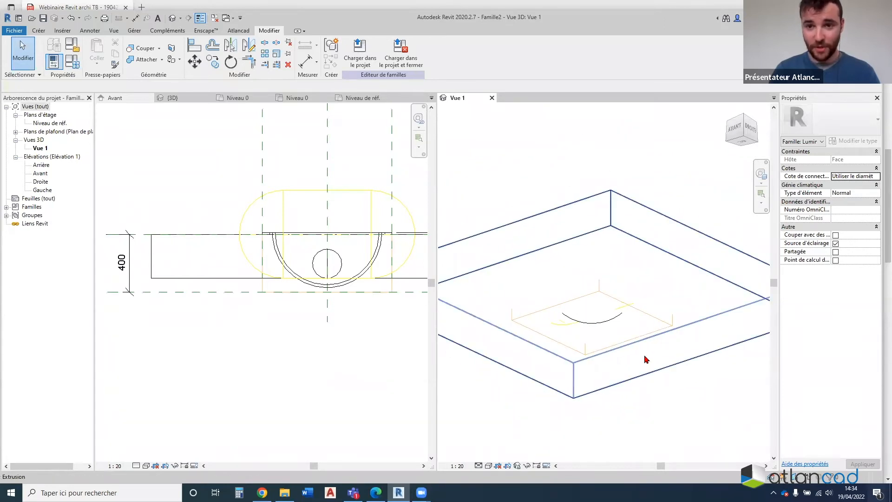
middle_click_drag(601, 211, 611, 119, "shift")
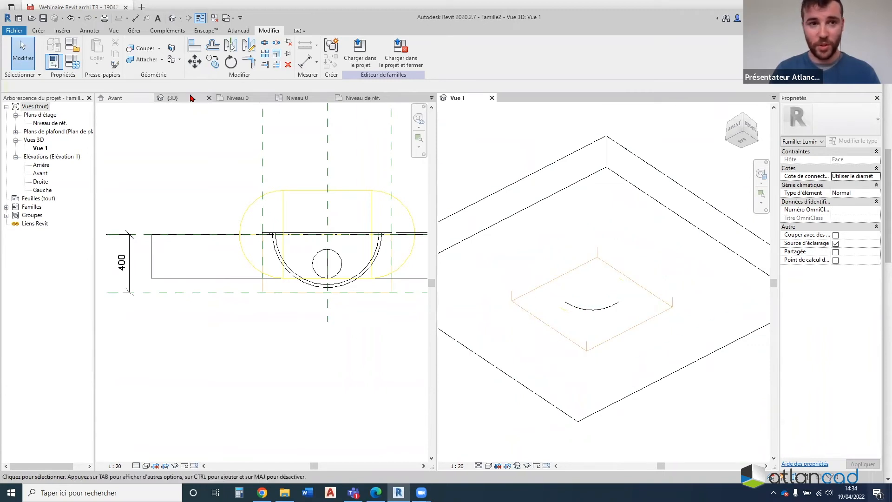
left_click(159, 49)
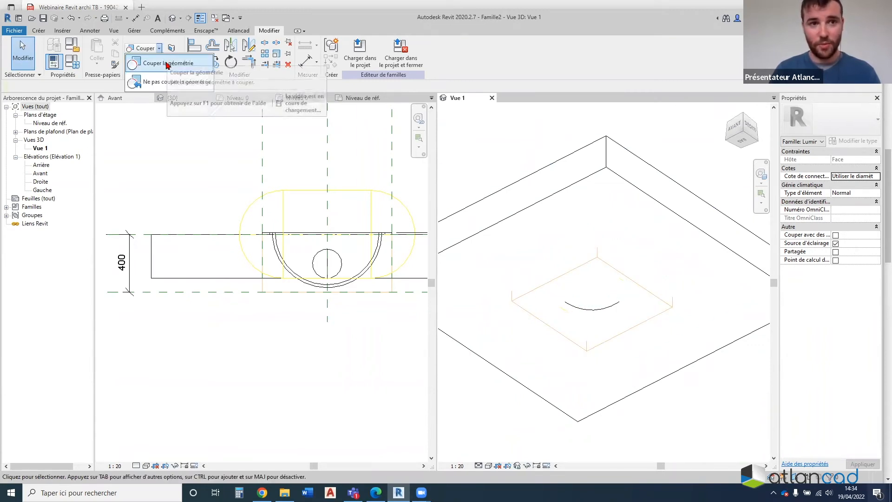
left_click(168, 62)
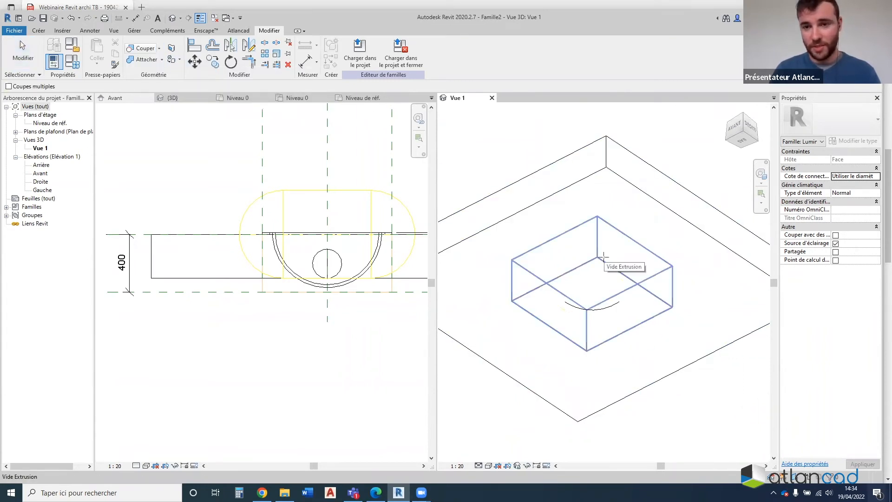
left_click(604, 256)
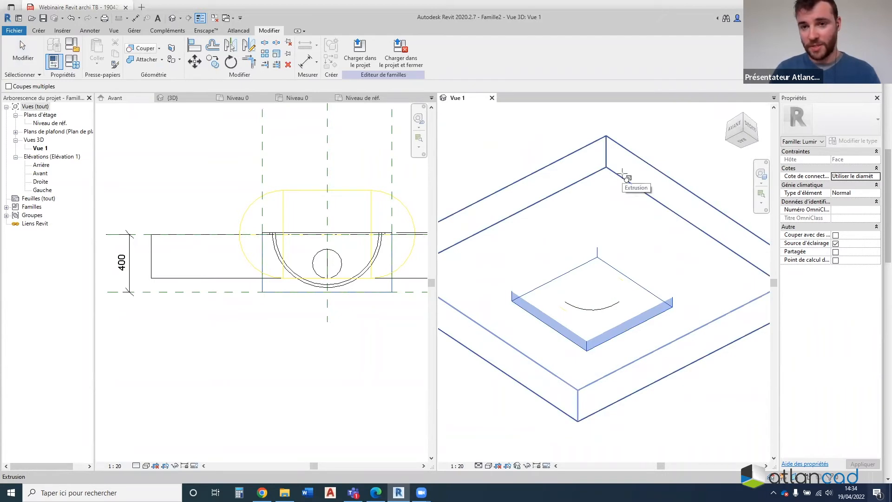
left_click(622, 173)
key("Escape")
middle_click_drag(559, 256, 540, 252, "shift")
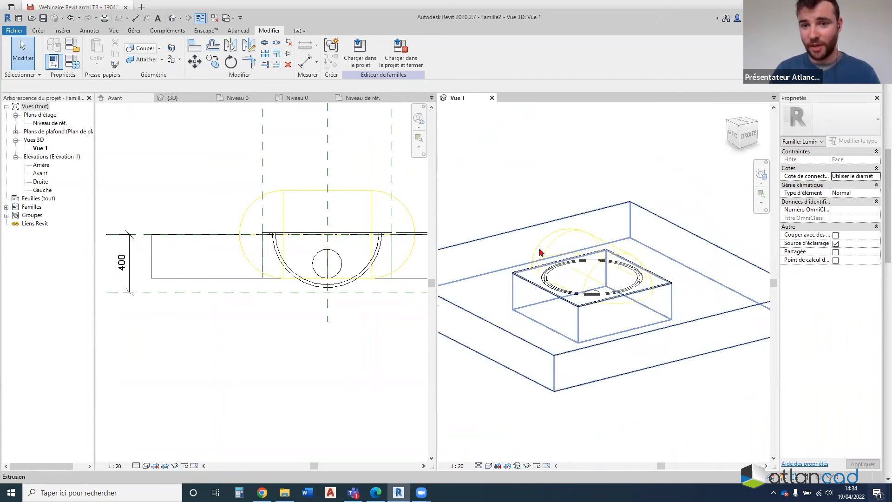
scroll(621, 325, "down", 3)
scroll(604, 344, "up", 3)
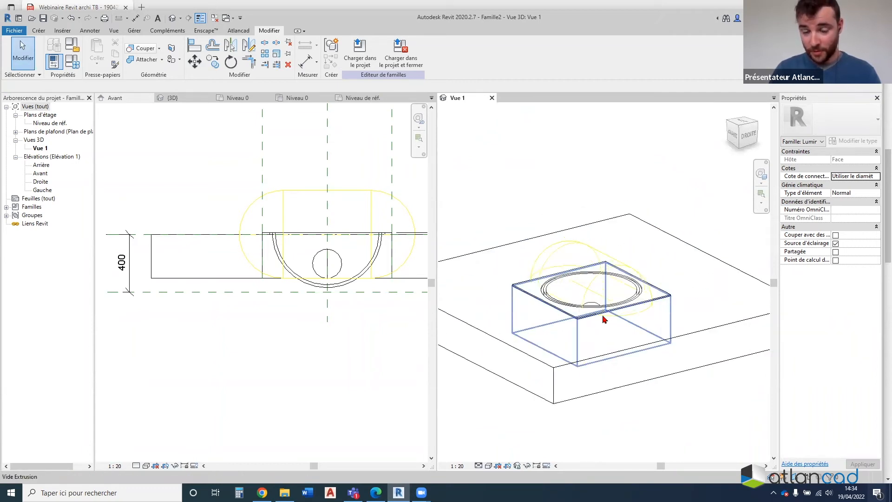
left_click(603, 363)
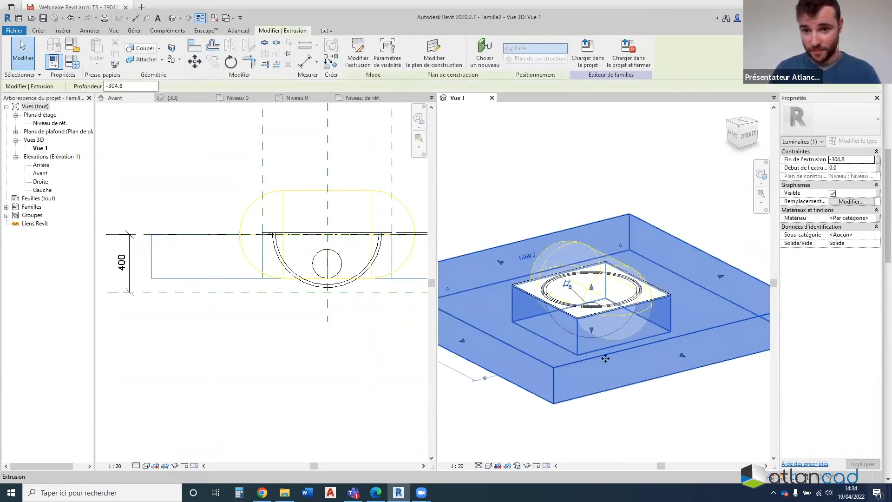
left_click(215, 330)
left_click(148, 294)
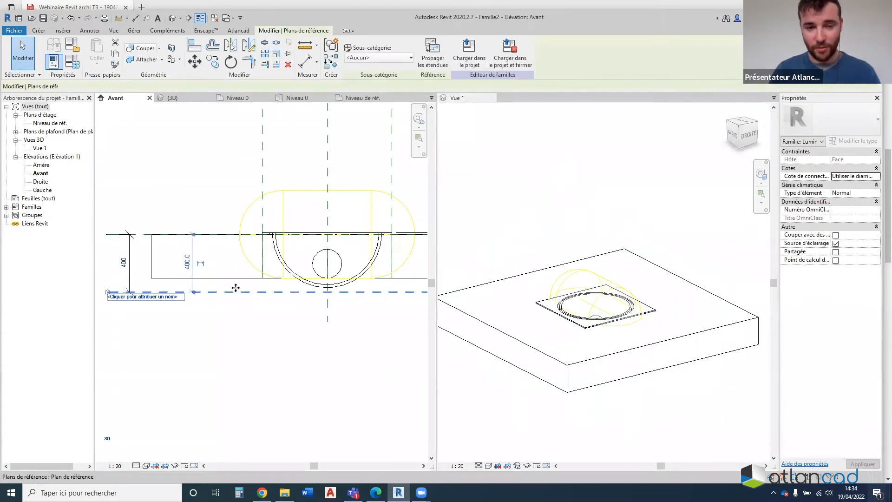
key("Escape")
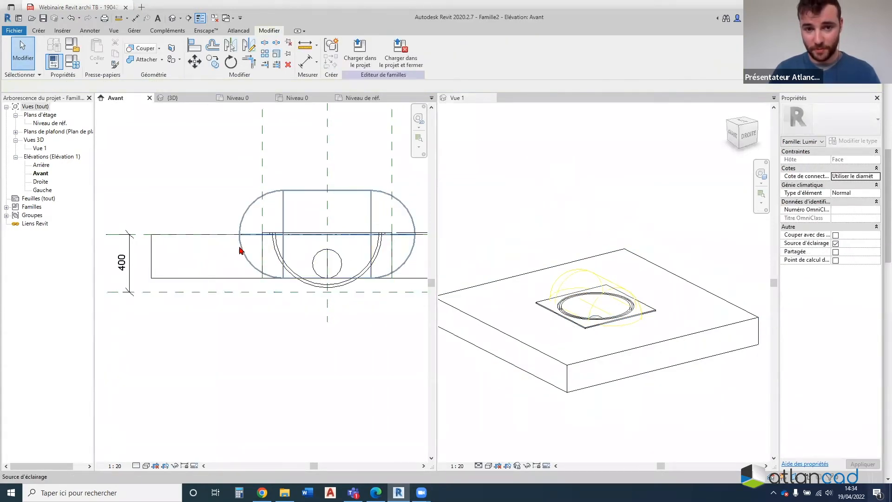
Label the vertical 400 dimension with a new family type parameter named "Profondeur du trou"
left_click(122, 260)
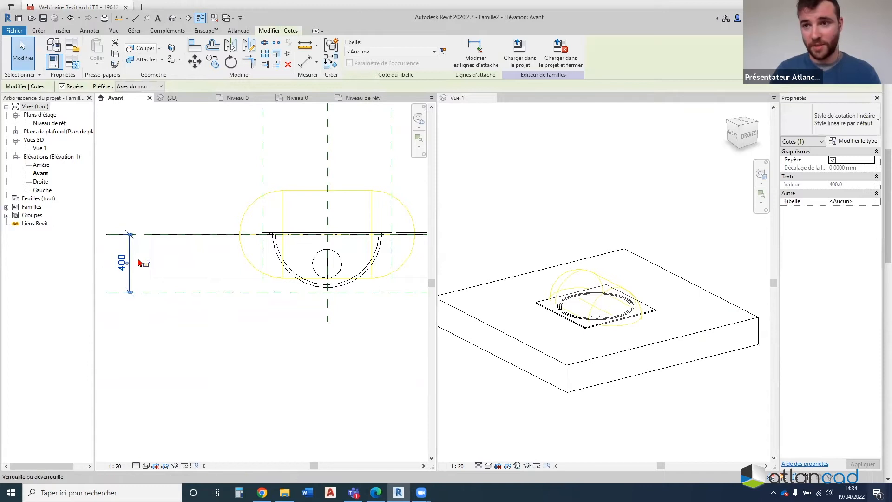
left_click(443, 52)
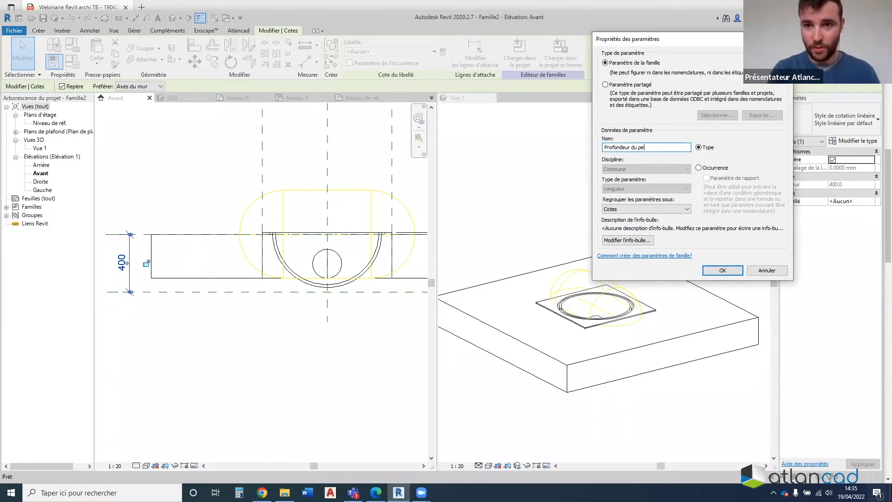
key("Return")
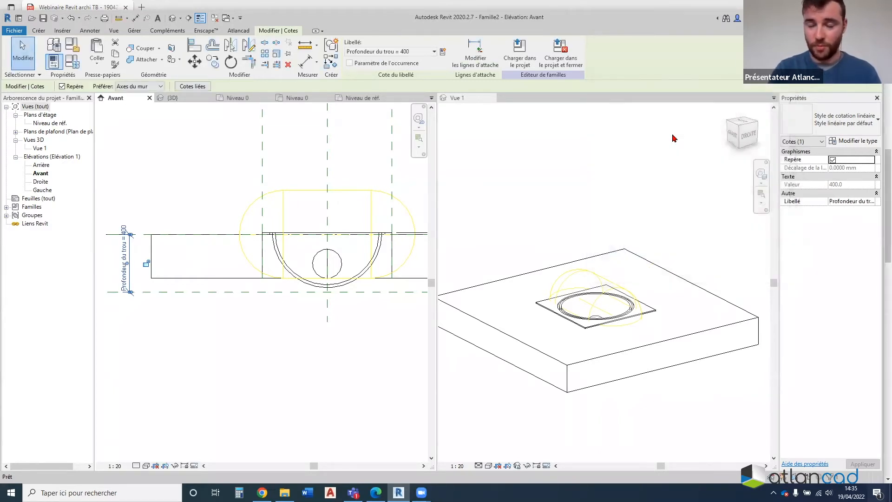
key("Escape")
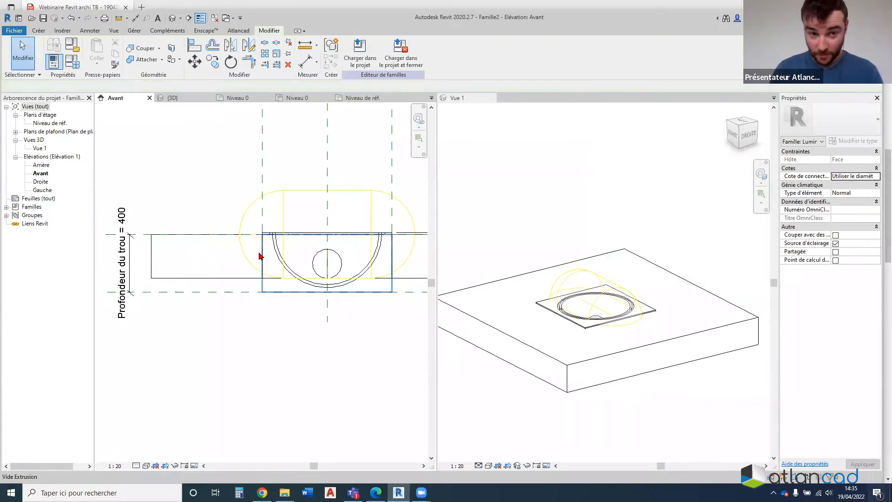
Set the visual style of the 3D view Vue 1 to shaded (Ombré)
scroll(259, 246, "down", 2)
scroll(424, 243, "up", 3)
scroll(409, 251, "down", 1)
middle_click_drag(206, 385, 251, 397)
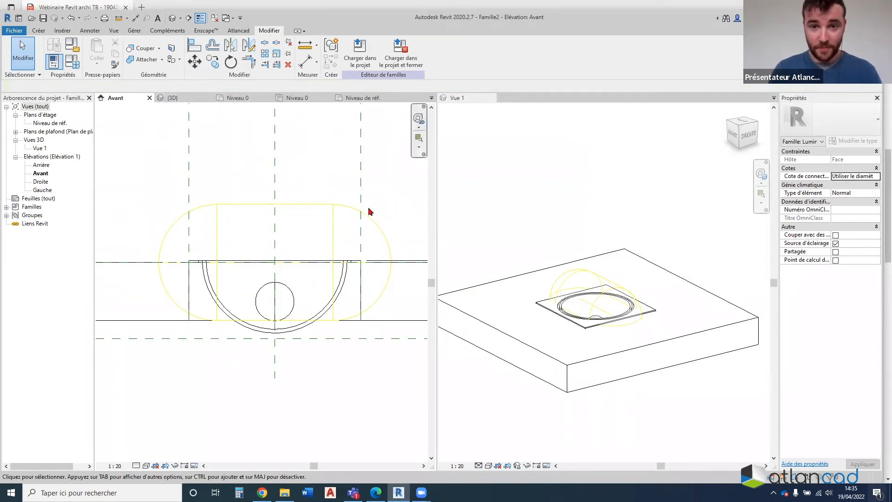
middle_click_drag(599, 302, 571, 297, "shift")
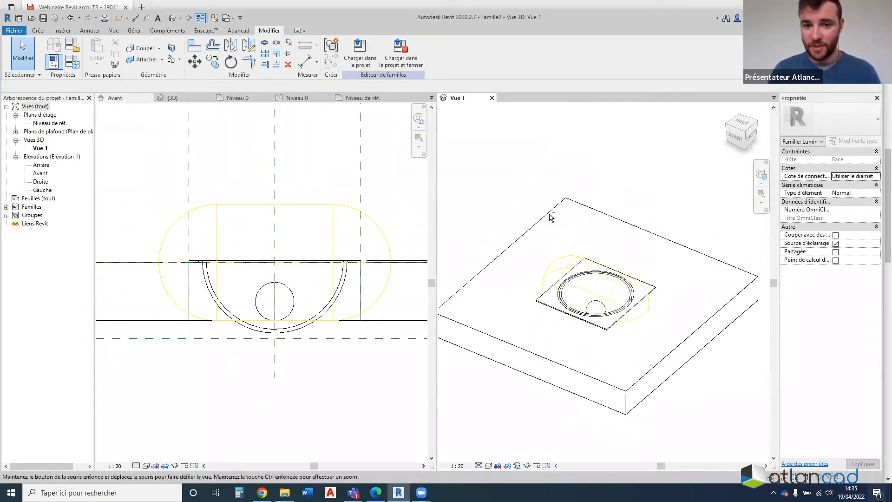
left_click(489, 466)
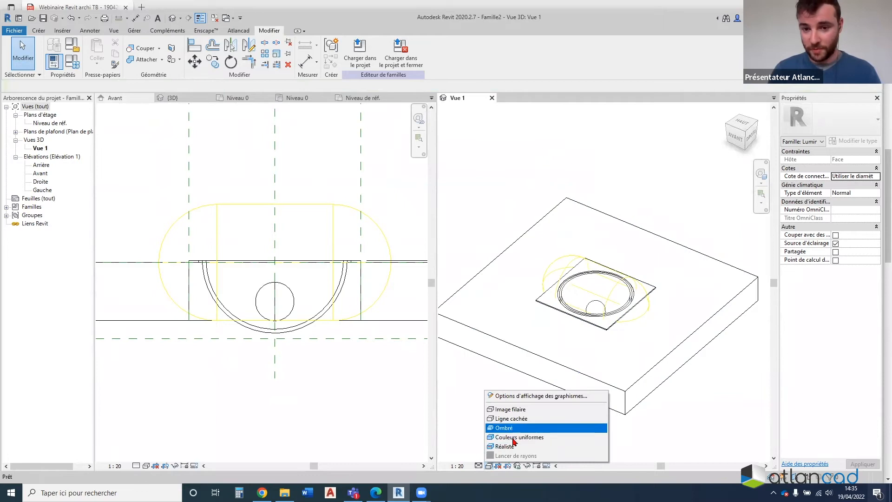
left_click(513, 428)
middle_click_drag(562, 280, 486, 240, "shift")
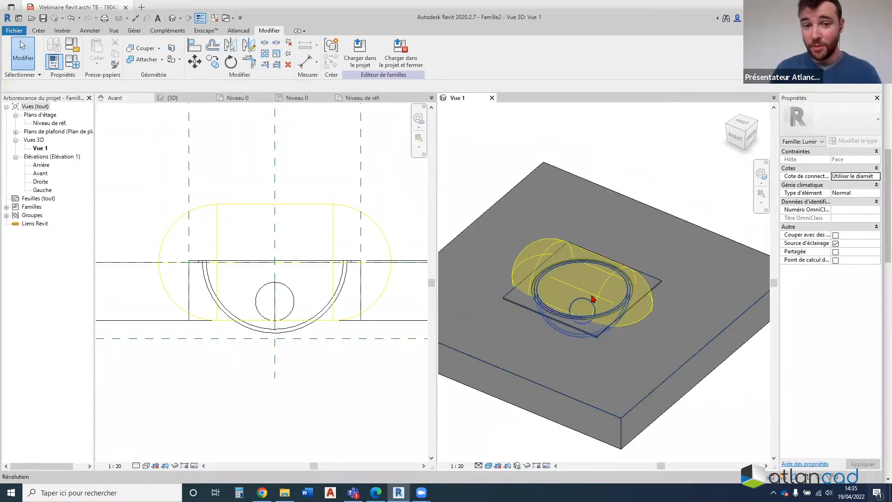
Examine the shaded luminaire, its light source and the thin square frame extrusion in the 3D view
scroll(621, 304, "up", 5)
scroll(655, 288, "down", 3)
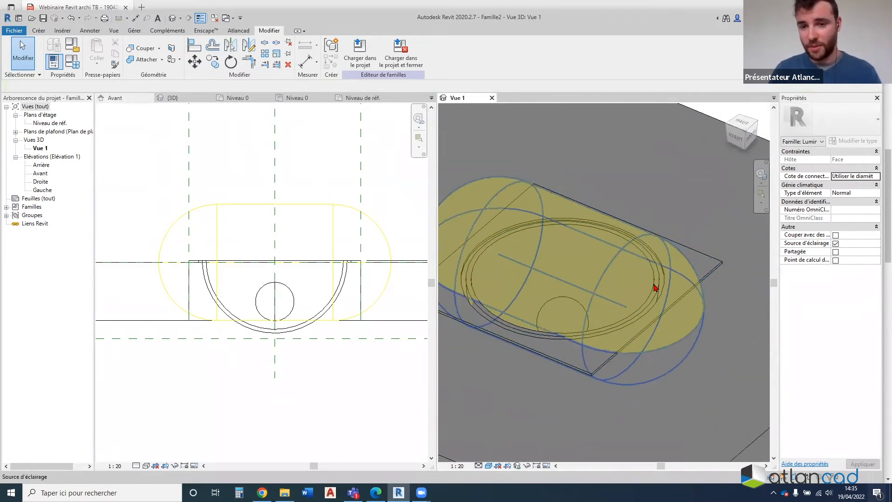
scroll(643, 312, "down", 4)
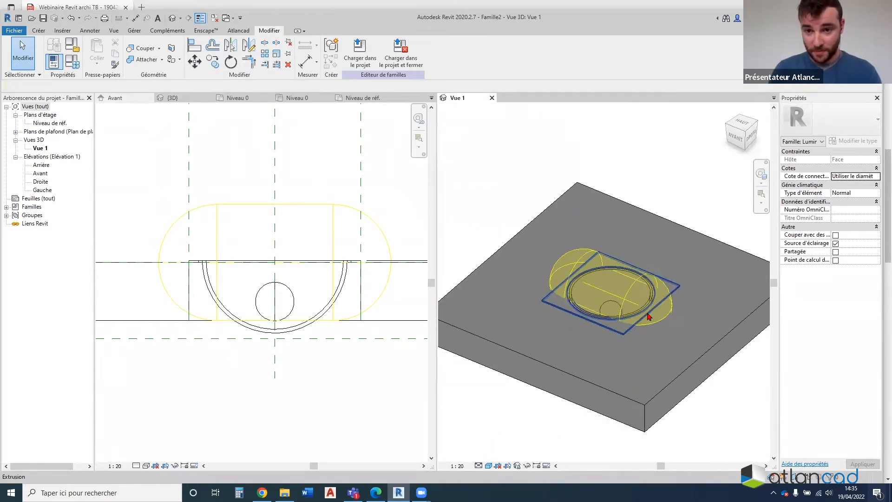
scroll(633, 339, "up", 3)
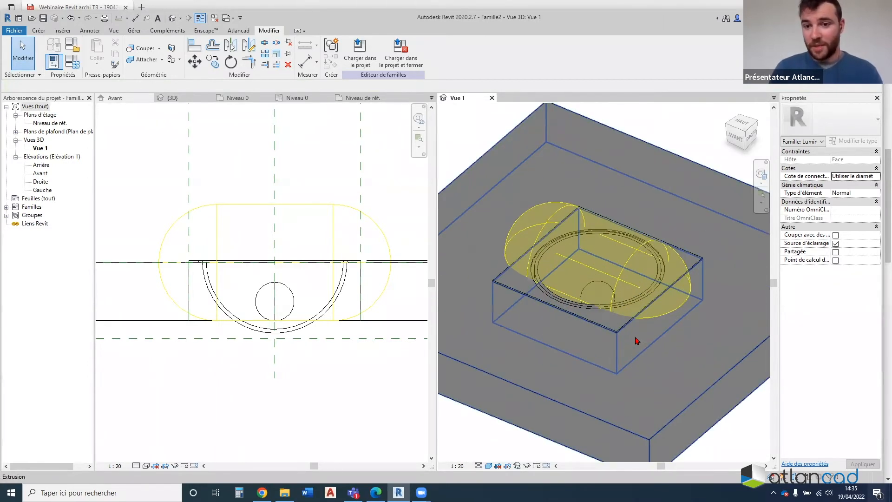
left_click(618, 330)
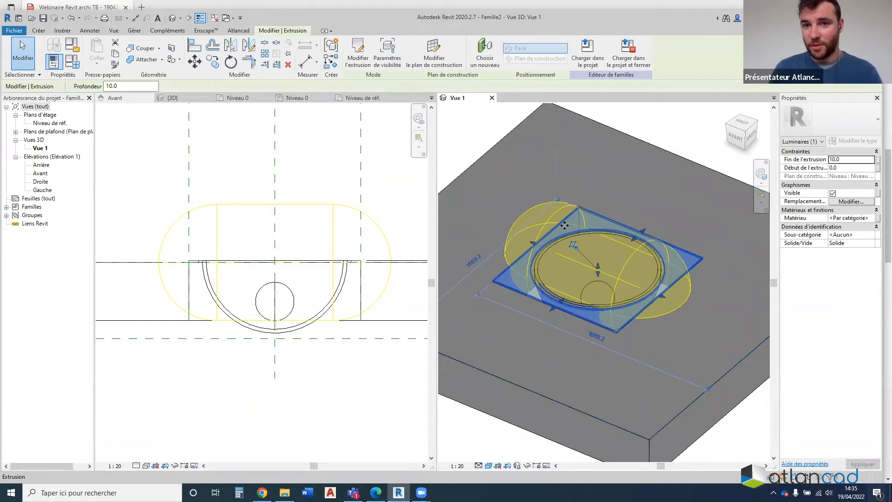
left_click(493, 129)
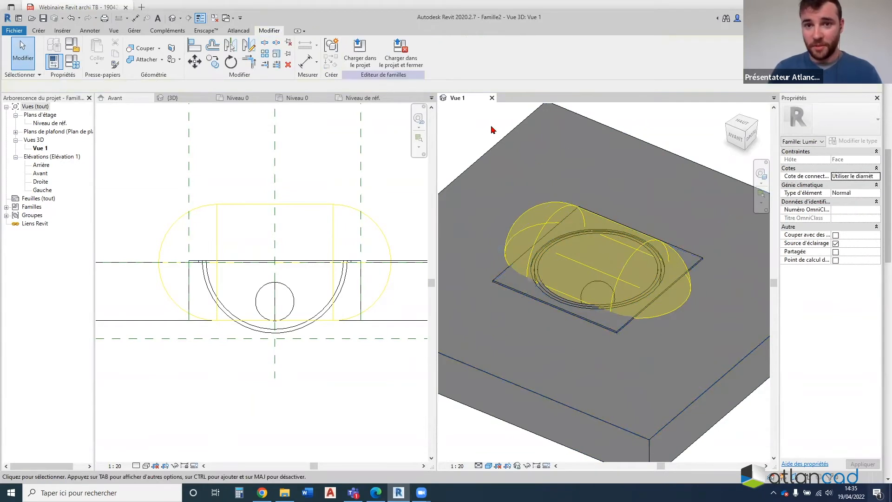
Delete all the existing materials from the family in the material browser and apply the change
left_click(134, 31)
left_click(58, 51)
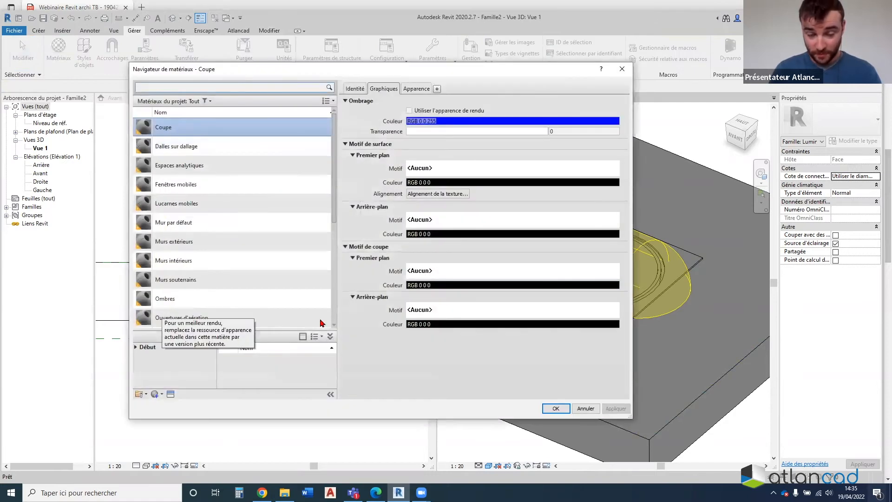
scroll(260, 205, "down", 5)
scroll(246, 205, "up", 5)
scroll(272, 302, "down", 5)
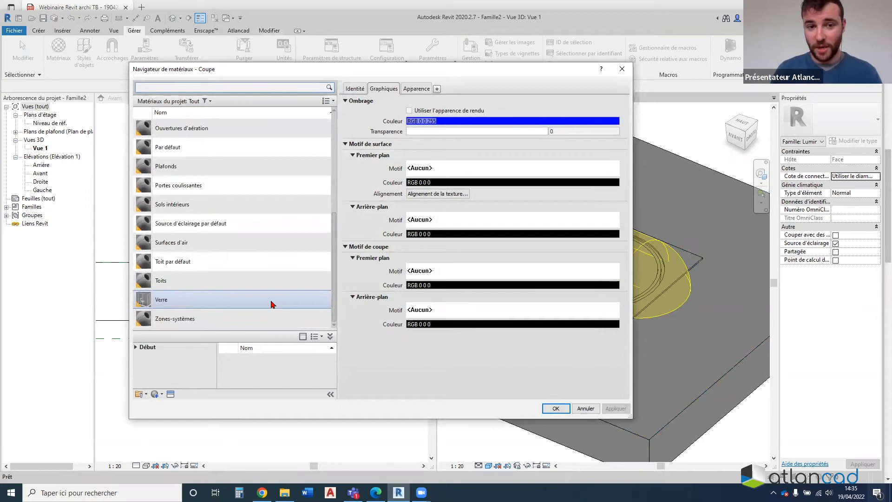
scroll(195, 140, "up", 5)
left_click(193, 134)
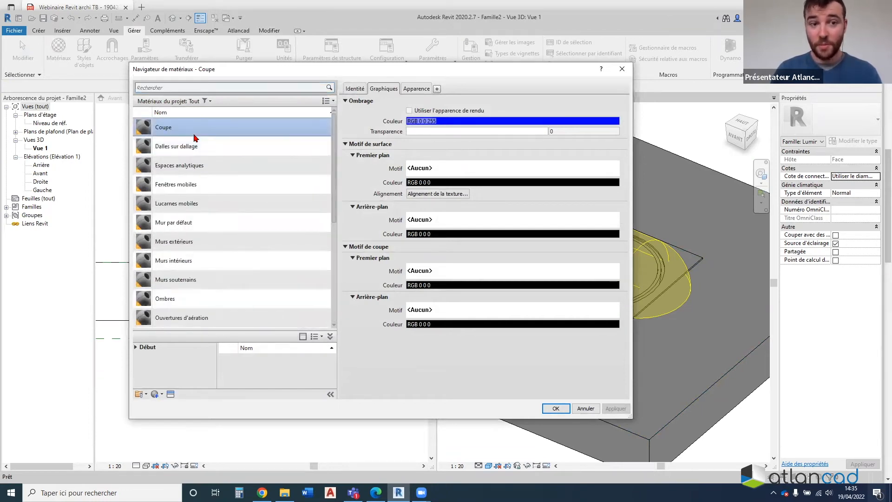
key("Down")
key("Down")
key("Down")
key("Down")
key("Delete")
key("Delete")
key("Delete")
key("Delete")
key("Delete")
key("Delete")
key("Delete")
key("Delete")
key("Delete")
key("Delete")
key("Delete")
key("Delete")
key("Delete")
key("Delete")
key("Delete")
key("Delete")
key("Delete")
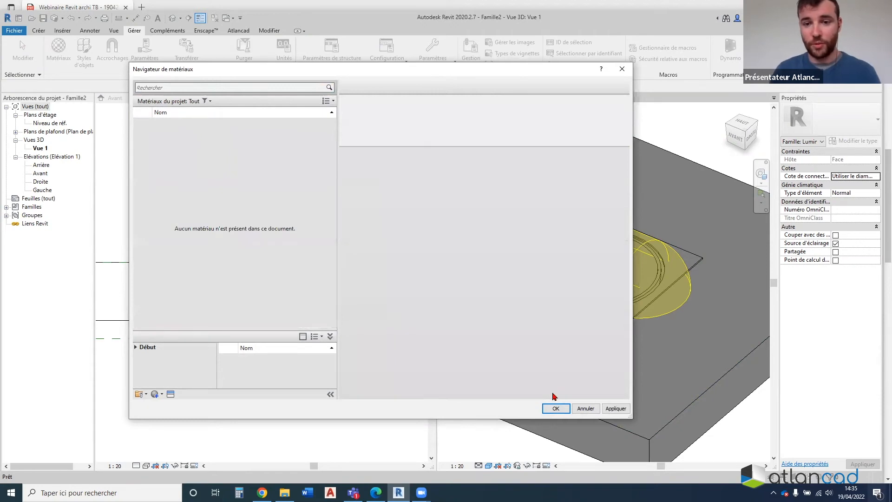
left_click(615, 409)
left_click(556, 409)
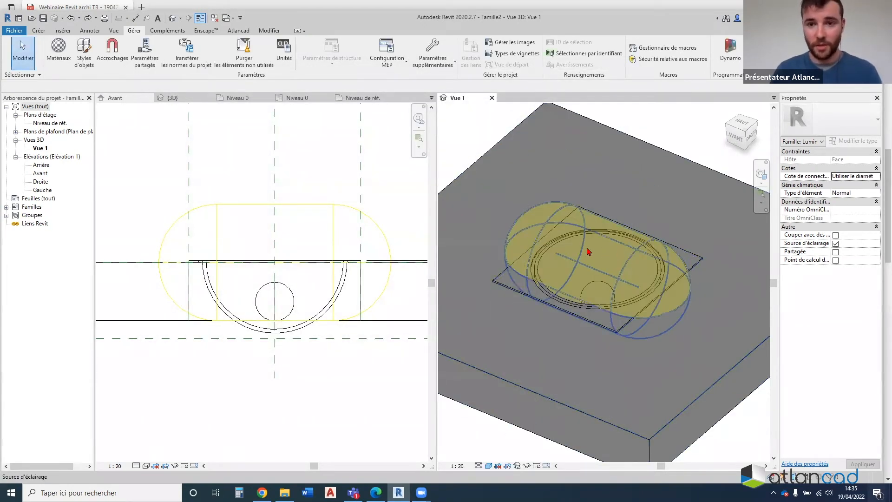
Delete every remaining family material except Source d'éclairage par défaut, apply the deletion and close the material browser
left_click(48, 50)
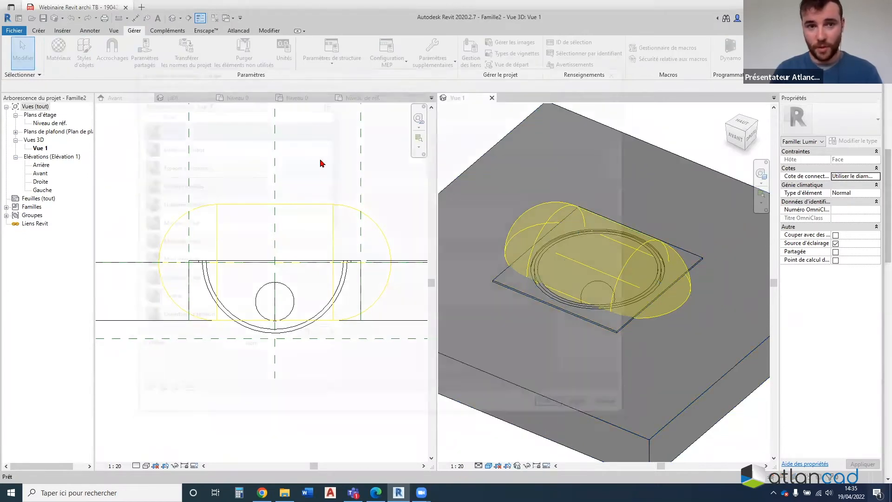
scroll(181, 222, "down", 5)
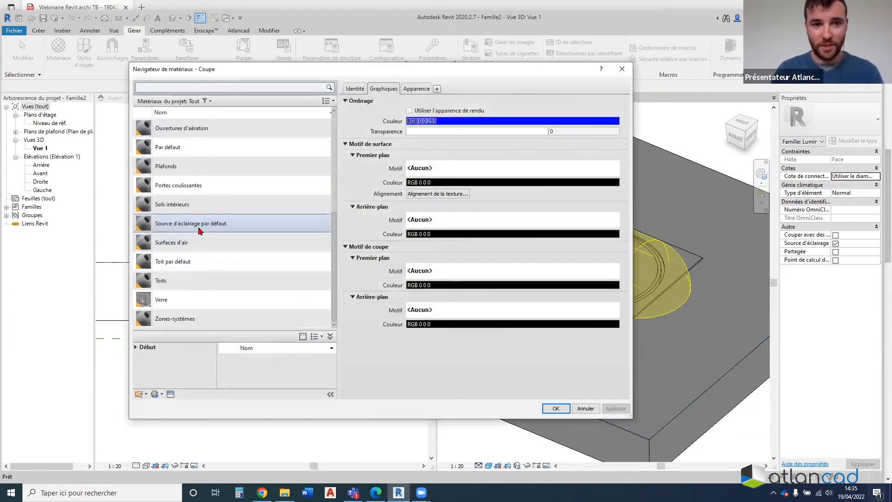
scroll(181, 221, "up", 5)
left_click(181, 149)
key("Down")
key("Down")
key("Down")
key("Down")
key("Down")
key("Down")
key("Down")
key("Down")
key("Down")
key("Down")
key("Down")
key("Down")
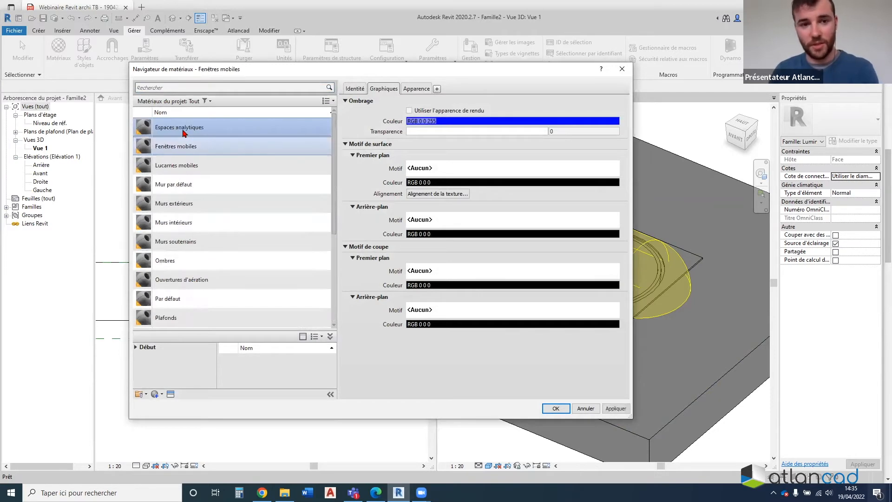
key("Down")
key("Down")
key("Down")
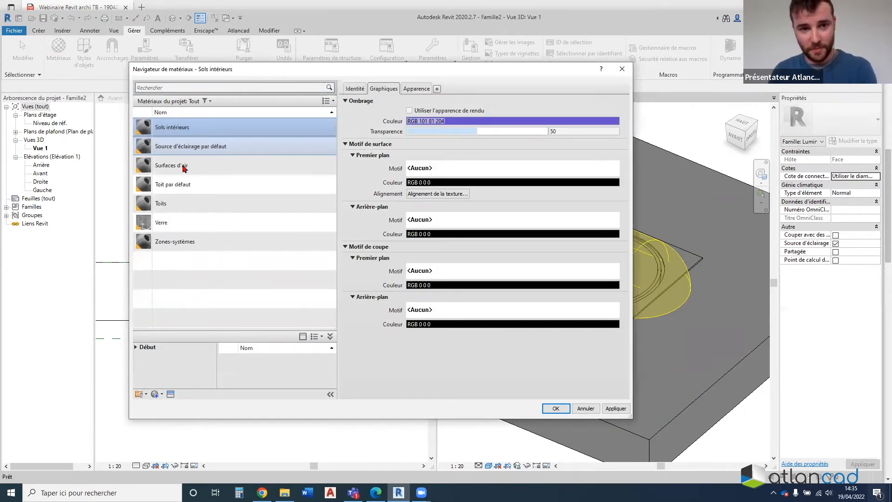
key("Delete")
key("Delete")
key("Delete")
key("Delete")
key("Delete")
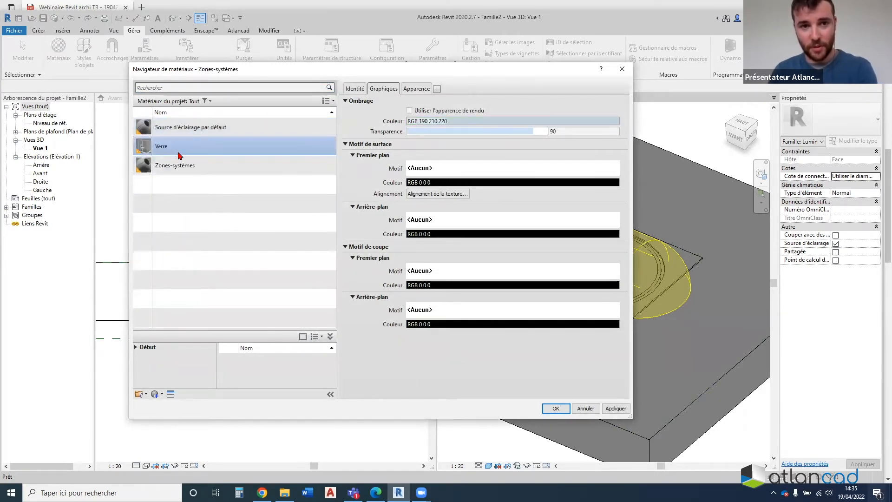
left_click(610, 411)
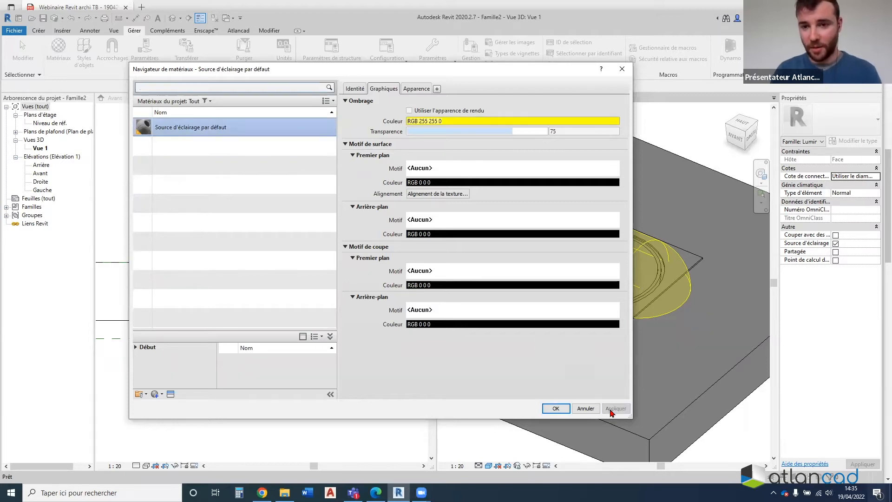
left_click(577, 410)
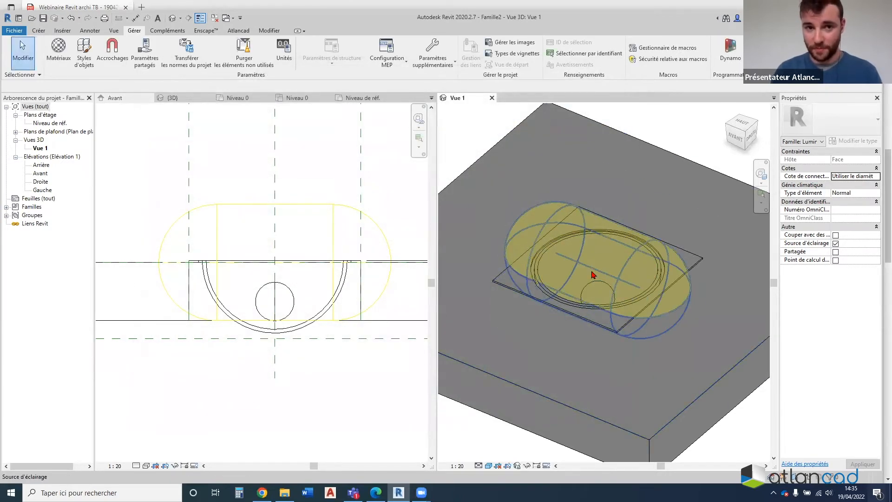
Create a new material in the material browser and name it "Matériau luminaire 1"
left_click(60, 62)
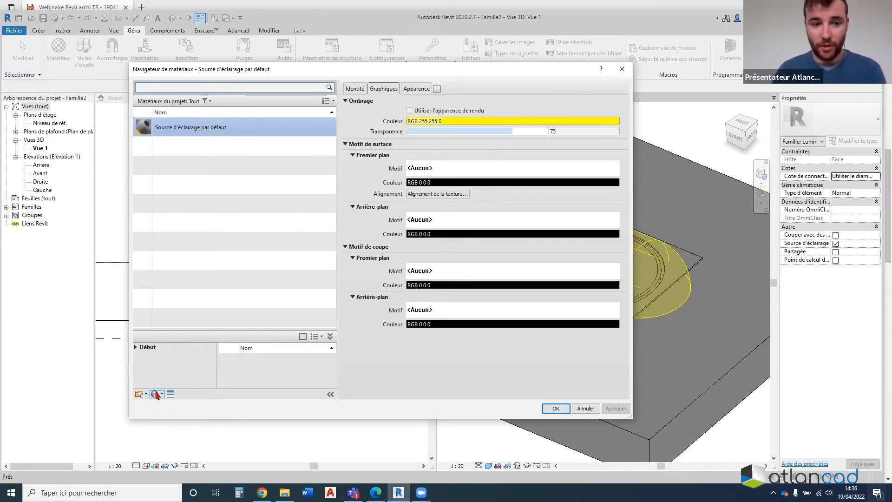
left_click(157, 394)
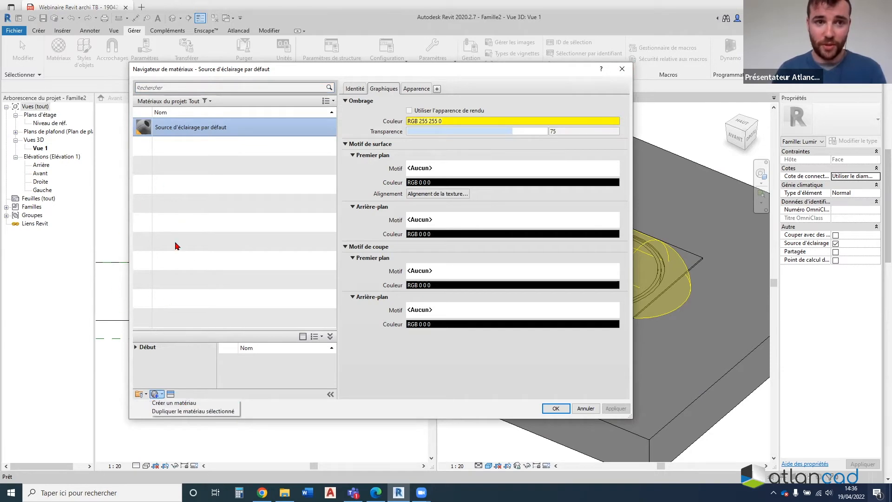
left_click(173, 402)
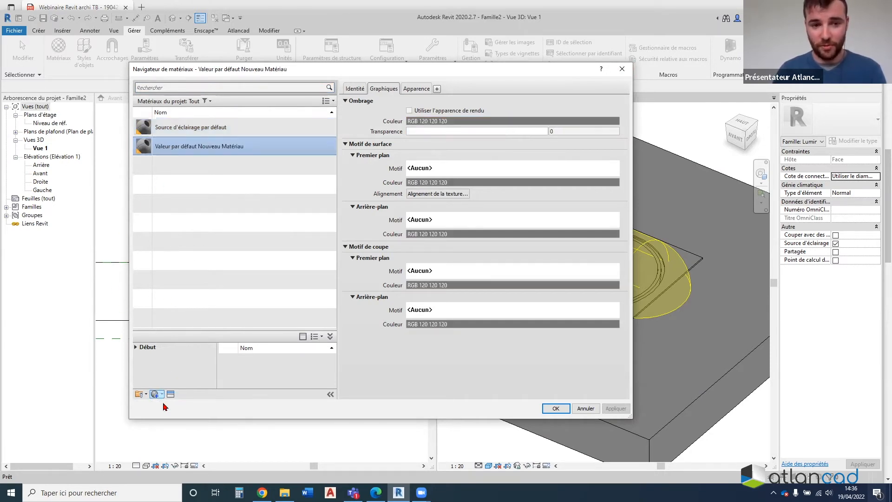
left_click(356, 90)
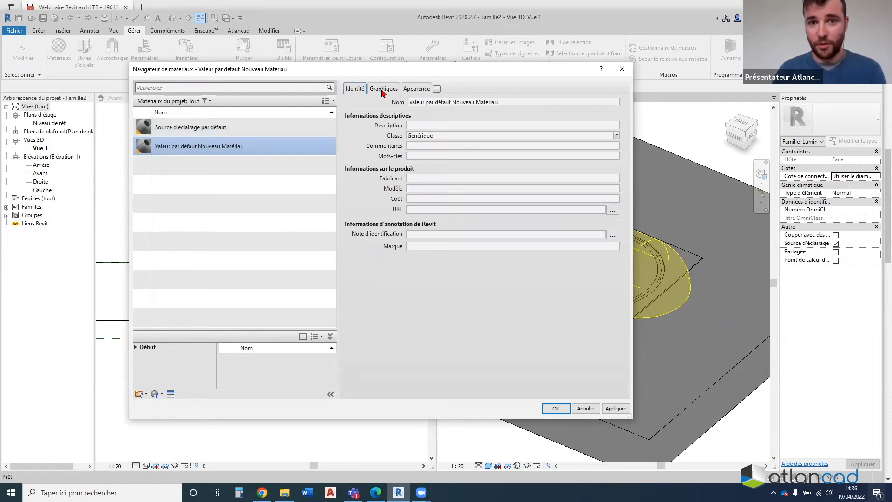
left_click_drag(504, 100, 369, 100)
left_click(510, 102)
left_click_drag(476, 101, 388, 103)
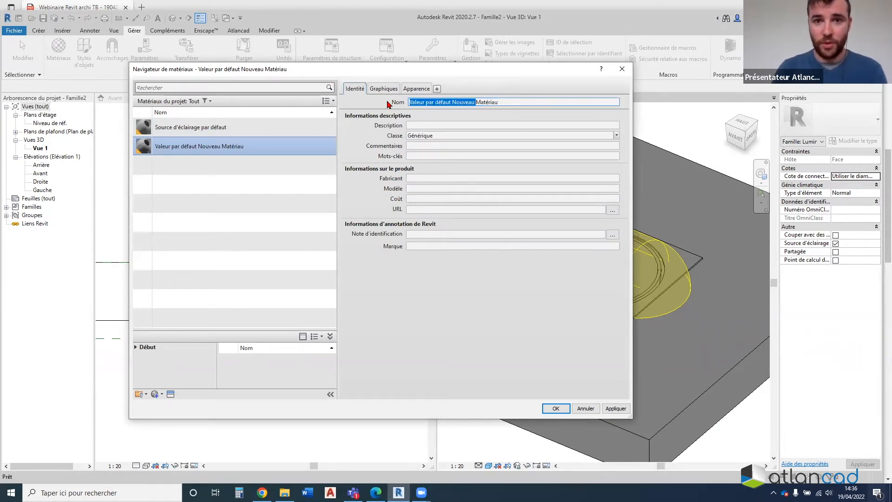
key("BackSpace")
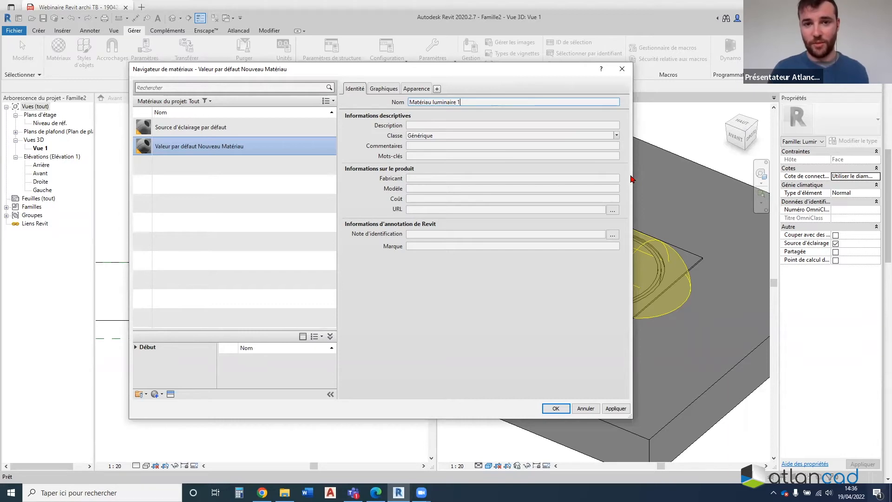
Set the shading colour of Matériau luminaire 1 to light grey RGB 216 216 216
left_click(382, 89)
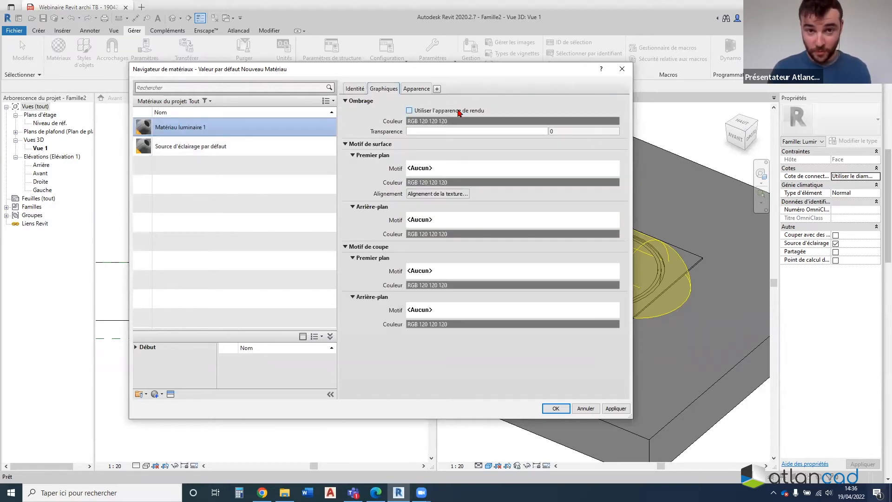
left_click(425, 121)
left_click_drag(482, 191, 485, 186)
left_click(428, 324)
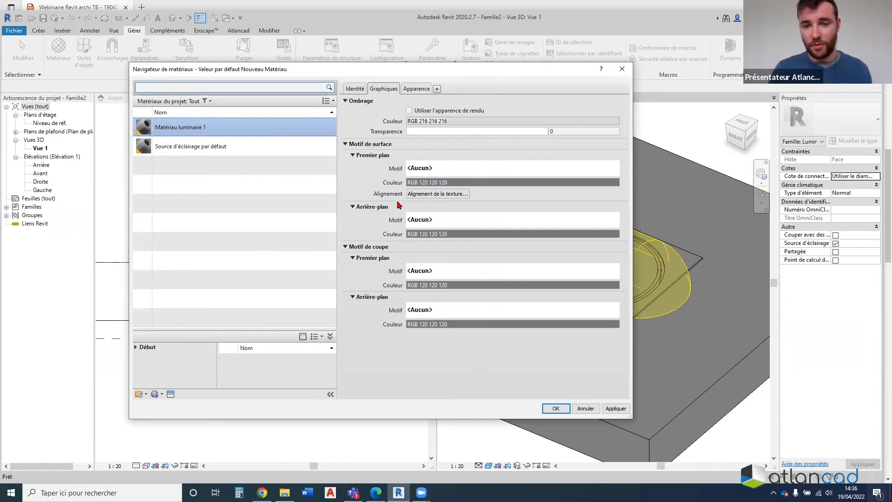
Rename the material's appearance asset as "Matériau Luminaire" and set its generic colour to RGB 180 180 180
left_click(411, 89)
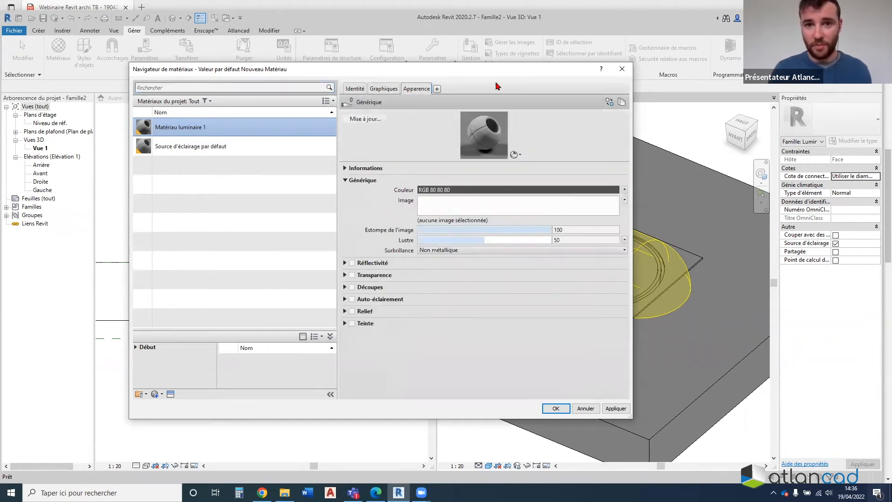
left_click(344, 168)
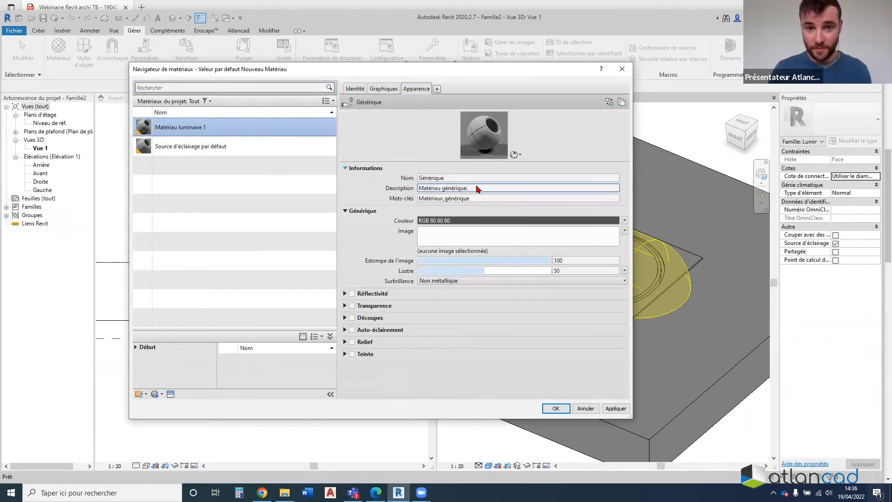
left_click(471, 179)
left_click_drag(471, 179, 374, 177)
type("Ma")
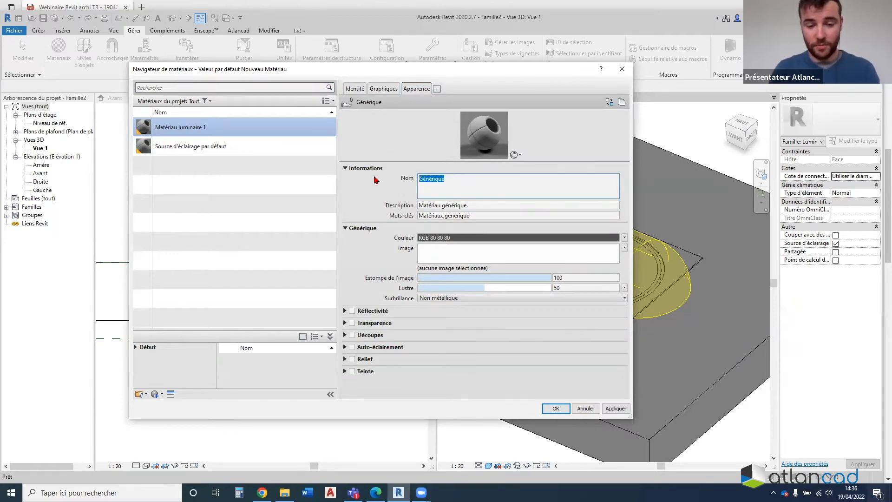
type("tériau Luminaire")
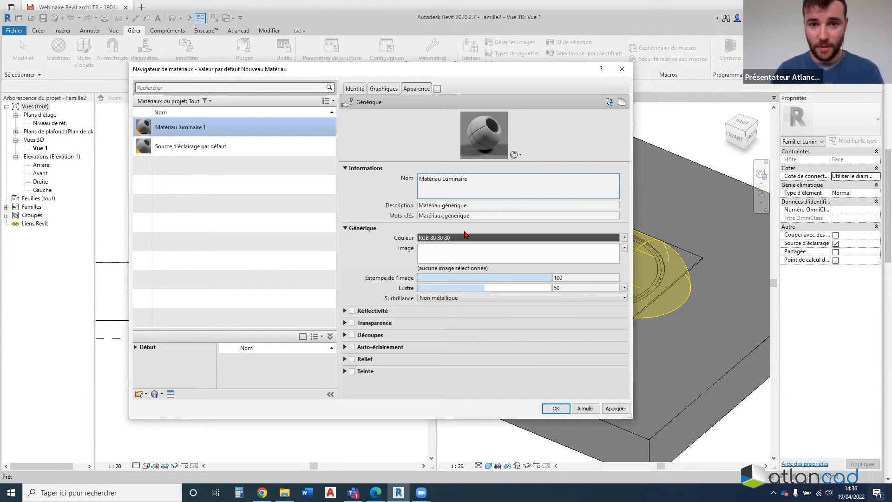
left_click(462, 238)
left_click_drag(485, 197, 485, 201)
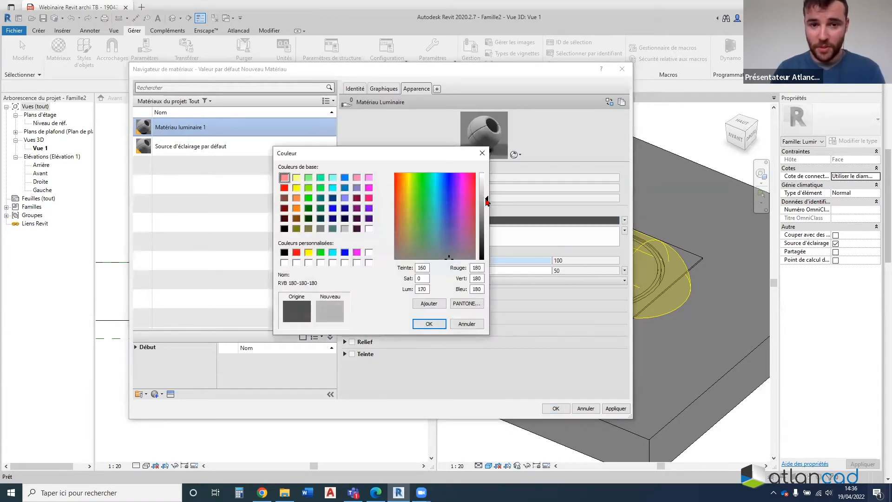
left_click(429, 324)
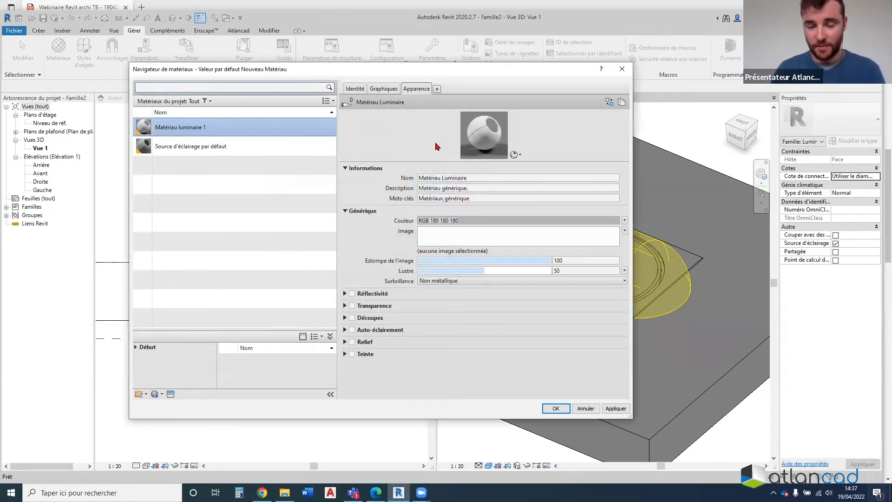
Make the appearance metallic (Métallique) with reflectivity enabled and a gloss (Lustre) of 82, and save the material
left_click(485, 283)
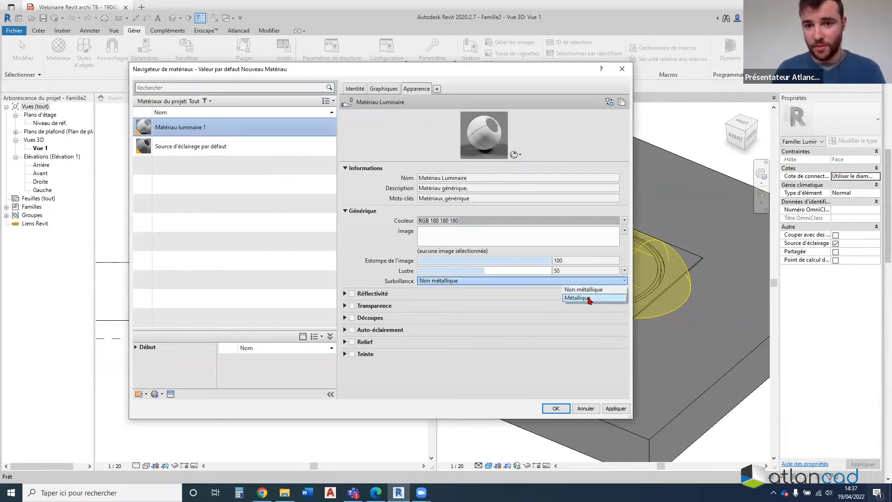
left_click(587, 298)
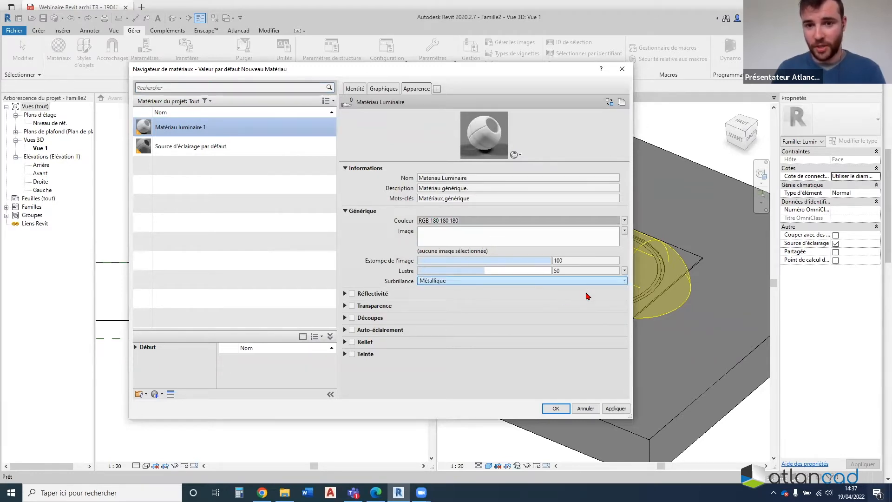
left_click(345, 293)
left_click(351, 294)
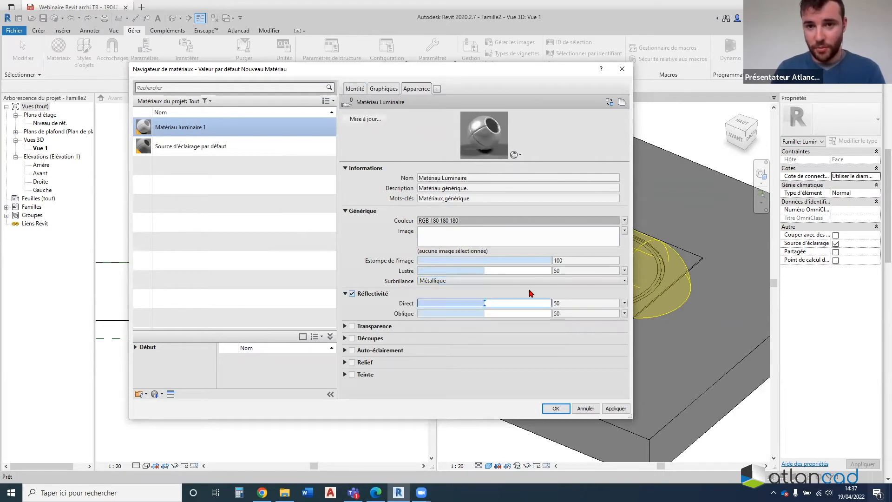
left_click_drag(502, 271, 528, 270)
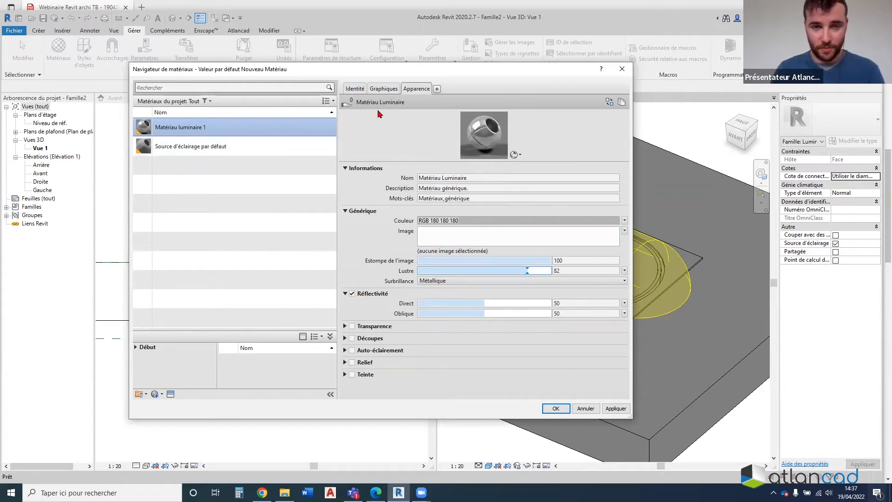
left_click(609, 409)
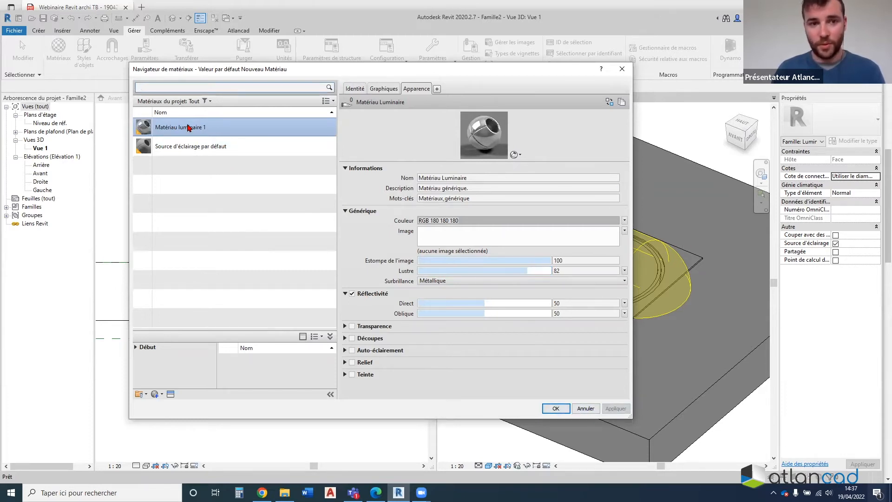
left_click(554, 409)
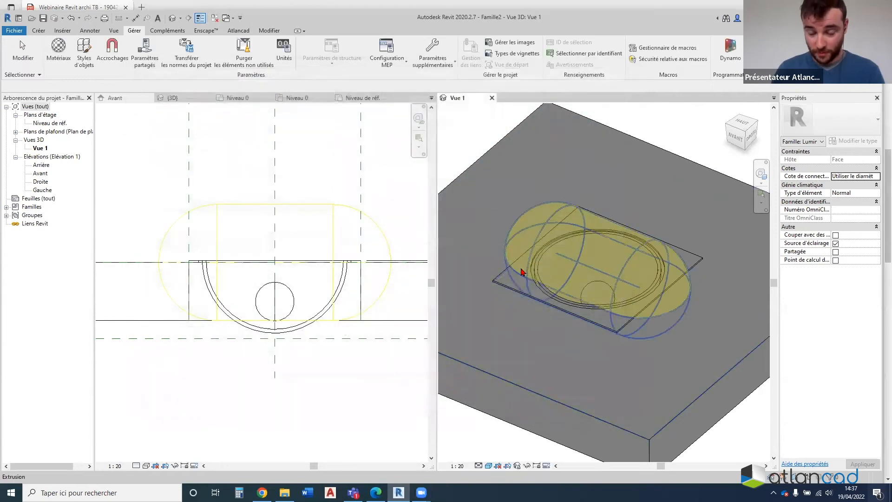
Associate the thin square frame extrusion's material with a new family type parameter named "Matériau Solide"
scroll(457, 287, "up", 3)
left_click(587, 257)
scroll(561, 200, "up", 2)
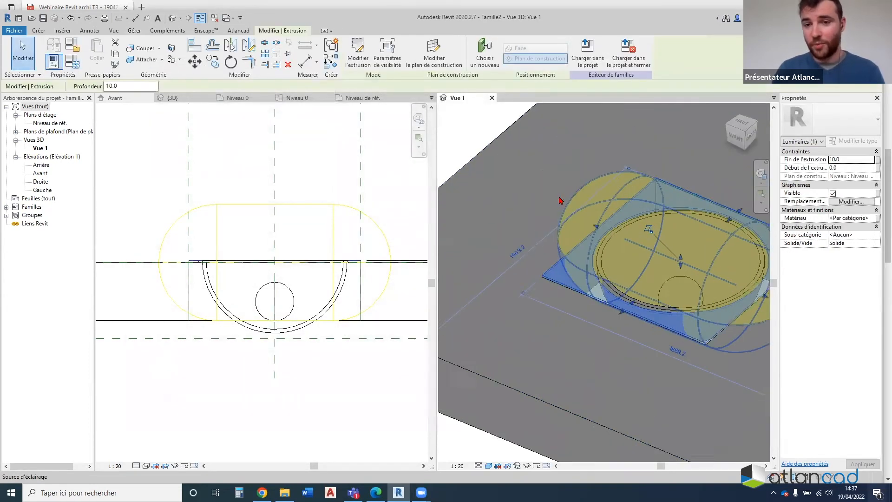
scroll(500, 326, "down", 3)
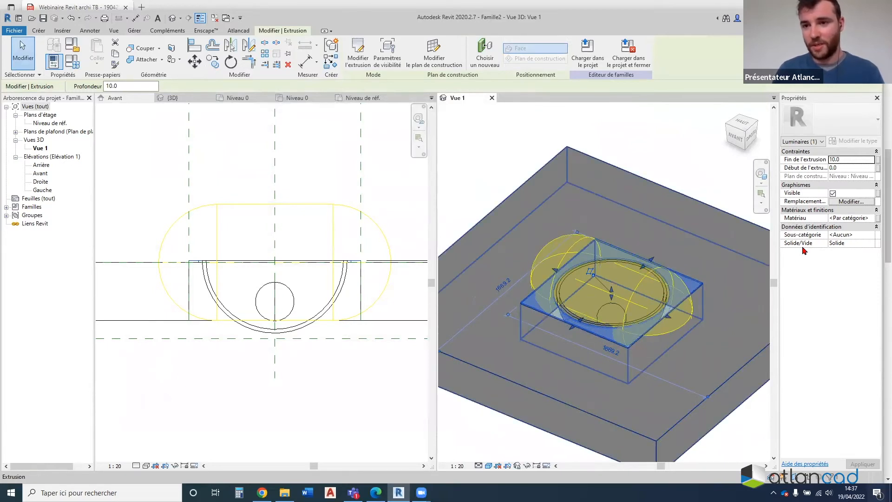
left_click(878, 220)
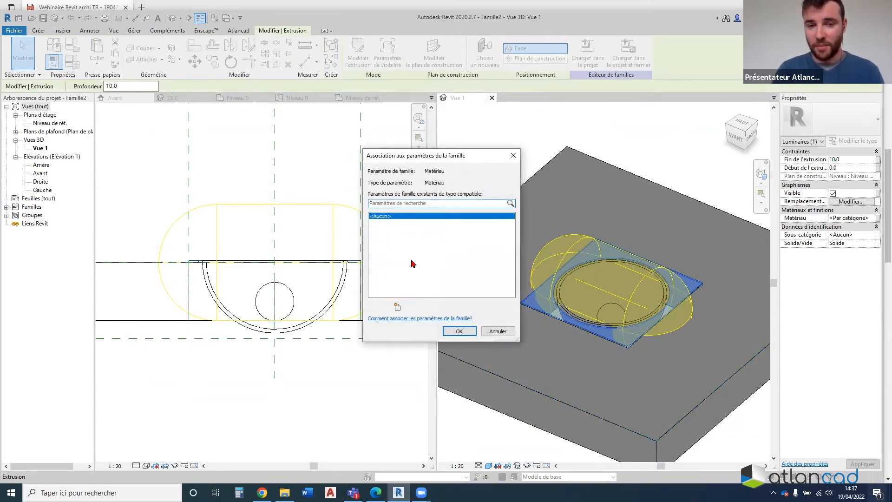
left_click(398, 307)
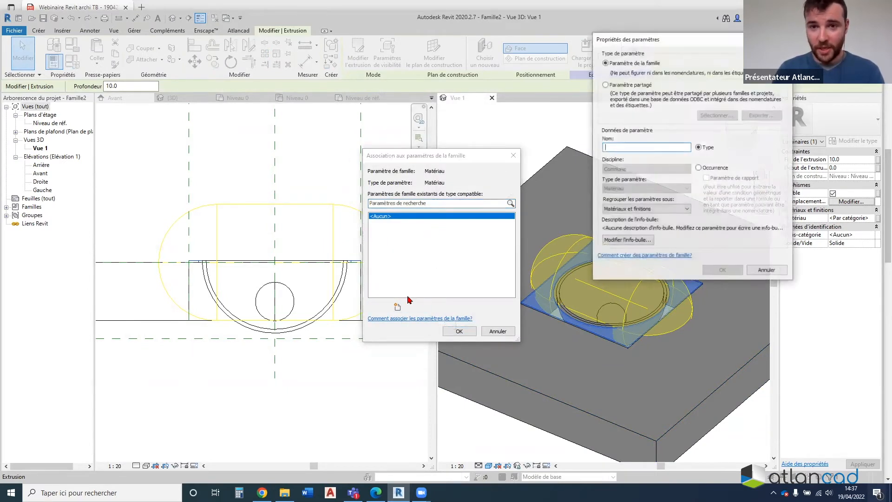
type("Matériau Solide")
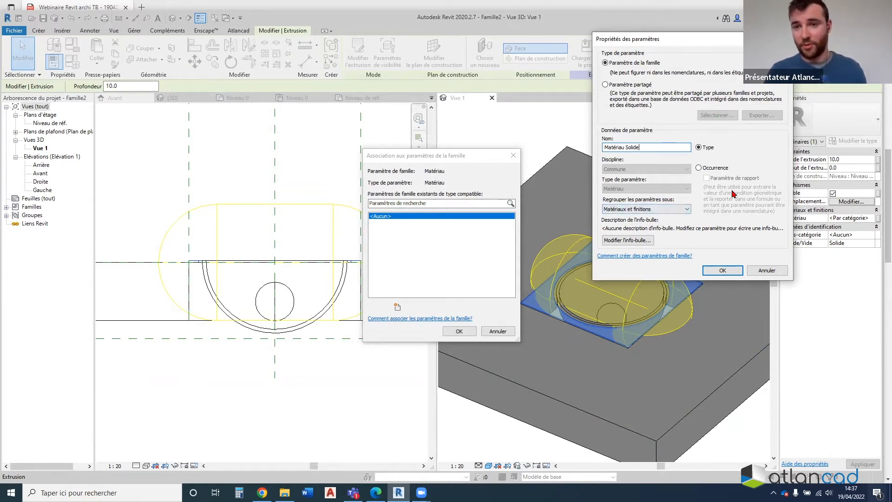
left_click(718, 271)
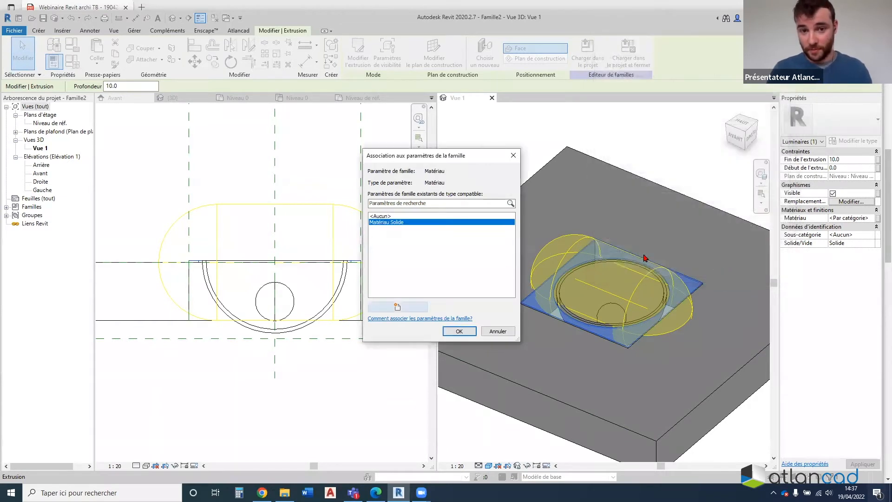
left_click(465, 331)
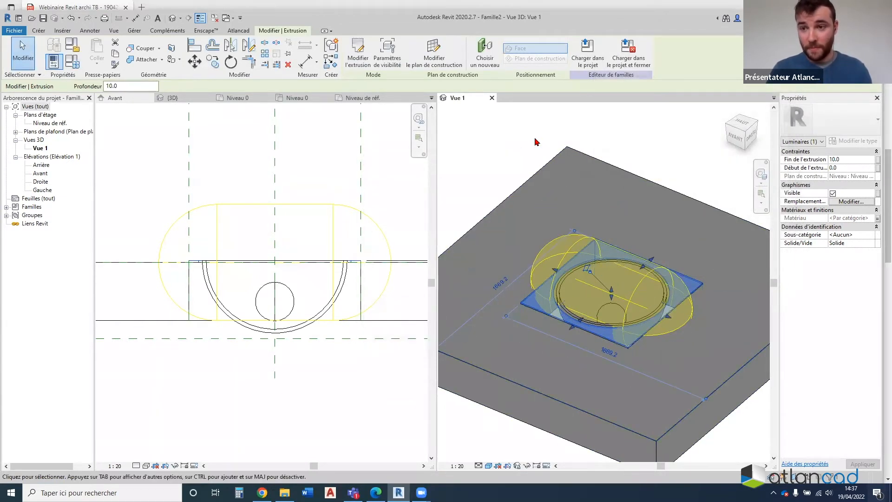
left_click(518, 141)
left_click(592, 333)
left_click(699, 174)
scroll(578, 315, "up", 5)
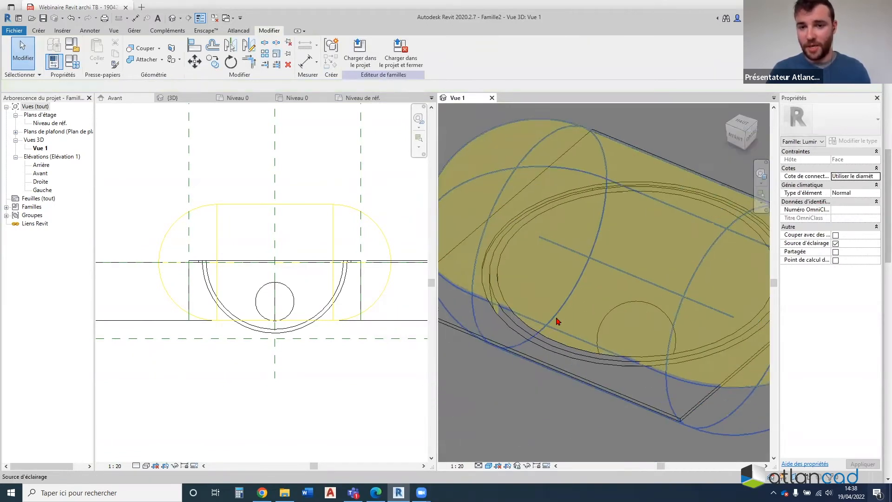
Associate the material of the revolved dome and bulb with the existing family parameter "Matériau Solide"
left_click(588, 237)
scroll(588, 236, "down", 2)
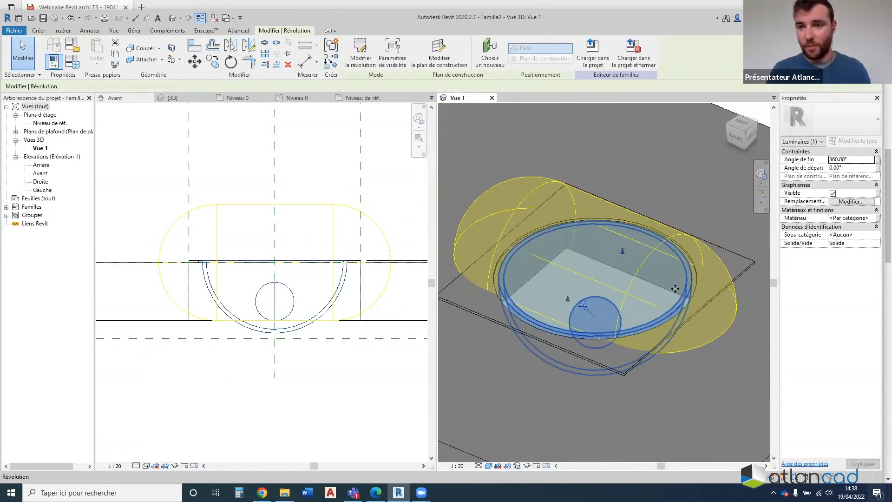
left_click(877, 219)
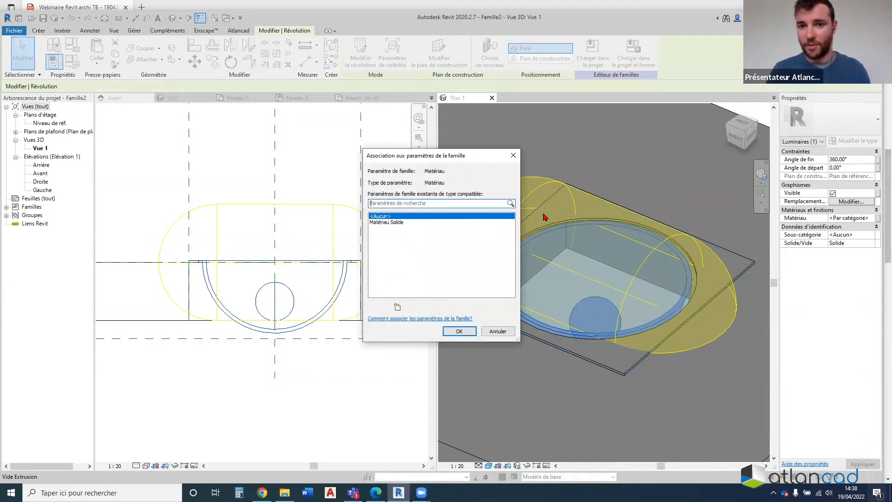
left_click(398, 223)
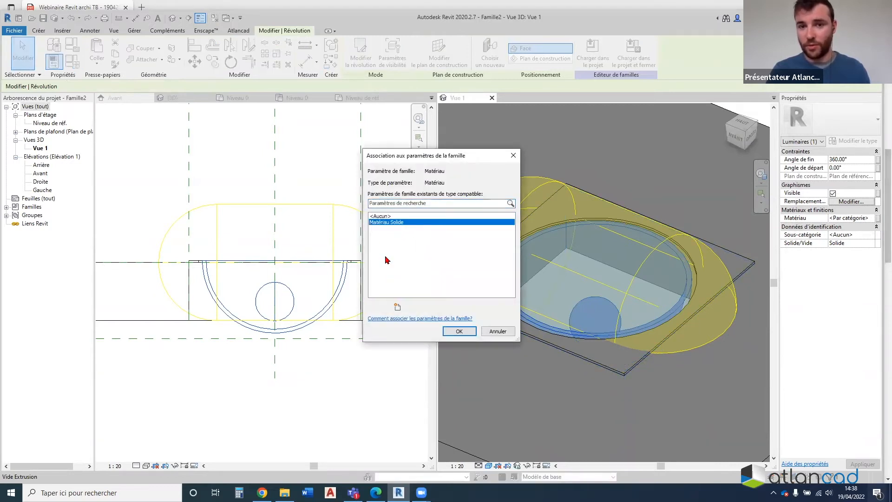
left_click(466, 333)
scroll(625, 357, "down", 3)
left_click(472, 219)
scroll(619, 321, "up", 2)
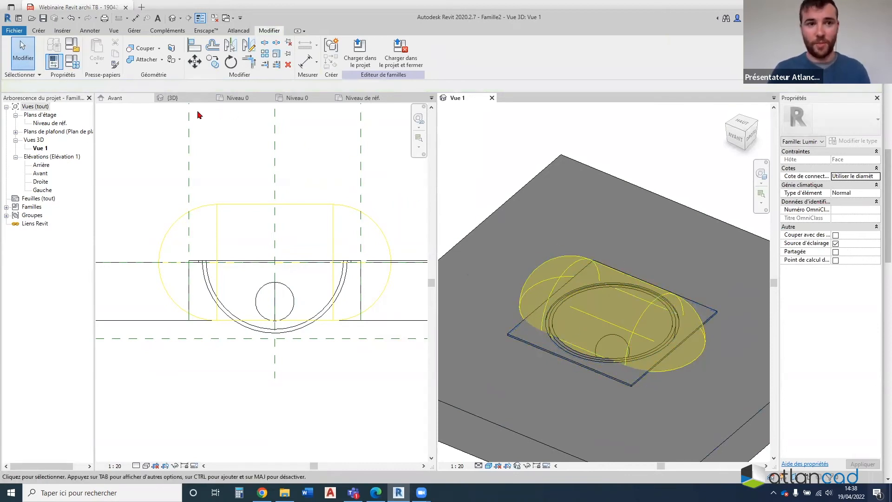
Set the "Matériau Solide" family parameter to Matériau luminaire 1 and apply it to the family
left_click(75, 61)
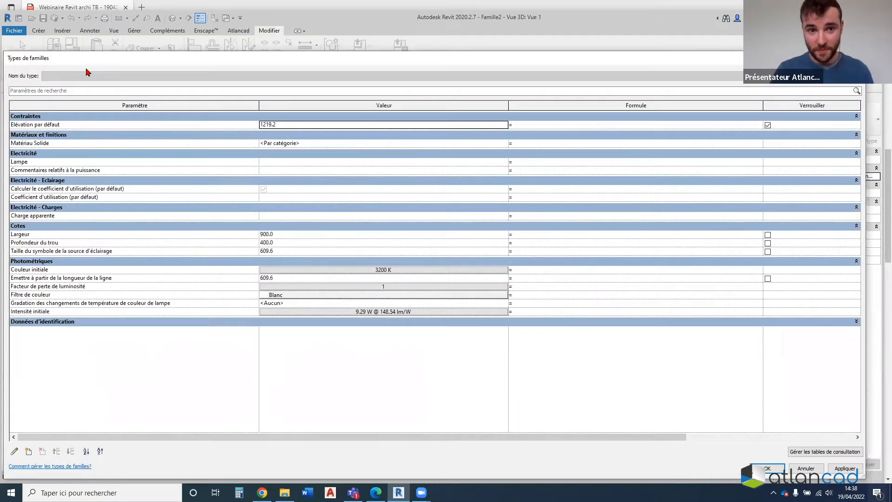
left_click(88, 142)
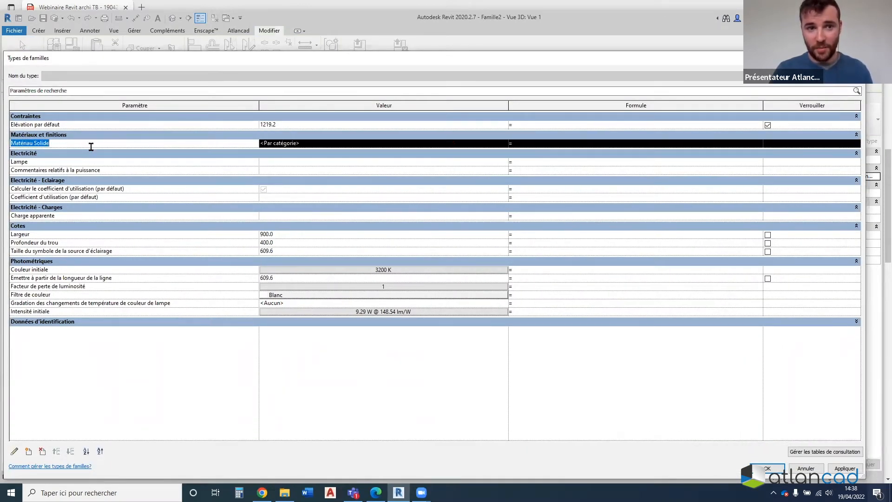
left_click(505, 144)
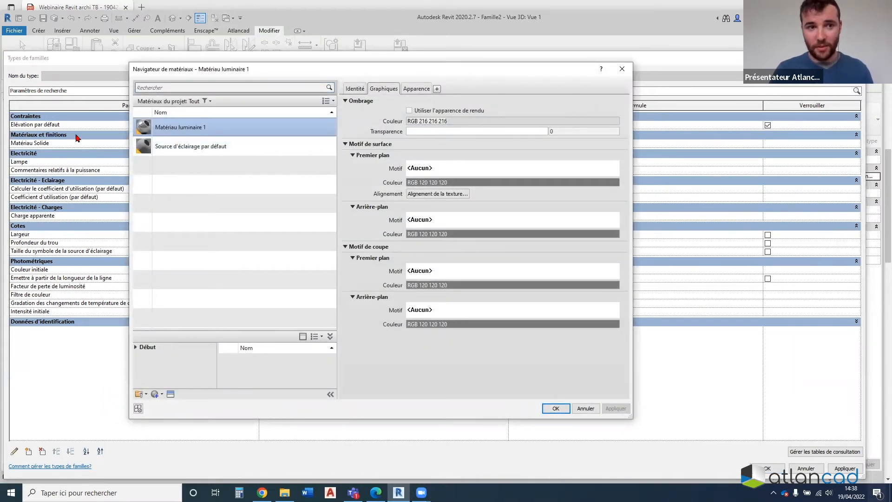
left_click(553, 408)
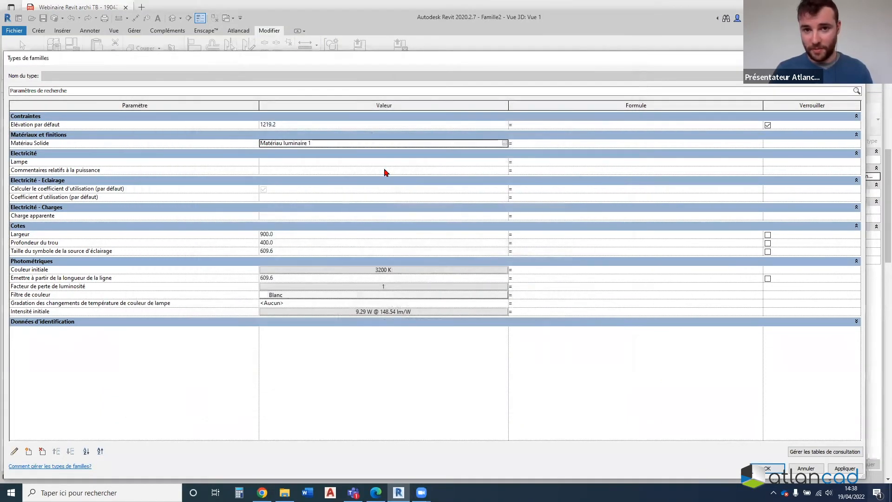
left_click(845, 468)
left_click(768, 468)
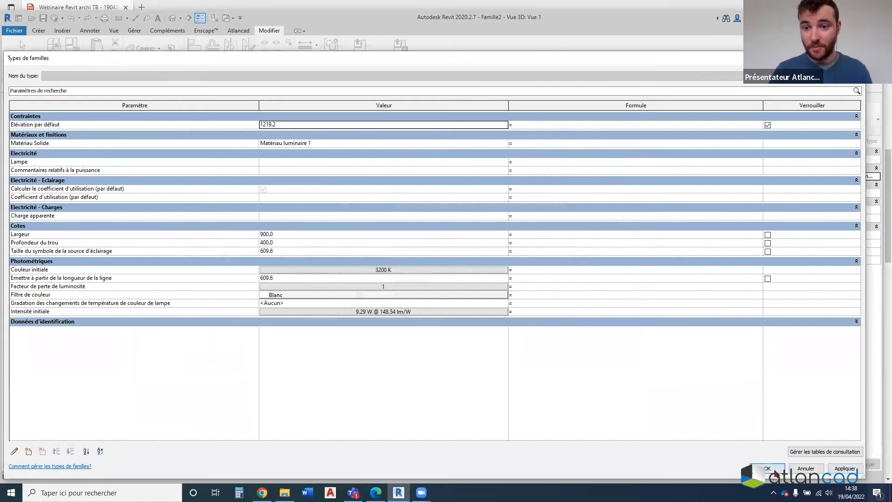
middle_click_drag(473, 155, 629, 372, "shift")
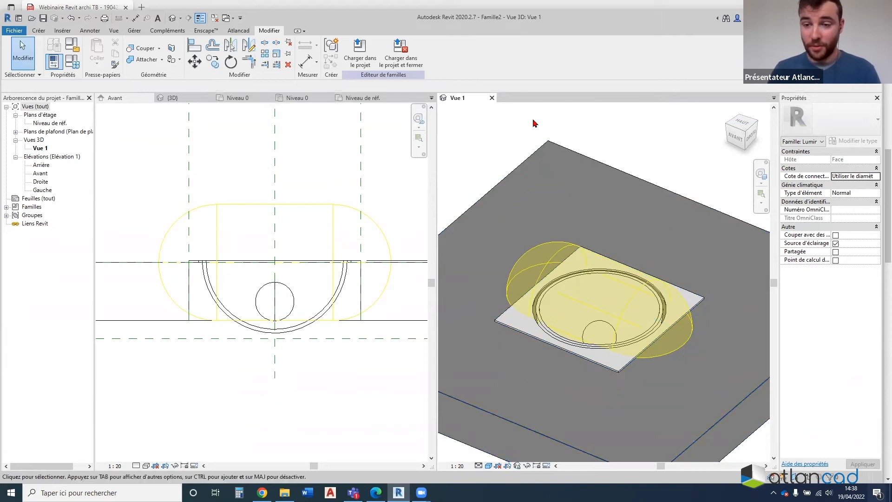
left_click(71, 61)
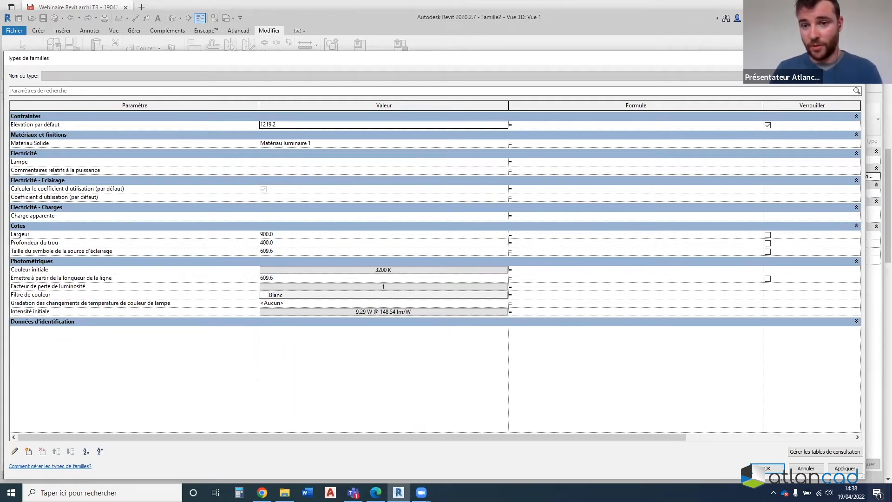
left_click(856, 58)
scroll(668, 210, "down", 1)
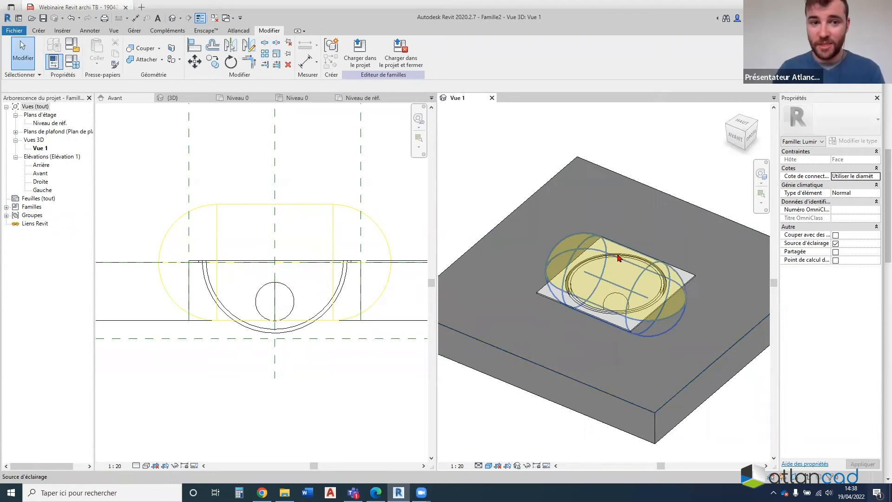
Open the sketch of the thin square frame extrusion for editing in the Niveau de réf. plan
left_click(363, 98)
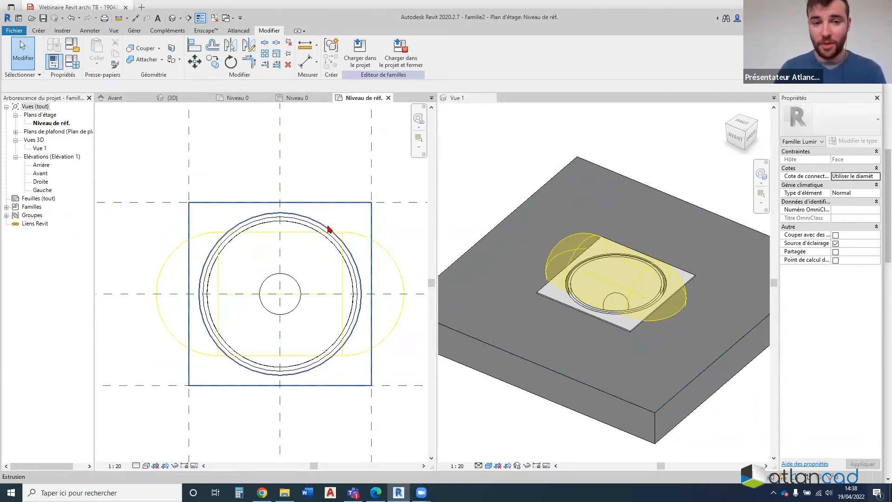
left_click(342, 203)
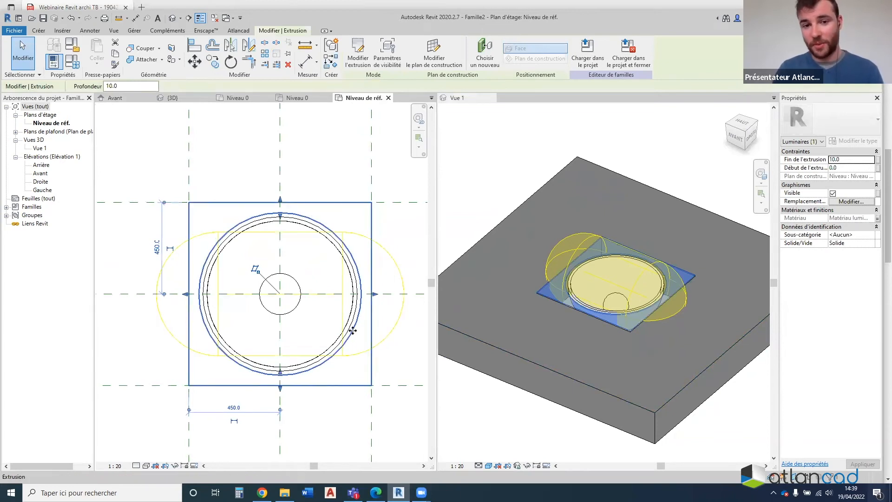
scroll(356, 319, "down", 3)
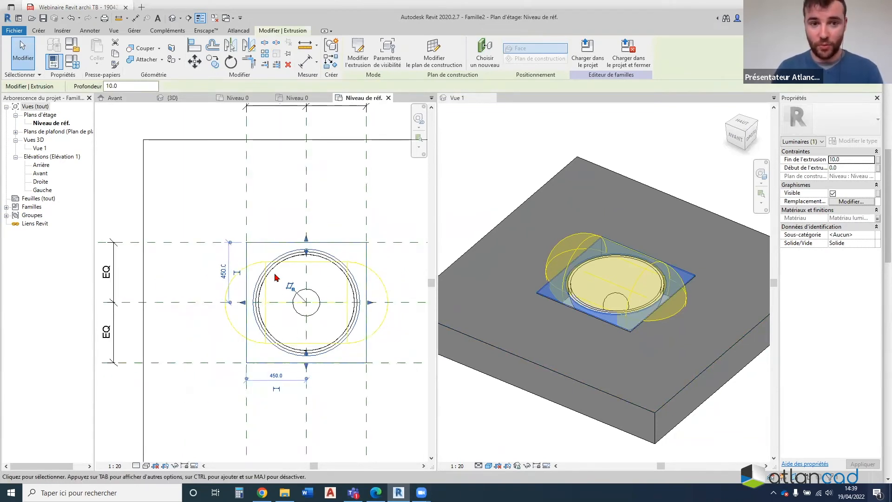
scroll(271, 275, "up", 4)
scroll(261, 247, "down", 2)
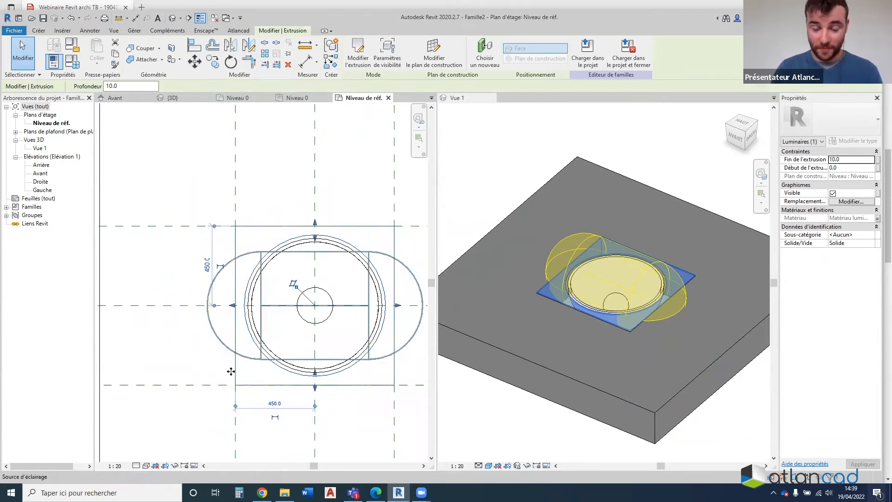
middle_click_drag(277, 379, 253, 358)
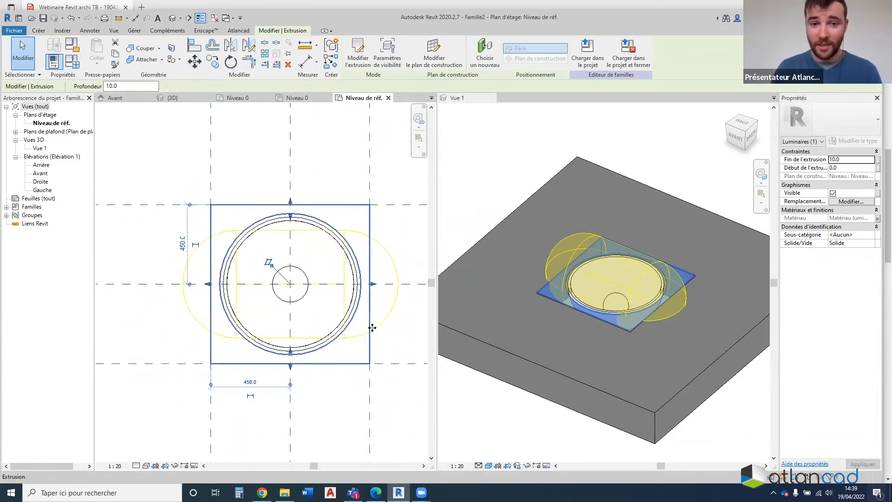
scroll(354, 274, "up", 2)
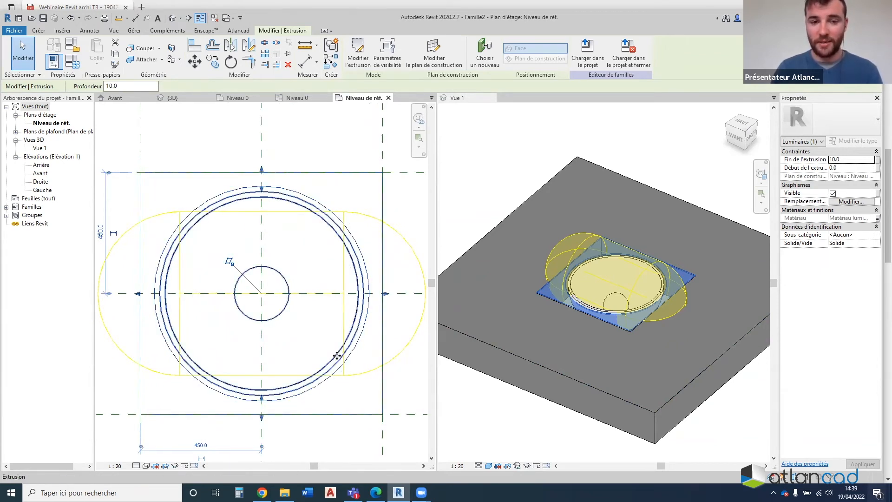
double_click(345, 223)
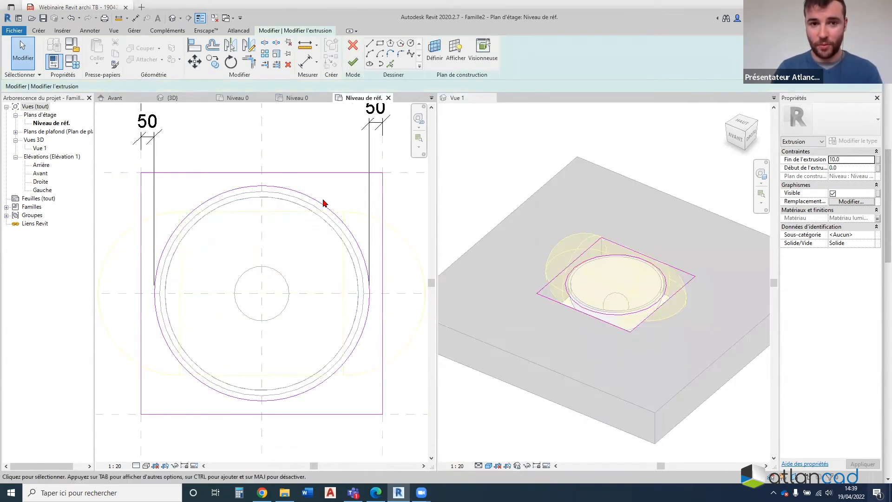
Delete the two 50 mm dimensions between the circular opening and the sides of the square frame
scroll(323, 199, "down", 2)
left_click(338, 179)
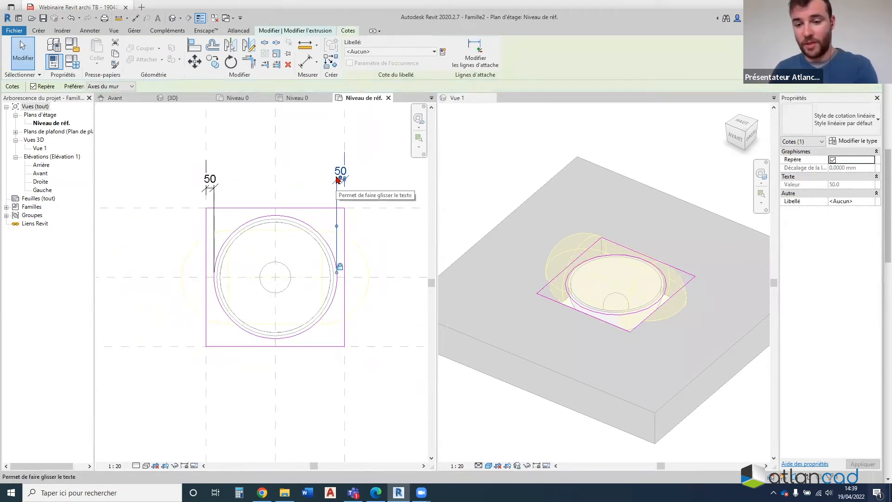
key("Delete")
left_click(213, 185)
key("Delete")
scroll(220, 258, "up", 3)
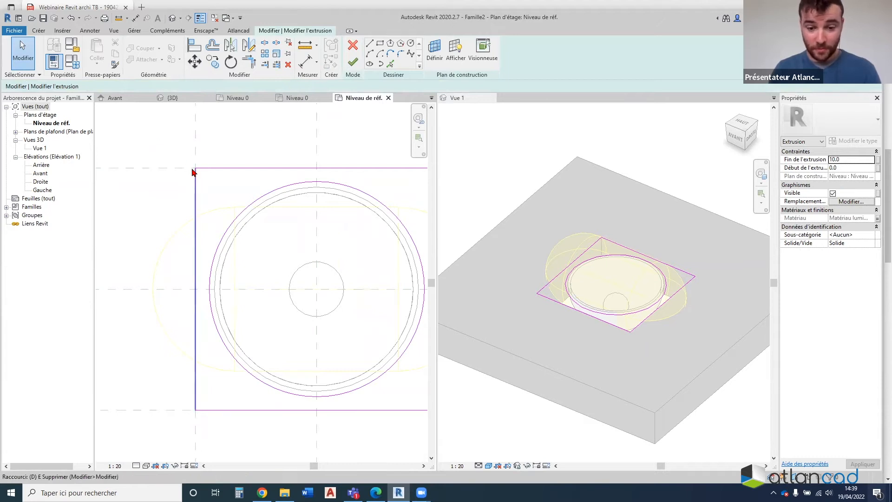
Add a diameter dimension to the circular opening in the frame sketch
key("d")
key("i")
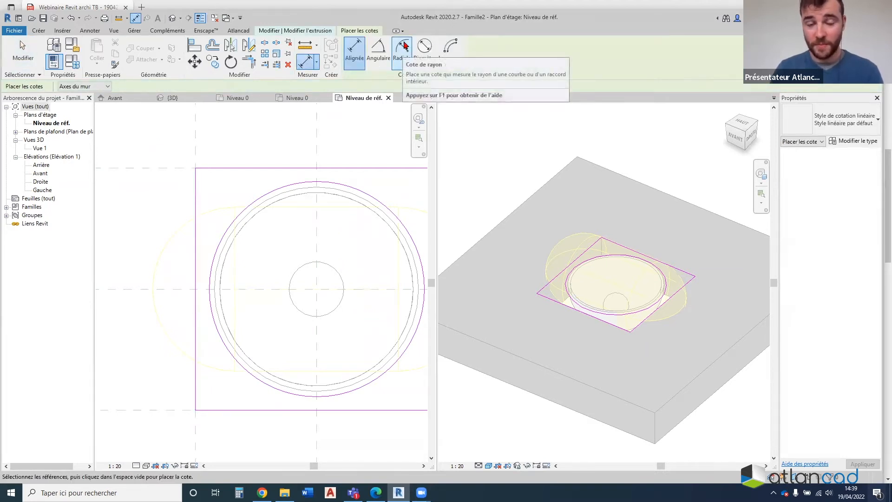
left_click(424, 49)
left_click(398, 219)
left_click(367, 240)
key("Escape")
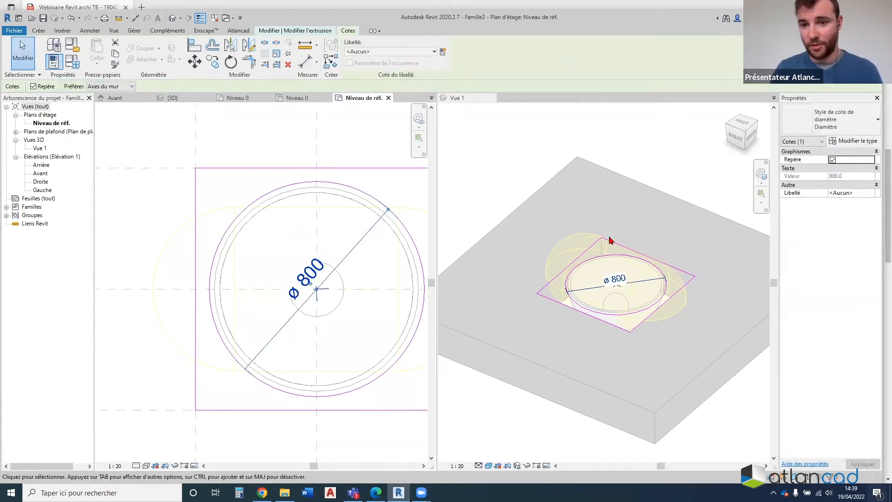
Label the circle's diameter dimension with a new family type parameter named "Diamètre du spot" and finish the extrusion sketch
left_click(443, 51)
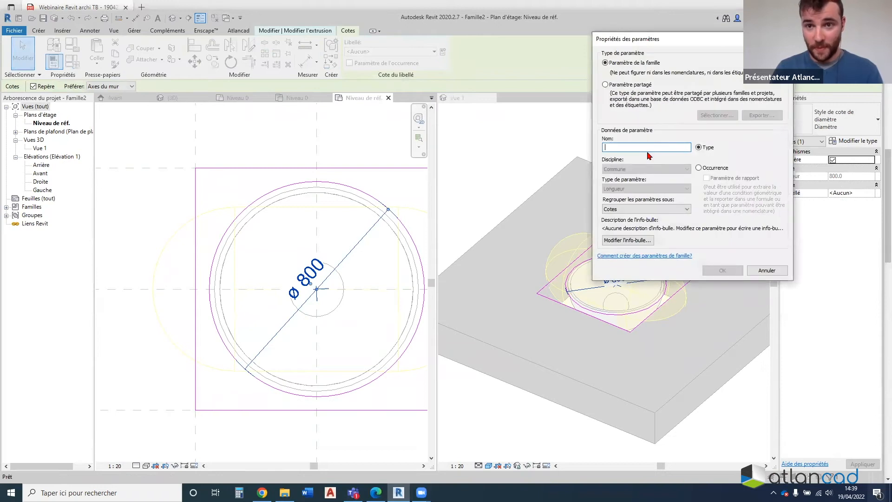
type("Diamètre du spot")
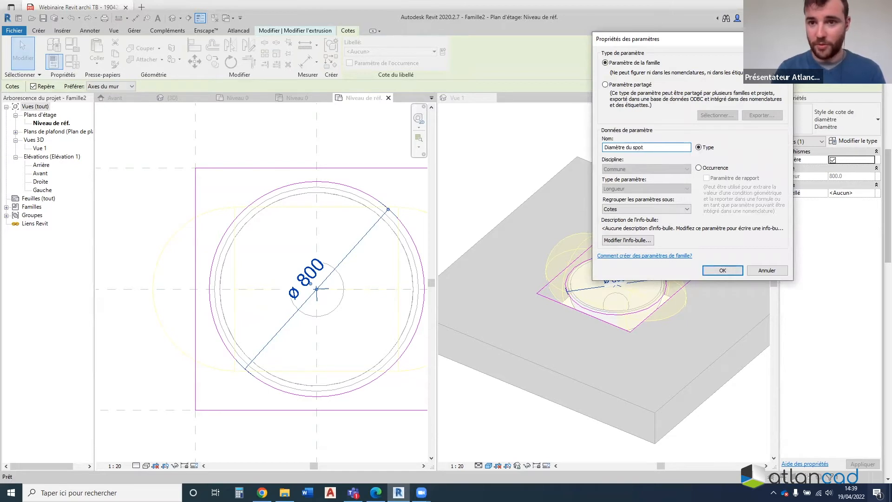
left_click(722, 270)
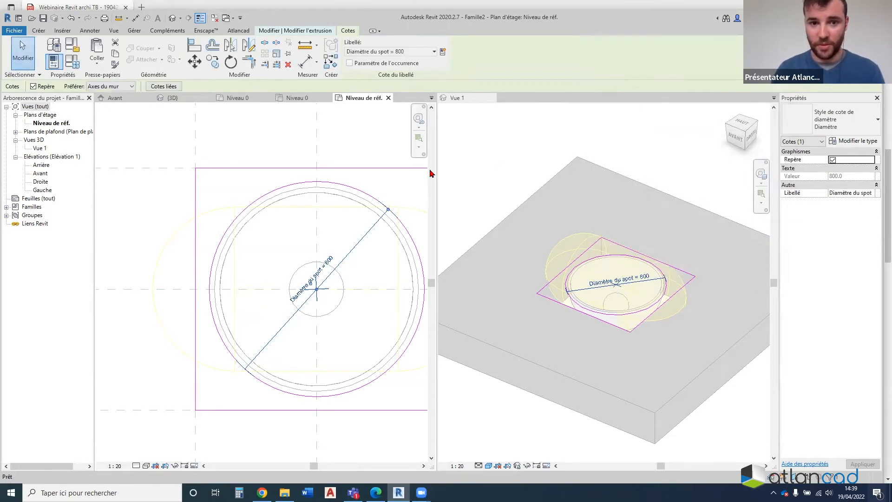
scroll(298, 245, "down", 2)
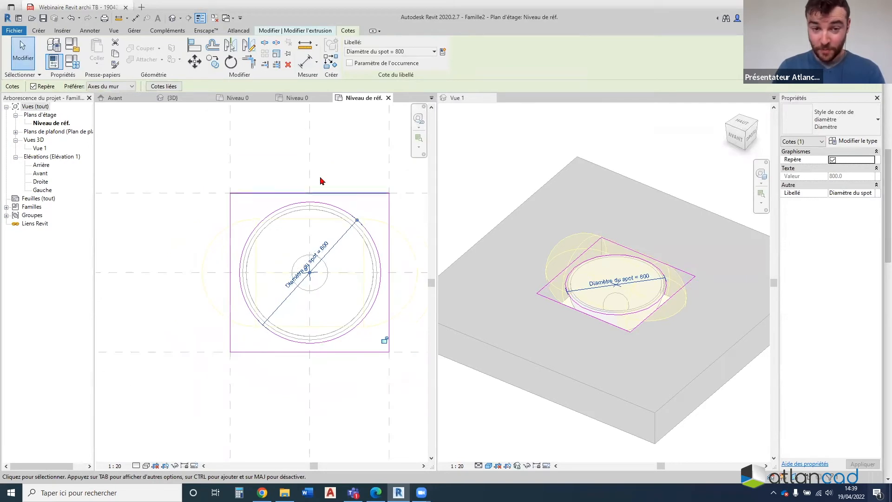
scroll(322, 179, "up", 2)
left_click(333, 164)
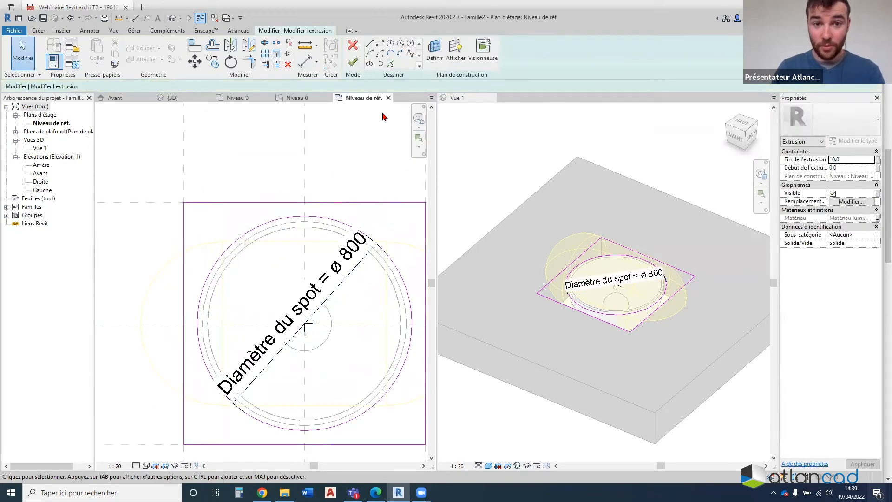
left_click(358, 61)
left_click(247, 161)
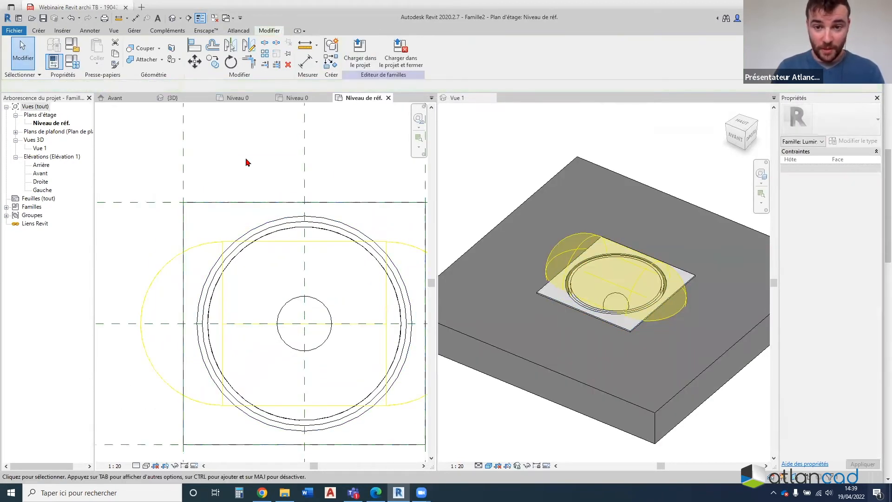
Open the sketch of the dome and bulb revolution for editing in the Avant elevation
scroll(331, 277, "down", 1)
scroll(282, 320, "up", 2)
left_click(240, 267)
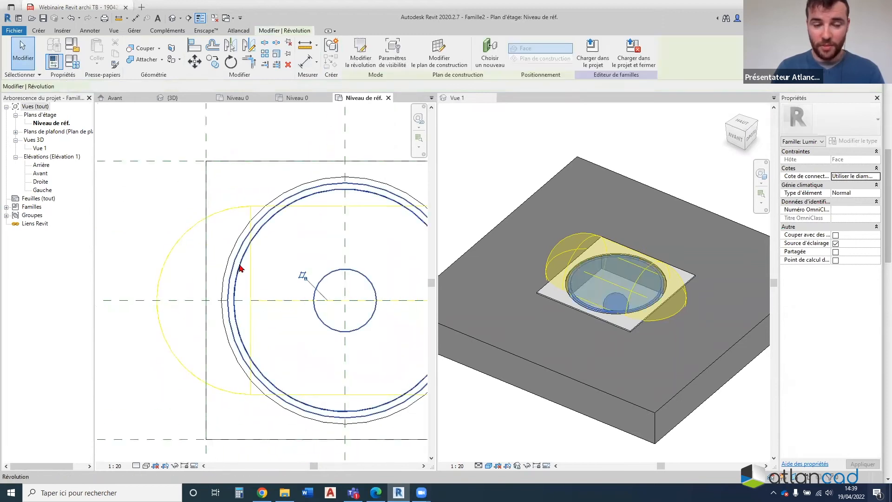
scroll(244, 255, "down", 3)
scroll(348, 253, "up", 3)
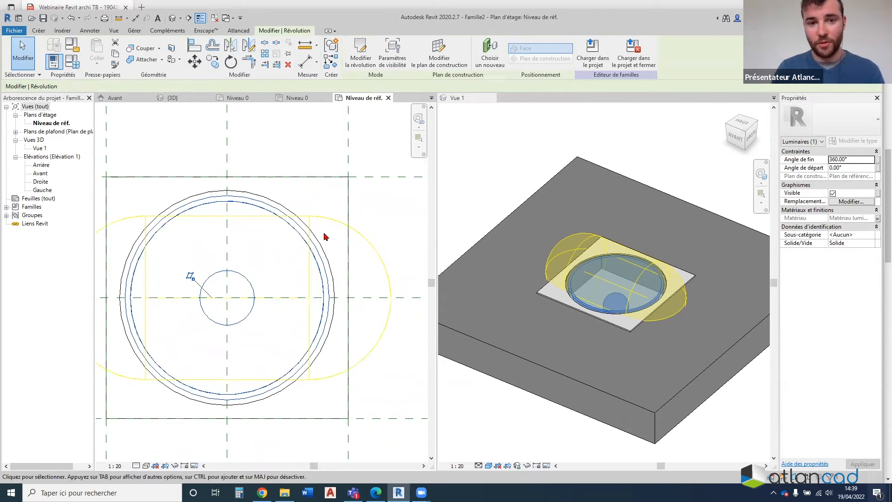
left_click(115, 98)
scroll(333, 253, "up", 5)
double_click(332, 253)
Delete the 360 mm and 20 mm horizontal dimensions above the dome profile
scroll(299, 213, "down", 3)
left_click(298, 214)
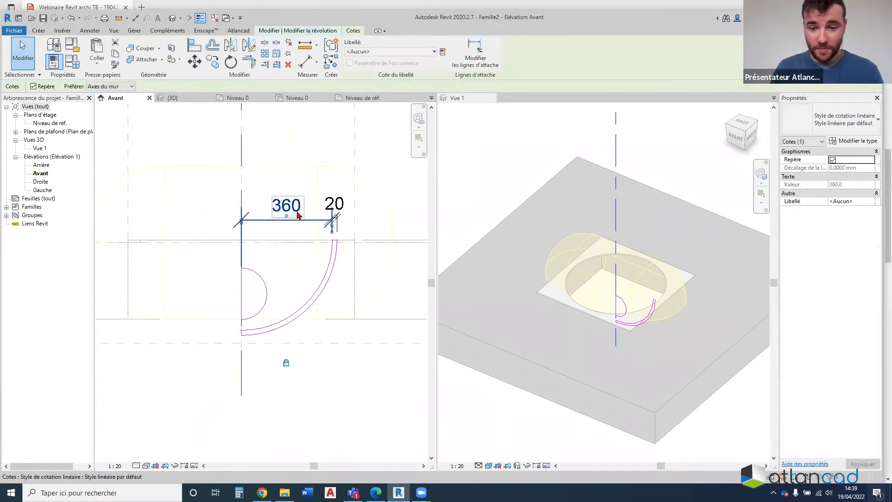
key("Delete")
scroll(299, 217, "up", 1)
left_click(335, 209)
key("Delete")
scroll(260, 253, "up", 2)
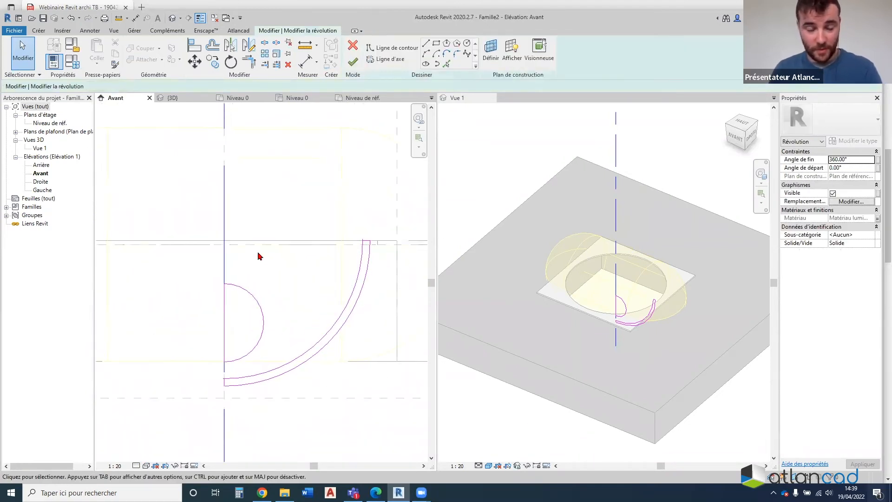
Add an aligned horizontal dimension from the central axis to the outer edge of the dome profile
scroll(260, 257, "down", 2)
key("d")
key("i")
scroll(225, 234, "up", 3)
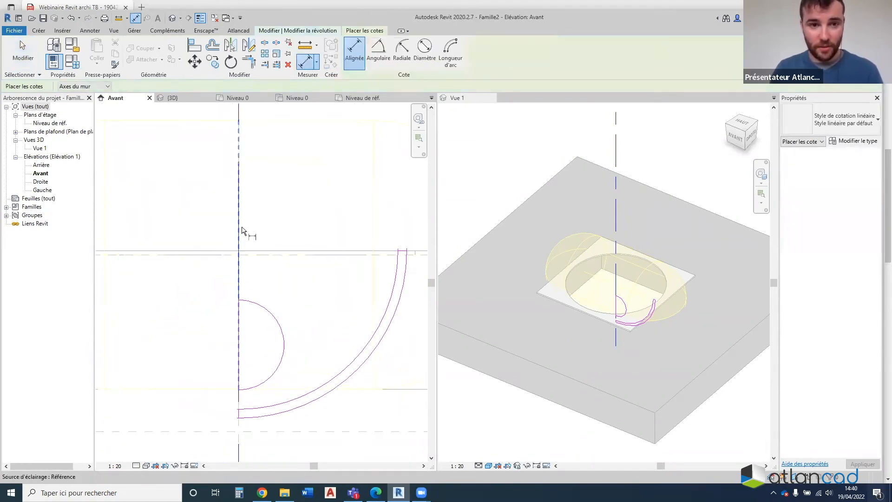
left_click(241, 228)
scroll(262, 239, "down", 2)
scroll(371, 250, "up", 5)
left_click(375, 256)
scroll(373, 237, "down", 4)
left_click(367, 217)
key("Escape")
key("Escape")
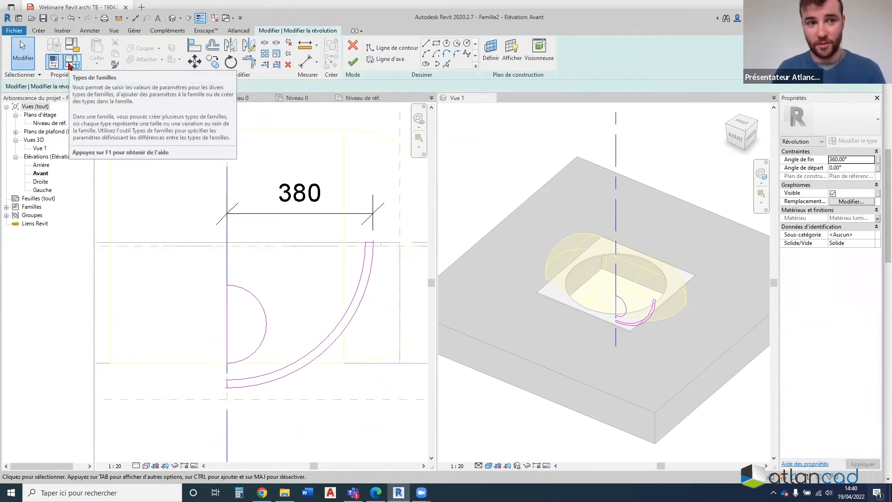
Label the dome profile's horizontal dimension with a new family type parameter named "Diamètre spot intérieur"
left_click(285, 212)
left_click(442, 51)
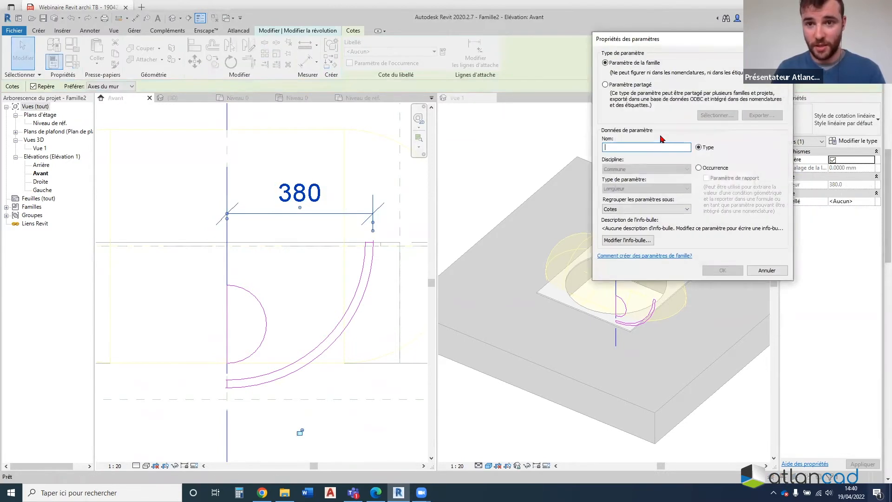
type("Diamètre spot intérieur")
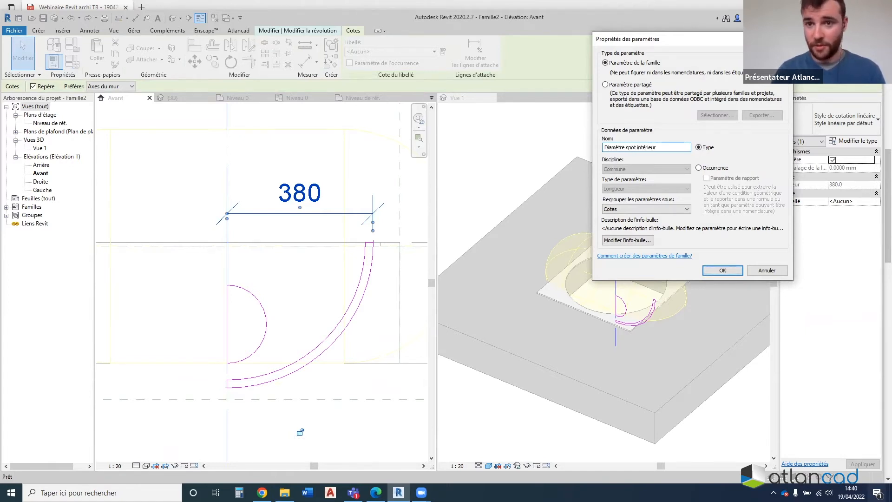
left_click(721, 270)
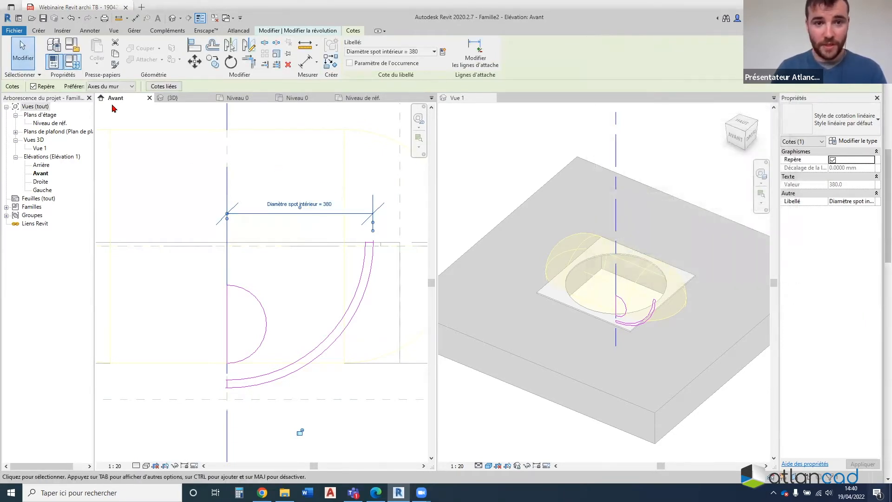
Set the formula of the "Diamètre spot intérieur" parameter to Diamètre du spot - 20 mm in the family types
left_click(79, 62)
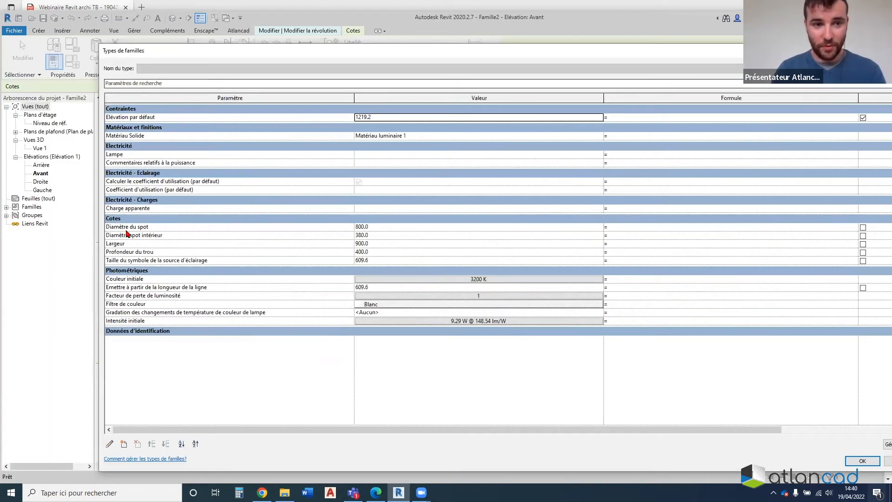
left_click(129, 234)
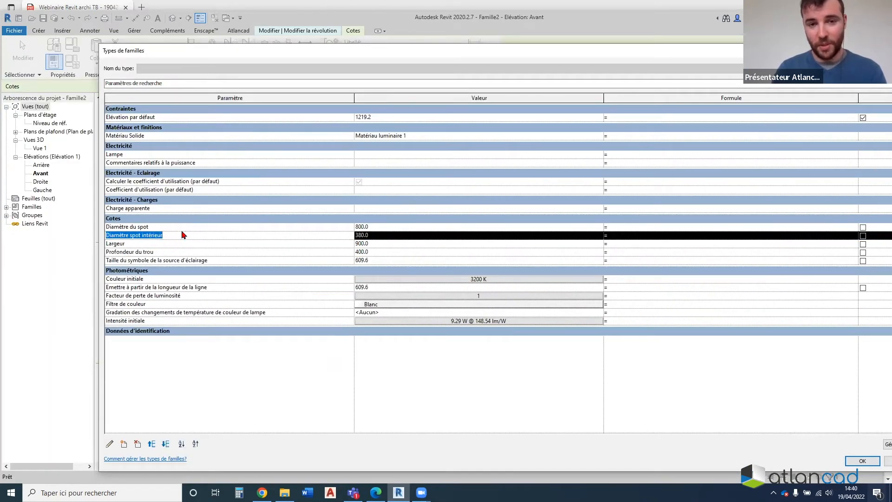
left_click_drag(176, 235, 107, 226)
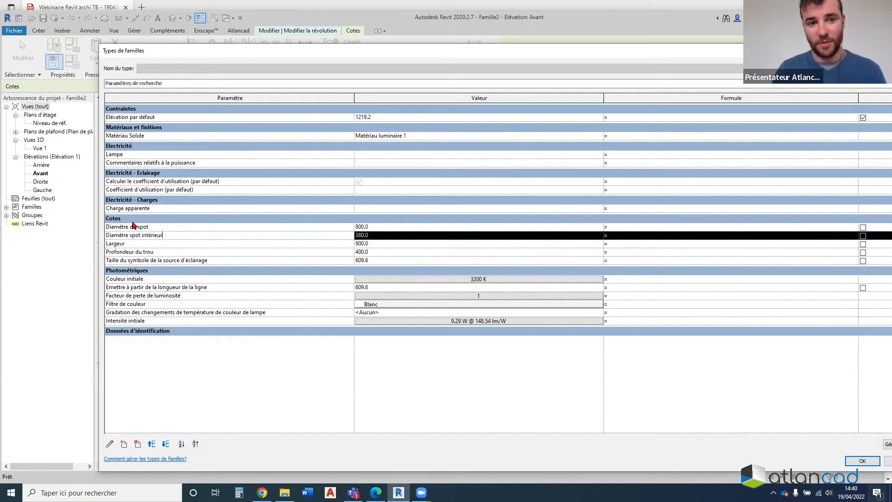
left_click(163, 226)
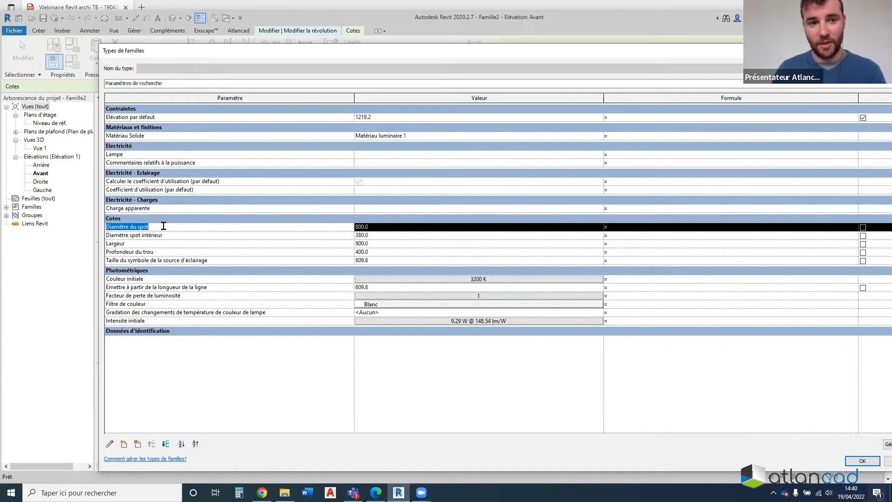
left_click(614, 236)
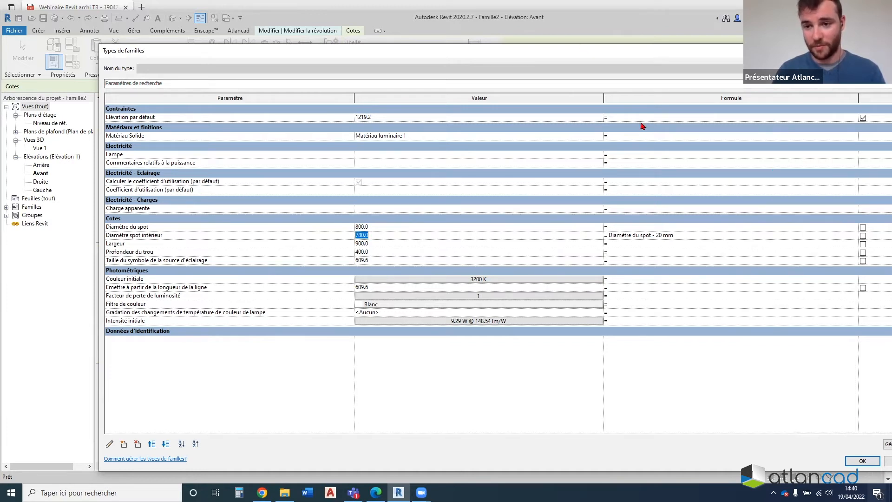
left_click_drag(627, 50, 455, 43)
left_click(769, 455)
left_click(703, 455)
Delete the bulb's half-circle profile from the revolution sketch
scroll(245, 249, "down", 3)
scroll(172, 353, "up", 3)
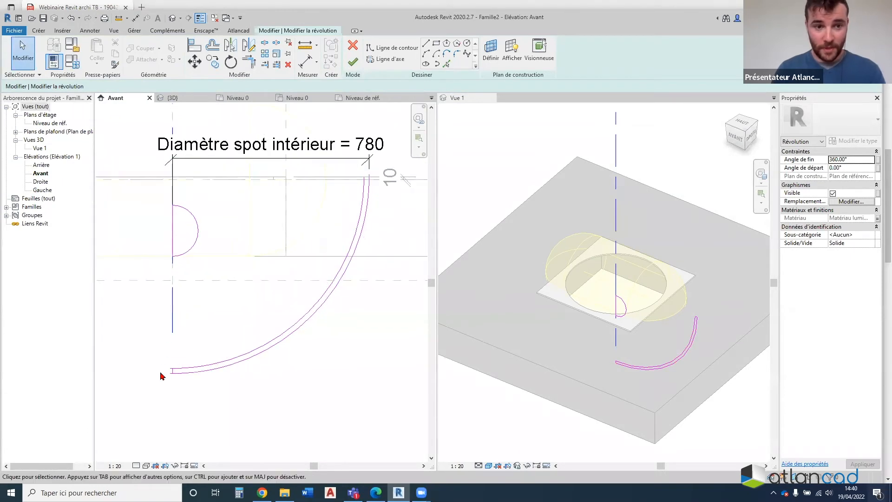
left_click(204, 187)
key("Delete")
Add a locked aligned dimension across the dome profile's thickness at its upper end
scroll(206, 356, "down", 3)
scroll(186, 370, "up", 8)
scroll(217, 369, "down", 9)
scroll(300, 292, "up", 3)
scroll(356, 251, "up", 4)
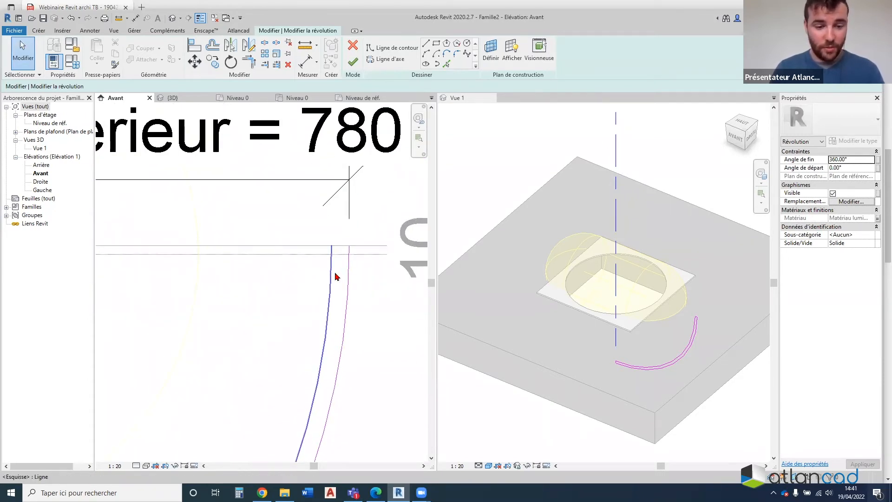
key("d")
key("i")
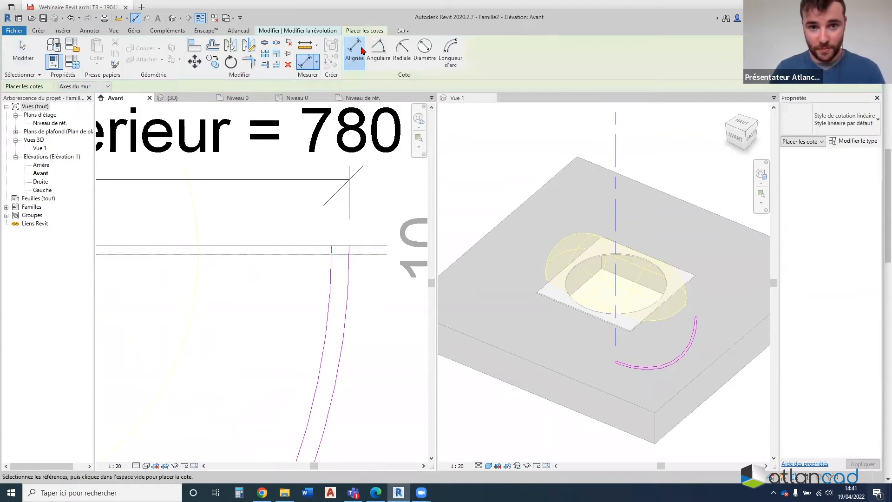
left_click(349, 246)
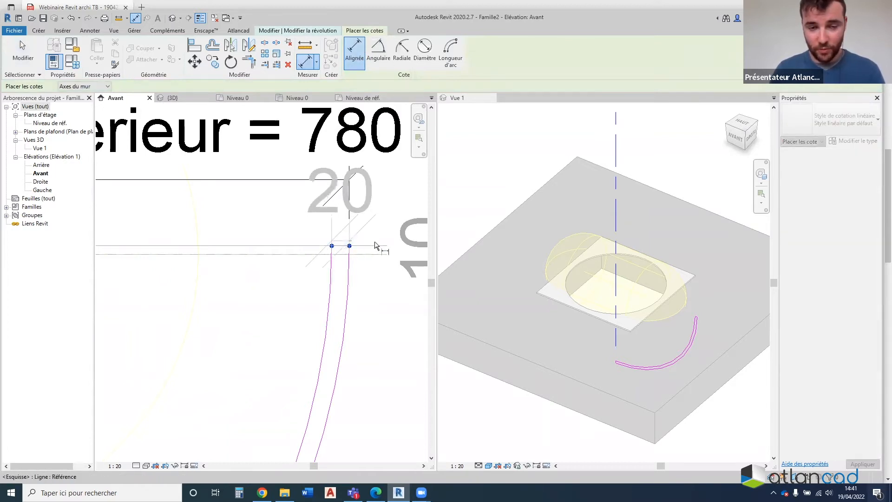
scroll(347, 248, "down", 3)
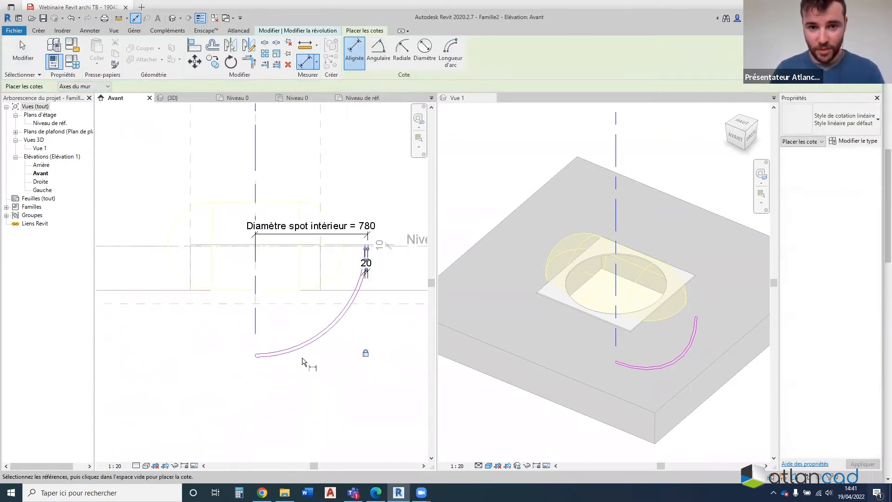
Add a locked aligned dimension across the dome profile's thickness at its lower end on the central axis
scroll(256, 354, "up", 4)
left_click(255, 354)
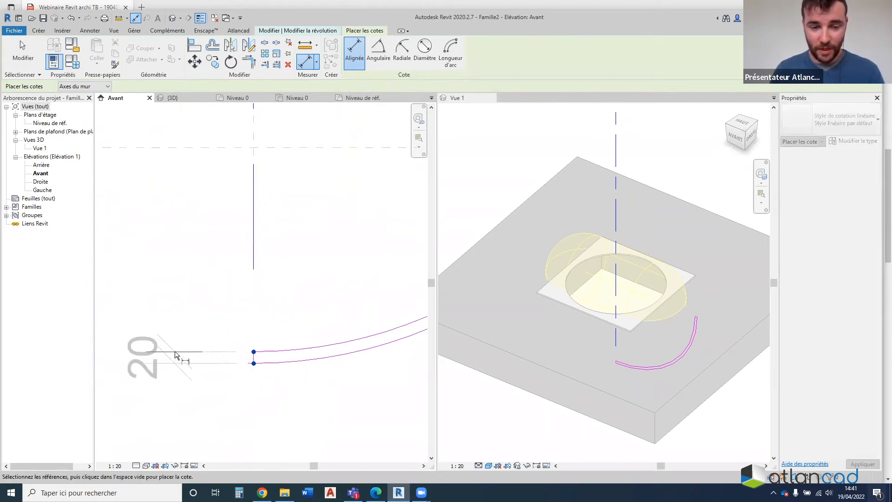
scroll(253, 349, "down", 3)
scroll(252, 345, "down", 1)
left_click(290, 345)
scroll(350, 257, "up", 4)
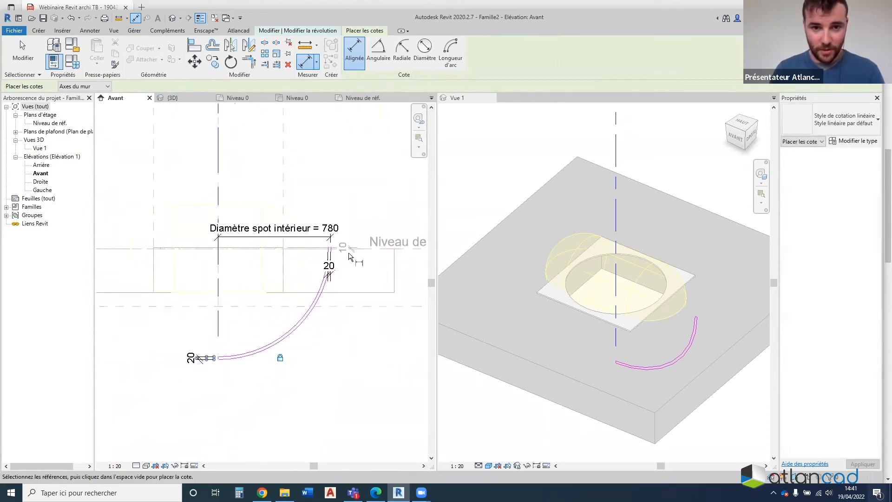
middle_click_drag(211, 331, 298, 302)
scroll(246, 225, "up", 1)
scroll(242, 220, "up", 3)
left_click(234, 206)
scroll(241, 206, "down", 3)
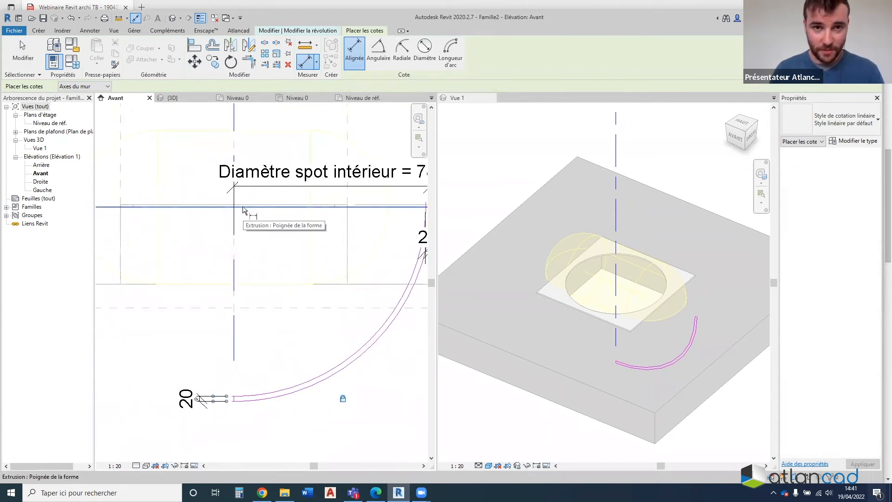
scroll(246, 212, "down", 3)
scroll(329, 212, "up", 2)
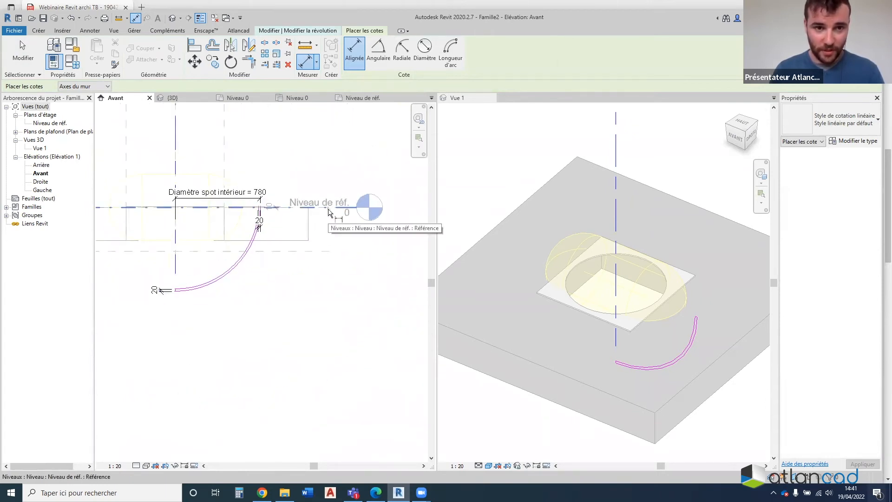
left_click(328, 209)
scroll(167, 283, "up", 4)
left_click(193, 305)
scroll(302, 416, "down", 2)
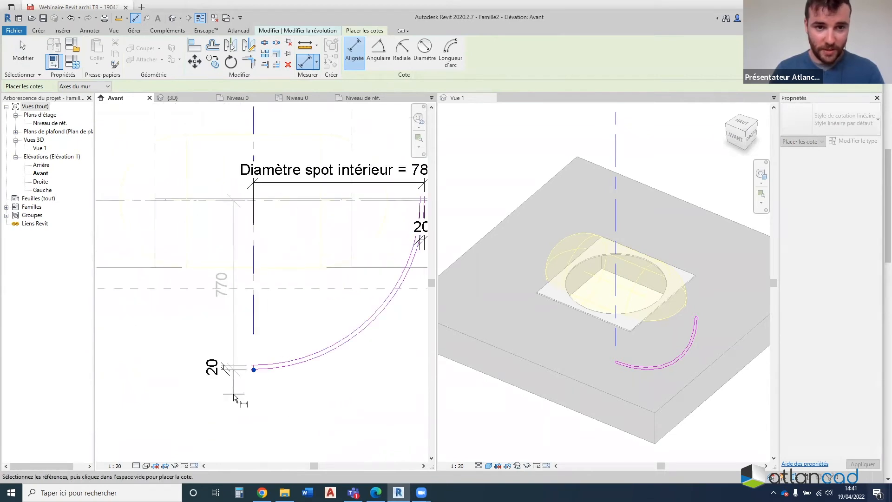
scroll(237, 394, "down", 1)
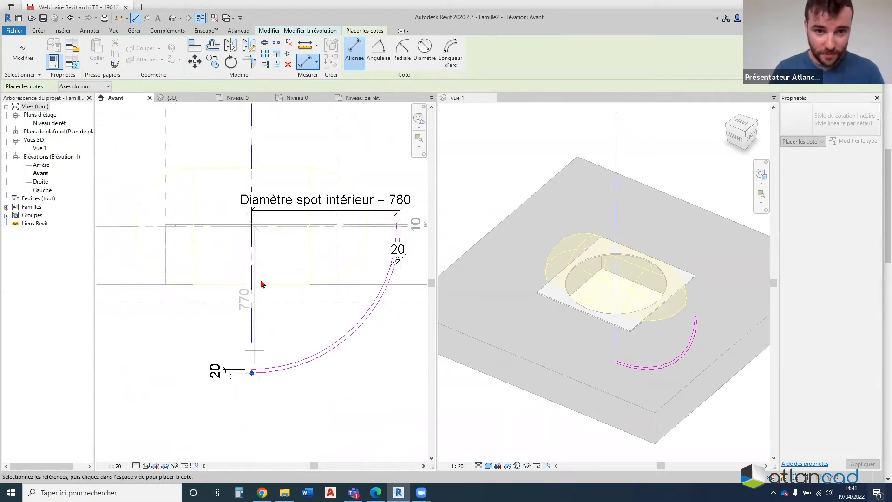
key("Escape")
Add an aligned vertical dimension from the frame's top edge to the lowest point of the dome profile
scroll(261, 284, "down", 4)
middle_click_drag(261, 284, 181, 241)
scroll(188, 205, "up", 7)
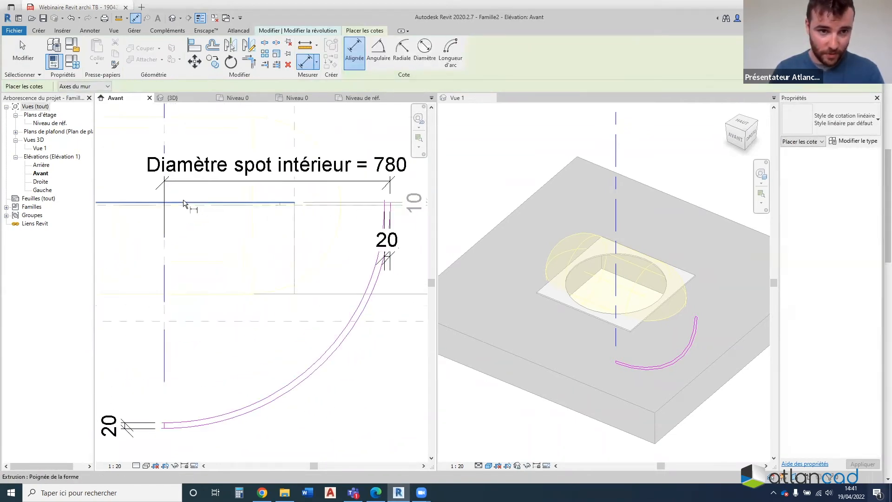
left_click(184, 203)
scroll(343, 255, "down", 2)
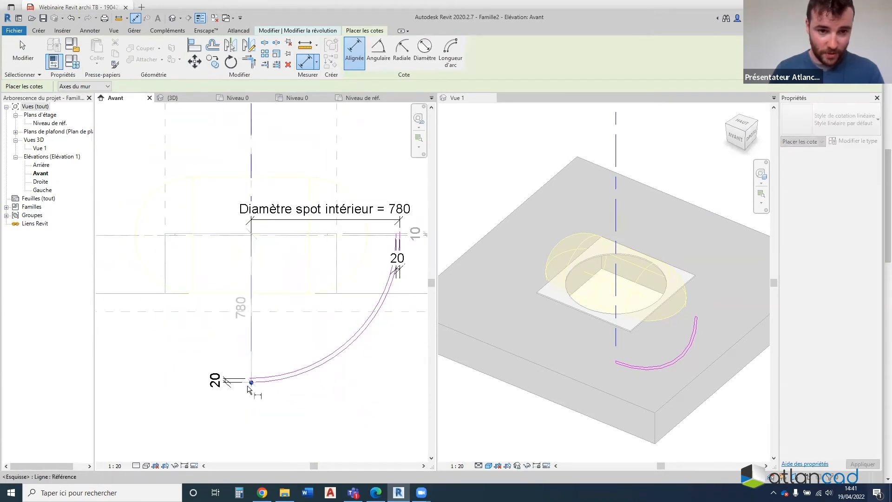
left_click(251, 382)
left_click(240, 390)
key("Escape")
key("Escape")
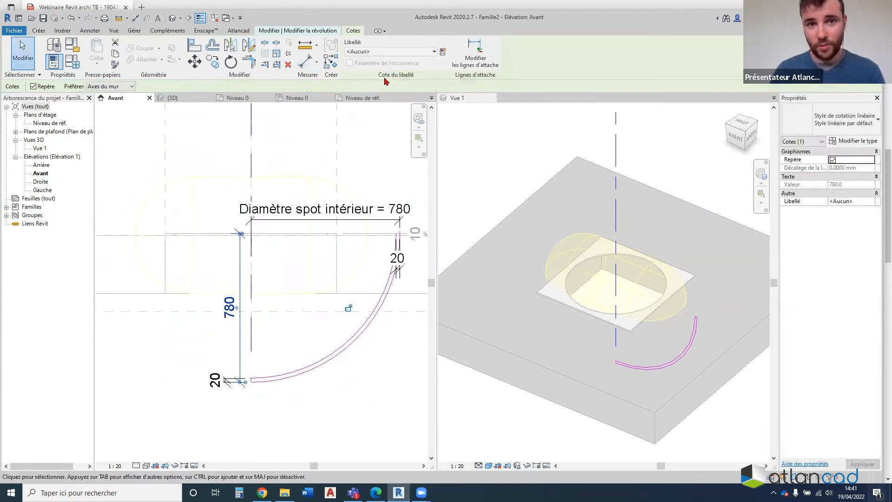
Label the dome's vertical dimension with the "Diamètre spot intérieur" parameter and finish the revolution sketch
left_click(389, 51)
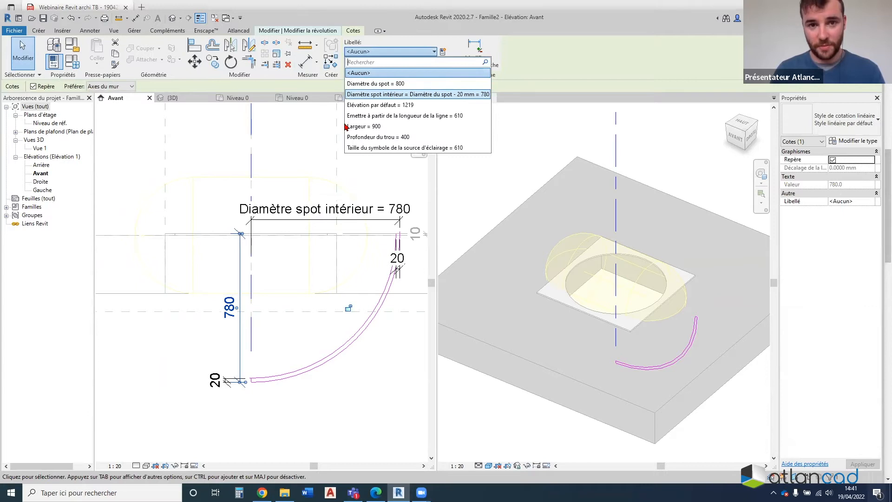
left_click(367, 94)
left_click(335, 143)
left_click(352, 69)
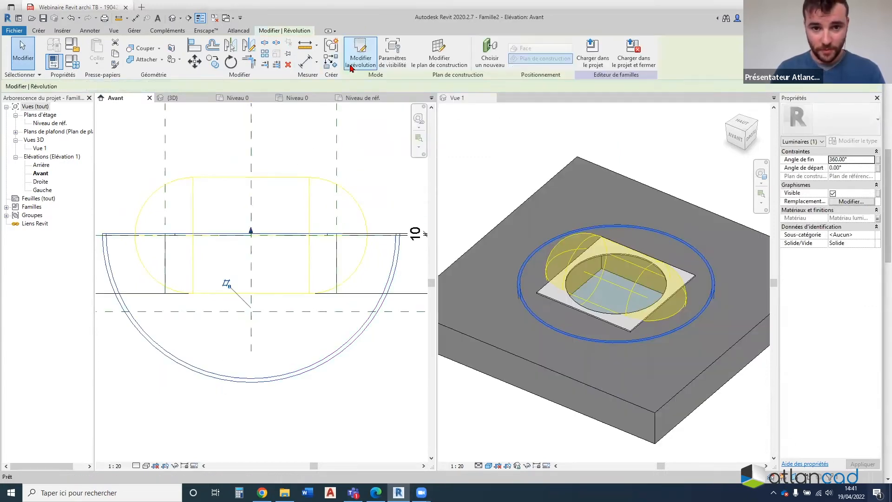
Reopen the dome revolution's sketch for editing and check the labelled horizontal dimension
left_click(314, 261)
scroll(314, 261, "down", 6)
scroll(311, 285, "up", 3)
scroll(348, 281, "down", 4)
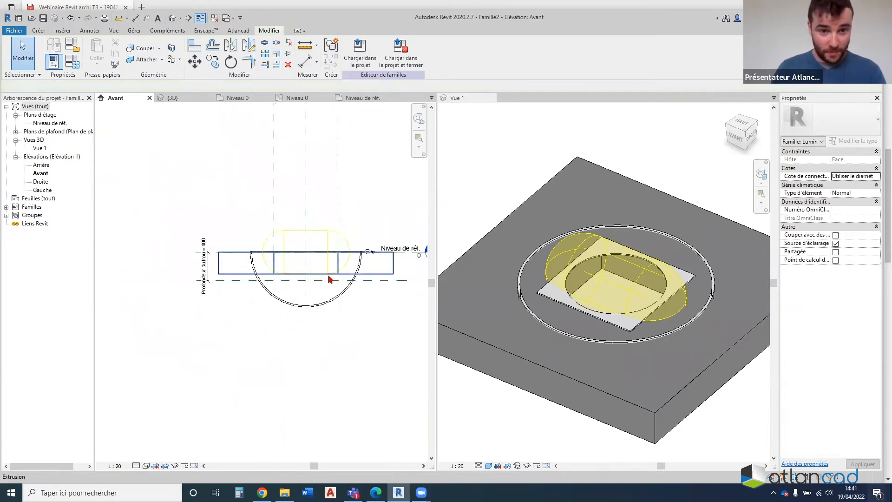
scroll(329, 279, "up", 2)
double_click(372, 287)
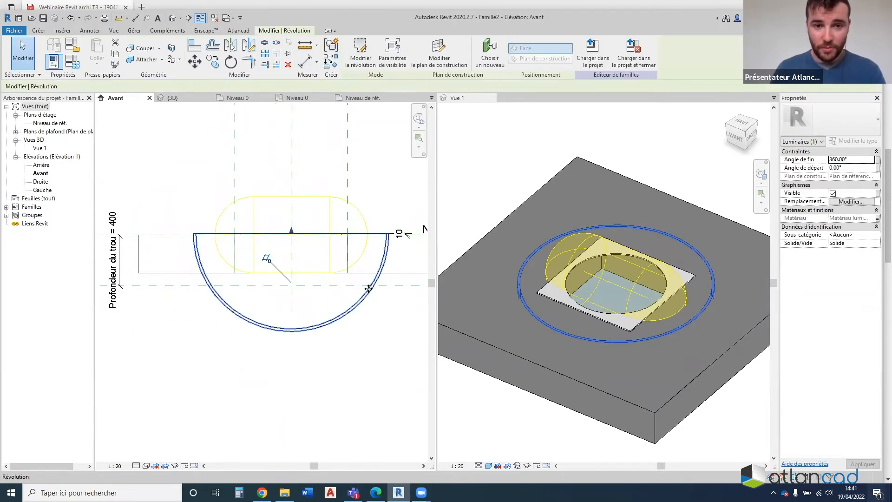
left_click(364, 214)
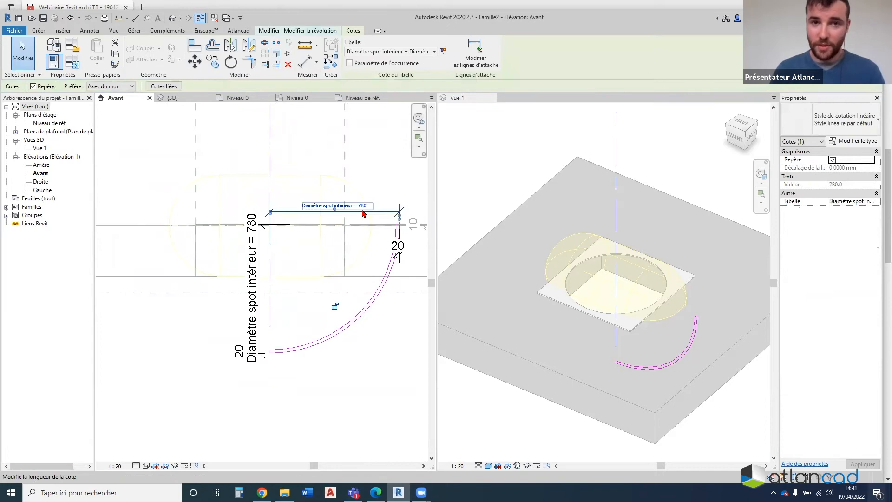
key("Escape")
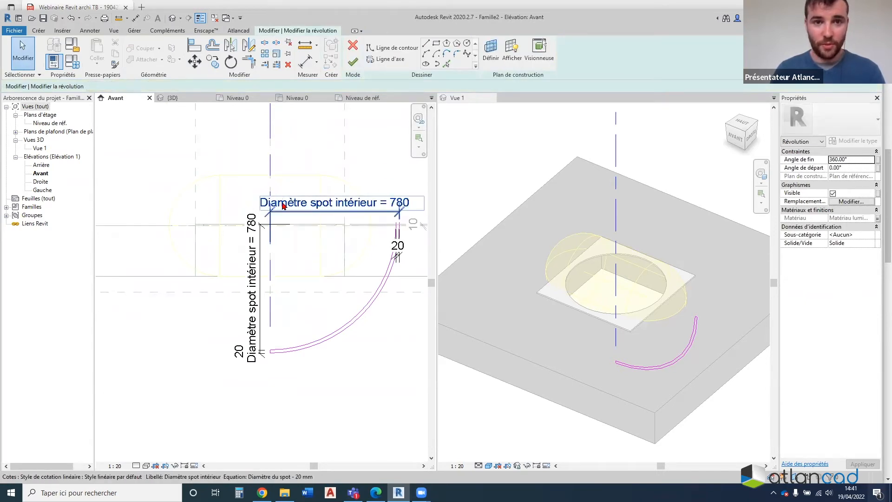
Change the formula of the "Diamètre spot intérieur" parameter to Diamètre du spot / 2 - 20 mm
left_click(74, 62)
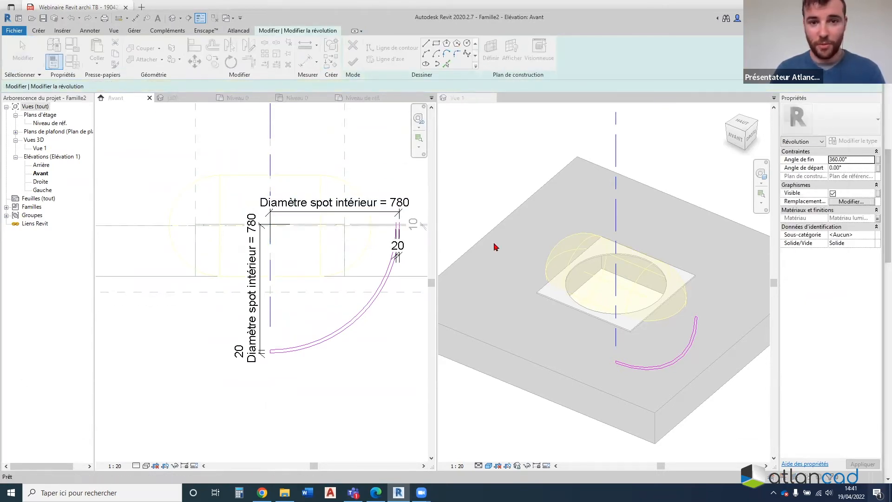
left_click(592, 226)
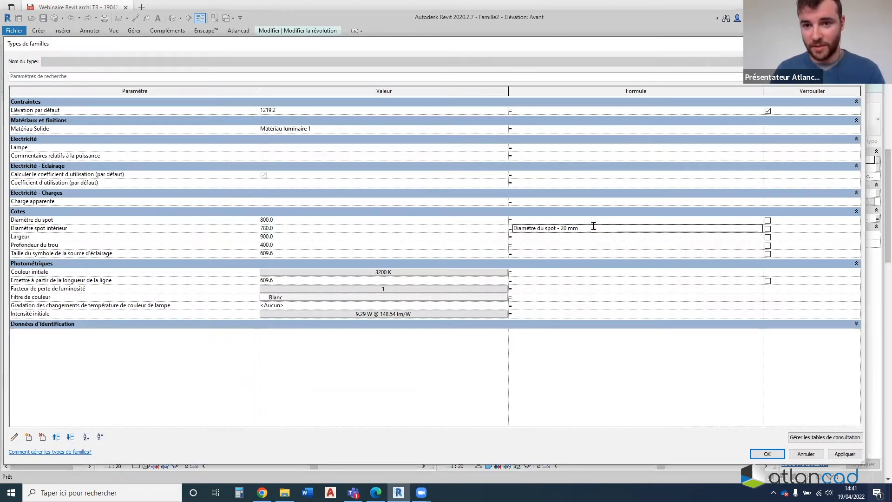
left_click(558, 228)
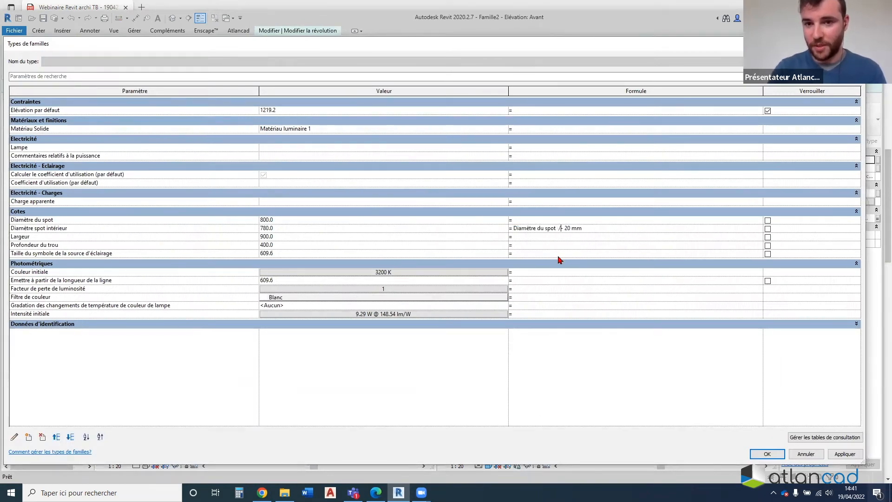
left_click(844, 454)
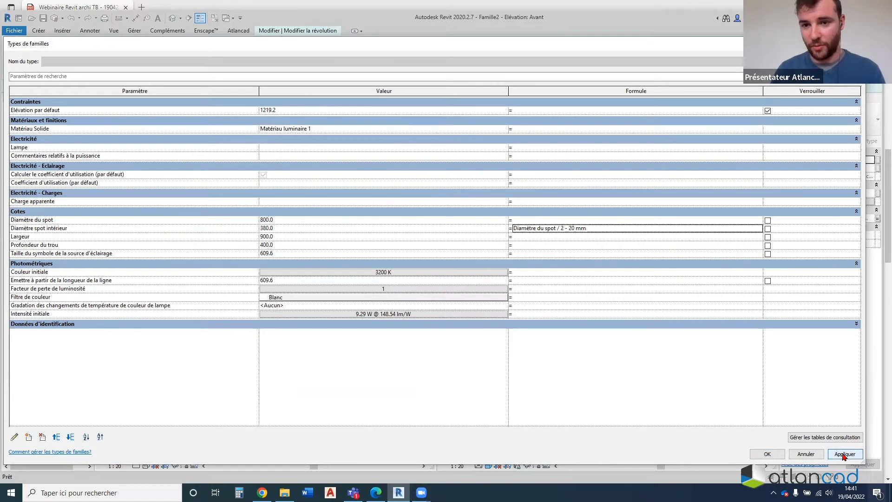
left_click(767, 454)
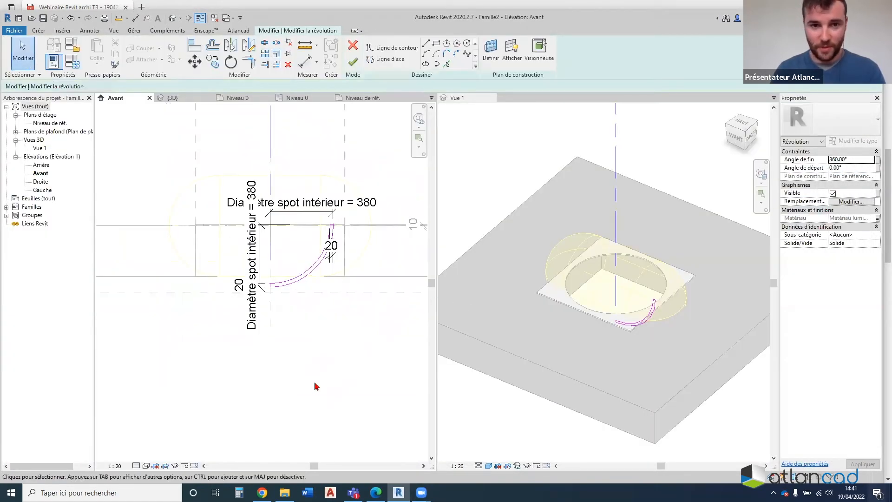
Finish the dome's revolution sketch and inspect the resized dome in the 3D view
scroll(296, 238, "up", 3)
left_click(354, 63)
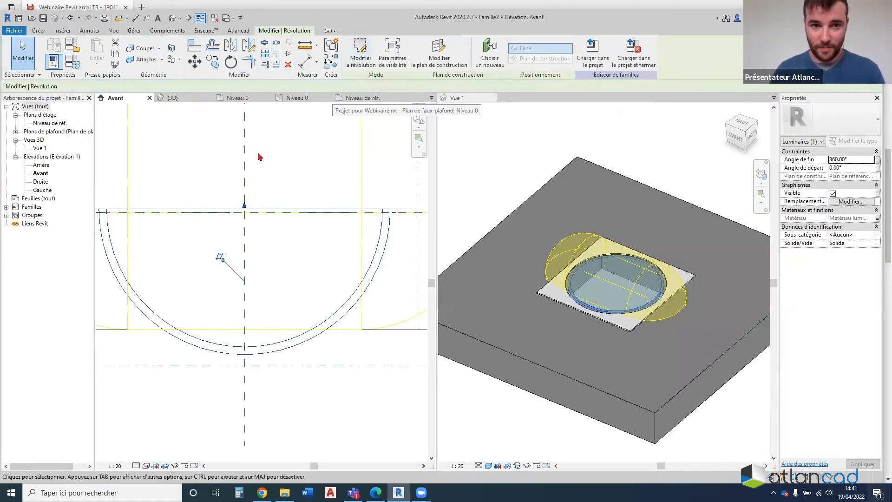
scroll(610, 291, "up", 2)
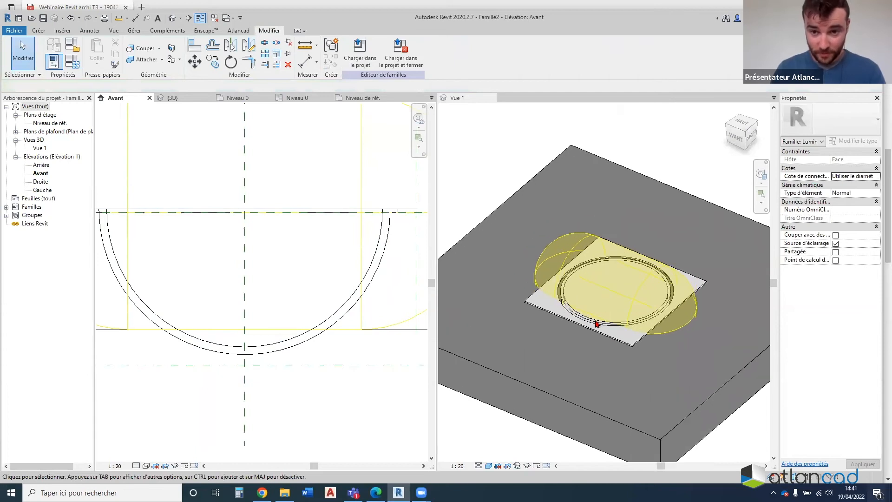
Examine the dome and its frame in the 3D view from above and from the front
left_click(377, 246)
left_click(310, 130)
scroll(539, 302, "down", 2)
middle_click_drag(572, 238, 625, 295, "shift")
scroll(626, 294, "up", 3)
scroll(648, 280, "up", 3)
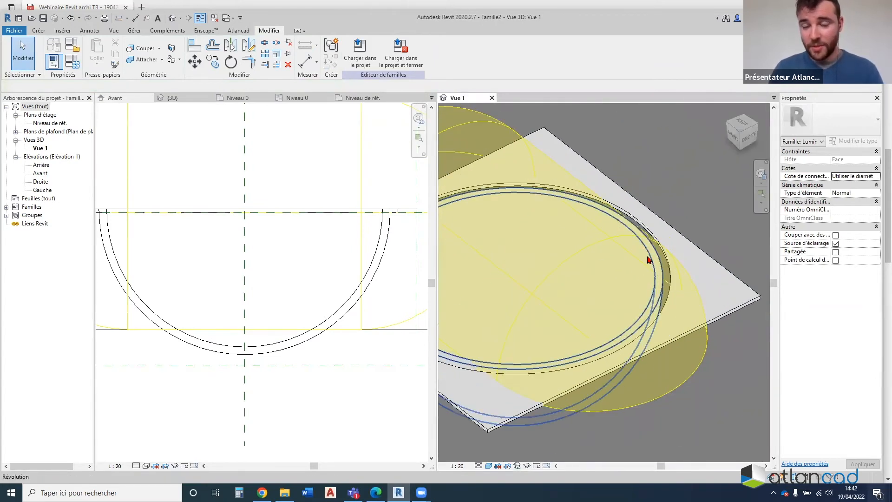
scroll(543, 315, "down", 4)
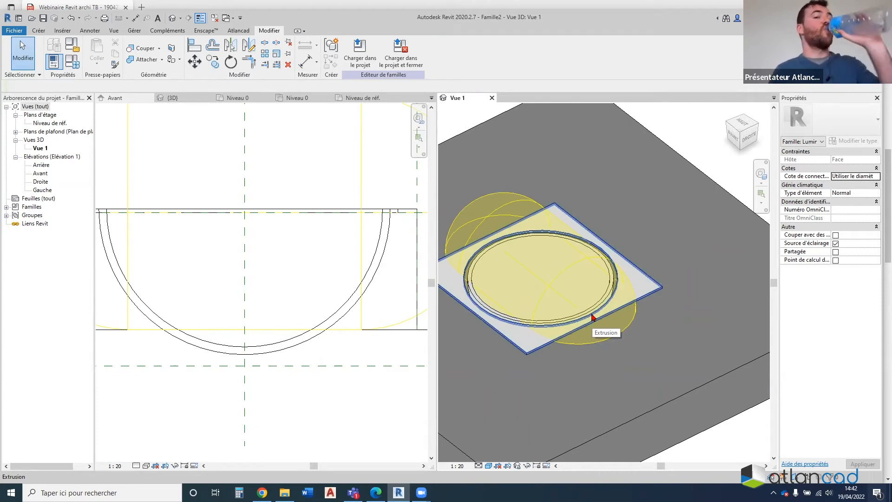
scroll(400, 321, "down", 3)
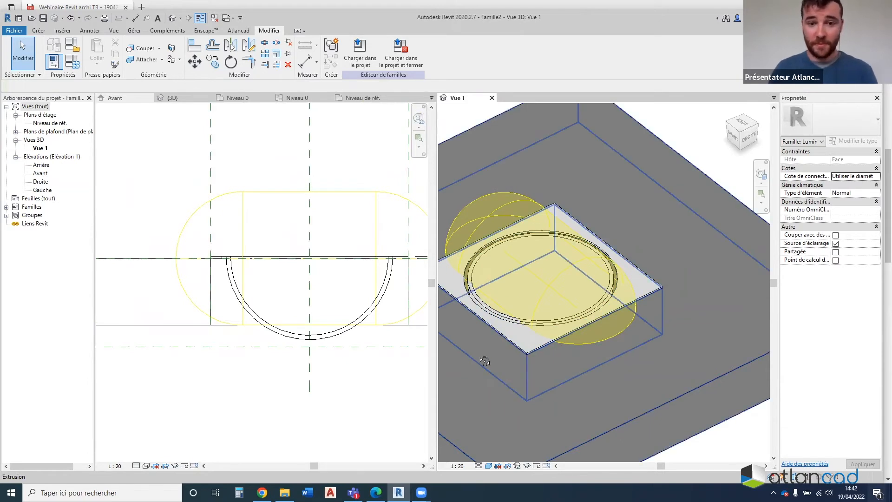
middle_click_drag(485, 361, 276, 266, "shift")
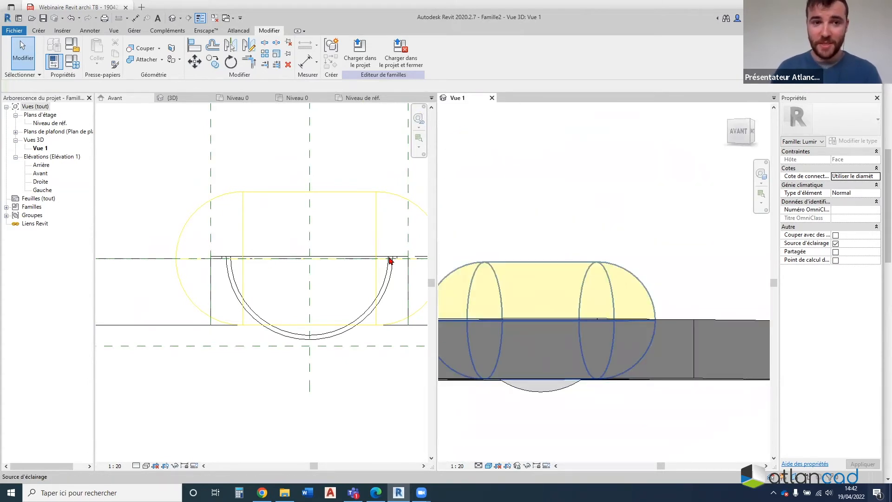
Start an extrusion in the Niveau de réf. plan and sketch a circle centred on the reference planes, snapped to the dome's outer edge
left_click(364, 98)
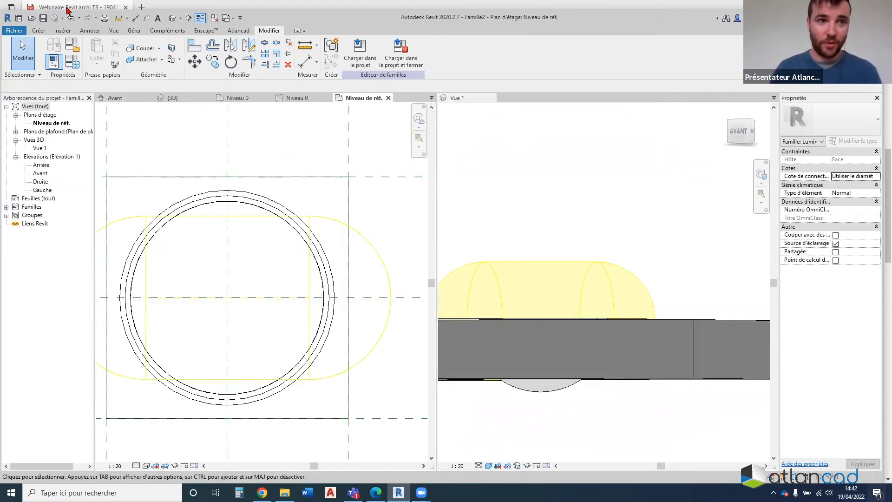
left_click(41, 32)
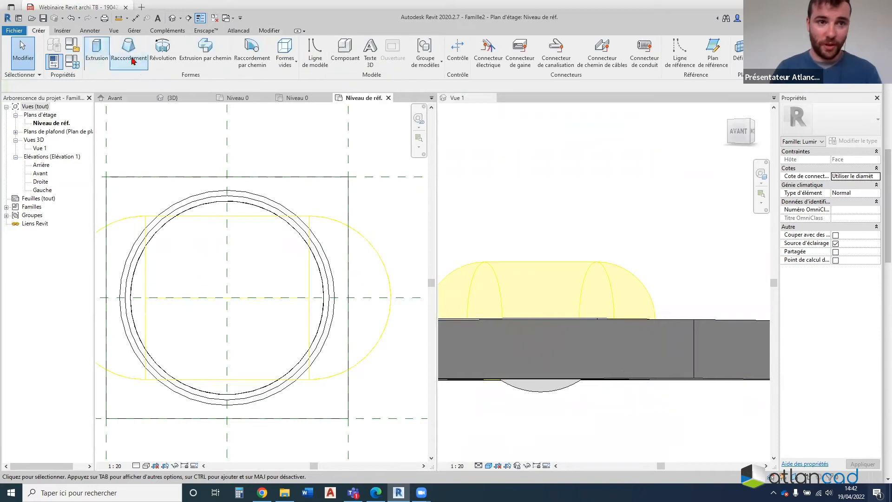
left_click(103, 59)
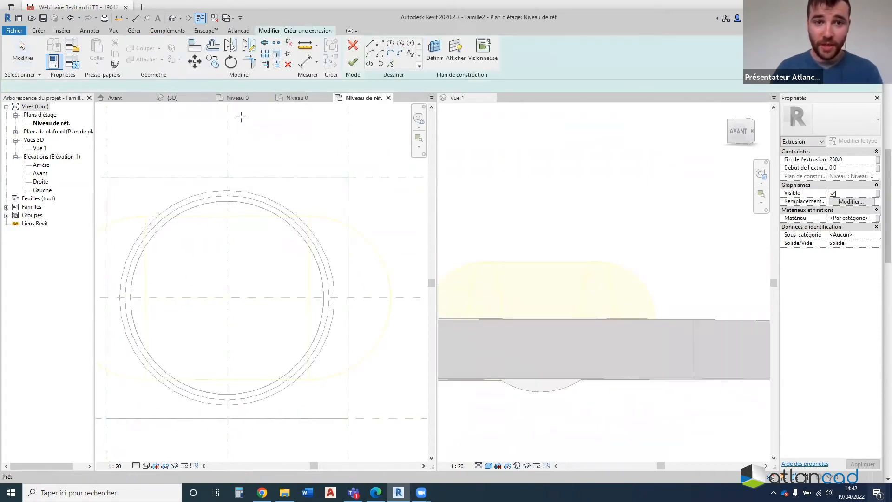
left_click(410, 44)
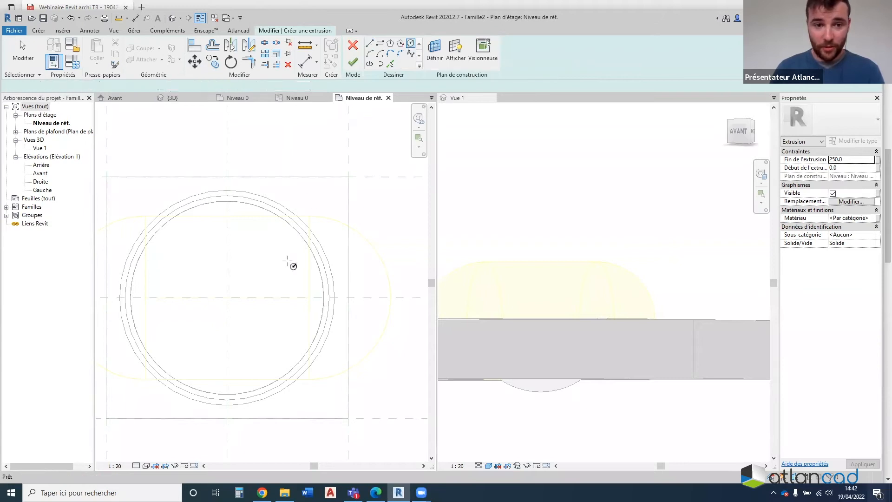
left_click(227, 297)
scroll(308, 303, "up", 2)
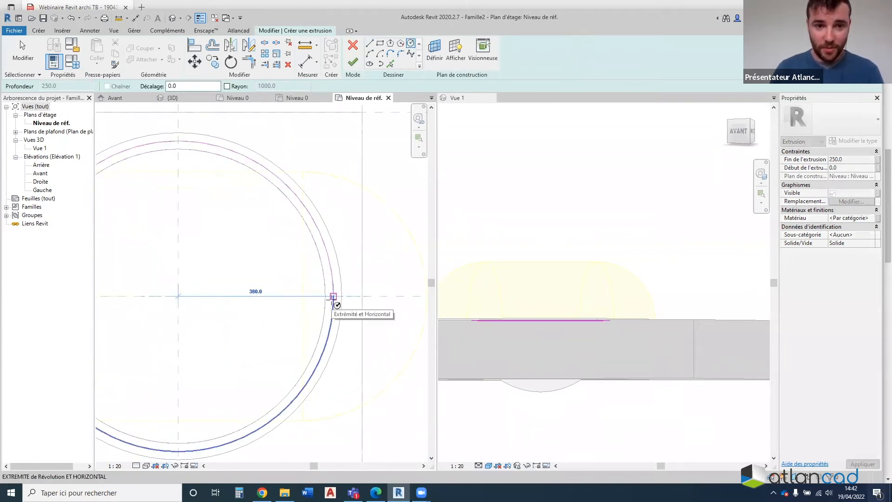
left_click(334, 296)
scroll(295, 289, "down", 3)
scroll(344, 257, "up", 1)
key("Escape")
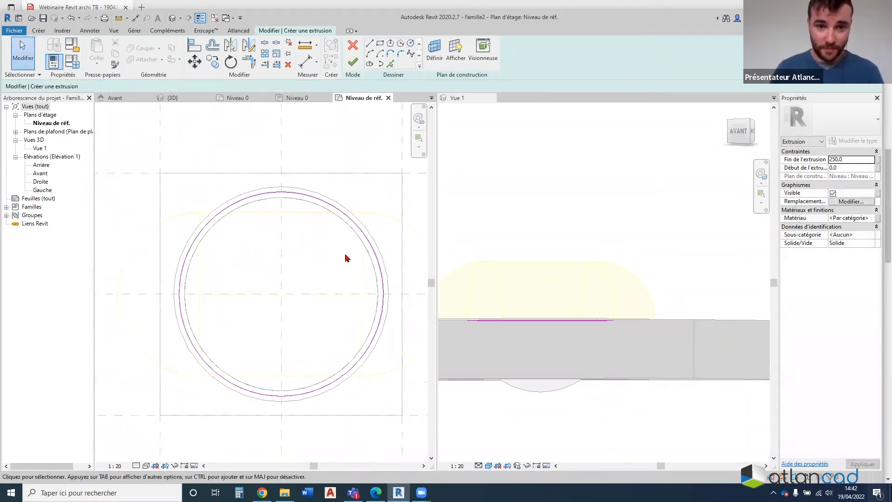
Make the circle's radius dimension permanent, label it with the "Diamètre spot intérieur" parameter and finish the extrusion sketch
left_click(323, 263)
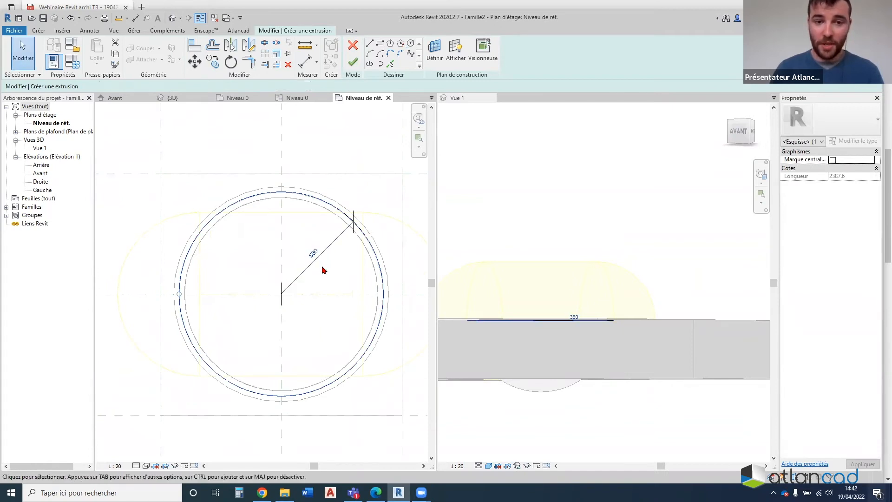
left_click(328, 256)
scroll(337, 240, "down", 2)
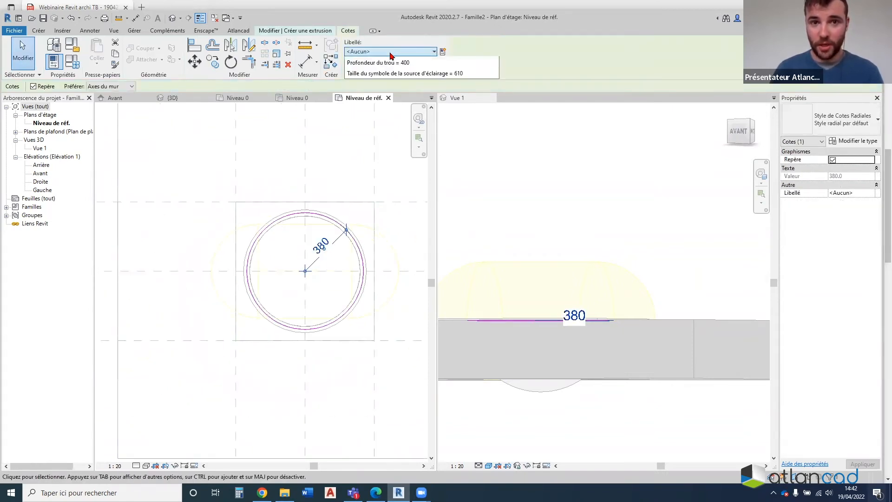
left_click(381, 51)
left_click(394, 96)
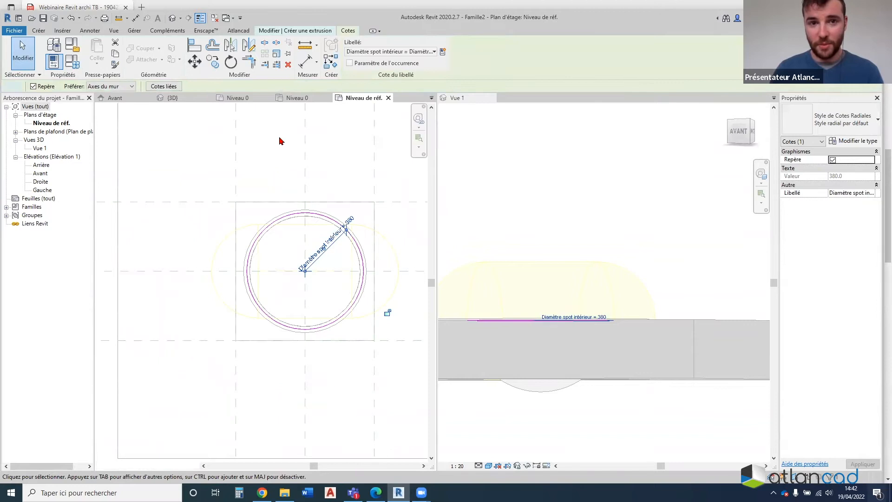
left_click(354, 59)
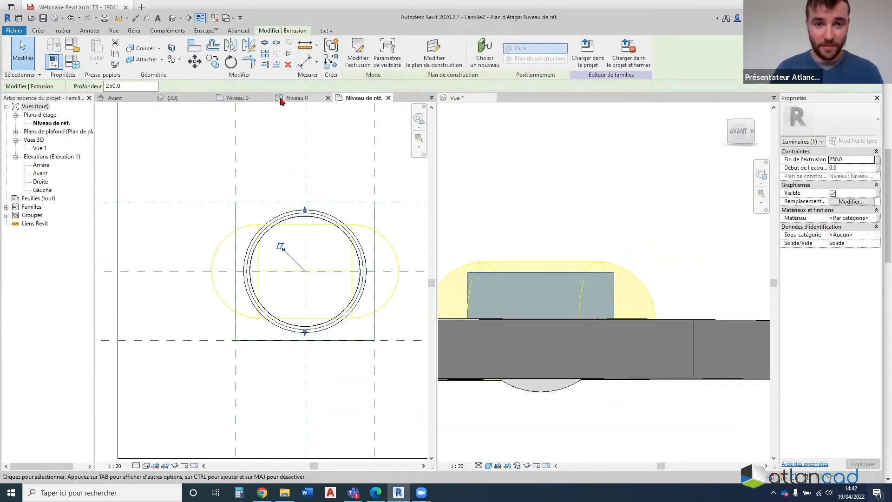
In the Avant elevation, reverse the circular extrusion downward and set its end to -5
left_click(120, 101)
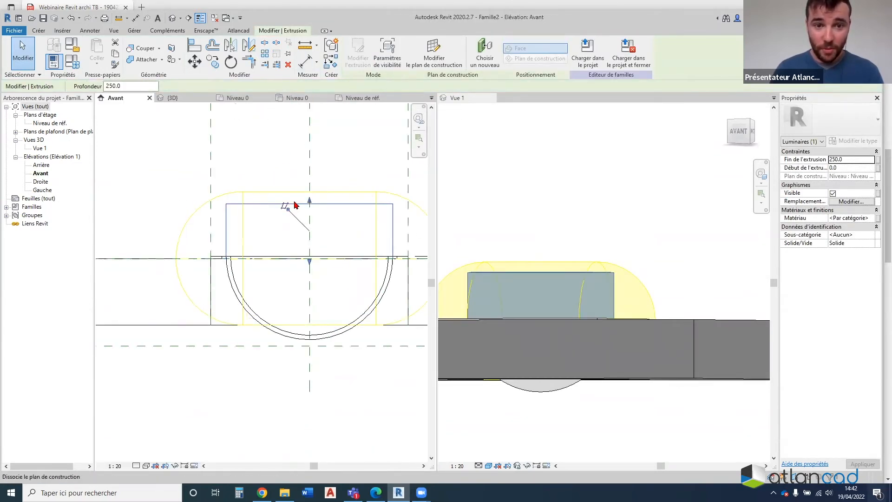
scroll(294, 204, "up", 1)
left_click_drag(314, 201, 294, 278)
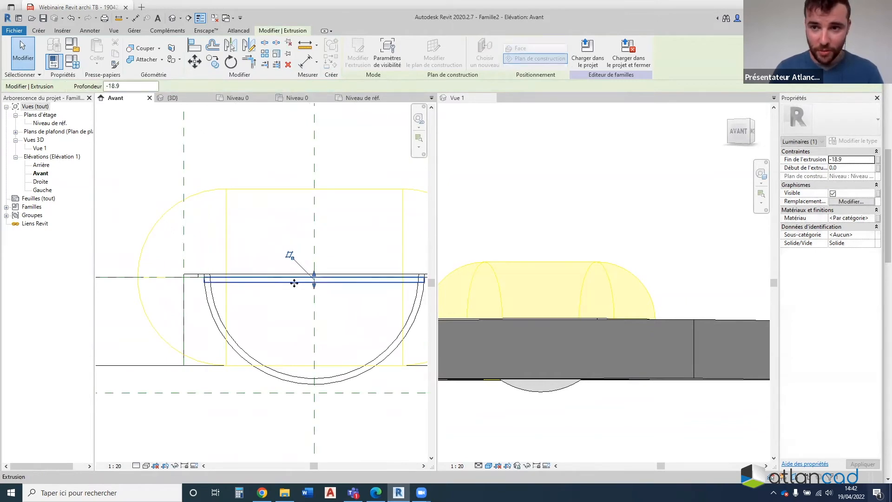
double_click(861, 160)
type("-5")
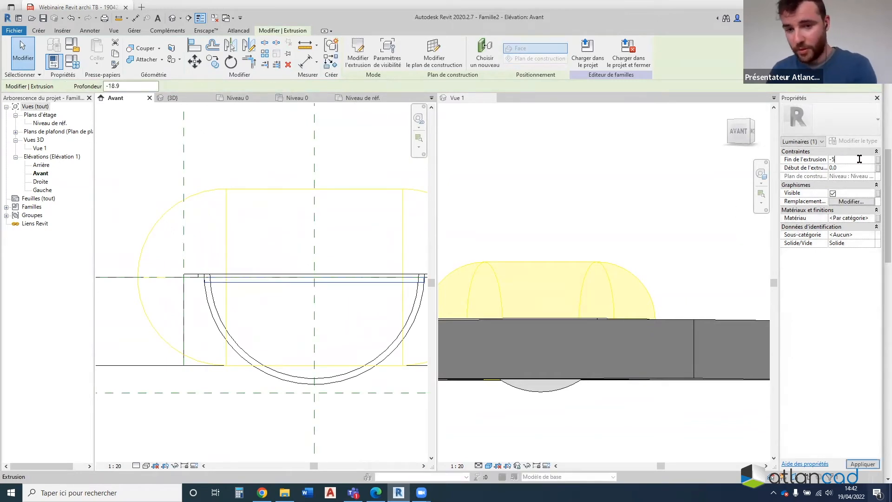
key("Return")
scroll(304, 222, "down", 1)
left_click(368, 261)
scroll(368, 272, "up", 2)
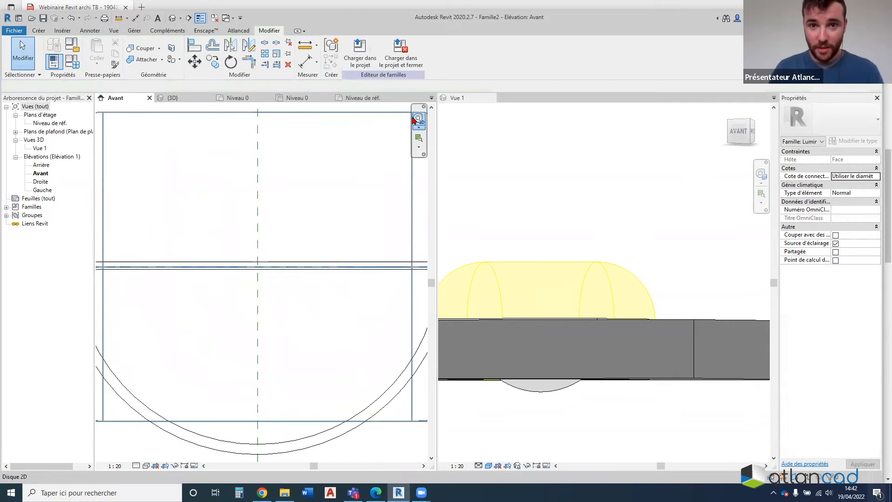
Examine the thin circular extrusion in the 3D view and where its edge meets the dome in the Avant elevation
left_click(561, 327)
middle_click_drag(561, 274, 543, 217, "shift")
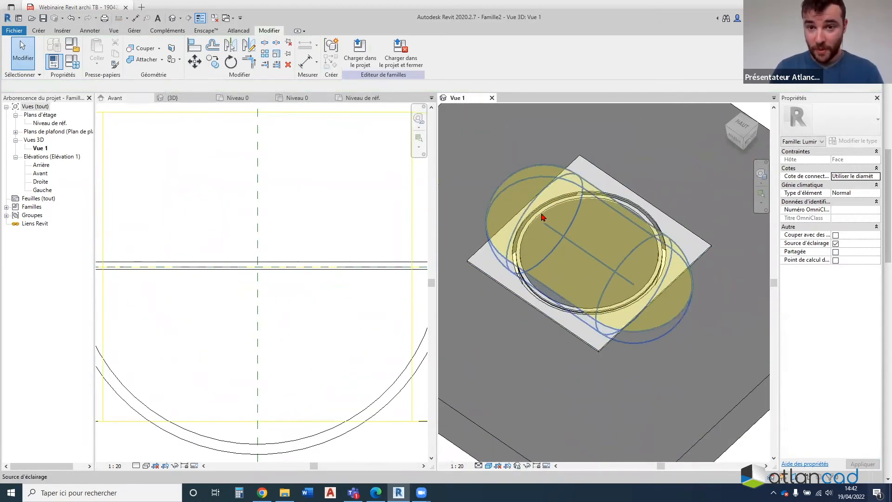
left_click(349, 270)
scroll(344, 271, "up", 3)
left_click(344, 271)
scroll(344, 271, "down", 1)
key("Escape")
scroll(295, 274, "down", 3)
scroll(368, 256, "up", 4)
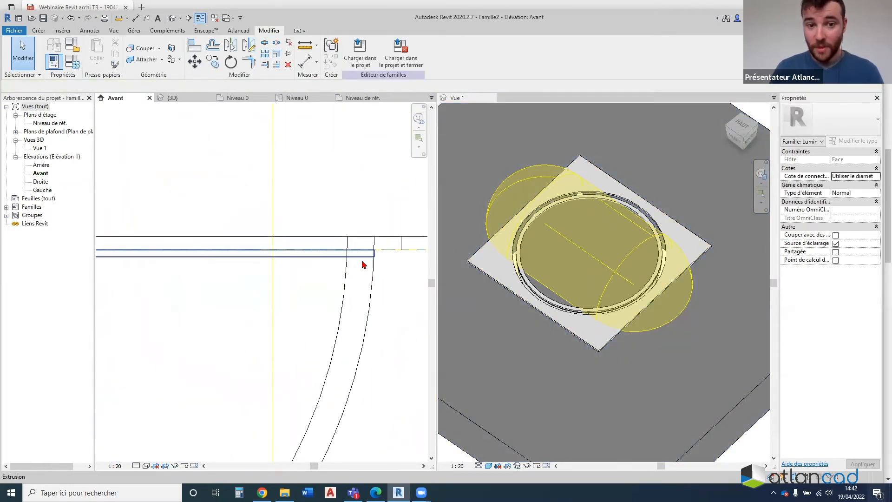
Associate the circular extrusion's material with a new family type parameter named "Matériau lumière"
left_click(361, 260)
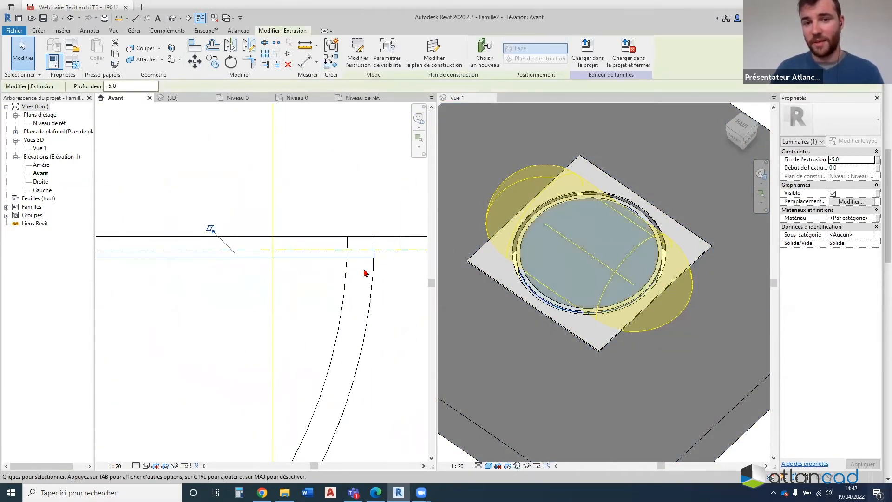
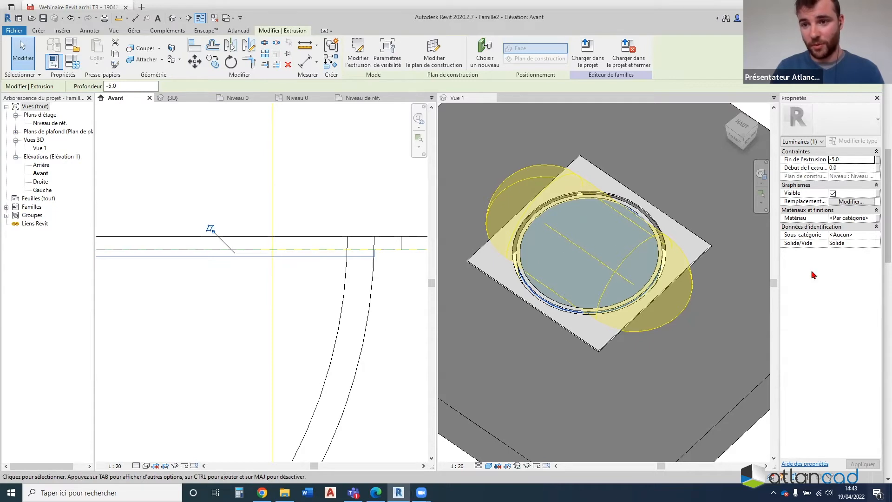
left_click(878, 219)
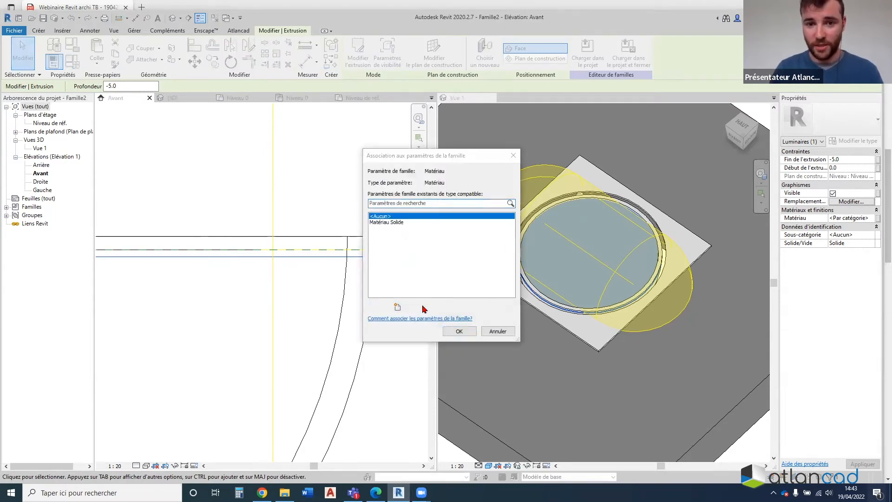
left_click(397, 306)
type("Matériau lumière")
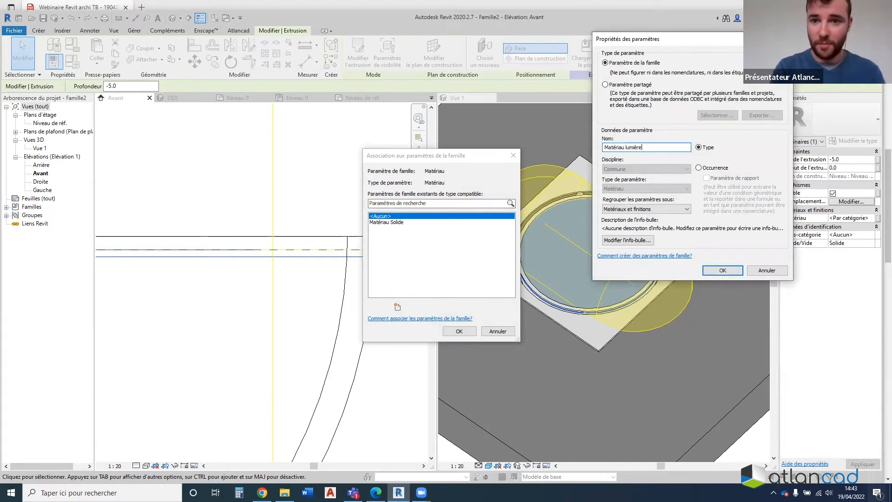
key("Return")
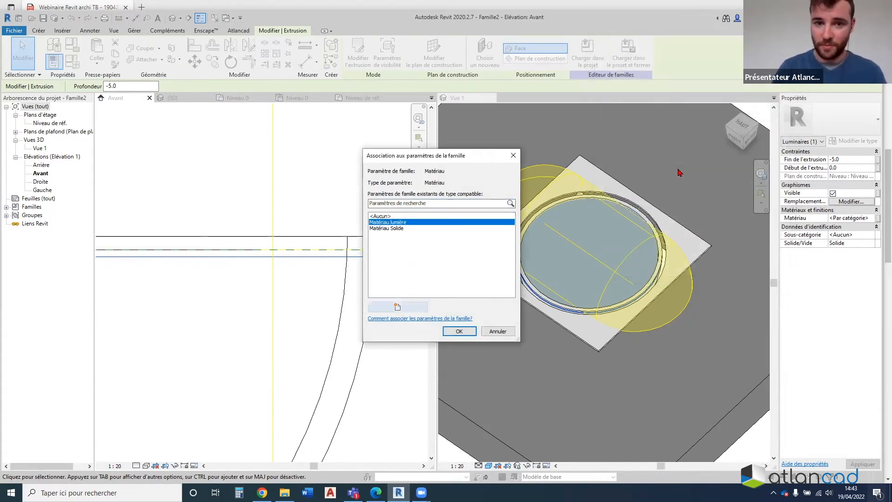
left_click(459, 331)
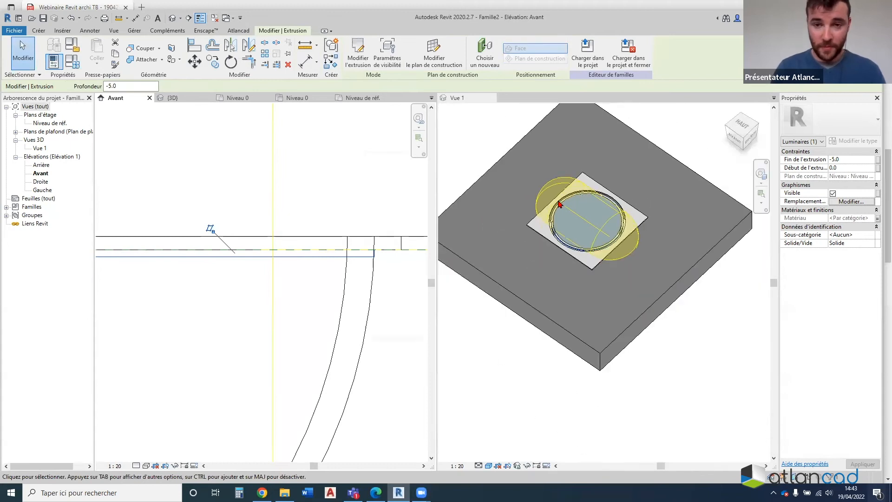
Create a new material in the material browser and name it "Lumière"
left_click(134, 30)
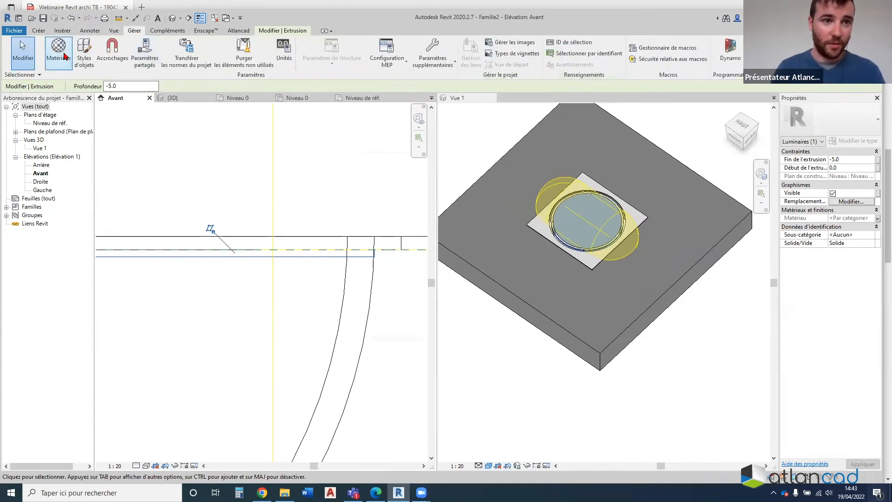
left_click(58, 49)
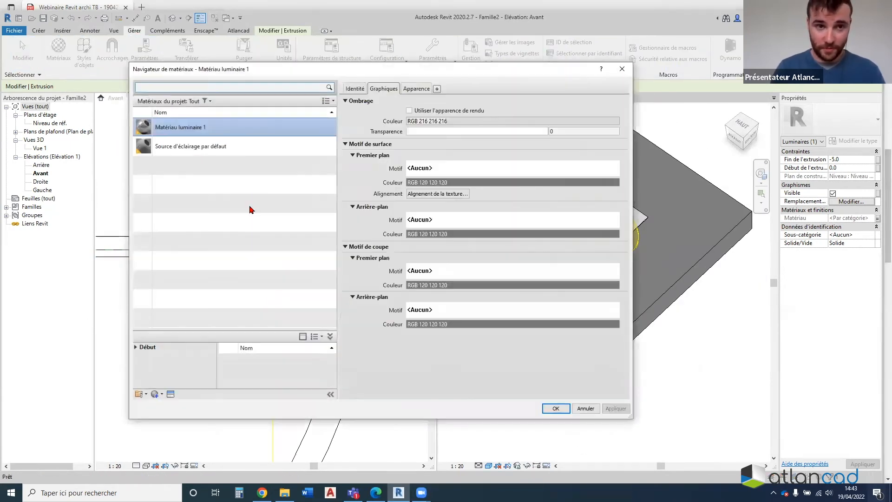
left_click(155, 394)
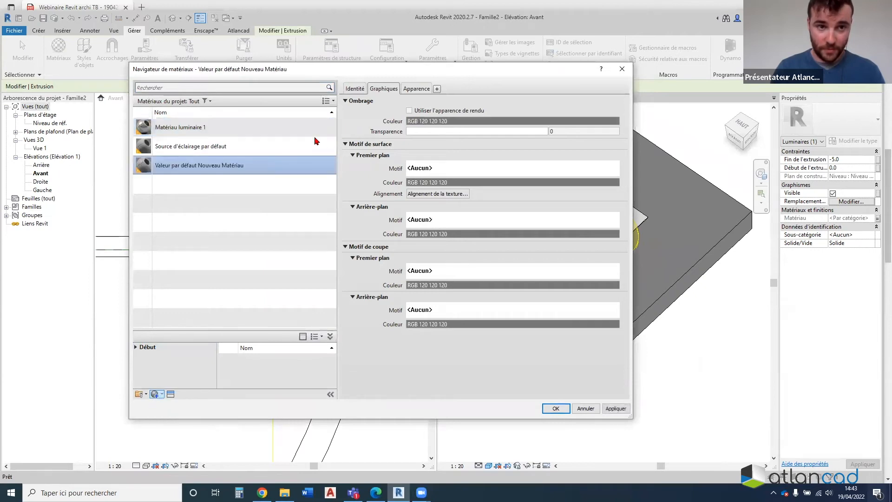
left_click(415, 88)
left_click(355, 88)
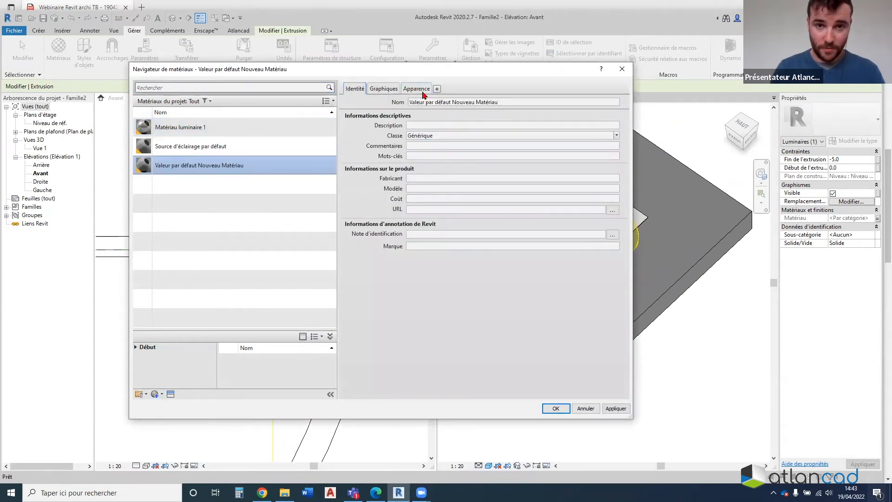
triple_click(516, 102)
type("Lumière")
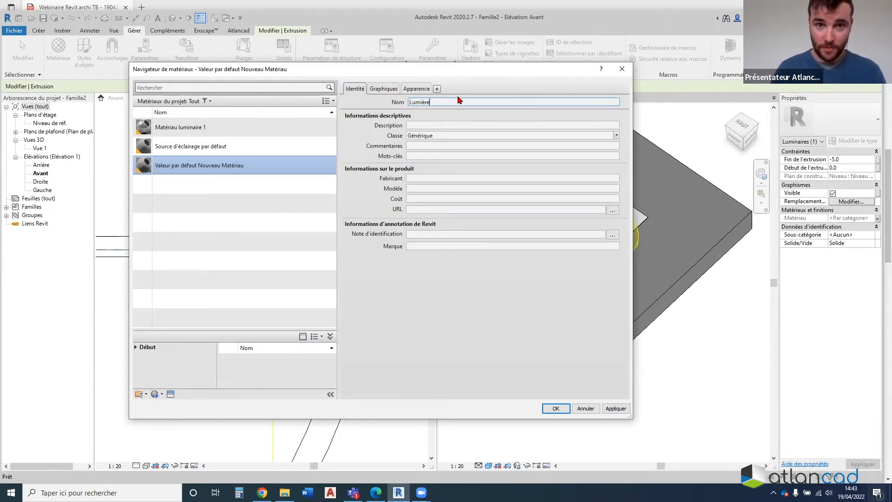
key("Return")
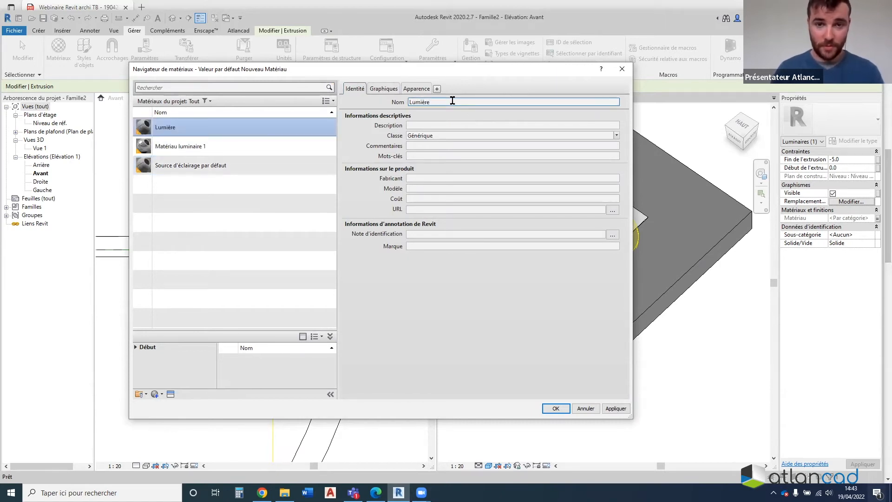
Set the Lumière material's shading colour to white (RGB 255 255 255) without using the render appearance
left_click(377, 90)
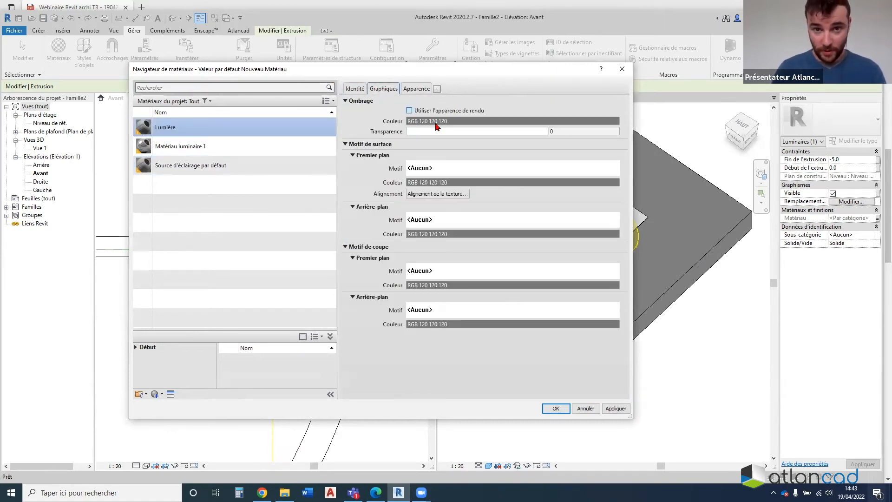
left_click(409, 110)
left_click(419, 112)
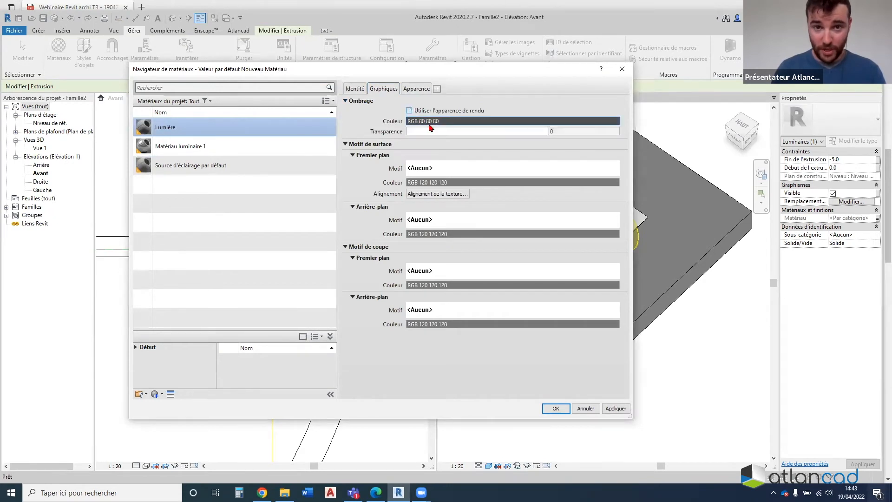
left_click(430, 121)
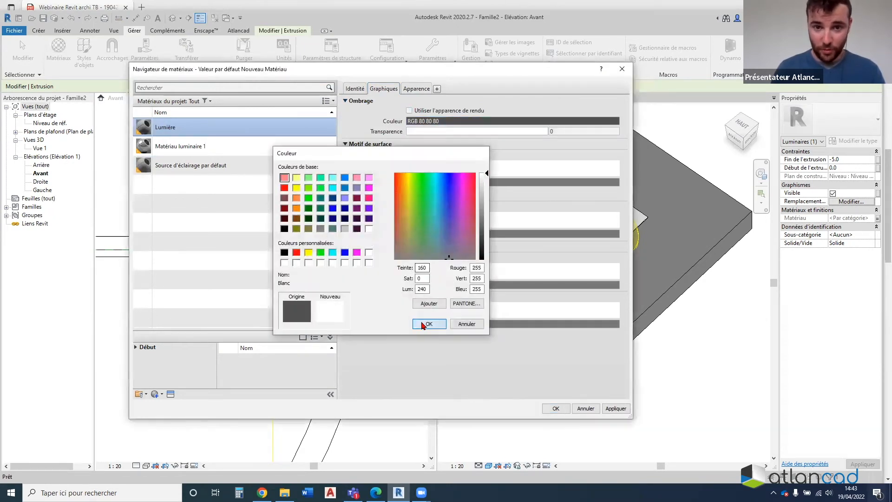
left_click(429, 324)
Rename the material's appearance asset "Lumière" and set its generic colour to white, RGB 255 255 255
left_click(416, 89)
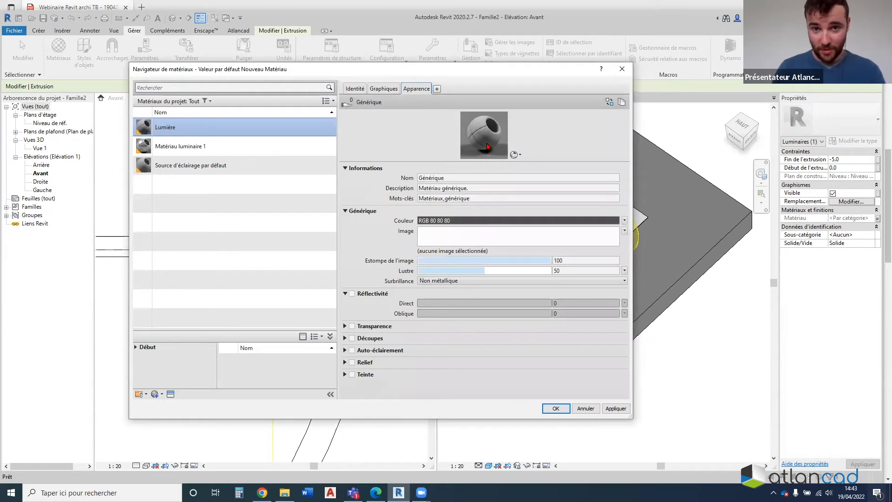
left_click(474, 176)
double_click(471, 178)
type("Lumière")
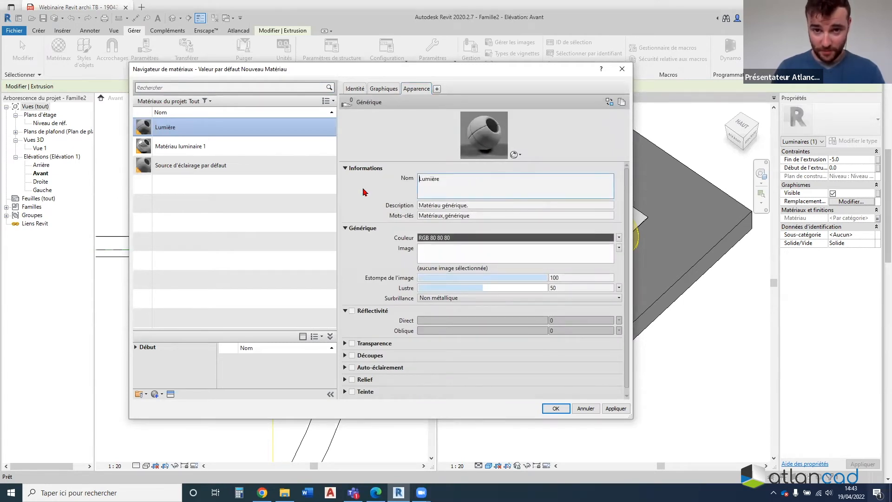
key("Return")
left_click(453, 220)
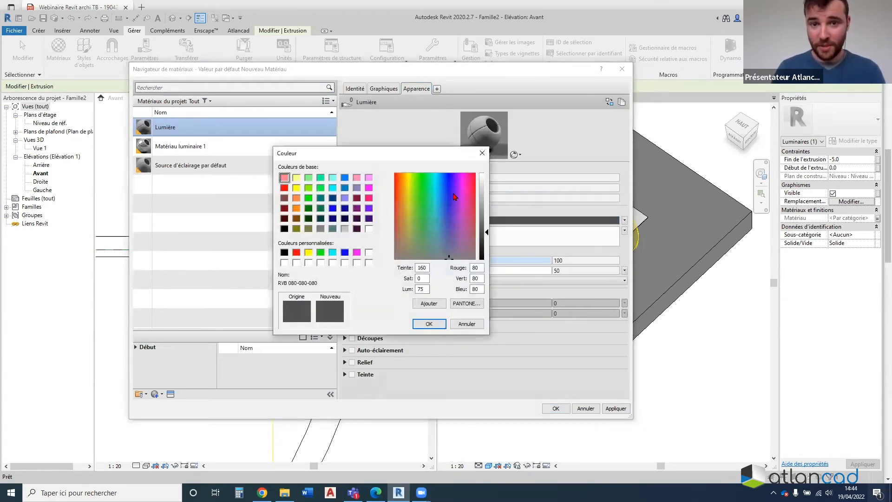
left_click_drag(484, 190, 484, 174)
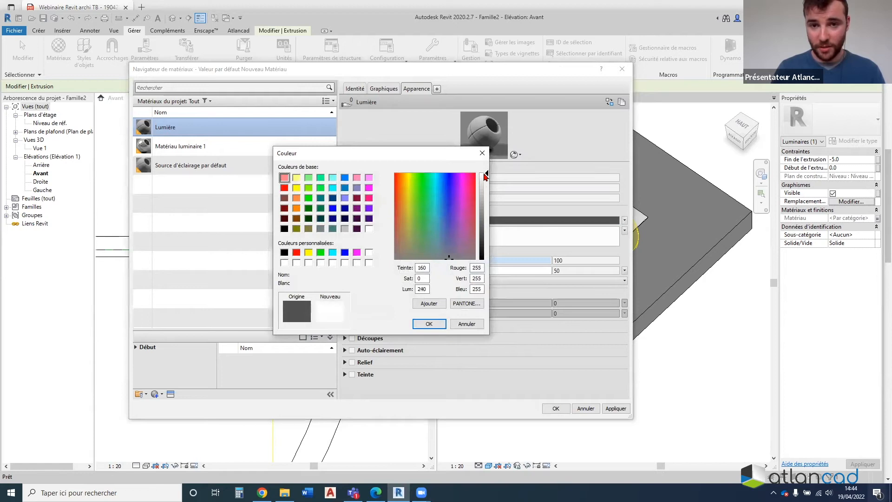
left_click(429, 324)
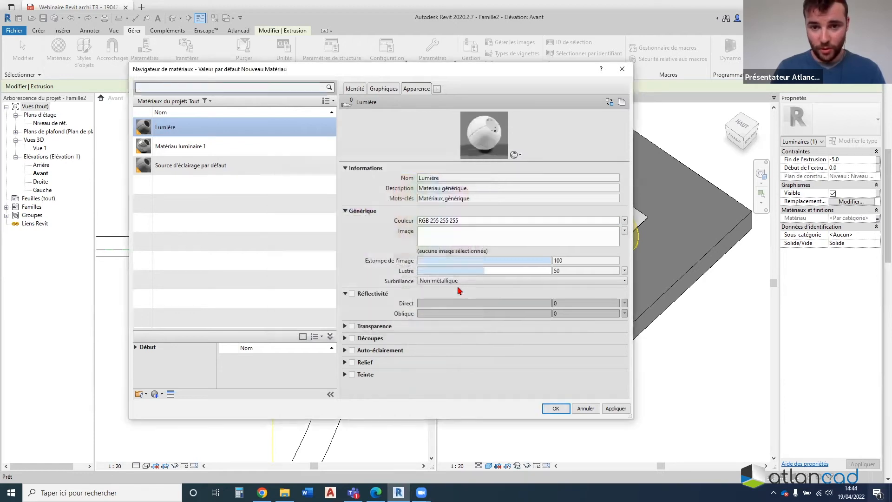
Enable self-illumination for the Lumière appearance with luminance Abat-jour extérieur, and apply the material changes
left_click(353, 350)
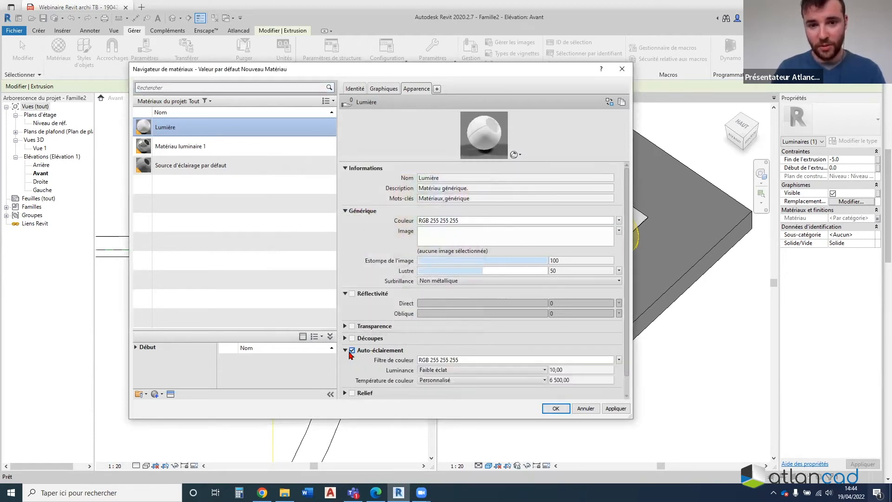
left_click(521, 381)
left_click(468, 385)
left_click(489, 371)
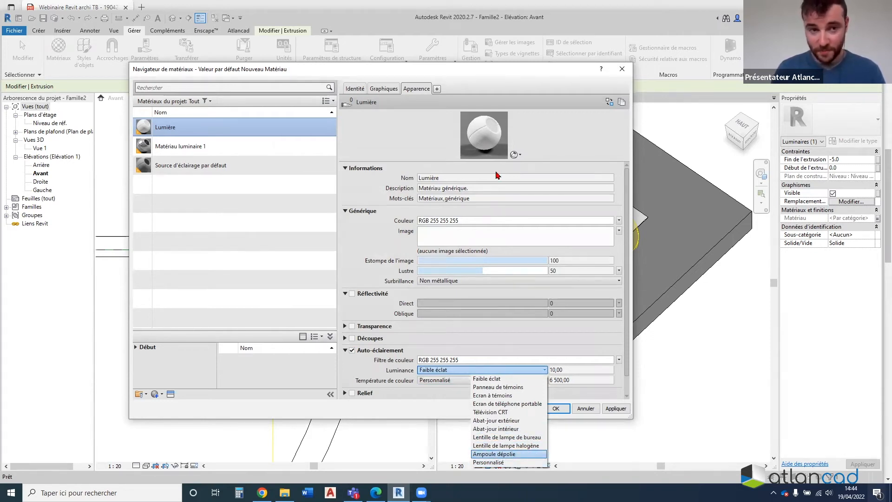
key("Return")
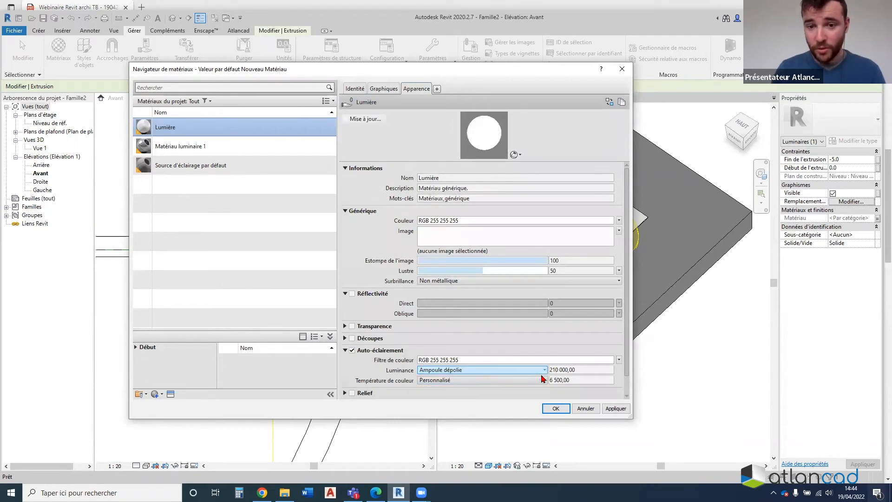
left_click(560, 370)
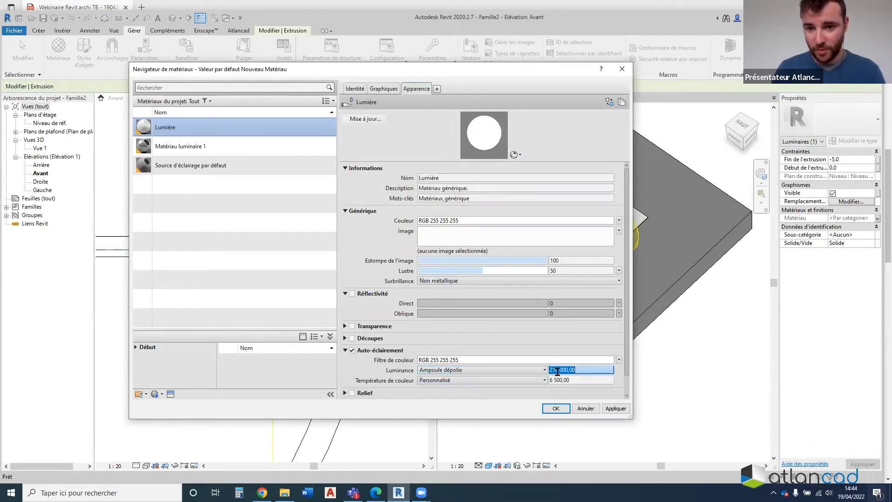
left_click(512, 370)
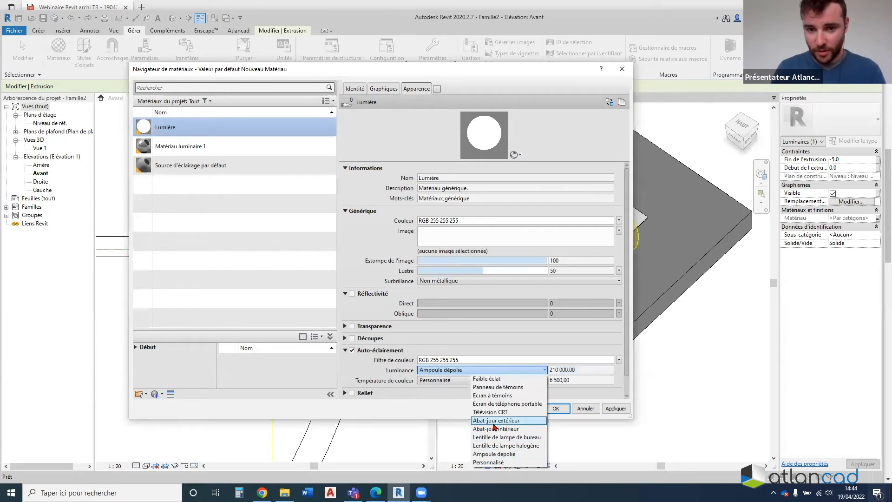
left_click(495, 421)
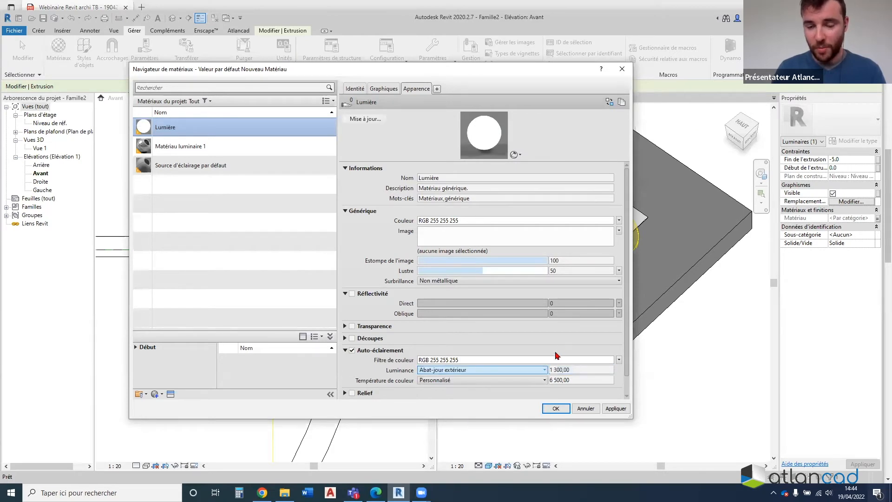
left_click(615, 409)
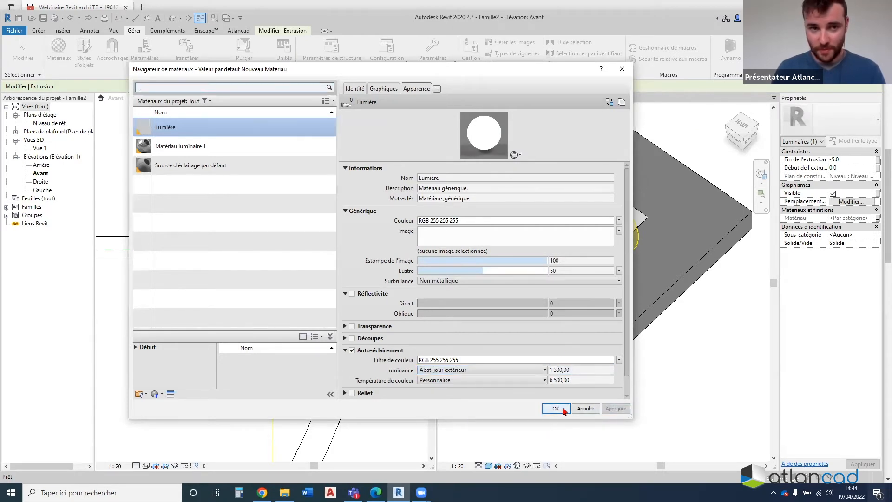
left_click(560, 408)
Select the thin circular extrusion inside the dome in the 3D view and associate its material with the Matériau lumière parameter
left_click(499, 399)
scroll(594, 219, "up", 5)
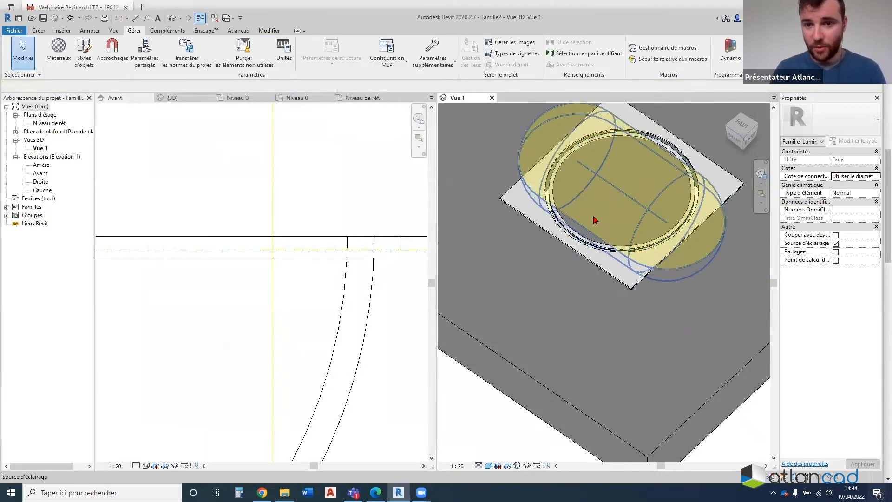
left_click(562, 250)
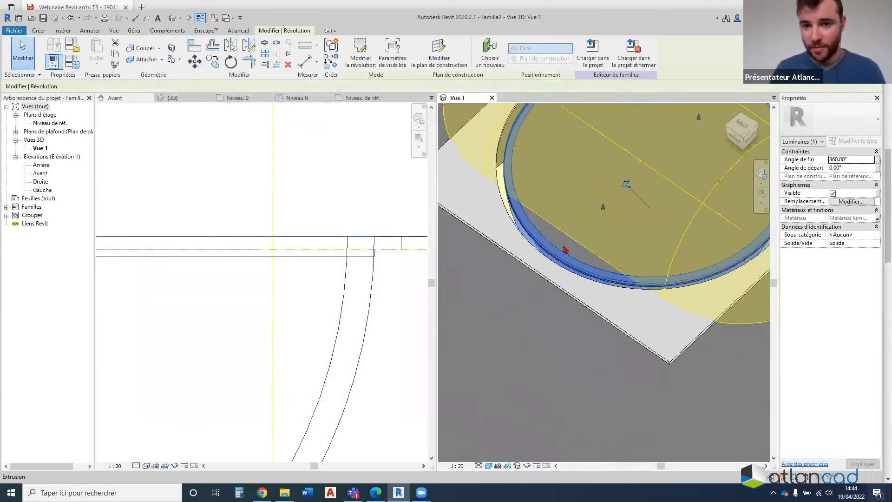
key("Escape")
left_click(559, 247)
key("Escape")
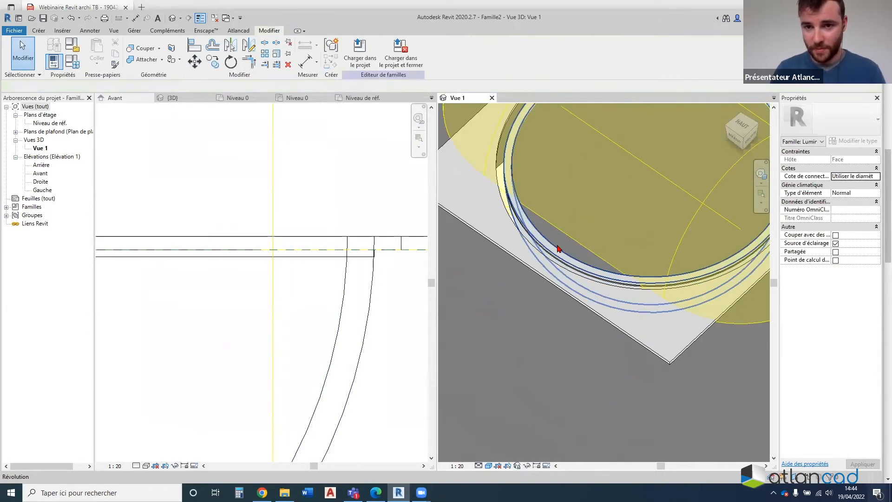
left_click(560, 249)
scroll(562, 256, "down", 3)
key("Escape")
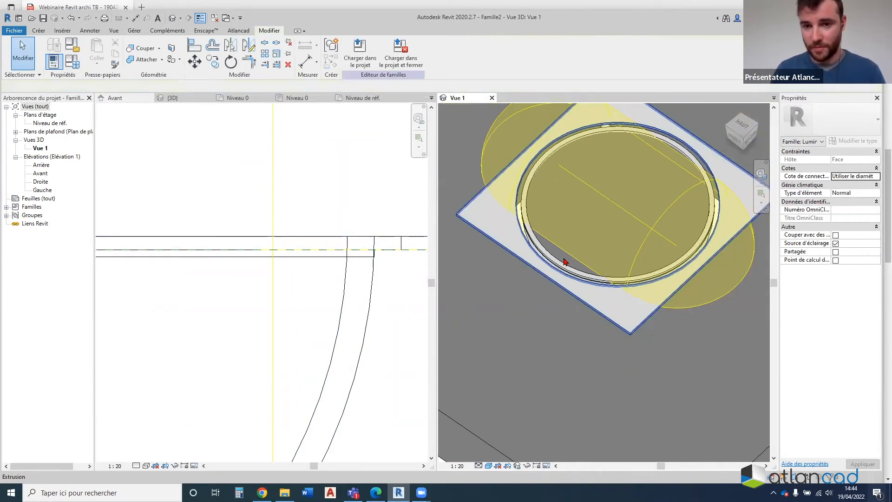
scroll(562, 258, "up", 3)
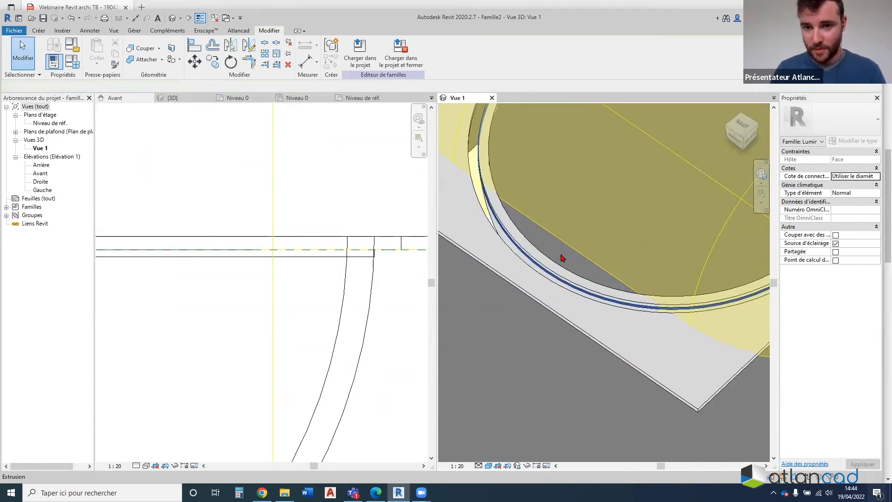
left_click(562, 258)
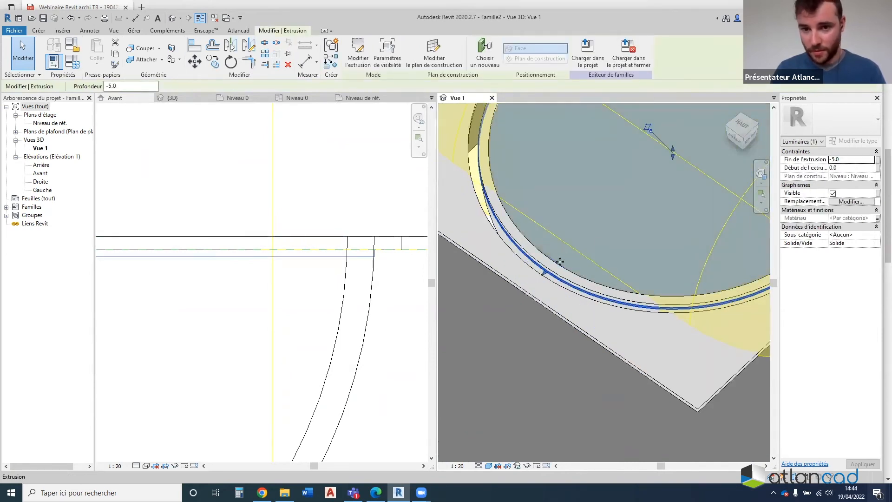
left_click(878, 218)
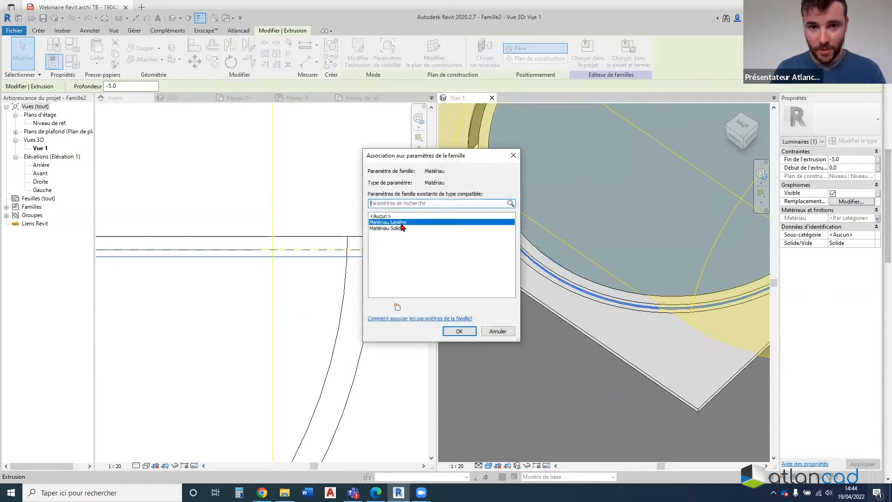
left_click(458, 331)
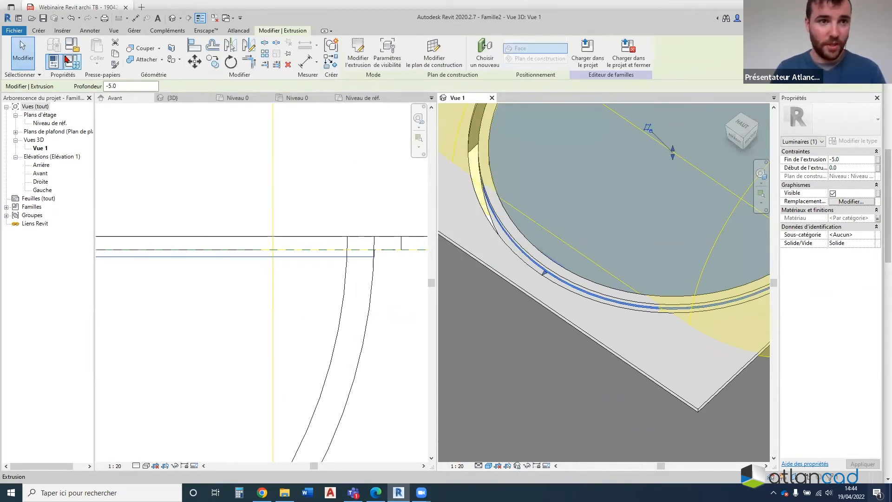
In the family types, assign the Lumière material to the Matériau lumière parameter and apply it
left_click(73, 61)
left_click(504, 138)
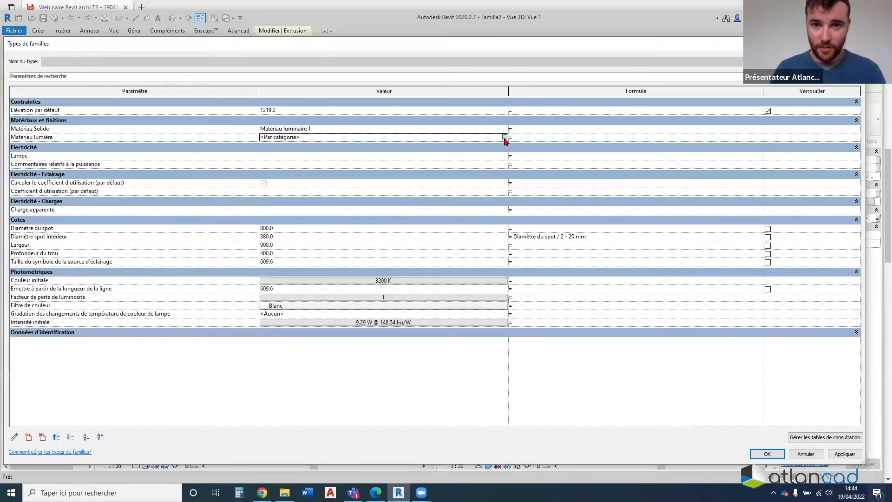
left_click(505, 138)
double_click(173, 129)
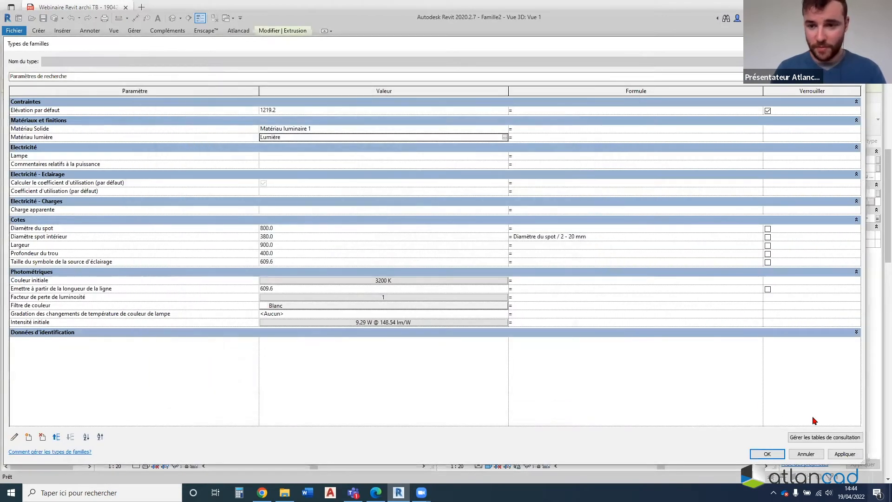
left_click(840, 455)
left_click(768, 454)
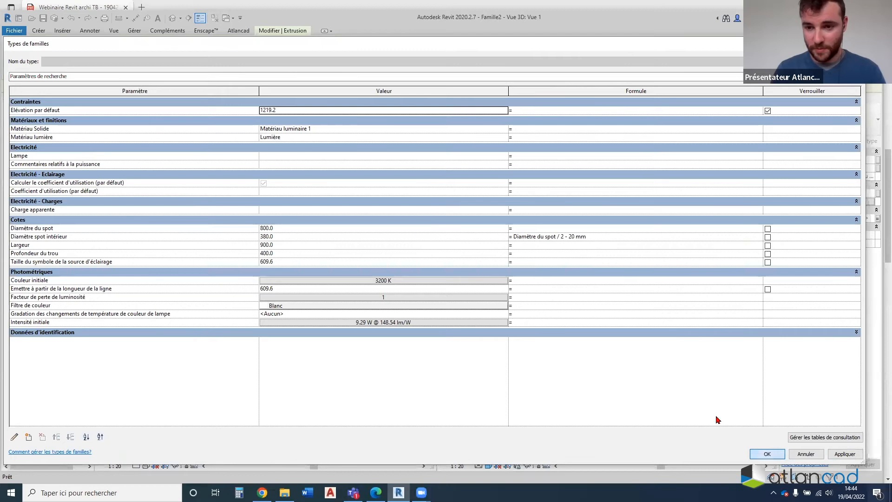
Examine the luminaire's frame, light disc and light source on the host slab in the 3D view
scroll(510, 321, "down", 6)
left_click(505, 407)
scroll(560, 308, "up", 3)
middle_click_drag(542, 277, 714, 303, "shift")
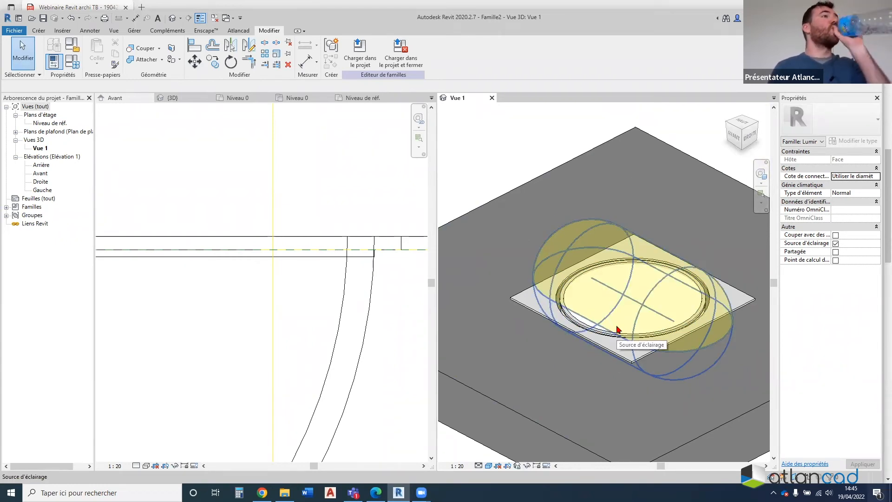
scroll(618, 328, "down", 3)
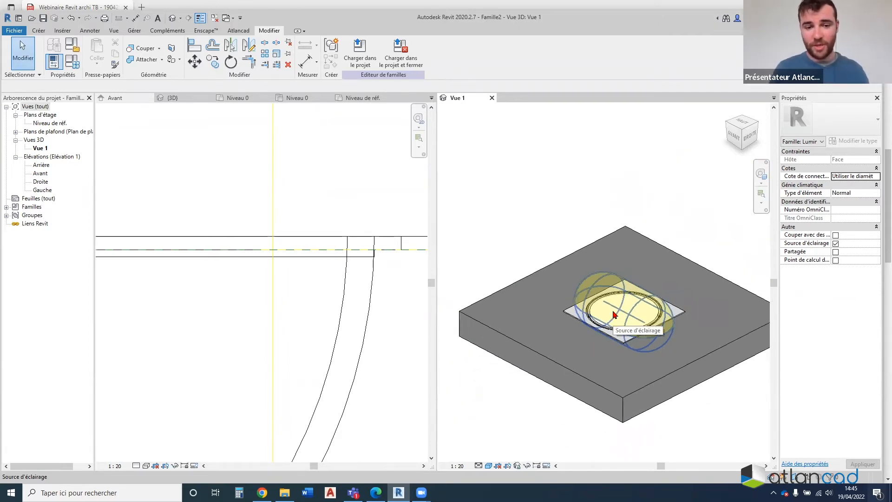
scroll(613, 275, "down", 2)
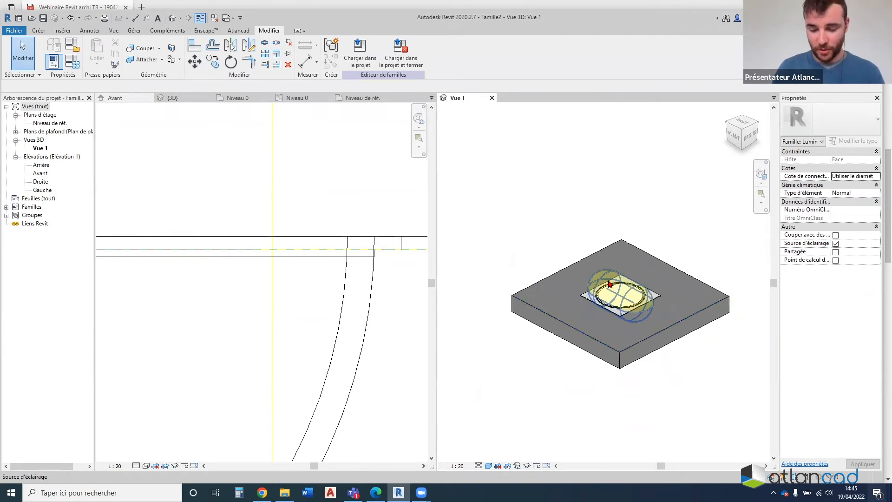
scroll(664, 339, "up", 2)
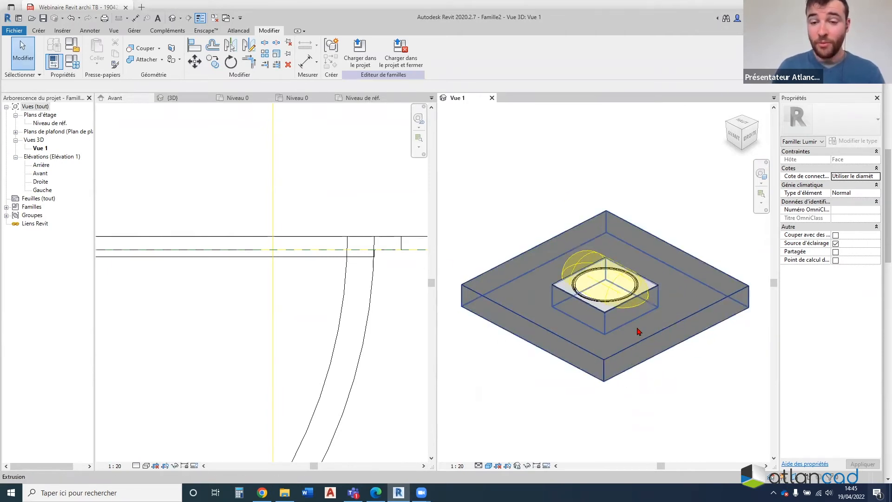
scroll(639, 331, "up", 2)
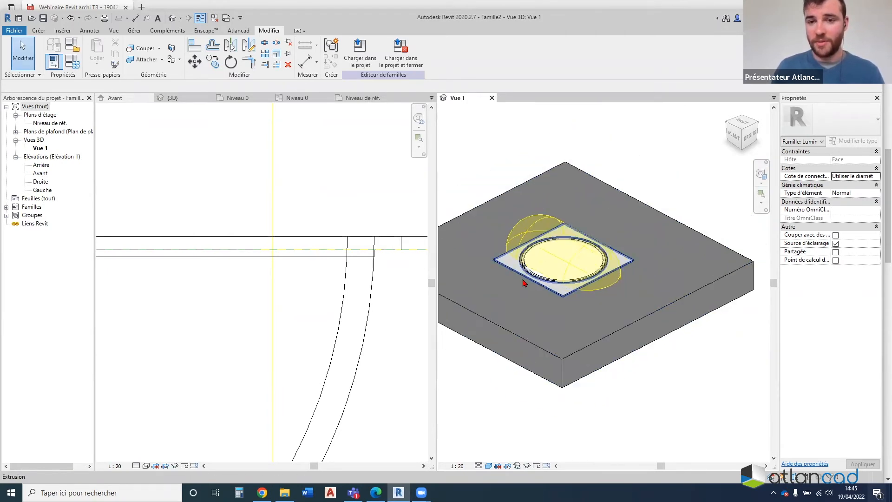
scroll(523, 280, "down", 2)
scroll(544, 231, "up", 1)
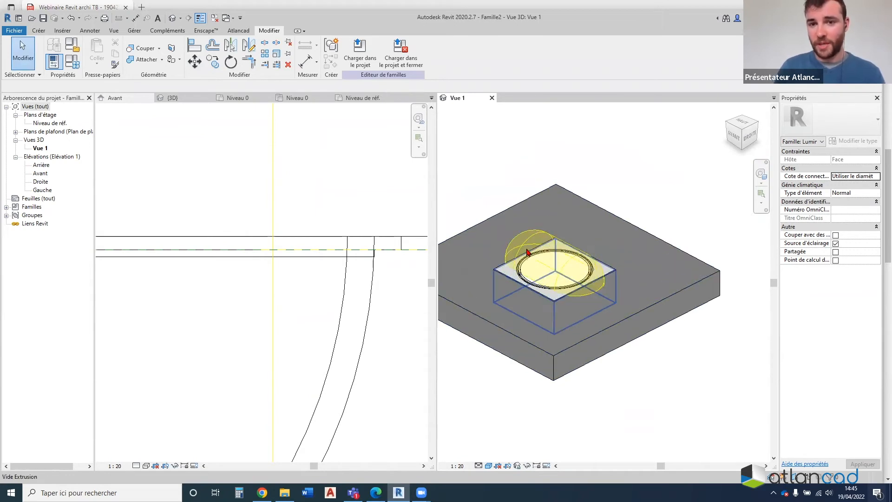
Open the definition of the luminaire's light source, compare the rectangle and circle emission shapes, and choose the point shape
left_click(526, 248)
left_click(524, 237)
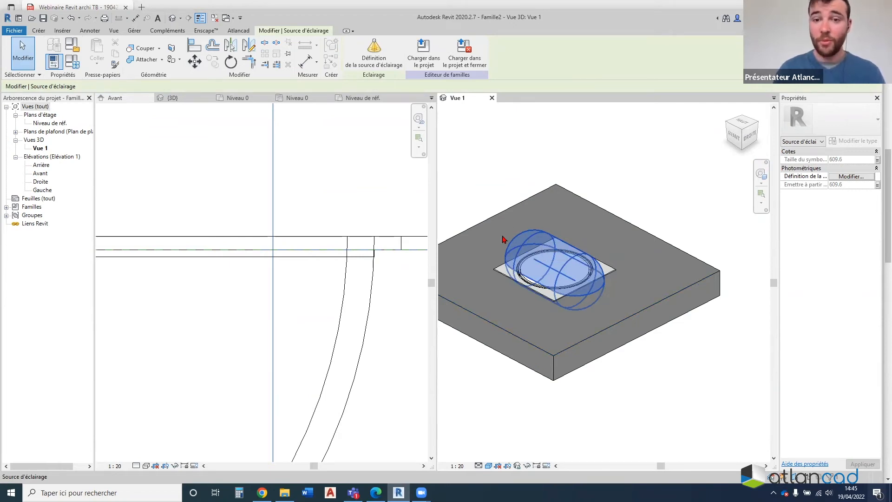
scroll(516, 228, "up", 3)
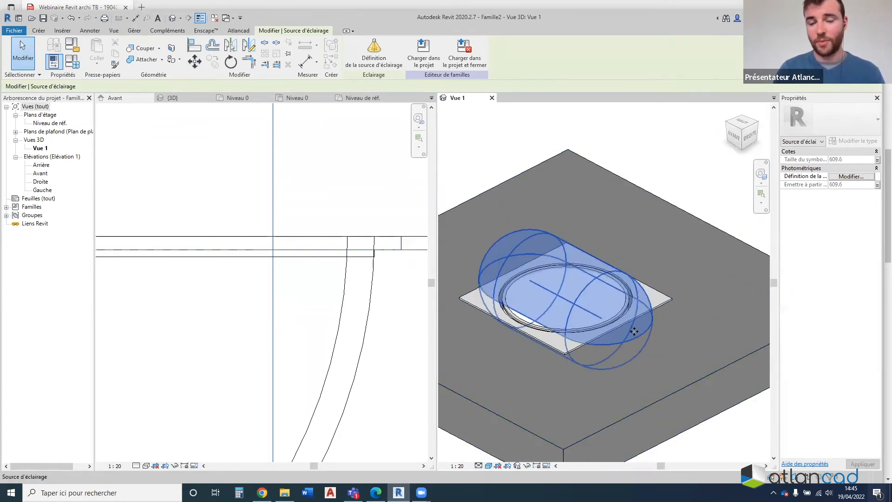
left_click(386, 54)
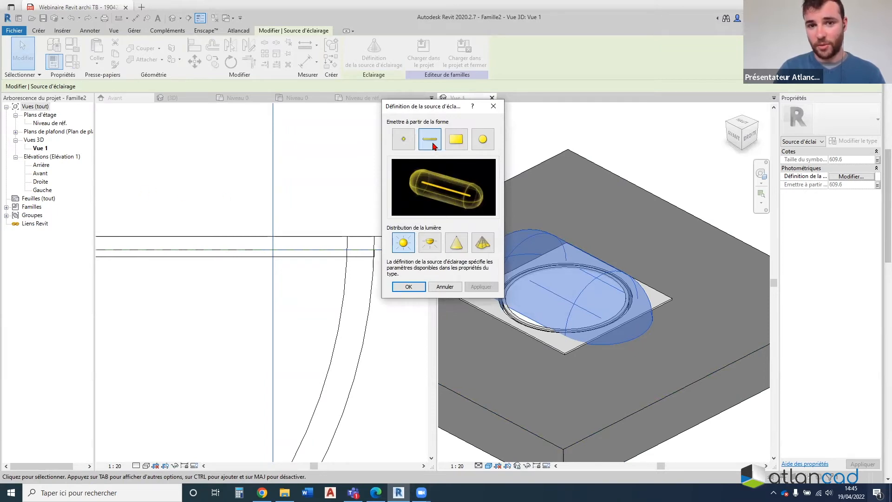
left_click(404, 140)
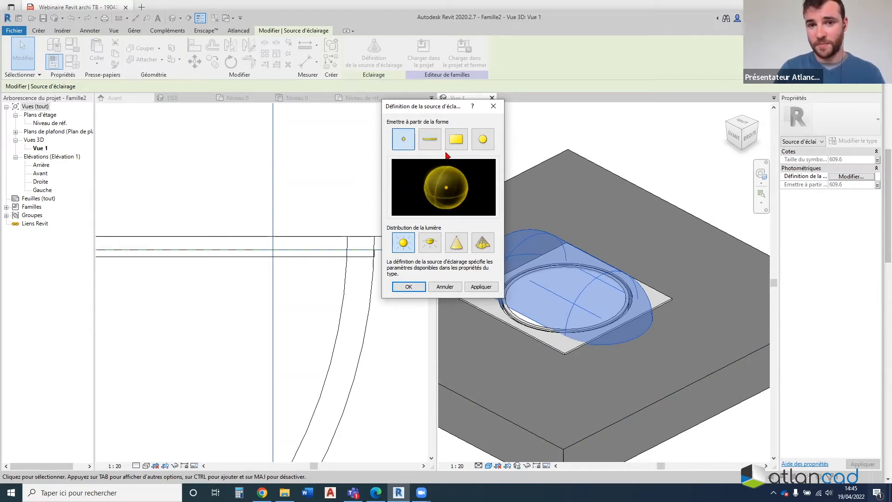
left_click(456, 140)
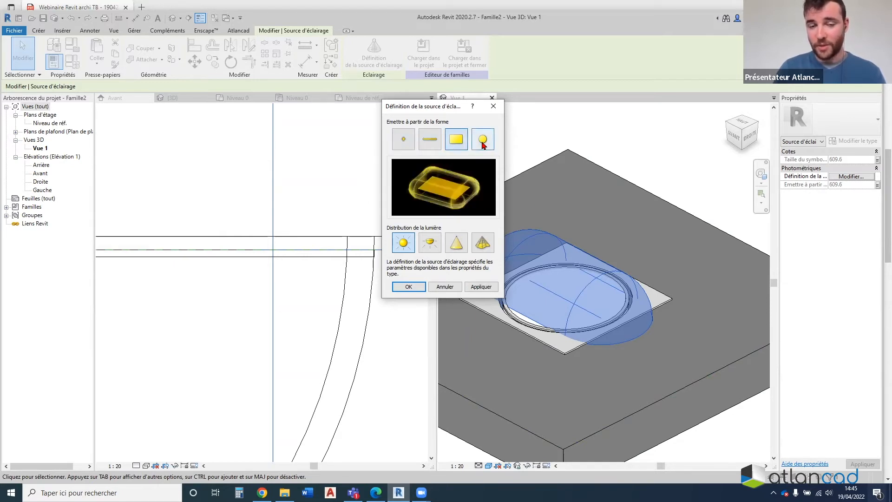
left_click(483, 144)
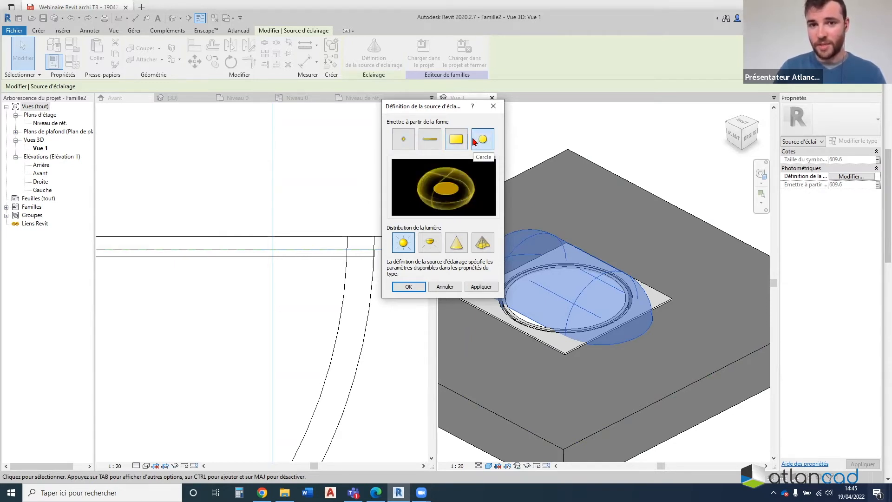
left_click(404, 140)
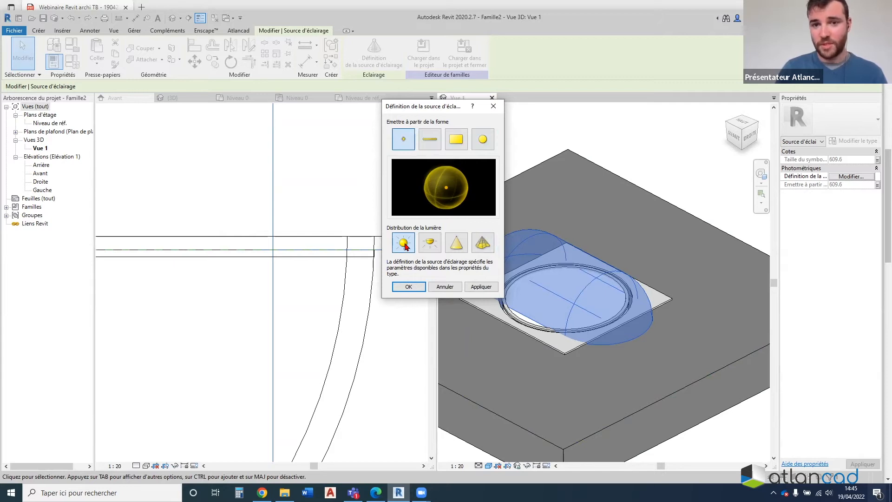
Compare the hemispherical, spot and photometric light distributions, and apply the Spot distribution to the light source
left_click(431, 240)
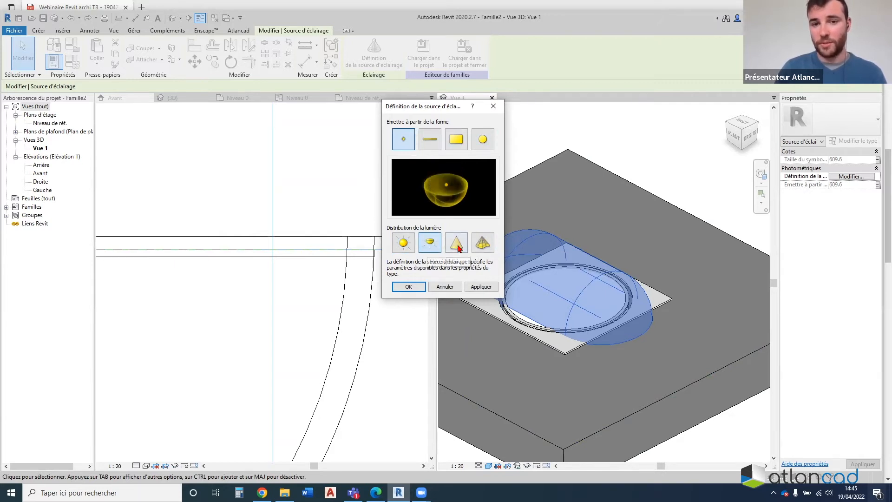
left_click(456, 242)
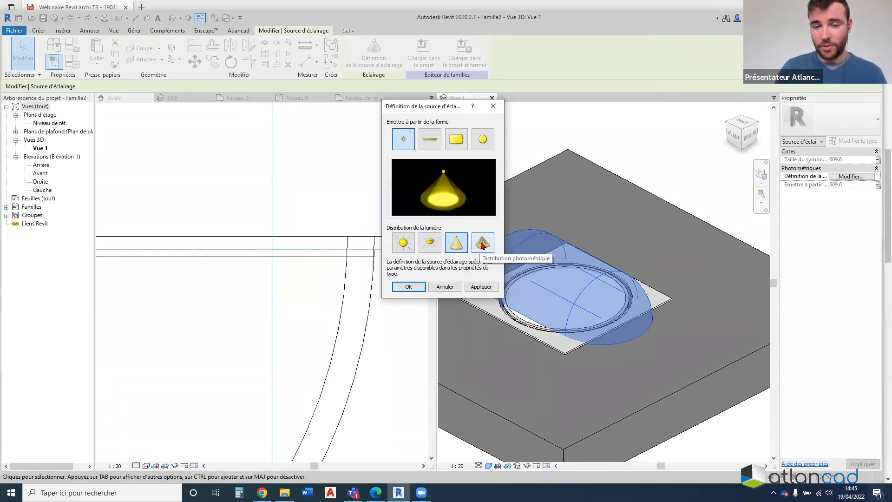
left_click(483, 242)
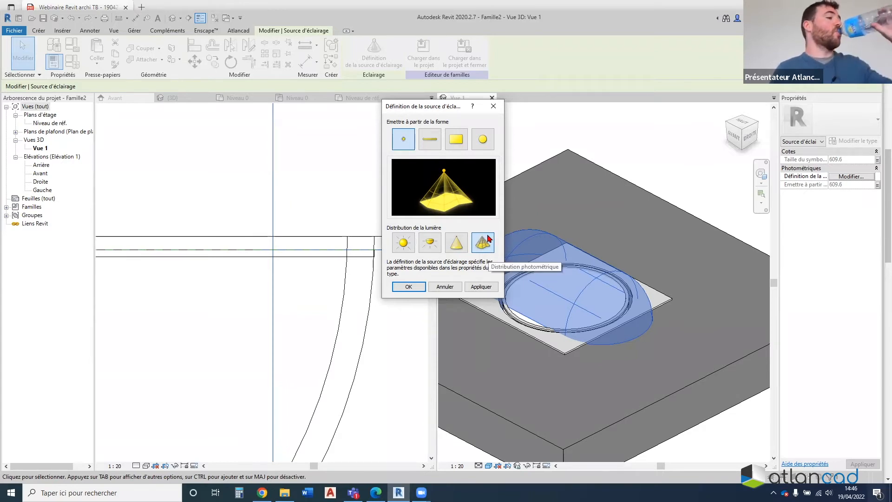
left_click(456, 246)
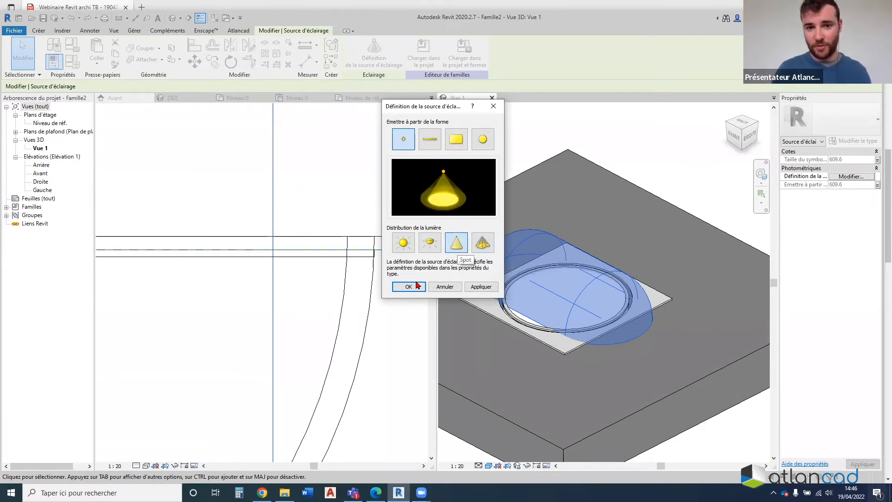
left_click(479, 286)
left_click(410, 286)
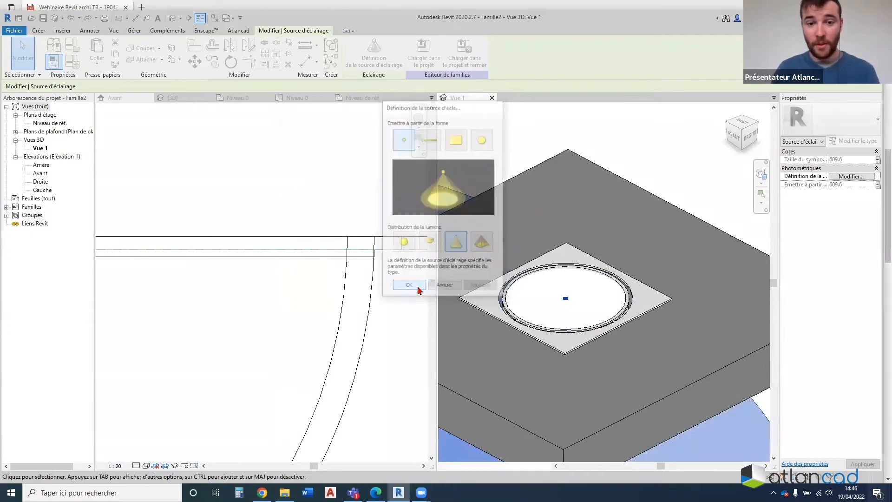
Examine the spot cone's direction relative to the luminaire in the 3D and front views, and review its light source definition
scroll(533, 261, "down", 9)
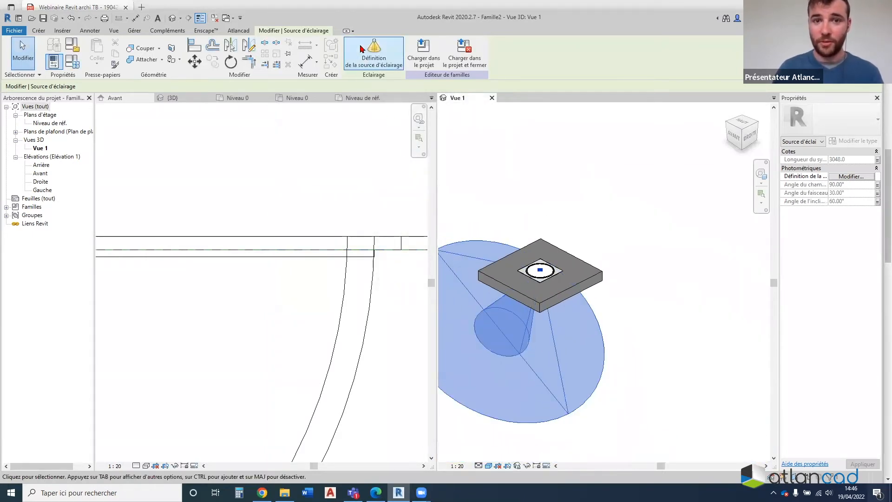
left_click(362, 49)
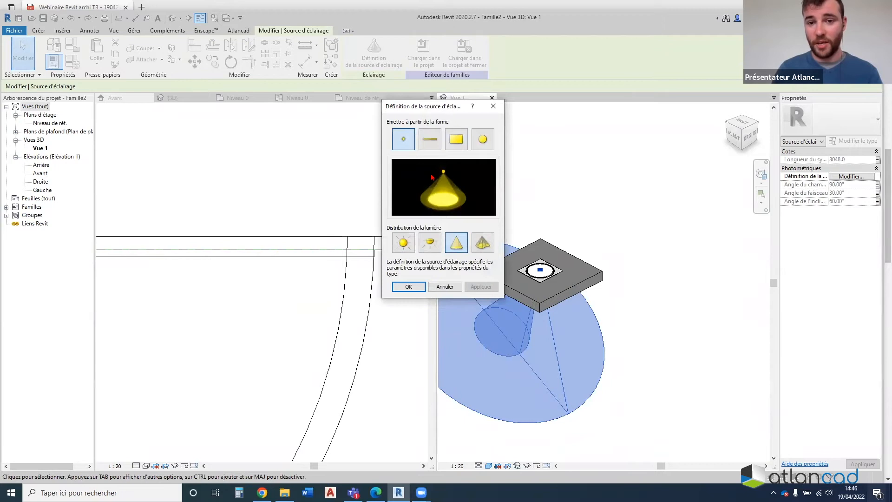
left_click(493, 106)
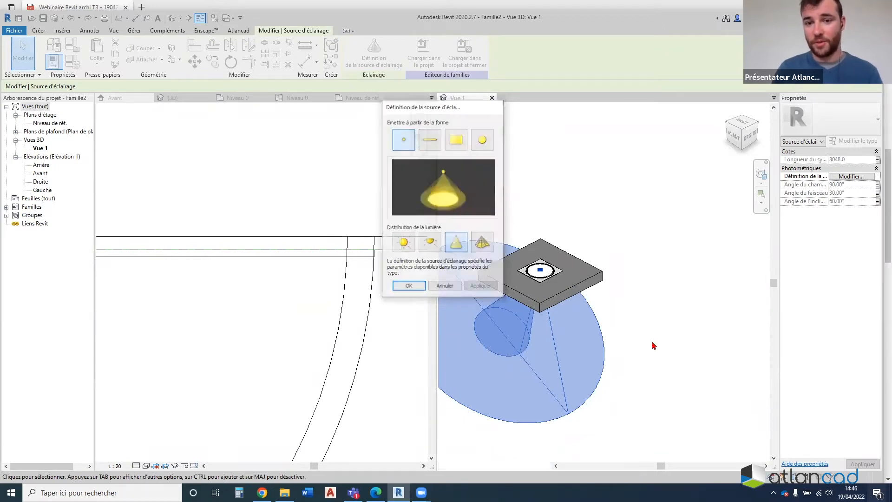
scroll(366, 218, "down", 5)
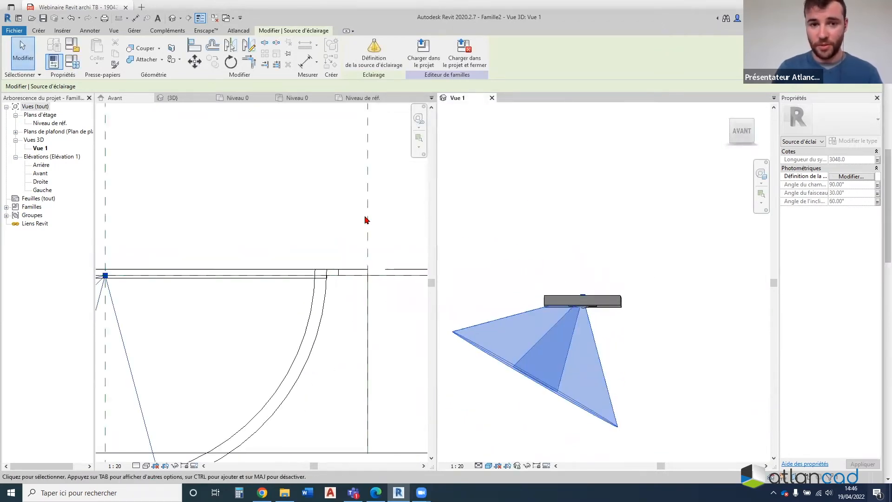
scroll(387, 180, "down", 4)
scroll(349, 208, "up", 1)
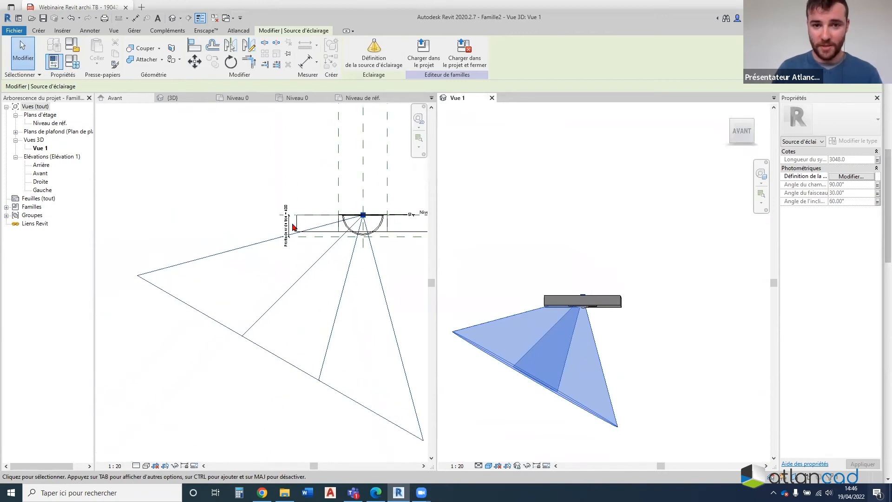
scroll(378, 244, "up", 3)
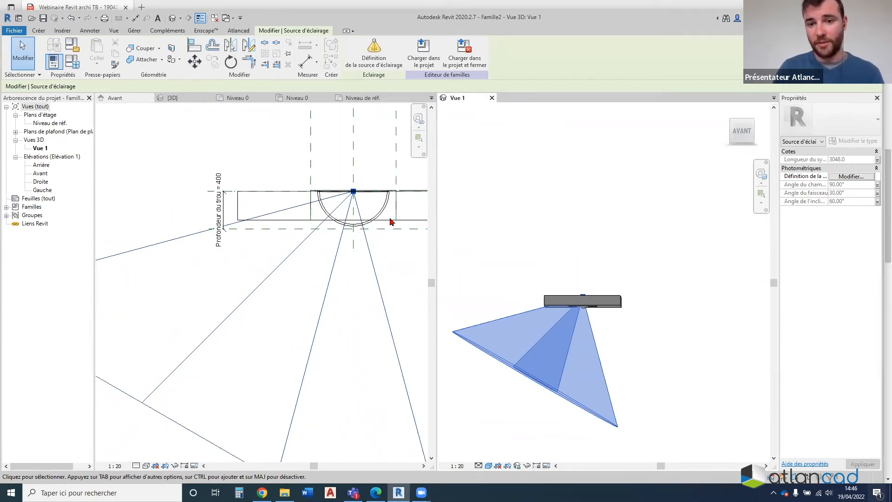
In the family types, set Angle de l'inclinaison to -90° and apply it to the light source
left_click(67, 64)
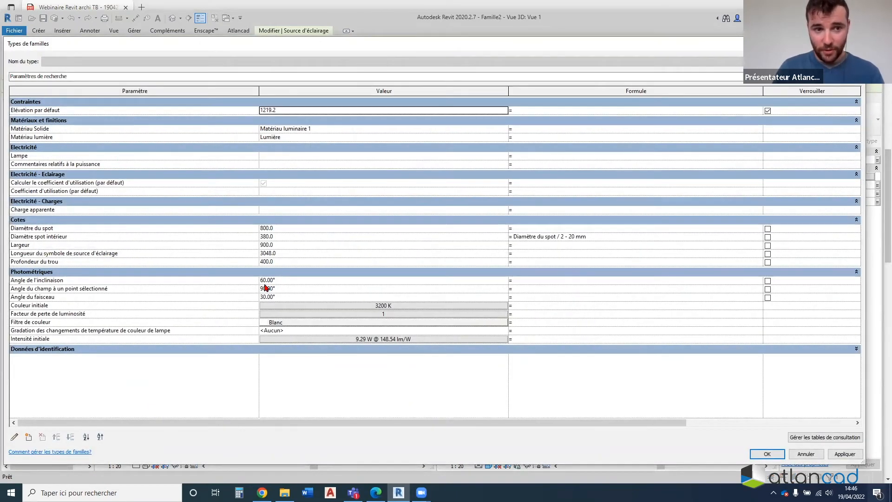
left_click(291, 281)
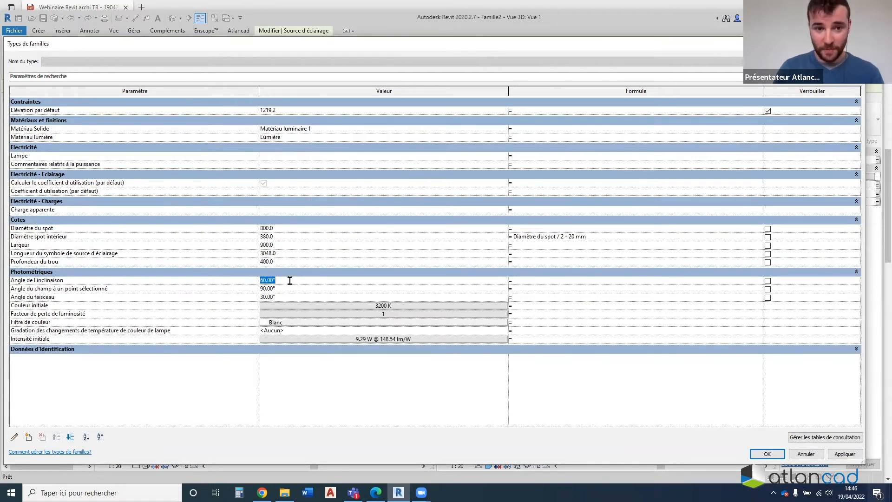
left_click(283, 287)
left_click(287, 284)
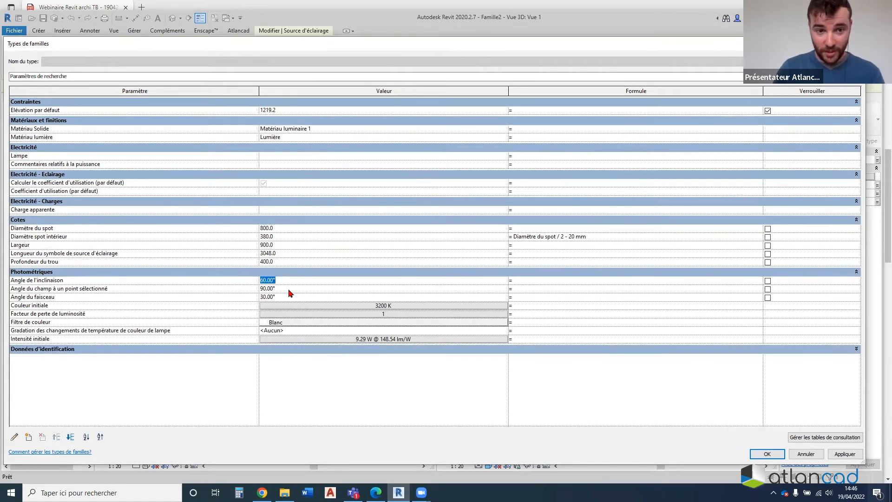
left_click(288, 289)
left_click(288, 281)
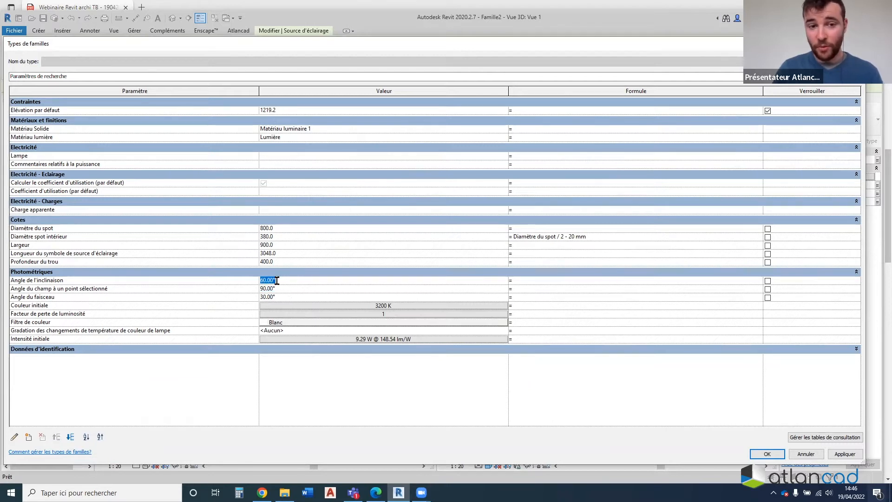
type("-90")
left_click(845, 454)
left_click(767, 454)
middle_click_drag(577, 226, 590, 268, "shift")
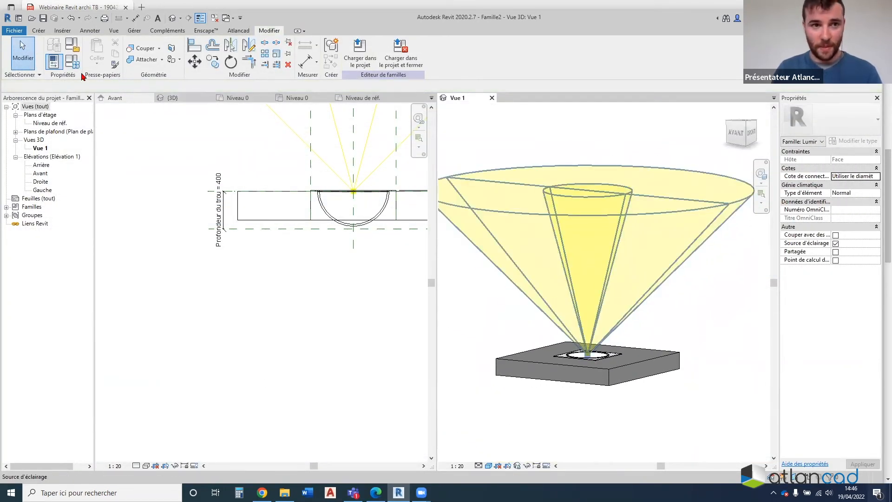
left_click(72, 61)
left_click(274, 288)
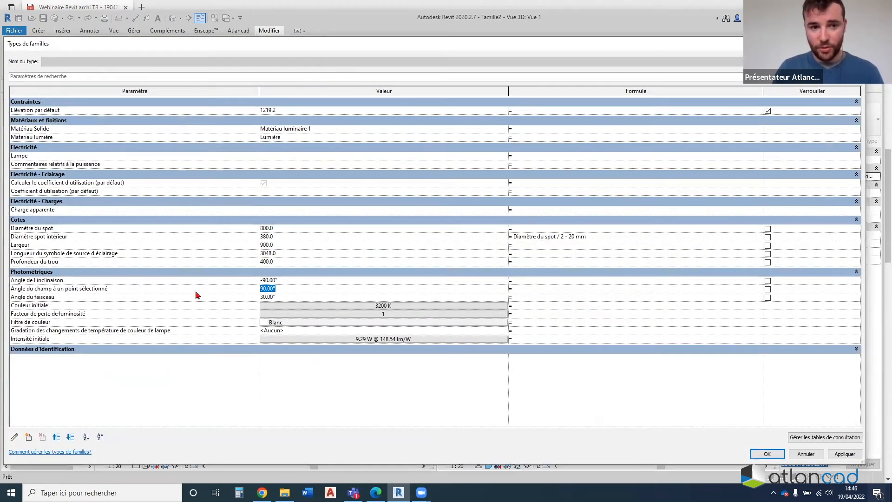
left_click(855, 44)
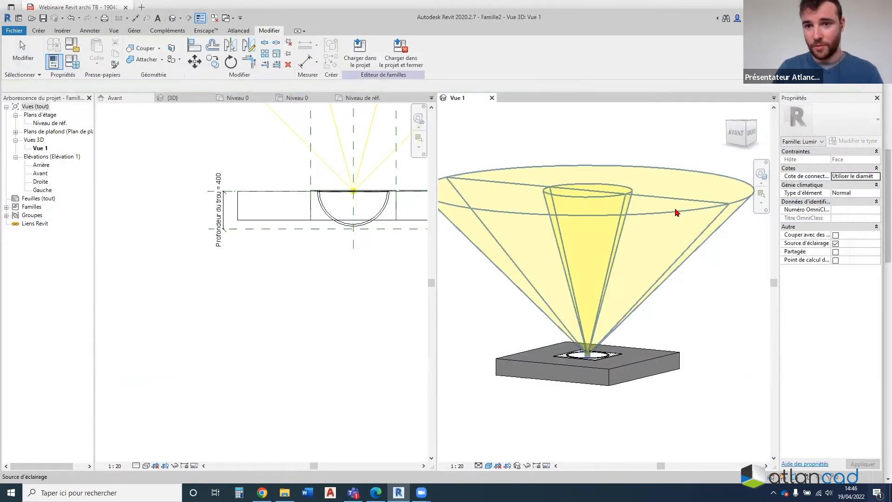
In the family types, set the power (Puissance) of Intensité initiale to 45 W
left_click(72, 60)
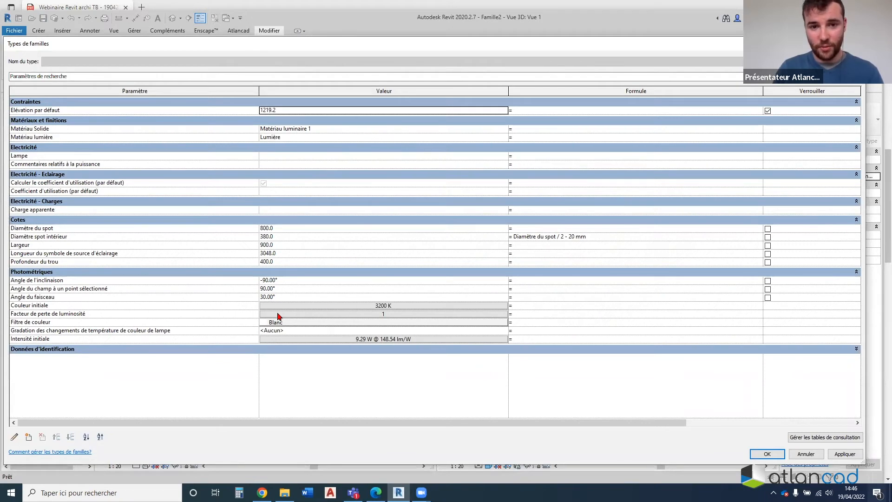
left_click(284, 339)
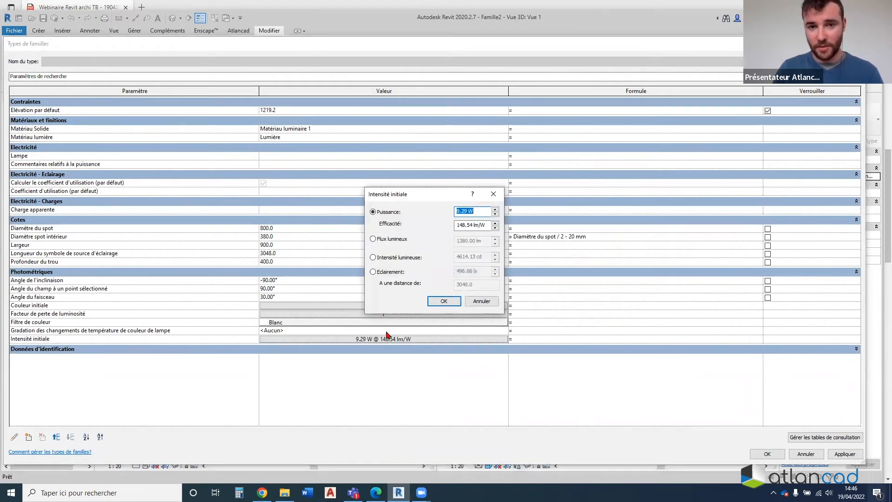
left_click_drag(467, 213, 455, 208)
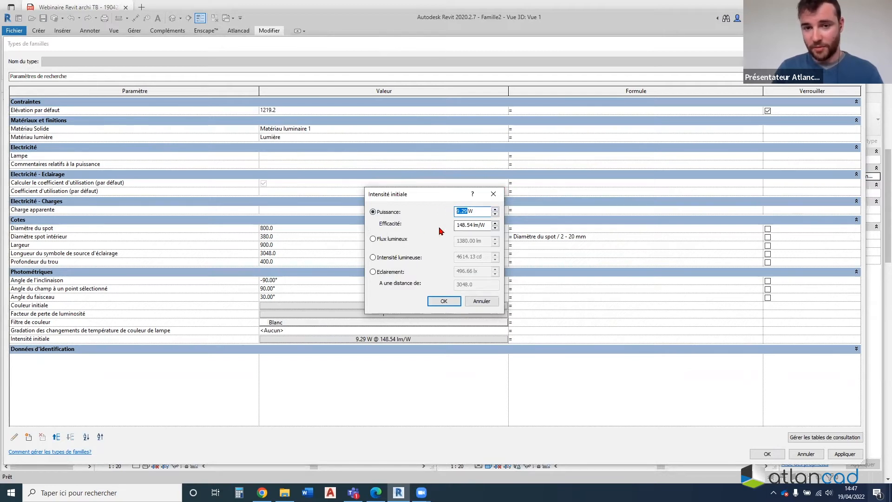
left_click(373, 239)
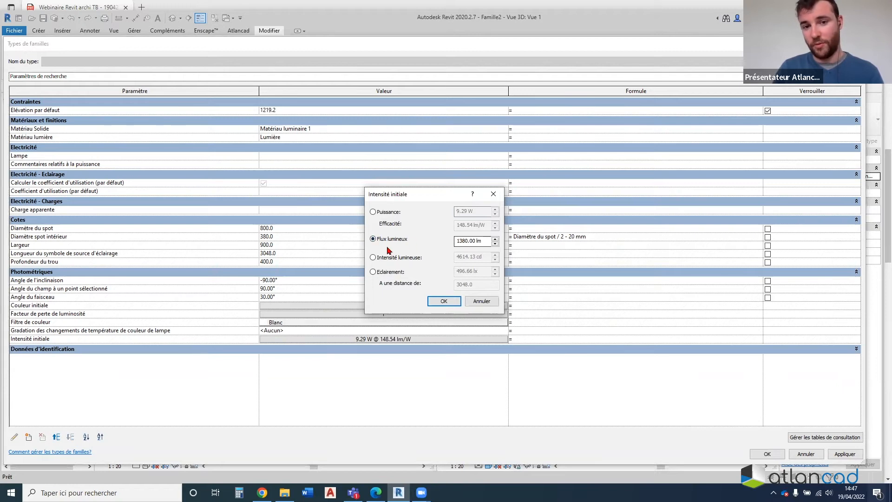
left_click(374, 212)
left_click_drag(480, 214, 425, 209)
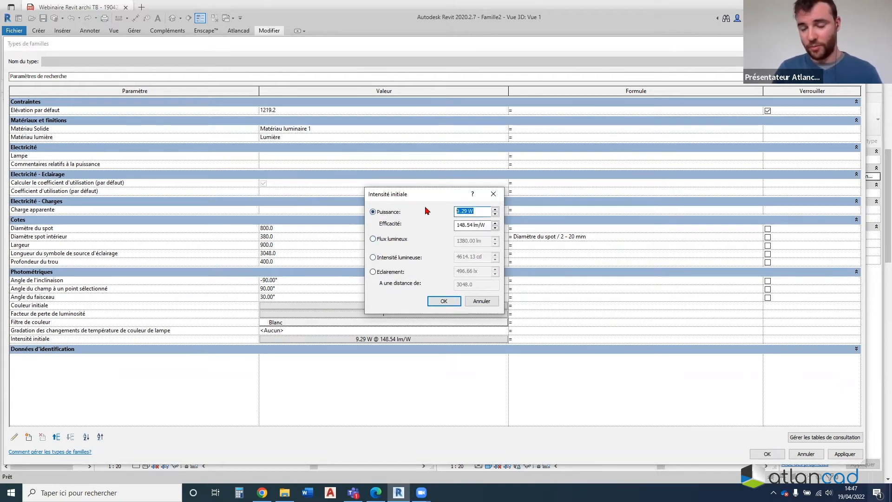
type("4")
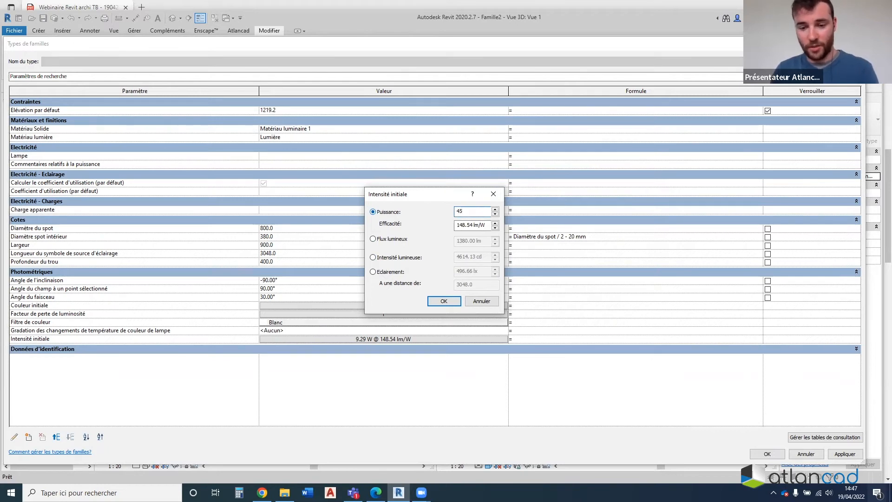
type("5")
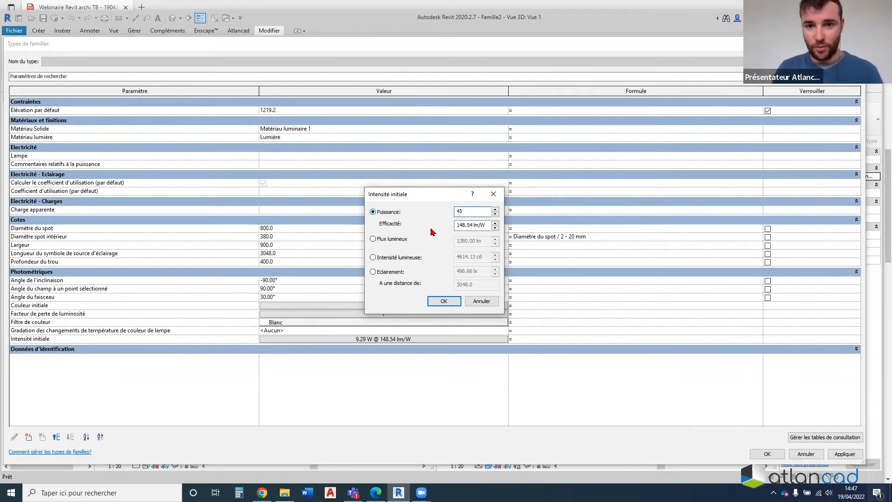
left_click(442, 301)
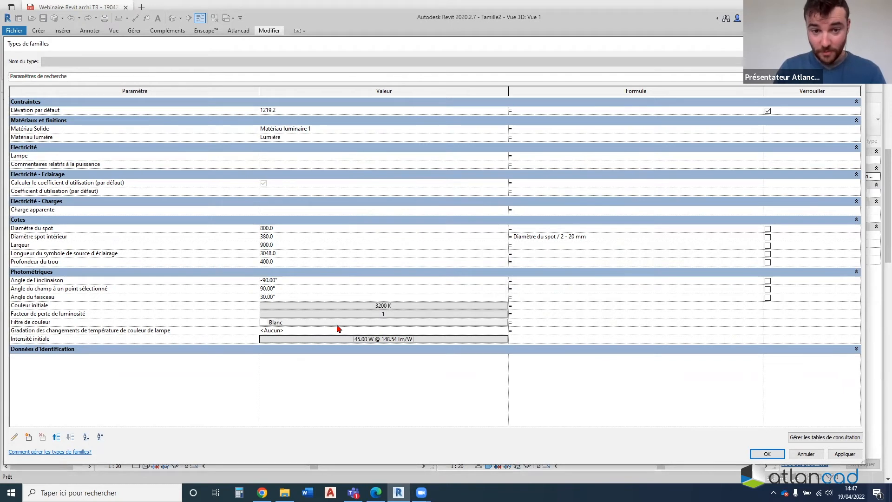
In the family types, set Couleur initiale to the predefined Incandescente colour and apply it to the luminaire
left_click(300, 306)
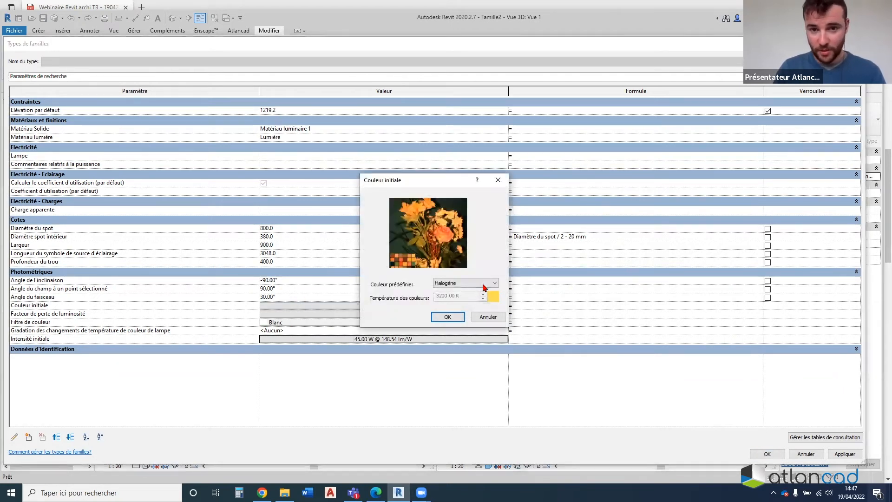
left_click(484, 284)
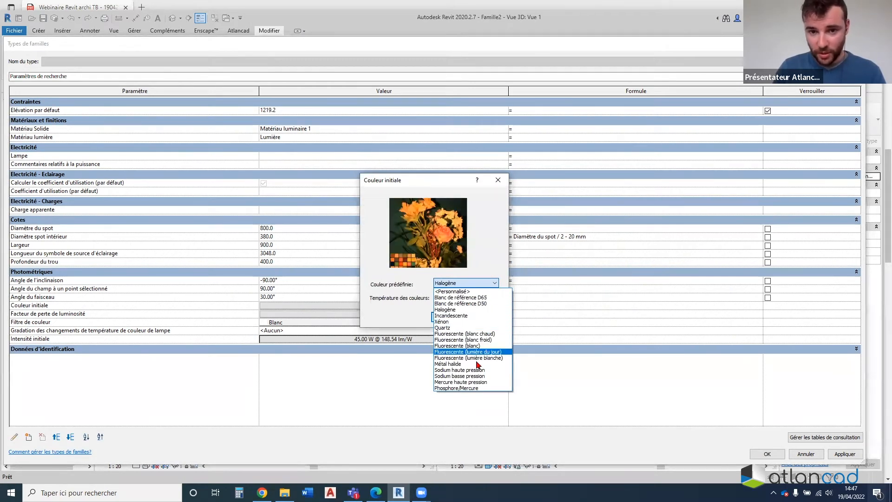
left_click(469, 315)
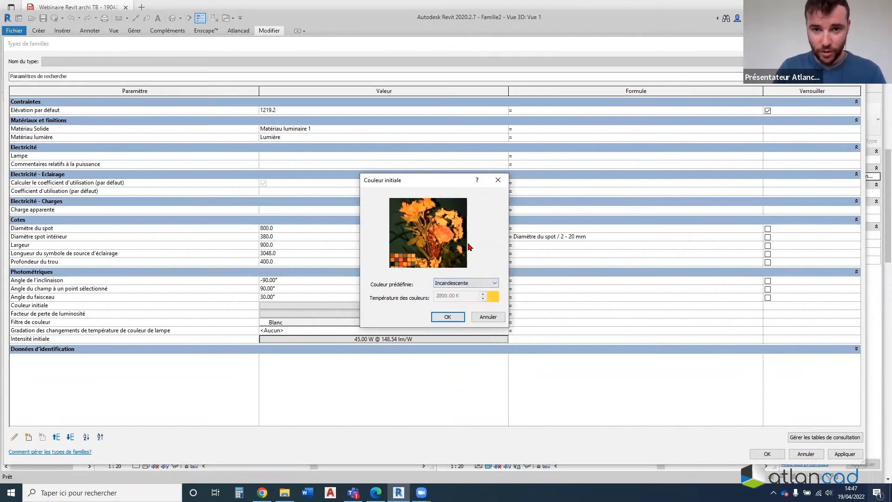
left_click(447, 317)
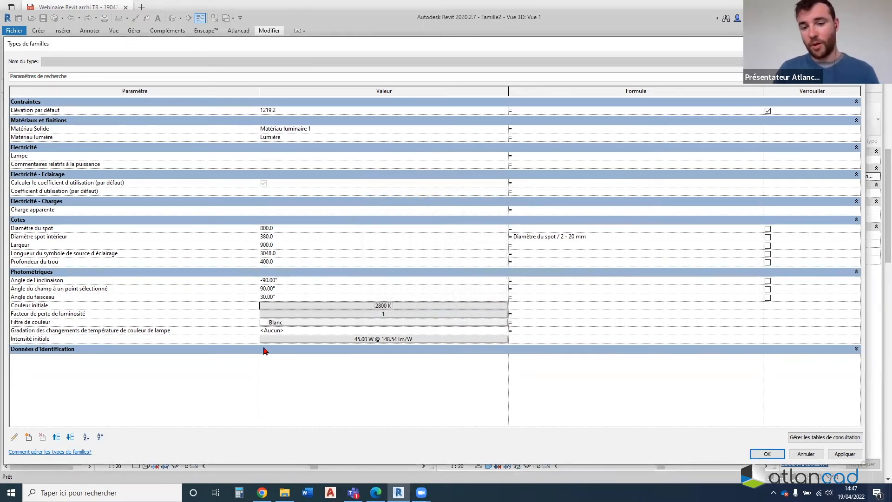
left_click(845, 454)
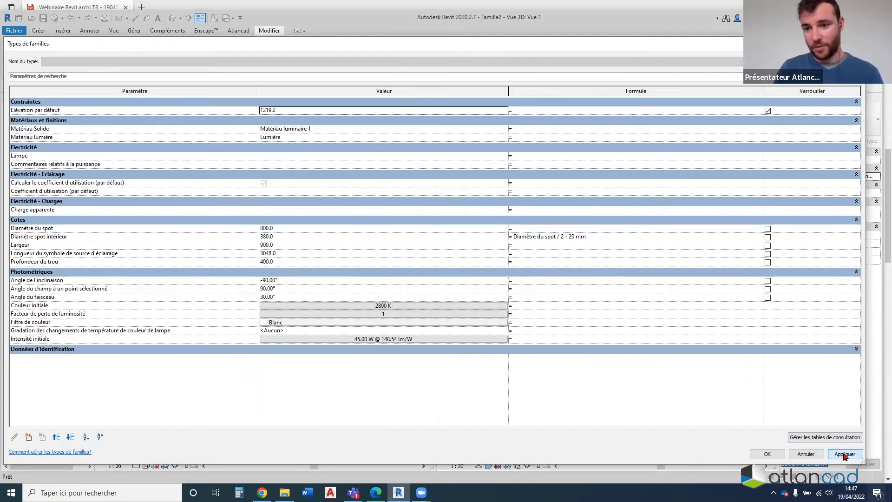
left_click(768, 454)
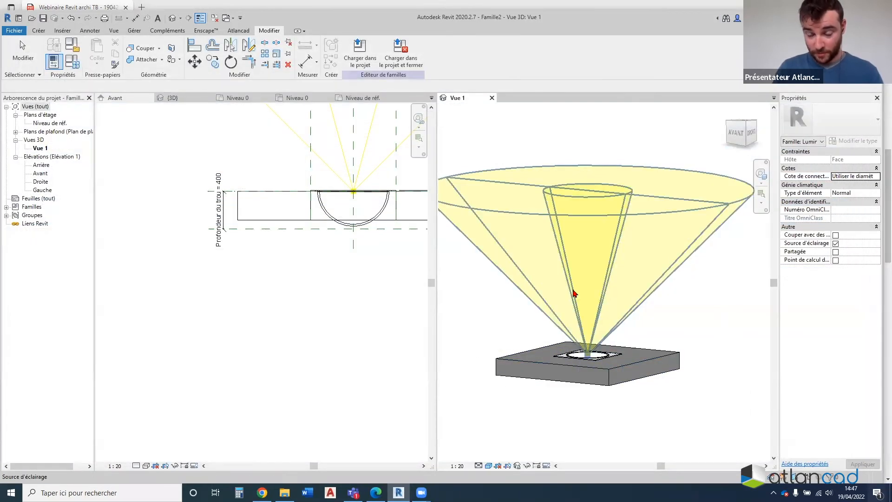
In the Avant elevation, reposition the light source just above the luminaire's upper surface, on the vertical centre reference plane
middle_click_drag(566, 341, 644, 339, "shift")
scroll(610, 242, "down", 2)
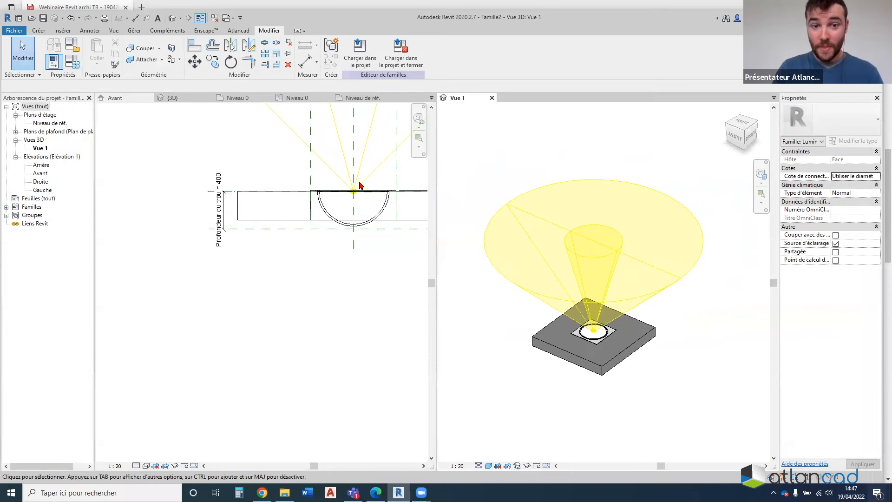
scroll(359, 184, "up", 5)
scroll(357, 182, "up", 8)
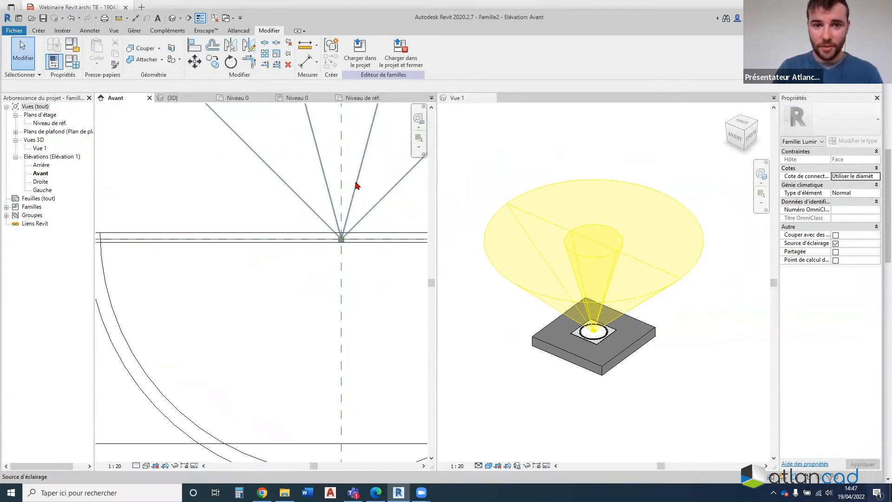
left_click(335, 234)
left_click_drag(334, 234, 336, 222)
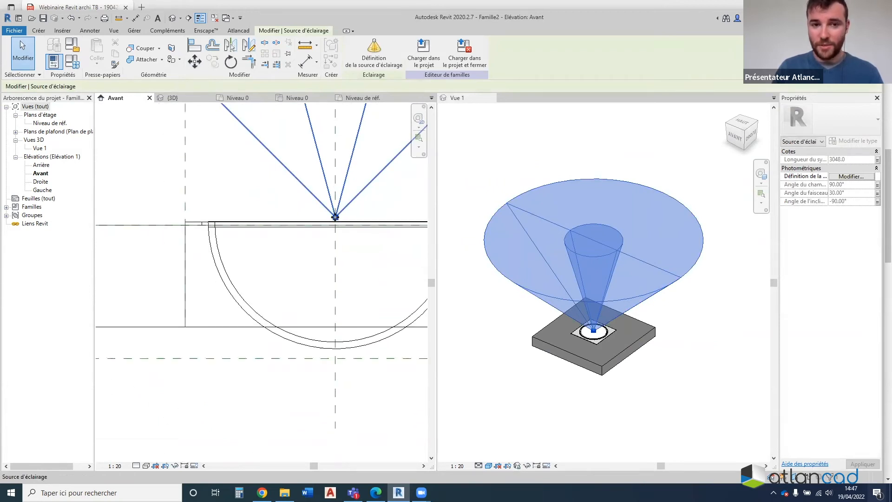
left_click_drag(335, 209, 338, 235)
scroll(337, 237, "up", 5)
left_click_drag(324, 274, 322, 253)
scroll(327, 191, "up", 3)
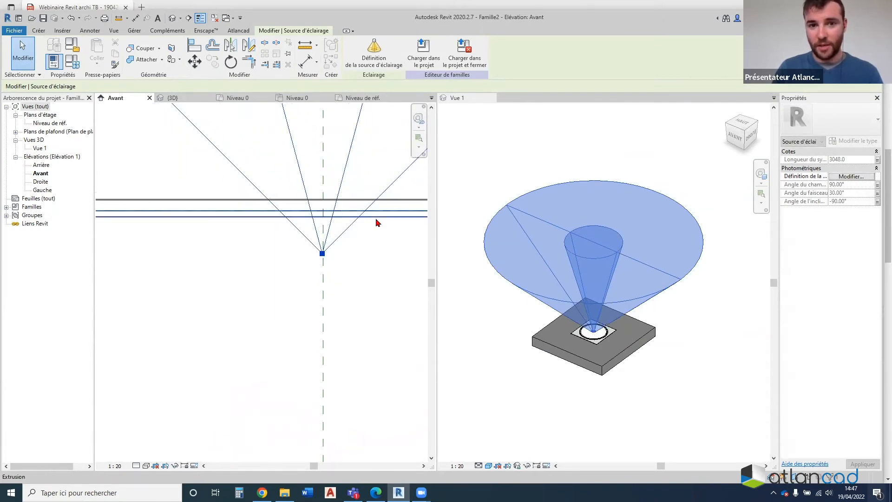
left_click(393, 217)
scroll(327, 237, "down", 2)
left_click_drag(326, 245, 328, 206)
scroll(334, 208, "up", 3)
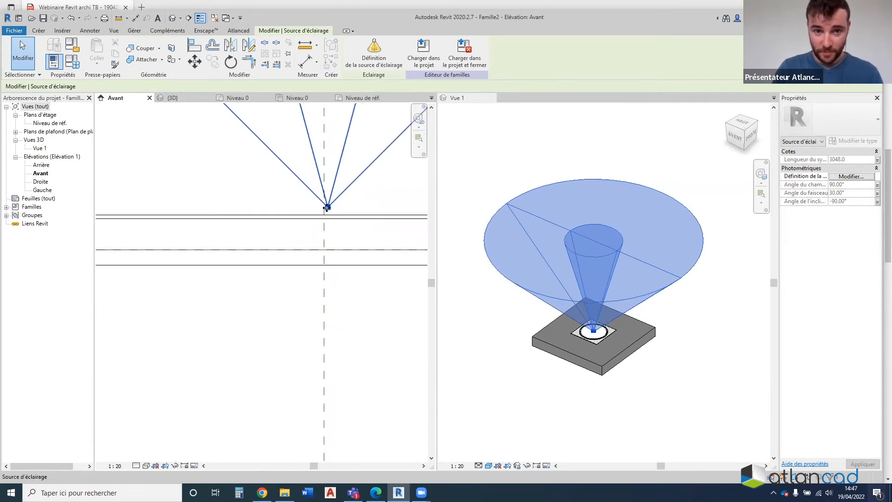
left_click_drag(322, 203, 312, 216)
Examine the light source's position relative to the luminaire plate and host from several angles in the 3D view
scroll(313, 294, "down", 6)
scroll(555, 304, "down", 2)
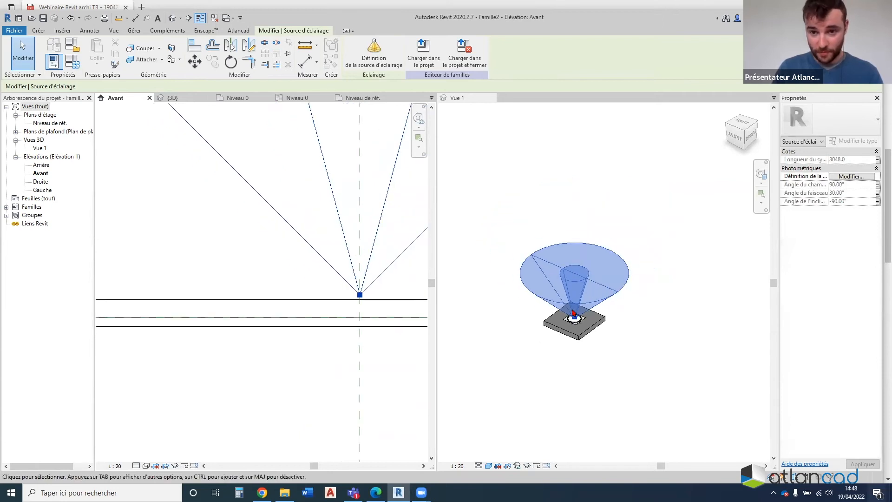
middle_click_drag(555, 306, 533, 338)
scroll(582, 305, "up", 6)
middle_click_drag(586, 373, 500, 391, "shift")
scroll(631, 346, "down", 2)
scroll(560, 362, "up", 3)
left_click(560, 340)
middle_click_drag(549, 339, 655, 367, "shift")
scroll(715, 310, "up", 2)
scroll(715, 313, "down", 4)
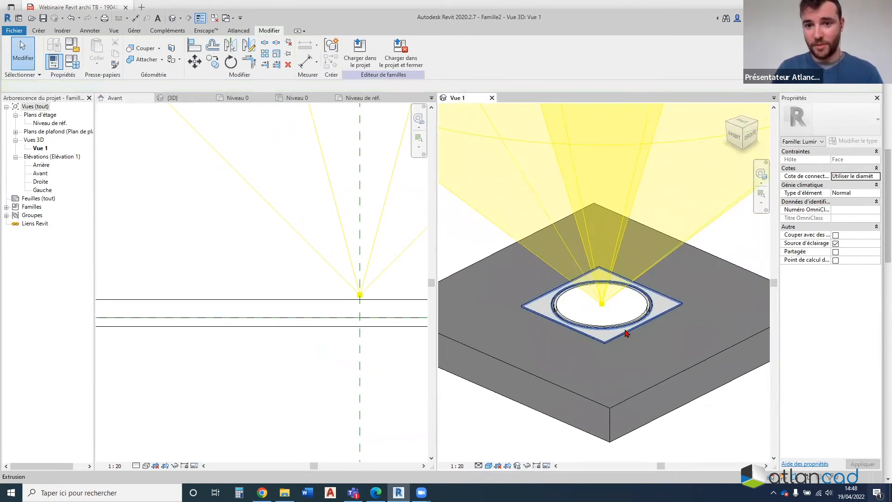
In the family types, set Diamètre du spot to 500 and apply it to the model
left_click(76, 67)
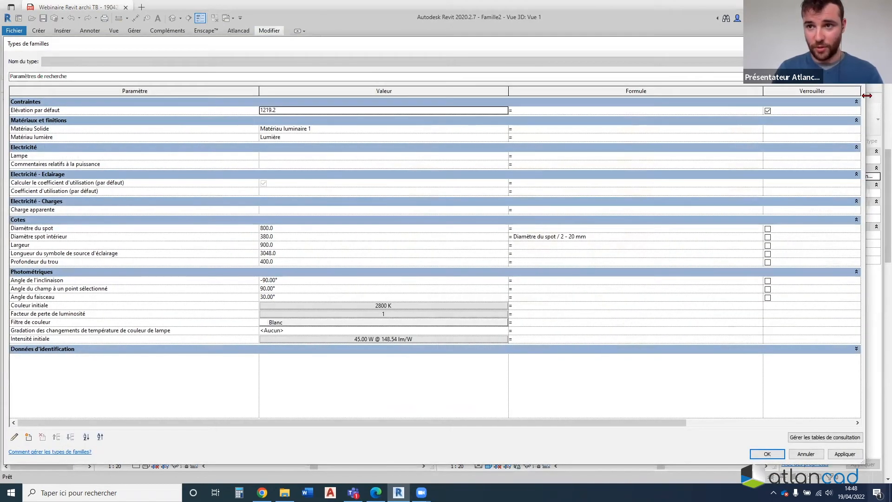
left_click(168, 228)
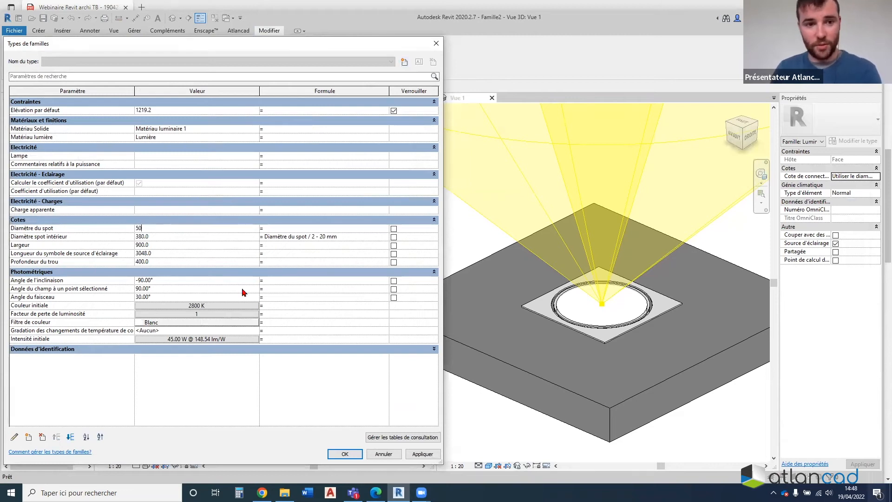
left_click(431, 456)
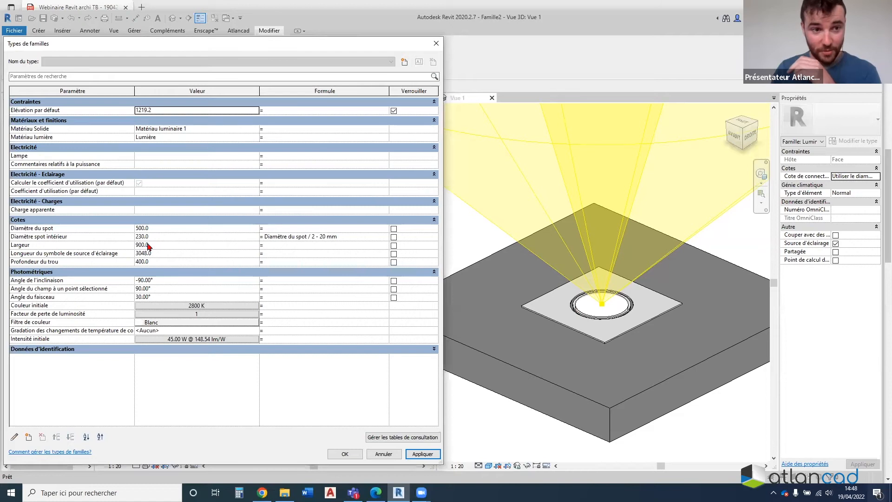
Move the Largeur parameter directly below Diamètre du spot, then set it to 600 and apply it
left_click(161, 245)
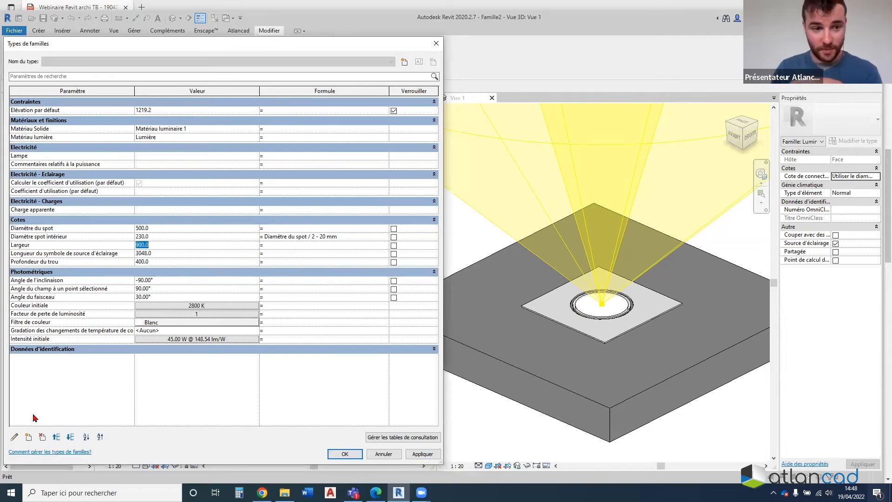
left_click(56, 437)
left_click(163, 235)
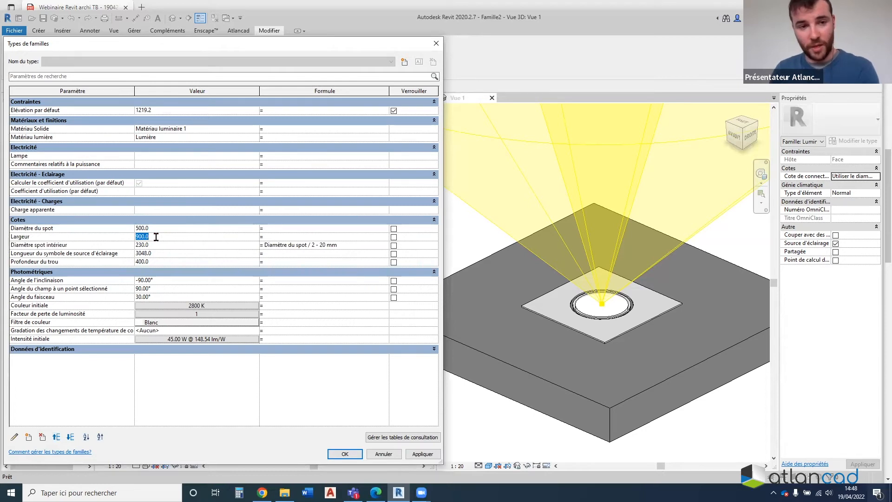
type("600")
left_click(422, 454)
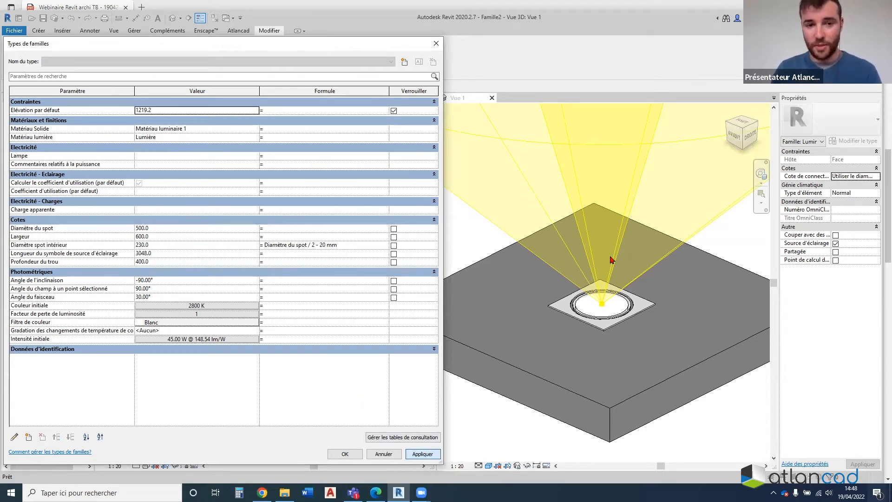
Reorder the Cotes parameters so Profondeur du trou follows Largeur and Diamètre spot intérieur comes last
left_click(165, 262)
left_click(56, 437)
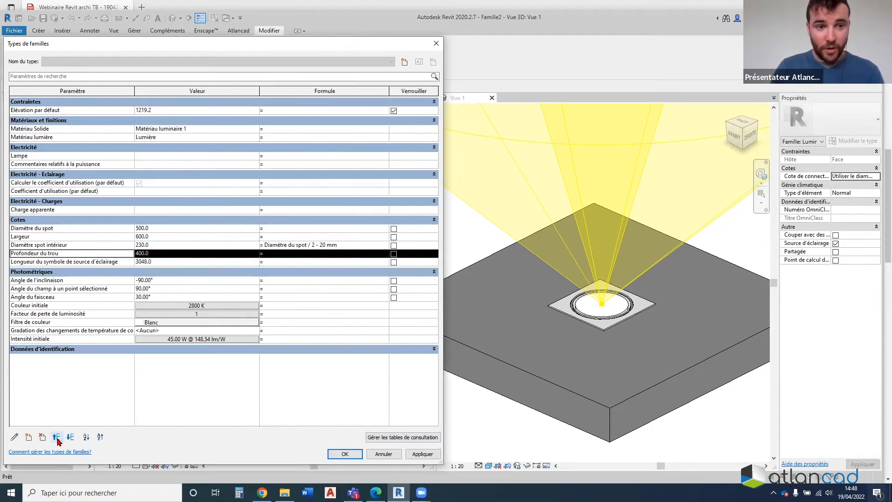
left_click(56, 437)
left_click(164, 253)
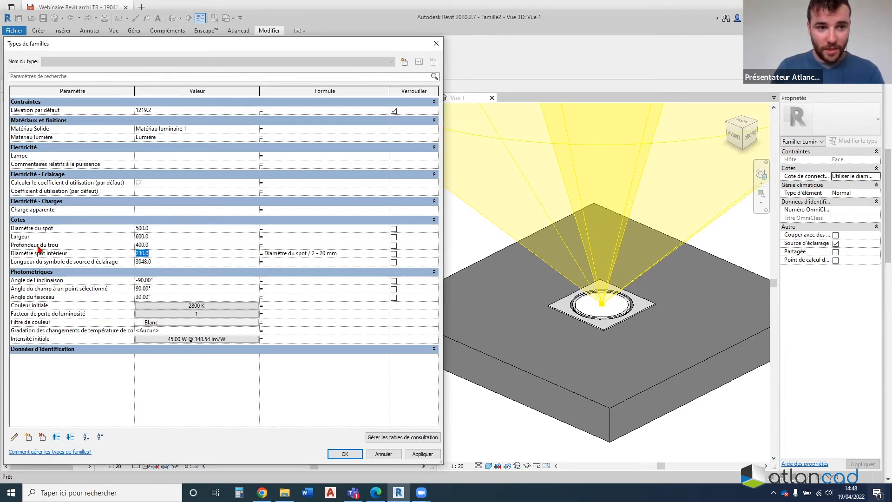
left_click(50, 253)
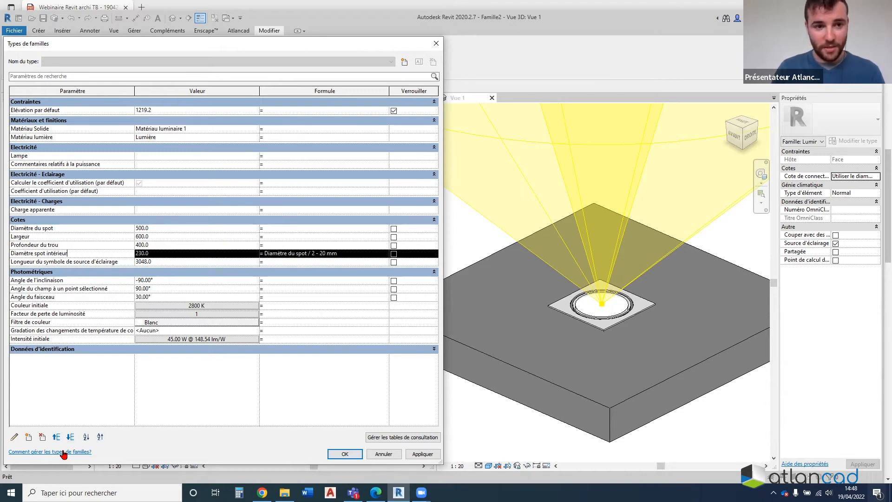
left_click(70, 436)
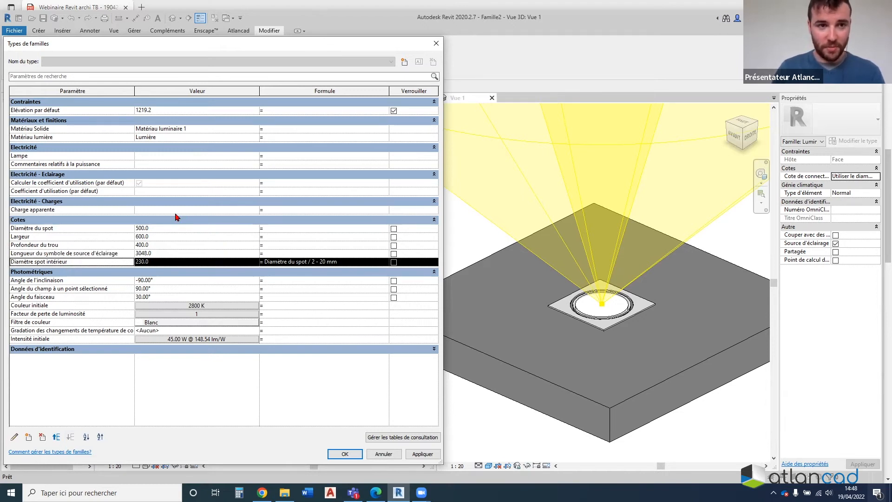
Edit the Matériau Solide parameter to group it under Cotes
left_click(117, 122)
left_click(113, 122)
left_click(100, 122)
left_click(84, 122)
left_click(93, 129)
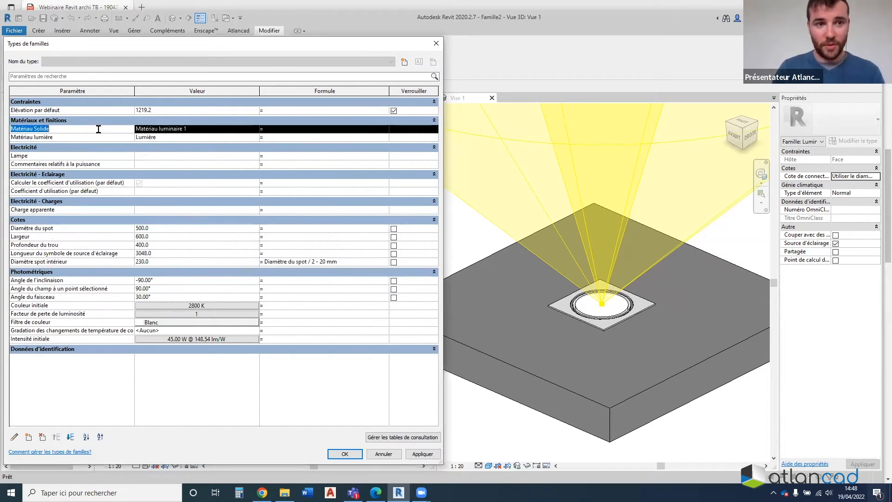
left_click(14, 437)
left_click(650, 209)
scroll(633, 239, "up", 7)
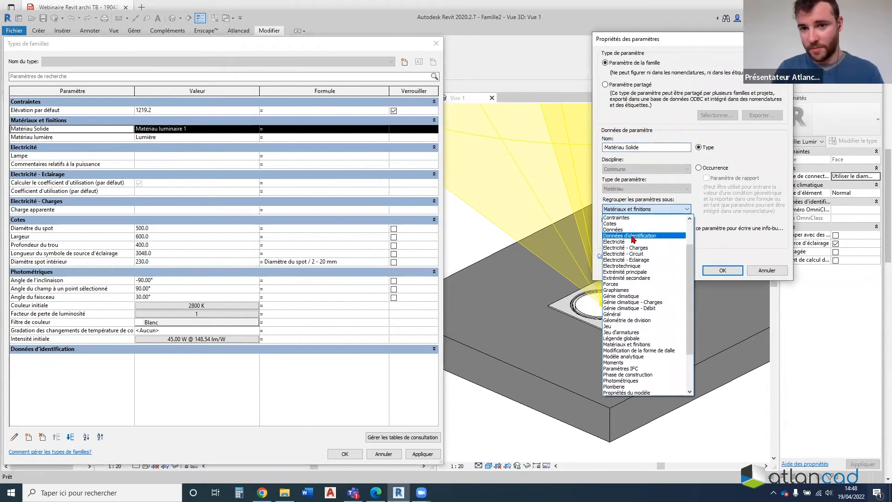
left_click(610, 224)
left_click(722, 271)
Edit the Matériau lumière parameter to group it under Cotes
left_click(59, 130)
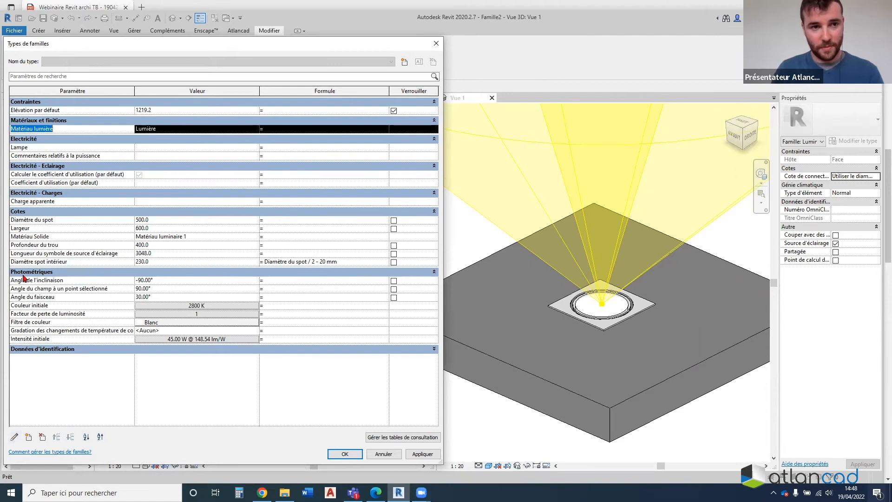
left_click(20, 436)
left_click(650, 210)
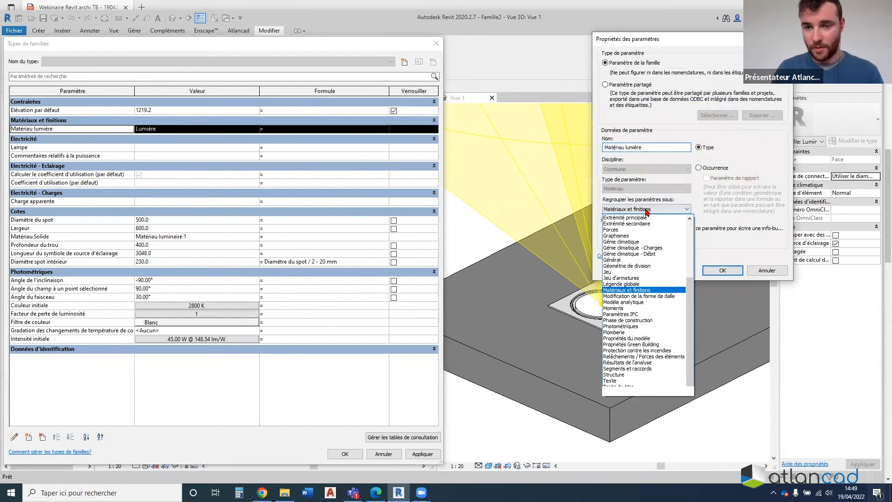
scroll(628, 251, "up", 2)
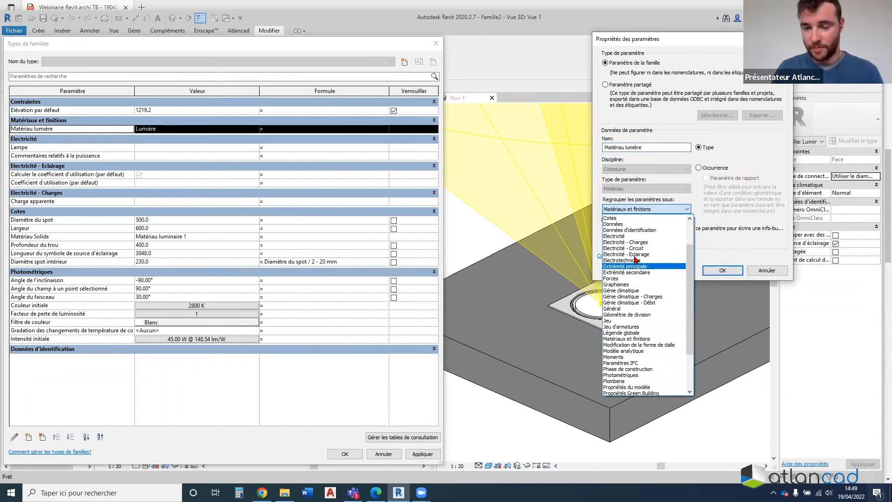
left_click(625, 243)
left_click(723, 270)
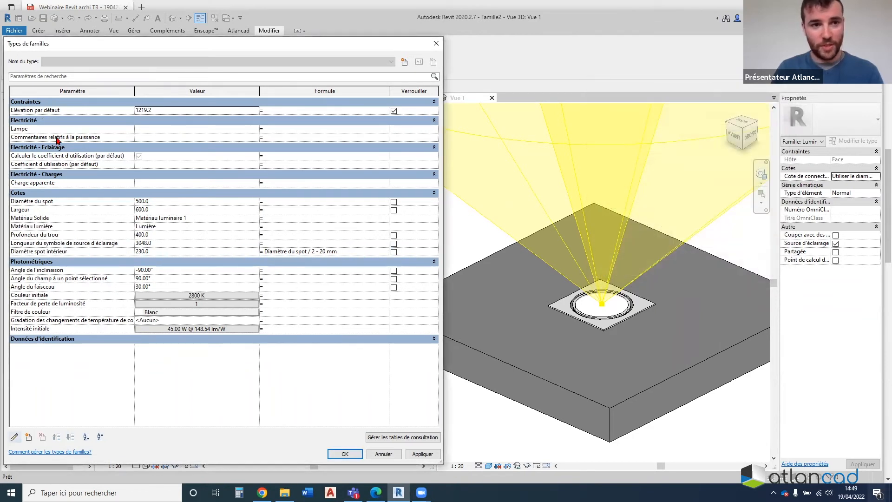
Move Matériau Solide and Matériau lumière, in that order, directly below Profondeur du trou and apply the family type changes
left_click(47, 218)
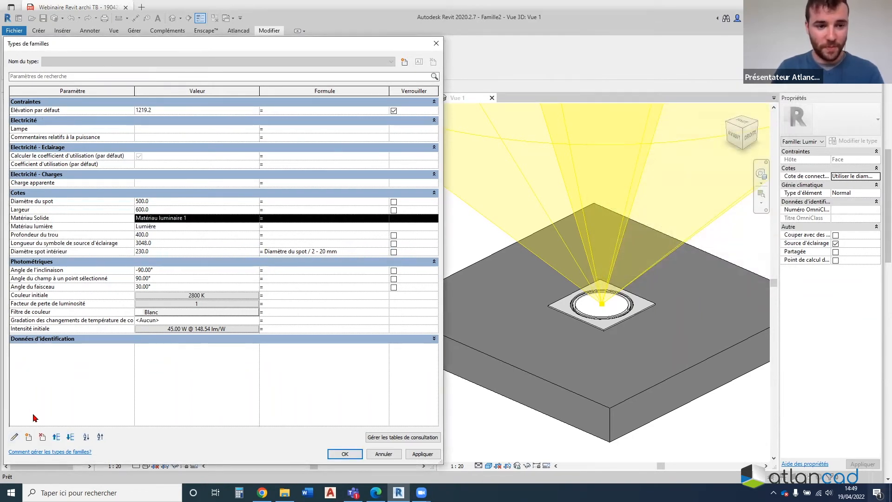
left_click(70, 436)
left_click(70, 437)
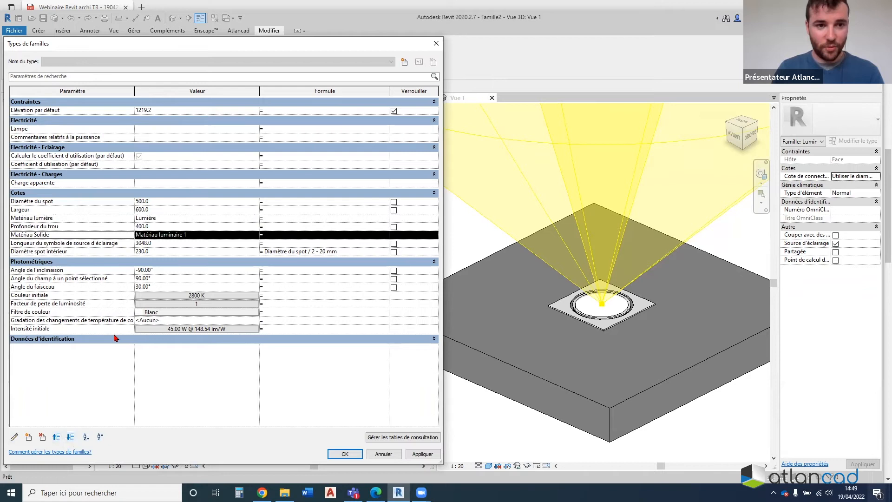
left_click(69, 218)
left_click(70, 436)
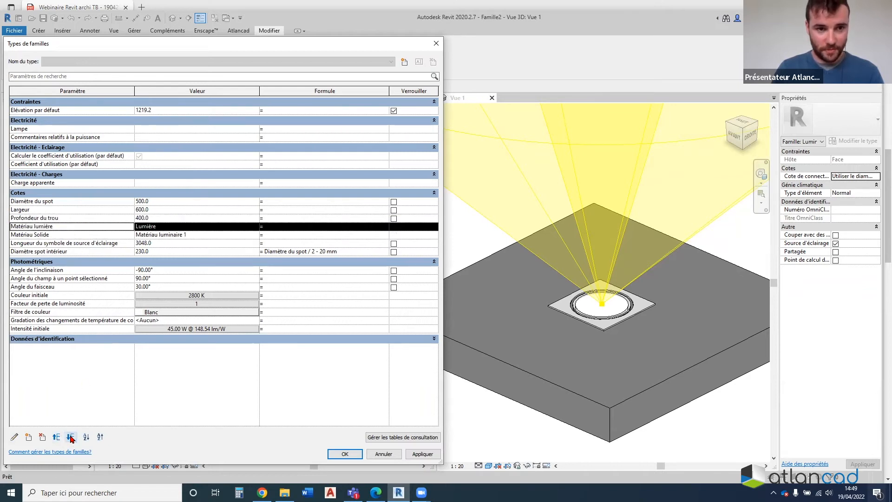
left_click(71, 437)
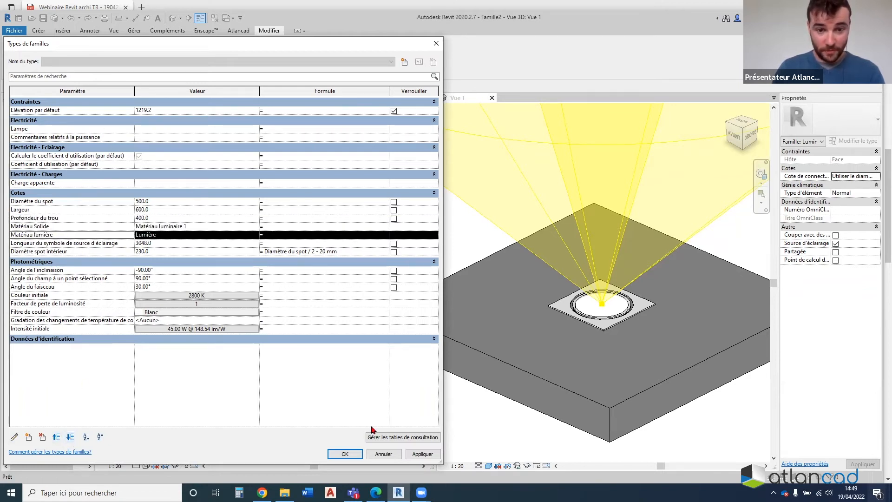
left_click(422, 454)
left_click(344, 454)
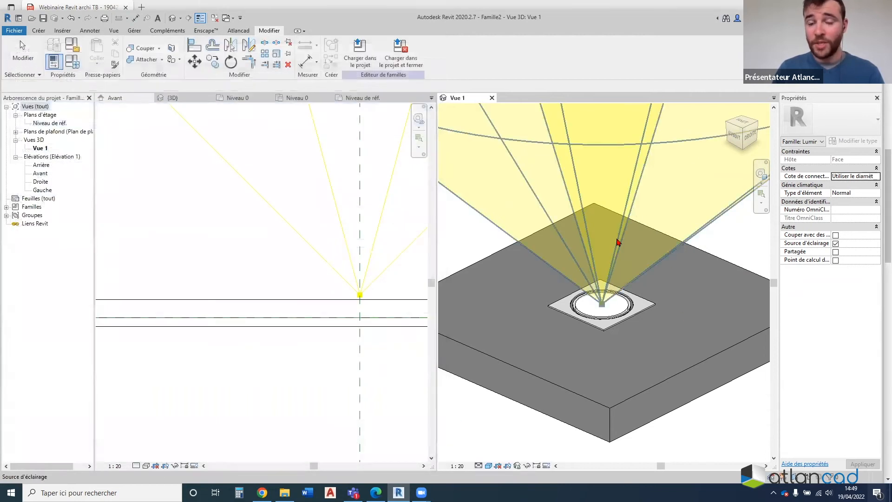
scroll(682, 213, "up", 3)
scroll(600, 377, "down", 4)
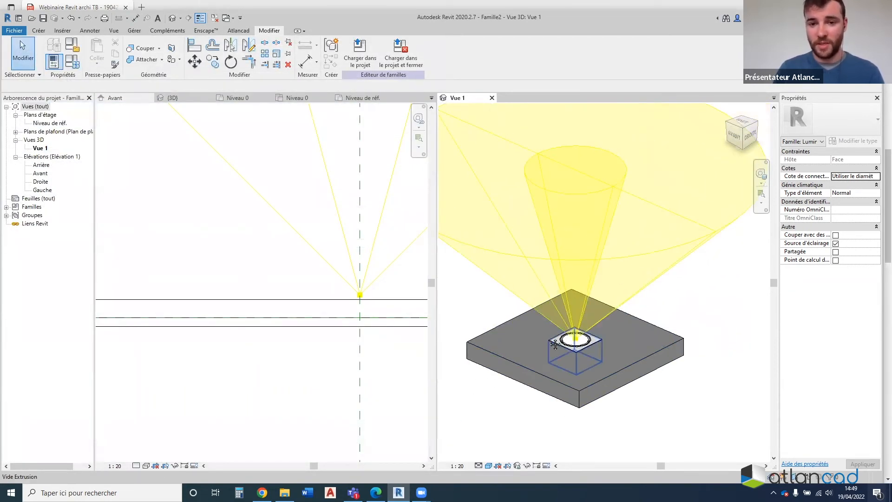
middle_click_drag(564, 302, 609, 294)
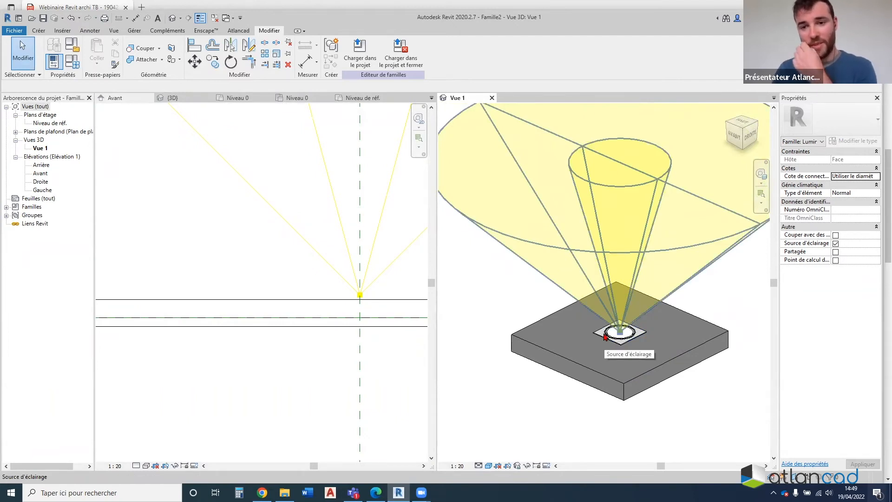
scroll(606, 337, "up", 2)
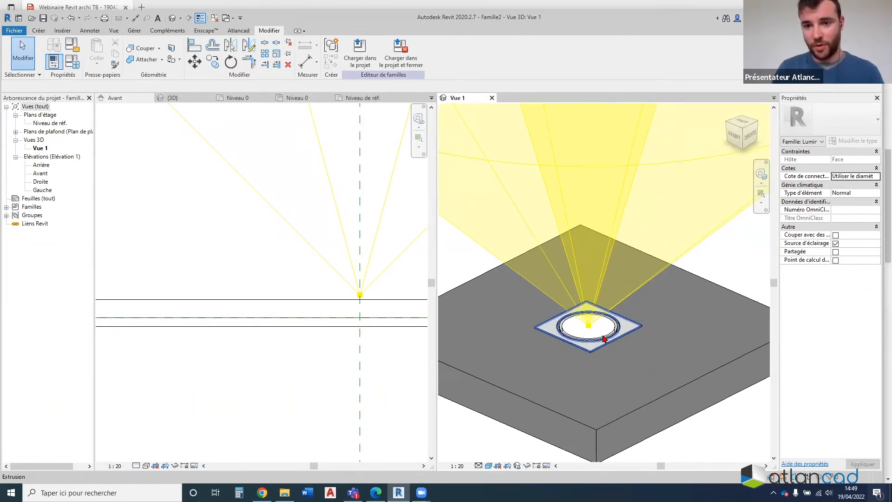
scroll(604, 338, "up", 3)
scroll(620, 344, "down", 5)
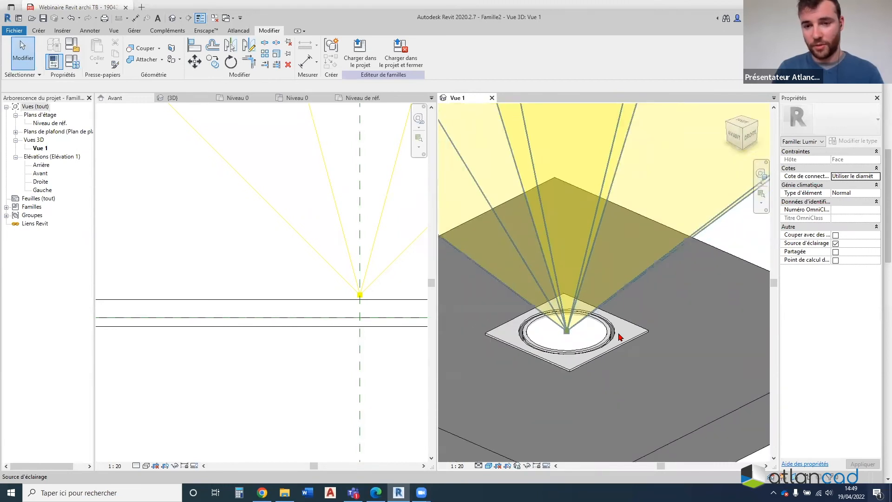
scroll(632, 352, "up", 3)
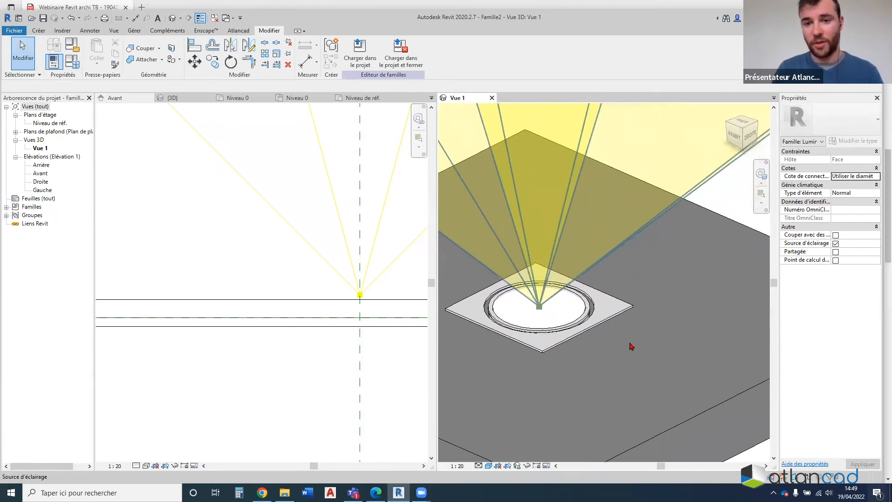
scroll(631, 347, "down", 2)
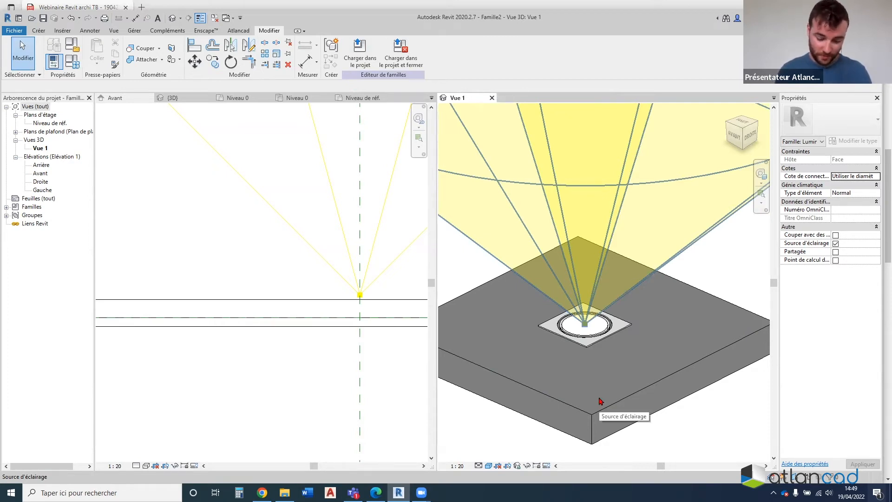
Purge all unused elements from the family, including the material appearance resources, repeating the purge to remove leftover items
left_click(144, 33)
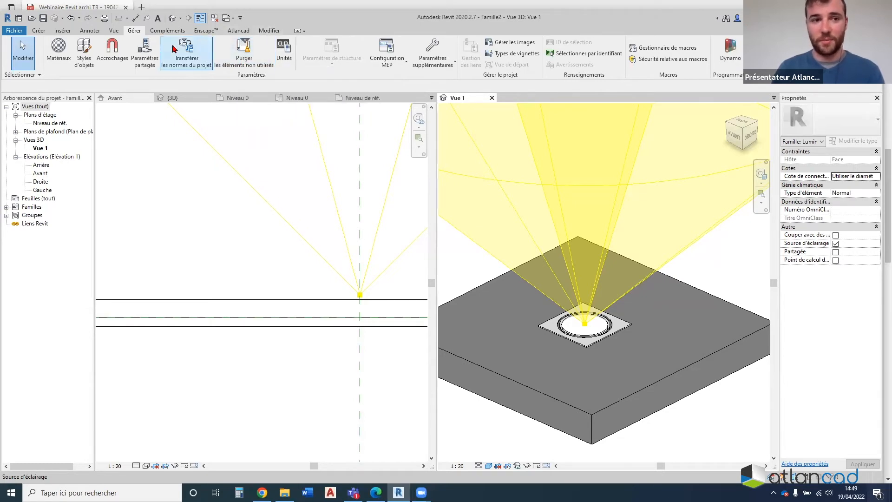
left_click(244, 50)
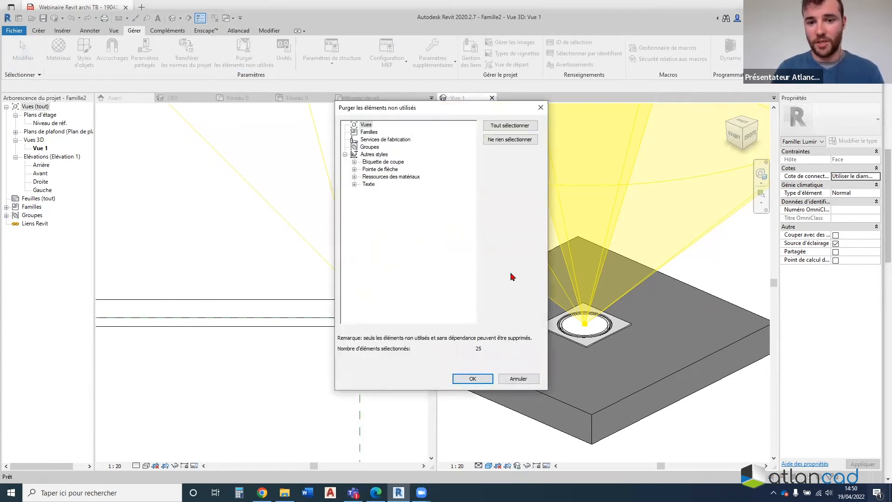
left_click(354, 177)
left_click(363, 184)
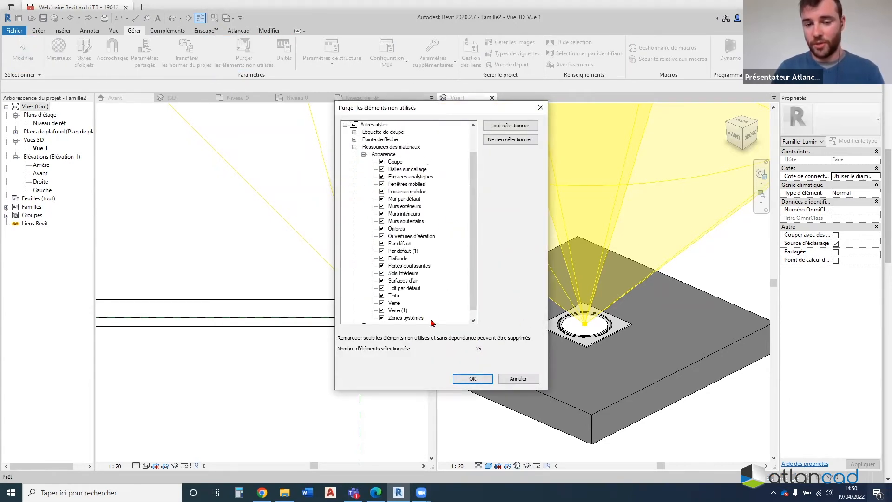
left_click(488, 382)
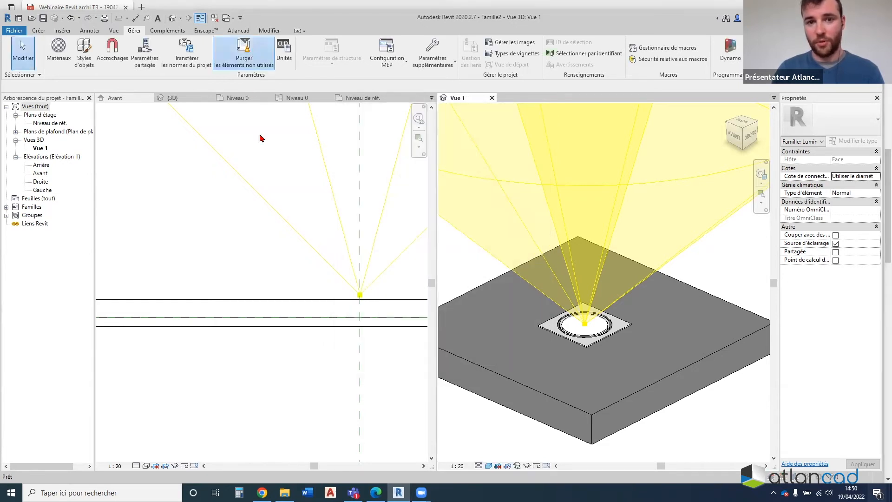
left_click(473, 379)
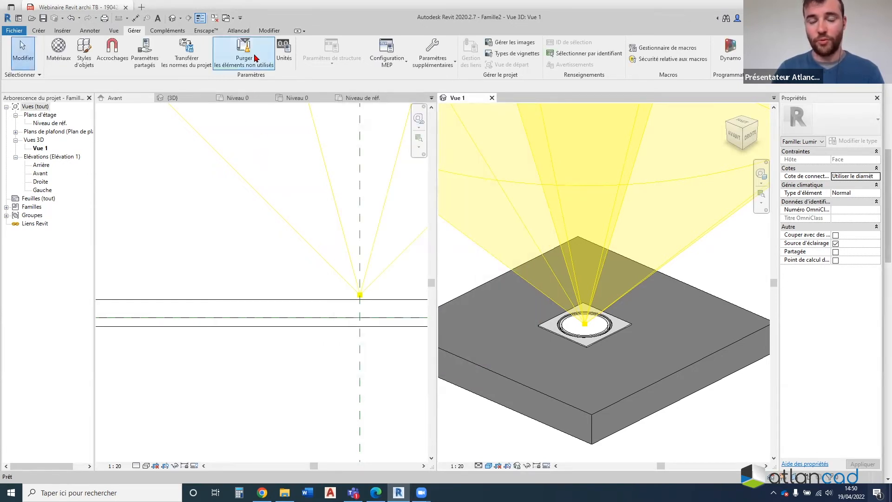
left_click(472, 380)
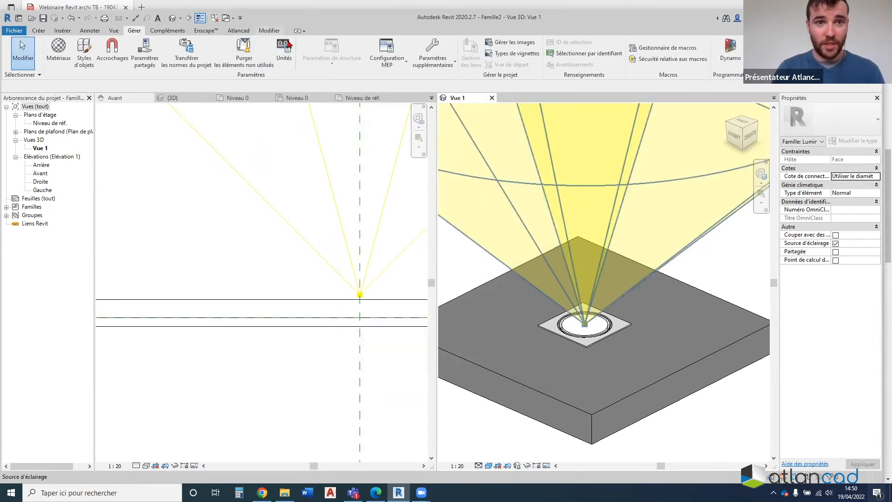
Try to set Diamètre du spot to 50 and Largeur to 60 in the family types, deleting the unsatisfied constraints
left_click(271, 32)
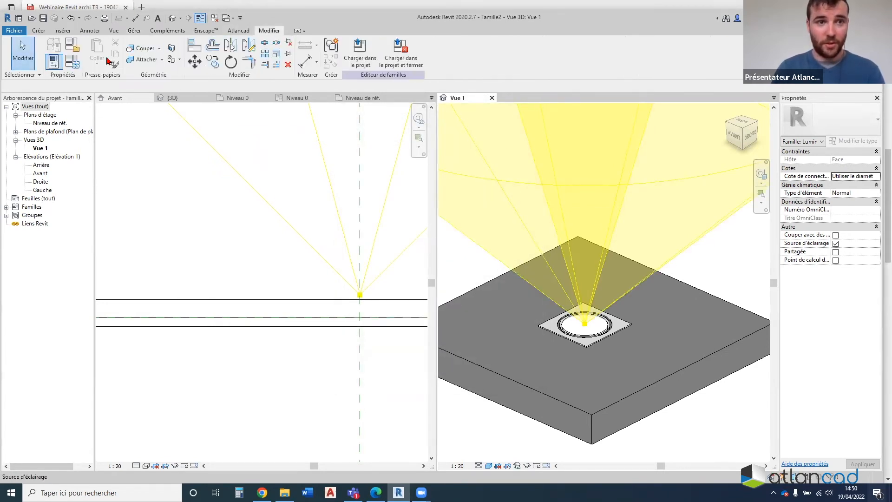
left_click(75, 67)
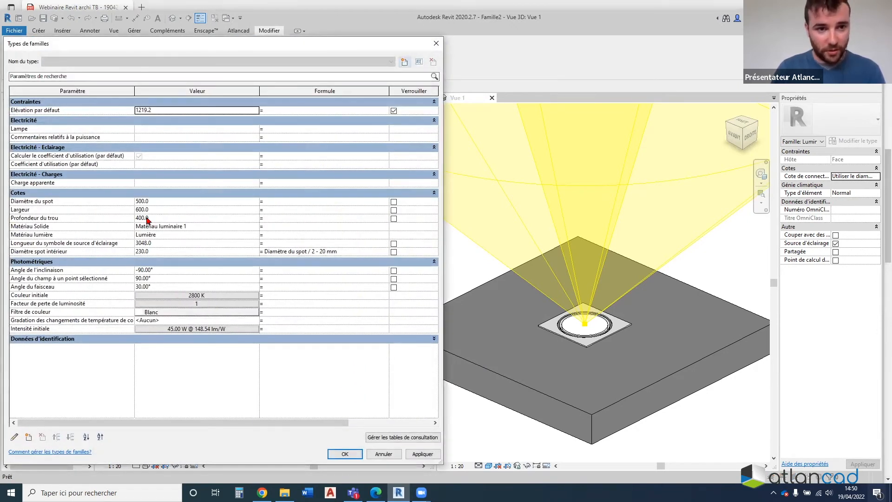
left_click(143, 203)
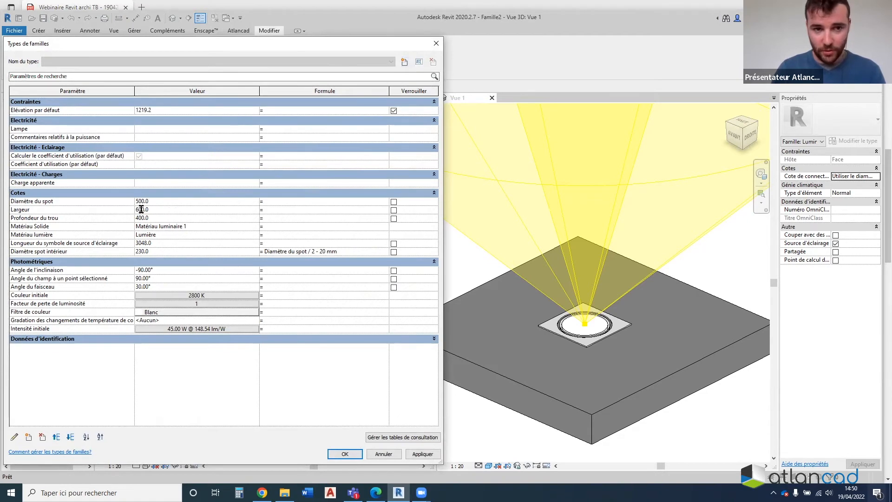
left_click(142, 209)
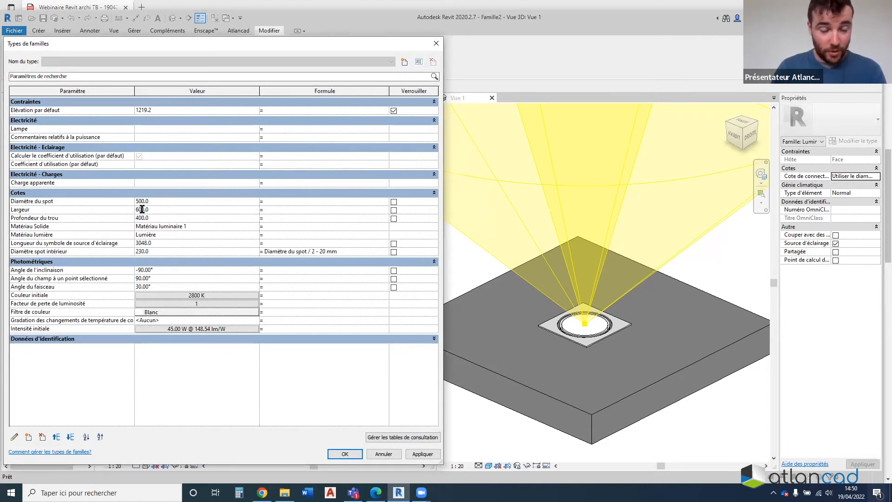
key("BackSpace")
left_click(140, 201)
key("BackSpace")
left_click(421, 454)
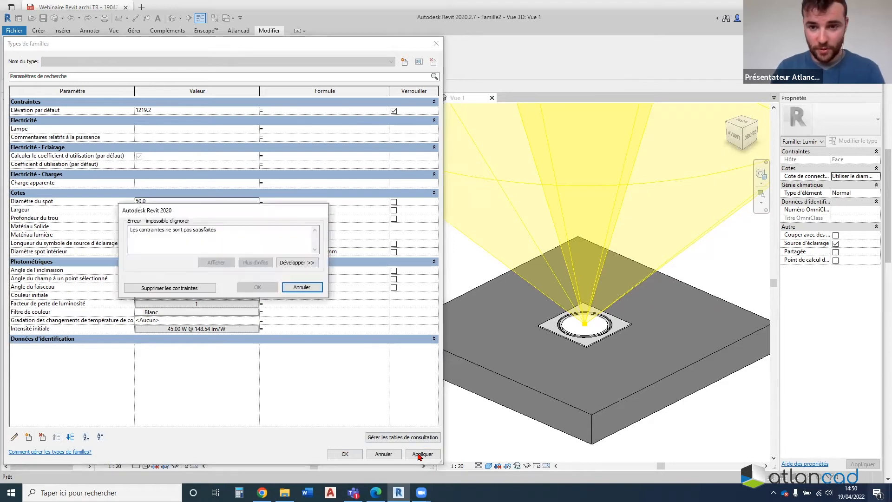
left_click(176, 289)
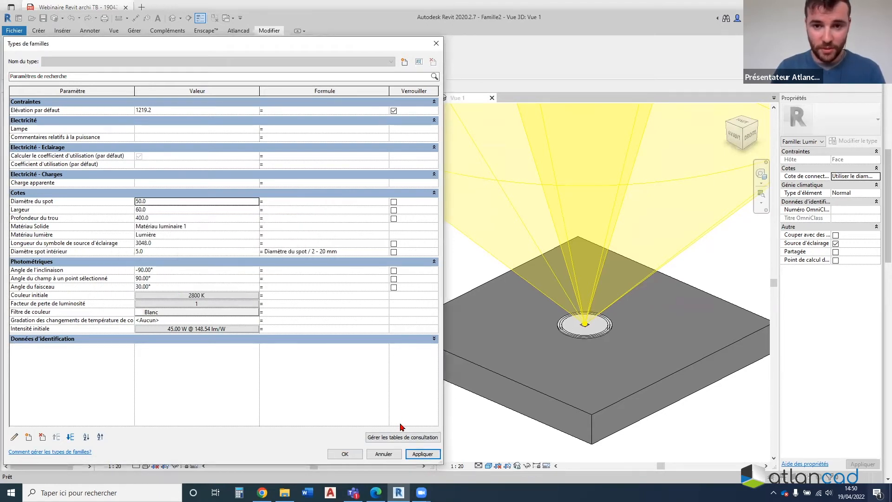
left_click(419, 454)
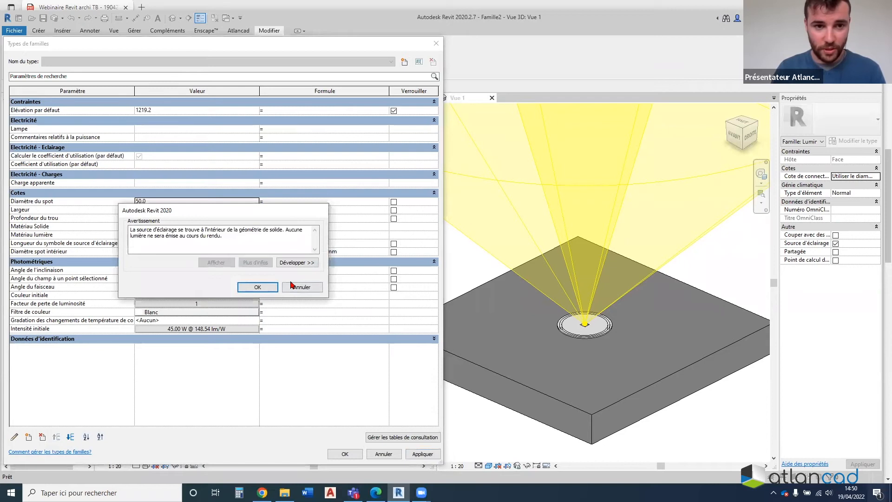
left_click(298, 287)
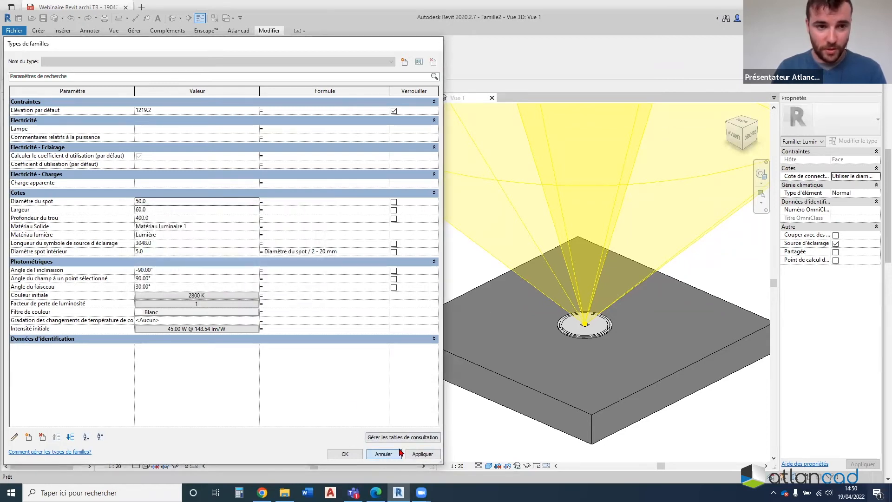
left_click(401, 453)
Set the Diamètre du spot parameter to 200 in the family types and apply it
scroll(594, 372, "up", 3)
scroll(474, 246, "down", 1)
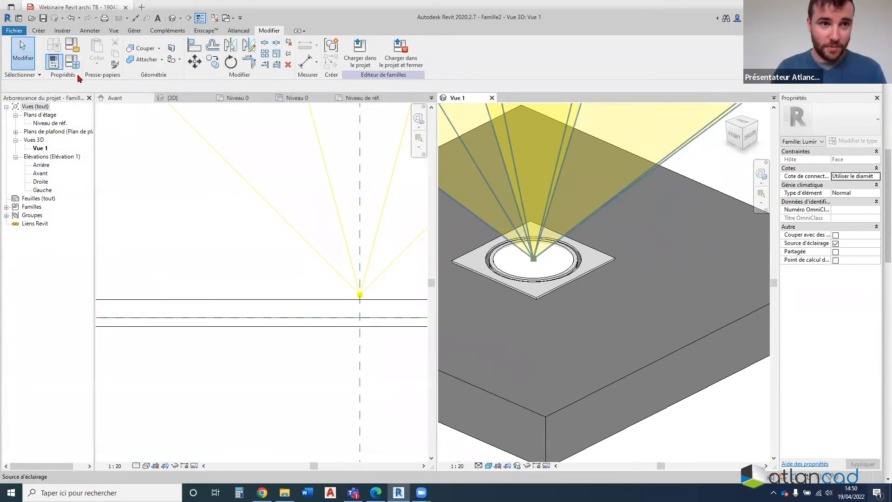
left_click(72, 61)
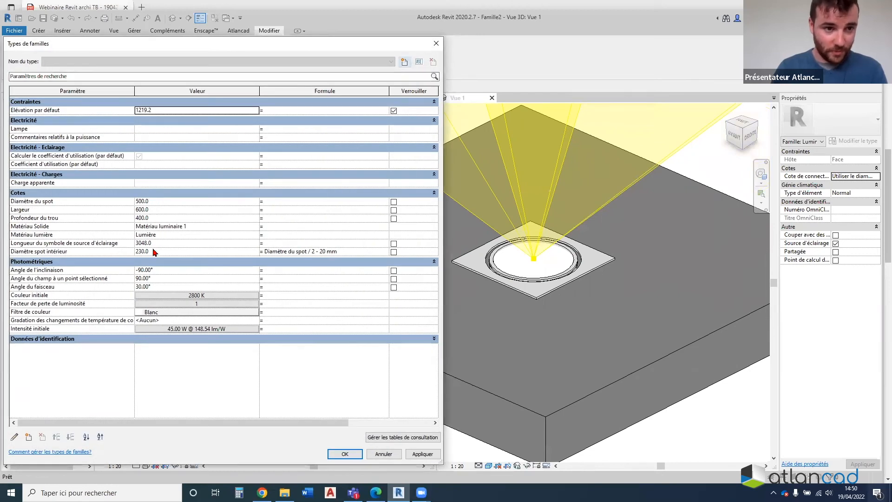
left_click(141, 201)
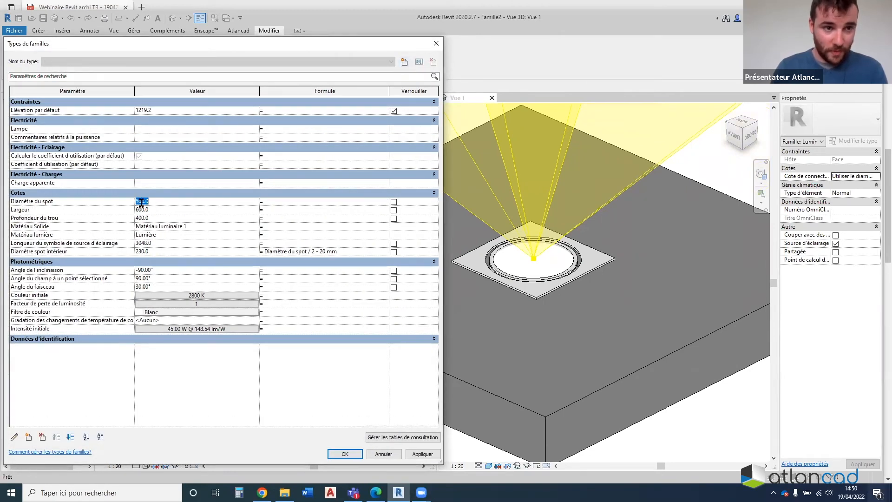
type("200")
left_click(428, 454)
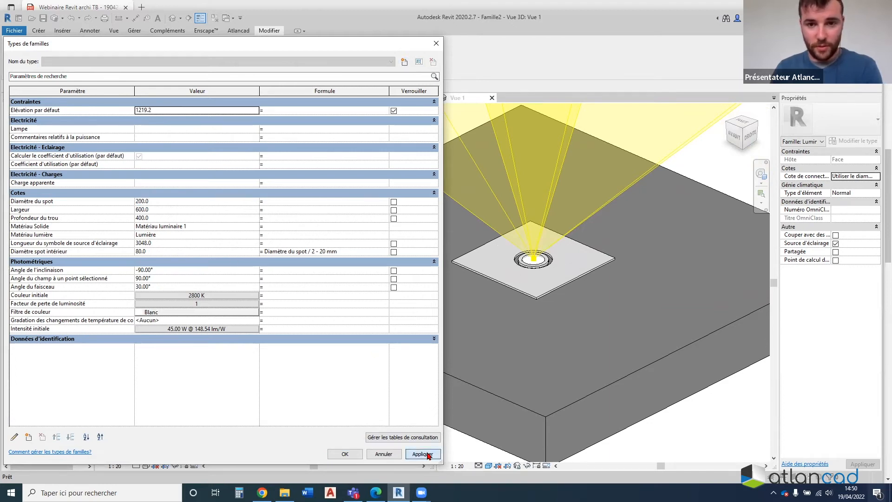
Change the Diamètre spot intérieur formula to Diamètre du spot / 2 - 2 mm and apply it
left_click(157, 212)
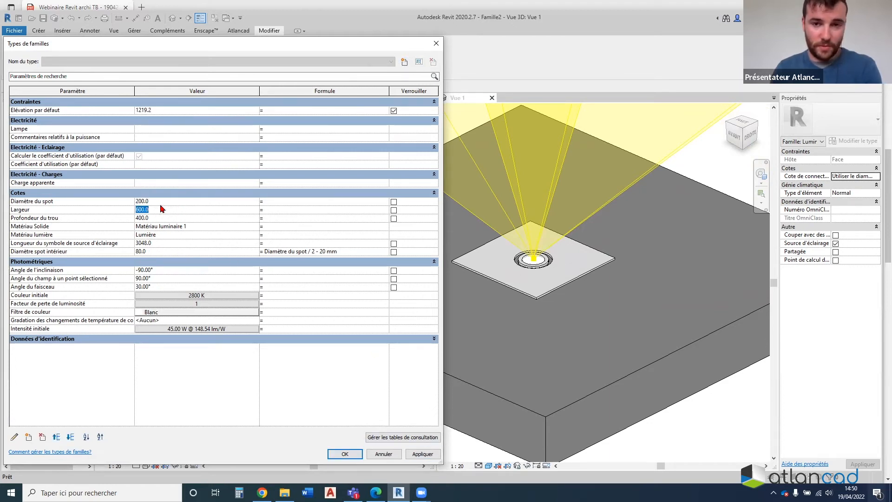
left_click(161, 208)
left_click(325, 252)
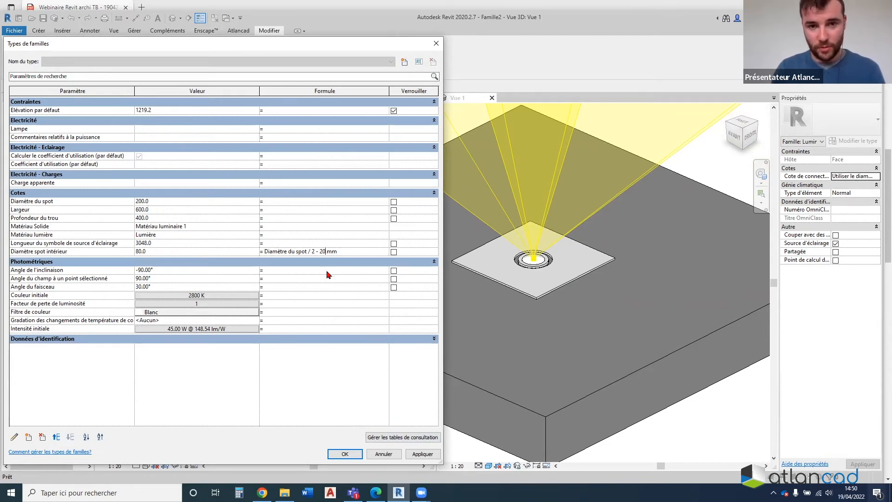
key("BackSpace")
left_click(418, 454)
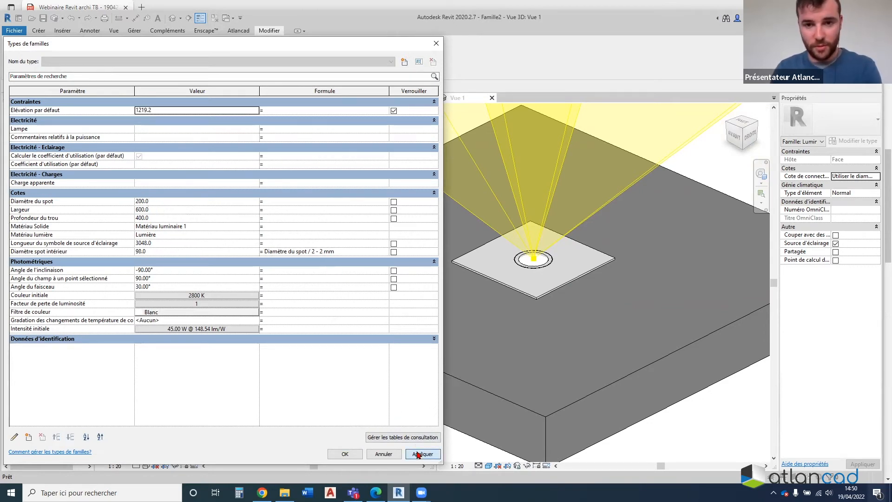
Set Diamètre du spot to 50 and Largeur to 60, apply the values and close the family types
left_click(160, 206)
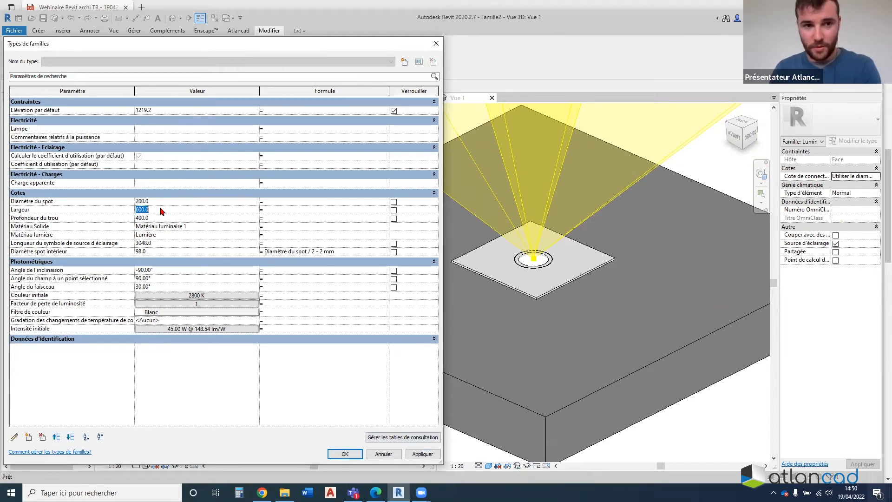
type("2")
type("0")
left_click(160, 209)
type("60")
left_click(421, 454)
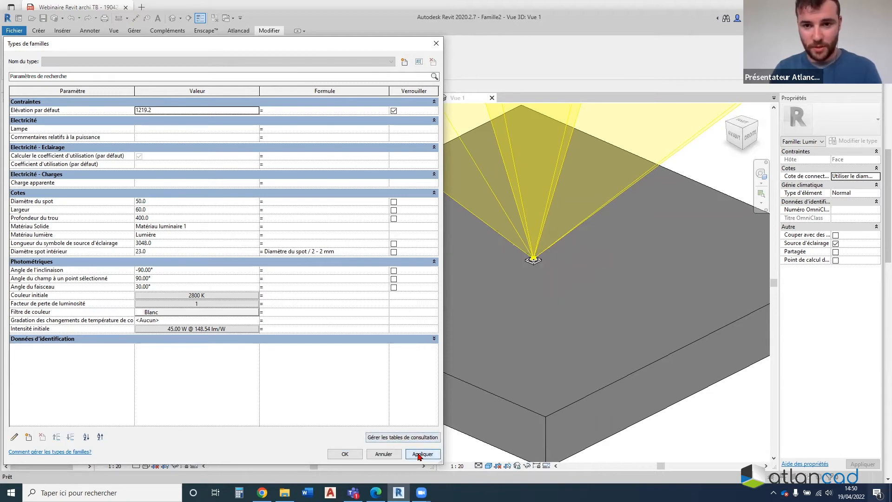
key("Return")
Check the resized spot's geometry around the light source in the 3D and front views, and undo the last size change
scroll(494, 305, "down", 3)
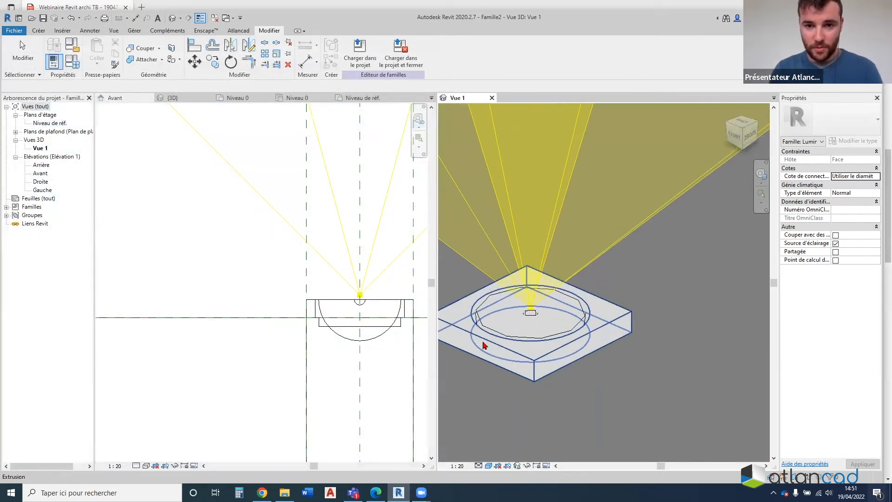
left_click(578, 275)
scroll(657, 249, "up", 4)
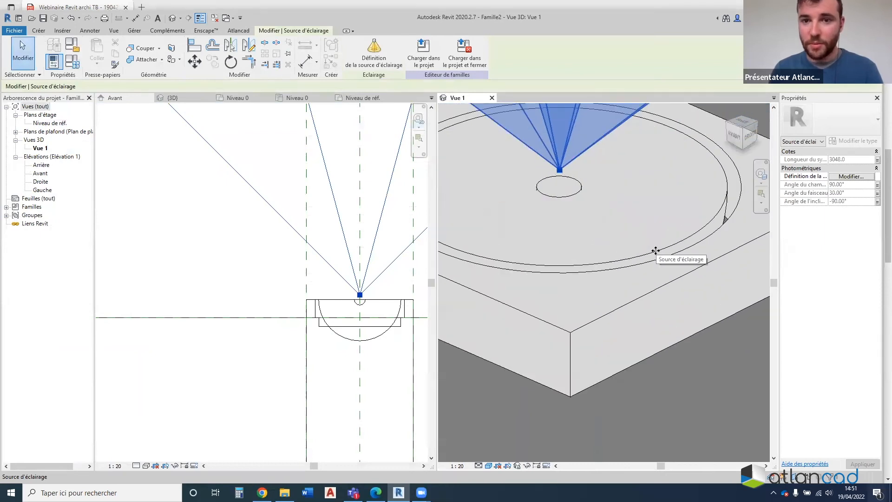
scroll(657, 253, "down", 4)
scroll(509, 252, "up", 2)
scroll(508, 251, "down", 2)
scroll(391, 326, "up", 3)
scroll(390, 325, "down", 3)
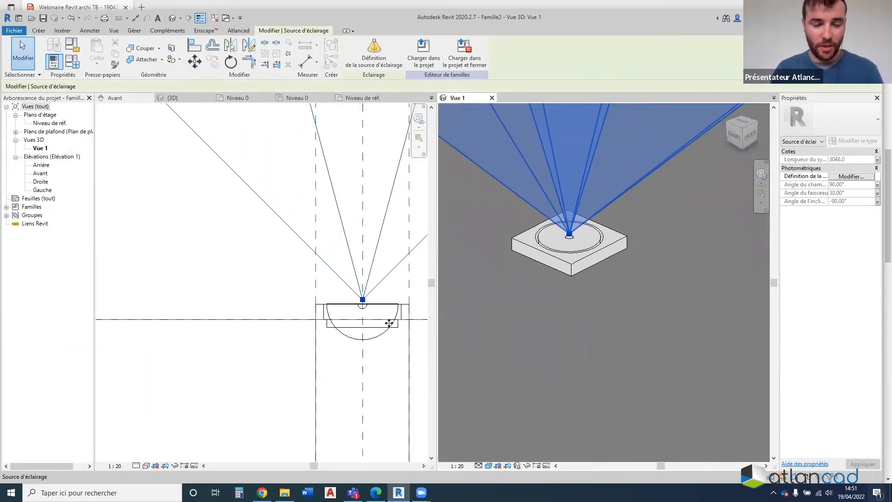
key("ctrl+z")
Open the sketch of the bowl-shaped revolved solid beneath the light source for editing in the front elevation
scroll(223, 318, "down", 3)
scroll(354, 330, "up", 2)
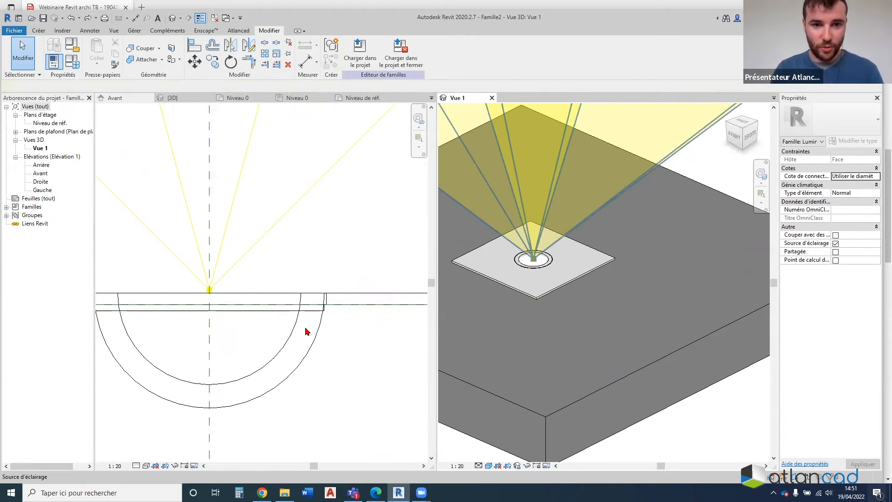
double_click(313, 339)
scroll(304, 323, "down", 3)
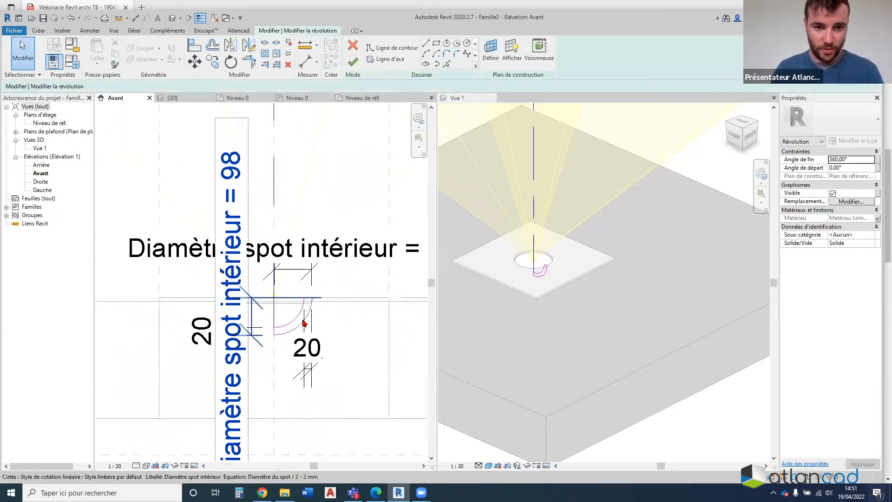
scroll(304, 322, "down", 1)
Examine the horizontal and vertical 20 mm dimensions between the two arcs of the revolve sketch
left_click(301, 357)
scroll(298, 354, "up", 3)
scroll(355, 232, "down", 3)
scroll(343, 235, "down", 1)
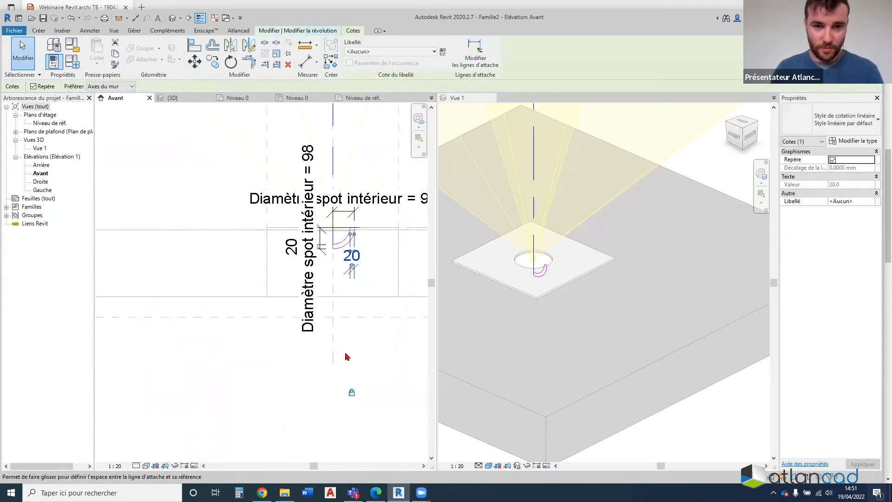
scroll(313, 275, "up", 4)
left_click(274, 233)
scroll(274, 234, "down", 6)
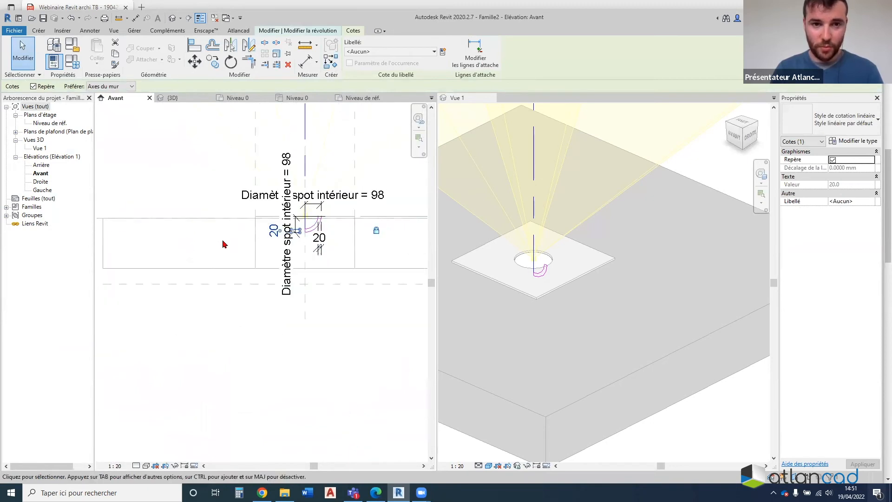
scroll(374, 235, "up", 6)
key("Escape")
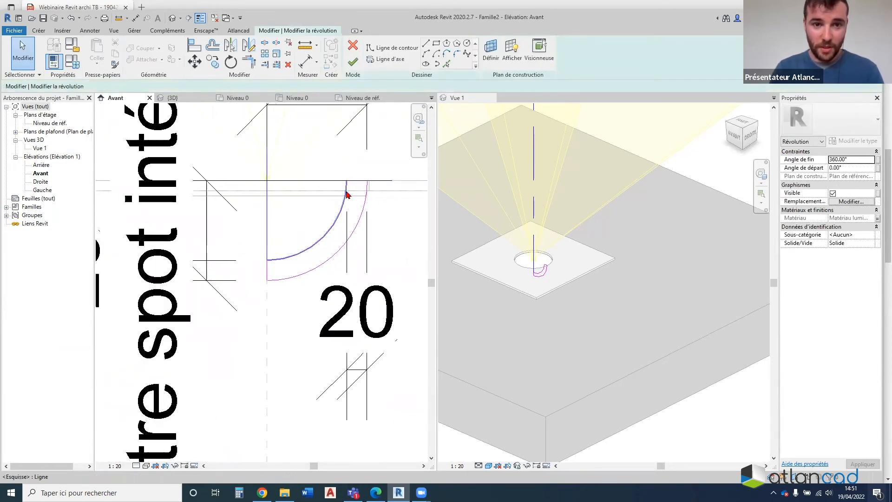
Set the radius of the inner arc in the revolve sketch to 96 mm
left_click(347, 195)
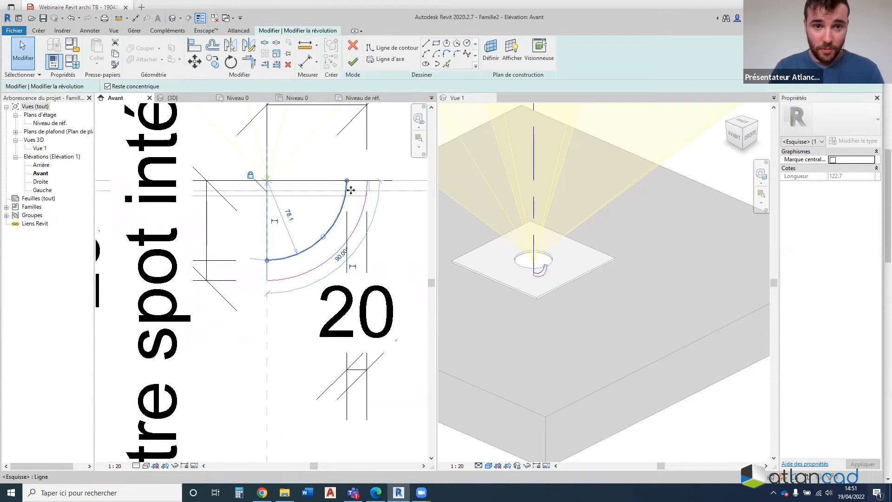
left_click(288, 215)
scroll(311, 256, "down", 4)
scroll(311, 256, "down", 3)
scroll(310, 253, "up", 5)
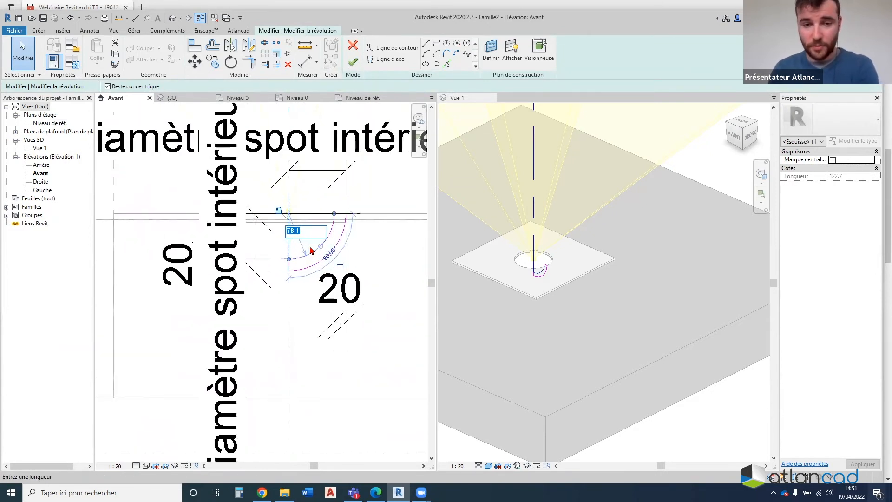
scroll(310, 251, "down", 2)
type("96")
key("Return")
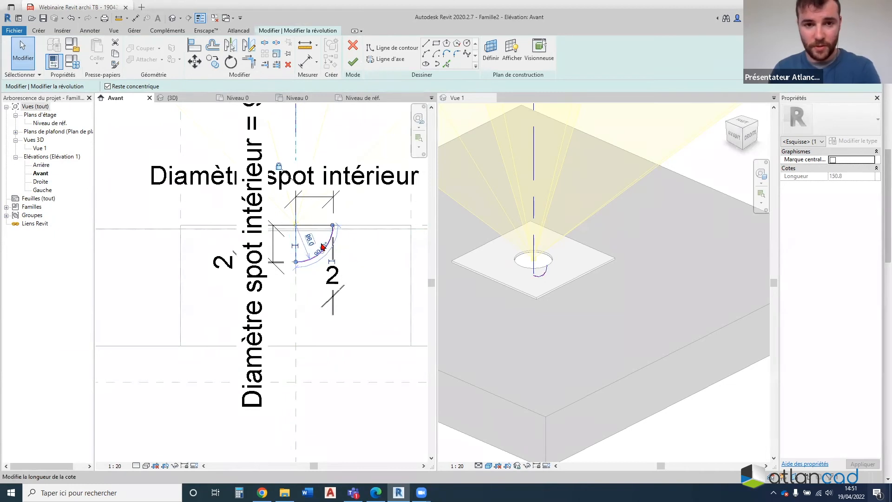
Check the gap dimension between the two arcs, finish the revolve sketch and dismiss the save reminder
scroll(339, 244, "up", 3)
key("Escape")
left_click(317, 279)
scroll(317, 279, "down", 5)
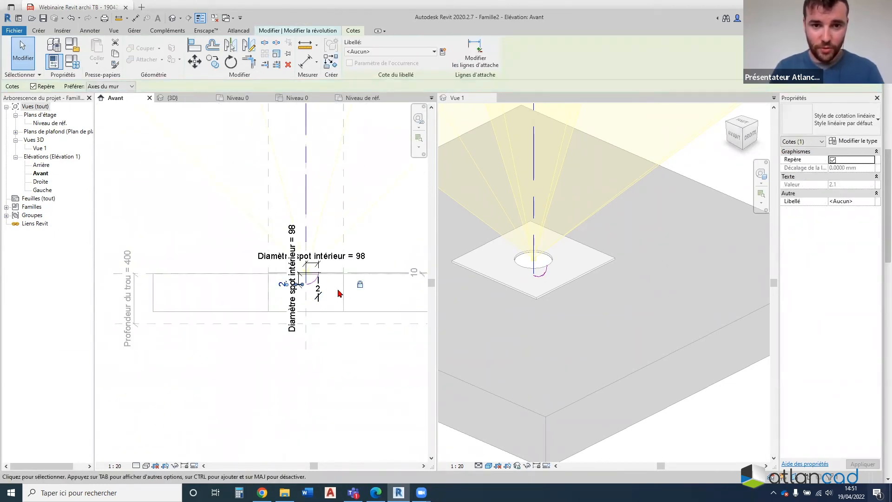
scroll(339, 294, "up", 3)
key("Escape")
left_click(353, 61)
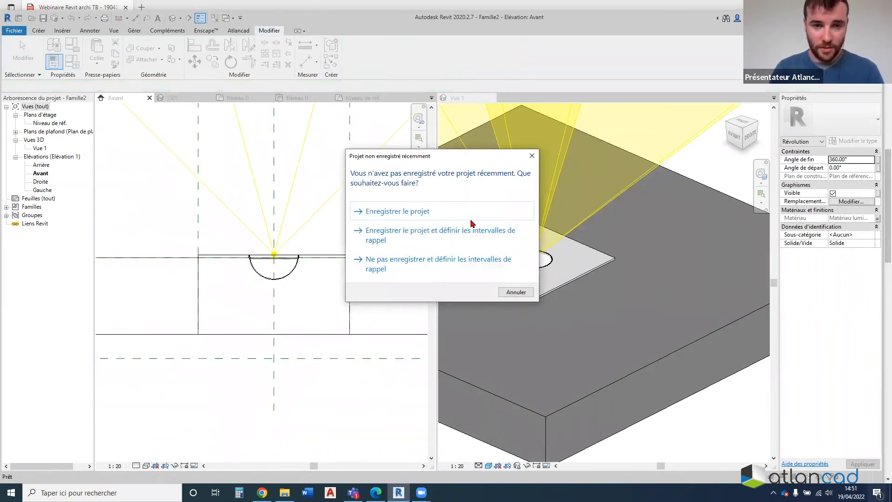
key("Escape")
Set the extrusion end of the square spot plate to 2 mm in the front elevation
scroll(290, 257, "up", 4)
left_click(329, 207)
left_click(316, 256)
scroll(189, 249, "down", 3)
scroll(280, 253, "down", 2)
left_click(854, 161)
type("2")
key("Return")
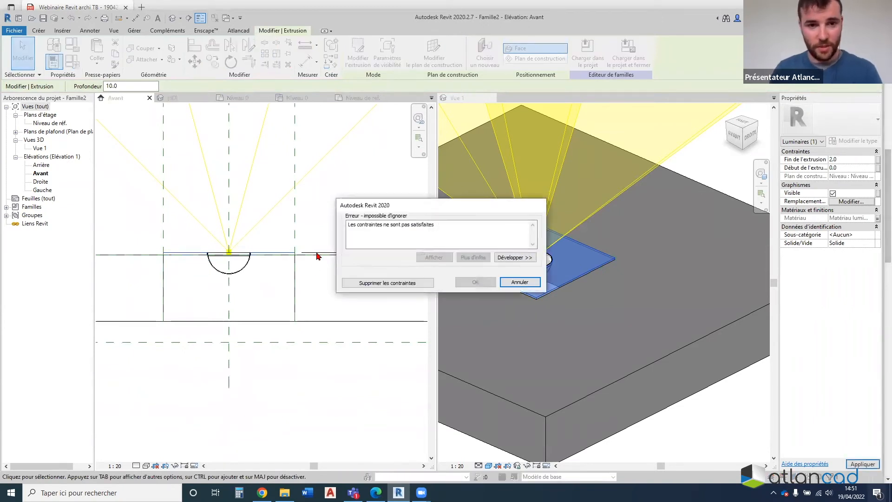
scroll(272, 258, "down", 3)
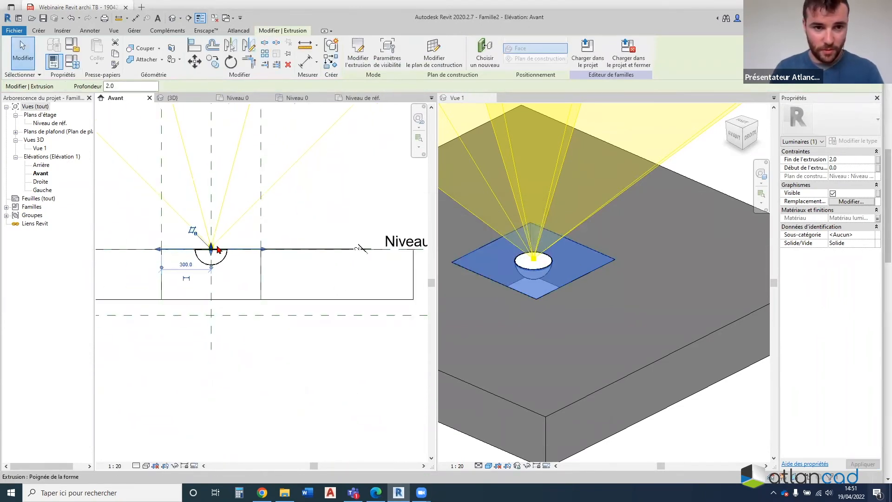
key("Escape")
Set Diamètre du spot to 50, Largeur to 60 and Profondeur du trou to 50 in the family types and apply the values
left_click(324, 249)
scroll(324, 249, "down", 5)
scroll(345, 256, "up", 4)
left_click(337, 263)
scroll(337, 263, "down", 5)
scroll(228, 268, "up", 4)
left_click(227, 268)
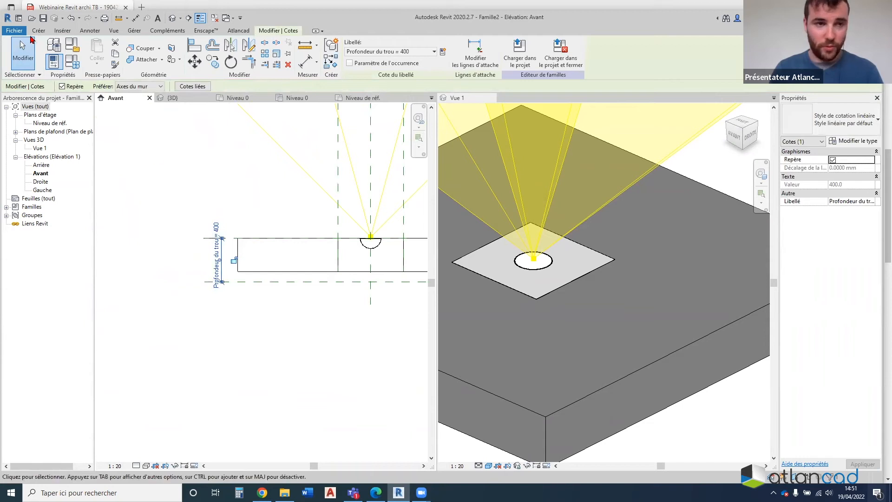
left_click(72, 62)
left_click(178, 209)
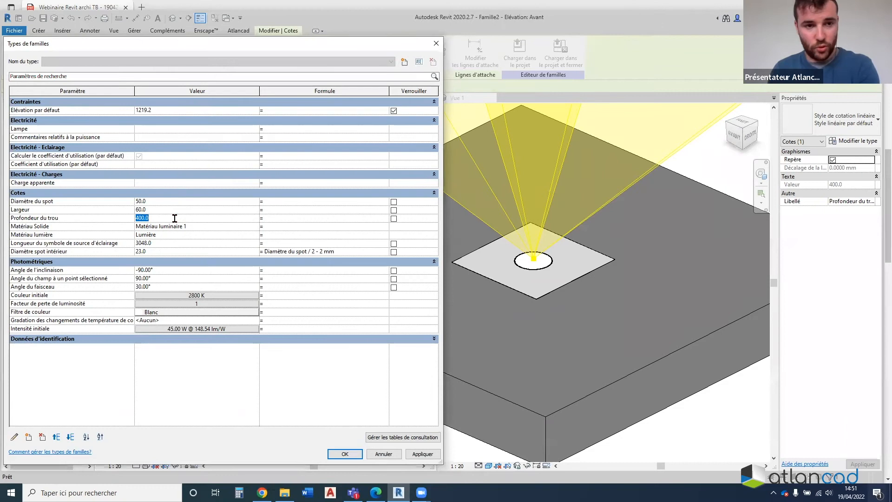
left_click(415, 454)
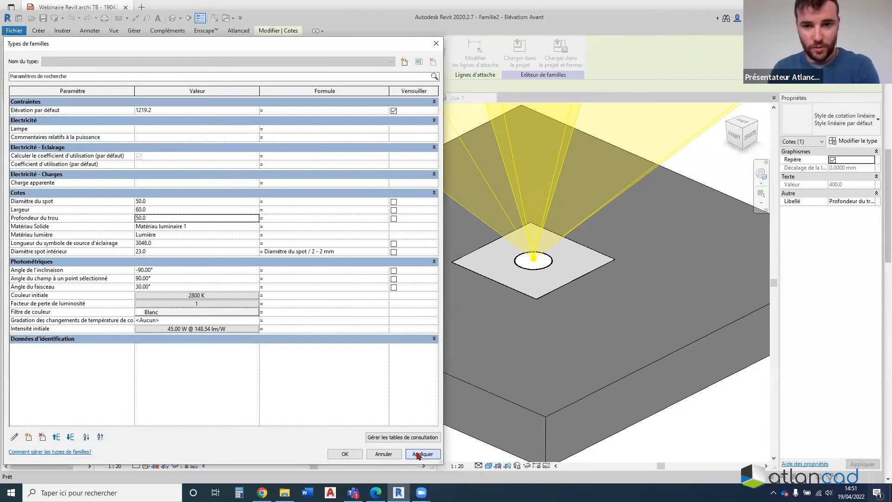
left_click(345, 454)
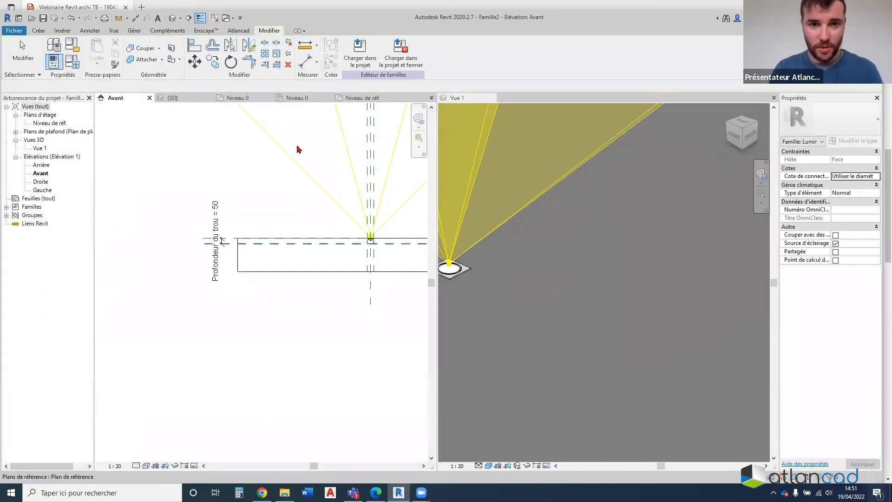
Move the reference plane at the bottom of the hole up to a hole depth of 25 mm
scroll(289, 235, "down", 5)
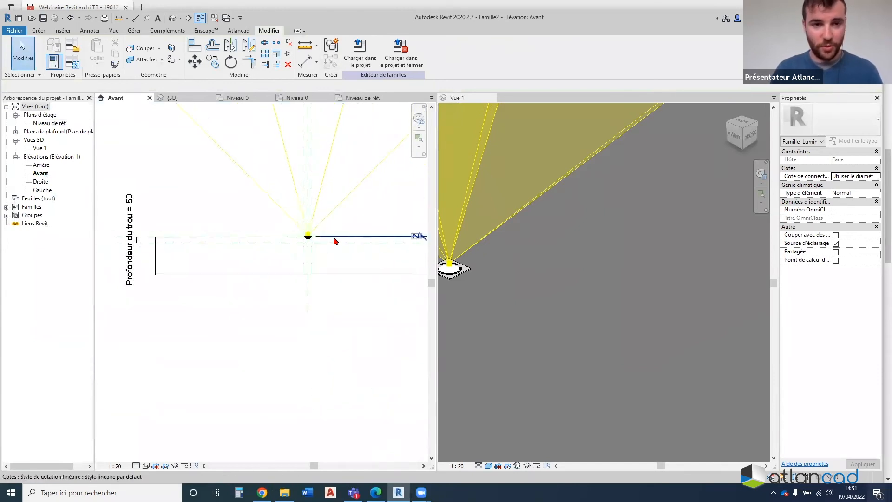
scroll(338, 243, "up", 8)
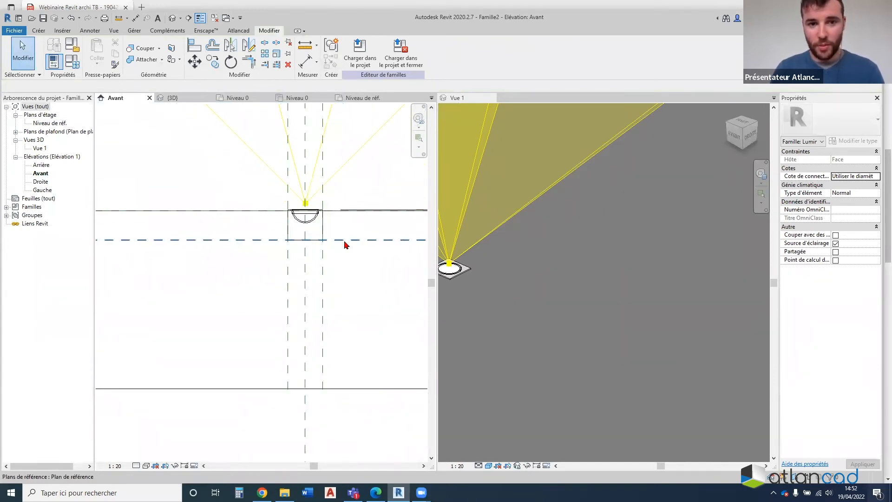
left_click(342, 299)
left_click_drag(355, 300, 335, 255)
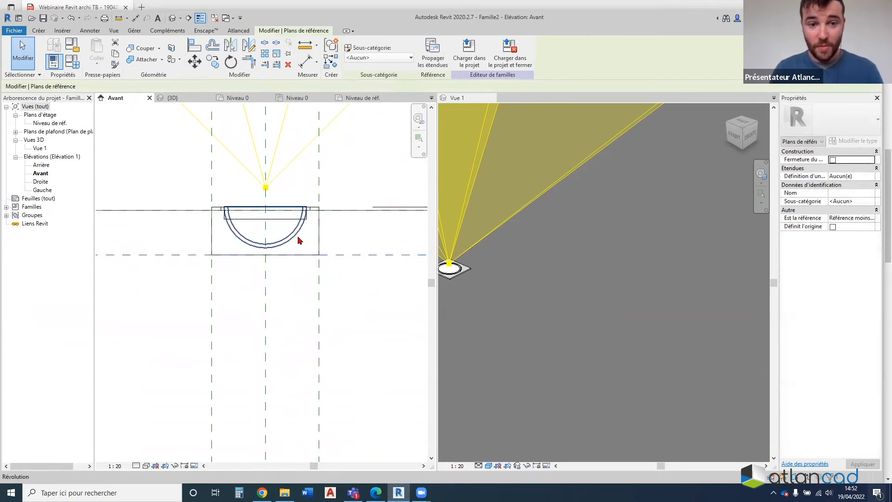
scroll(219, 204, "down", 2)
Create a new family type named Spot 5cm with the current parameter values
left_click(73, 62)
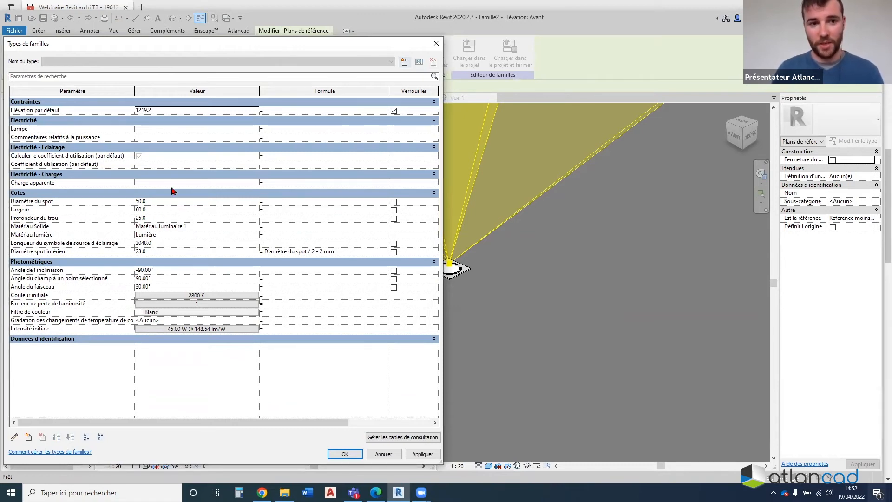
left_click_drag(229, 51, 106, 55)
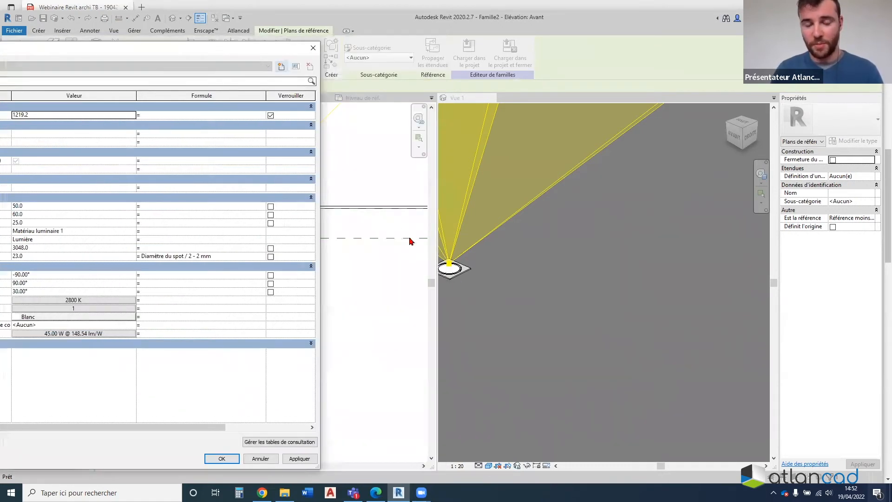
left_click_drag(234, 51, 413, 34)
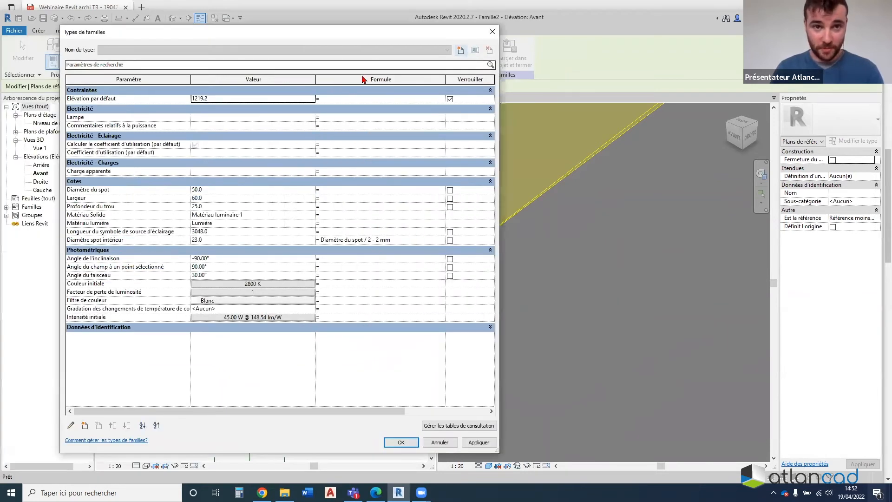
left_click(462, 52)
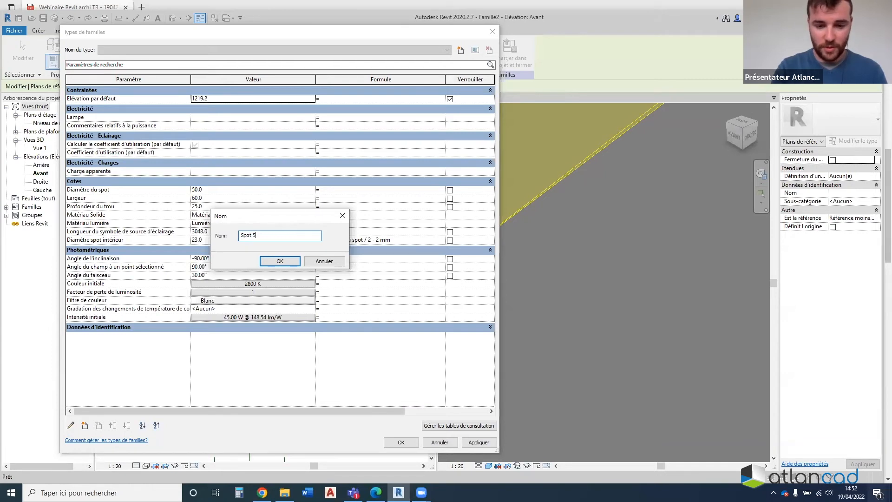
left_click(279, 261)
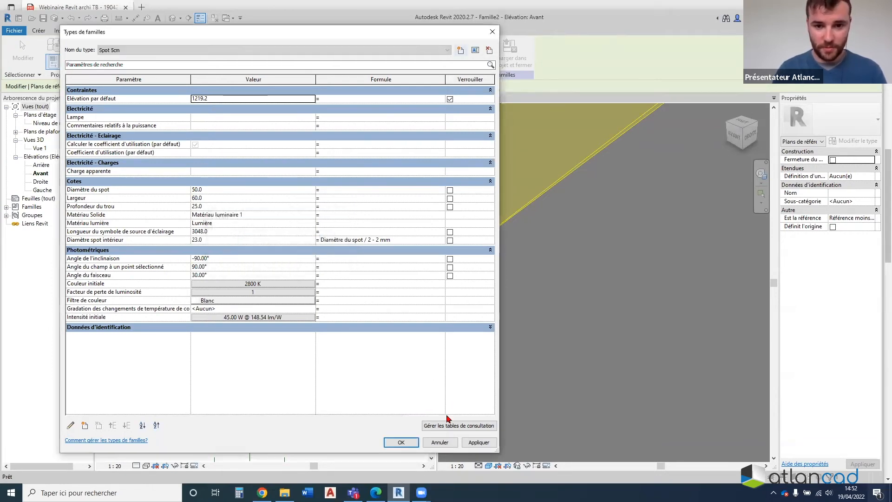
left_click(411, 445)
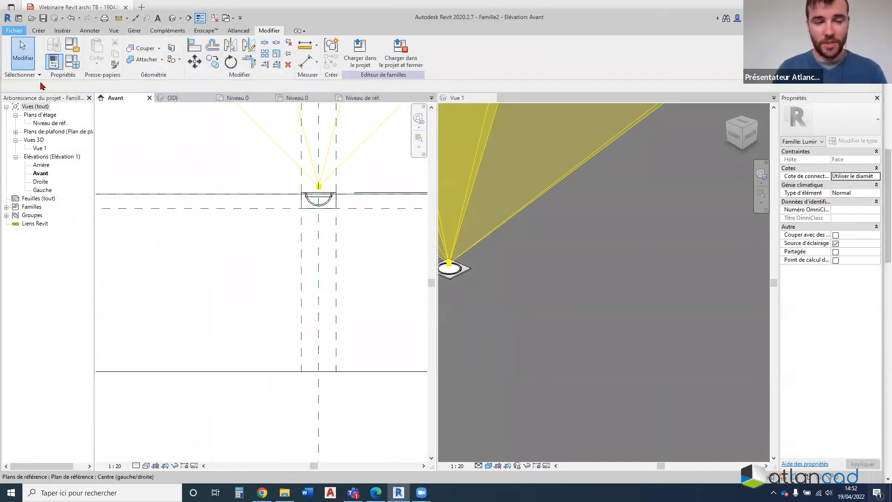
Save the family to the desktop as Luminaire Spot (face)
left_click(14, 31)
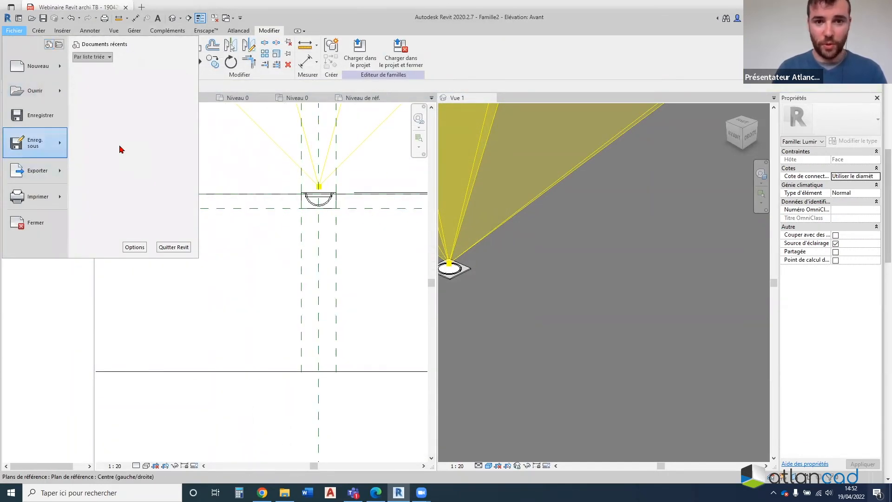
left_click(35, 143)
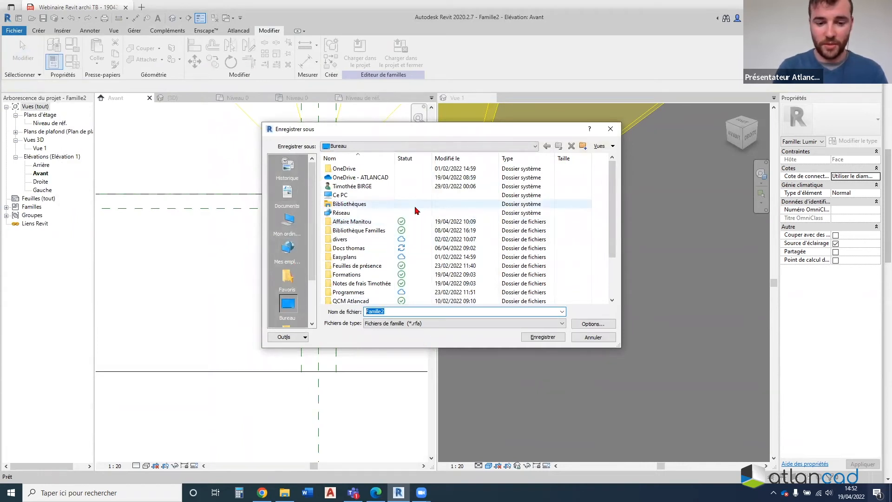
type("Luminaire Spot (face")
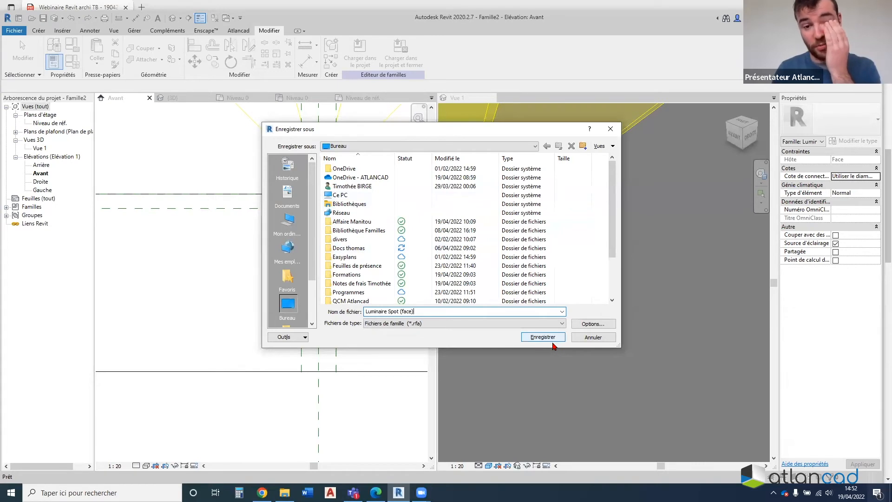
left_click(542, 337)
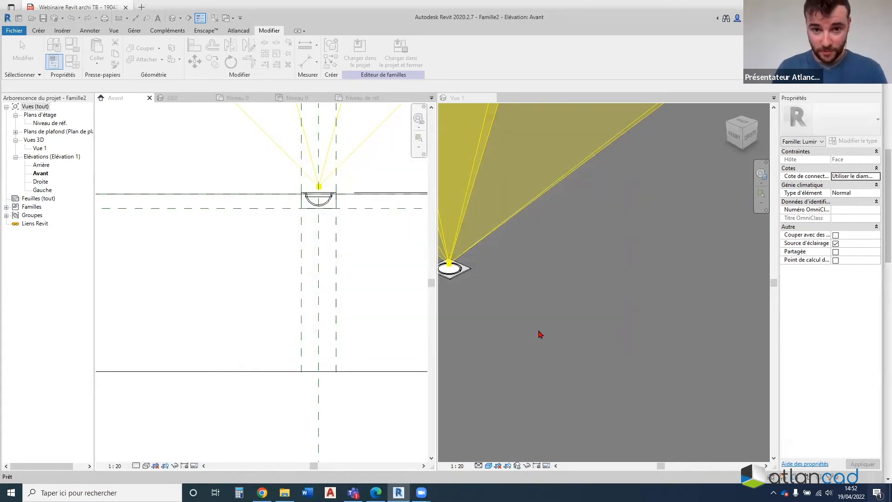
Load the family into Projet pour Webinaire, dismissing the save reminder, and open the project's 3D view
left_click(364, 62)
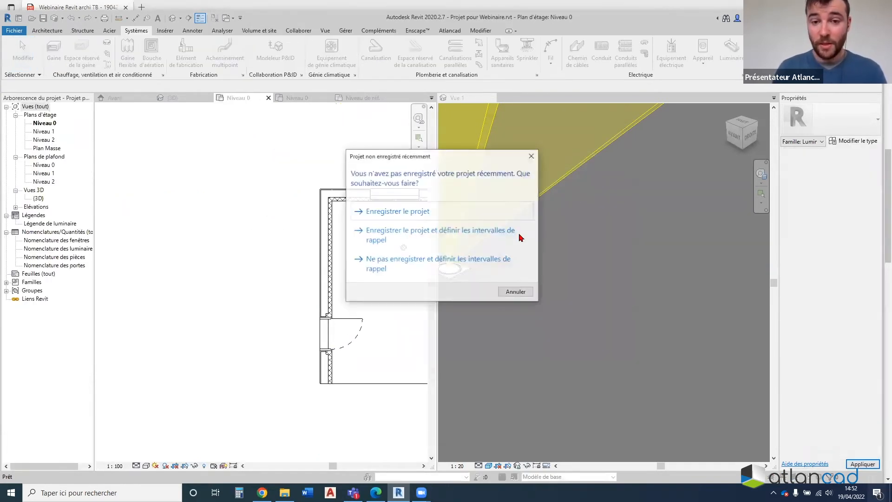
left_click(532, 158)
scroll(355, 209, "down", 1)
middle_click_drag(418, 236, 358, 234)
scroll(381, 234, "up", 1)
left_click(144, 122)
left_click(186, 98)
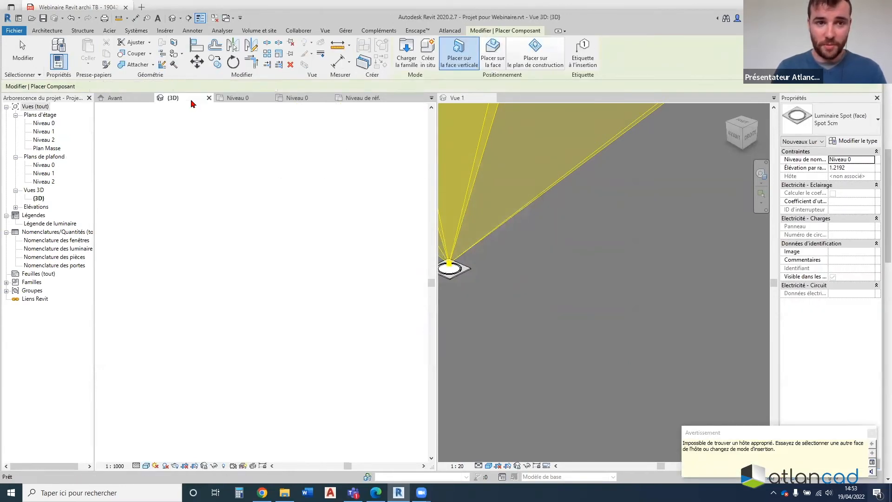
Place a Spot 5cm luminaire on the underside of the slab and inspect it from below
scroll(241, 314, "down", 3)
middle_click_drag(244, 316, 285, 365, "shift")
scroll(288, 365, "up", 5)
scroll(286, 335, "down", 3)
scroll(341, 310, "up", 3)
left_click(325, 298)
scroll(321, 299, "up", 5)
scroll(304, 278, "down", 6)
middle_click_drag(308, 302, 296, 201, "shift")
scroll(296, 200, "up", 2)
scroll(296, 199, "up", 6)
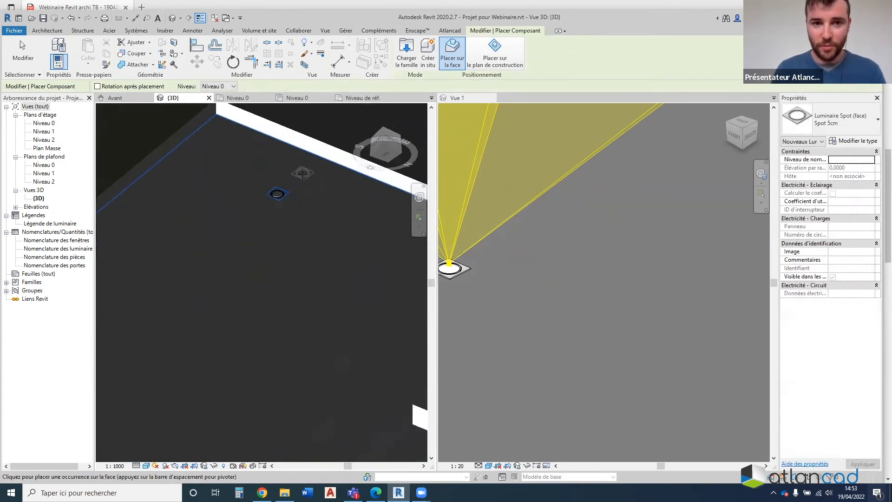
scroll(242, 325, "up", 8)
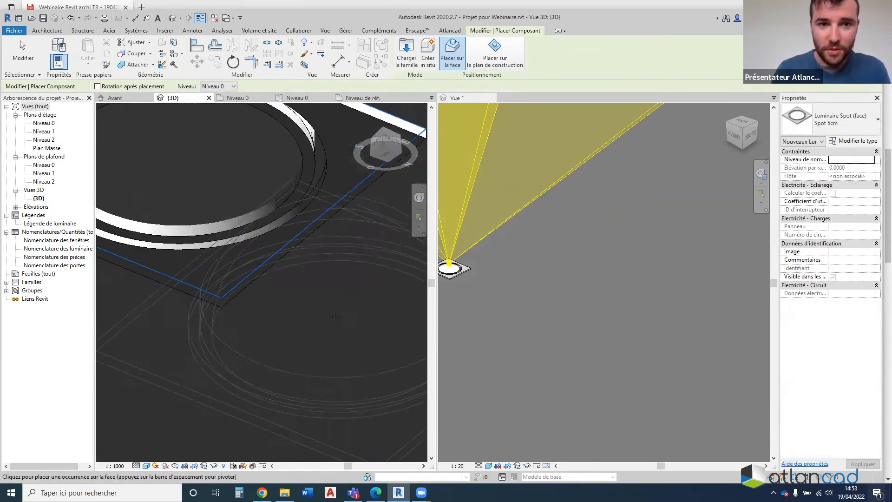
scroll(325, 251, "down", 12)
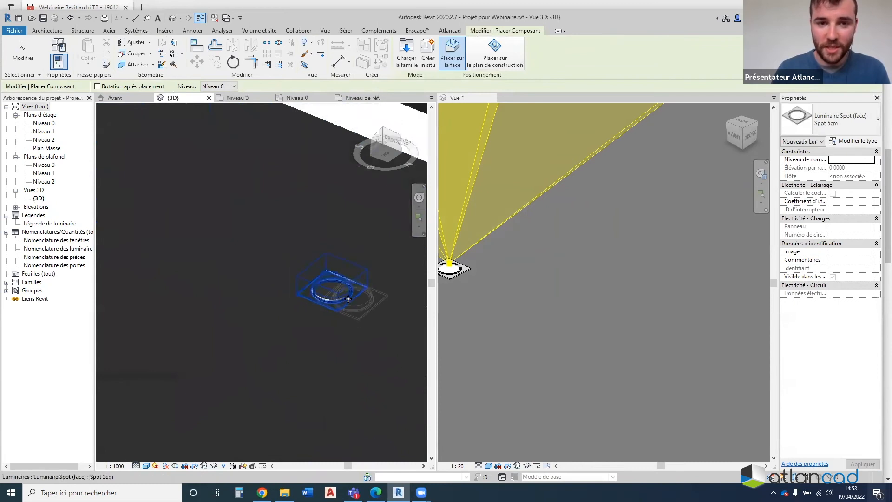
scroll(238, 195, "down", 10)
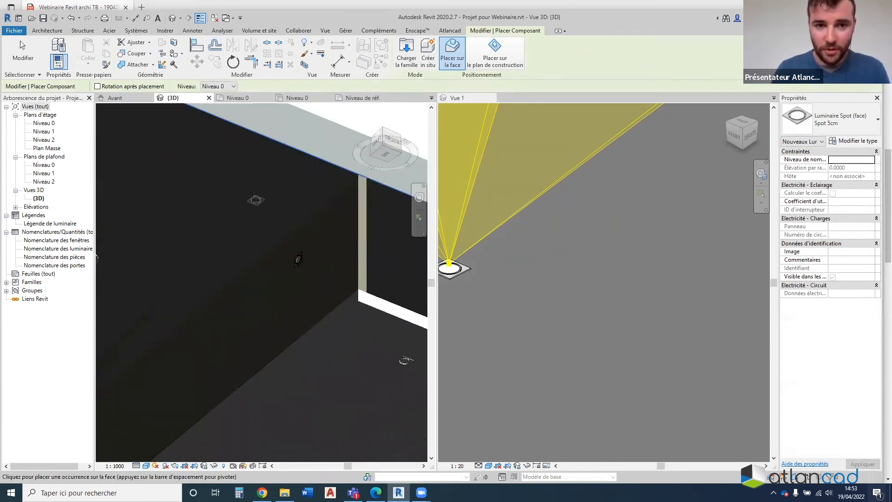
Place another Spot 5cm luminaire on the face of the orange door, above its handle
middle_click_drag(238, 195, 236, 256, "shift")
scroll(171, 196, "up", 3)
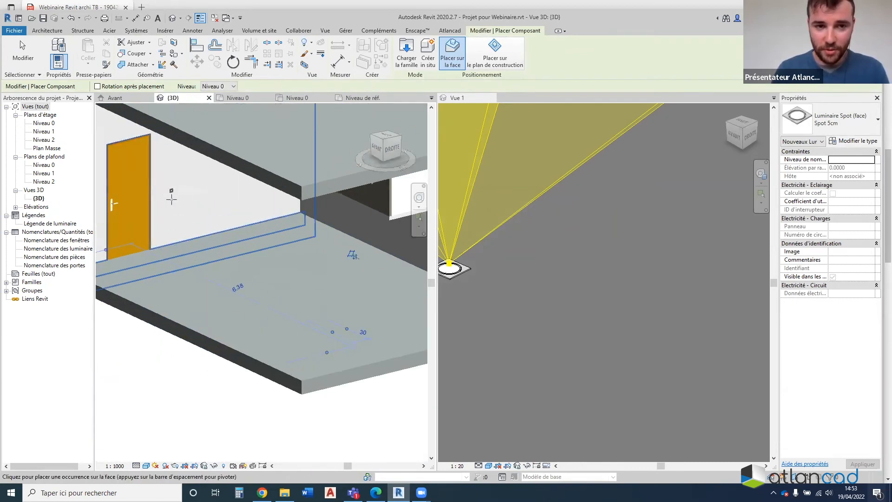
scroll(130, 210, "up", 4)
middle_click_drag(116, 210, 188, 280)
scroll(321, 223, "down", 3)
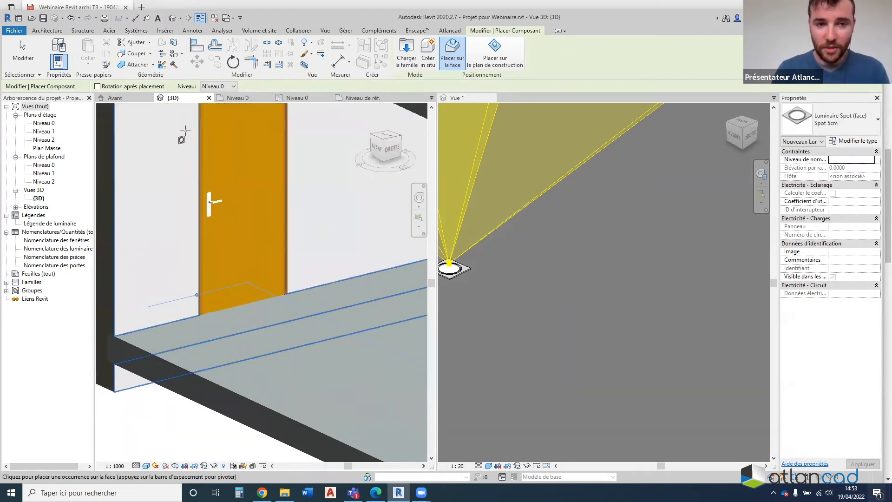
scroll(186, 133, "up", 3)
scroll(250, 194, "down", 5)
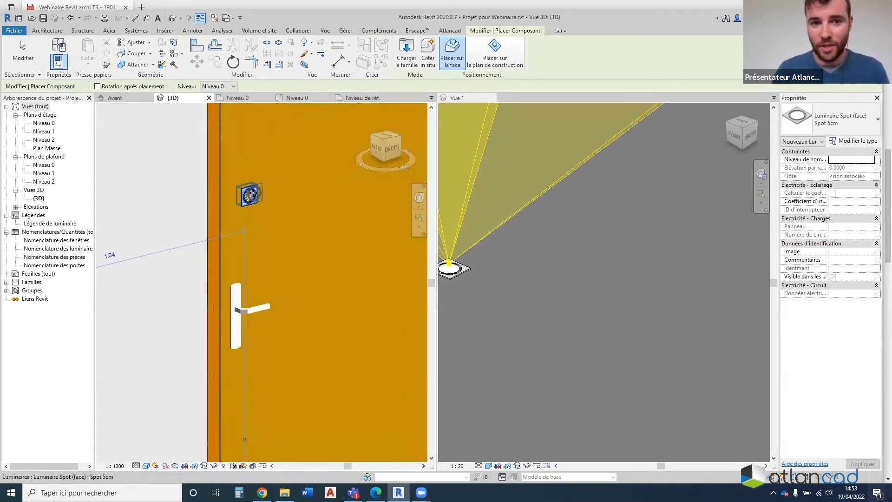
scroll(275, 252, "down", 5)
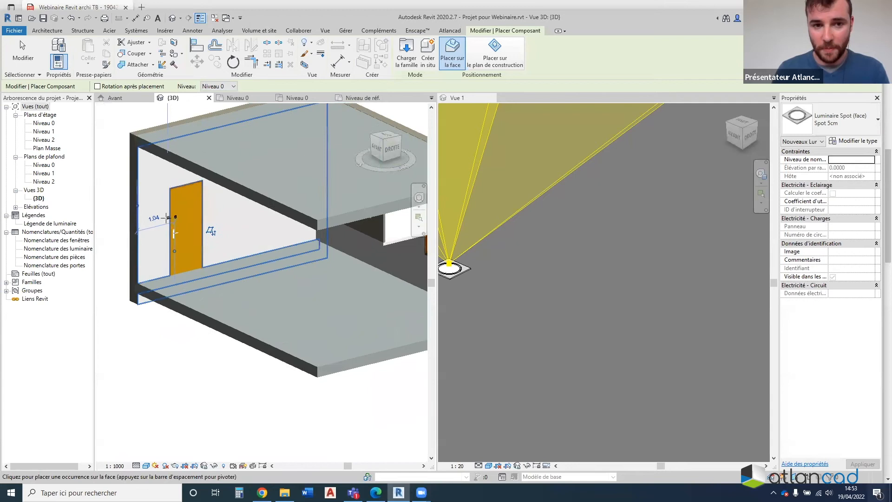
scroll(343, 359, "down", 3)
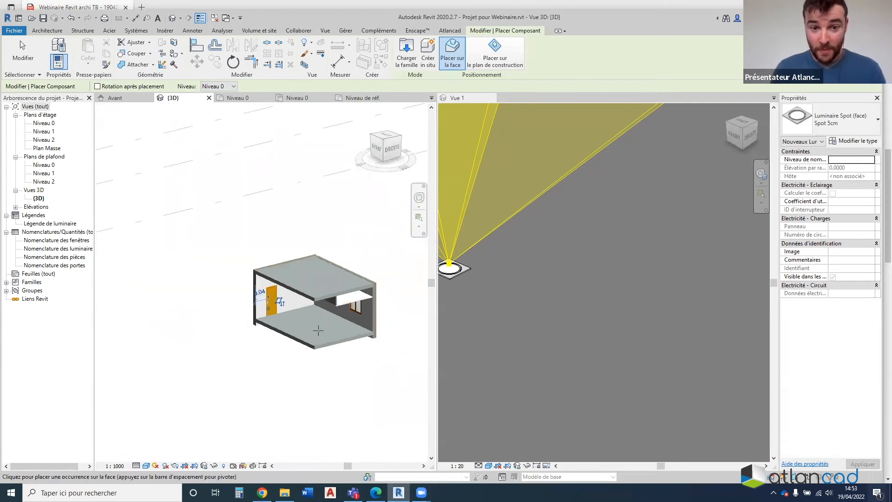
End the luminaire placement and inspect the placed spots on the slab's underside from below in the 3D view
scroll(343, 319, "up", 3)
key("Escape")
middle_click_drag(311, 364, 330, 268, "shift")
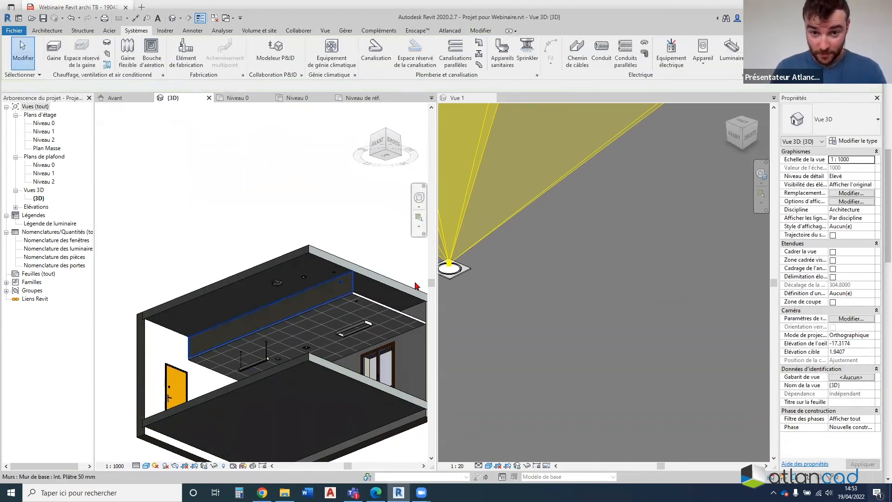
scroll(362, 267, "up", 5)
scroll(154, 140, "down", 3)
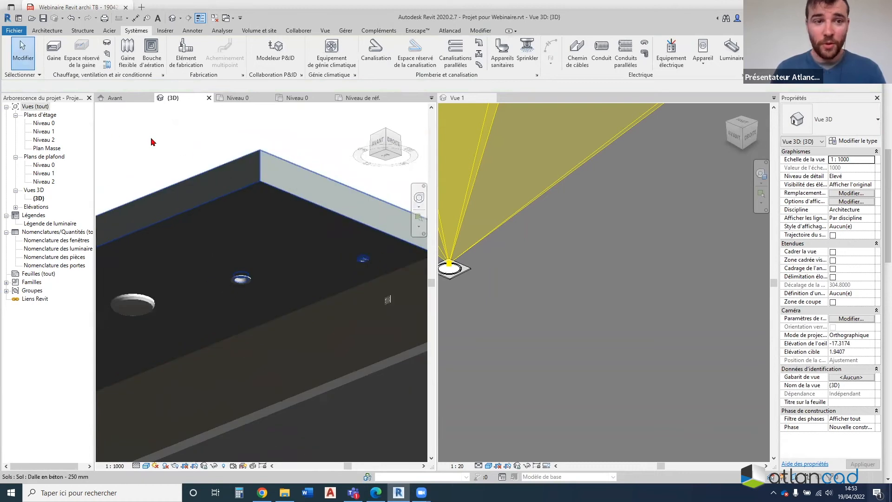
Open the Niveau 0 ceiling plan and examine the plan symbols of the placed Spot 5cm luminaires
left_click(298, 98)
scroll(312, 246, "up", 8)
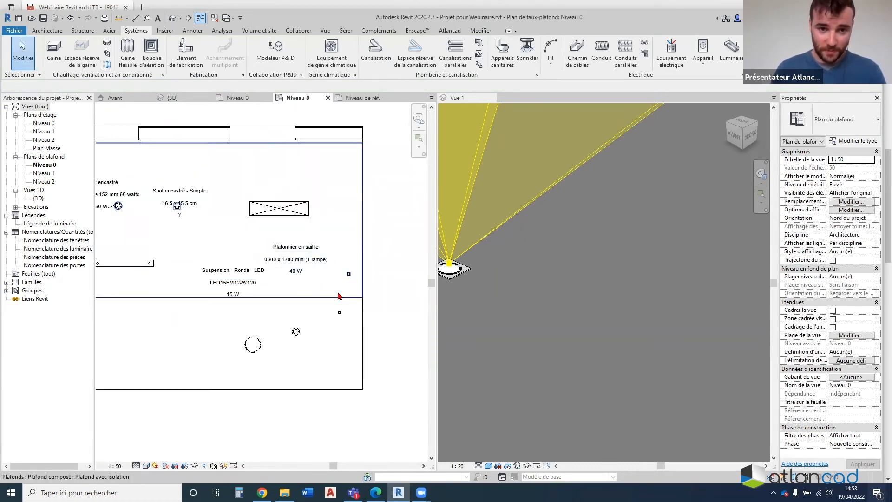
scroll(271, 276, "down", 2)
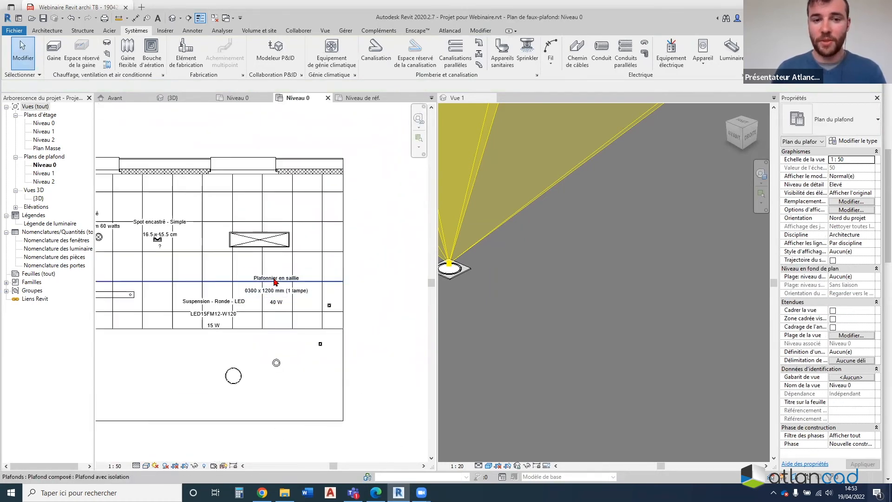
left_click(266, 289)
left_click(341, 339)
scroll(324, 346, "up", 4)
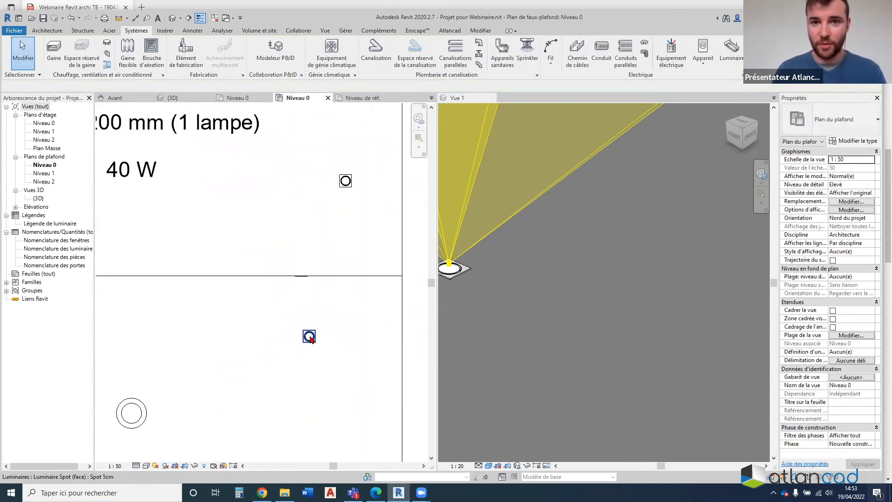
Tag the Spot 5cm luminaire just outside the ceiling grid by category, with a leader, and examine its tag text
left_click(47, 30)
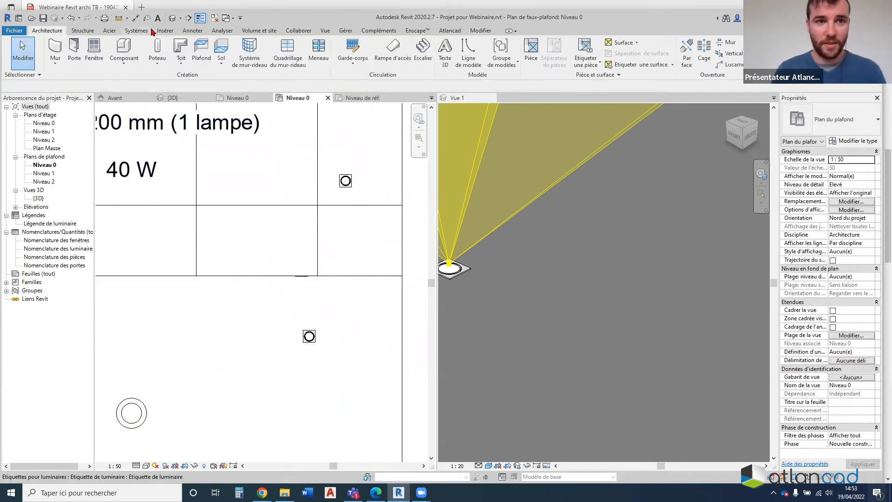
left_click(192, 31)
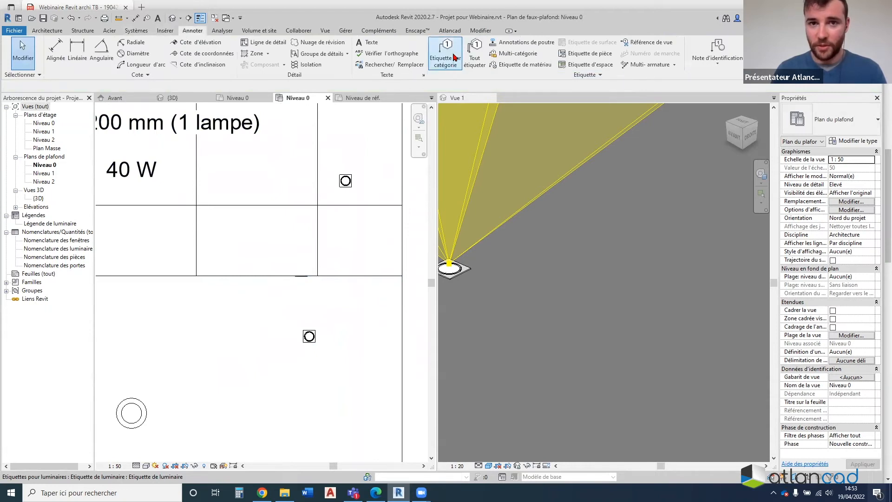
left_click(313, 339)
scroll(223, 309, "down", 4)
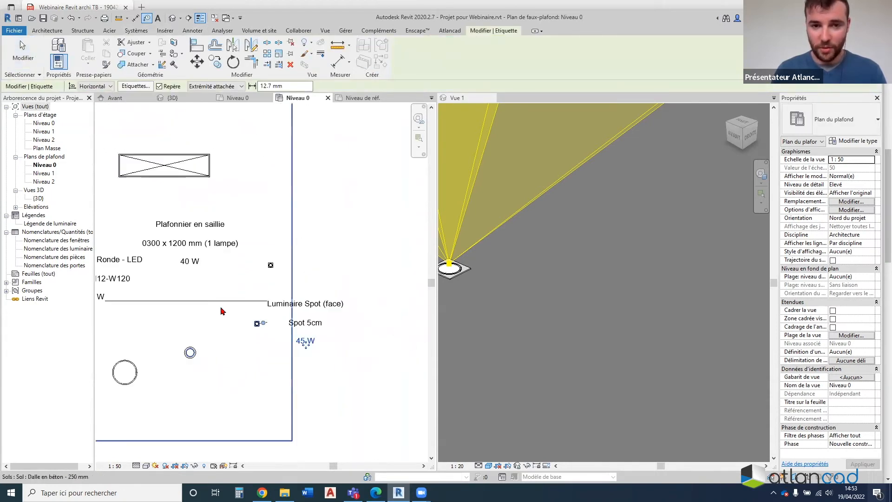
scroll(292, 309, "up", 2)
middle_click_drag(292, 310, 246, 316)
scroll(261, 325, "up", 3)
key("Escape")
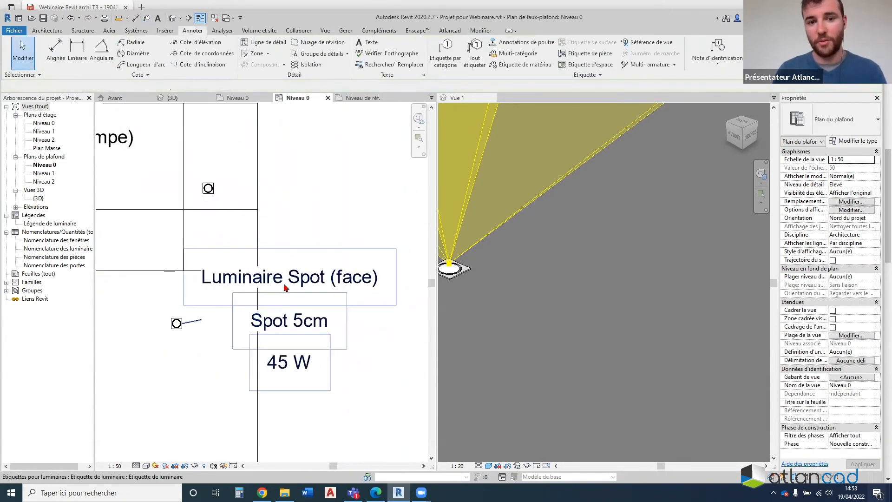
scroll(334, 272, "down", 3)
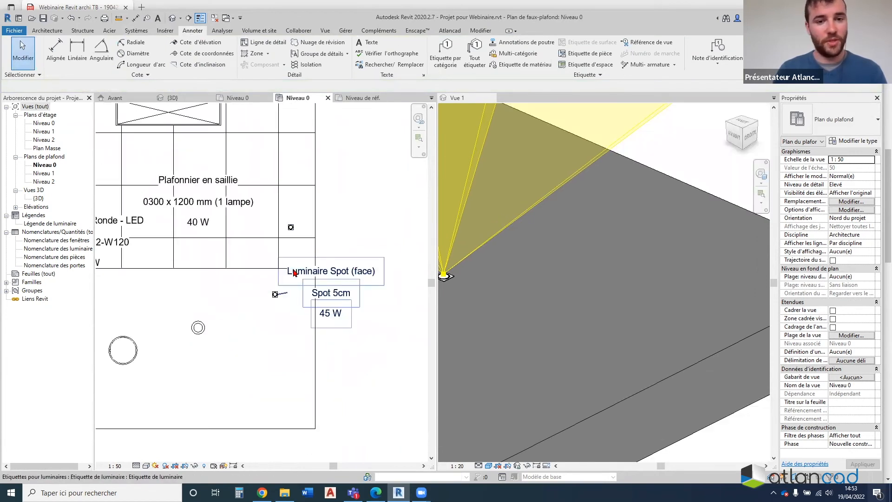
scroll(325, 274, "up", 3)
scroll(340, 325, "down", 3)
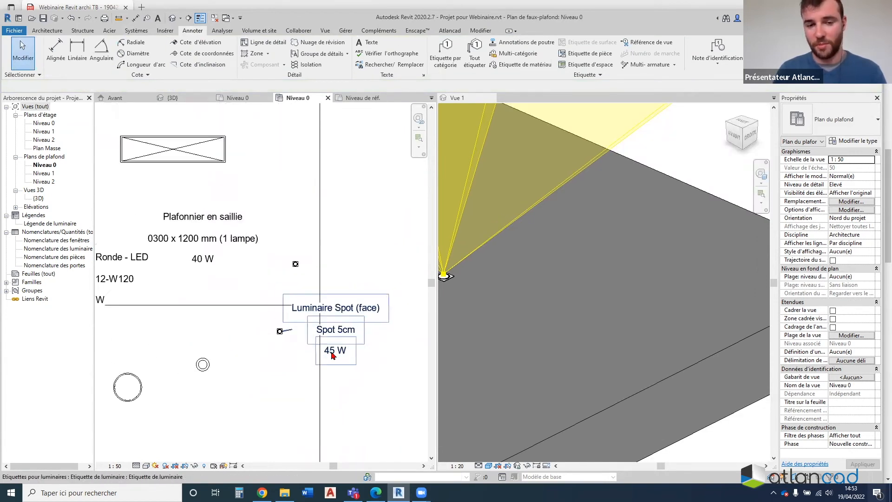
scroll(346, 317, "up", 2)
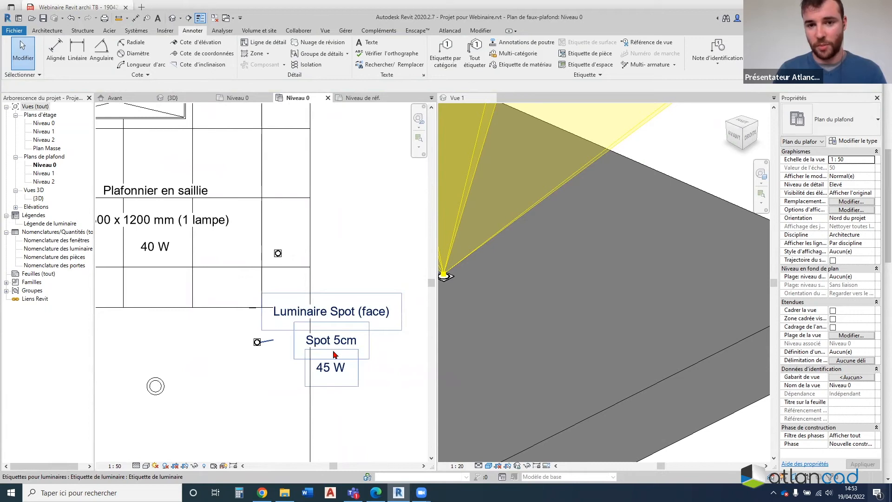
Return to the 3D view and review the Electrique model categories in an enlarged visibility/graphics overrides dialog
left_click(173, 97)
middle_click_drag(282, 255, 278, 275, "shift")
scroll(302, 261, "up", 2)
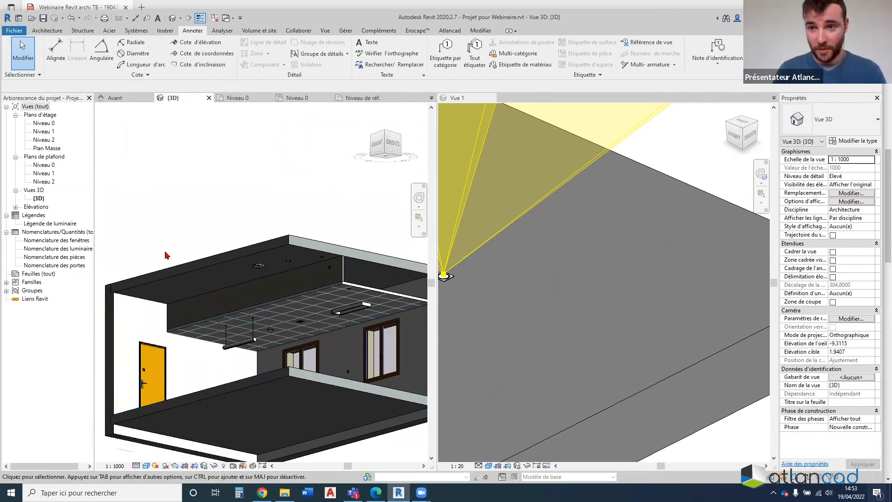
scroll(167, 255, "down", 2)
key("v")
key("v")
scroll(374, 192, "down", 5)
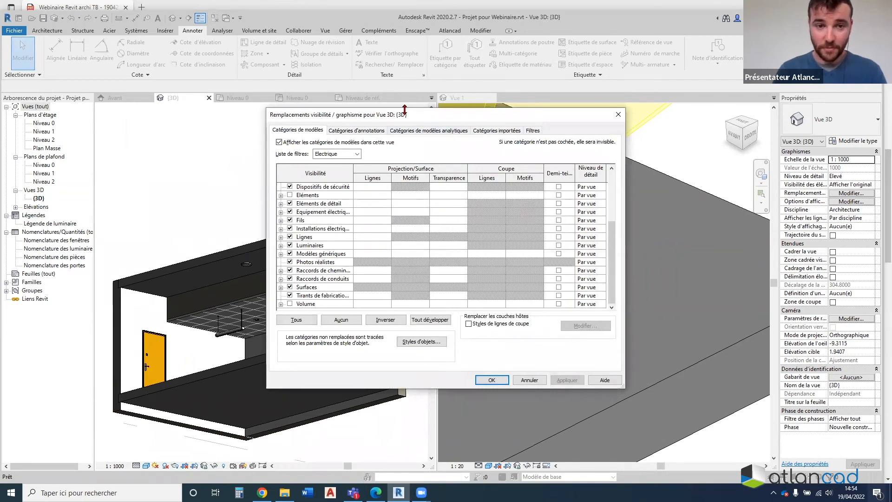
left_click_drag(404, 110, 404, 2)
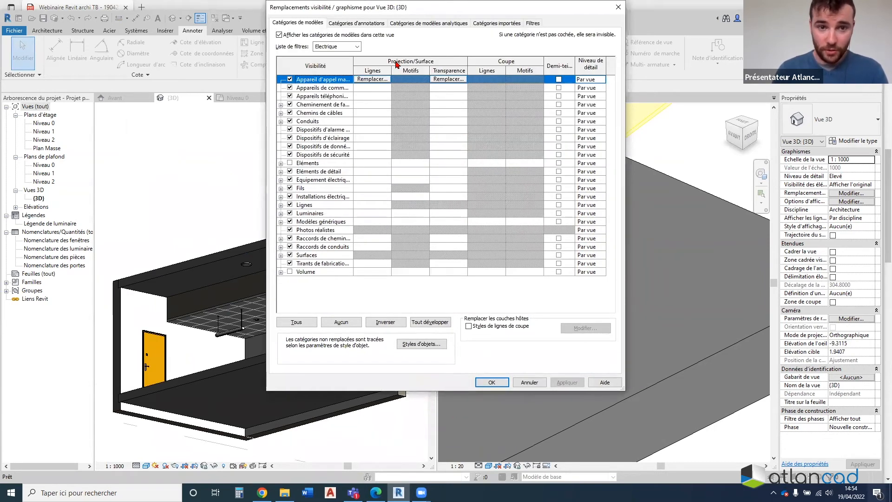
key("Return")
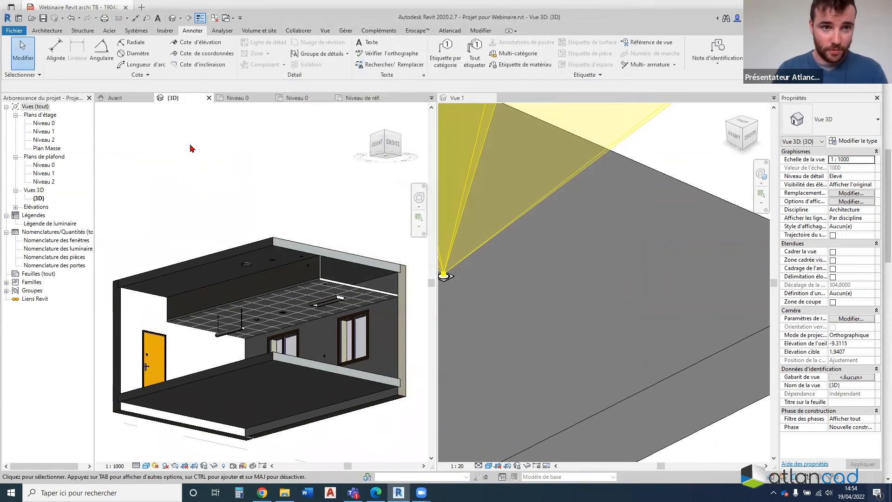
Turn on the Source d'éclairage subcategory of Luminaires in the 3D view's visibility overrides and inspect the spots from below
key("v")
key("v")
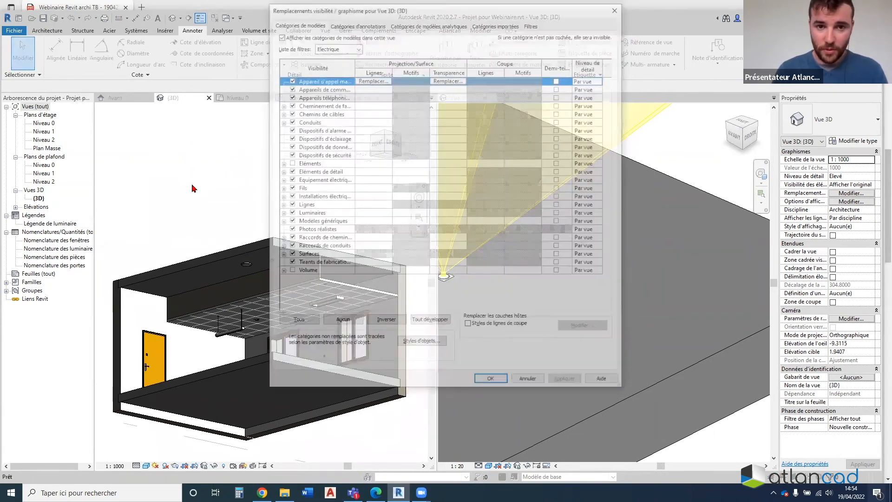
left_click(281, 213)
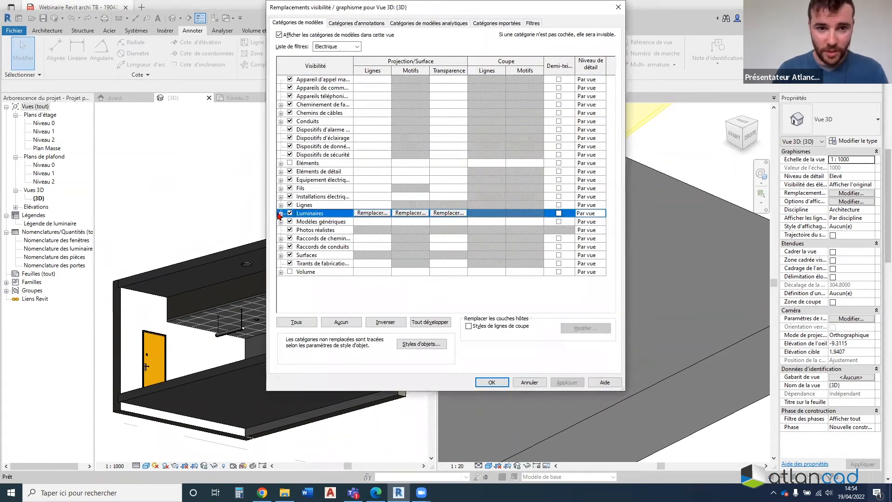
left_click(281, 213)
left_click(299, 230)
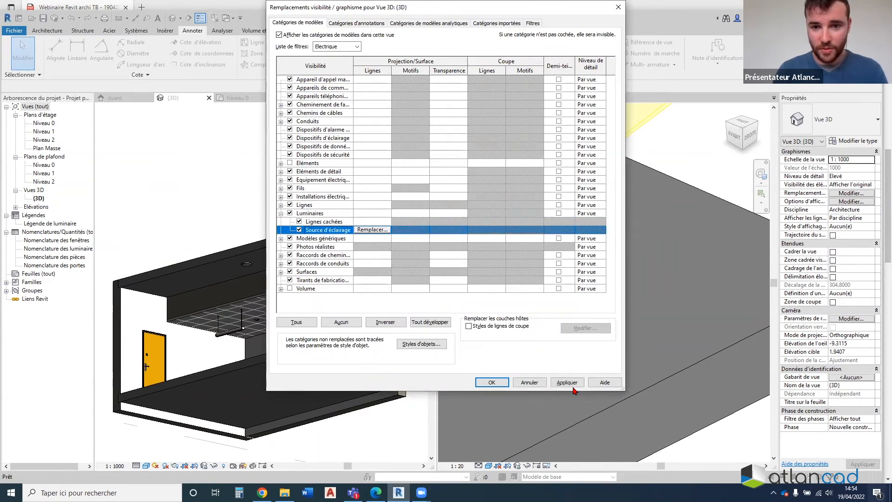
left_click(567, 382)
left_click(492, 382)
middle_click_drag(288, 298, 270, 270, "shift")
scroll(276, 255, "up", 4)
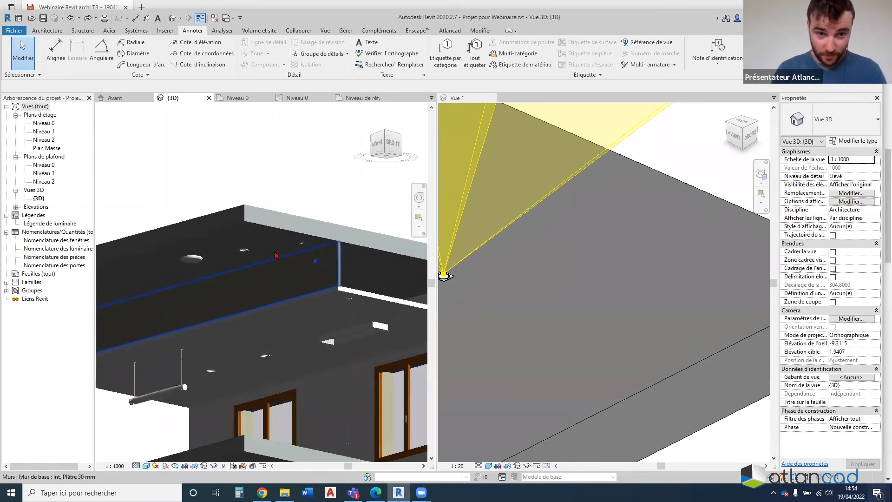
scroll(275, 255, "up", 5)
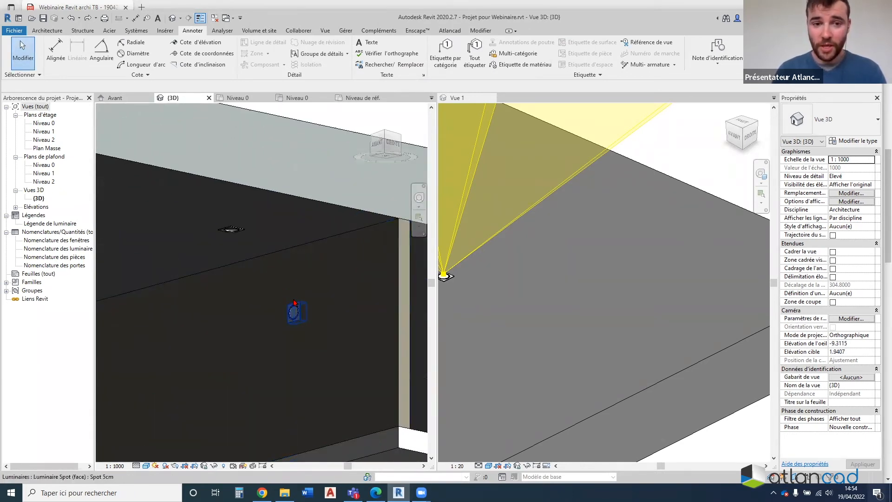
scroll(294, 302, "down", 8)
Examine the luminaires and their tags in the Niveau 0 ceiling plan, and the whole spotlight family in Vue 1
left_click(297, 98)
scroll(359, 299, "down", 5)
scroll(347, 306, "up", 4)
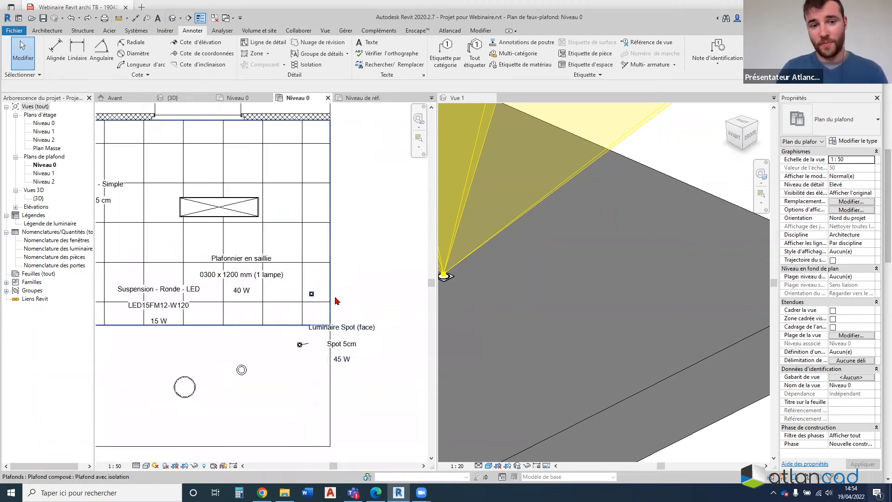
scroll(337, 301, "down", 3)
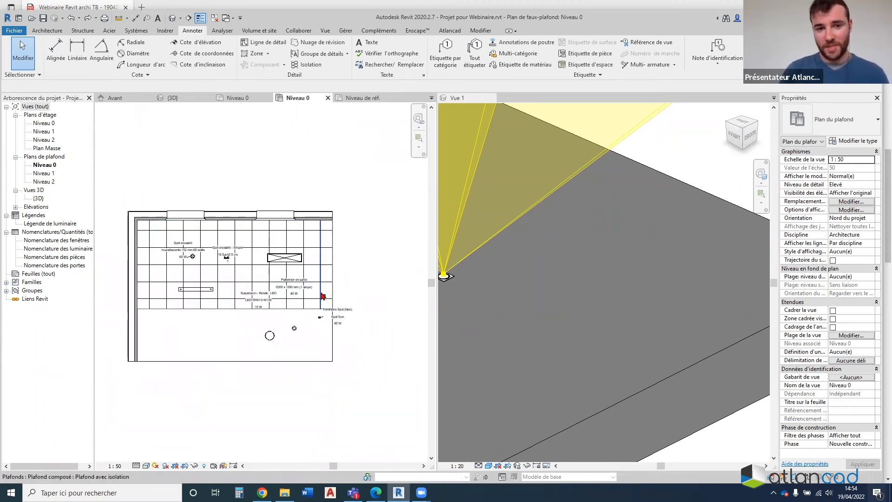
scroll(323, 296, "up", 3)
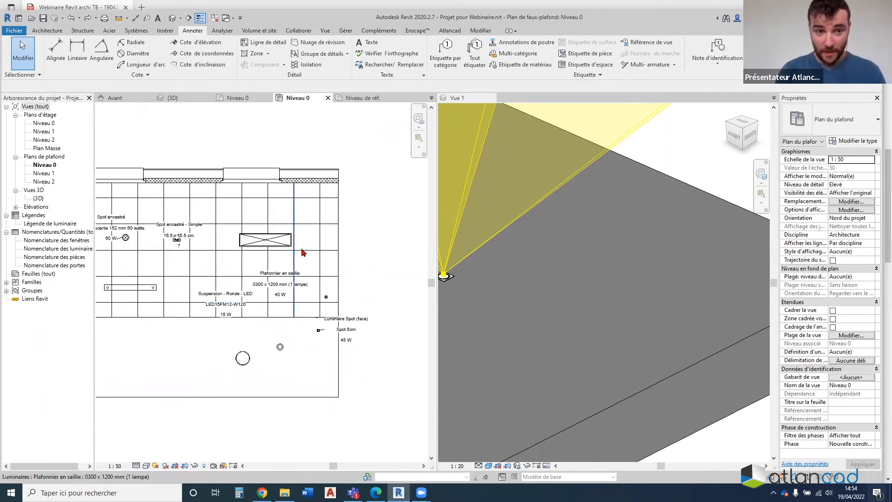
scroll(186, 241, "up", 2)
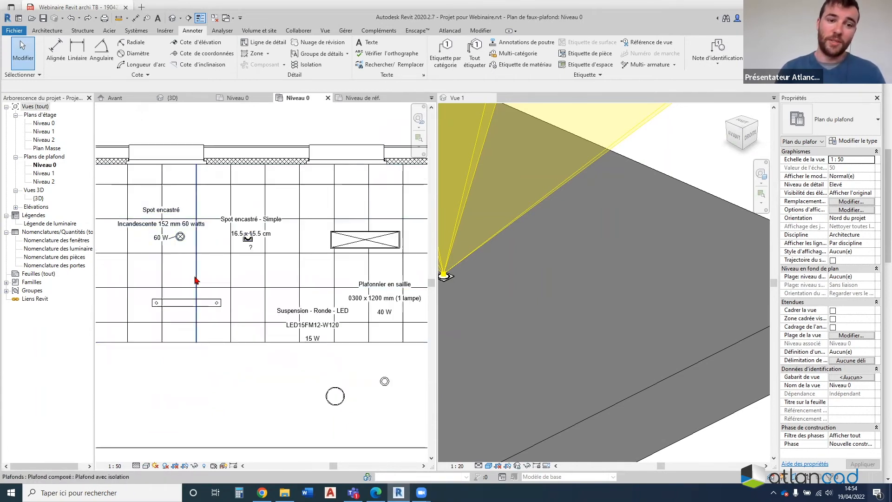
scroll(196, 279, "down", 2)
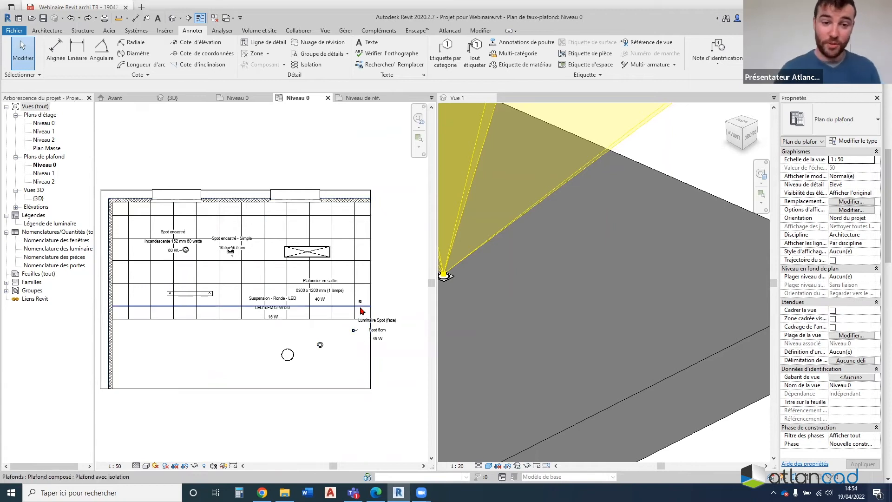
scroll(367, 298, "up", 2)
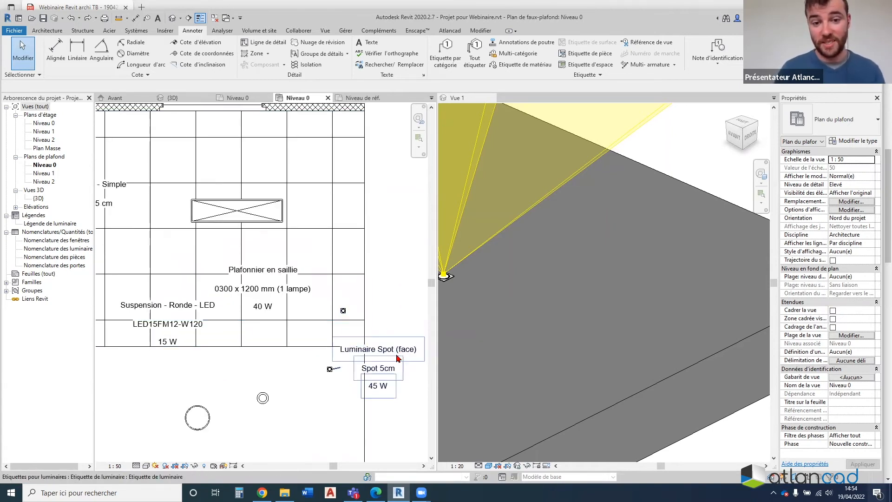
scroll(344, 284, "down", 2)
scroll(412, 291, "up", 1)
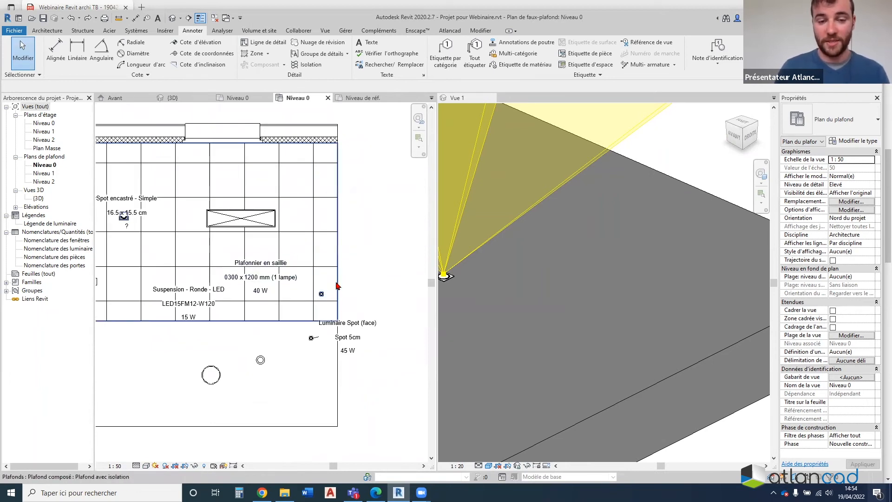
scroll(338, 286, "down", 4)
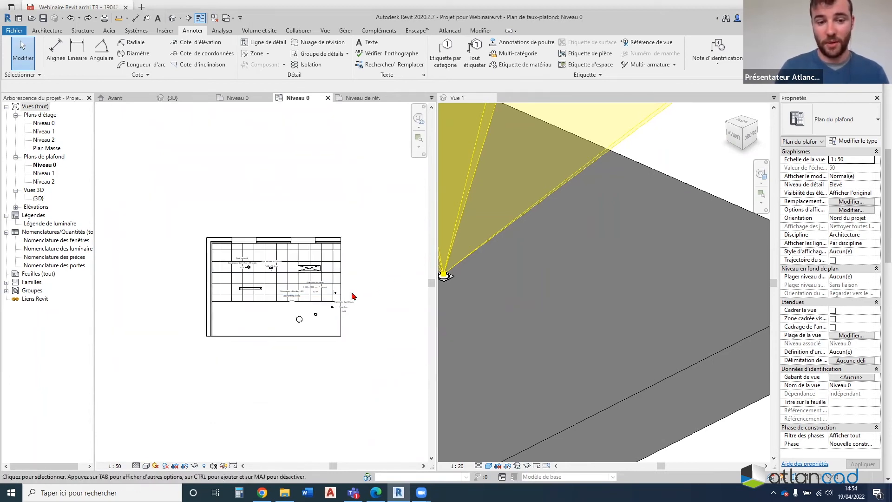
scroll(353, 295, "up", 1)
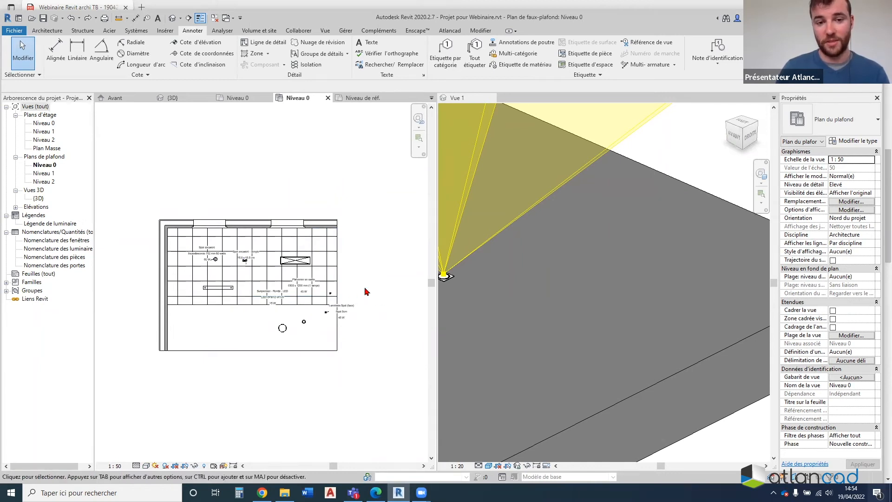
scroll(363, 285, "up", 1)
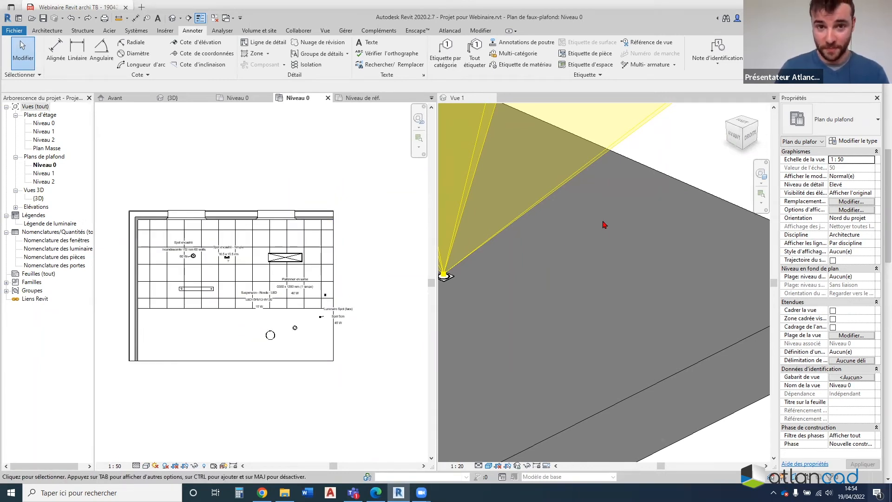
scroll(623, 274, "down", 2)
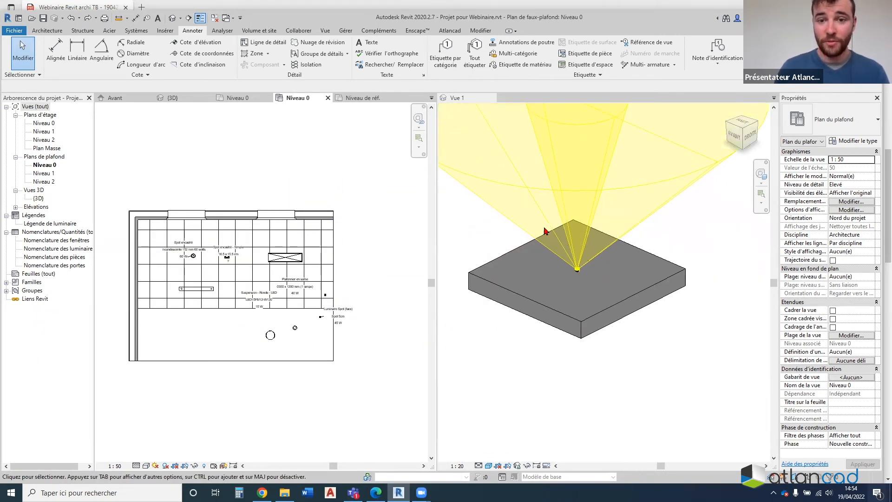
Create a new family from the Eléments de détail métrique.rft template
left_click(362, 97)
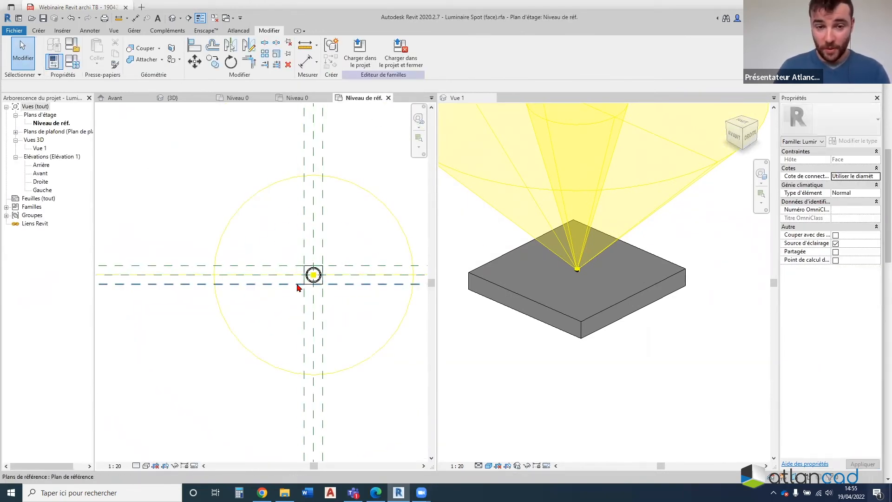
left_click(14, 30)
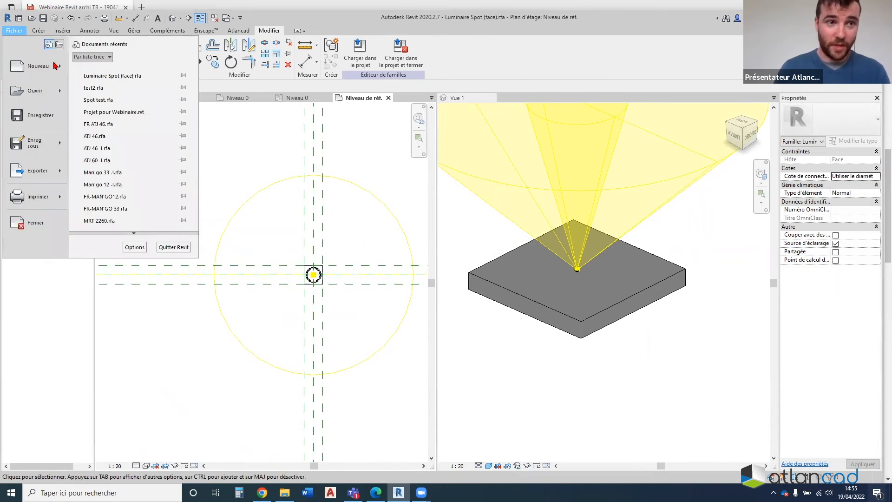
mouse_move(55, 65)
left_click(108, 96)
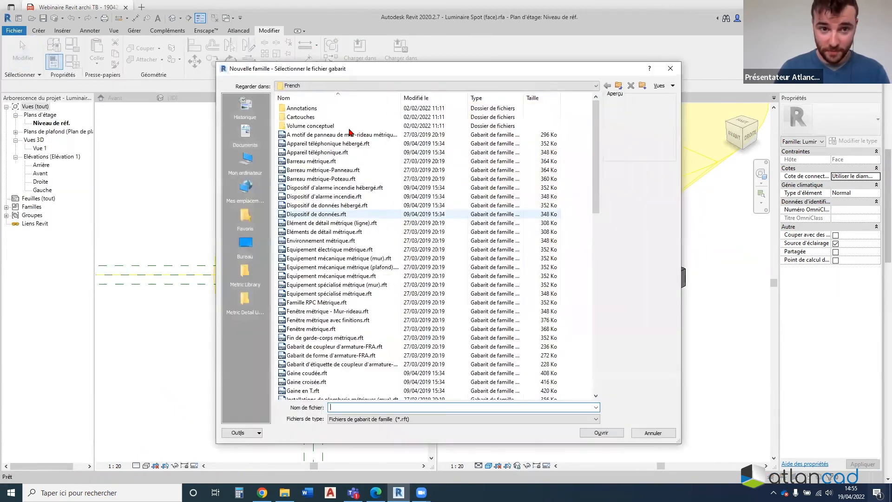
double_click(319, 109)
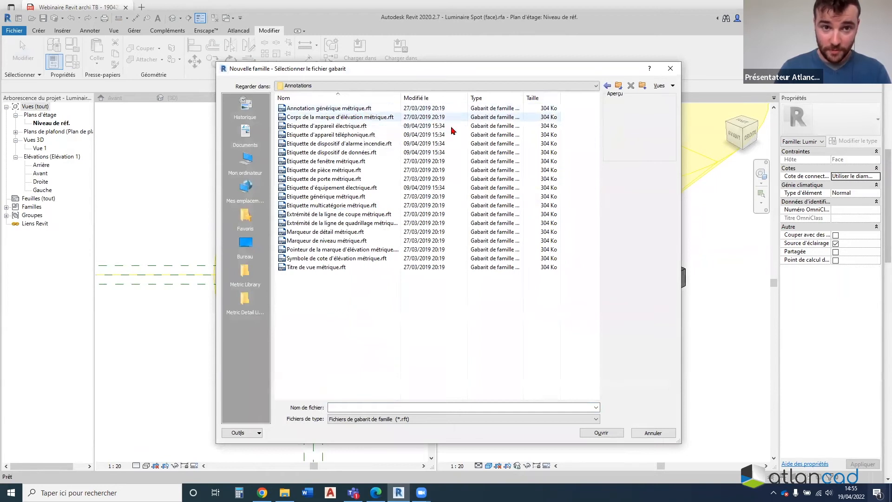
left_click(618, 86)
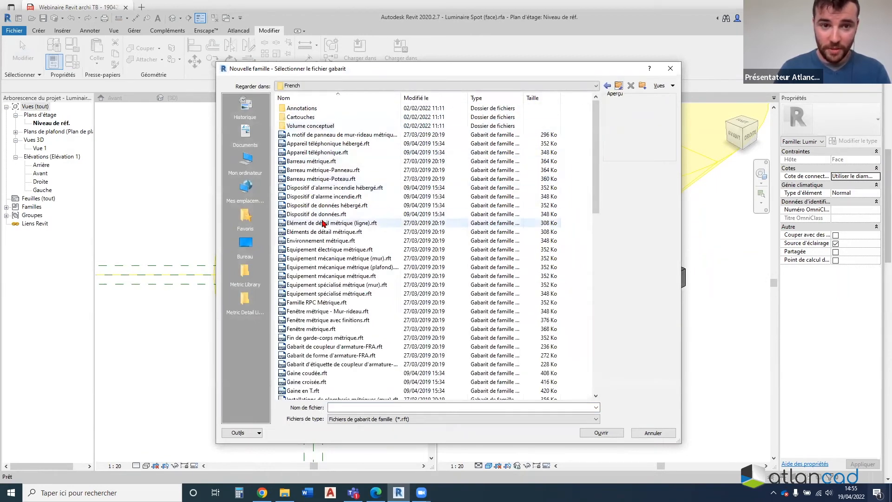
left_click(329, 232)
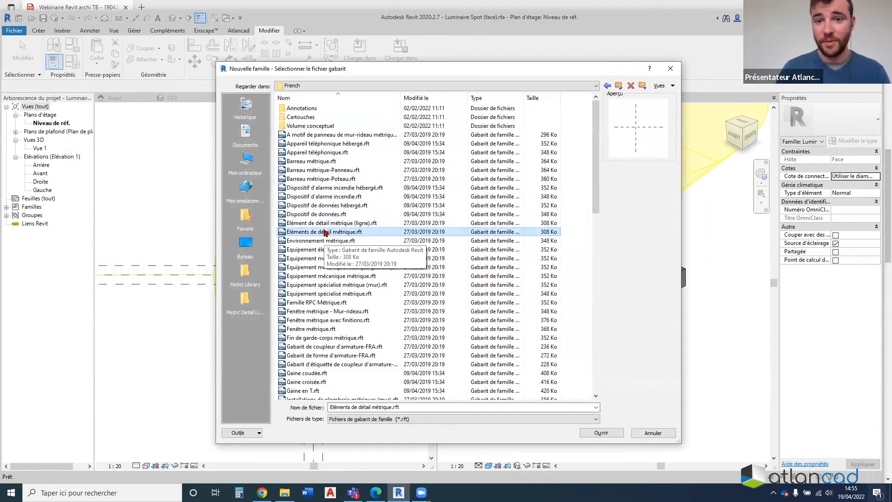
left_click(615, 433)
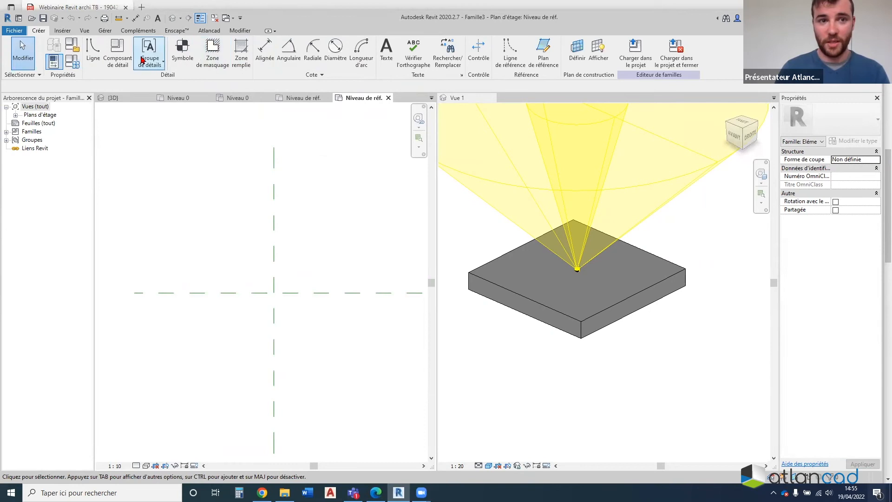
Draw a detail-line circle of 1000 mm radius centred on the intersection of the two reference planes
left_click(242, 68)
left_click(354, 47)
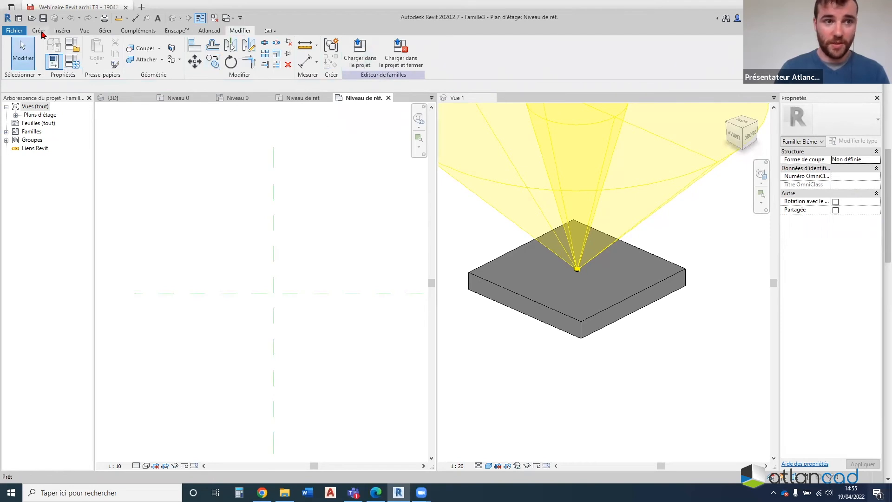
left_click(39, 31)
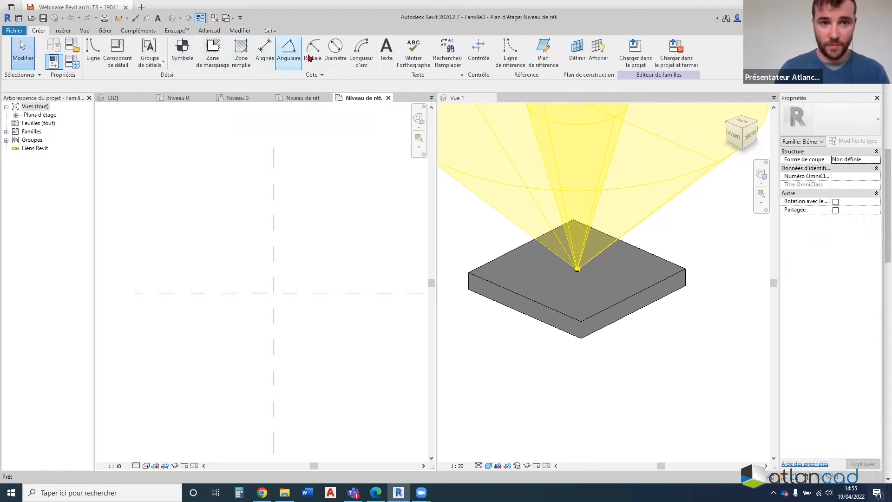
left_click(93, 51)
left_click(391, 44)
left_click(274, 293)
left_click(386, 292)
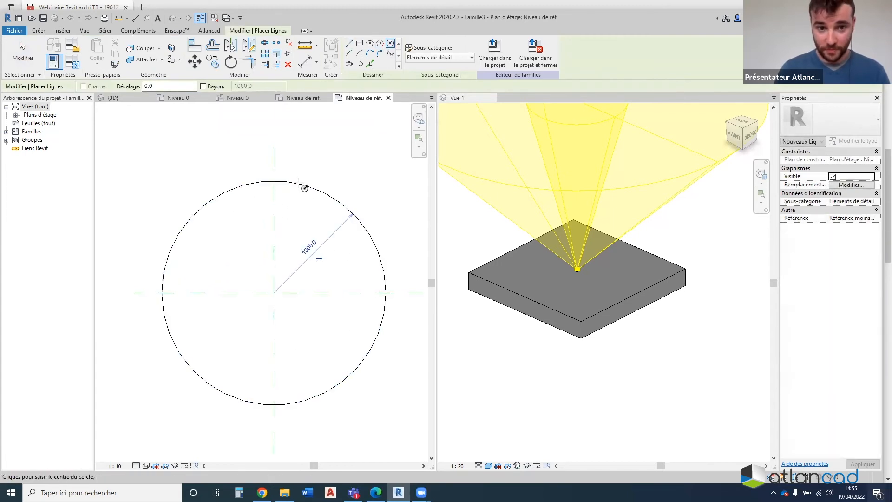
Draw a vertical and a horizontal detail line across the full diameter of the circle through its centre
left_click(349, 43)
left_click(275, 181)
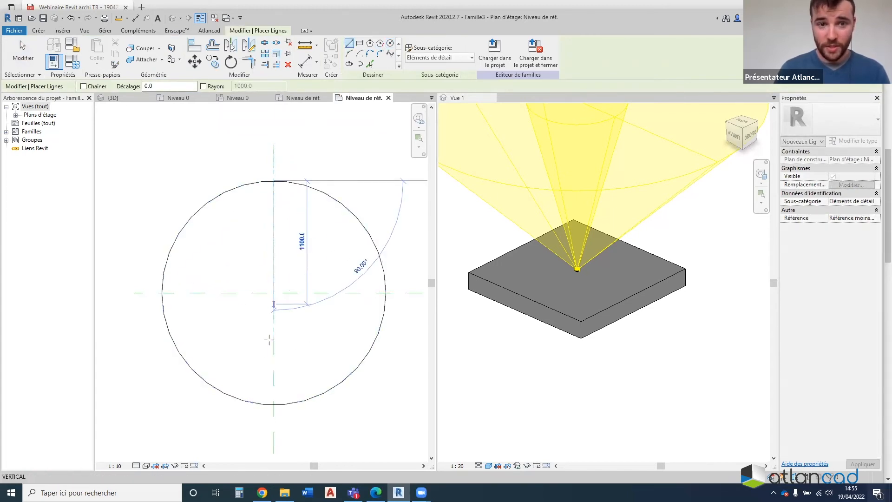
left_click(273, 396)
left_click(162, 293)
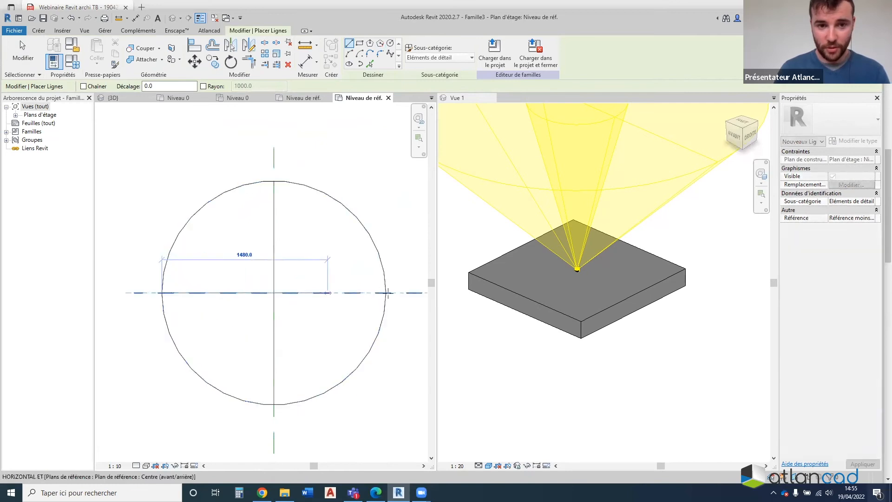
left_click(386, 293)
key("Escape")
key("Escape")
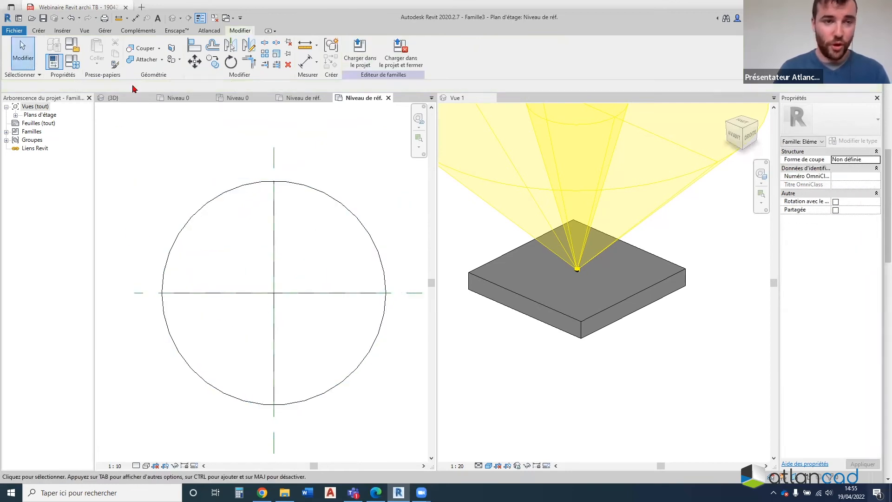
Start a filled region and pick the circle and its two cross lines, locked, as the boundary
left_click(42, 30)
left_click(240, 53)
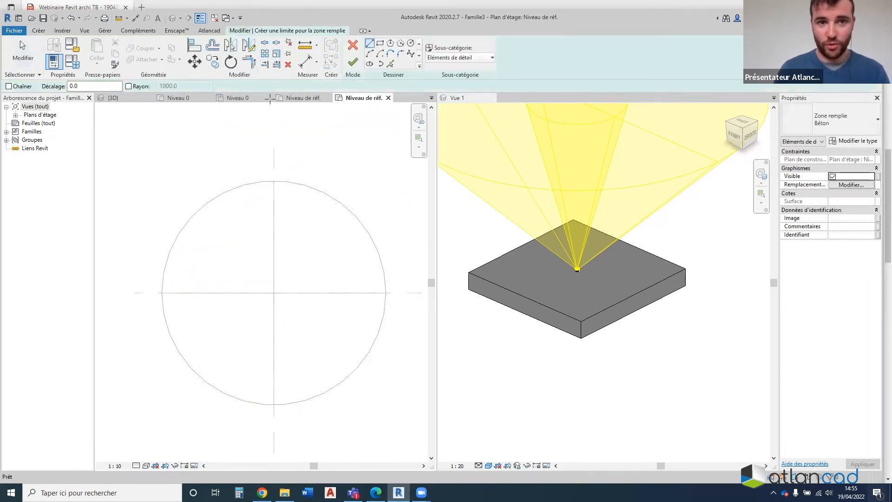
left_click(391, 64)
left_click(319, 195)
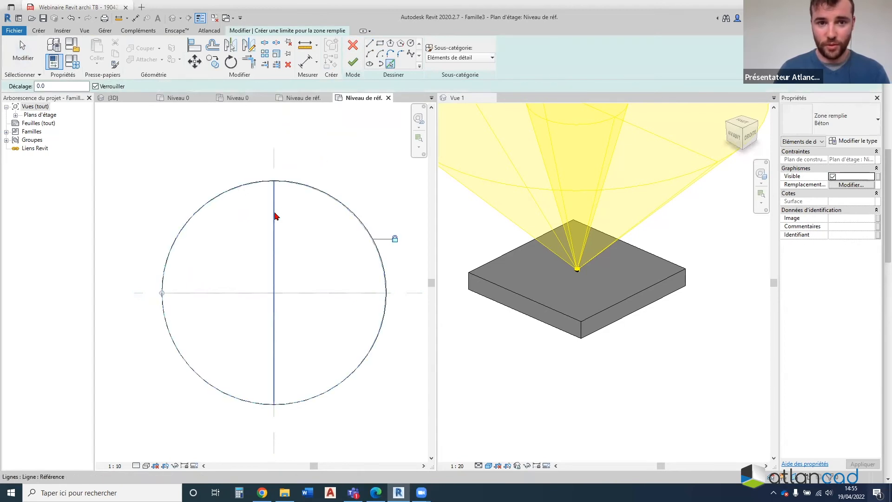
Split the boundary circle, trim the sketch to the upper-right quarter, and finish the filled region
key("t")
key("r")
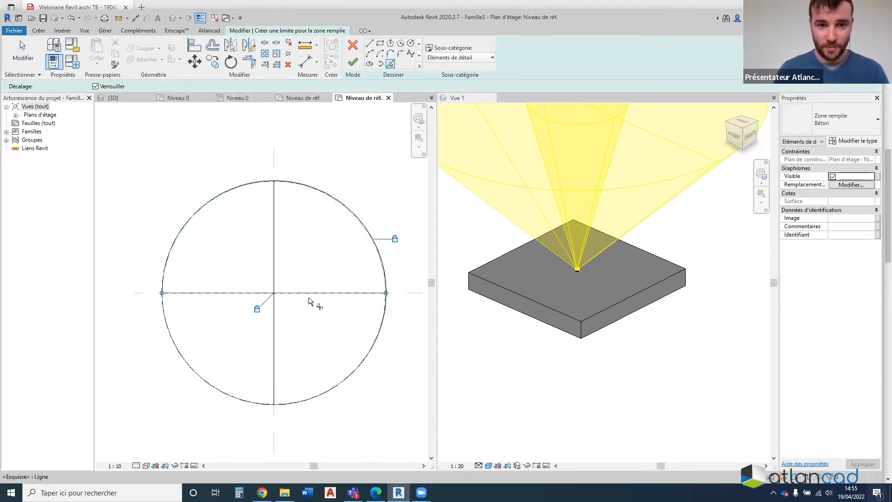
left_click(302, 293)
left_click(274, 266)
left_click(273, 232)
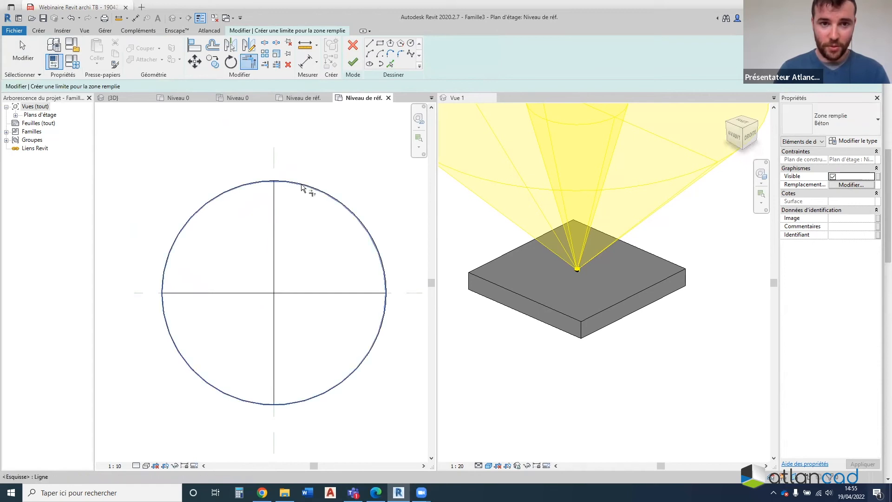
key("s")
key("l")
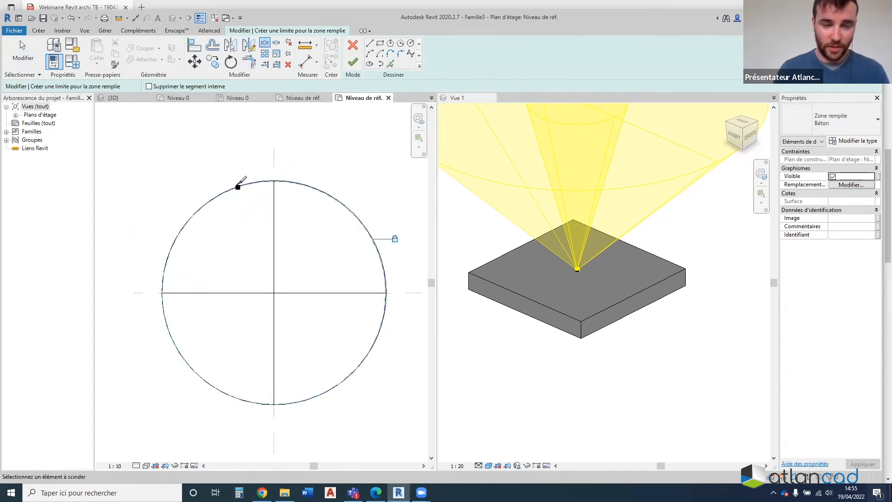
key("t")
key("r")
left_click(297, 183)
left_click(275, 217)
left_click(385, 283)
left_click(365, 293)
left_click(352, 62)
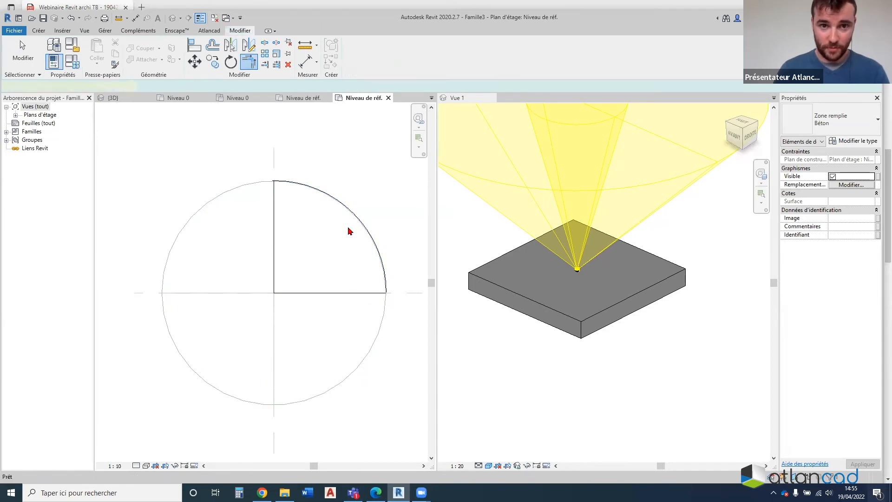
Change the type of the upper-right quarter's filled region to Uni - Noir
left_click(219, 166)
left_click(208, 205)
left_click(305, 228)
left_click(349, 246)
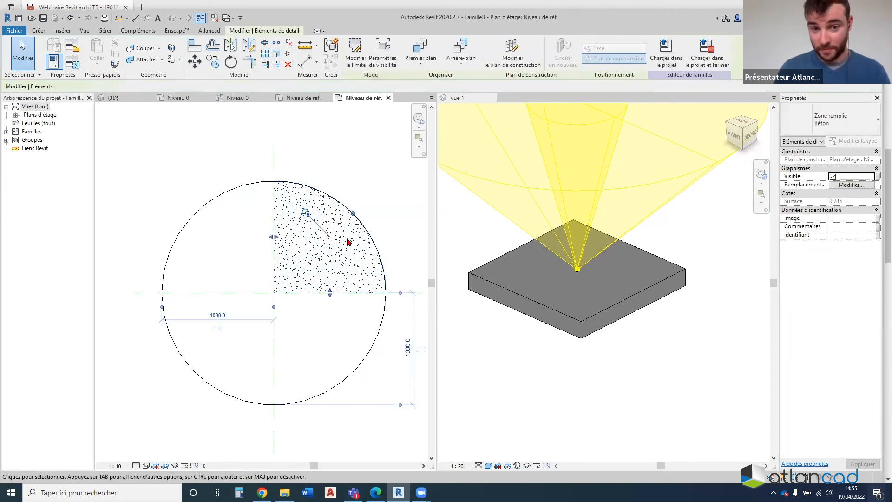
left_click(846, 122)
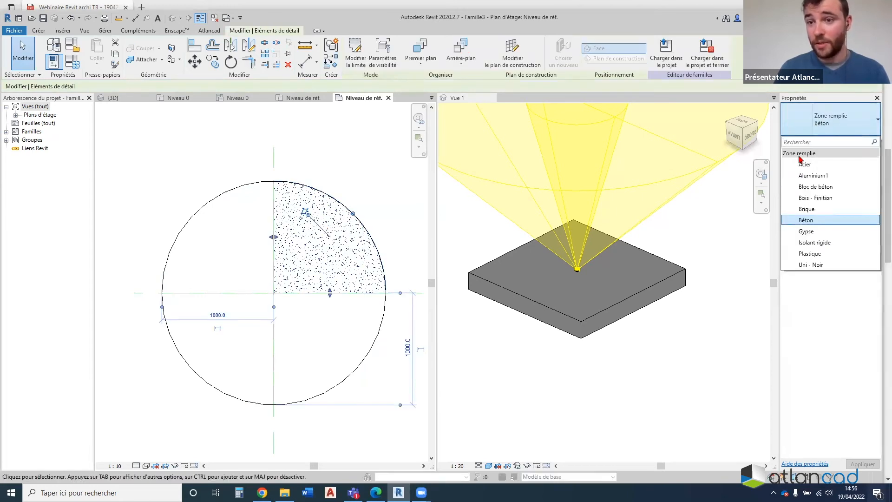
left_click(818, 265)
key("Escape")
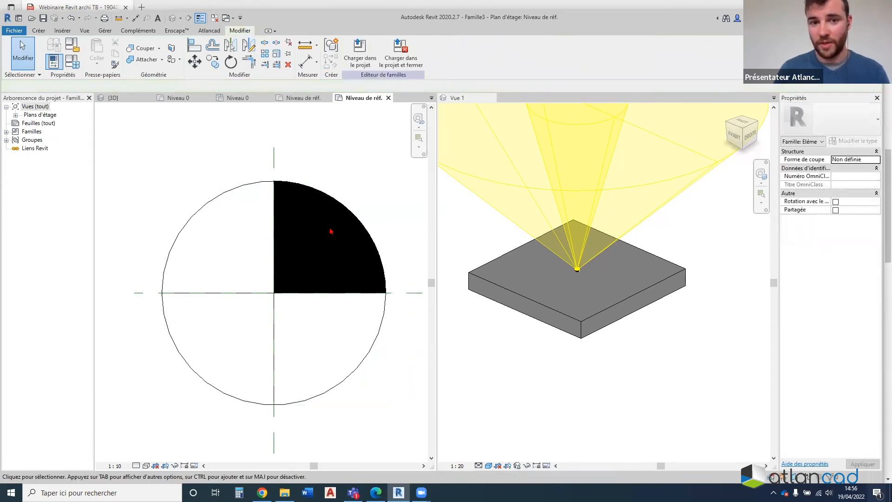
Set the foreground pattern colour of the Uni - Noir filled region type to dark grey RGB 65-65-65
left_click(320, 289)
left_click(855, 140)
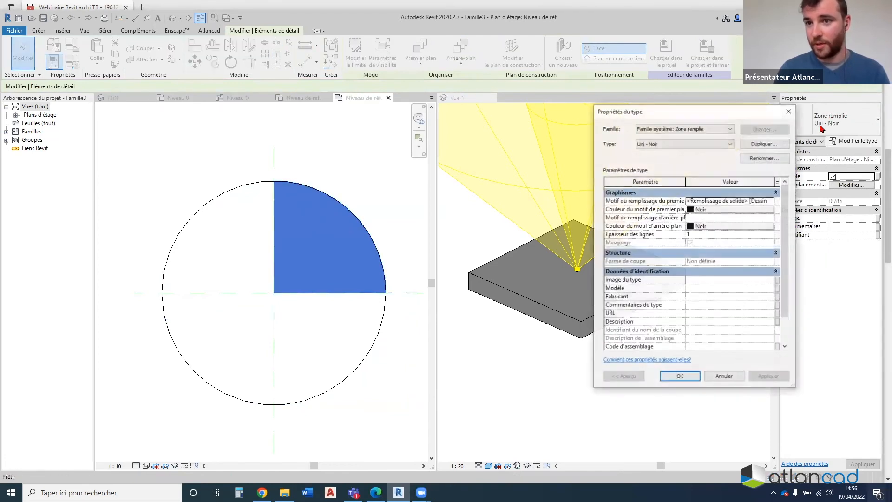
left_click(703, 209)
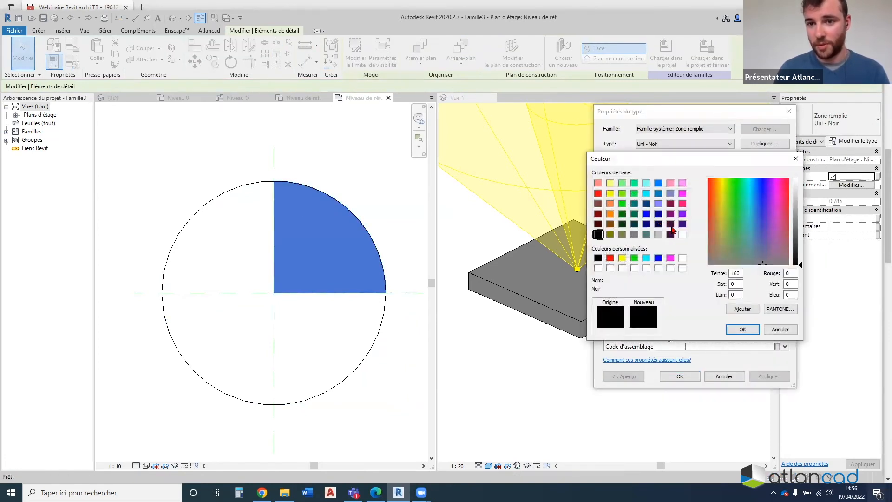
left_click(800, 245)
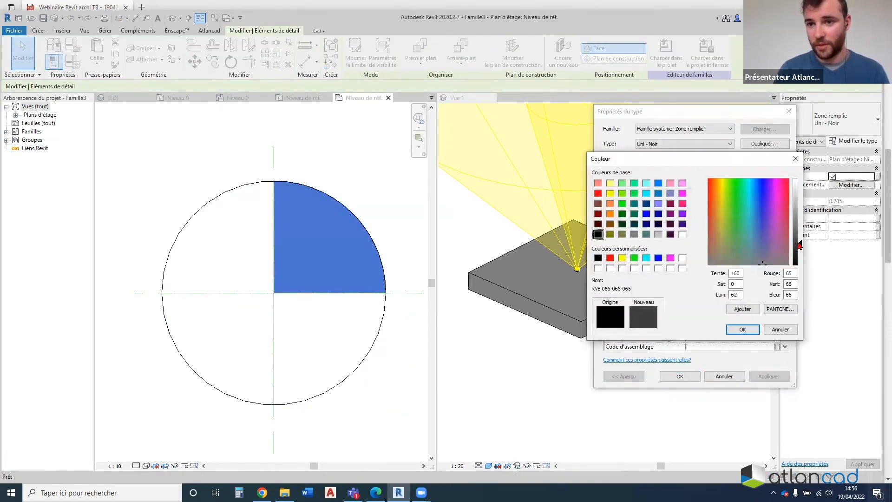
left_click(743, 329)
left_click(767, 376)
left_click(680, 376)
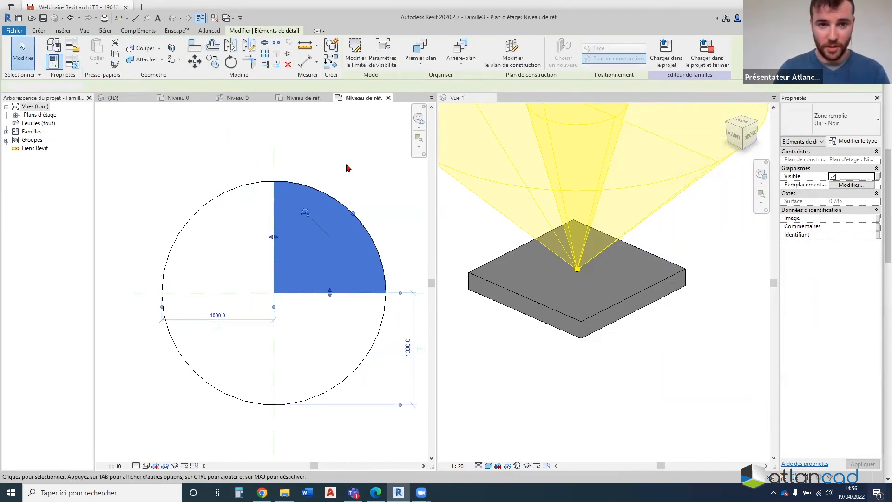
left_click(347, 166)
Start a second filled region and pick the circle and its cross lines as the boundary
left_click(35, 30)
left_click(241, 52)
left_click(391, 65)
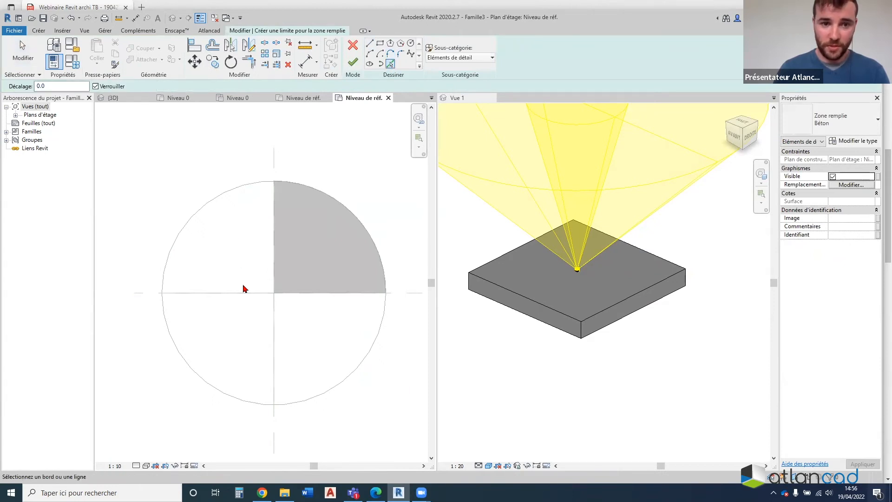
left_click(280, 316)
left_click(190, 369)
Split the circle and trim the second region's boundary to the lower-left quarter, then finish the region
left_click(264, 42)
key("t")
key("r")
left_click(169, 294)
left_click(167, 324)
left_click(167, 327)
left_click(273, 381)
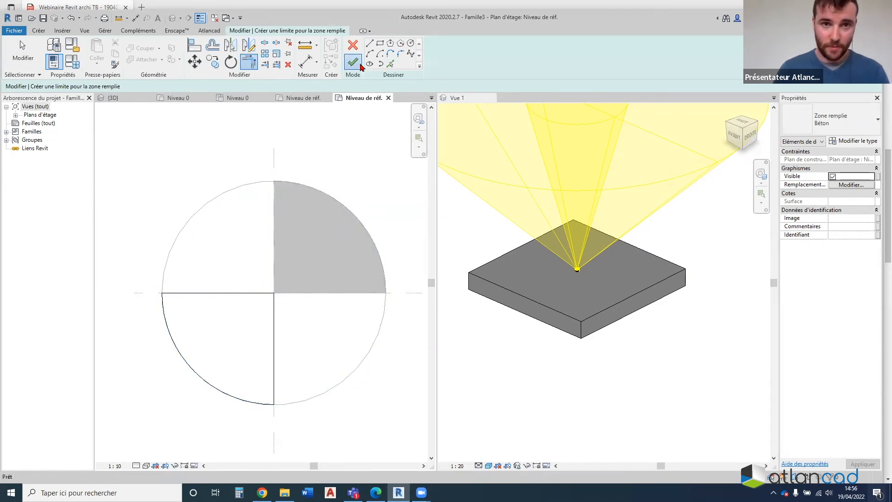
left_click(353, 62)
Change the type of the lower-left quarter's filled region to Uni - Noir
left_click(273, 333)
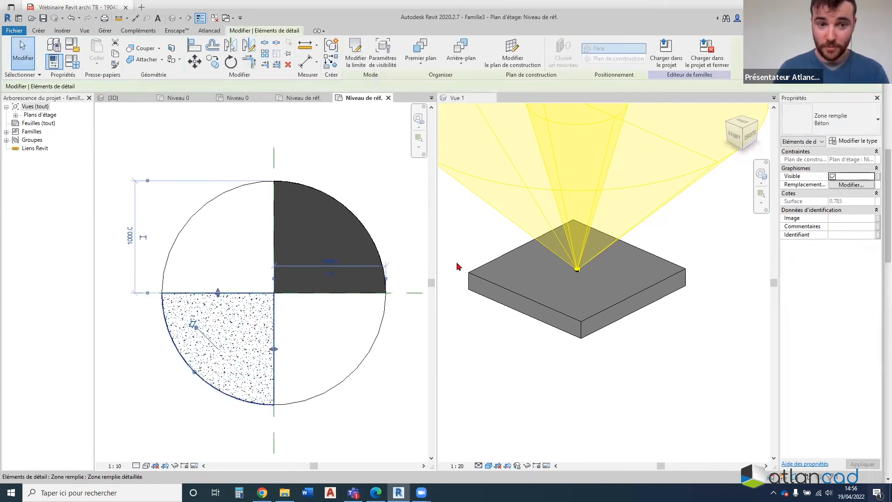
left_click(830, 119)
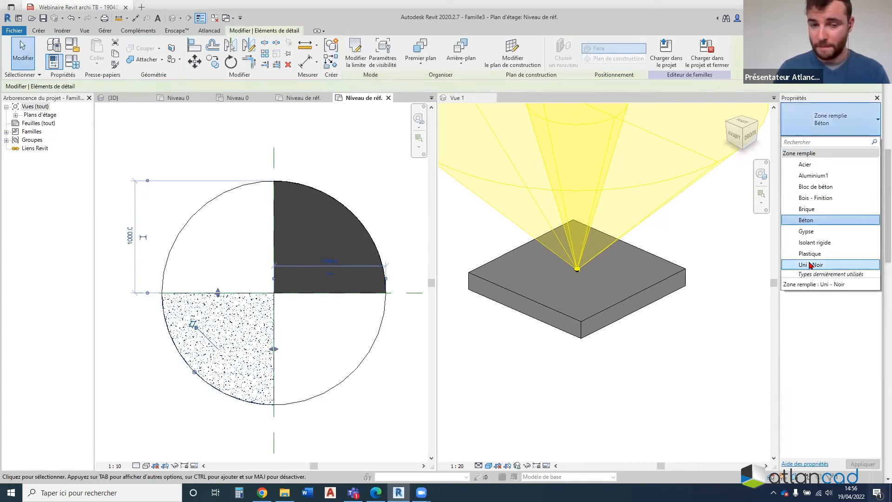
left_click(810, 265)
left_click(219, 140)
scroll(296, 212, "down", 3)
scroll(272, 223, "up", 1)
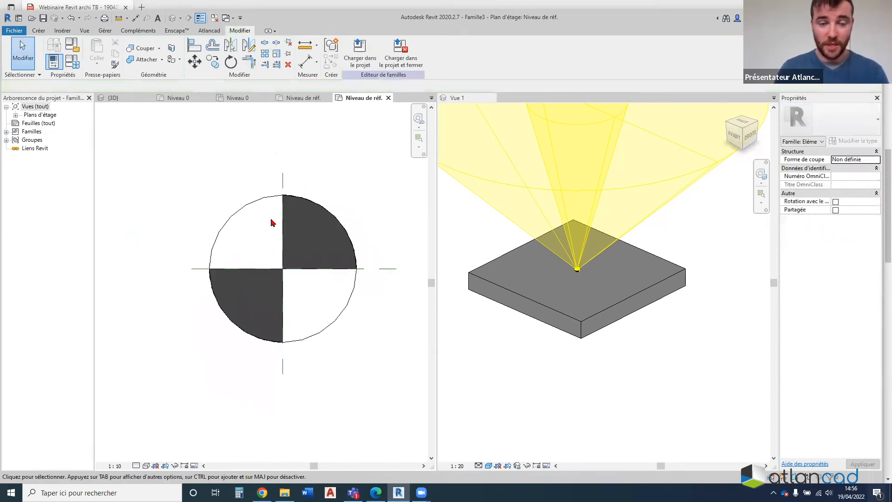
Add a diameter dimension to the circle
left_click(305, 62)
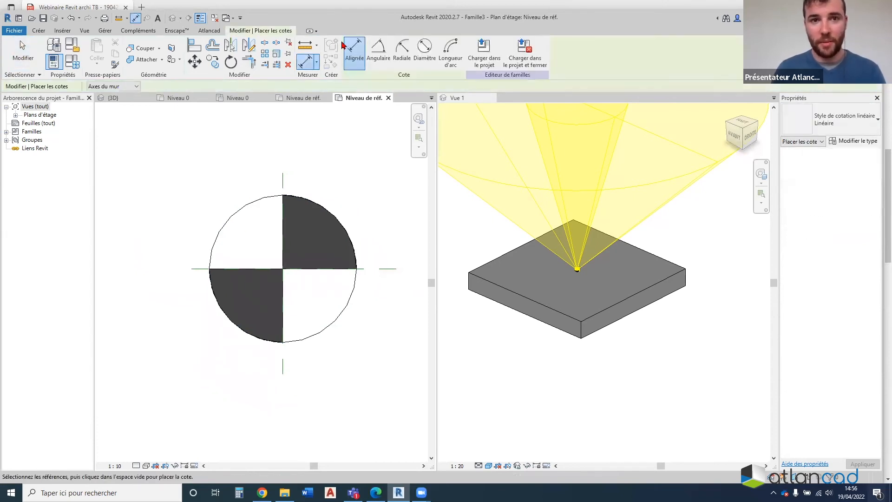
left_click(425, 49)
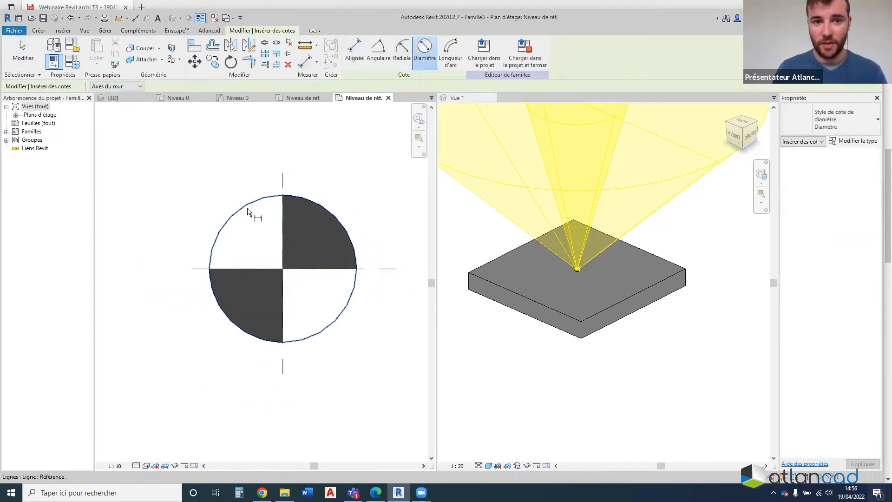
left_click(252, 233)
scroll(259, 238, "up", 1)
key("Escape")
Label the circle's diameter dimension with a new instance family parameter named Diam Sym
left_click(251, 232)
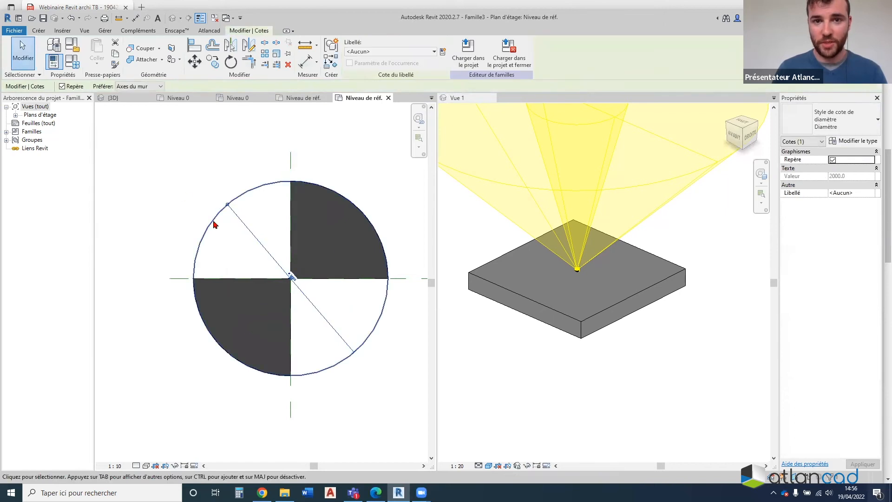
left_click(443, 52)
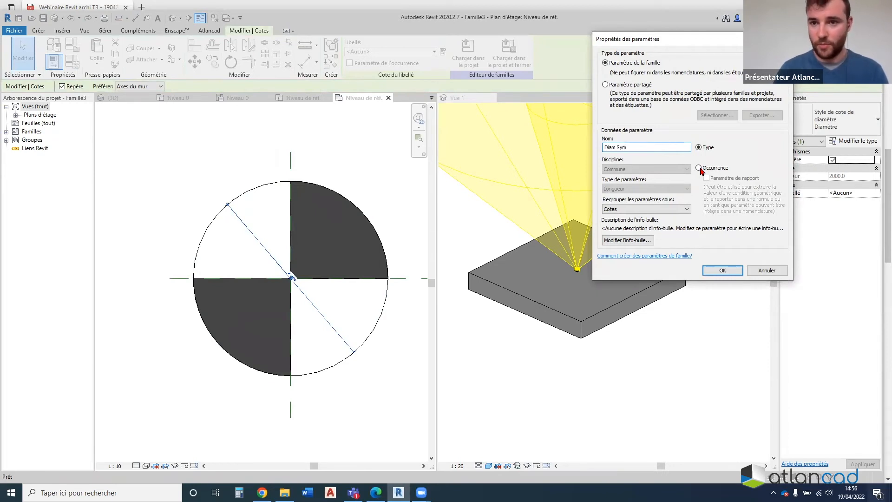
left_click(699, 169)
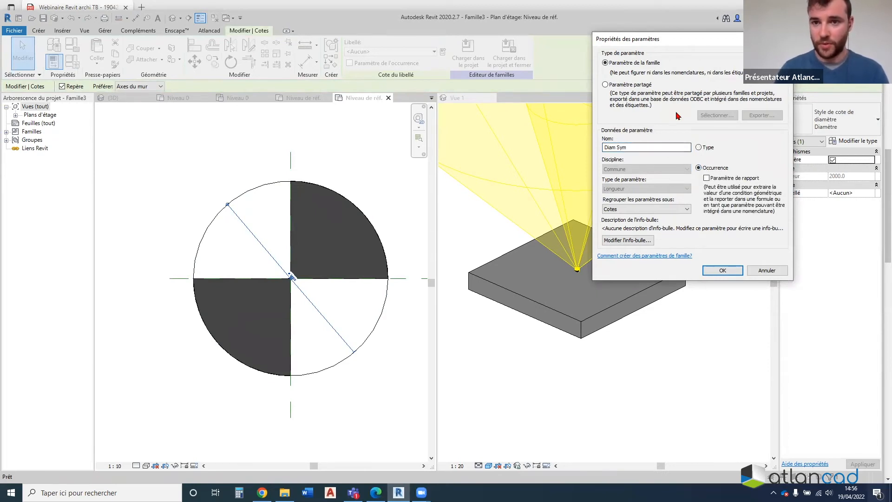
left_click(722, 271)
key("Escape")
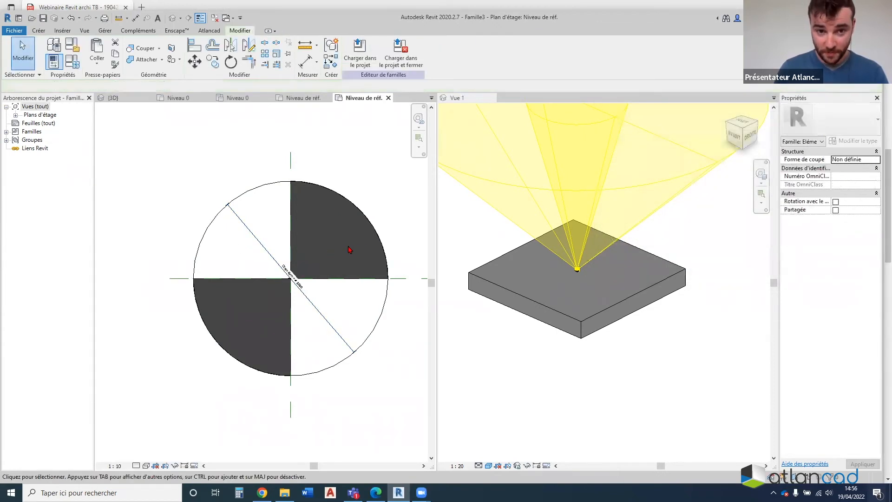
Delete all materials from the symbol family in the material browser
left_click(107, 31)
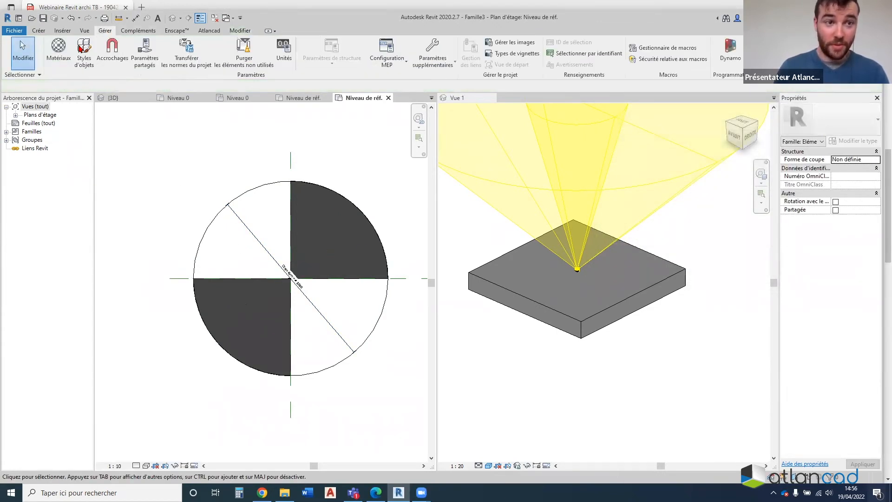
left_click(65, 55)
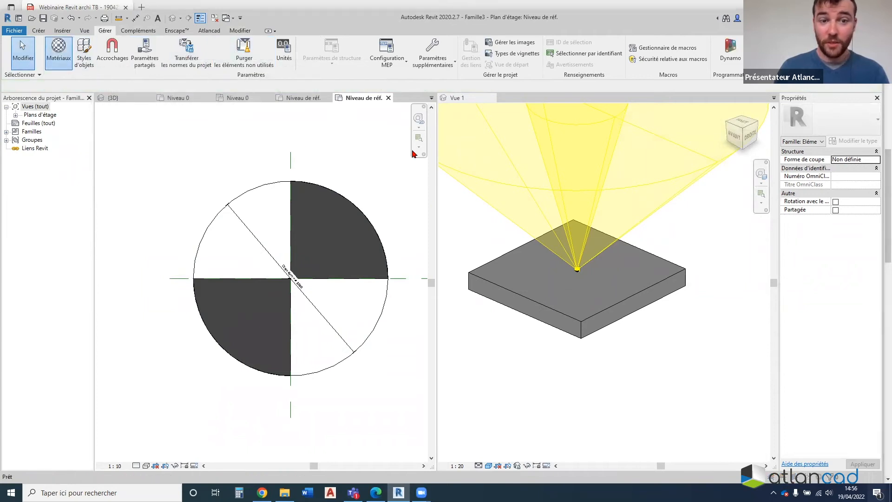
key("Delete")
key("Delete")
key("Delete")
key("Delete")
key("Delete")
key("Delete")
key("Delete")
key("Delete")
key("Delete")
key("Delete")
key("Delete")
key("Delete")
key("Delete")
key("Delete")
key("Delete")
key("Delete")
key("Delete")
key("Delete")
key("Delete")
key("Delete")
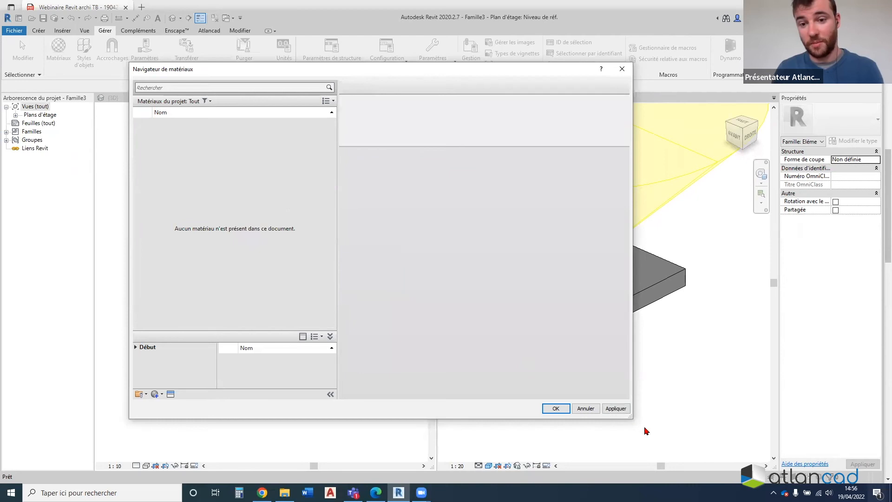
left_click(557, 409)
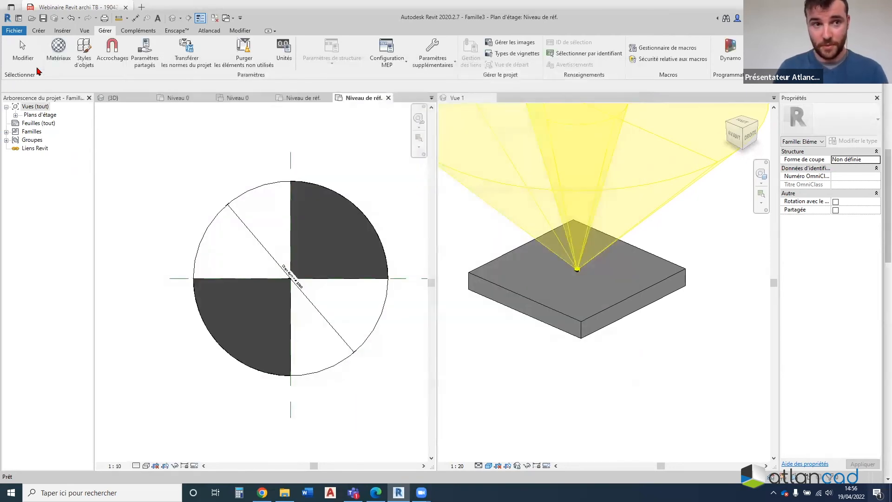
Run the purge of unused elements on the symbol family
left_click(244, 61)
key("Escape")
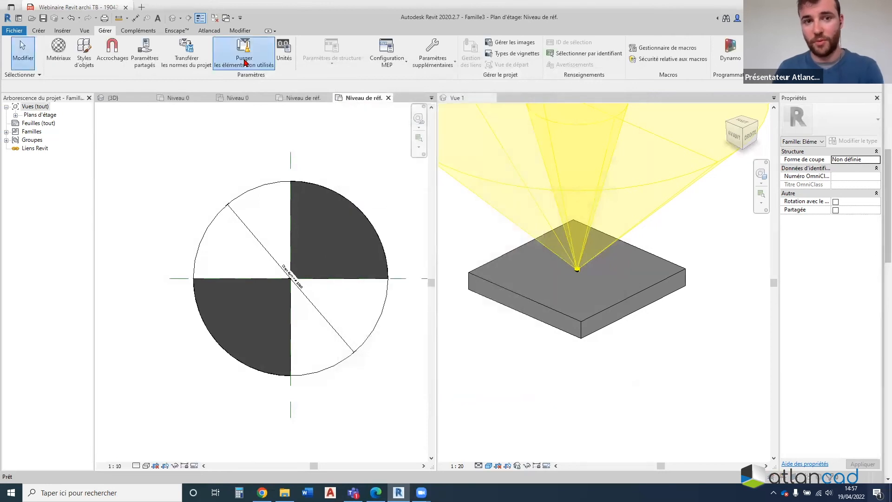
left_click(244, 61)
key("Escape")
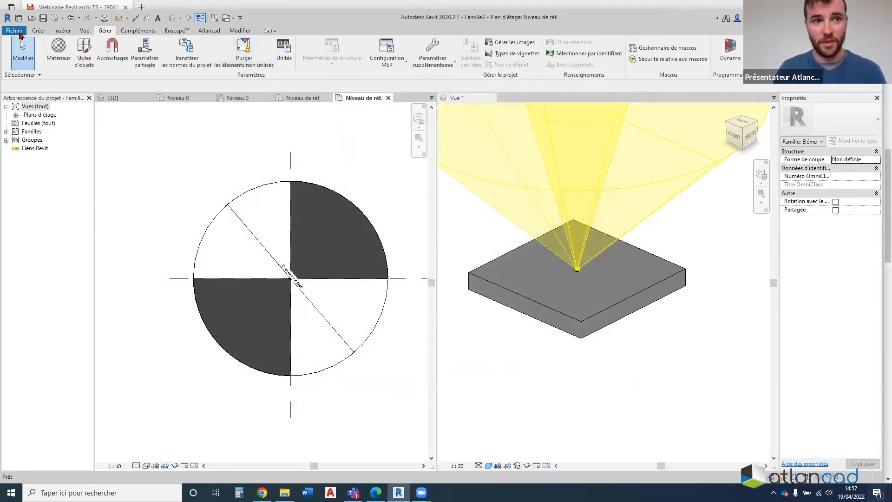
Save the detail item family on the desktop under the file name Symbole
left_click(19, 32)
mouse_move(37, 143)
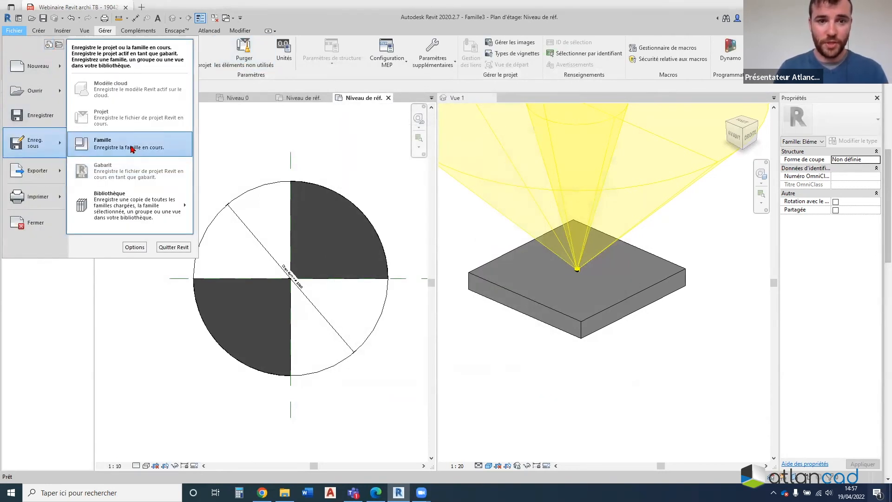
left_click(132, 149)
type("Symbole")
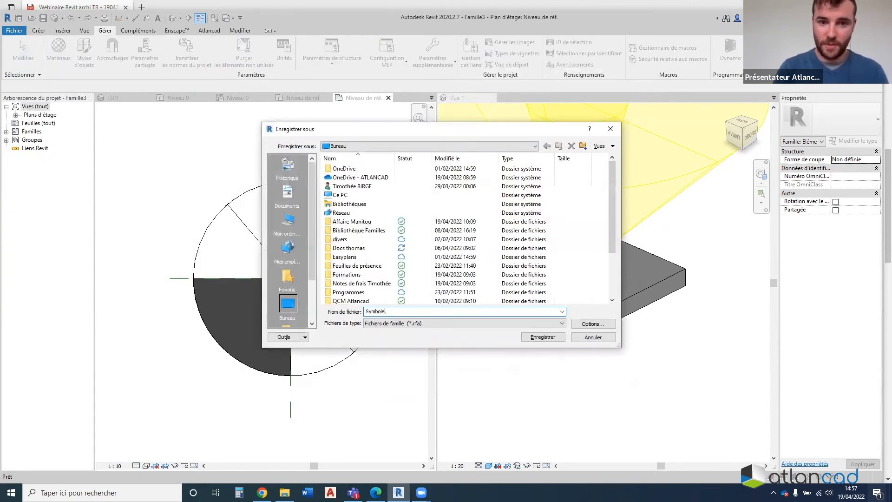
key("Return")
Load the symbol into Luminaire Spot (face).rfa and place it at the intersection of the two centre reference planes
left_click(790, 51)
left_click(381, 209)
left_click(385, 201)
left_click(416, 320)
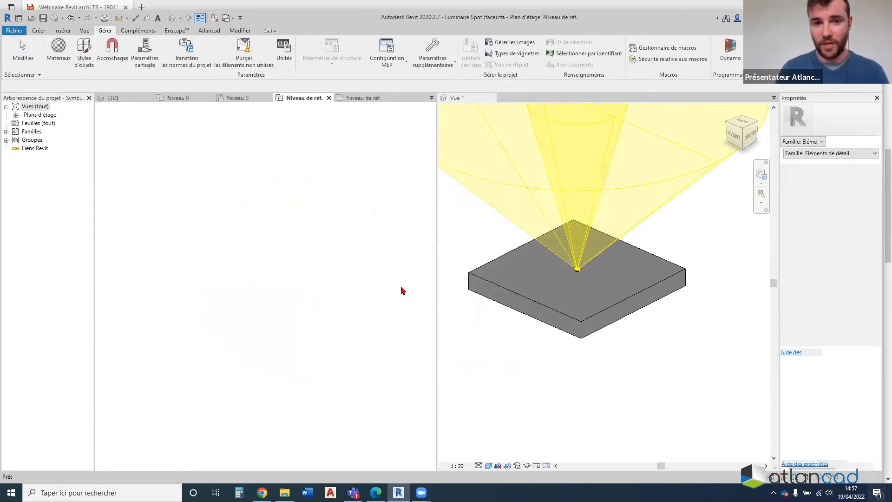
left_click(316, 280)
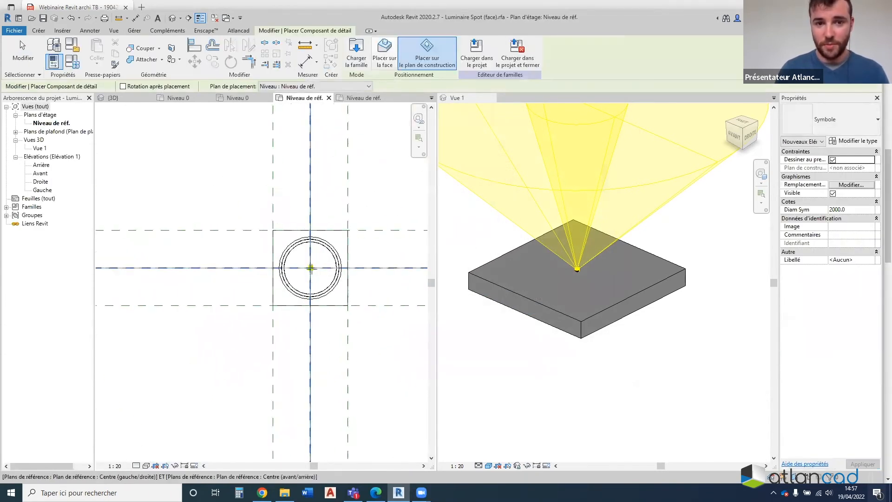
scroll(279, 270, "up", 3)
key("Escape")
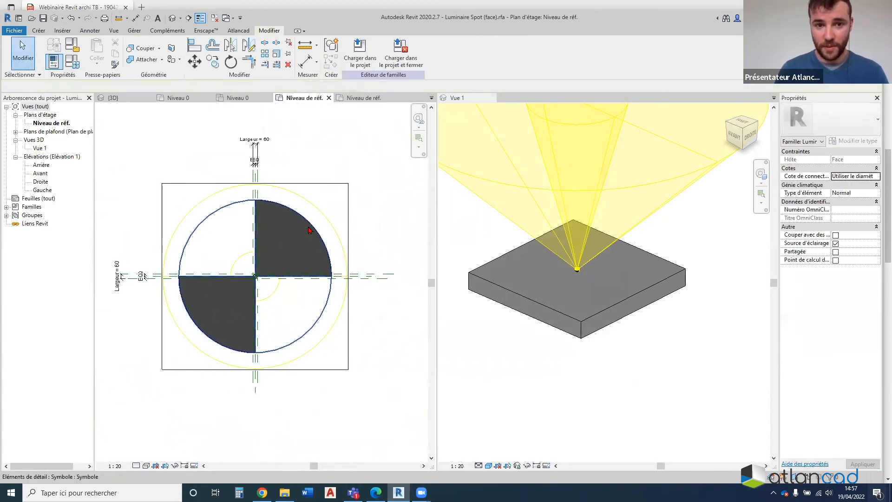
Examine the visibility settings and detail levels of the placed symbol
left_click(233, 210)
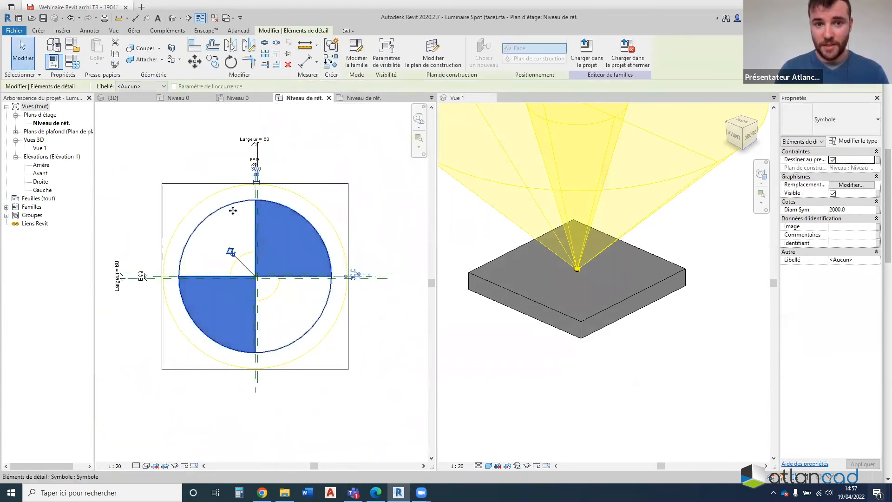
left_click(386, 58)
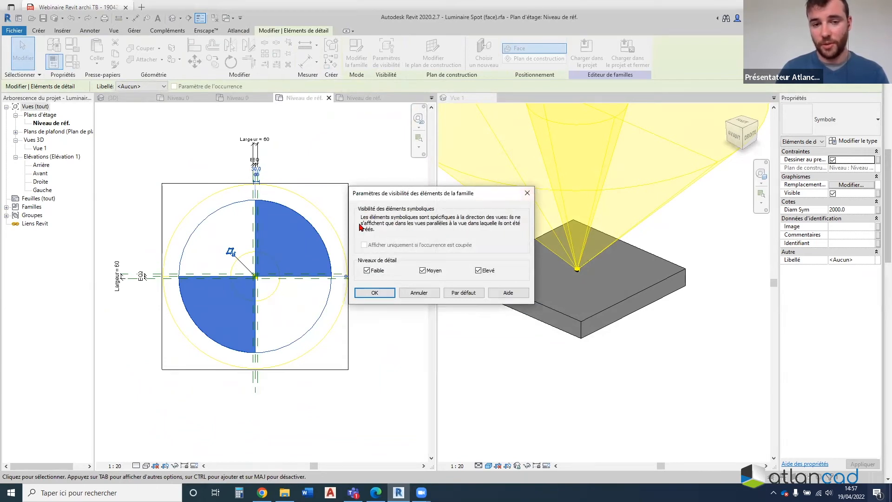
left_click(528, 193)
Associate the placed symbol's Diam Sym value with a new type family parameter named Diam symbole
scroll(552, 262, "up", 5)
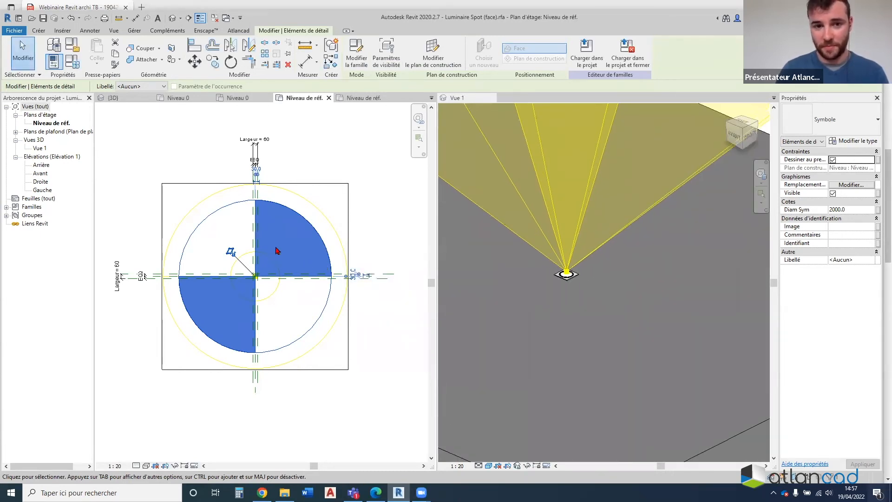
left_click(169, 184)
scroll(217, 233, "up", 2)
left_click(201, 209)
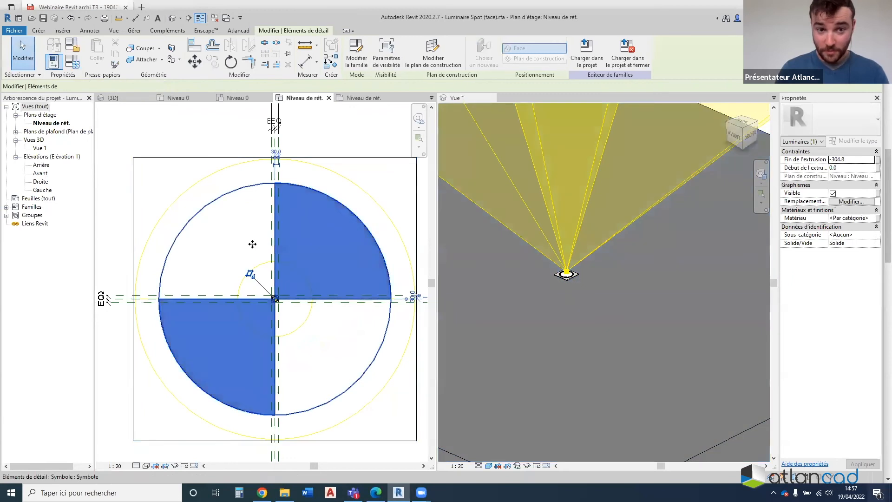
scroll(252, 244, "down", 1)
left_click(299, 274)
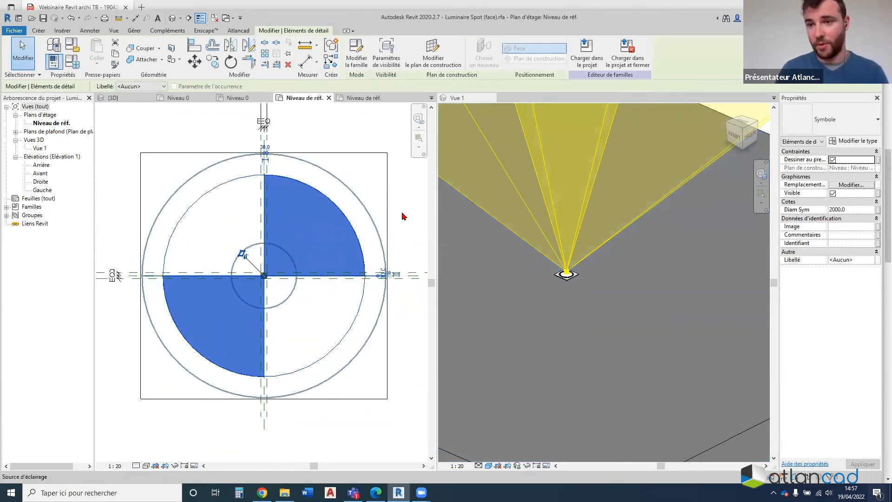
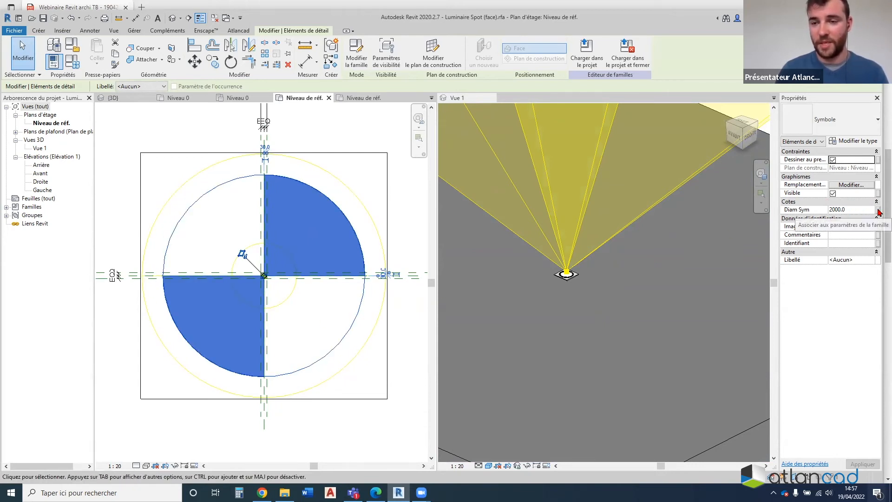
left_click(880, 212)
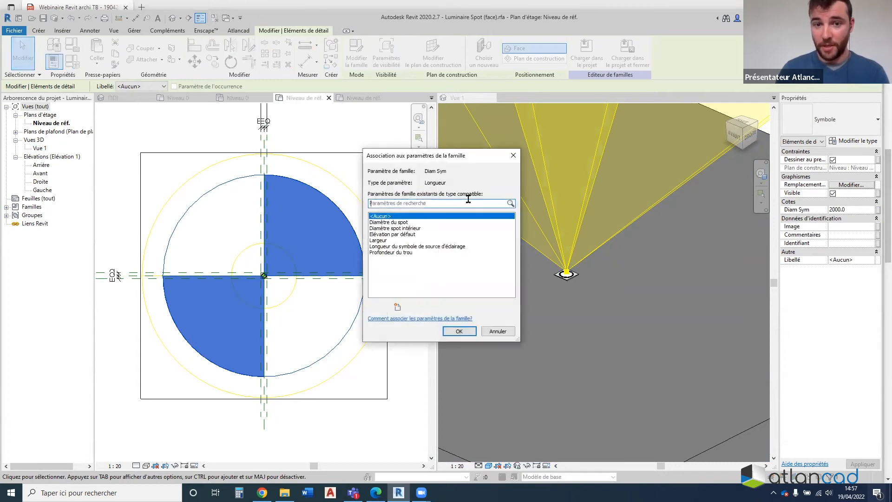
left_click(396, 306)
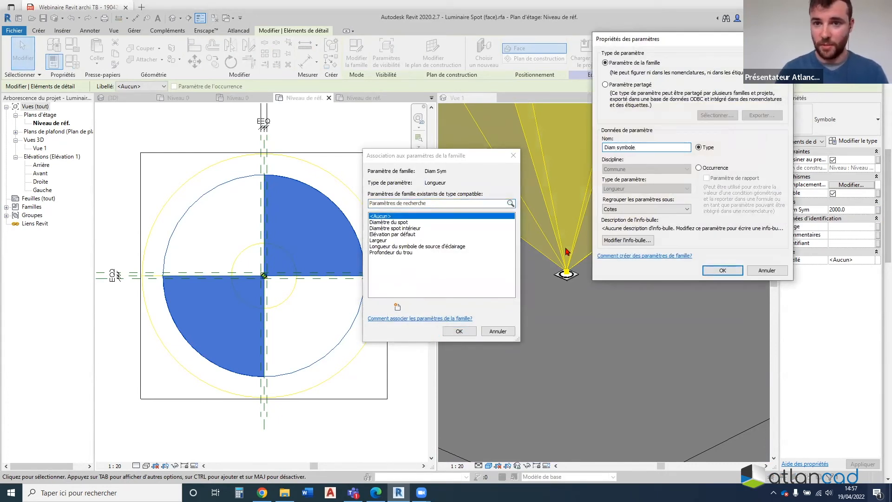
left_click(722, 270)
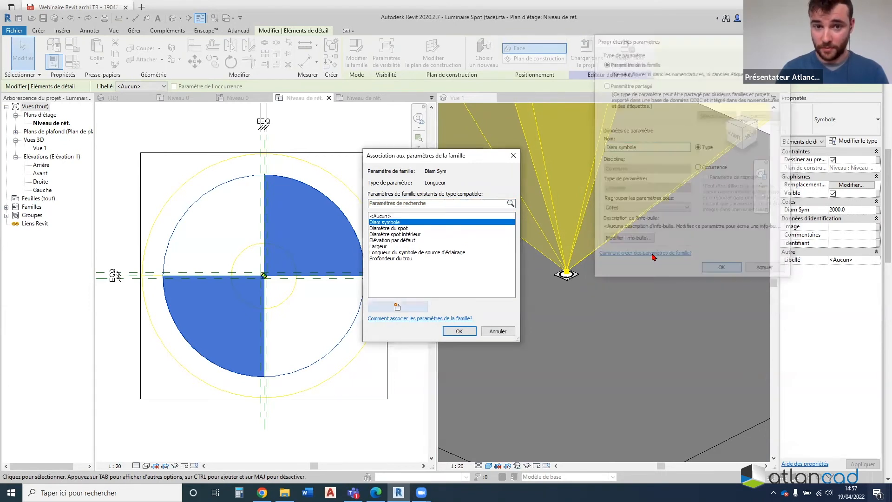
left_click(459, 331)
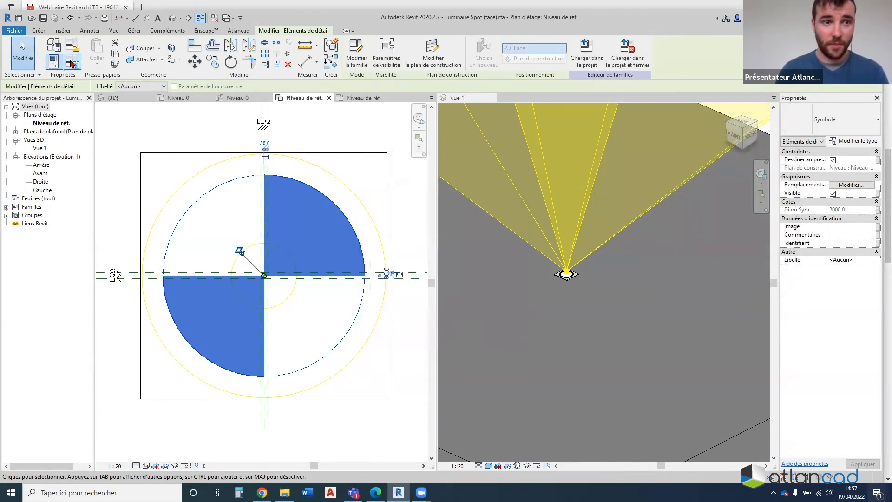
Move the Diam symbole parameter down in the family types list so it sits below Matériau lumière
left_click(72, 62)
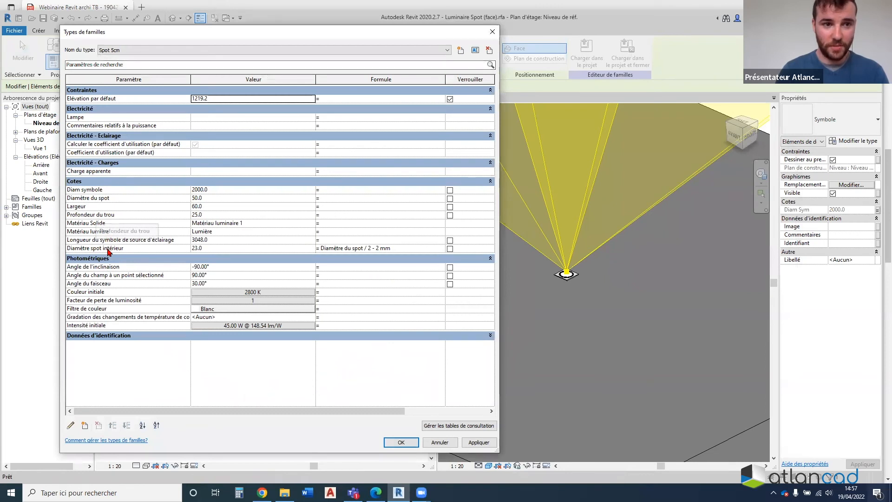
left_click(118, 247)
left_click(103, 190)
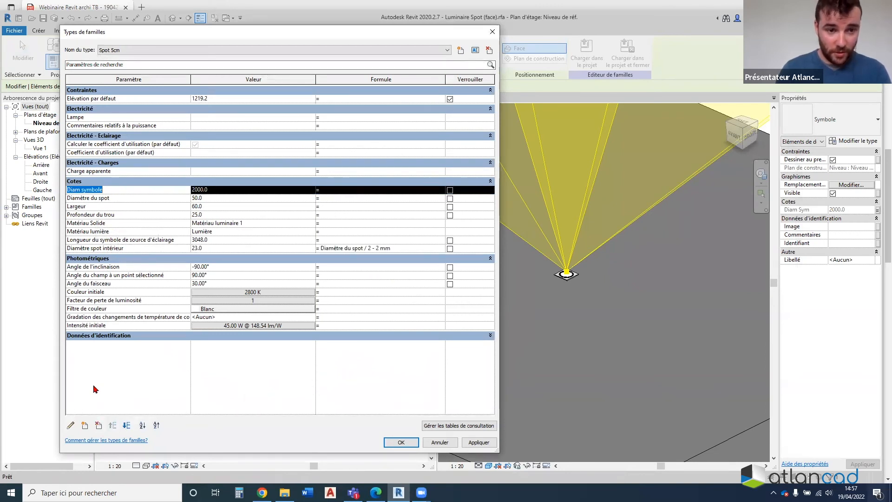
left_click(126, 425)
left_click(127, 426)
left_click(126, 425)
left_click(127, 425)
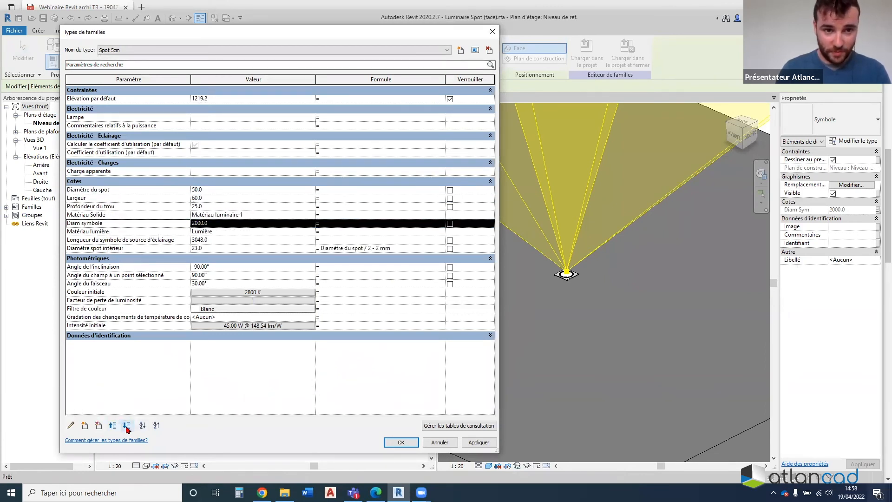
left_click(127, 425)
Set Diam symbole to a smaller value for the Spot 5cm type and apply it
left_click(222, 231)
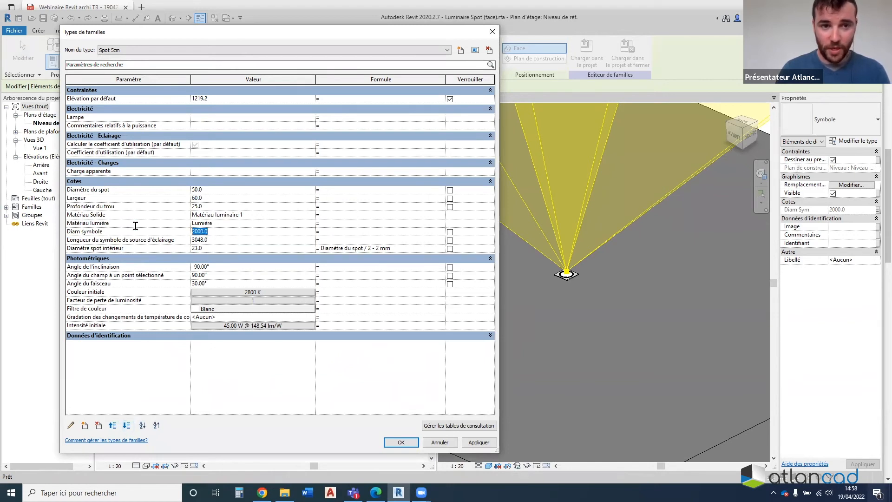
left_click(471, 443)
left_click(401, 442)
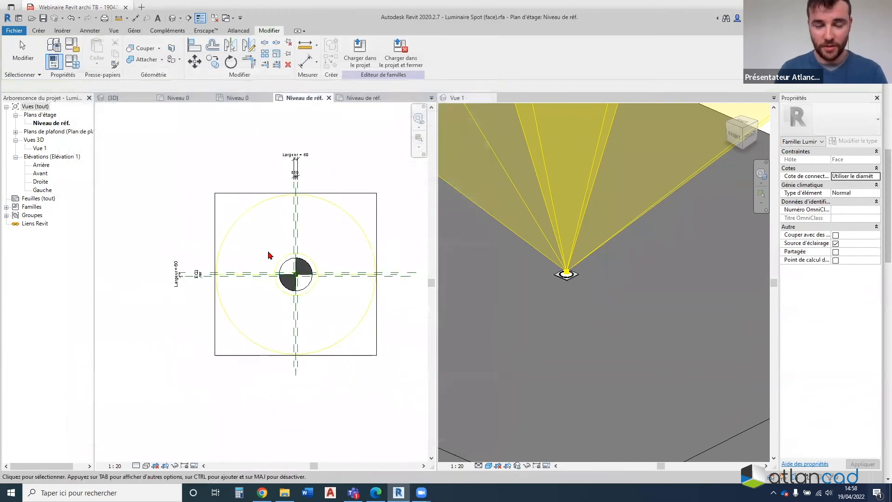
Load the spotlight family into Projet pour Webinaire.rvt, replacing the existing version and its parameter values
scroll(271, 255, "up", 3)
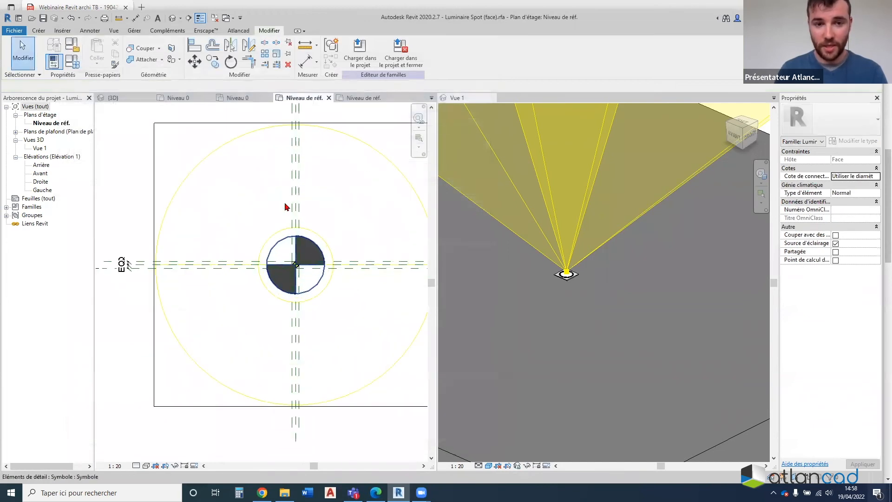
left_click(360, 56)
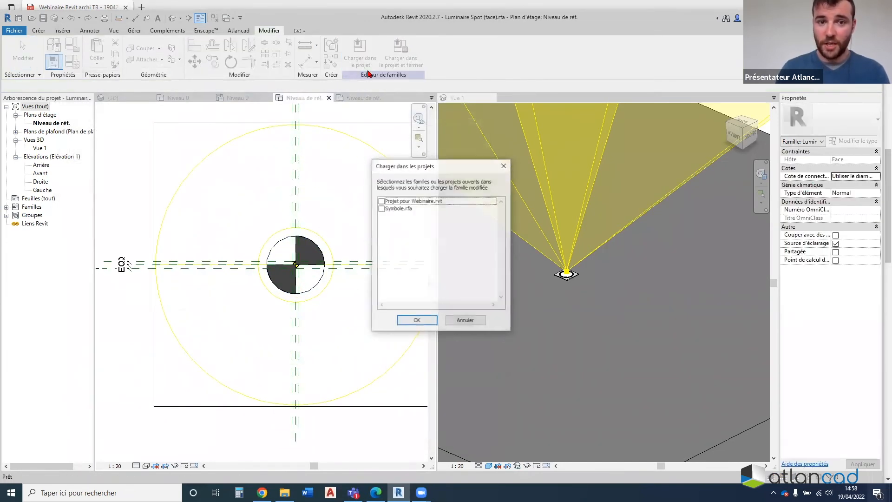
left_click(504, 167)
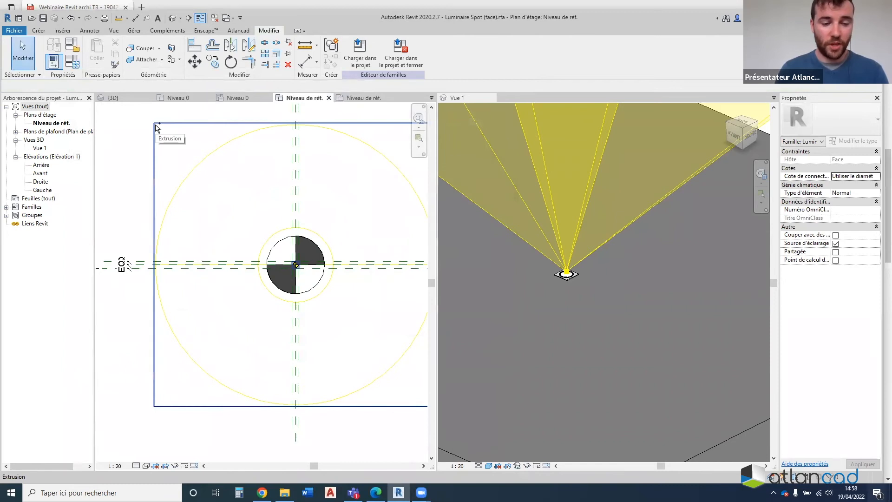
left_click(360, 55)
left_click(381, 201)
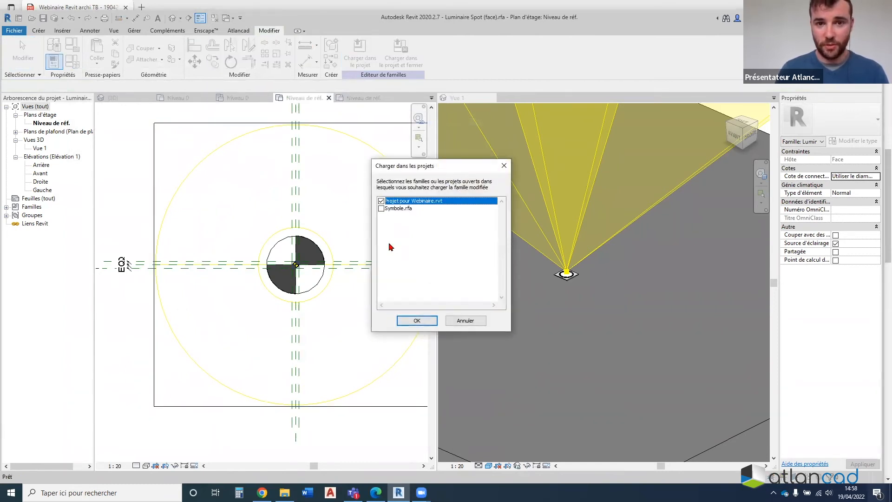
left_click(403, 320)
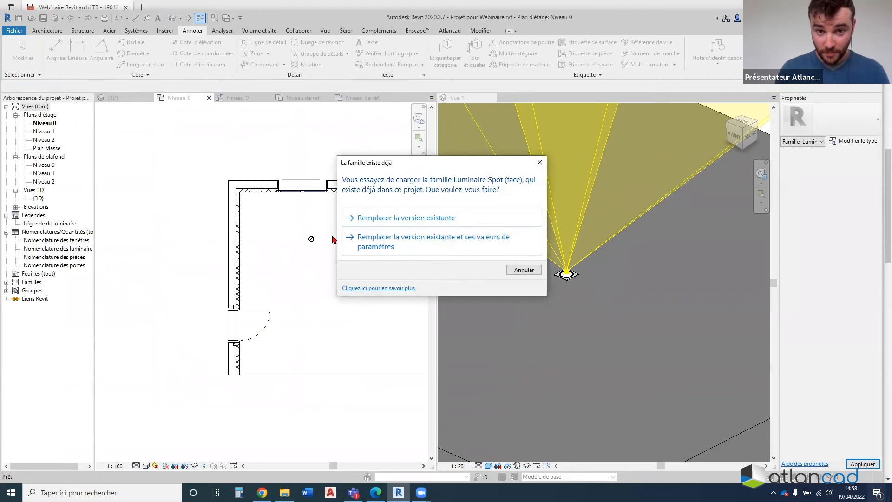
left_click(440, 235)
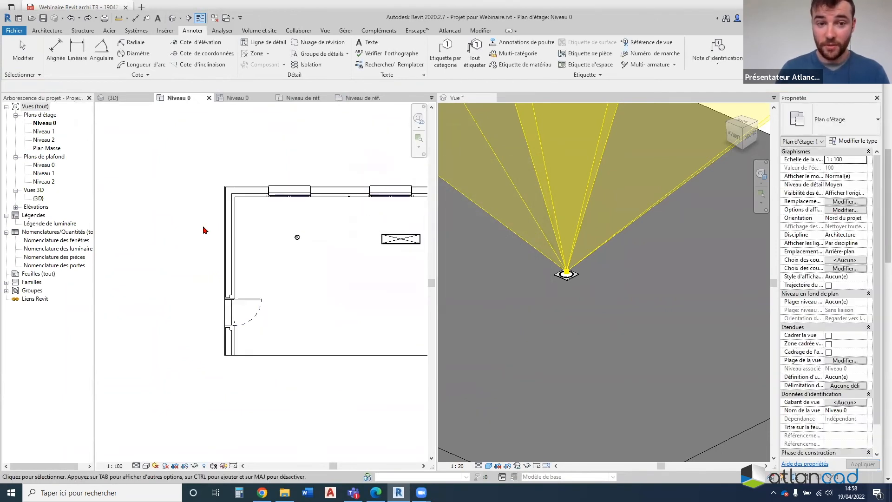
Examine how the reloaded spotlights appear in the Niveau 0 floor plan and the 3D view
scroll(204, 229, "down", 3)
left_click(251, 99)
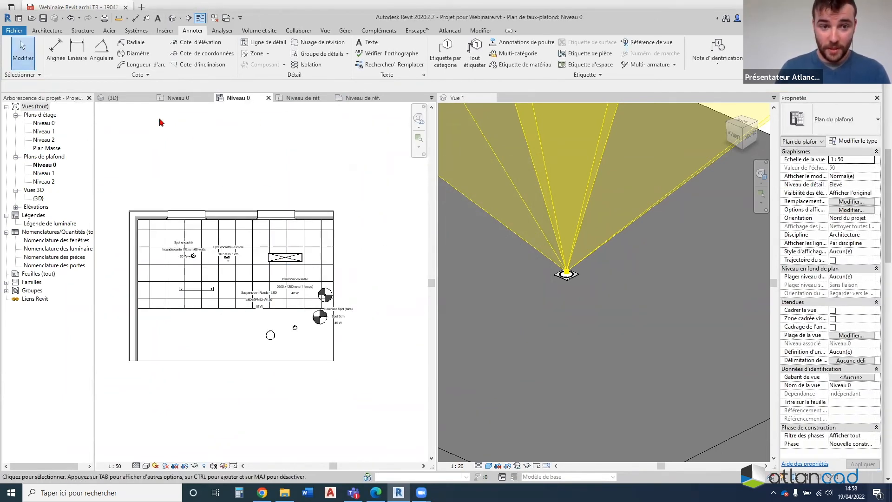
left_click(172, 98)
scroll(233, 237, "up", 3)
scroll(232, 237, "down", 2)
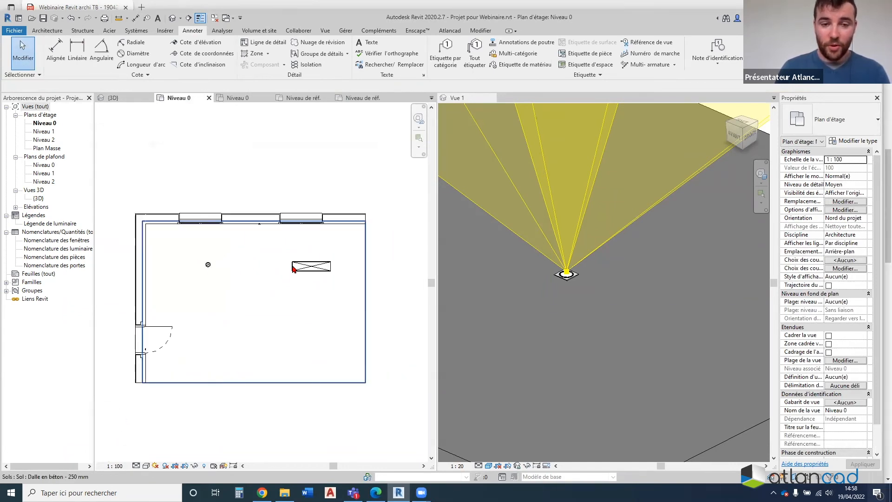
scroll(251, 208, "up", 1)
scroll(251, 207, "down", 3)
scroll(594, 305, "down", 3)
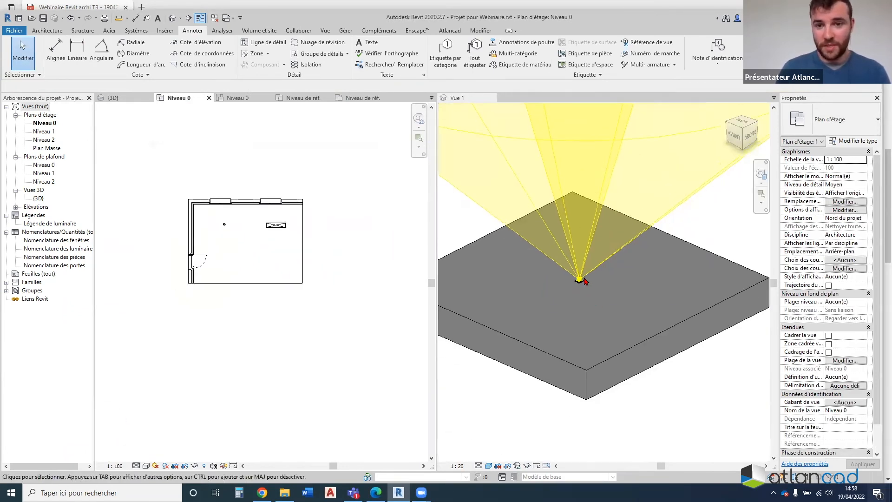
left_click(113, 98)
scroll(316, 286, "up", 5)
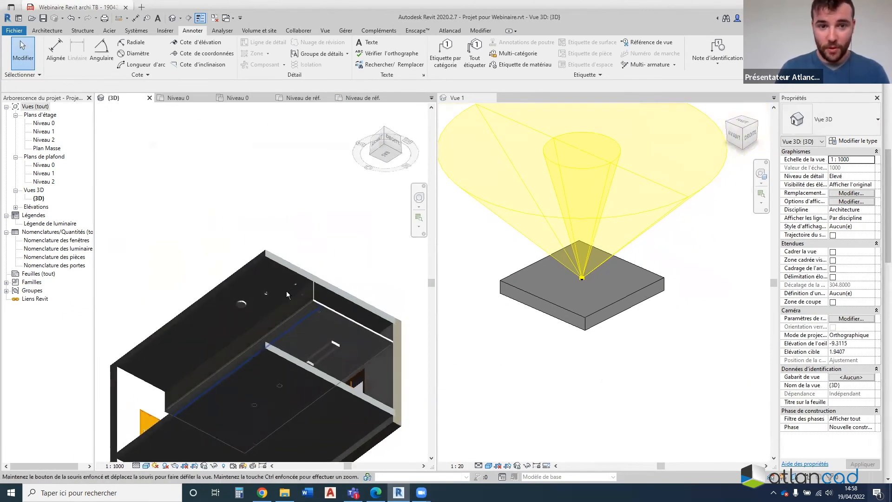
scroll(324, 284, "up", 4)
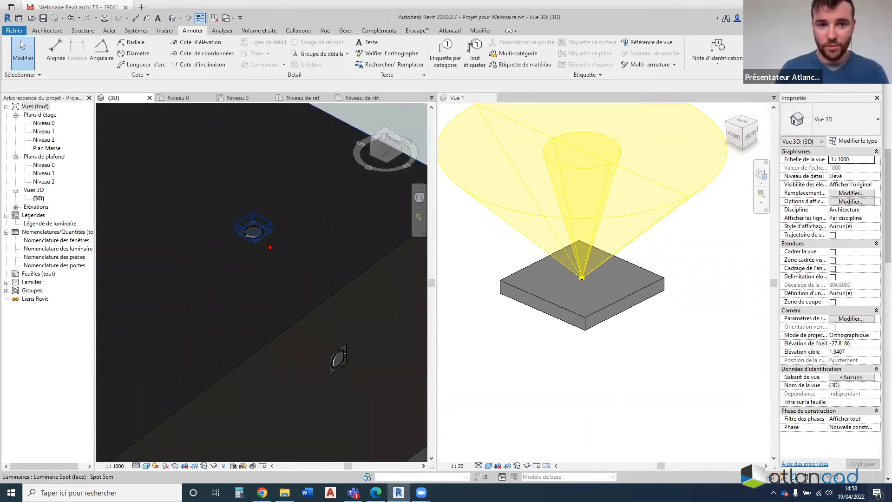
scroll(270, 246, "down", 3)
Examine the two spotlight symbols and their size in the Niveau 0 ceiling plan
left_click(238, 97)
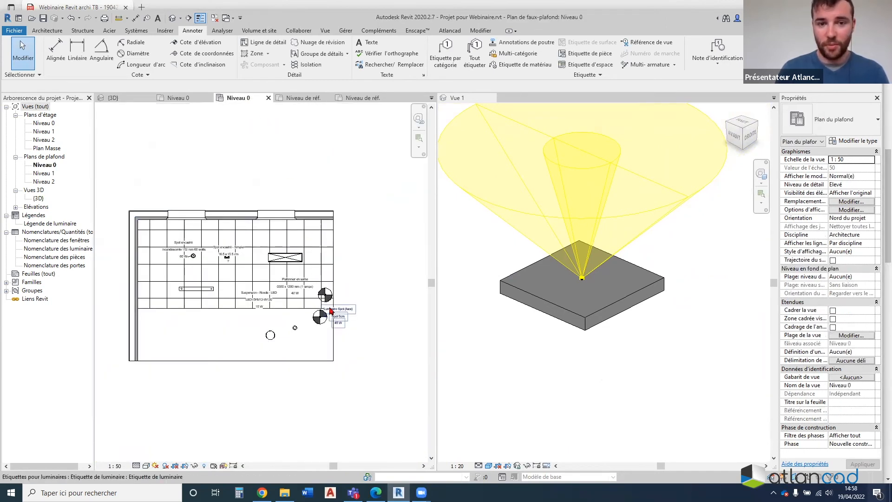
scroll(259, 231, "up", 5)
scroll(281, 285, "down", 4)
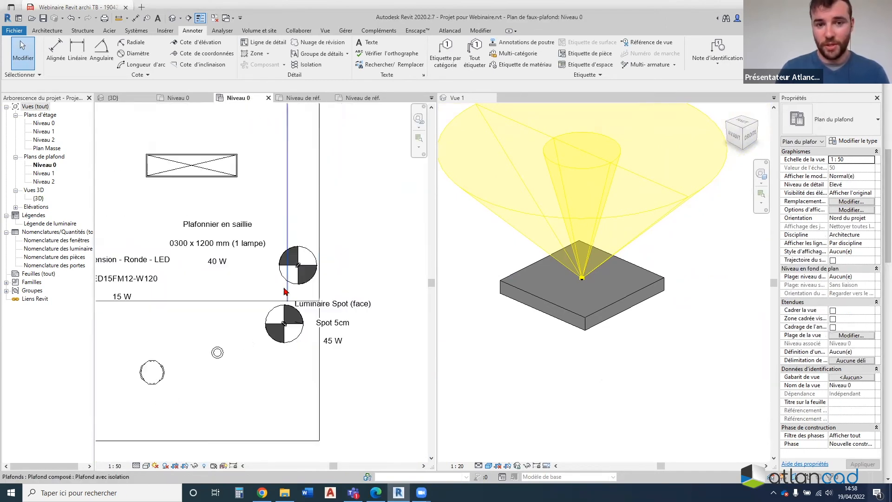
left_click(279, 320)
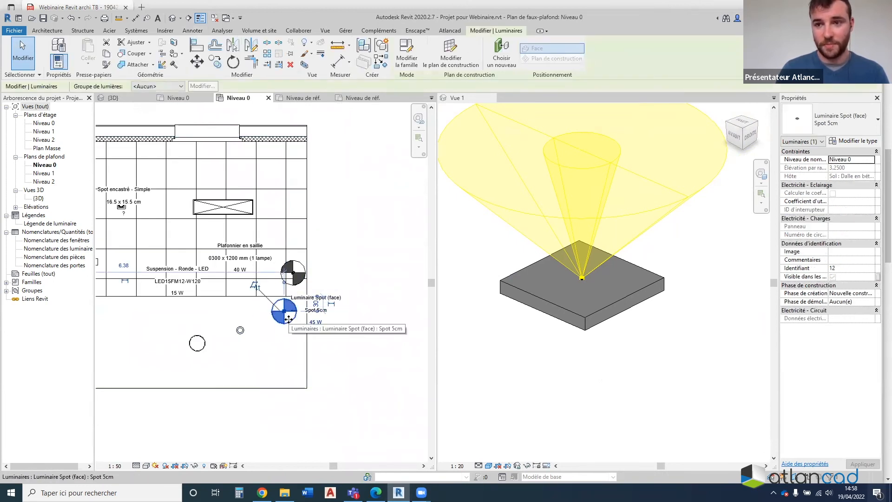
scroll(287, 319, "up", 3)
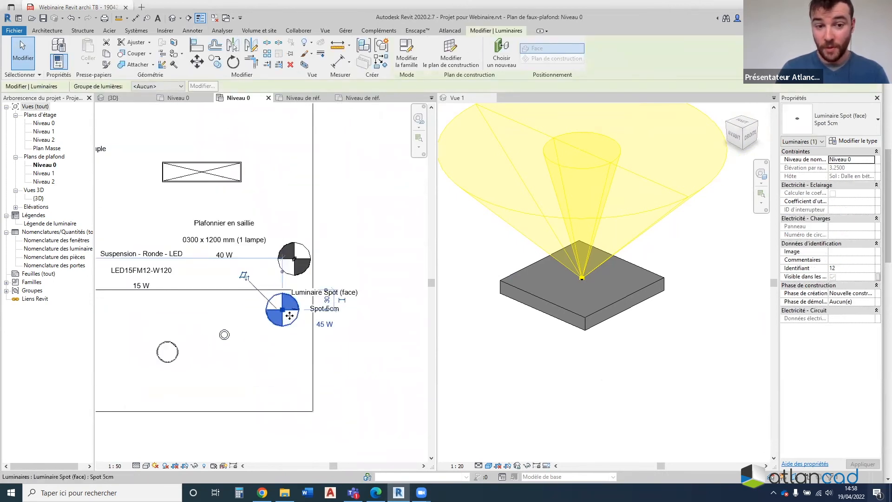
scroll(291, 243, "up", 2)
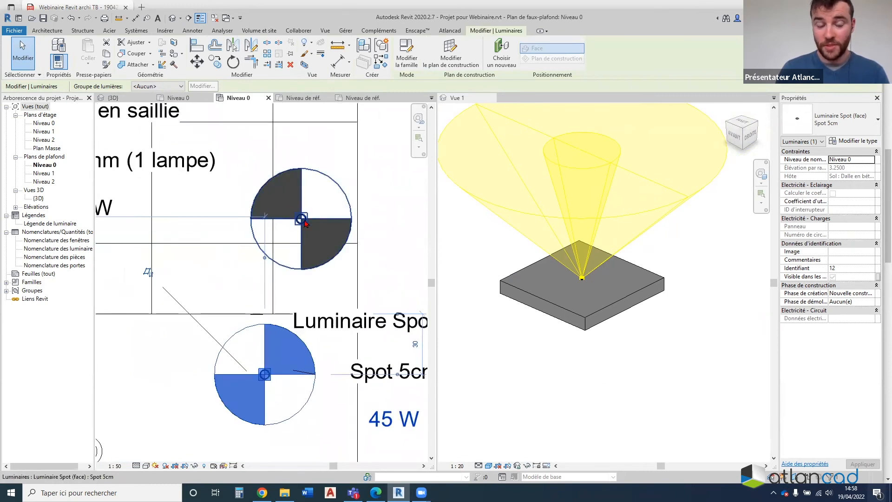
scroll(299, 223, "down", 5)
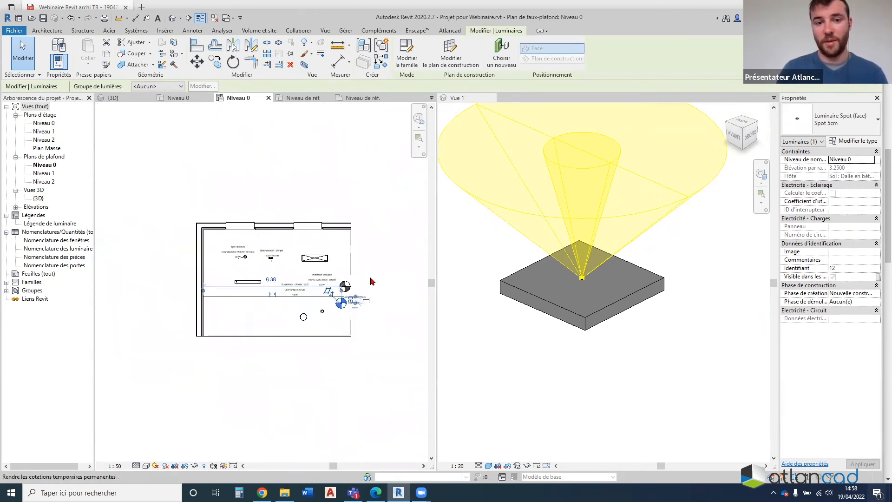
scroll(296, 282, "up", 1)
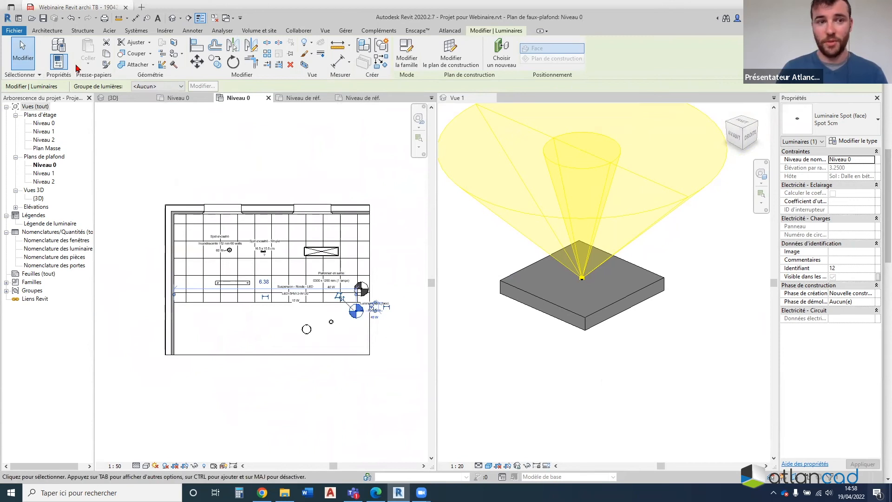
Set Diam symbole to 0.2 in the Spot 5cm type properties and check both spotlight symbols in the ceiling plan
key("Escape")
left_click(373, 305)
key("Escape")
left_click(372, 305)
key("Escape")
left_click(356, 310)
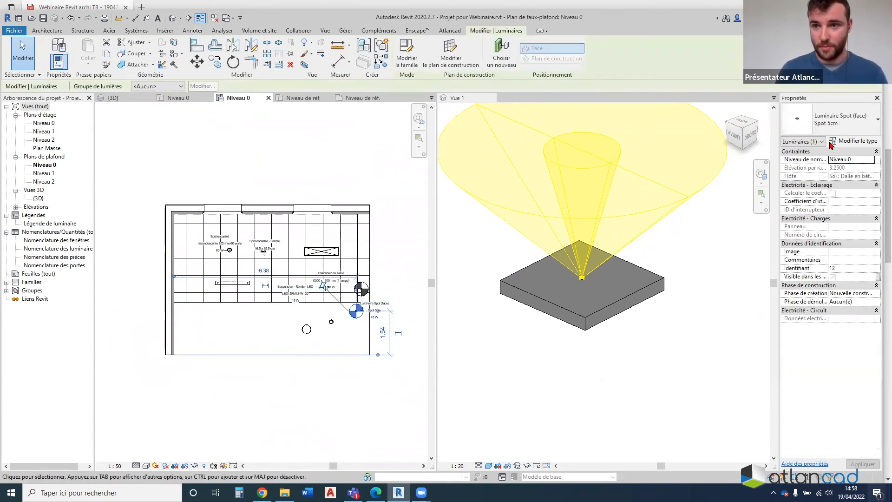
left_click(868, 144)
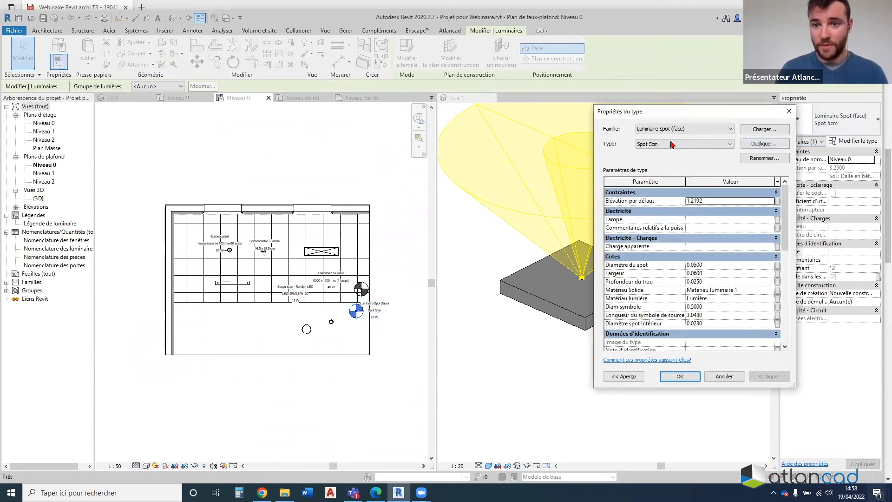
scroll(690, 213, "down", 1)
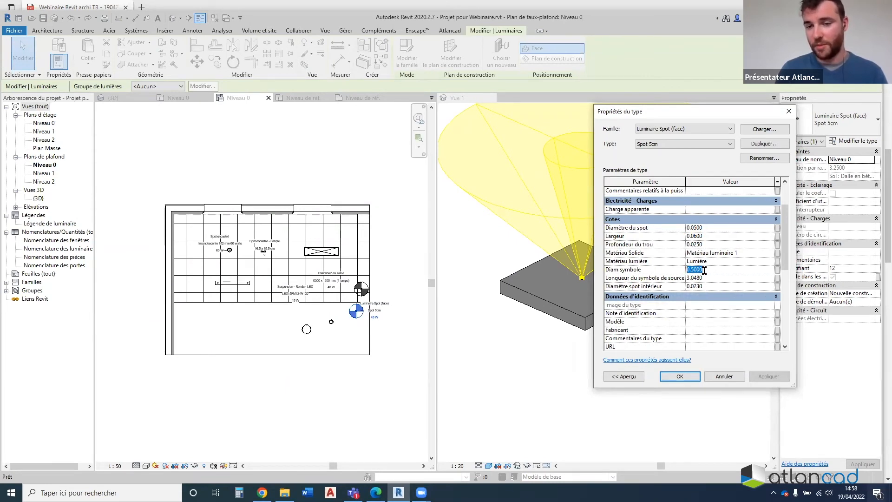
type("0.2")
left_click(768, 377)
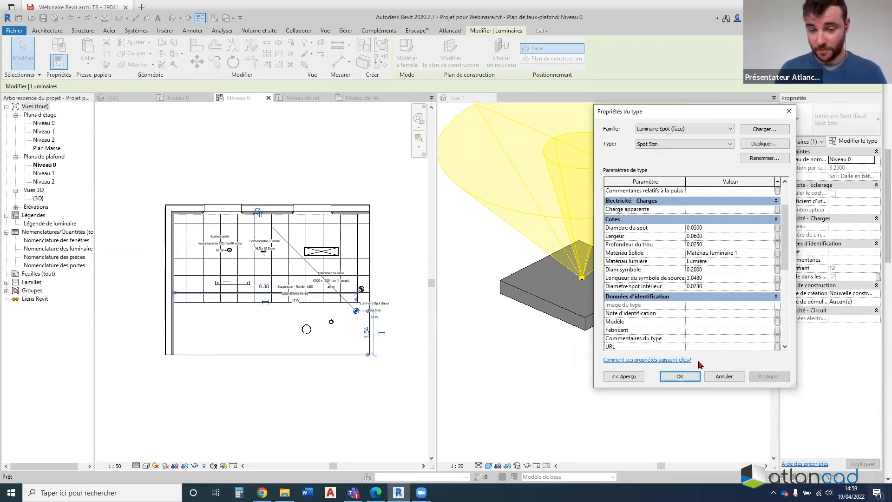
left_click(679, 377)
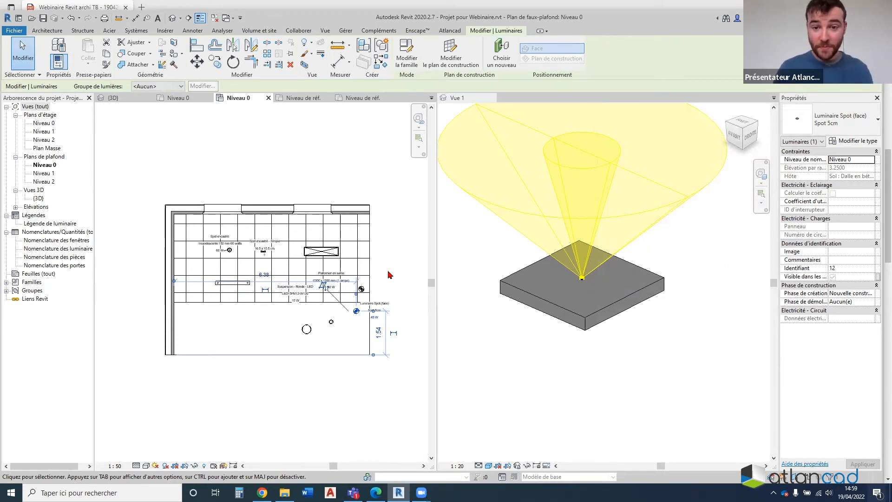
scroll(352, 308, "up", 5)
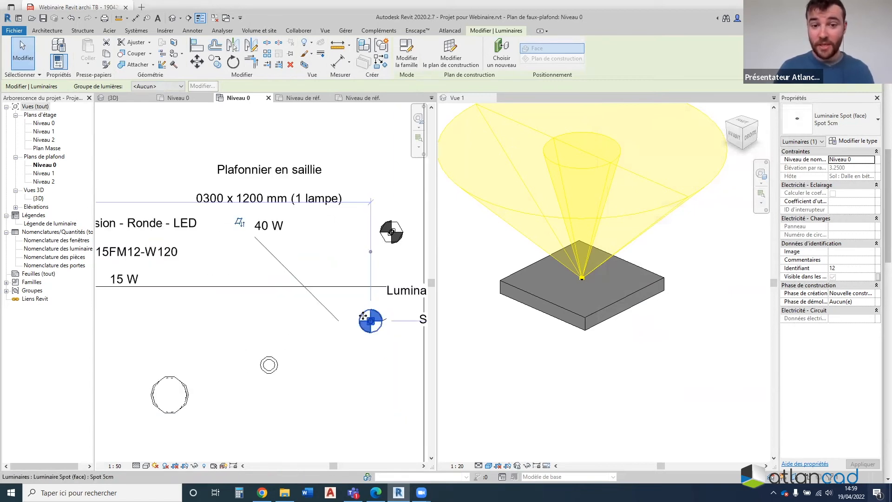
left_click(398, 231)
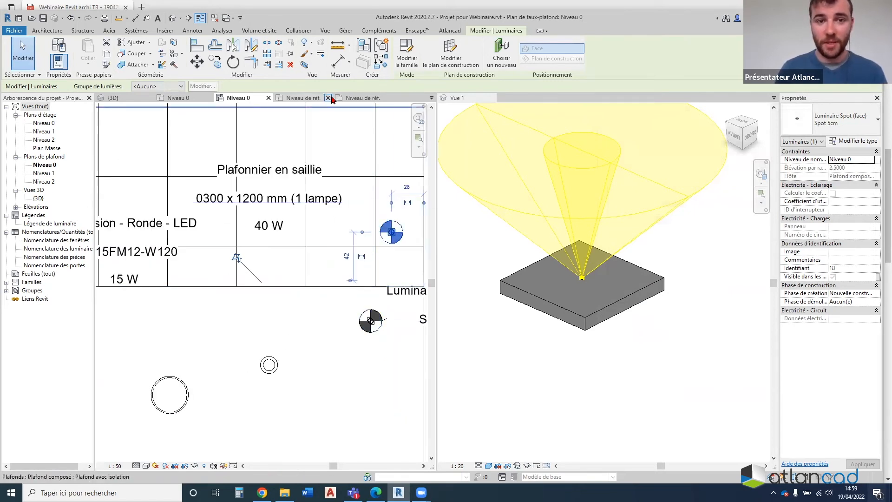
In the spotlight family, associate the nested symbol's Visible property with a new type parameter named Symbole
left_click(356, 96)
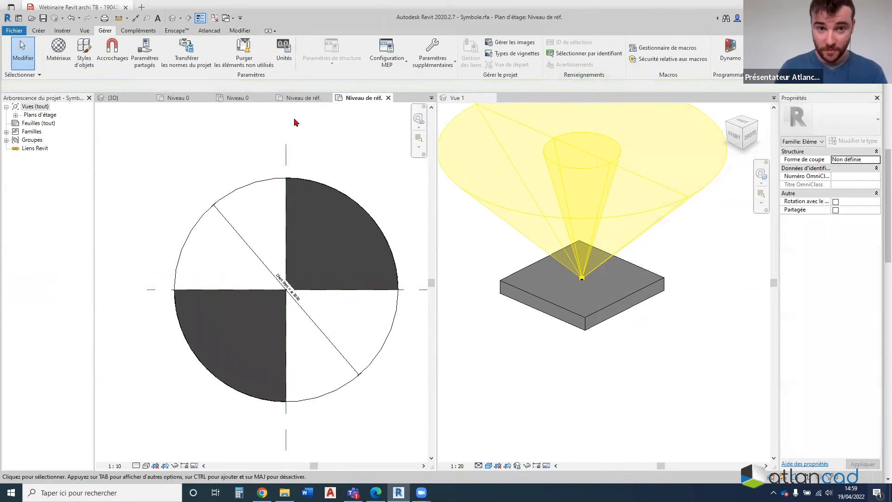
left_click(307, 98)
scroll(260, 244, "up", 3)
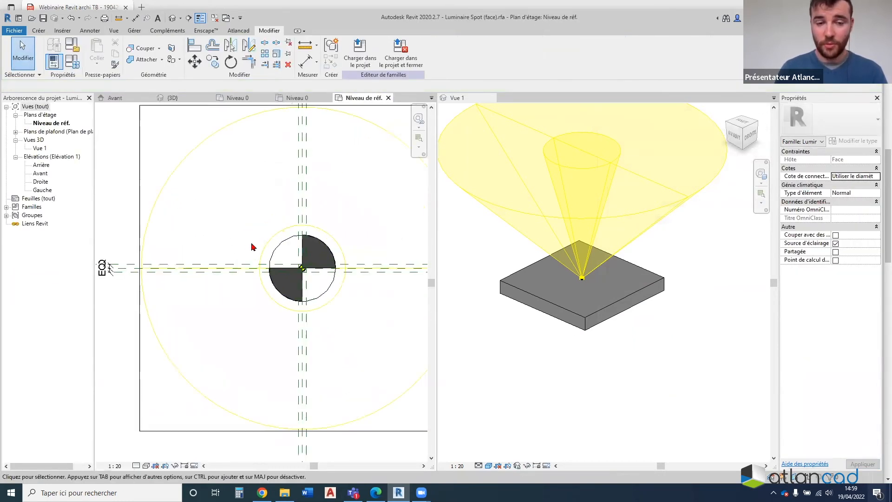
left_click(298, 249)
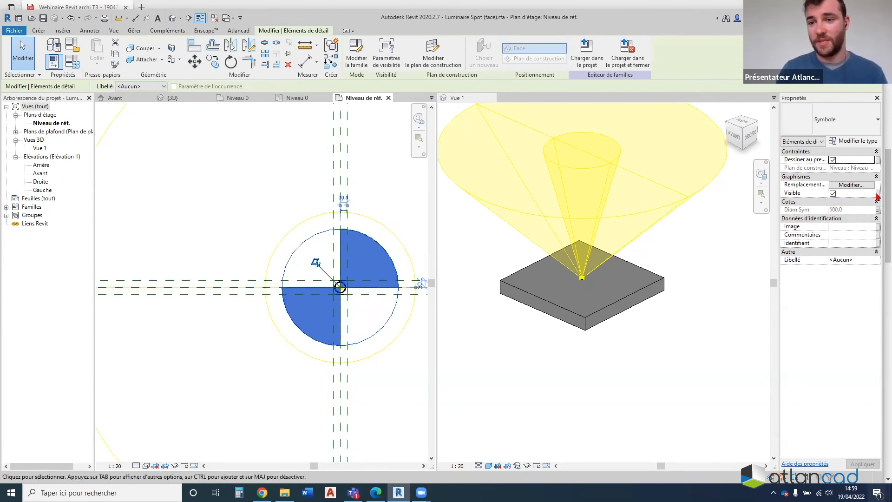
left_click(877, 193)
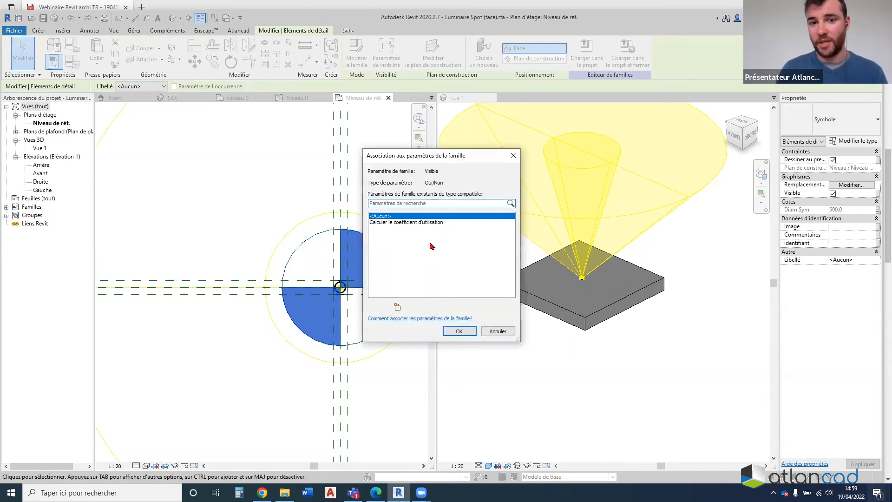
left_click(397, 307)
type("Symbole")
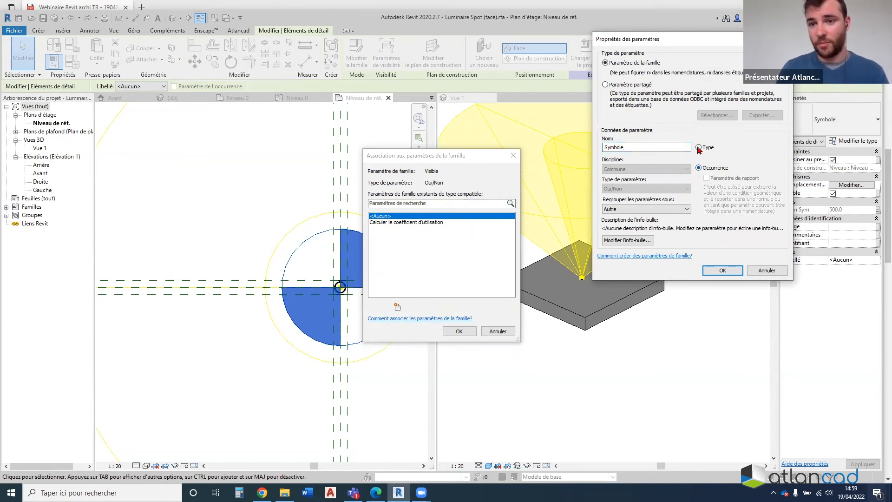
left_click(699, 147)
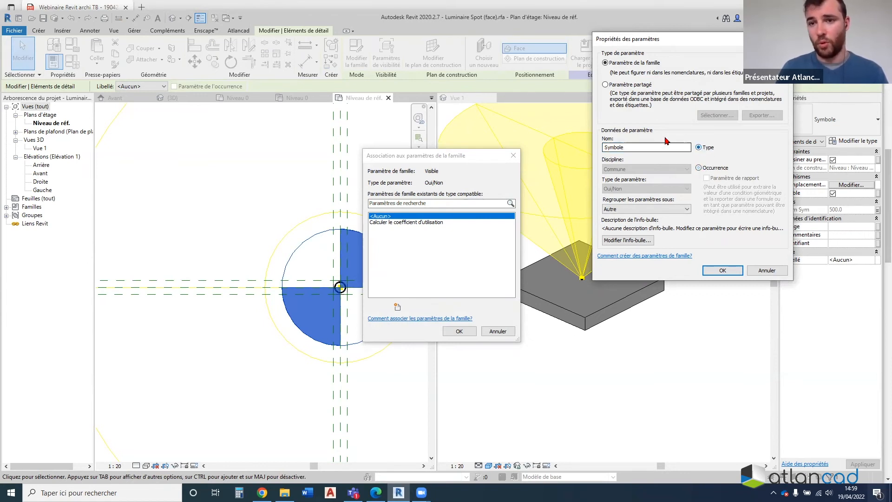
left_click(723, 270)
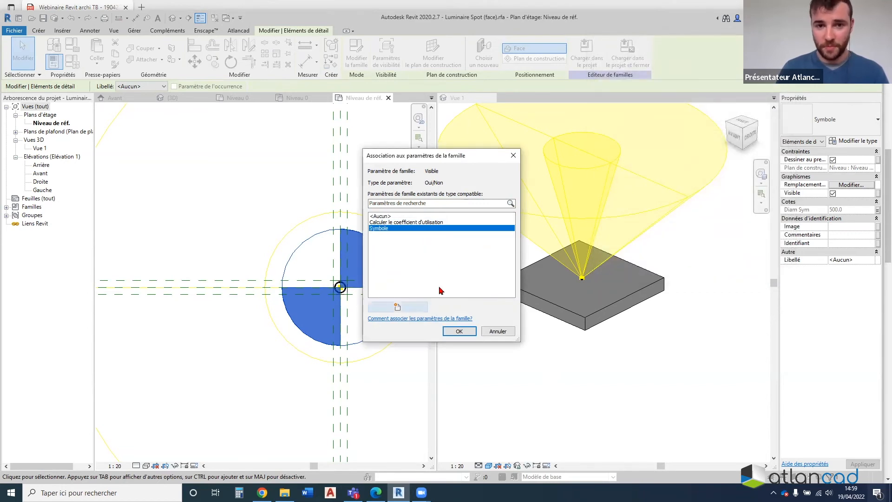
left_click(460, 331)
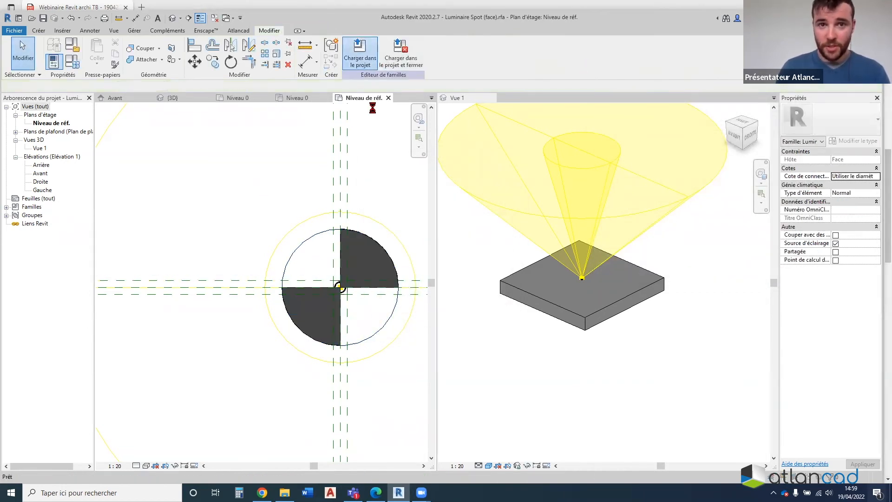
Reload the spotlight family into the project, replacing its existing version and parameter values, and select the lower spotlight in the Niveau 0 ceiling plan
left_click(408, 271)
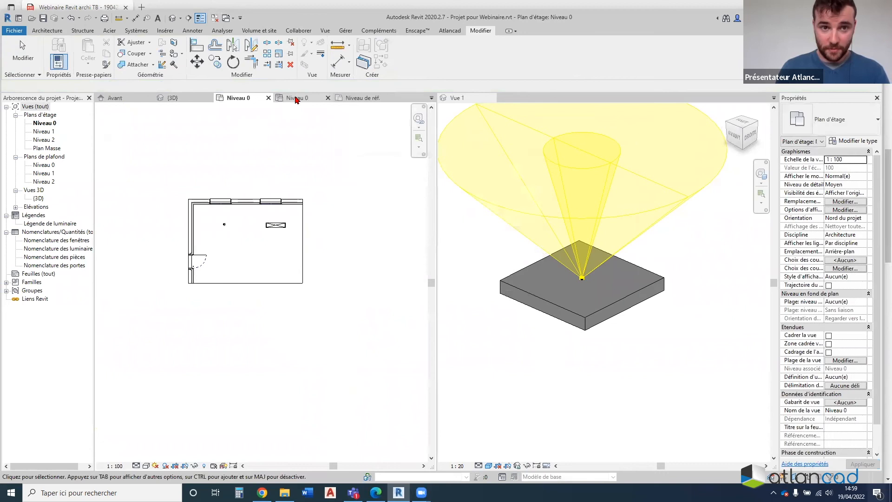
left_click(296, 98)
scroll(302, 317, "up", 1)
left_click(358, 304)
scroll(357, 306, "down", 2)
middle_click_drag(332, 312, 206, 329)
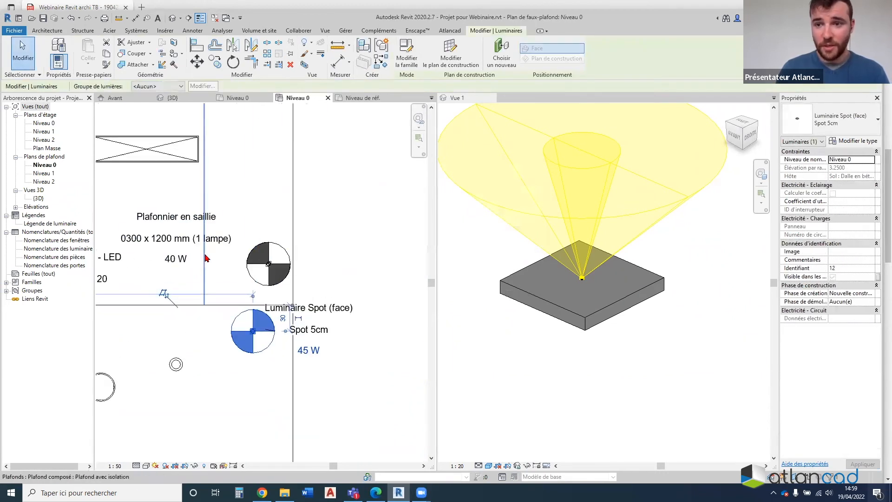
Test the Symbole parameter in the Spot 5cm type properties by switching it off, applying, and switching it back on
left_click(844, 144)
scroll(717, 295, "down", 5)
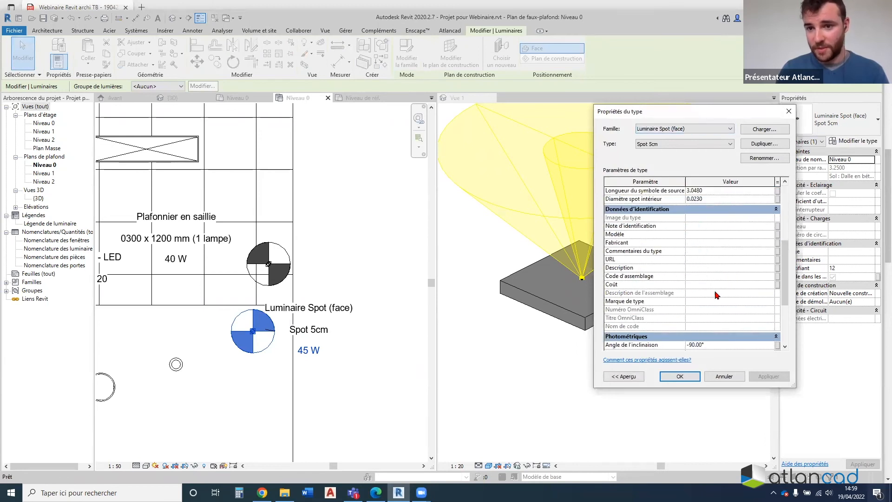
scroll(717, 295, "down", 4)
left_click(690, 337)
left_click(785, 375)
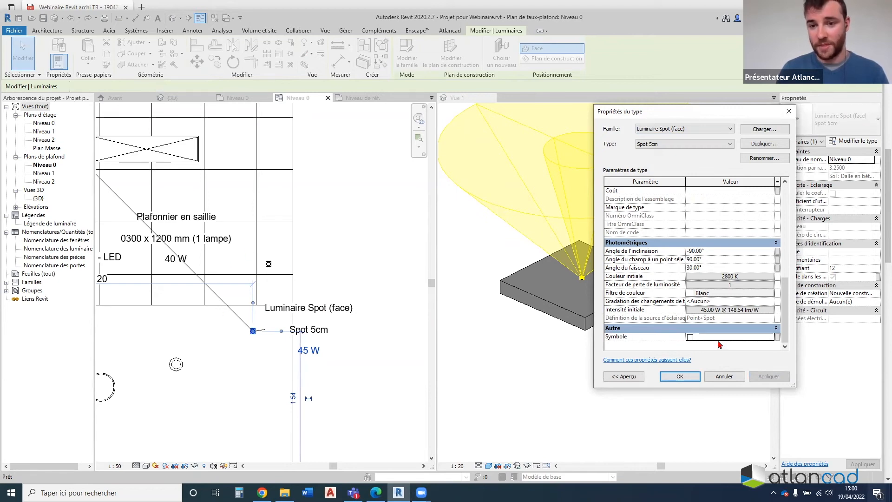
left_click(759, 371)
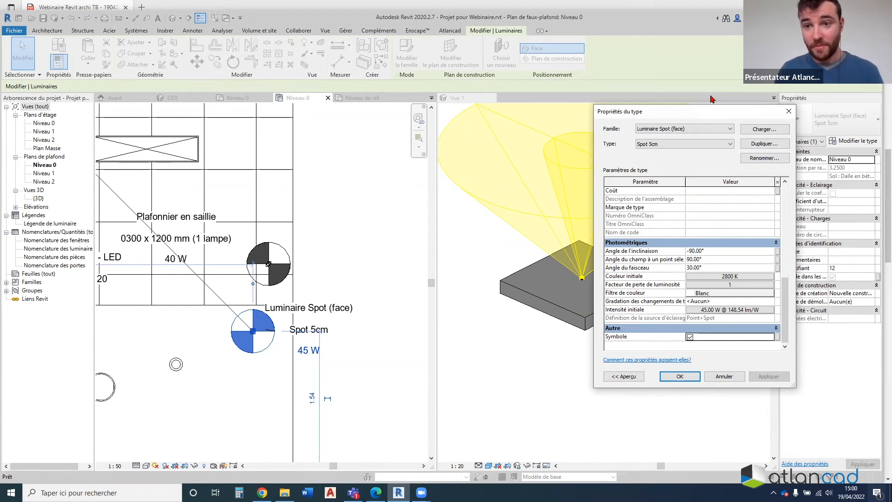
left_click(788, 111)
Examine the two spotlight symbols and the lower spotlight's tag in the Niveau 0 ceiling plan
scroll(270, 259, "up", 5)
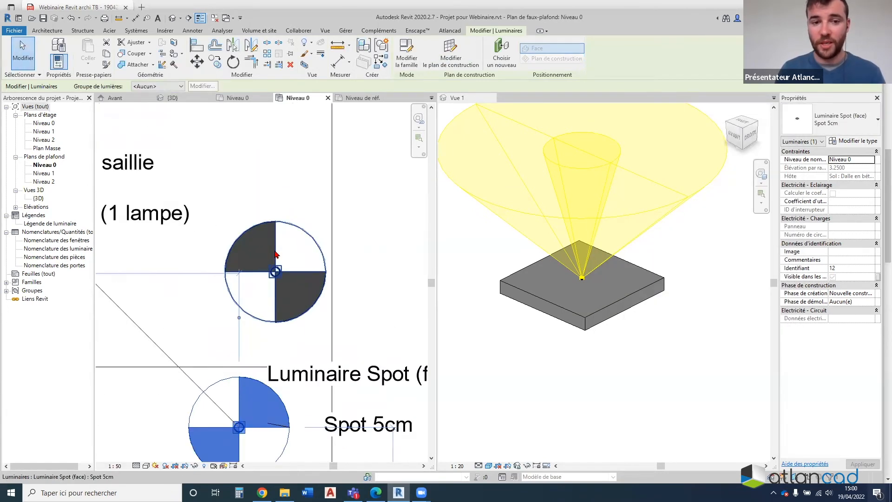
left_click(280, 252)
scroll(308, 259, "down", 4)
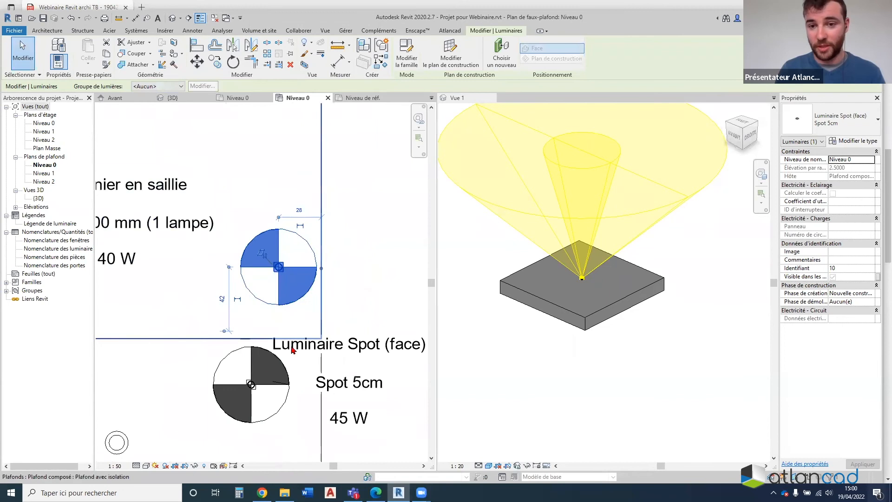
scroll(352, 275, "down", 2)
middle_click_drag(321, 302, 347, 293)
scroll(333, 289, "up", 4)
left_click(299, 322)
scroll(304, 327, "down", 4)
scroll(353, 359, "up", 3)
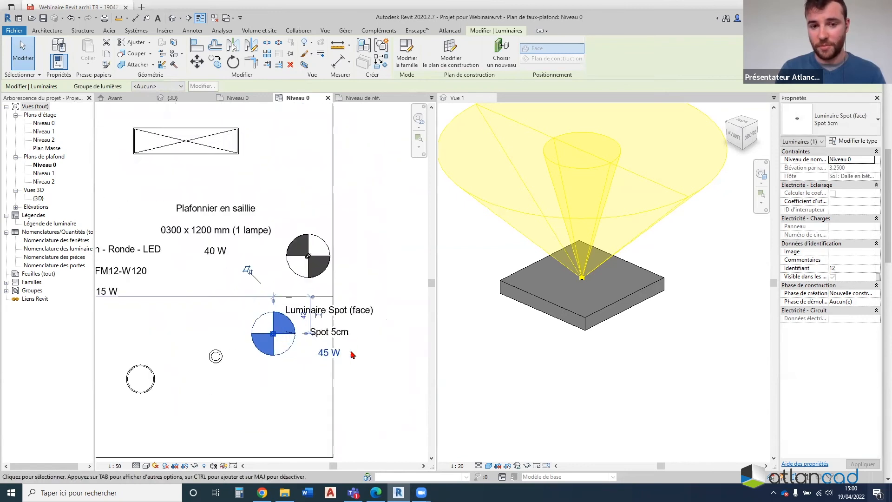
key("Escape")
left_click(346, 304)
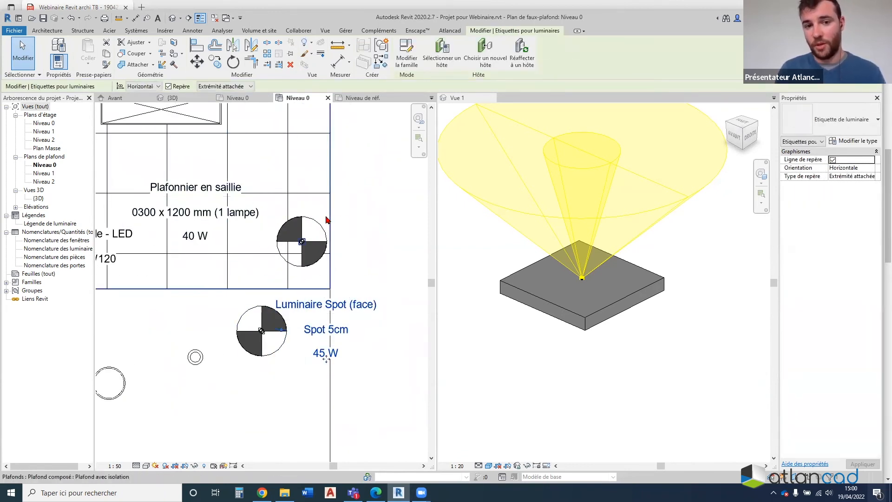
key("Escape")
scroll(302, 339, "down", 3)
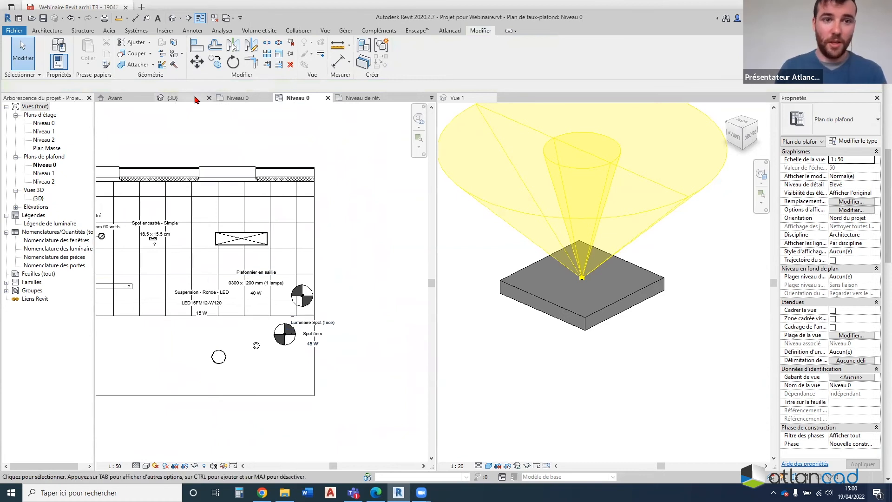
Show the project's 3D view and close the spotlight family's Vue 1 view
left_click(173, 97)
scroll(234, 285, "down", 6)
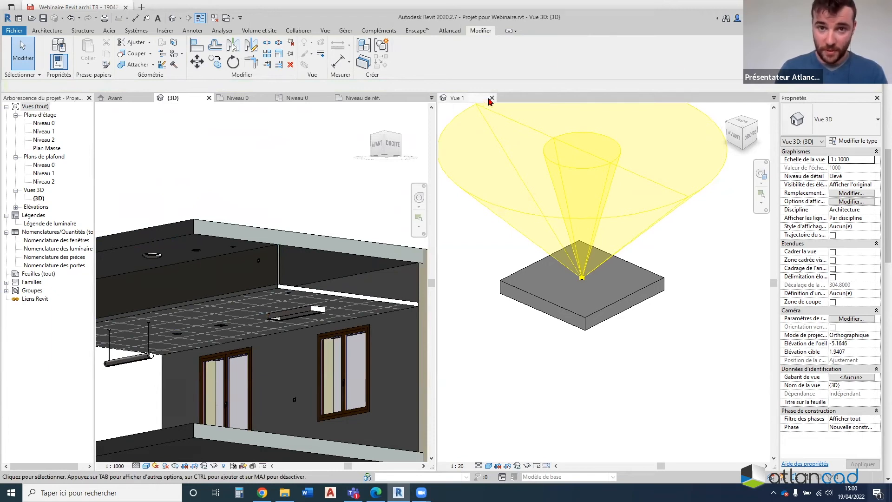
left_click(493, 97)
scroll(263, 325, "up", 3)
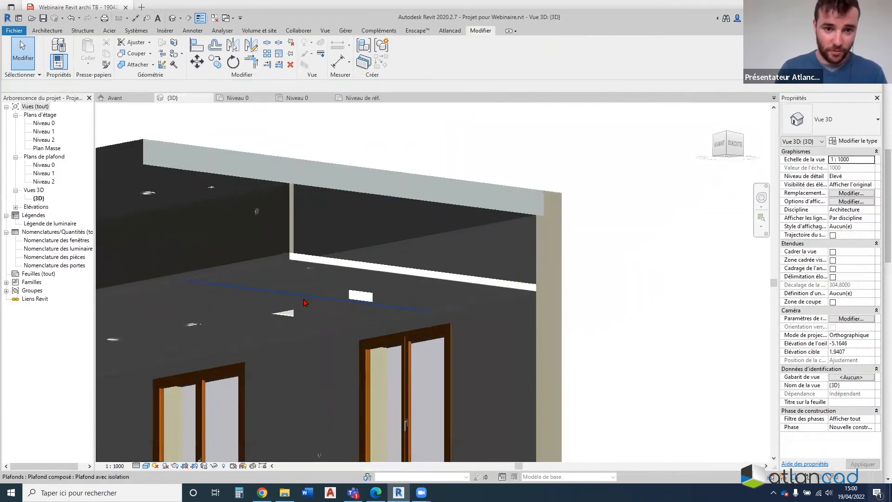
left_click(312, 303)
scroll(530, 225, "down", 4)
scroll(346, 286, "up", 6)
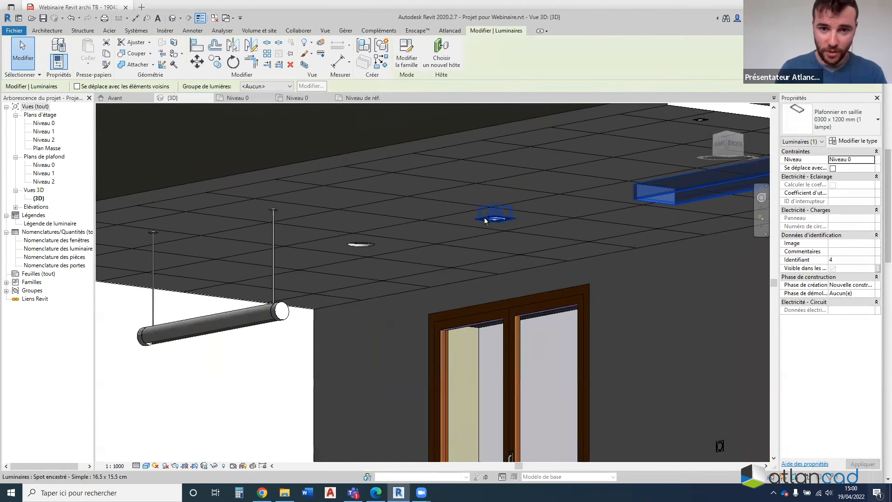
left_click(359, 245, "ctrl")
left_click(275, 304, "ctrl")
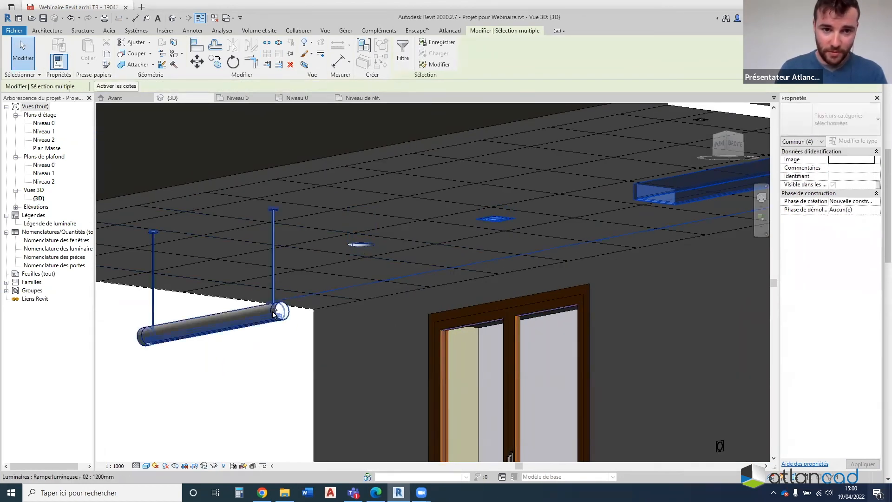
scroll(289, 298, "down", 2)
key("Escape")
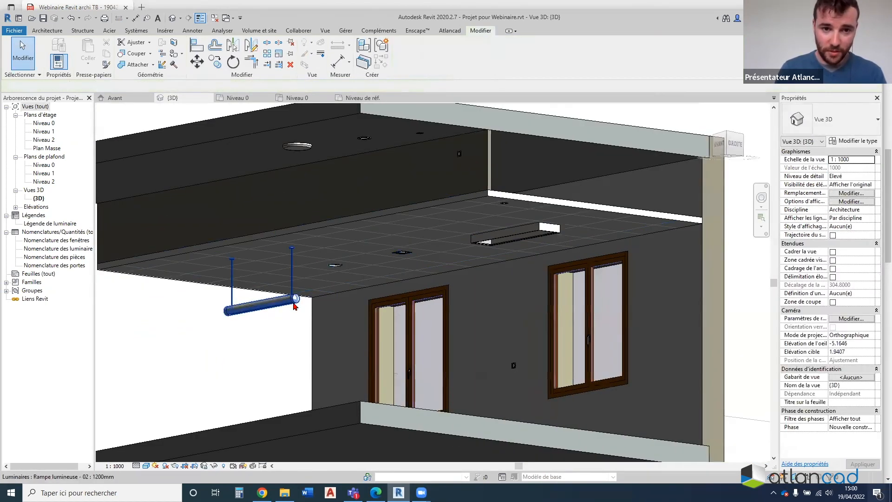
left_click(295, 301)
middle_click_drag(294, 301, 316, 274, "shift")
scroll(328, 262, "up", 6)
left_click(327, 259, "ctrl")
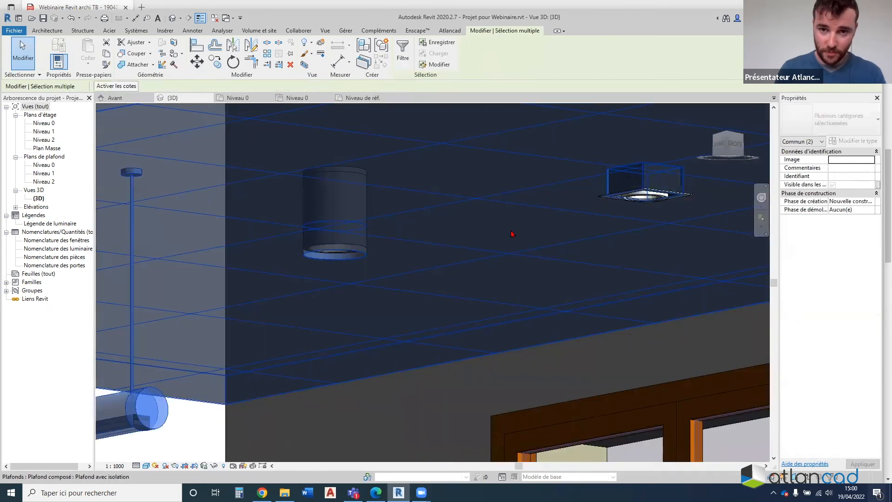
key("Escape")
Delete the suspended tube light, the round and square recessed lights, and the surface-mounted fixture from the grid ceiling in 3D
scroll(426, 253, "down", 3)
left_click(389, 253)
left_click(312, 310)
left_click(521, 228, "ctrl")
left_click(675, 201, "ctrl")
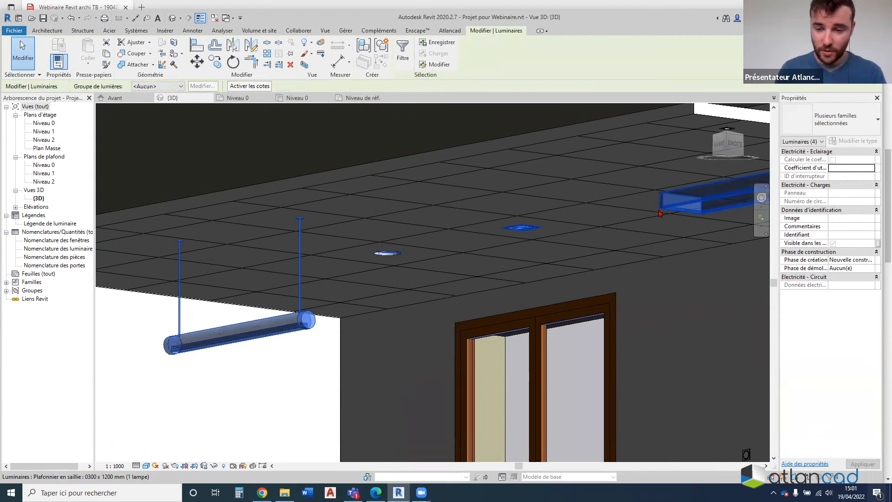
key("Delete")
Delete the round LED suspension fixture from the upper slab and the Spot 5cm luminaire seen in front of the orange door
scroll(487, 237, "down", 5)
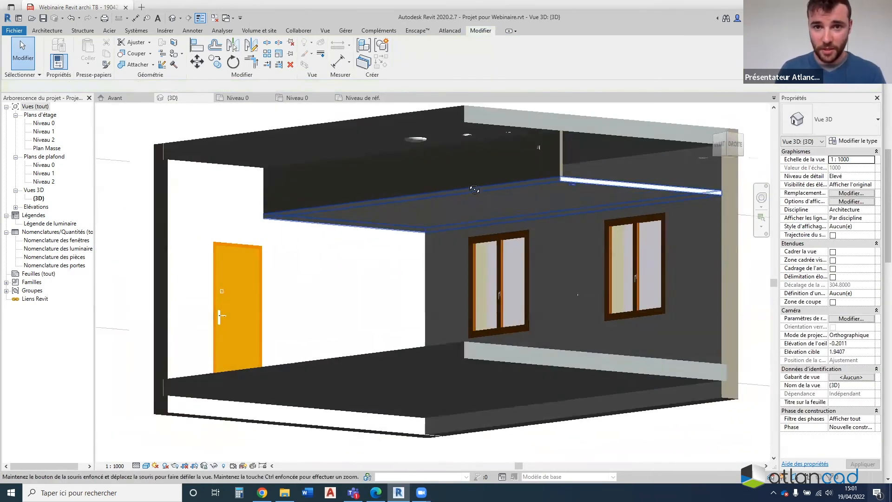
scroll(433, 144, "up", 3)
left_click(406, 143)
key("Delete")
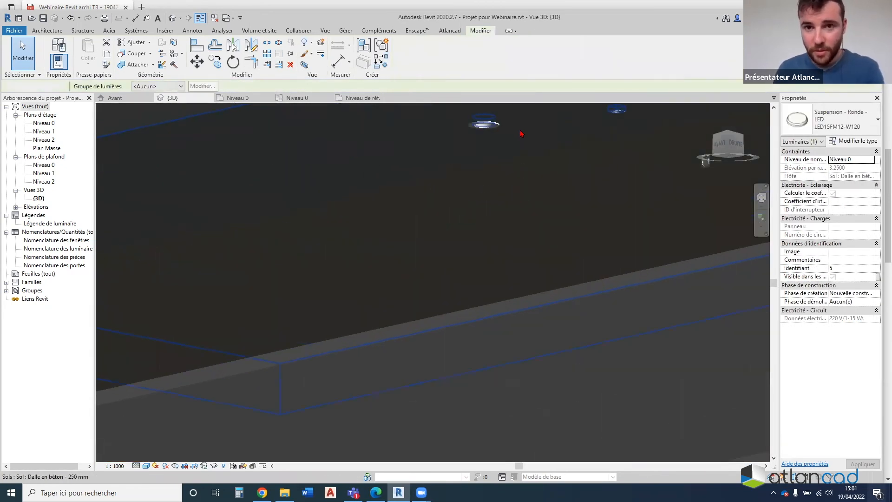
scroll(428, 156, "down", 4)
scroll(279, 267, "up", 6)
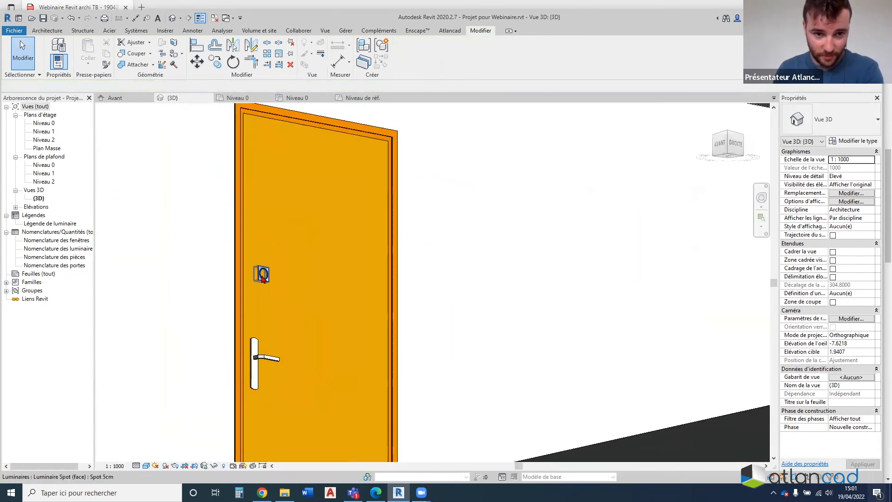
left_click(263, 274)
key("Delete")
In the Niveau 0 floor plan, draw Int. Plâtre 50 mm walls along the two open sides of the room
scroll(210, 291, "down", 5)
middle_click_drag(380, 273, 370, 424)
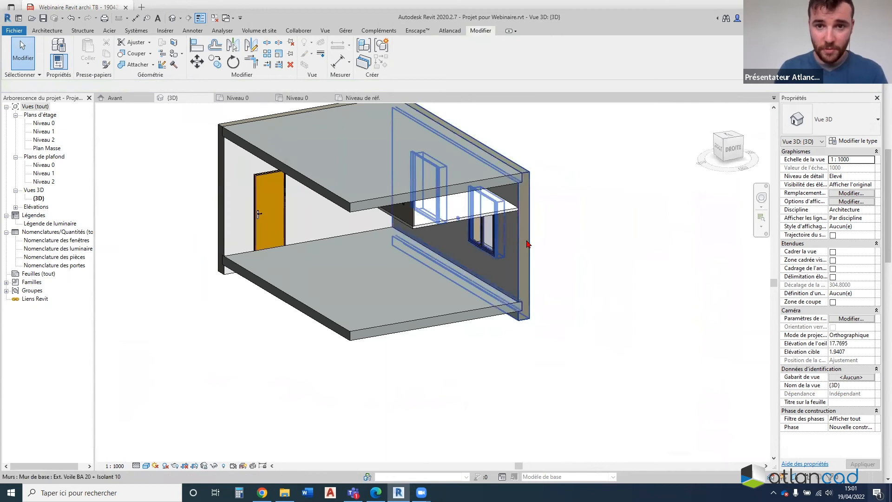
left_click(526, 244)
double_click(51, 124)
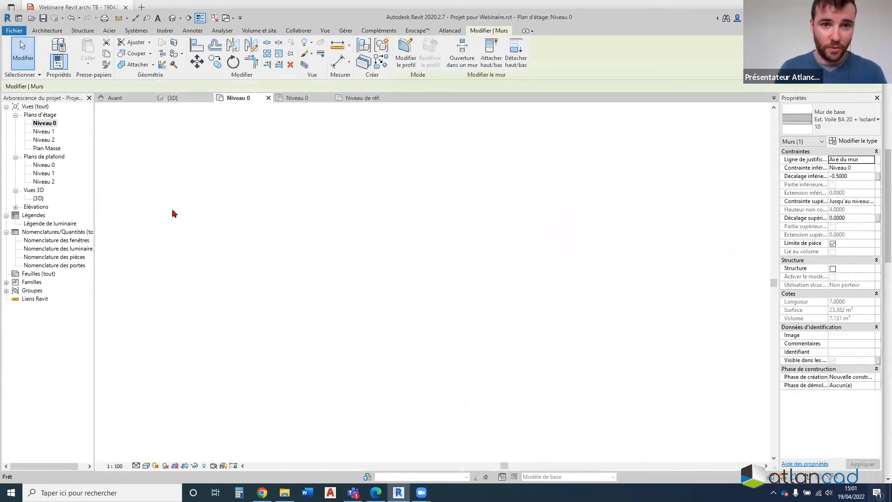
scroll(193, 245, "up", 3)
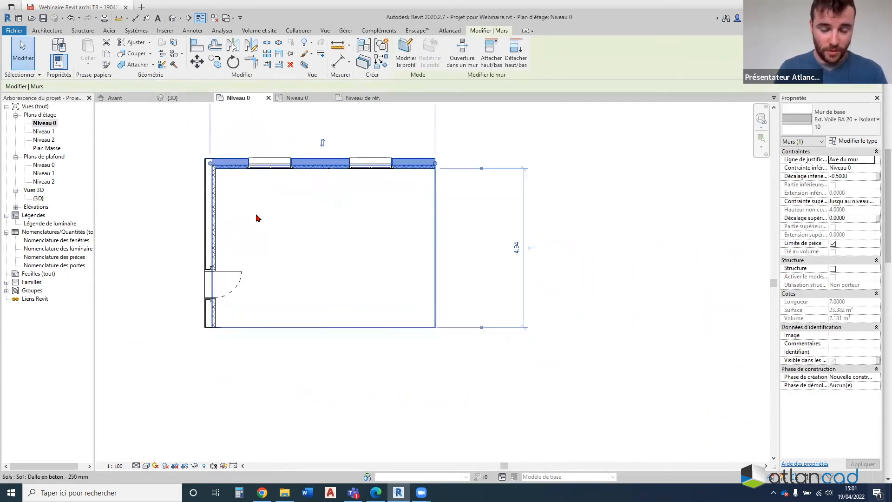
key("w")
key("a")
left_click(210, 327)
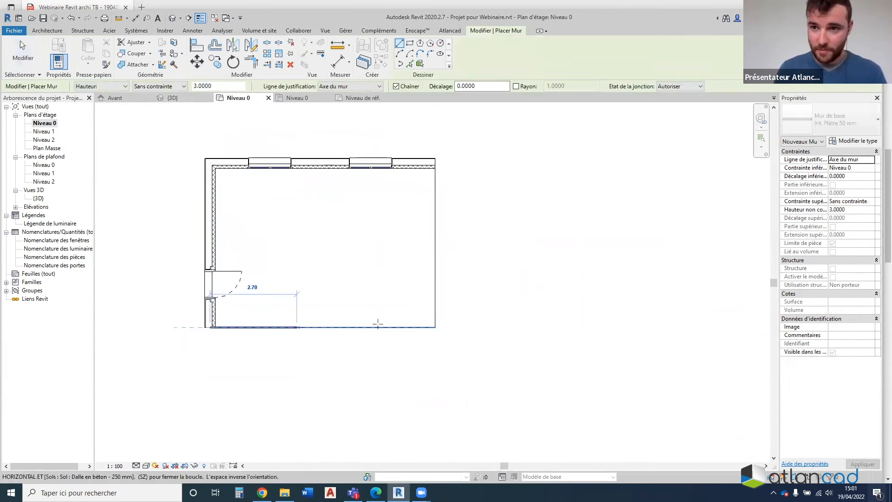
left_click(435, 327)
key("Escape")
key("Escape")
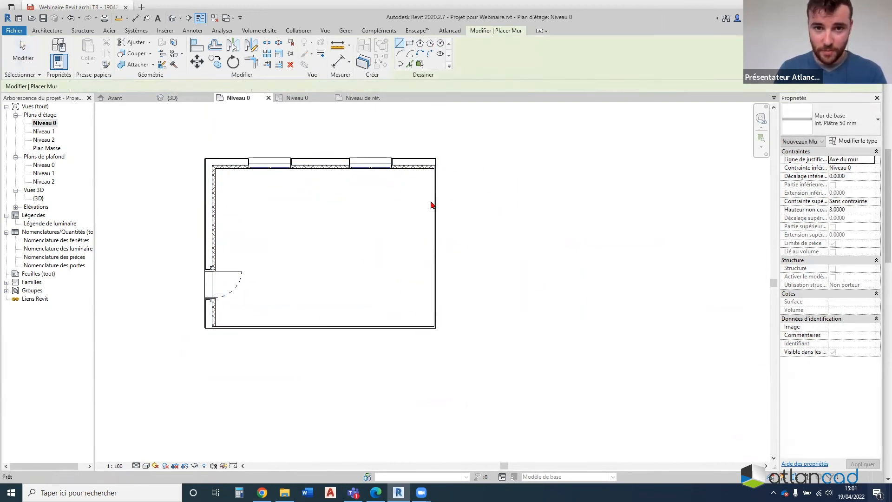
Increase the unconnected height of the two new plaster walls in 3D to close the gap below the upper slab
left_click(167, 98)
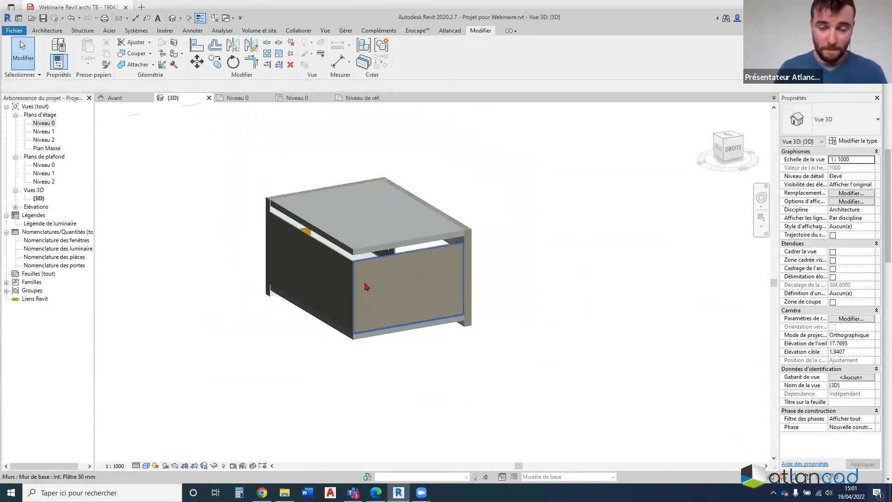
scroll(365, 287, "up", 3)
left_click(349, 307)
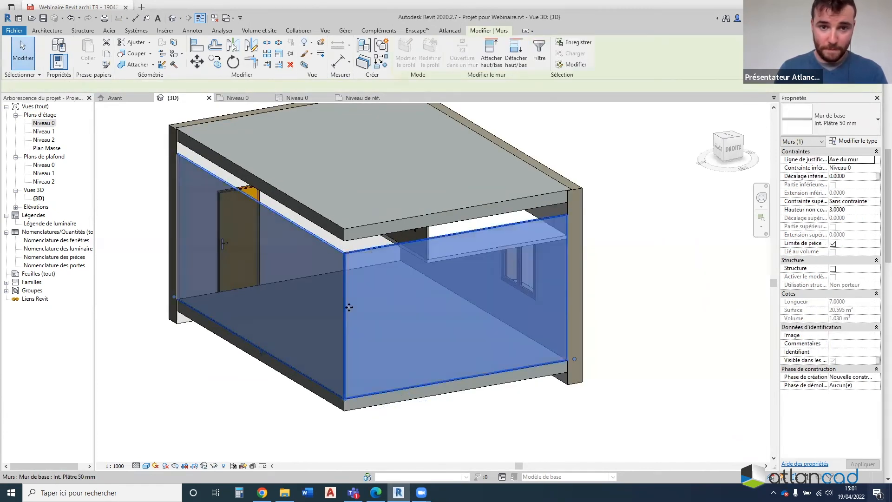
scroll(349, 307, "down", 3)
left_click(861, 212)
key("w")
key("a")
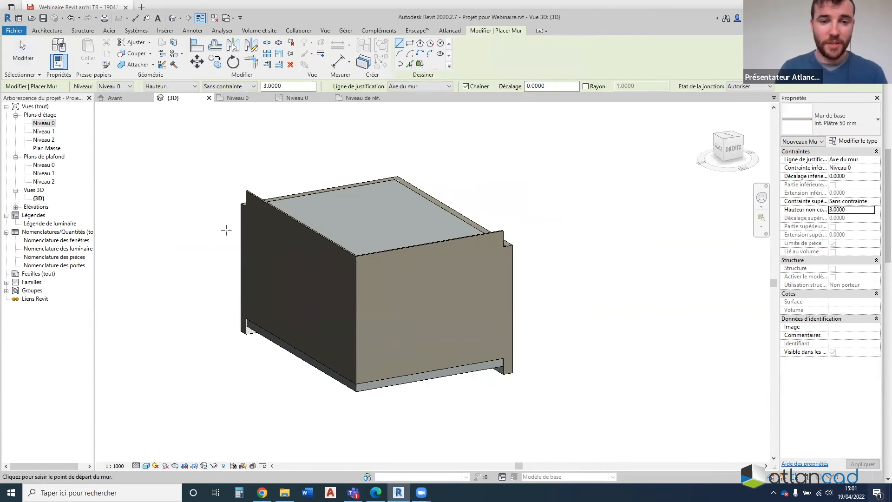
key("Escape")
Launch the Enscape real-time rendering of the 3D view and navigate inside the enclosed room
middle_click_drag(303, 257, 372, 189, "shift")
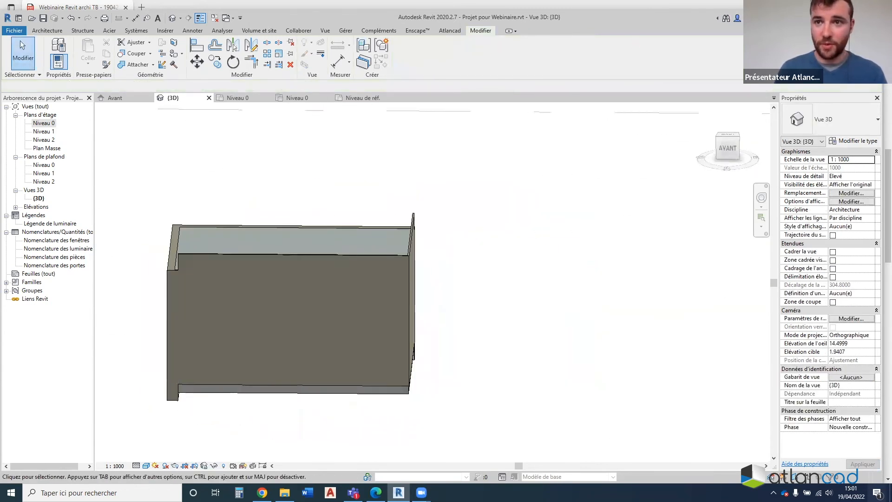
left_click(415, 31)
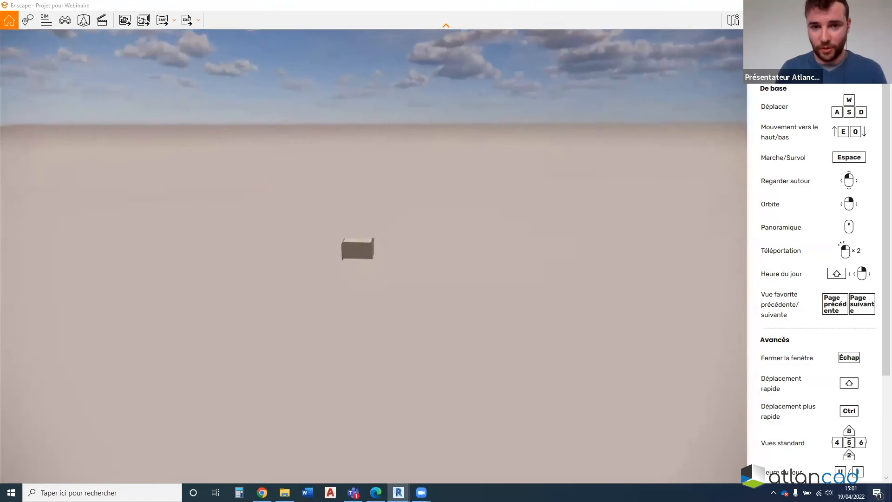
left_click_drag(383, 247, 435, 234)
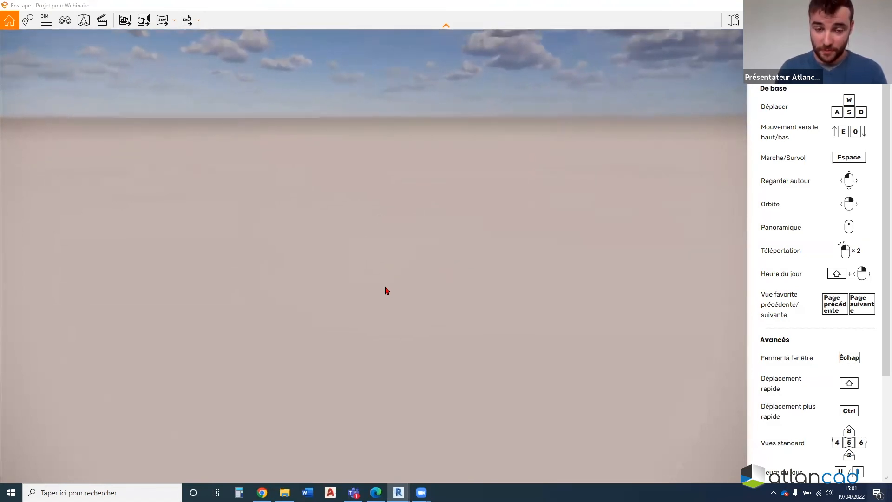
key("s")
left_click_drag(305, 317, 255, 279)
key("w")
key("w")
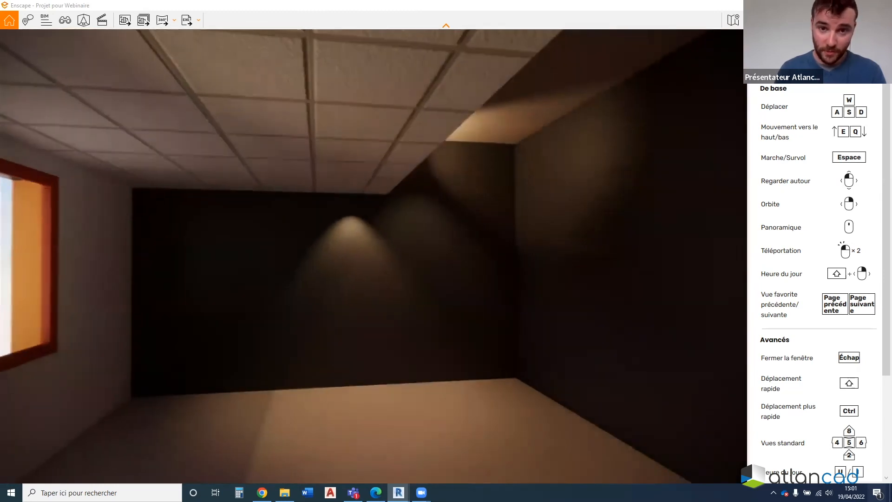
Examine the spotlight's light cone on the wall and the square recessed spot in the grid ceiling up close
left_click_drag(325, 260, 291, 279)
key("w")
key("w")
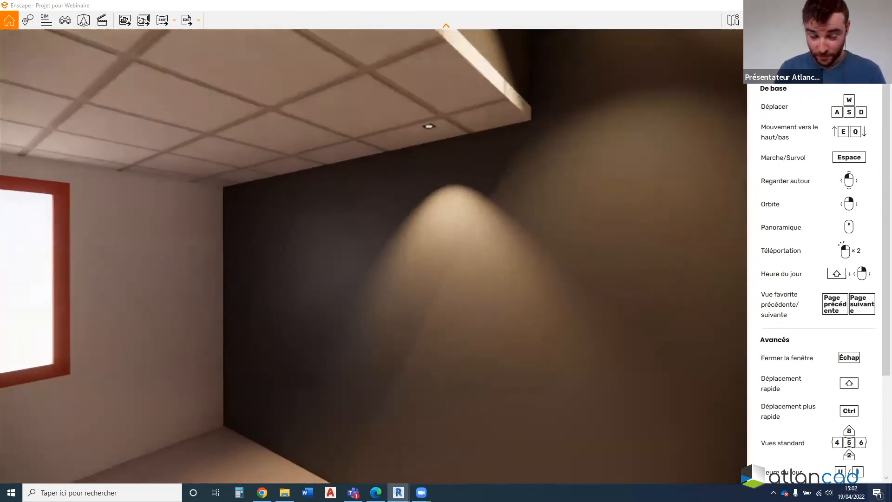
key("d")
left_click_drag(502, 316, 456, 267)
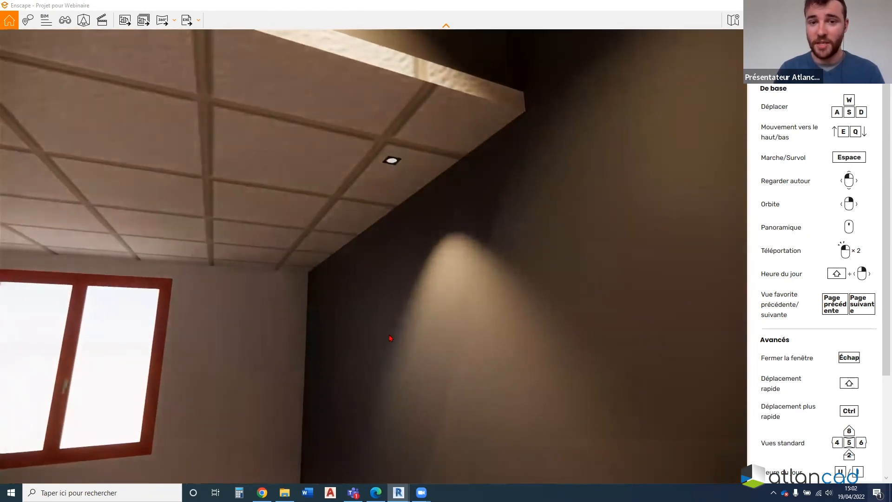
left_click_drag(474, 388, 480, 277)
key("w")
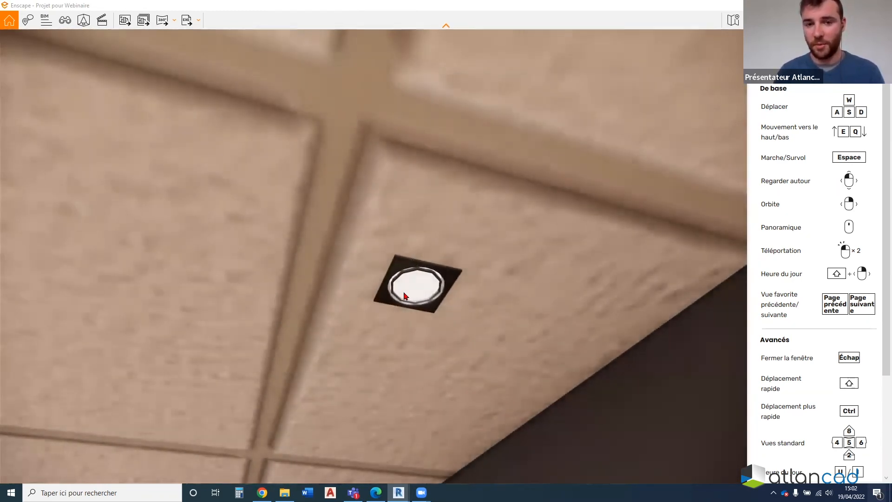
key("s")
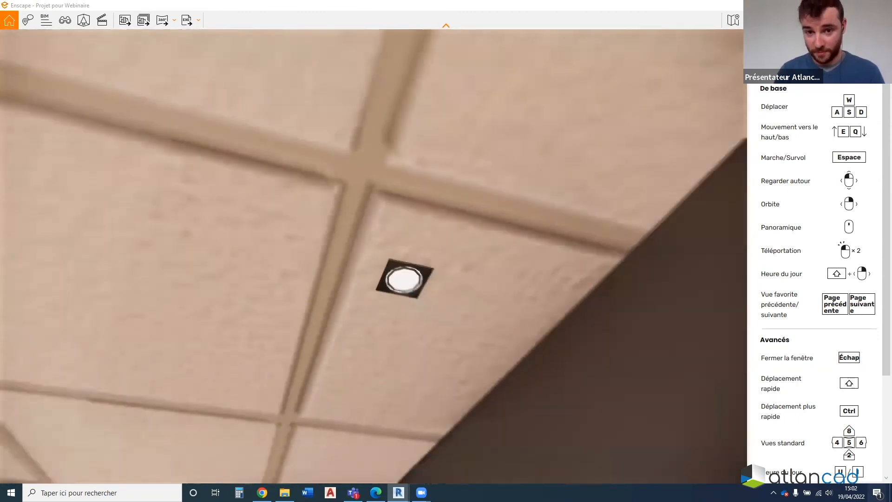
key("w")
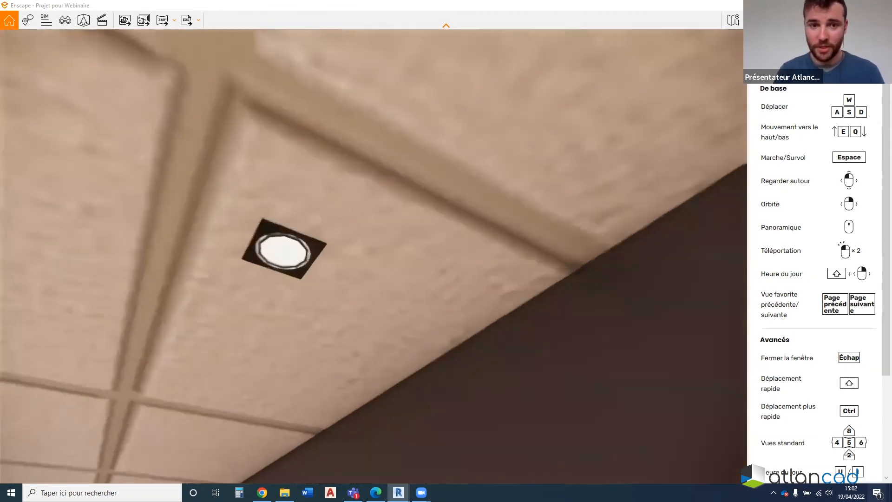
Examine the square recessed spot in the grid ceiling from close up and from farther back in the rendering
key("a")
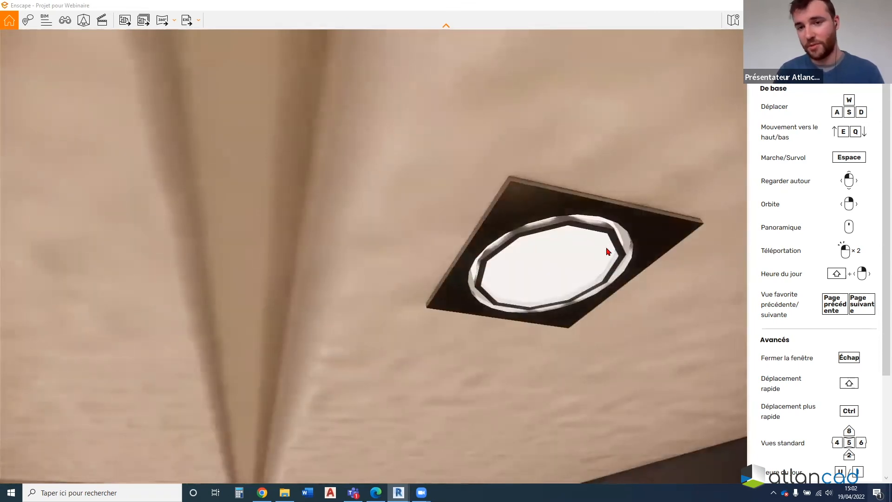
key("s")
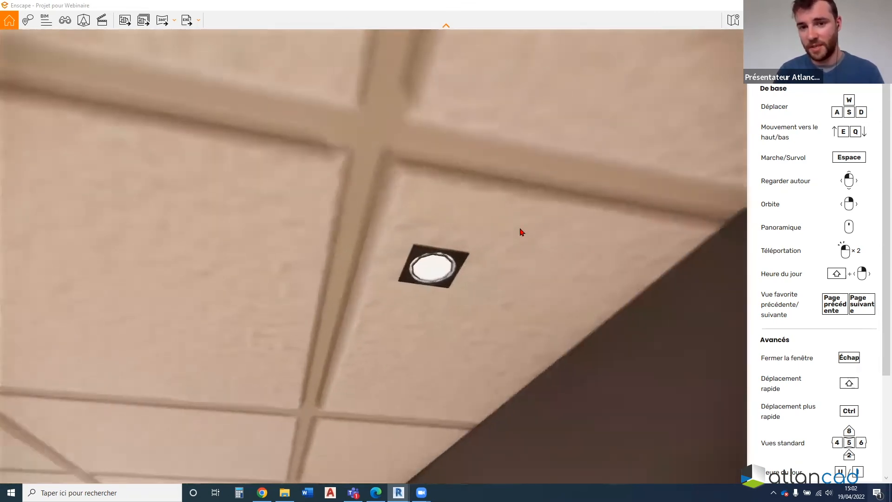
key("s")
key("a")
key("w")
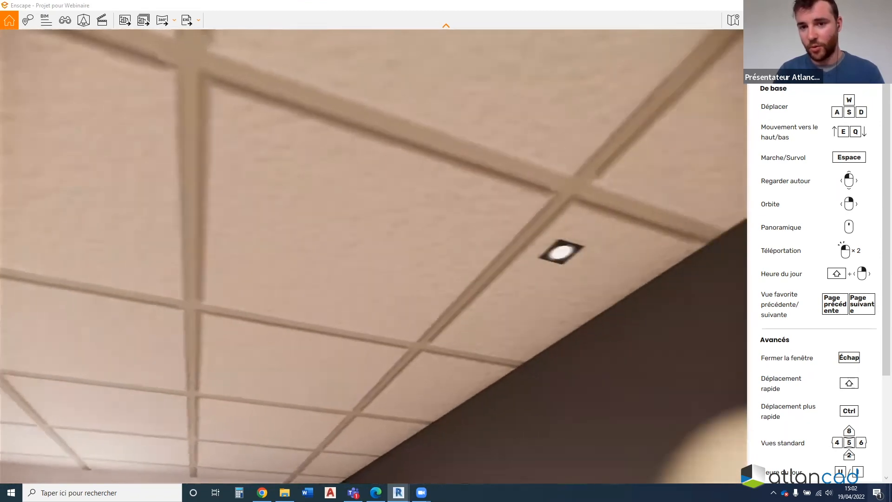
key("d")
key("w")
key("s")
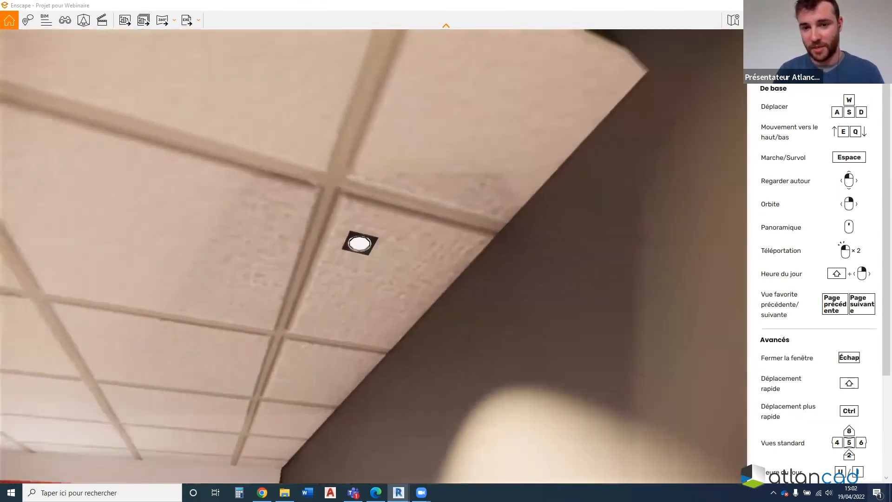
Examine the light cones on the dark wall, the edge of the grid ceiling and the spot lighting the upper ceiling
key("a")
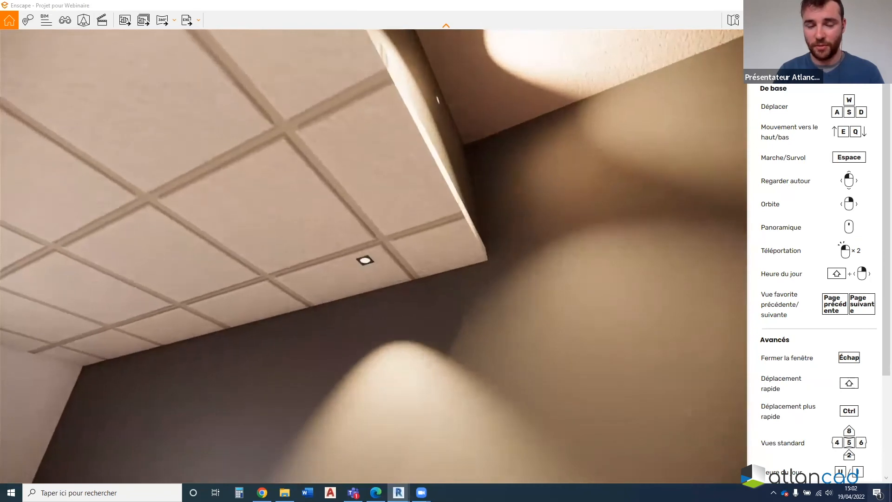
key("a")
key("s")
key("s")
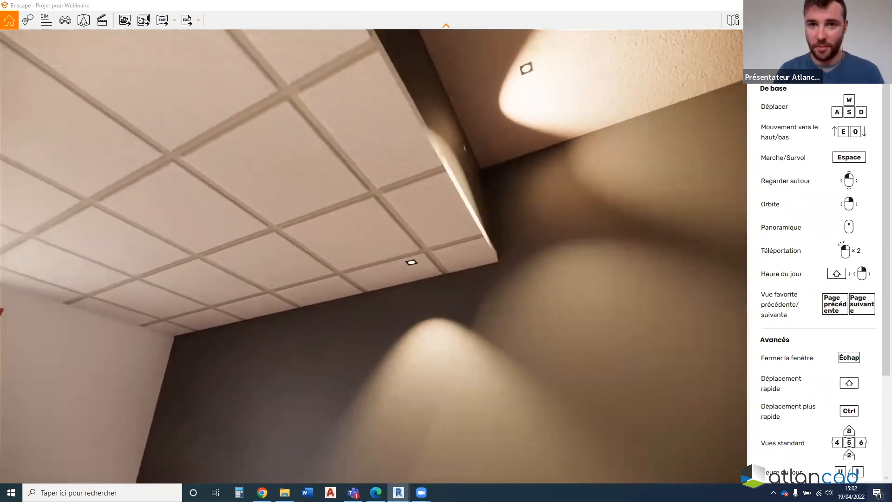
left_click_drag(418, 255, 392, 247)
key("w")
key("w")
key("e")
key("e")
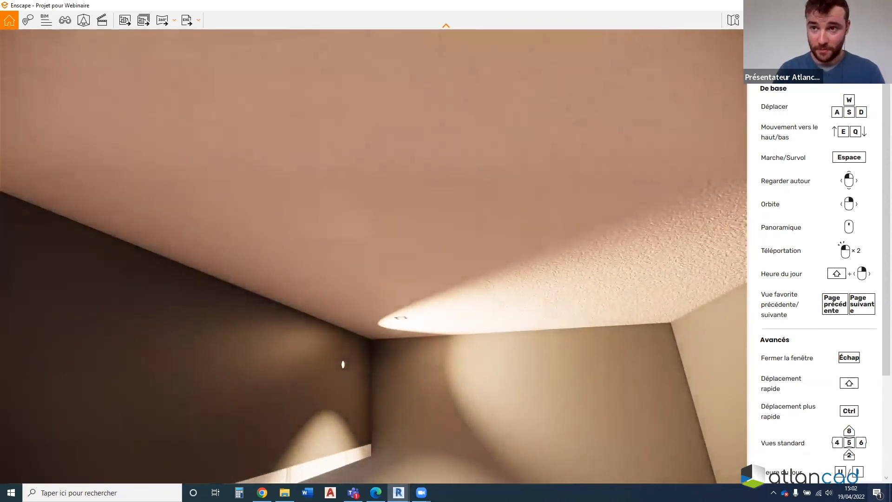
Close the Enscape rendering and delete the Int. Plâtre 50 mm walls to reopen the room in the 3D view
left_click(882, 5)
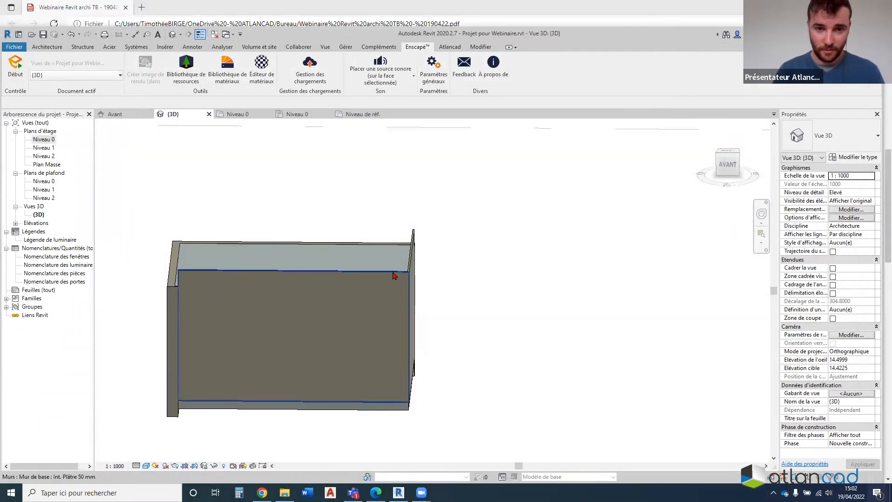
left_click(392, 275)
key("Delete")
middle_click_drag(411, 267, 326, 325, "shift")
scroll(275, 355, "up", 4)
middle_click_drag(275, 355, 371, 321, "shift")
scroll(280, 348, "down", 3)
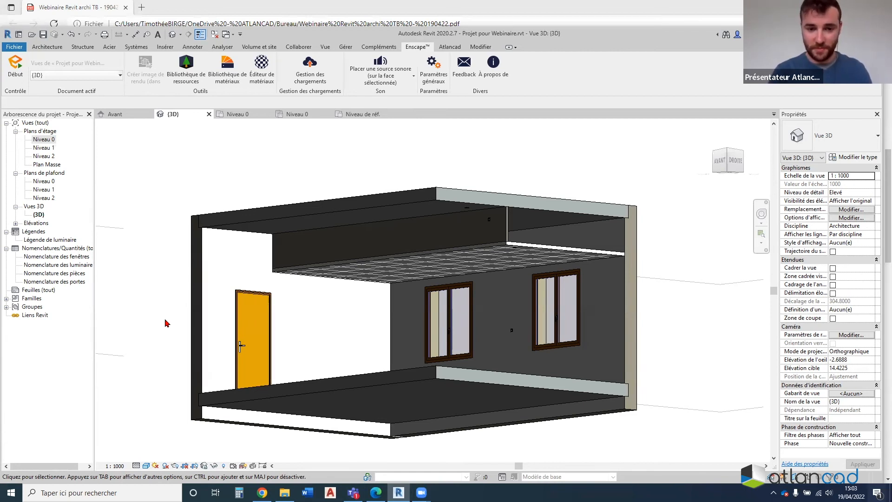
Switch to the PDF presentation in Edge and show its closing pages, "Restons en contact" and "Merci de votre attention"
mouse_move(424, 487)
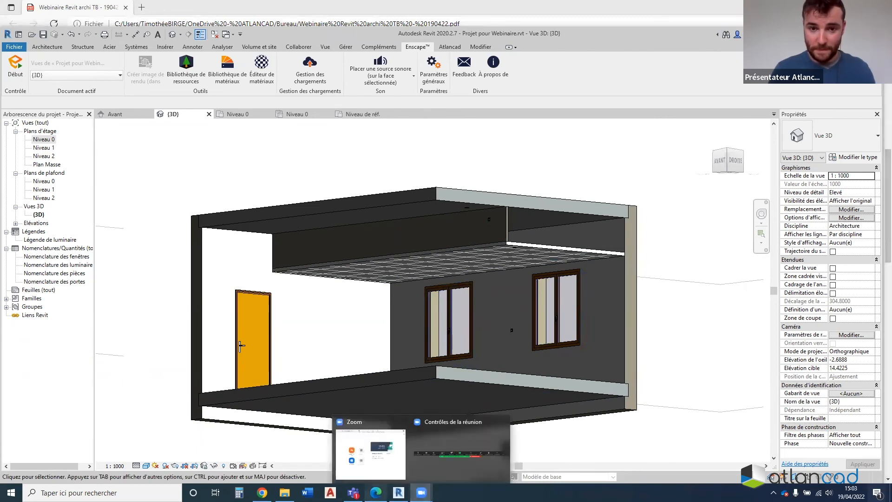
left_click(376, 492)
scroll(428, 375, "down", 10)
scroll(429, 377, "up", 4)
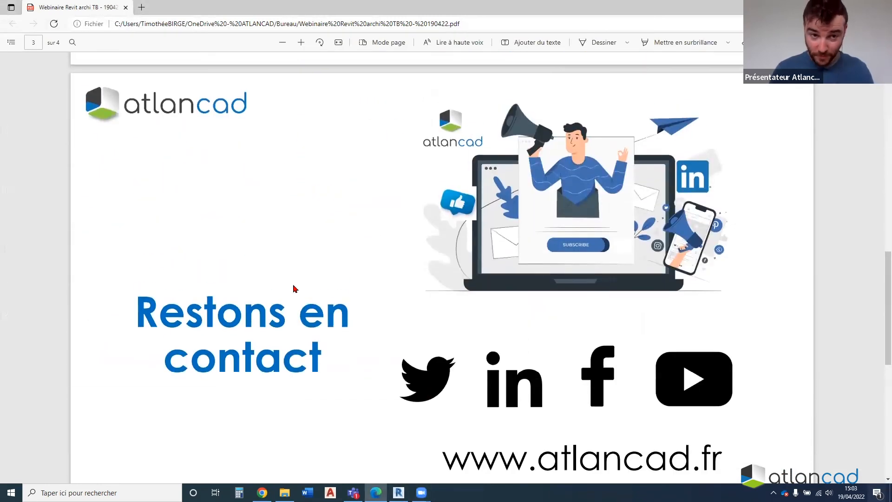
scroll(291, 351, "down", 1)
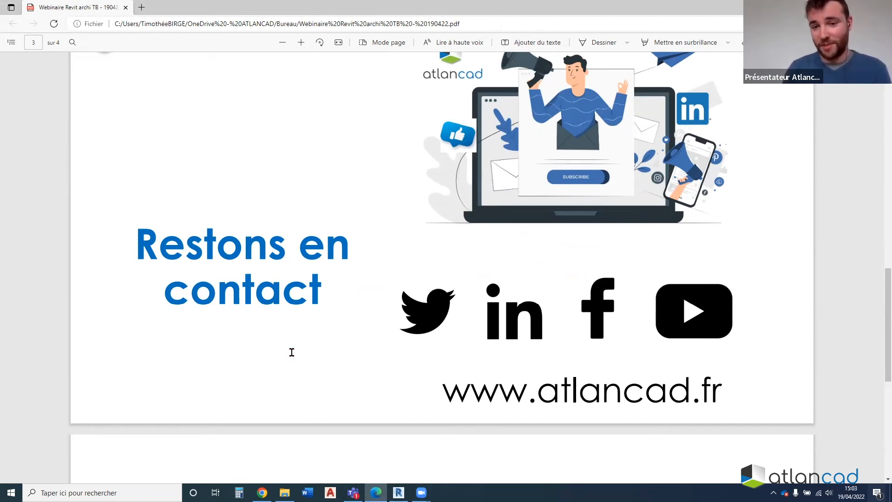
scroll(880, 320, "down", 1)
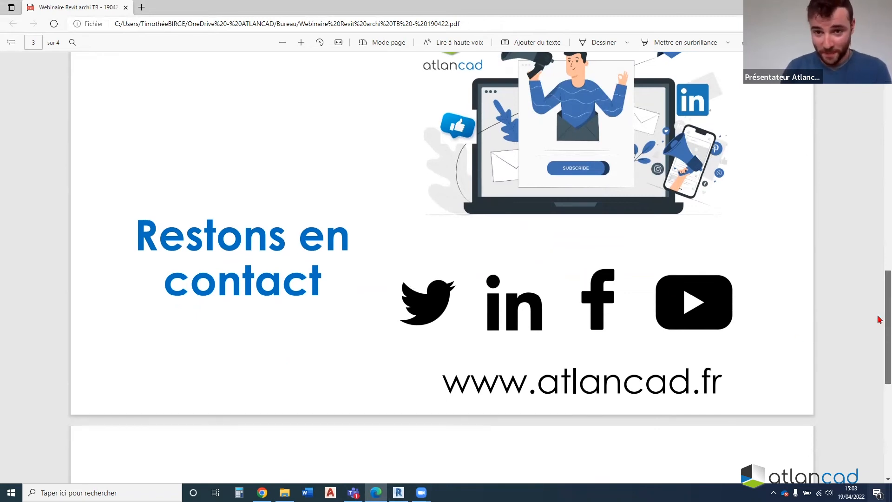
scroll(879, 319, "down", 8)
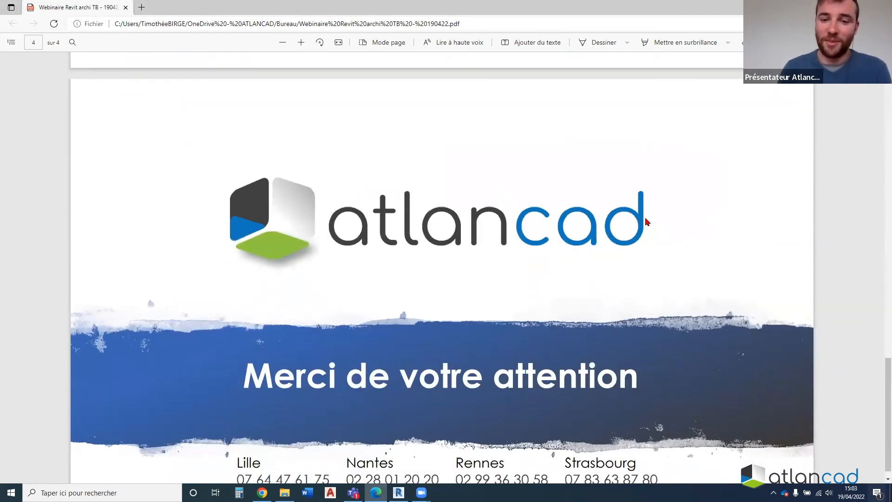
scroll(648, 222, "down", 1)
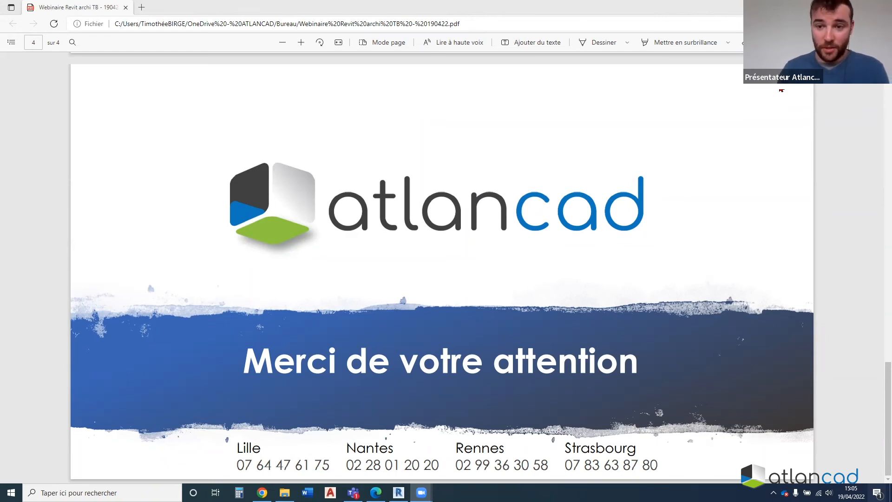
Switch back to Revit and open the Niveau 0 ceiling plan, showing the whole room
left_click(399, 492)
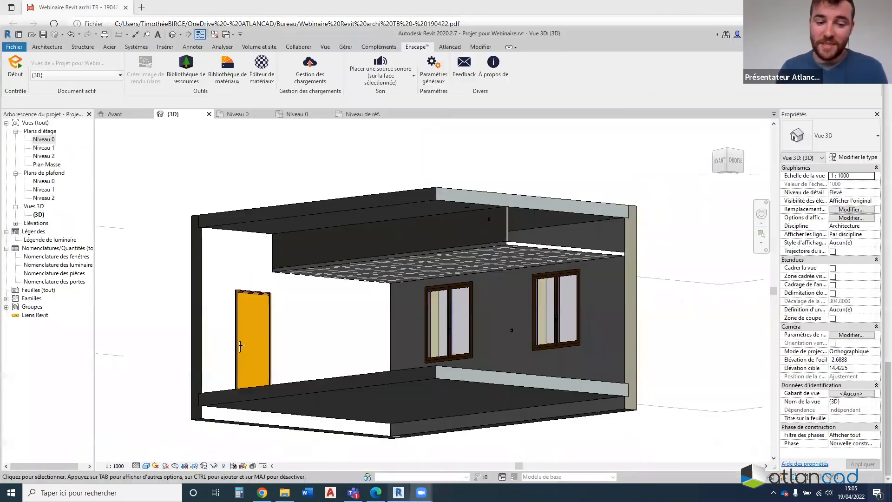
left_click(239, 114)
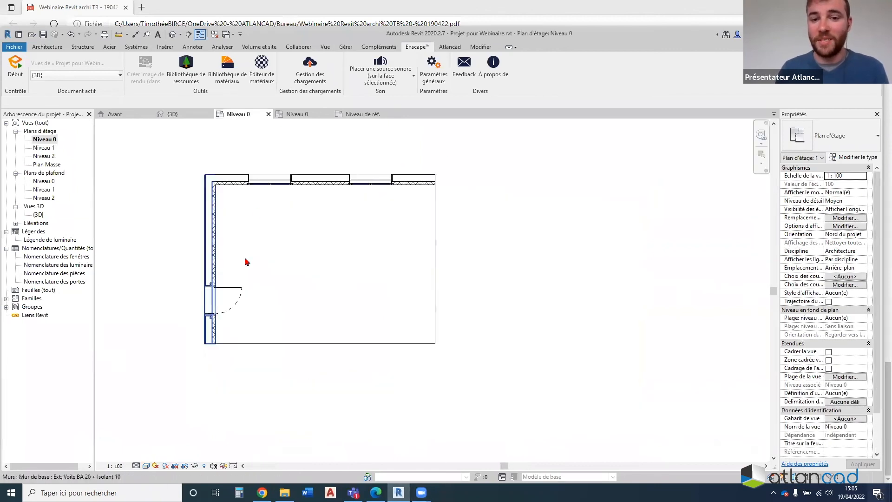
left_click(300, 114)
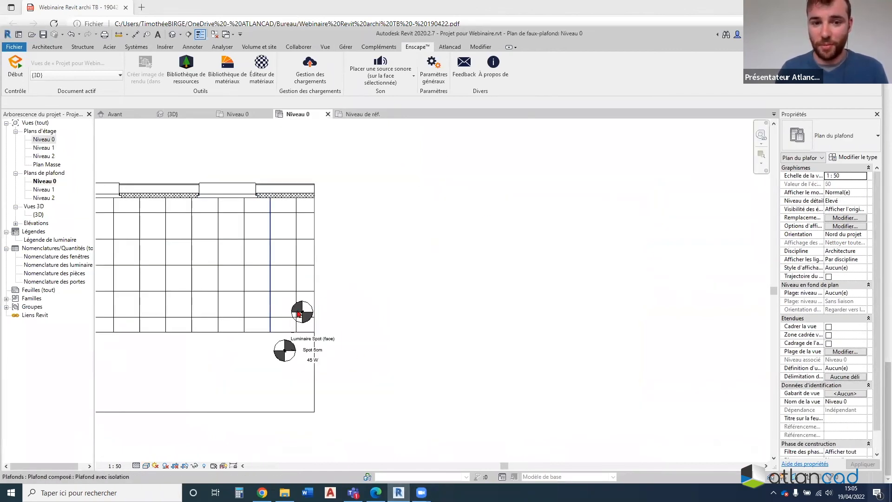
scroll(534, 315, "down", 5)
scroll(322, 316, "up", 4)
Place a Luminaire Spot (face) component, type Spot 5cm, on the grid ceiling's face, about 2.50 m from its right edge and 1.30 m from its lower edge
left_click(49, 48)
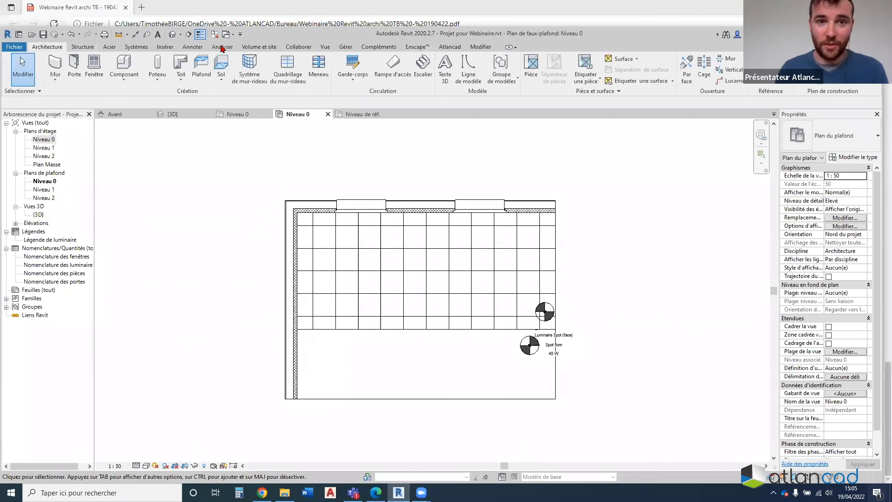
left_click(129, 49)
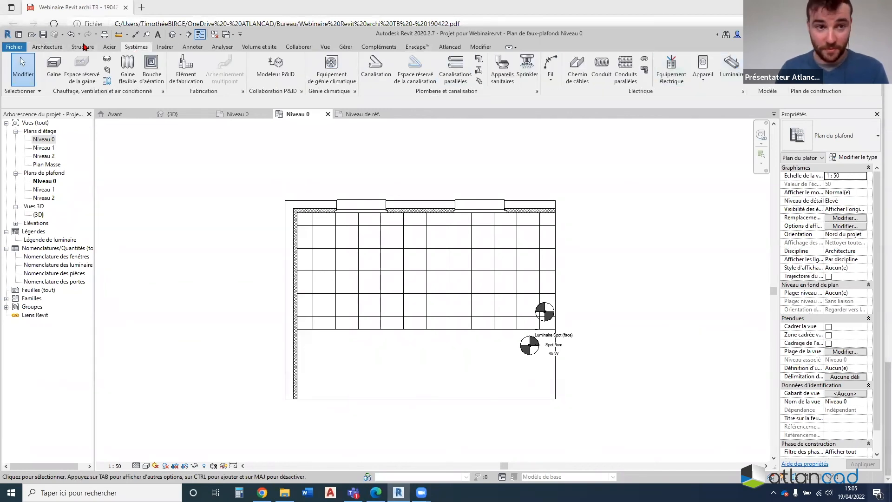
left_click(47, 47)
left_click(138, 68)
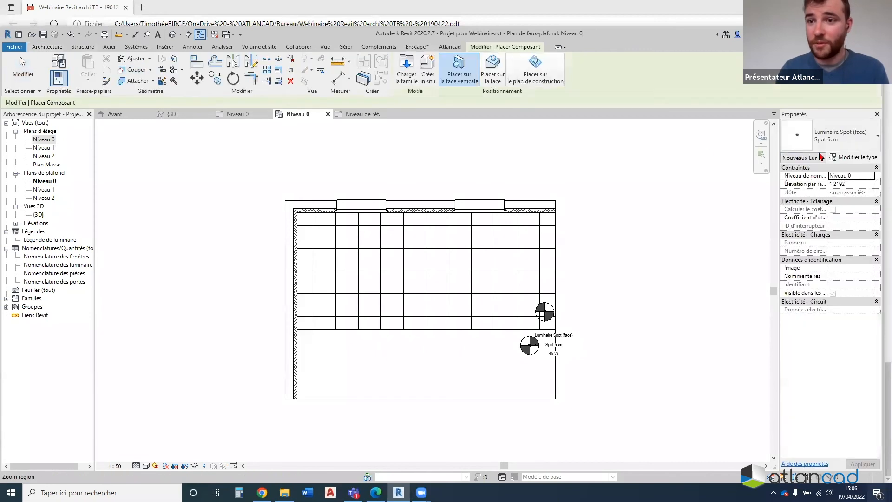
left_click(845, 136)
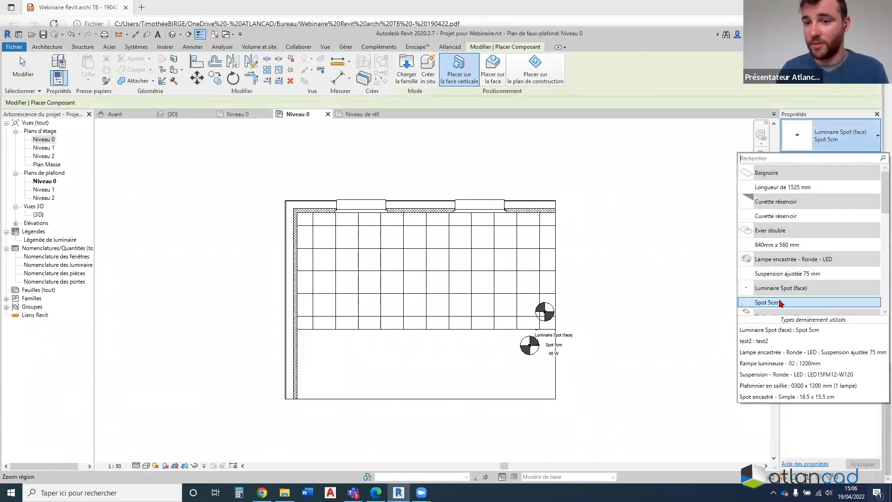
left_click(785, 303)
scroll(438, 253, "up", 3)
left_click(449, 253)
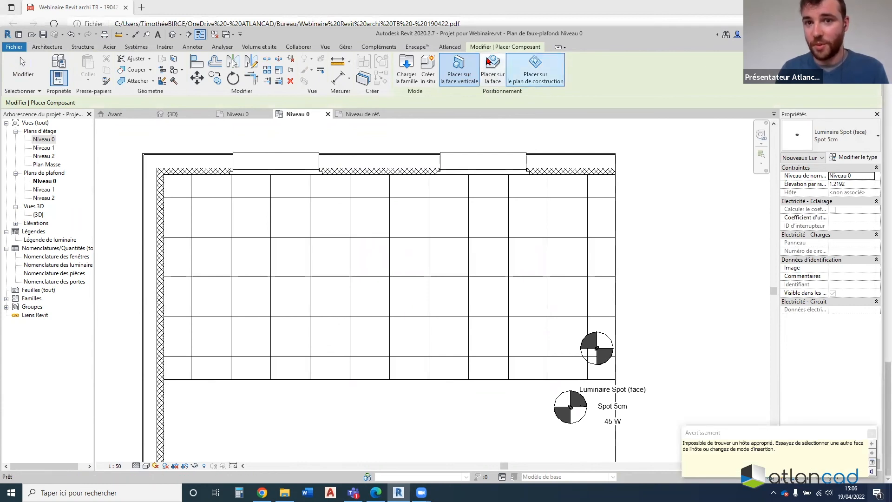
left_click(500, 65)
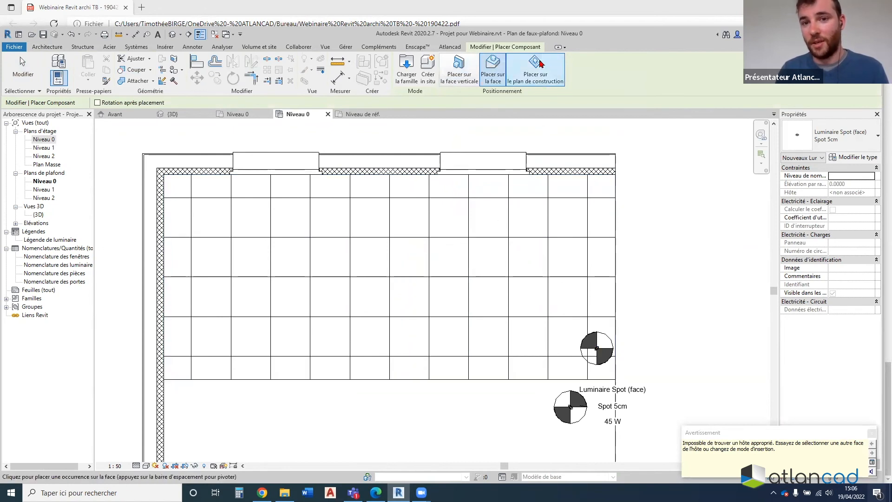
scroll(432, 270, "up", 2)
scroll(451, 254, "down", 3)
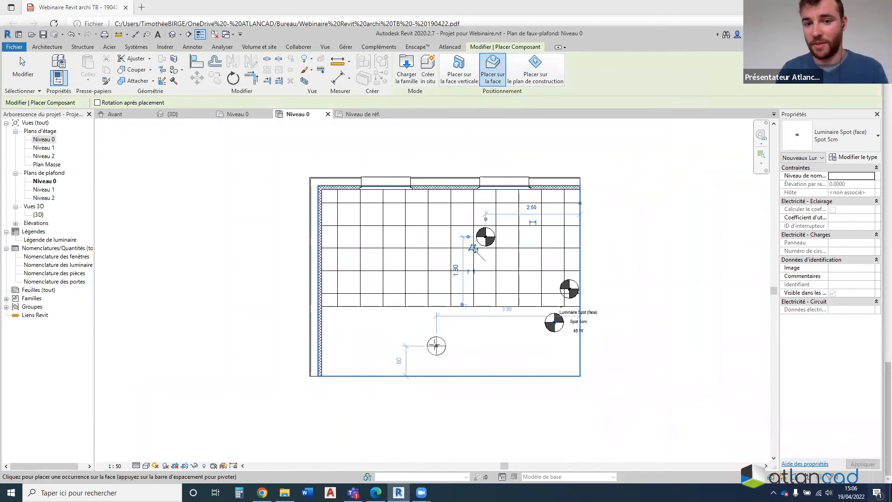
scroll(453, 260, "up", 2)
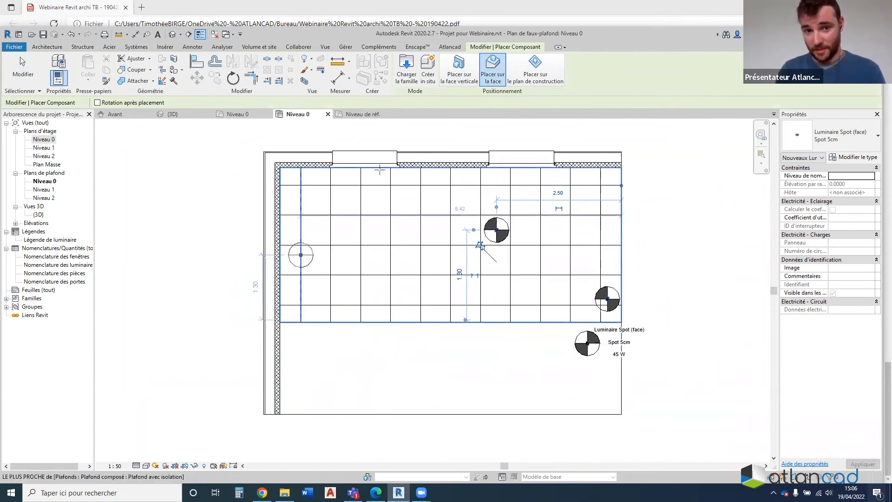
In the Elévation Est view, place a Spot 5cm luminaire on the wall face beside the door, about 2.20 m below the wall's top
left_click(15, 224)
double_click(42, 231)
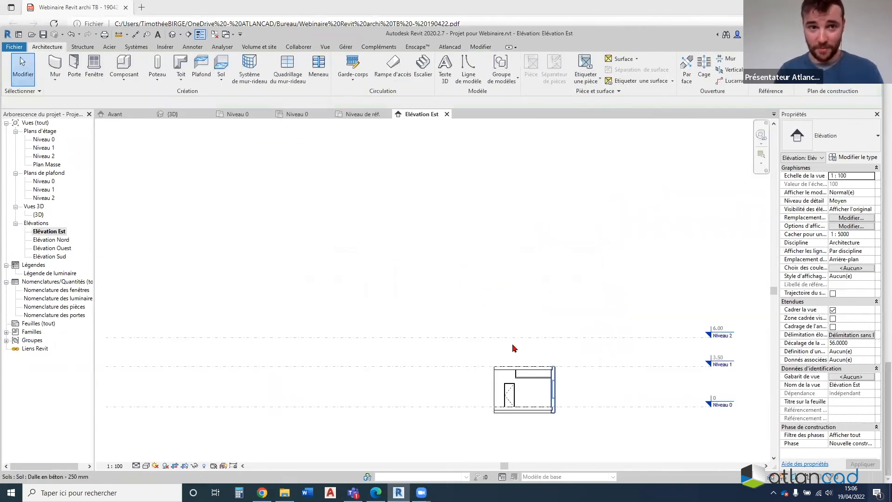
scroll(546, 432, "up", 5)
left_click(123, 66)
left_click(830, 141)
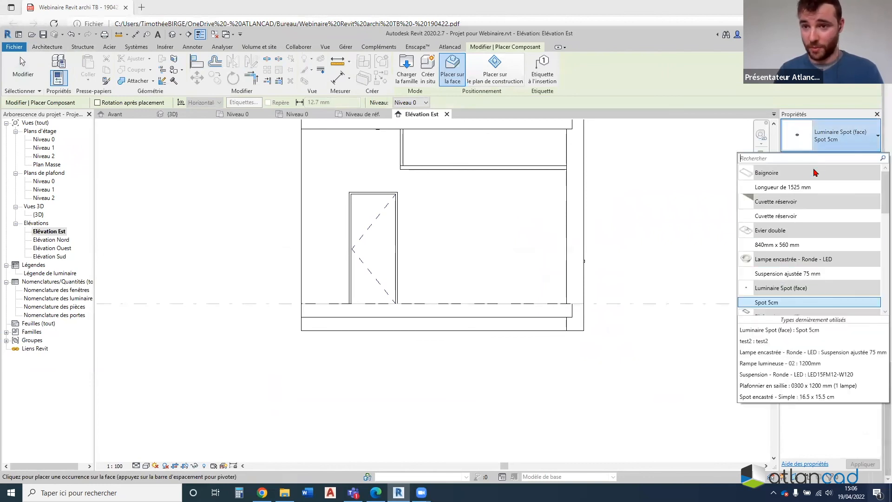
left_click(793, 302)
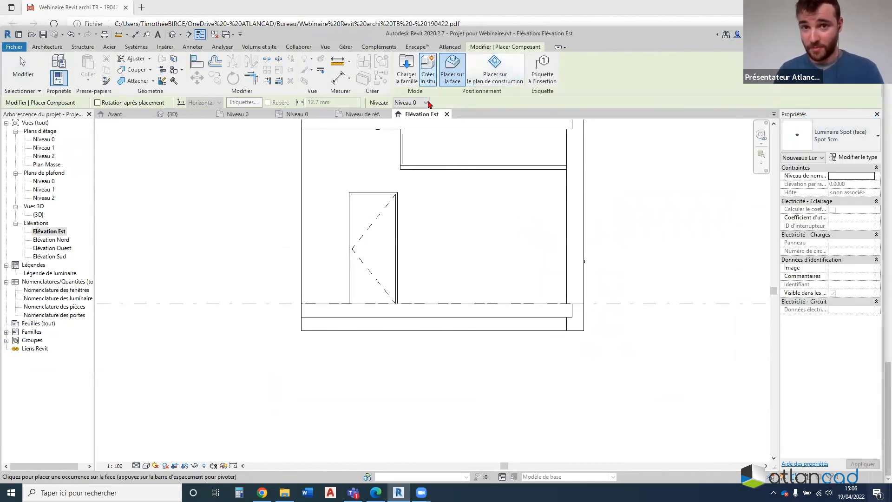
scroll(460, 196, "up", 1)
middle_click_drag(448, 197, 475, 275)
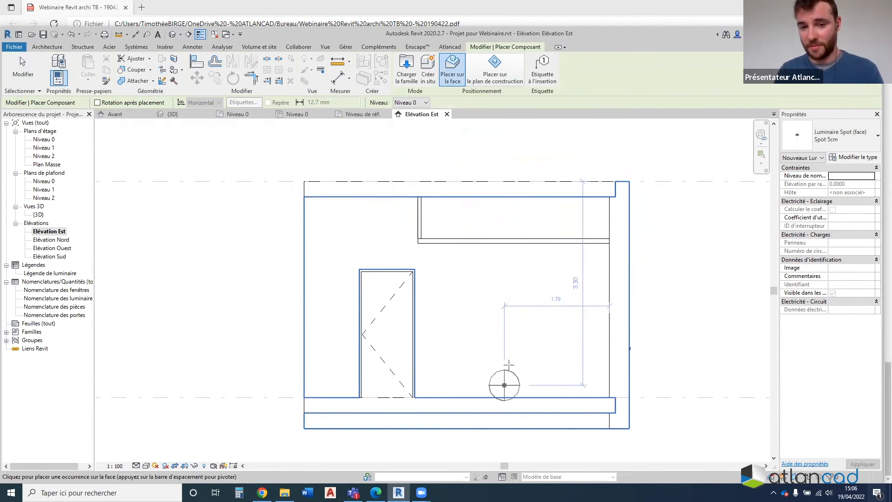
left_click(511, 317)
scroll(509, 332, "up", 3)
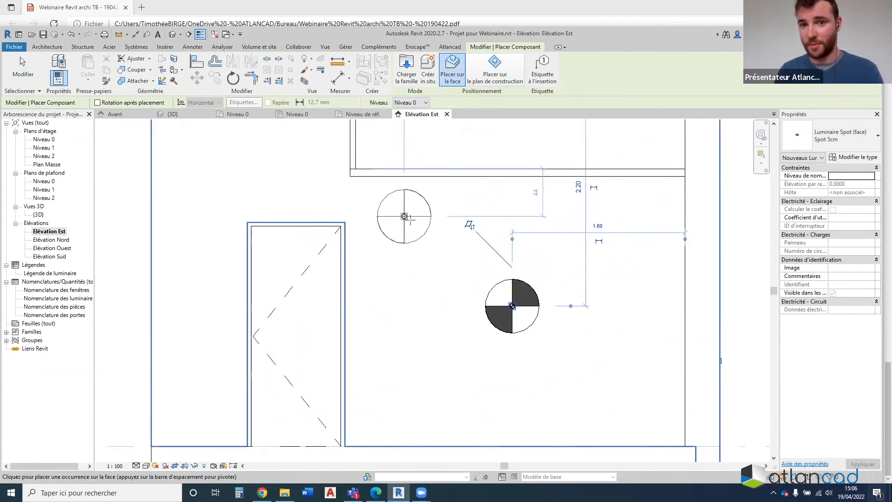
key("Escape")
key("Escape")
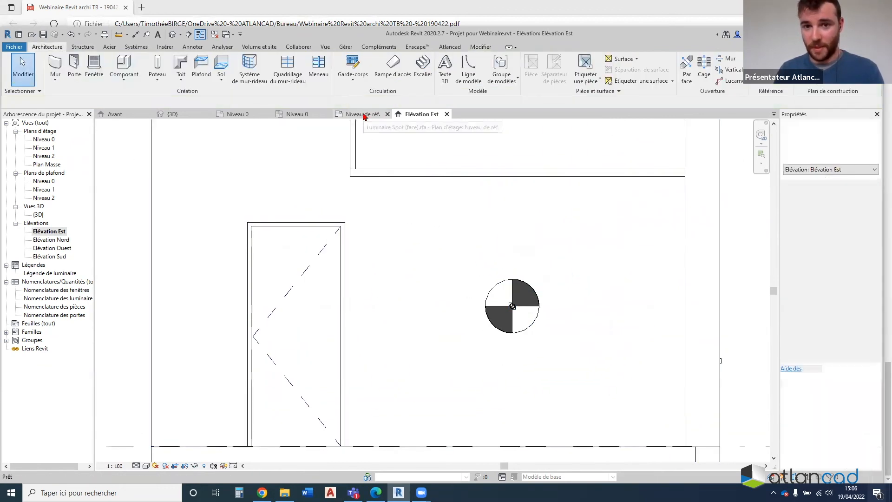
Return to the Niveau 0 ceiling plan to compare the spotlight symbols with the one in the elevation
left_click(364, 115)
left_click(421, 114)
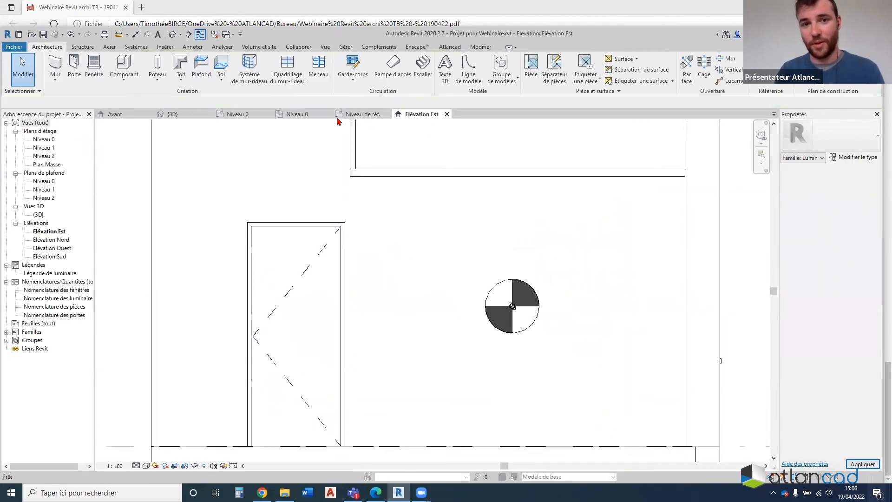
left_click(297, 114)
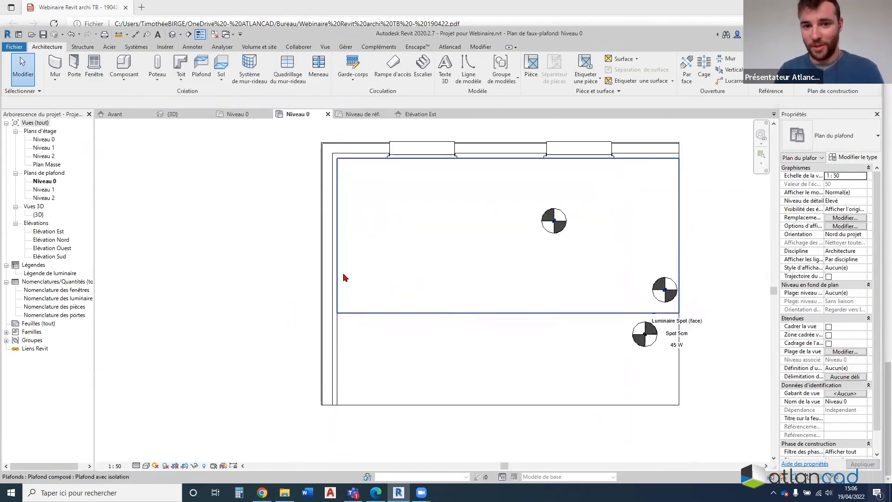
scroll(344, 278, "up", 1)
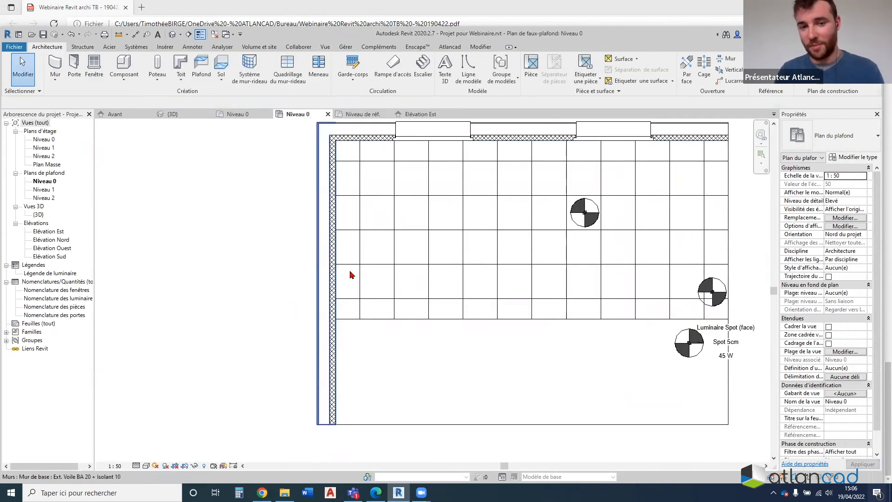
Select the wall spotlight in the Elévation Est view and check how it appears in the Niveau 0 ceiling and floor plans
left_click(422, 114)
left_click(493, 298)
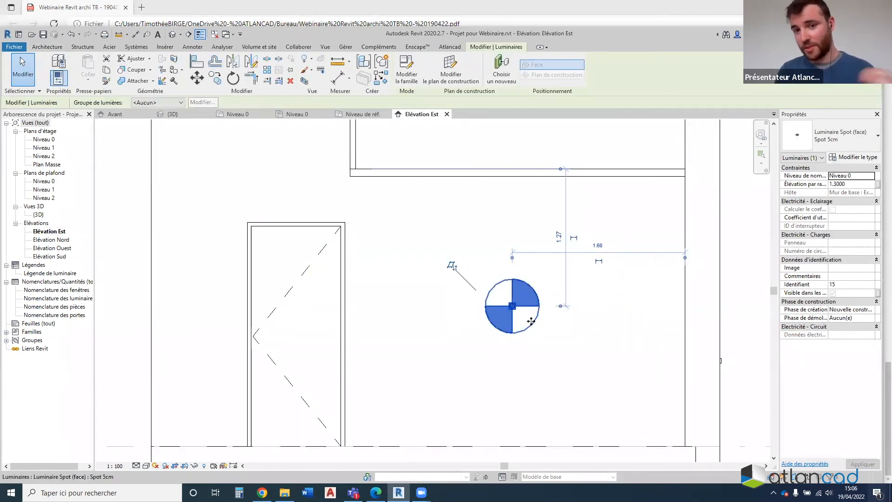
left_click(292, 115)
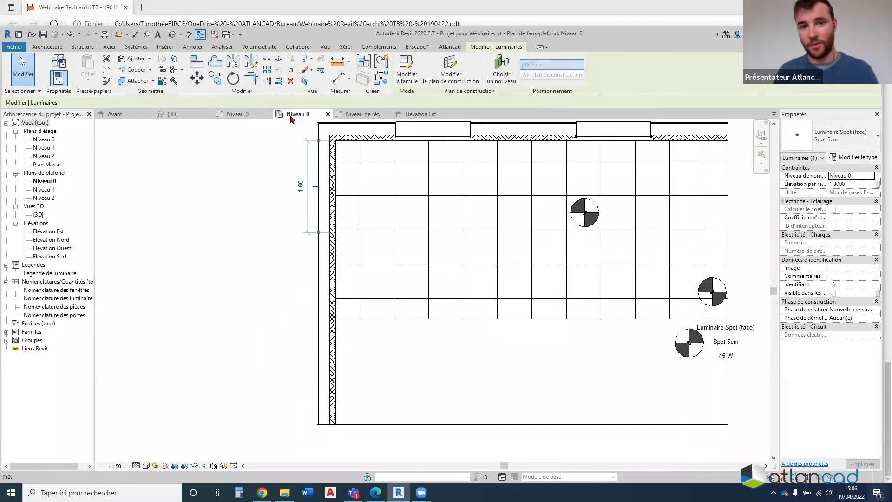
scroll(427, 238, "down", 2)
left_click(235, 114)
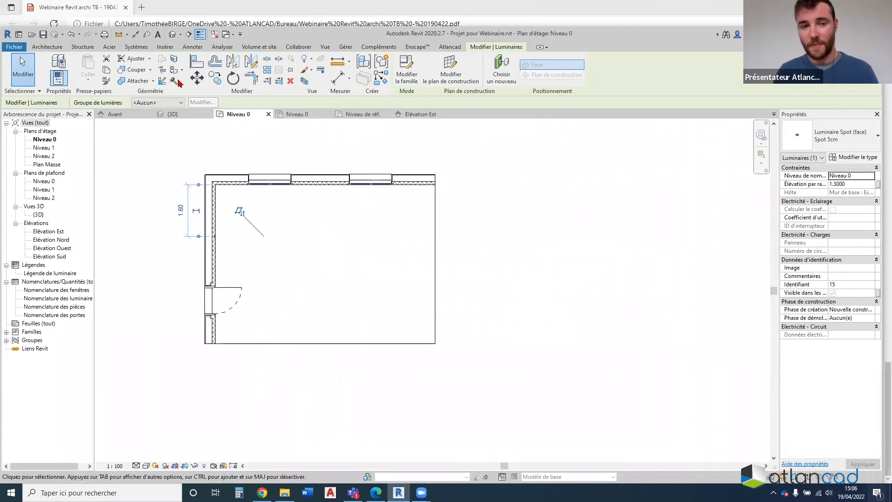
Examine the spotlight family in its Avant, Niveau de réf. and Droite views, then return to the project's Niveau 0 ceiling plan
left_click(123, 115)
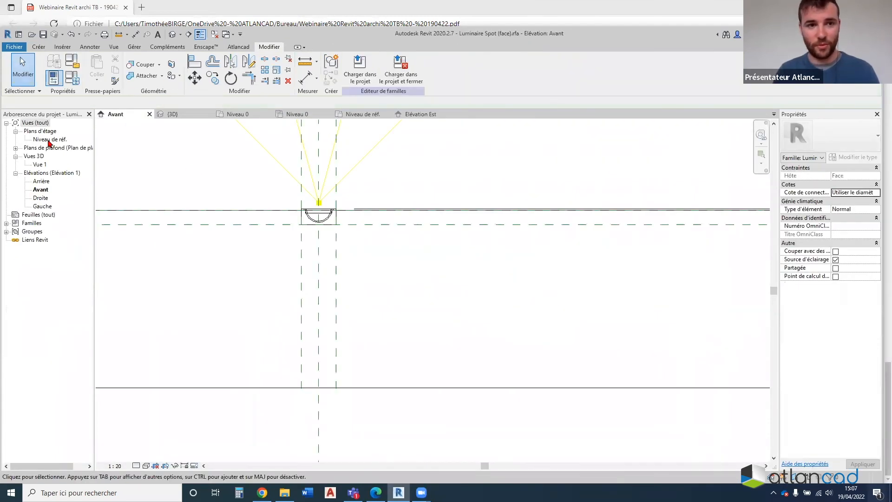
double_click(49, 139)
scroll(443, 319, "down", 3)
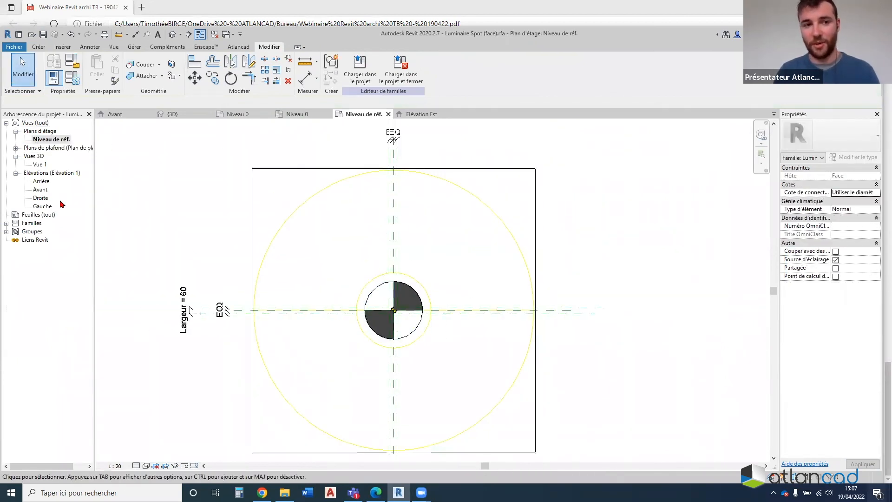
double_click(41, 198)
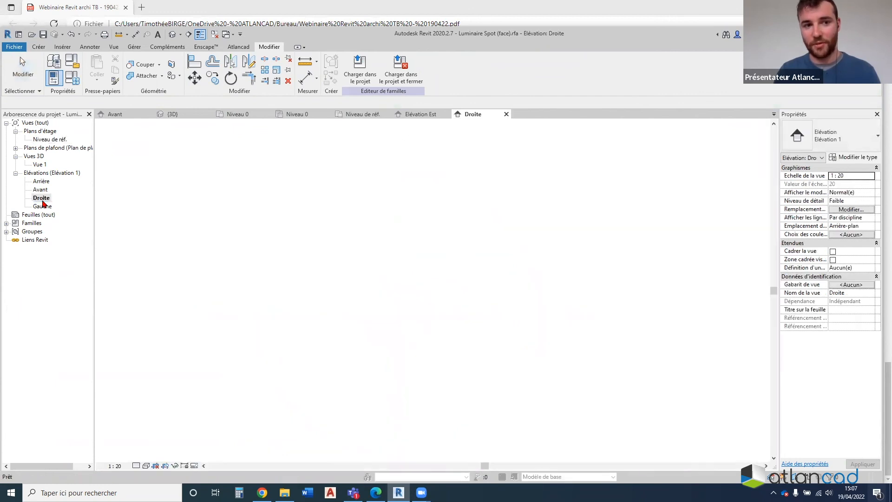
scroll(442, 299, "up", 4)
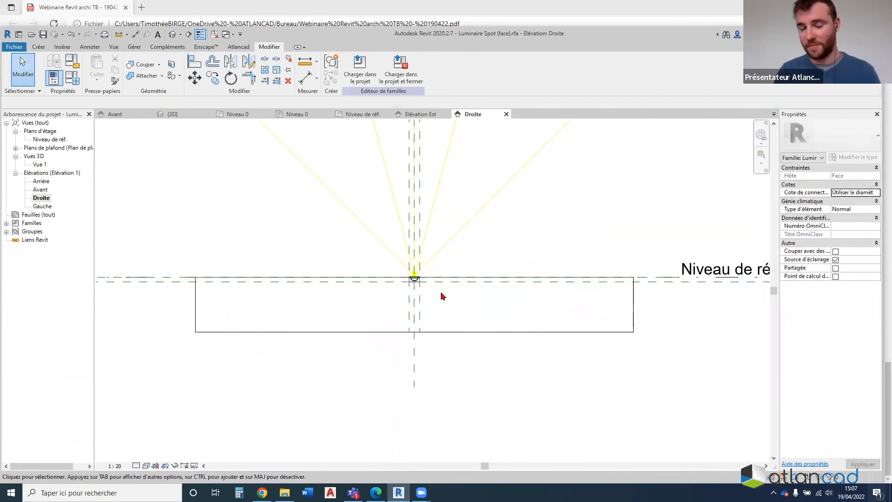
left_click(290, 115)
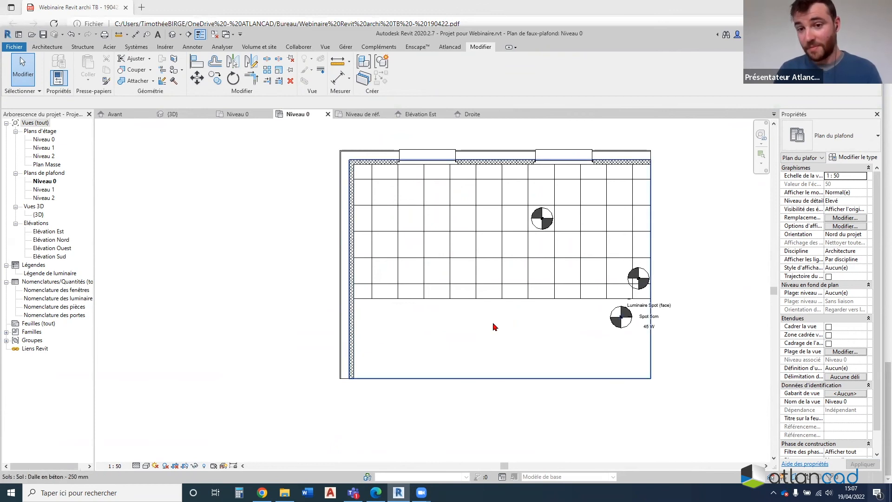
scroll(535, 335, "up", 1)
middle_click_drag(540, 338, 490, 371)
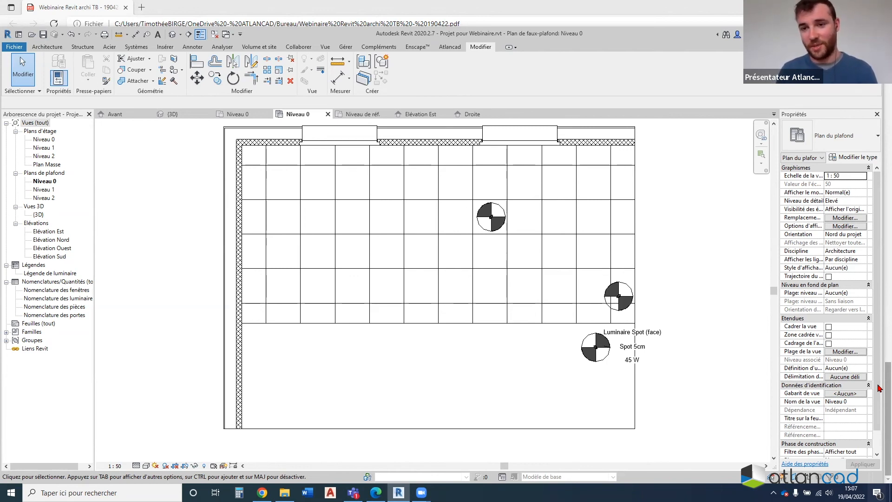
Create a new family from the Fenêtre métrique.rft template
left_click(23, 47)
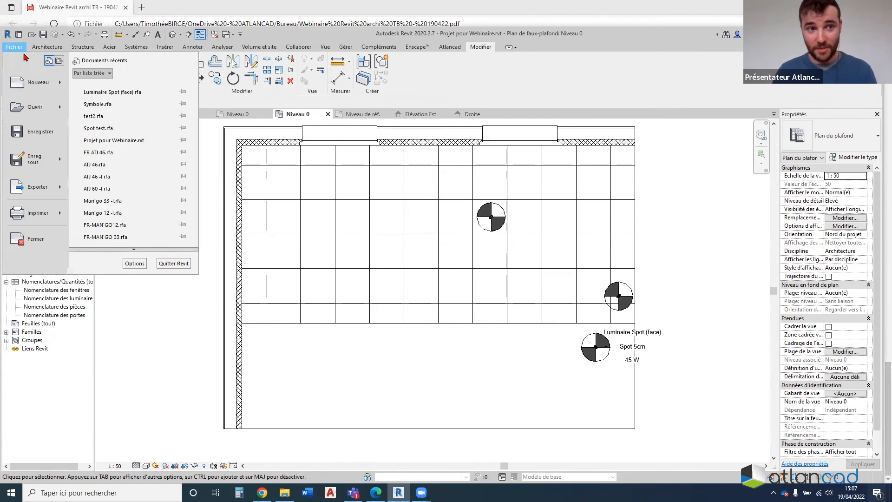
mouse_move(65, 86)
left_click(93, 135)
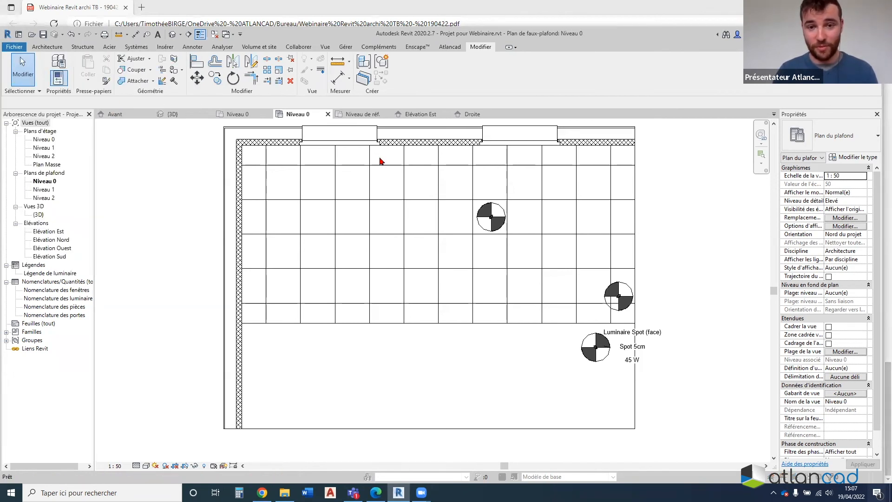
scroll(367, 232, "down", 2)
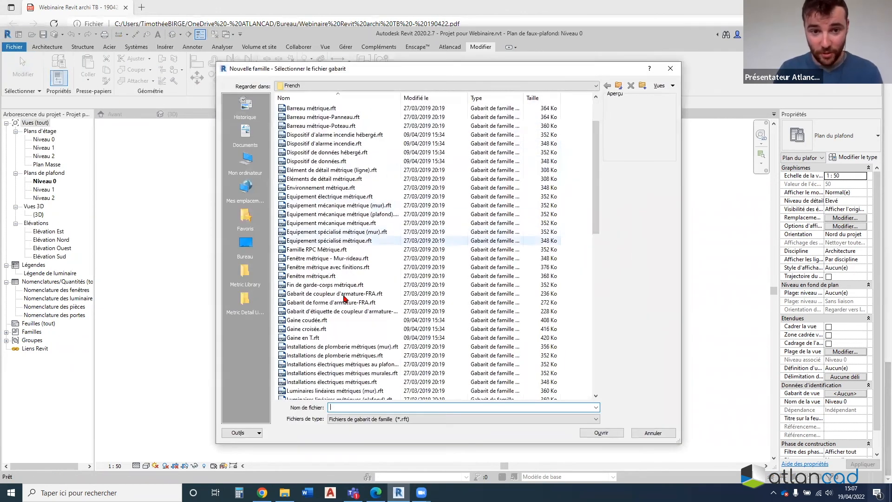
left_click(337, 259)
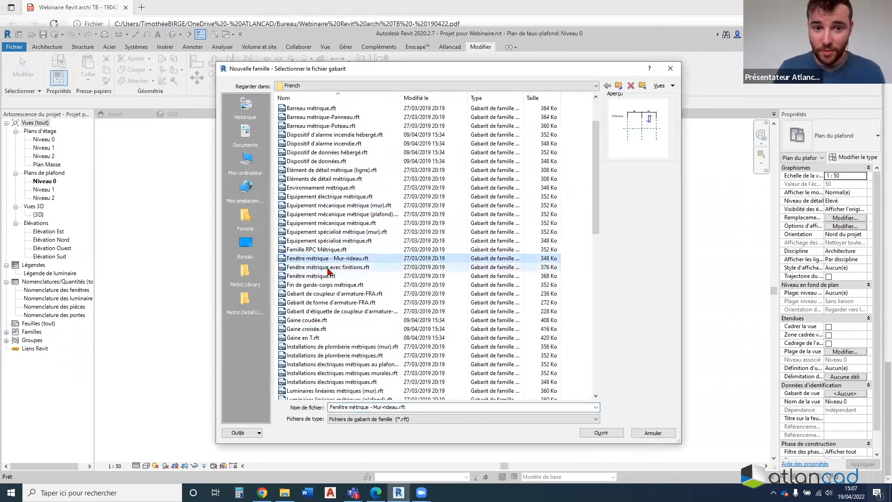
left_click(353, 276)
left_click(601, 432)
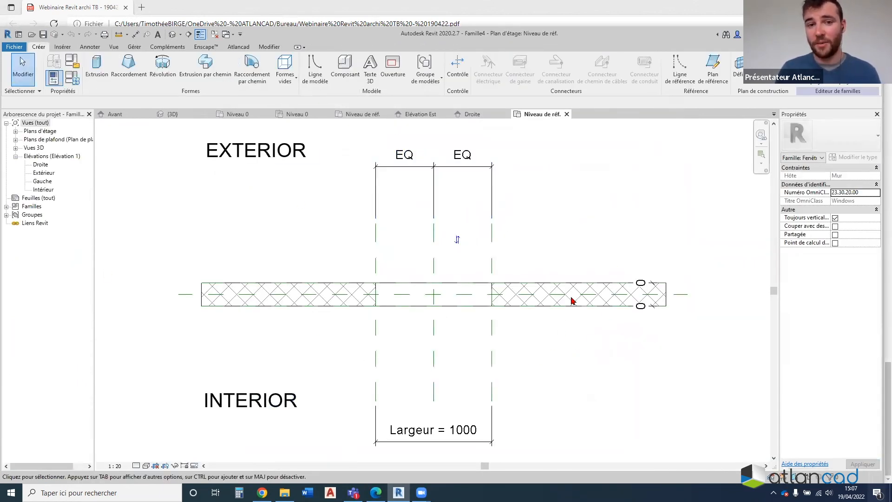
Review the window family's category and parameters in an enlarged dialog, then close it without changes
left_click(78, 82)
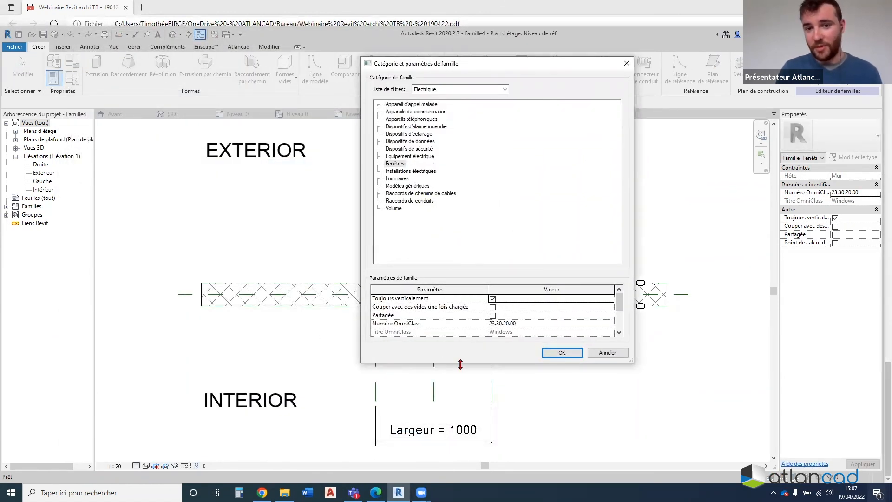
left_click_drag(461, 364, 460, 433)
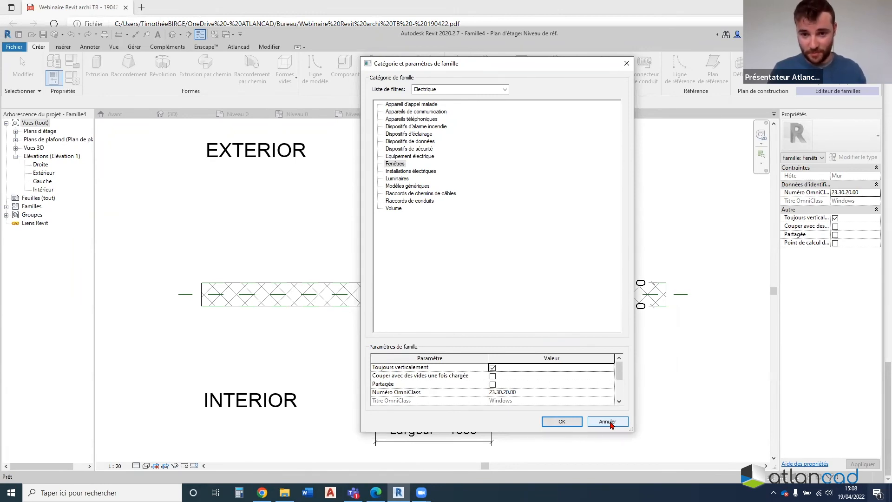
left_click(627, 64)
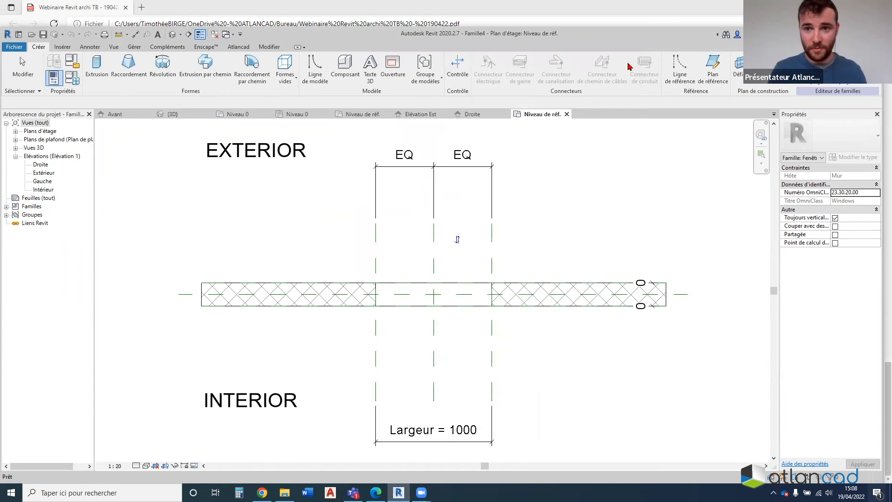
Review the spotlight family's Avant elevation, then the project's Niveau 0 ceiling plan and {3D} view
left_click(140, 115)
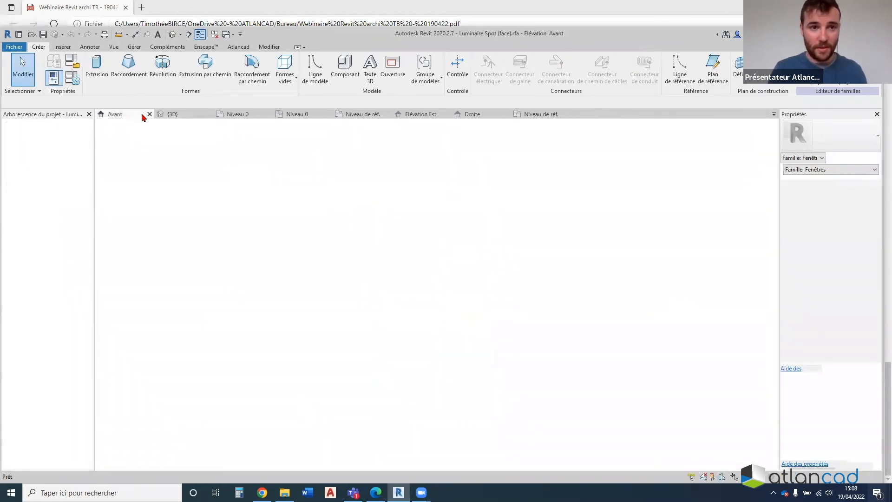
scroll(360, 212, "down", 5)
middle_click_drag(374, 215, 394, 266)
scroll(393, 266, "up", 2)
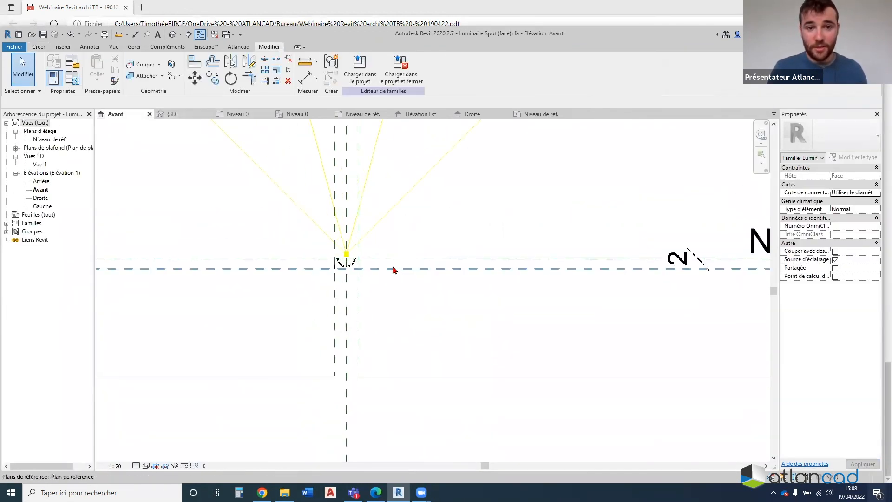
scroll(394, 270, "down", 3)
left_click(304, 114)
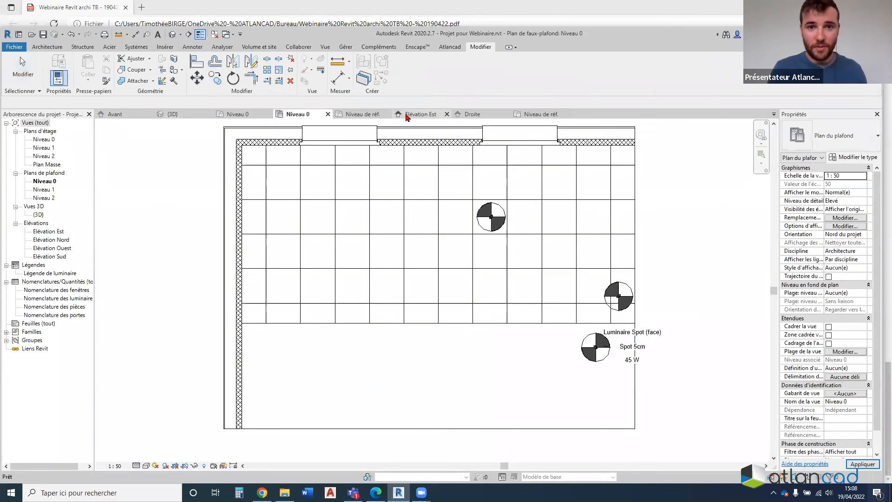
left_click(172, 114)
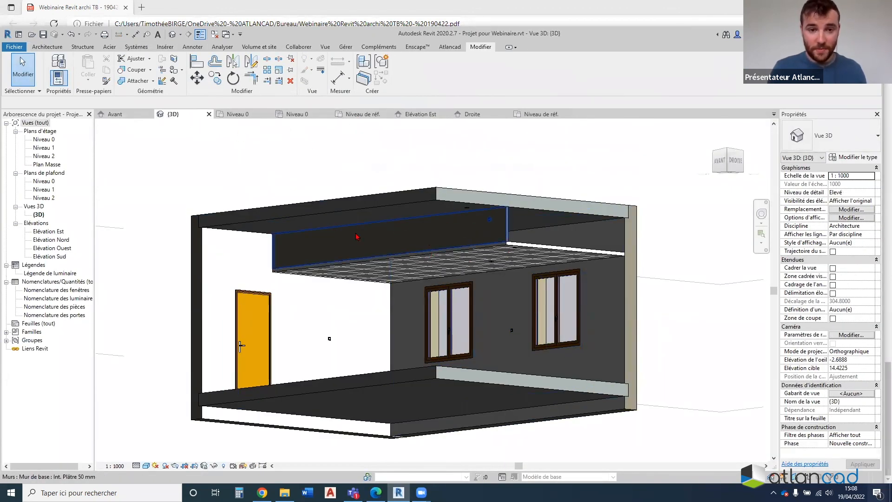
Open the Nomenclature des luminaires schedule and inspect the Puissance value of the first spotlight
left_click(55, 298)
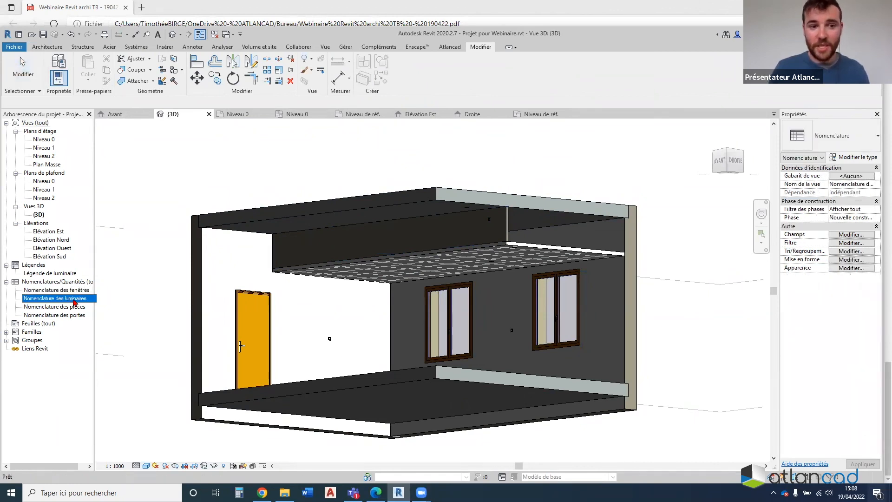
double_click(55, 300)
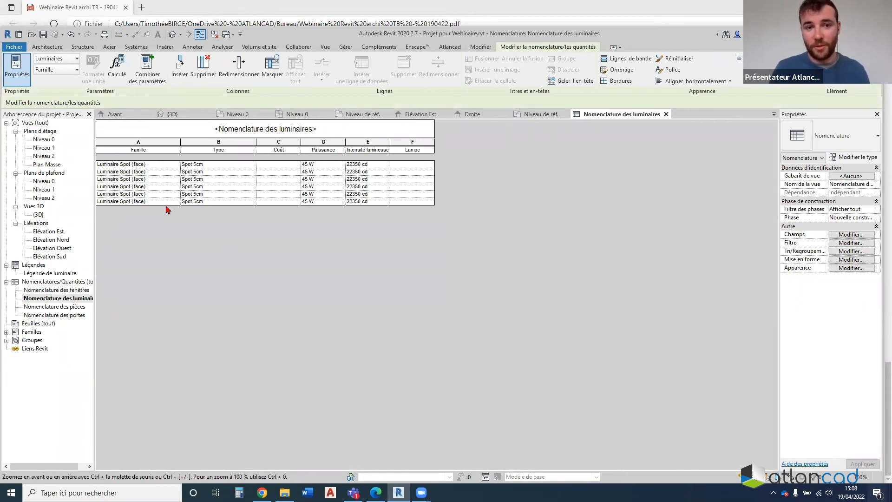
left_click(324, 164)
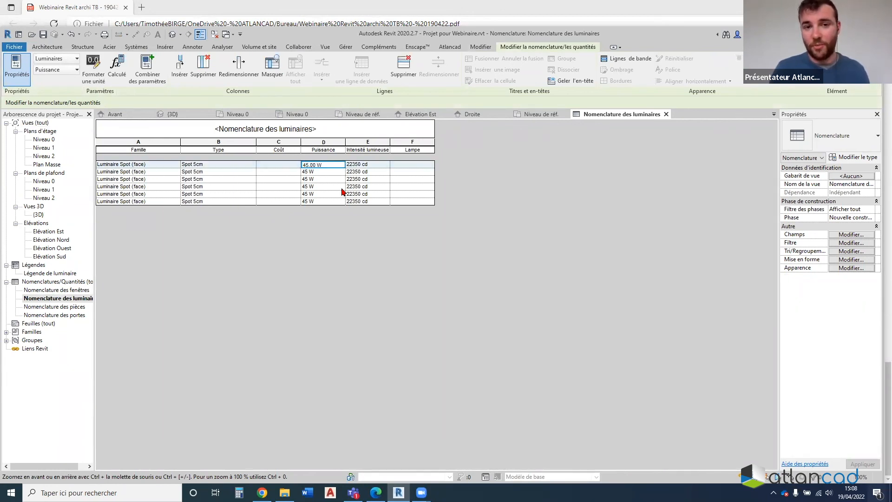
left_click(127, 167)
left_click_drag(335, 165, 289, 159)
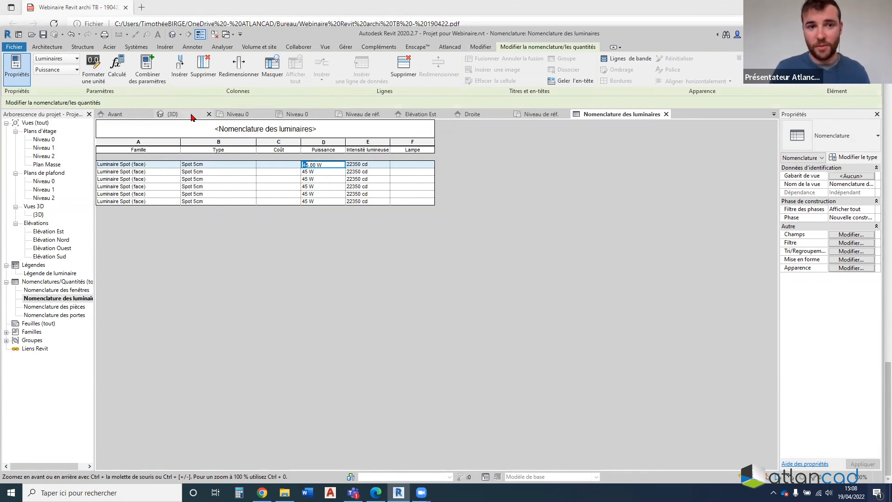
From the {3D} view, inspect the Spot 5cm type's identity and photometric parameters, then close them without changes
left_click(177, 114)
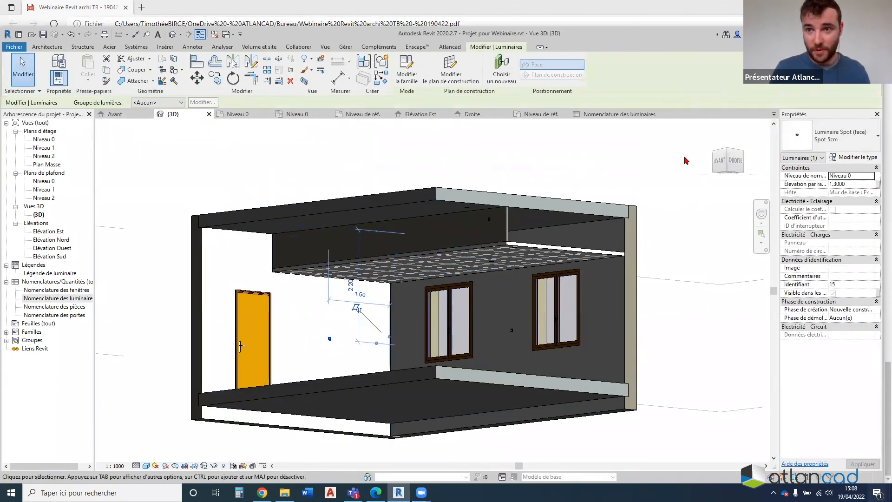
left_click(855, 157)
scroll(634, 267, "down", 5)
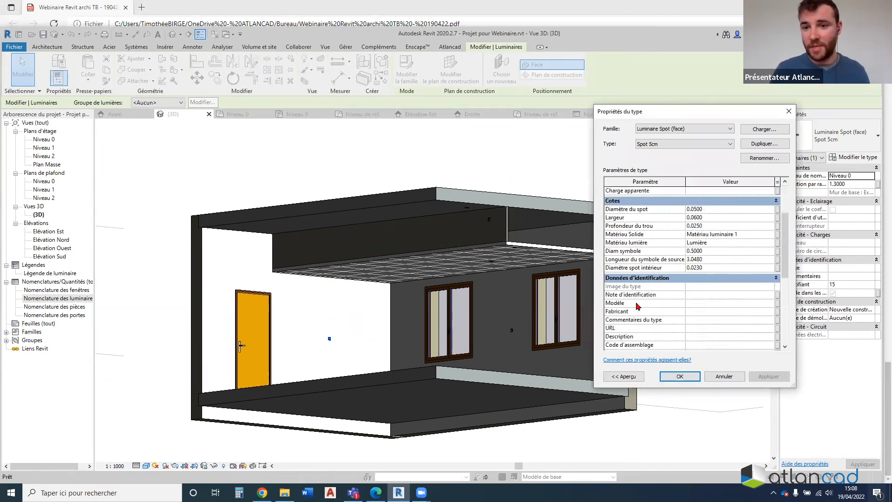
scroll(669, 244, "down", 3)
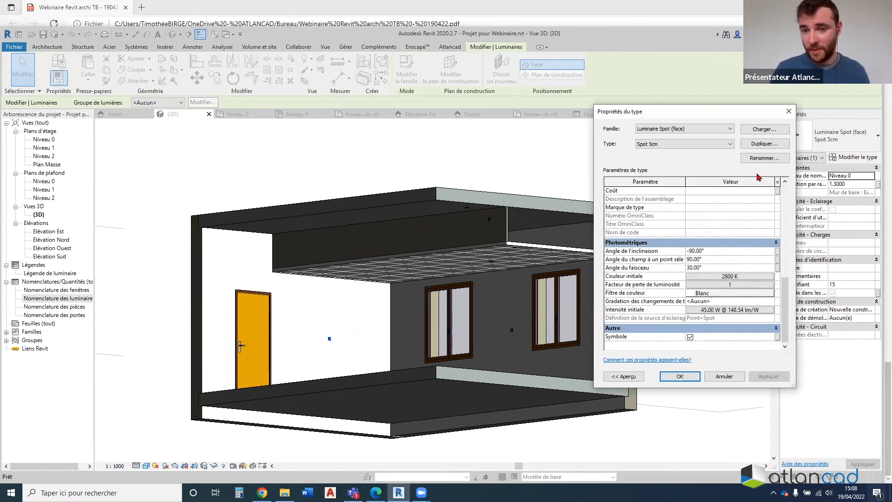
left_click(789, 111)
Add the Température initiale des couleurs field to the Nomenclature des luminaires schedule
left_click(618, 114)
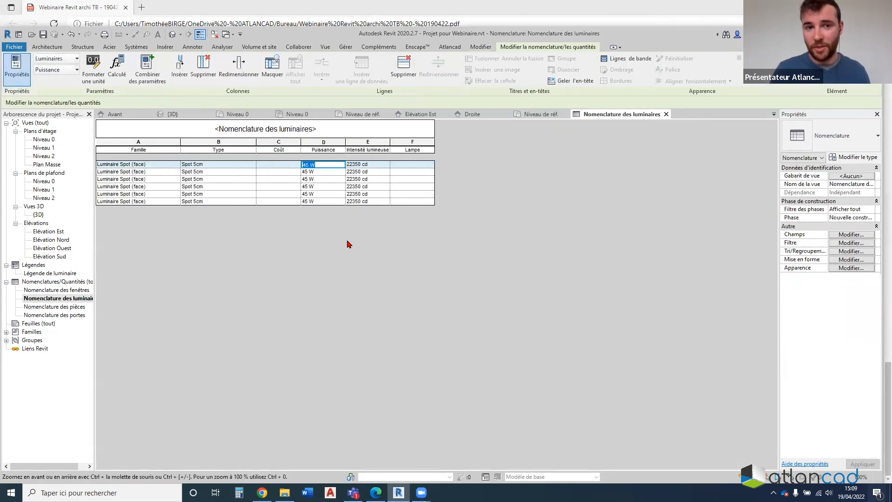
left_click(844, 236)
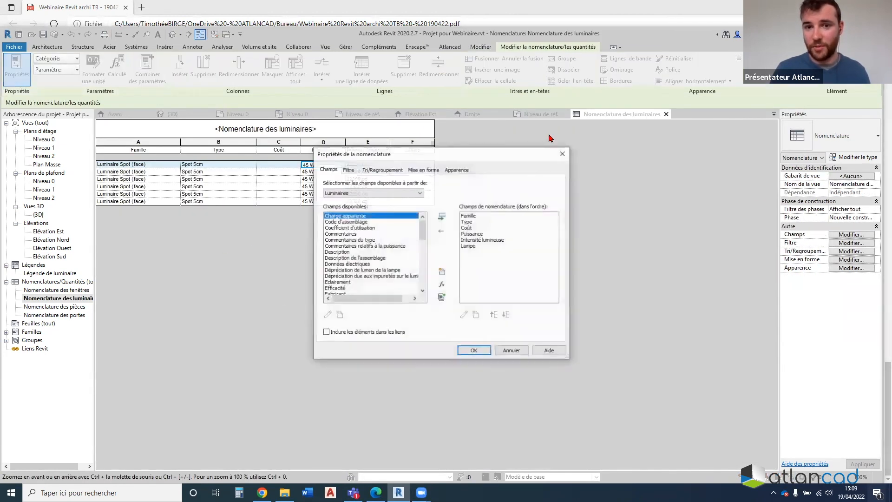
scroll(372, 277, "down", 5)
scroll(354, 255, "down", 4)
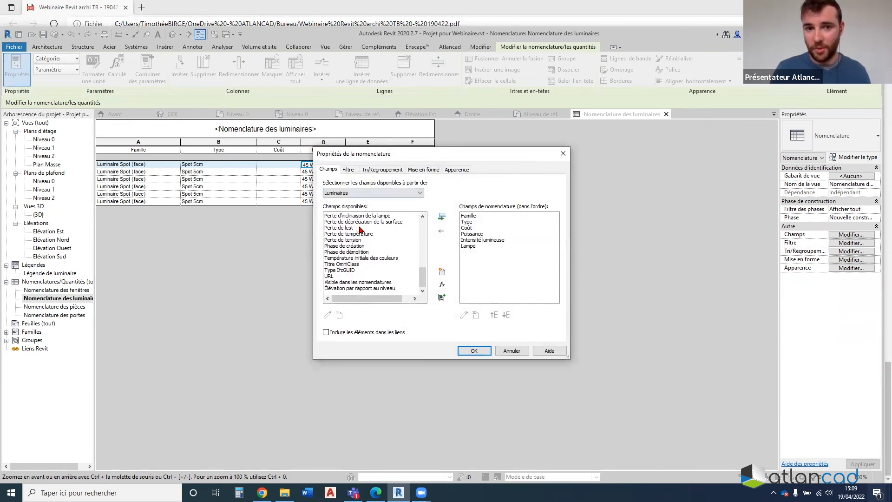
scroll(359, 260, "up", 2)
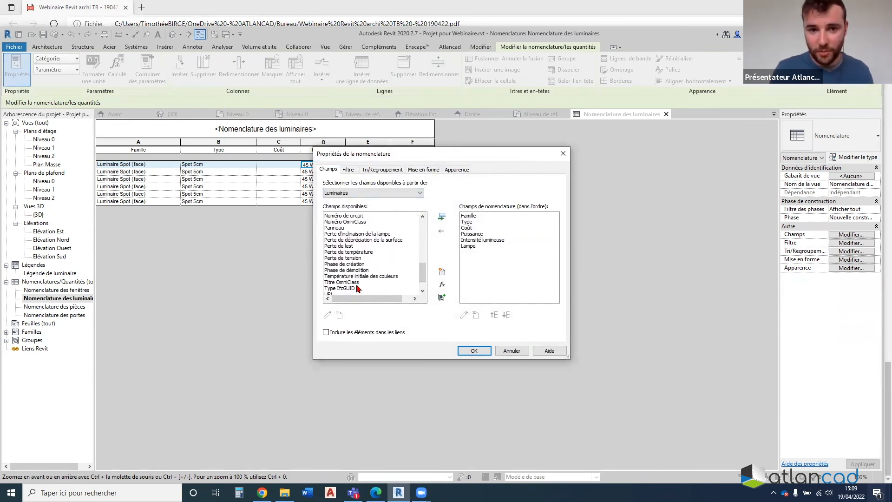
scroll(370, 258, "down", 1)
left_click(367, 258)
left_click(442, 217)
left_click(474, 350)
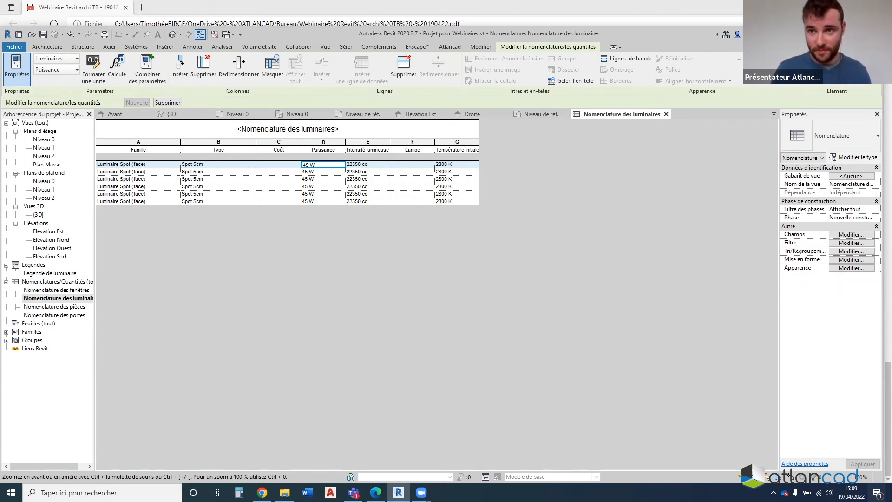
Browse the other fields available for the luminaire schedule, then close its properties without adding any
left_click(847, 235)
scroll(418, 241, "down", 6)
scroll(418, 240, "down", 3)
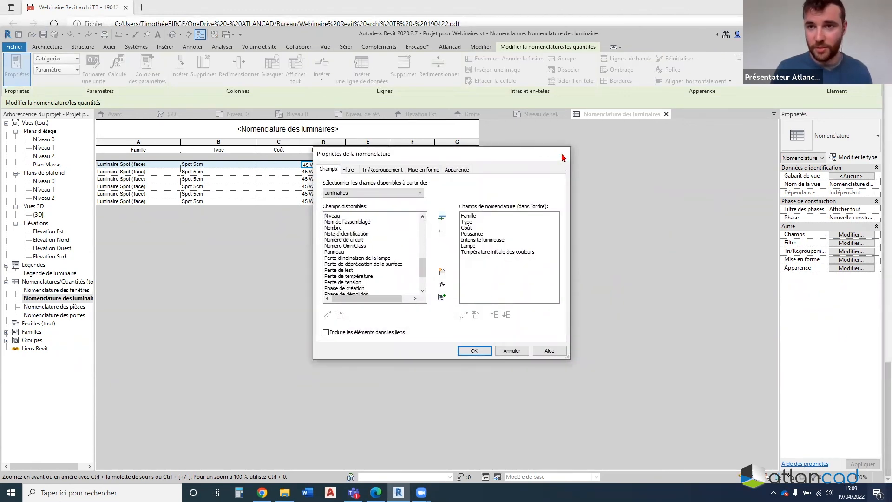
left_click(564, 158)
Switch to the browser showing the webinar PDF's closing slide
key("alt+Tab")
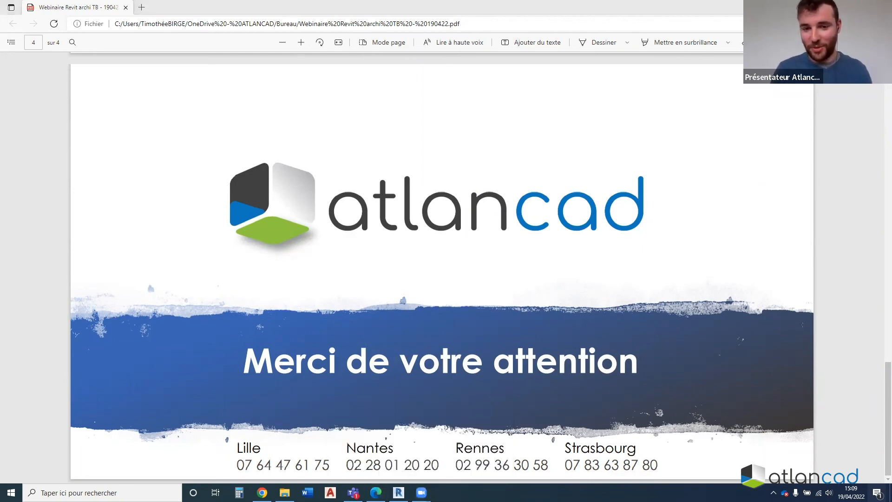
mouse_move(421, 493)
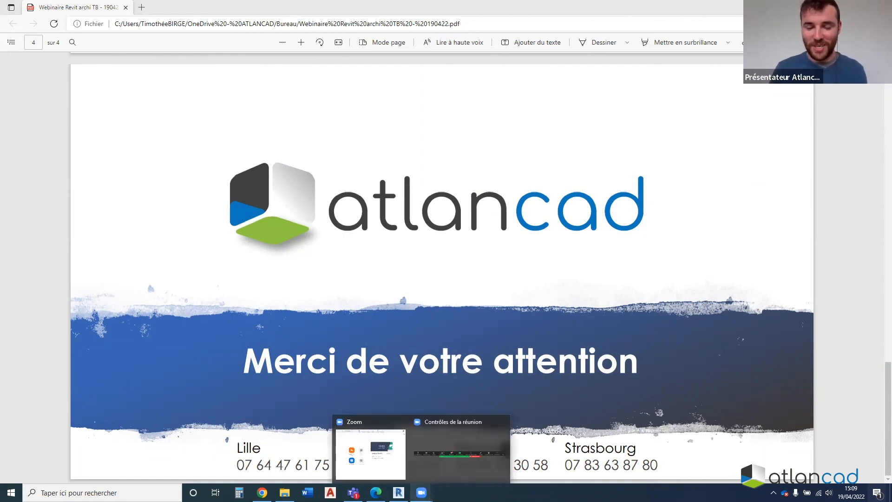